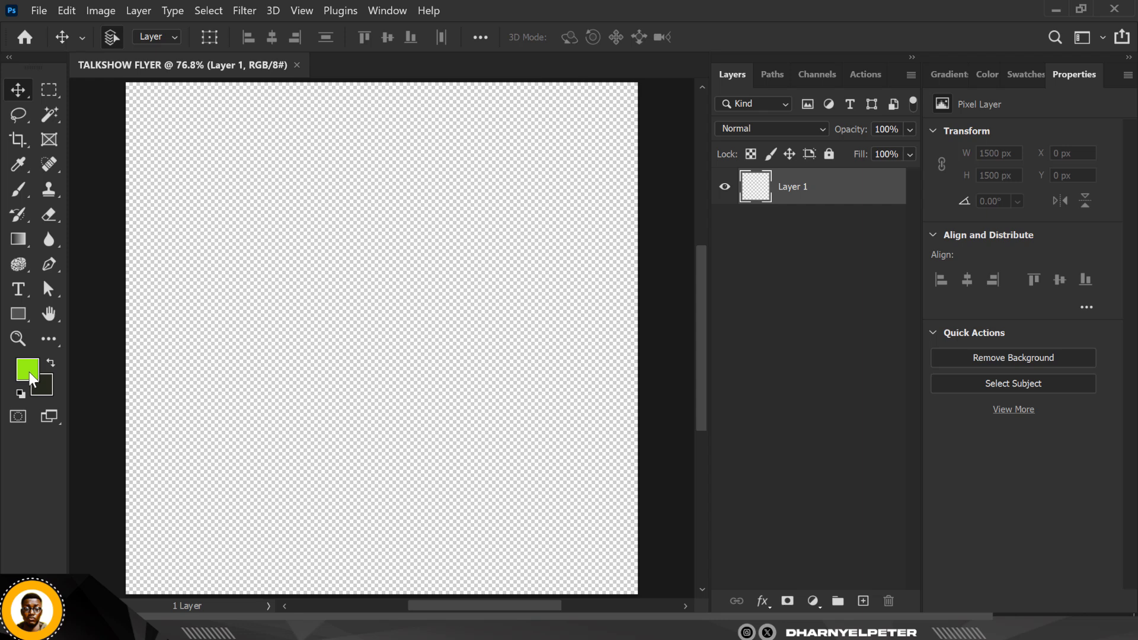
# - Check the foreground colour's hex code against the colour codes listed in the Notepad notes
pyautogui.click(30, 372)
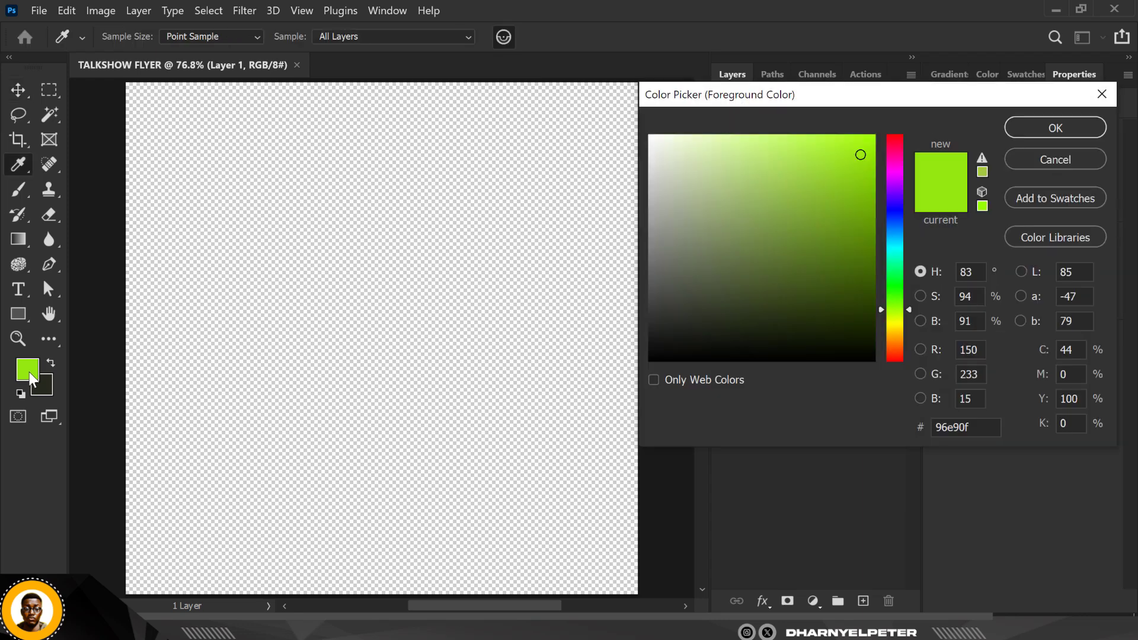
pyautogui.click(983, 428)
pyautogui.moveTo(981, 428); pyautogui.dragTo(923, 431)
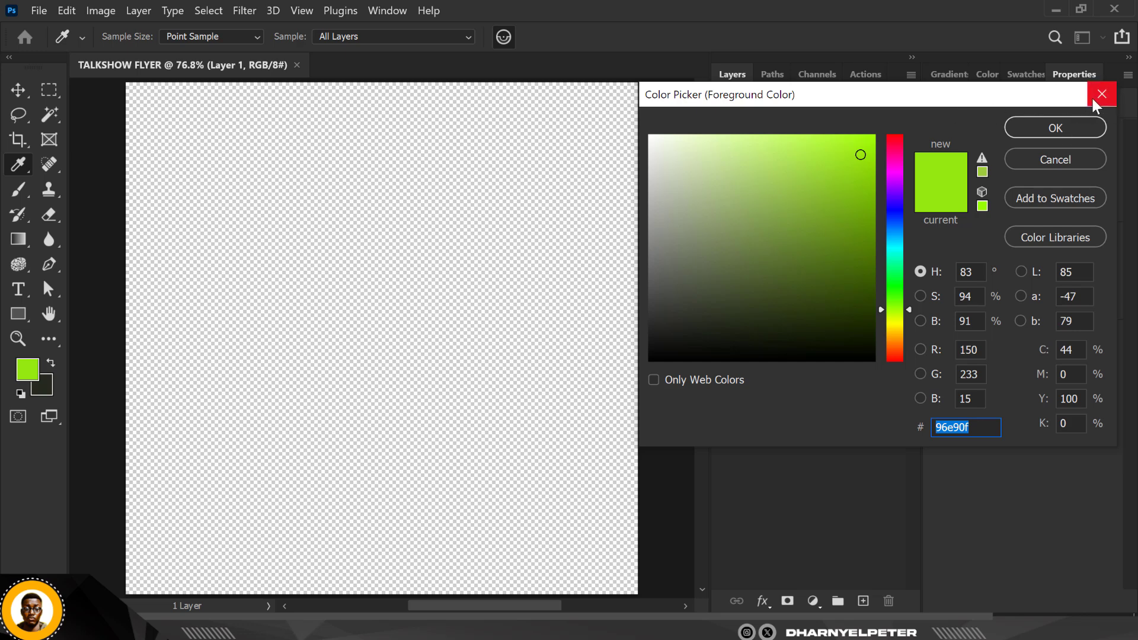
pyautogui.click(1072, 121)
pyautogui.hotkey('alt', 'Tab')
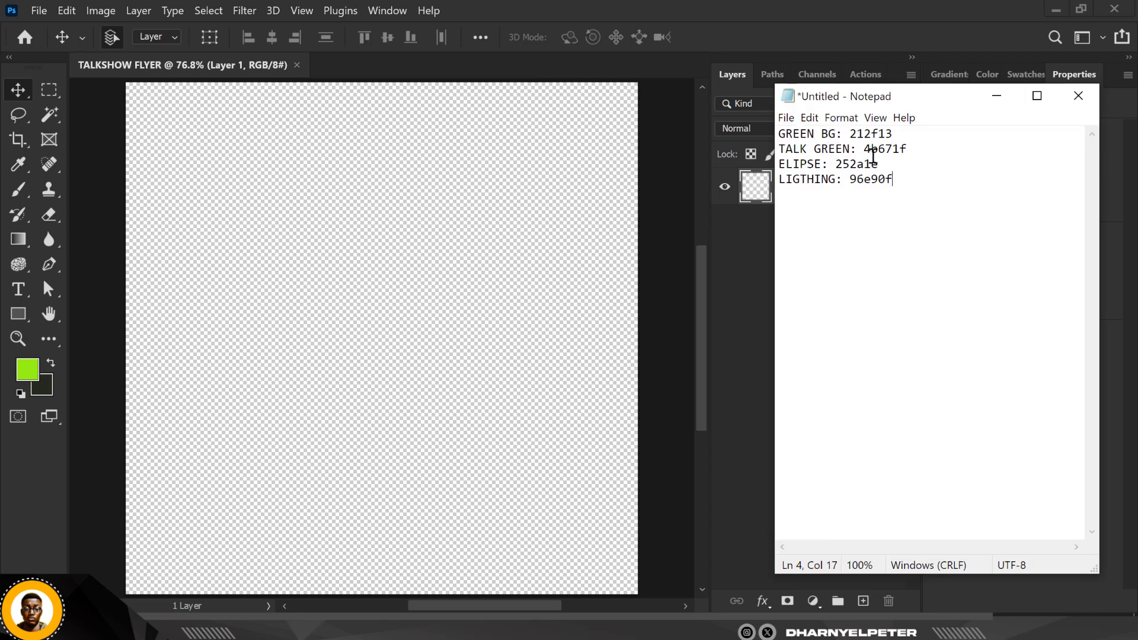
pyautogui.click(1006, 98)
# - Add a Solid Color fill layer in white (ffffff) as the flyer background
pyautogui.click(822, 602)
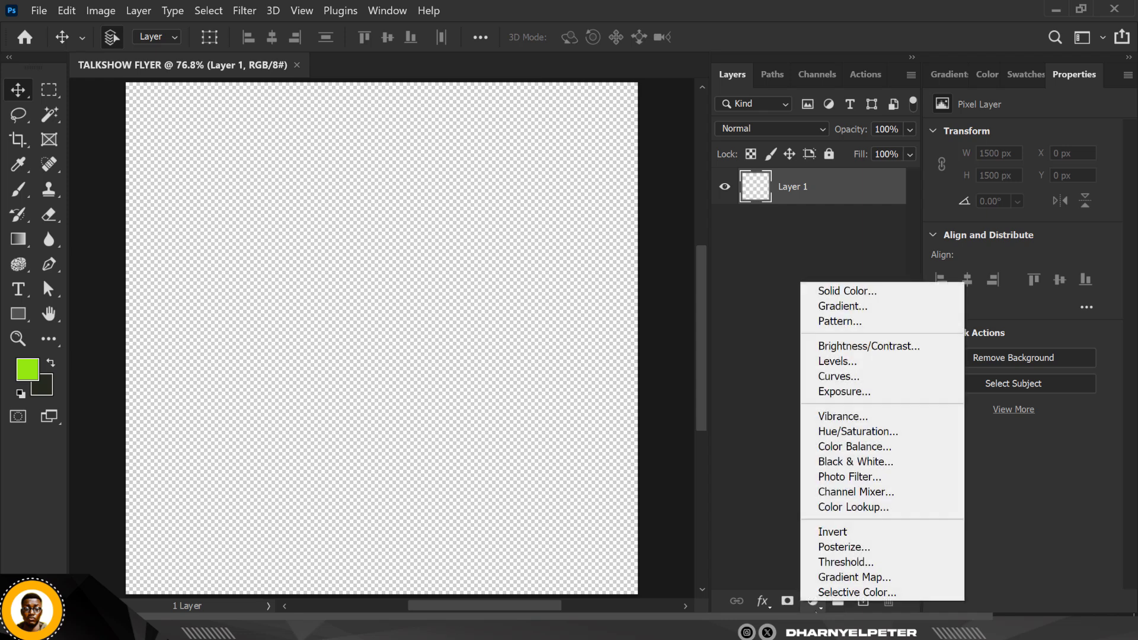
pyautogui.click(883, 288)
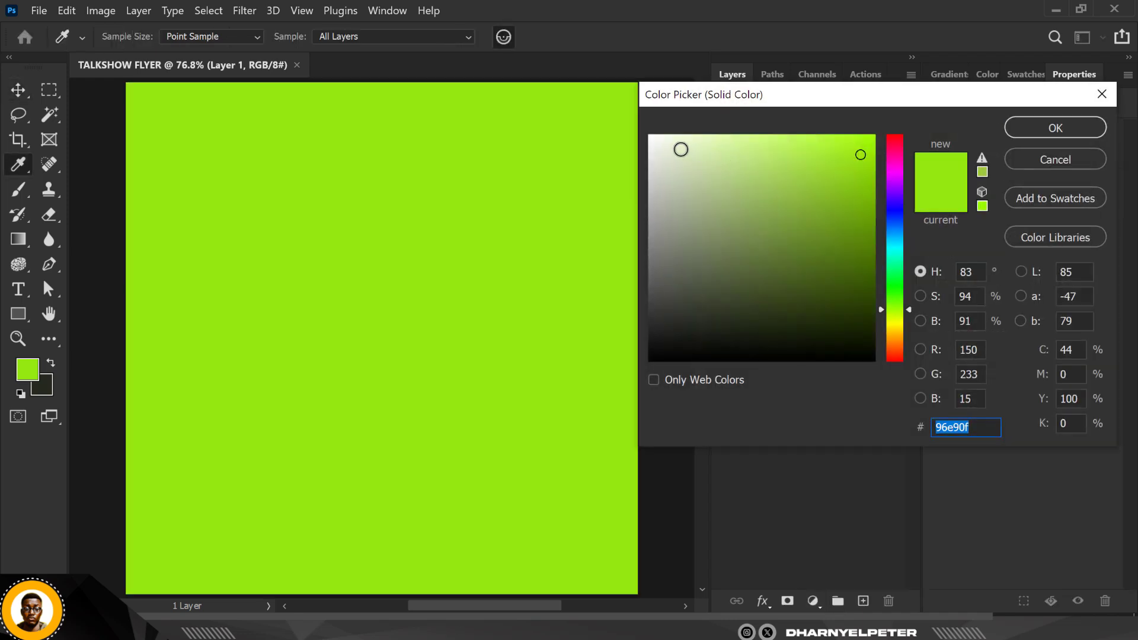
pyautogui.moveTo(681, 149); pyautogui.dragTo(589, 129)
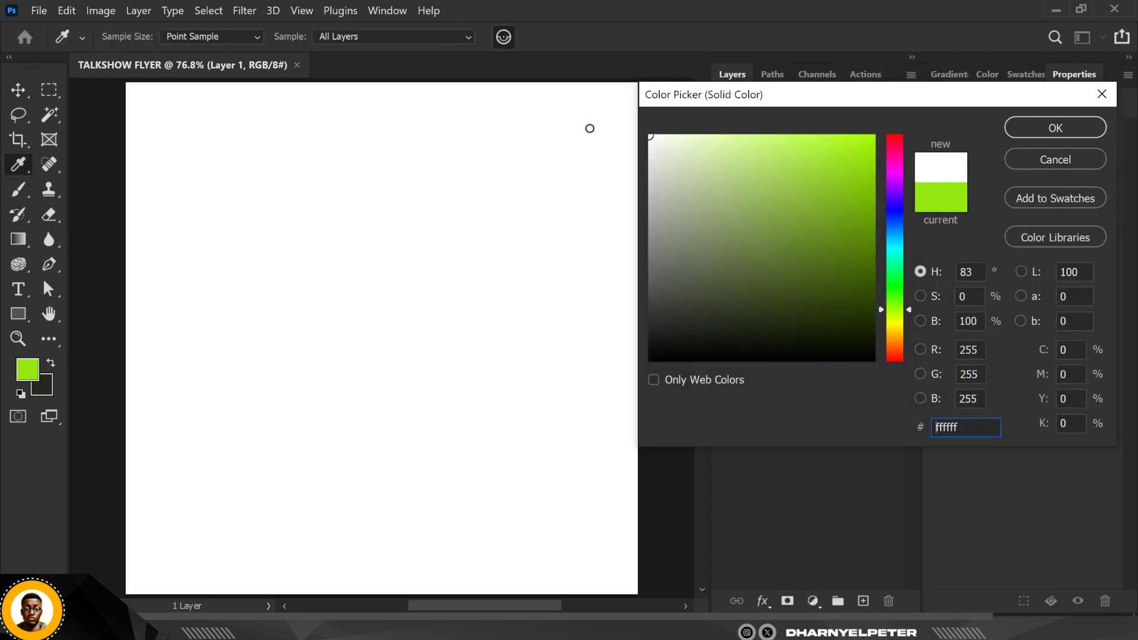
pyautogui.click(1066, 128)
pyautogui.scroll(-2, 493, 191)
pyautogui.scroll(1, 486, 196)
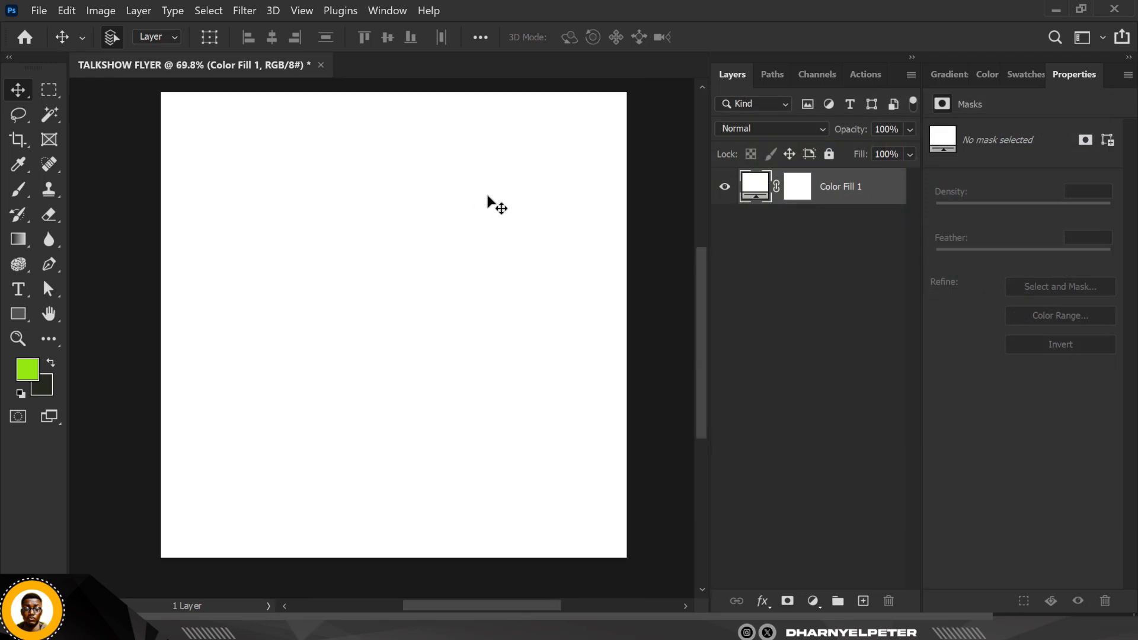
pyautogui.scroll(1, 500, 187)
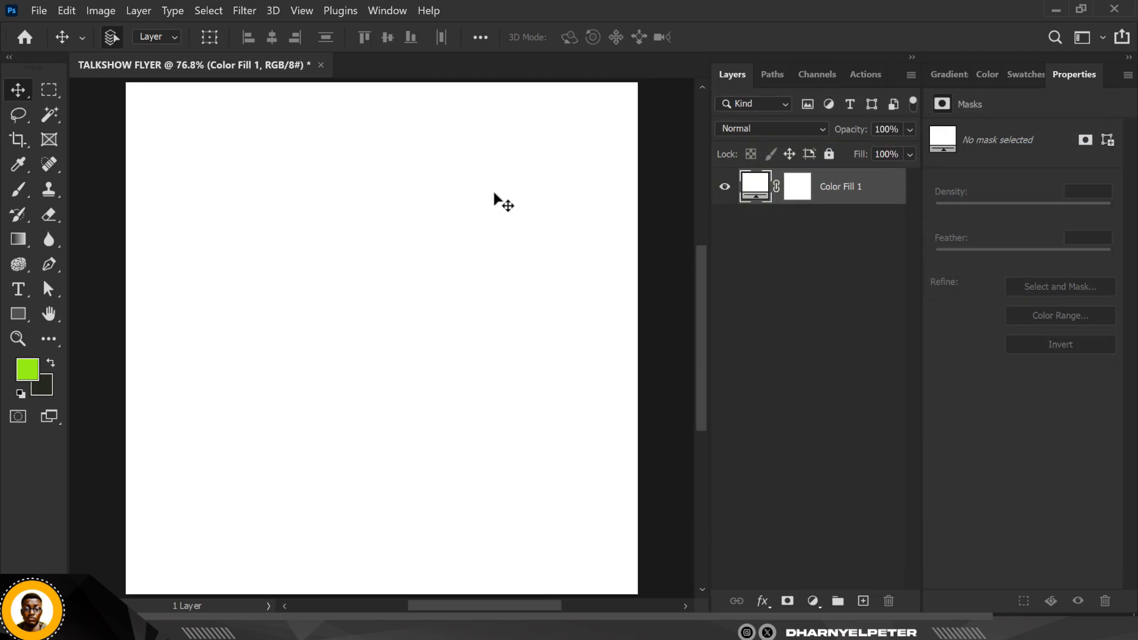
pyautogui.scroll(-2, 381, 224)
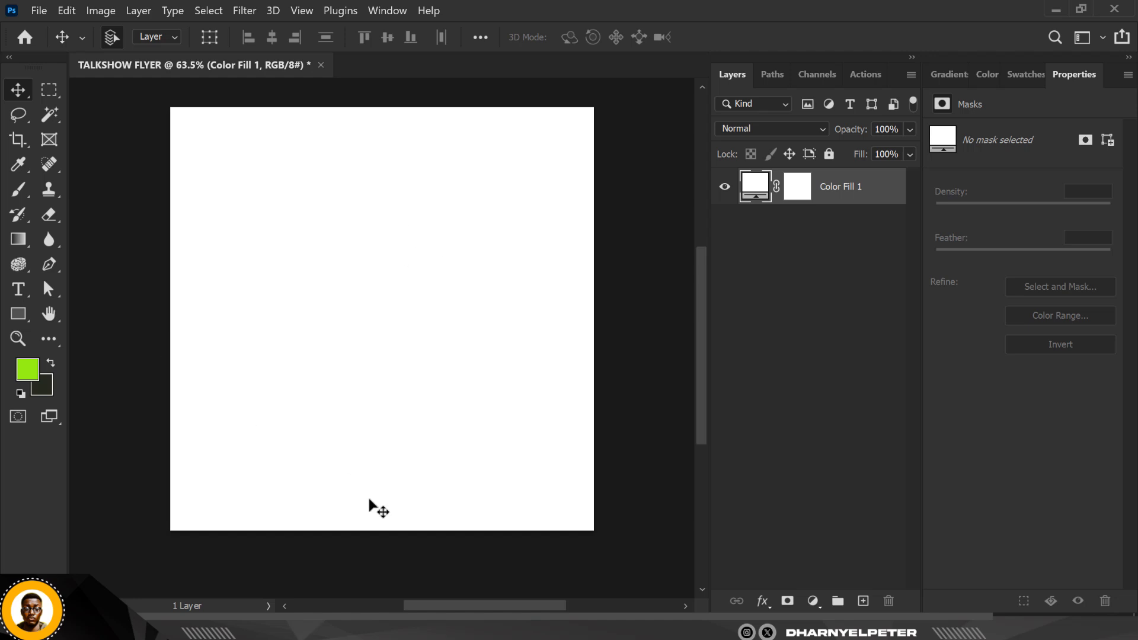
# - Place the artistic-wooden-blocks pattern image above the white fill, rotated about 90.5° and scaled to about 12.77% to cover the whole canvas
pyautogui.click(343, 627)
pyautogui.moveTo(297, 144); pyautogui.dragTo(465, 356)
pyautogui.moveTo(620, 277); pyautogui.dragTo(422, 479)
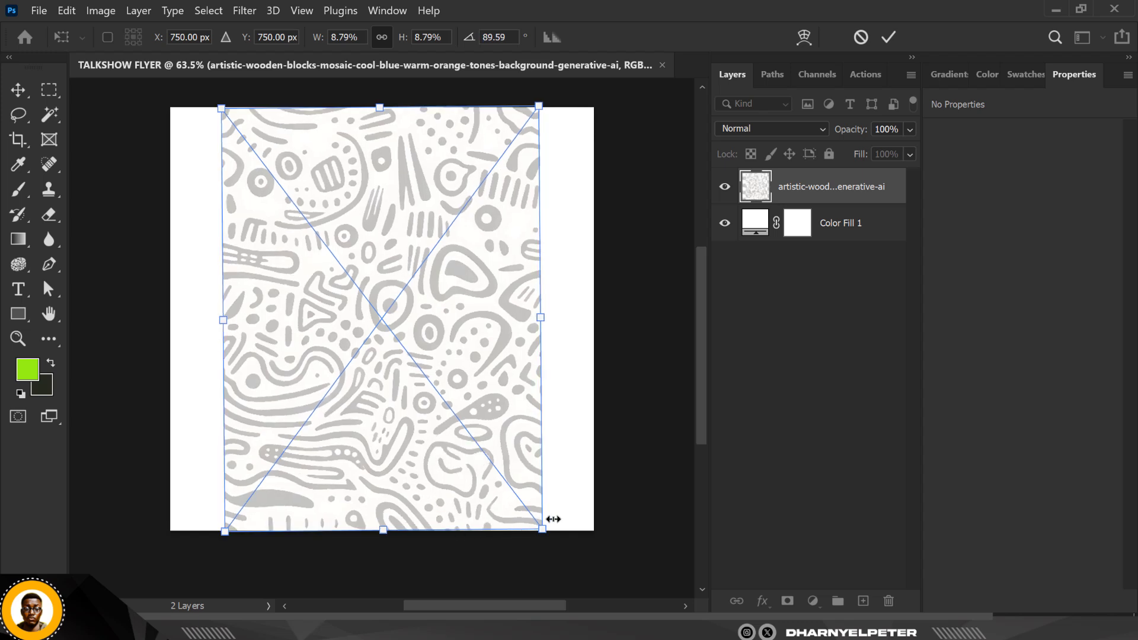
pyautogui.moveTo(545, 537); pyautogui.dragTo(588, 554)
pyautogui.scroll(-3, 494, 457)
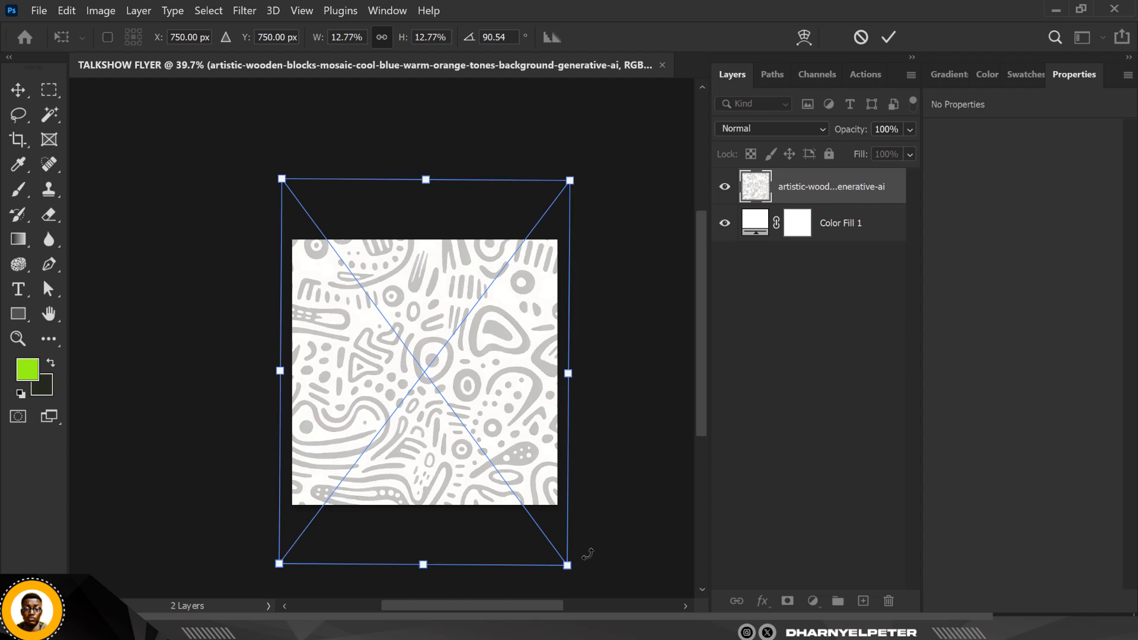
pyautogui.press('Return')
pyautogui.hotkey('ctrl', '0')
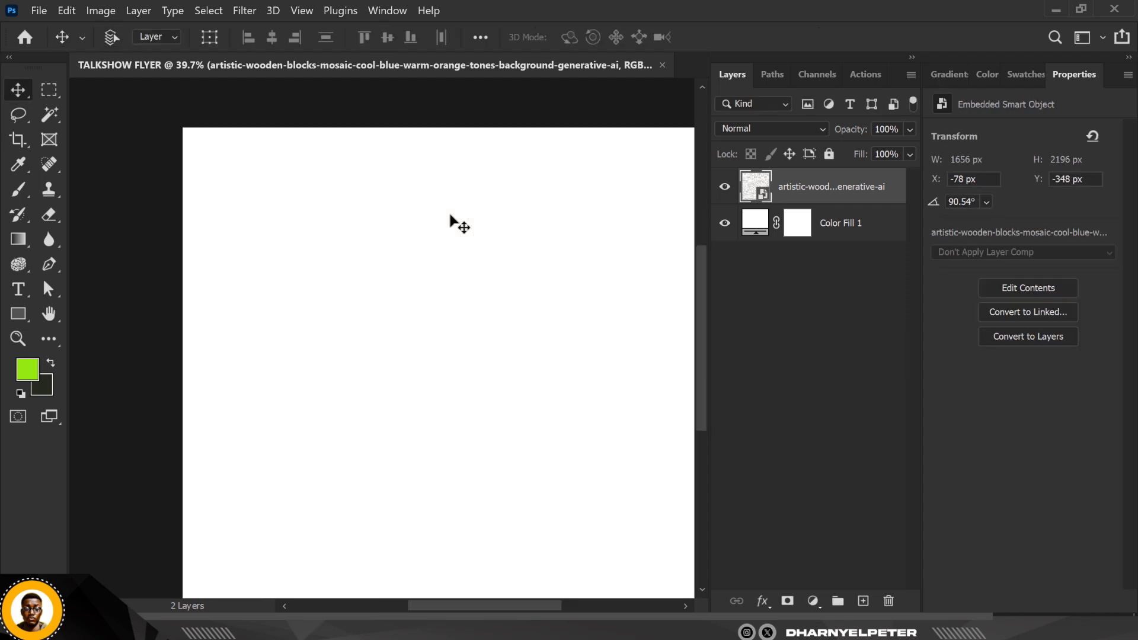
pyautogui.scroll(-3, 420, 255)
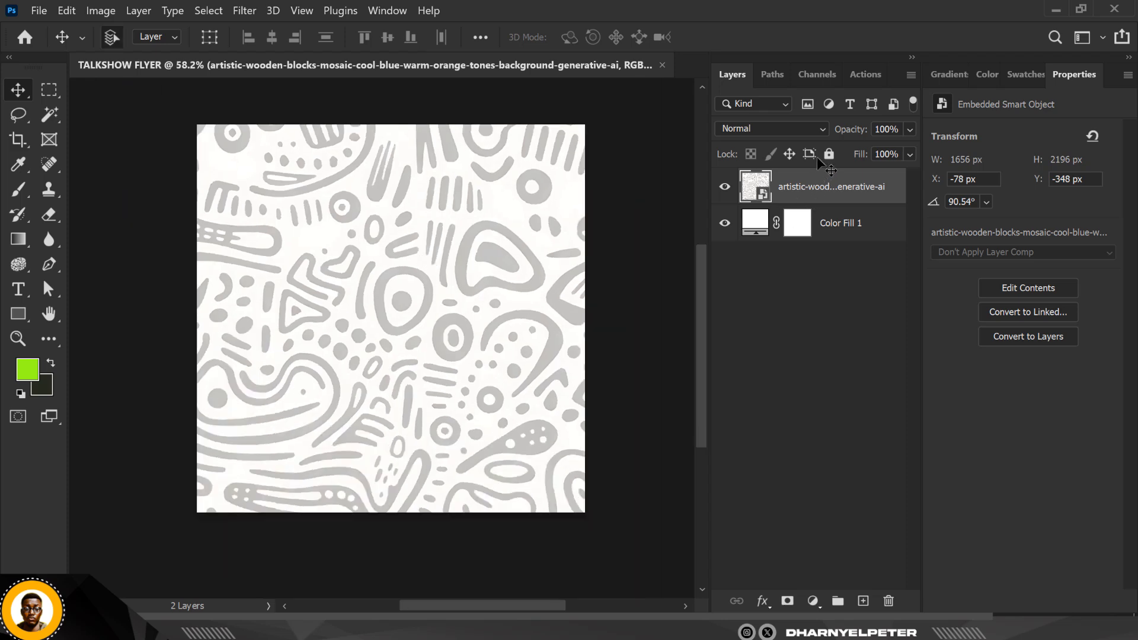
# - Reduce the pattern image layer's opacity to 16%
pyautogui.click(910, 130)
pyautogui.moveTo(860, 155); pyautogui.dragTo(834, 151)
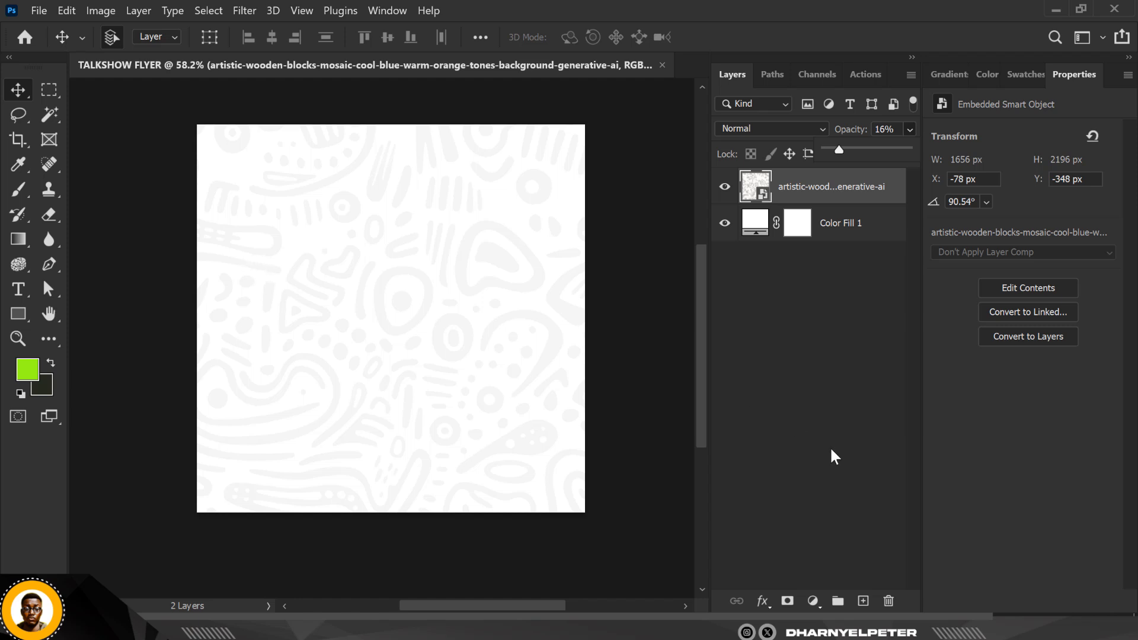
pyautogui.click(859, 629)
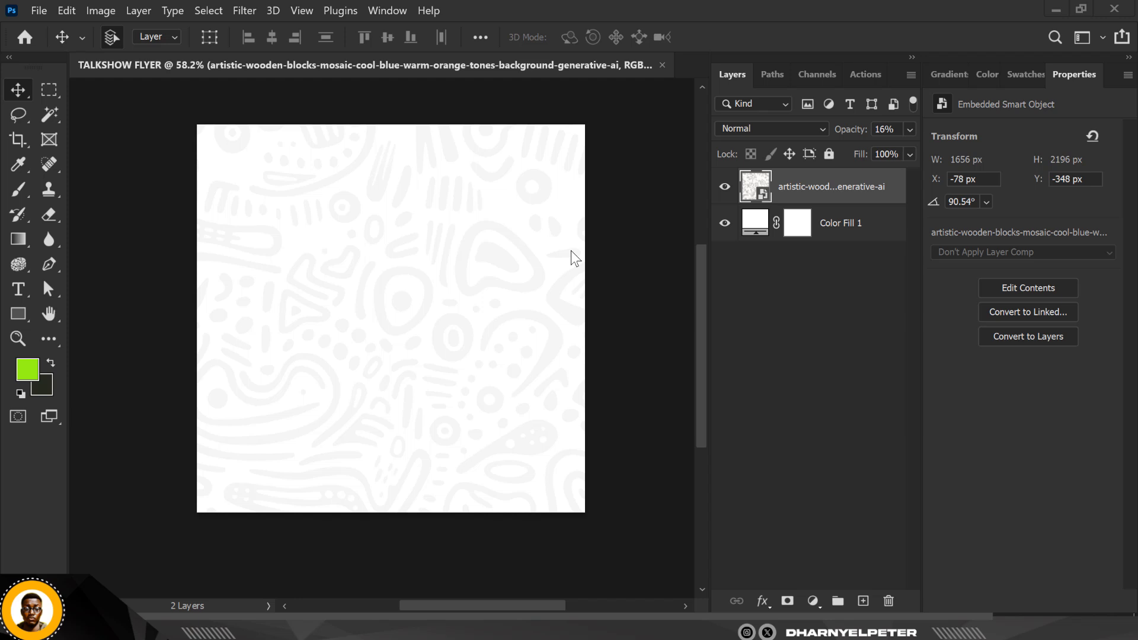
pyautogui.scroll(2, 423, 259)
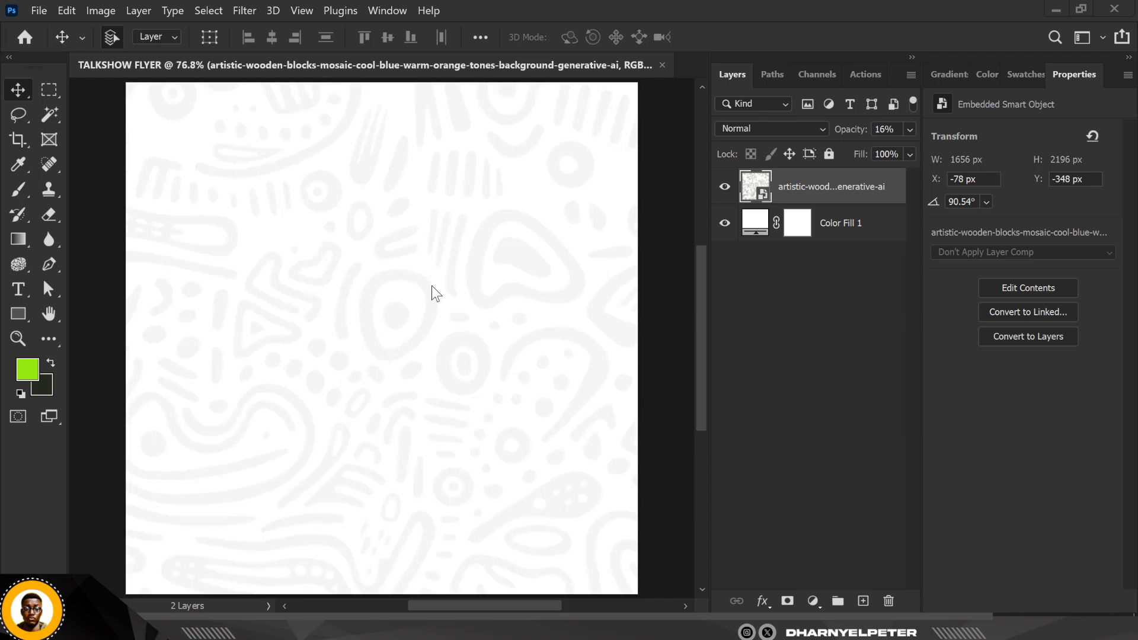
pyautogui.scroll(-1, 463, 247)
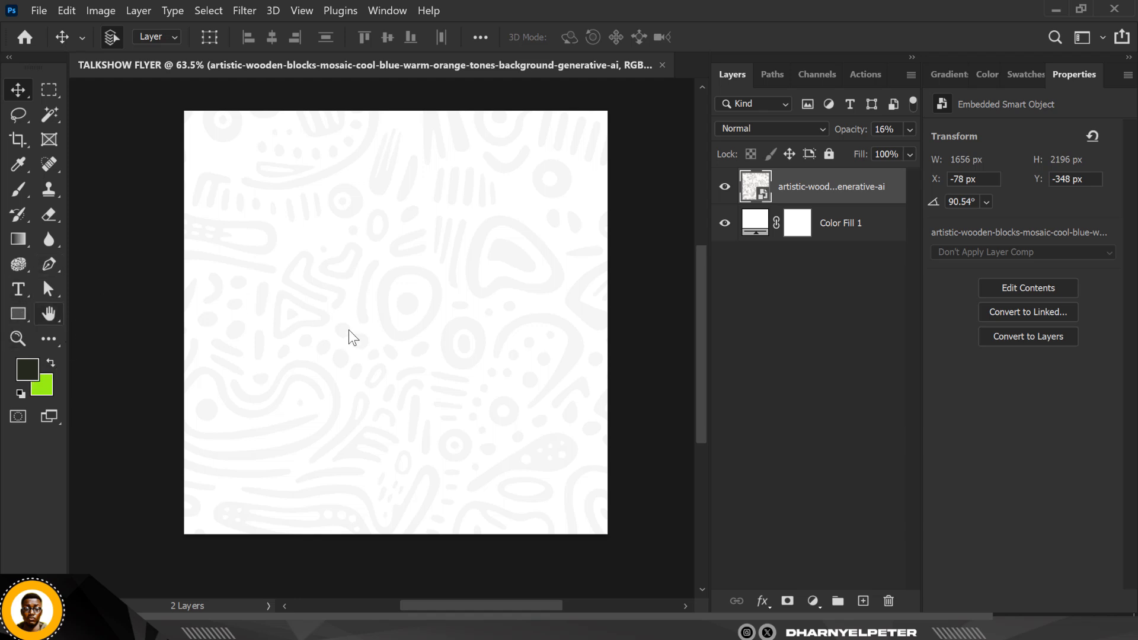
# - Draw a dark rectangle about 1592 × 713 px across the upper half of the canvas, extending slightly past its edges
pyautogui.click(20, 314)
pyautogui.moveTo(171, 104); pyautogui.dragTo(621, 304)
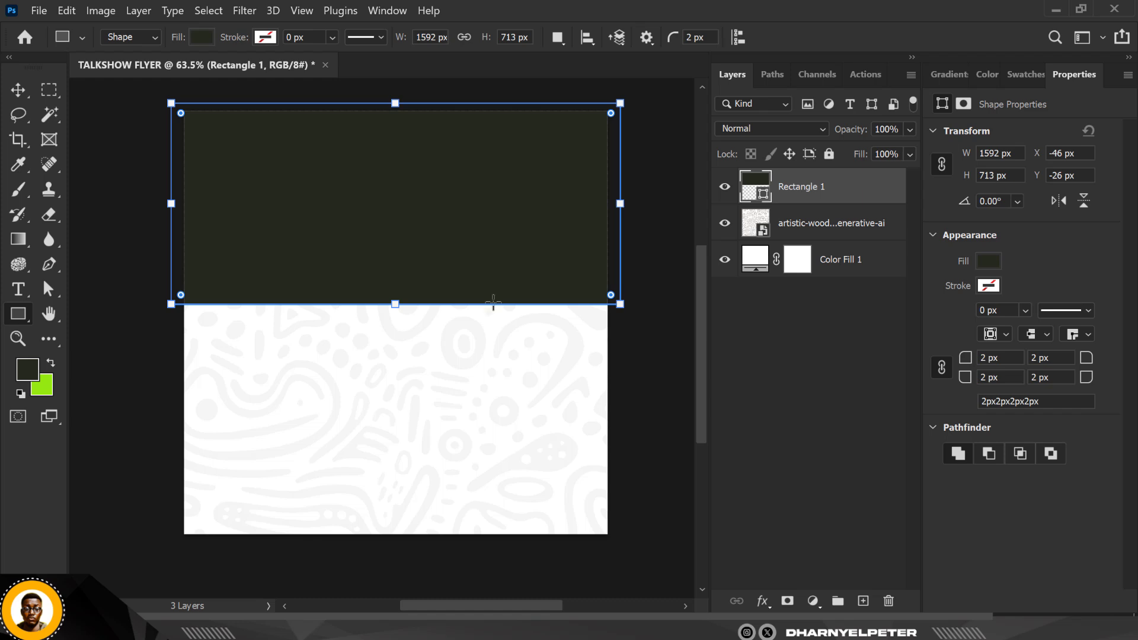
pyautogui.press('v')
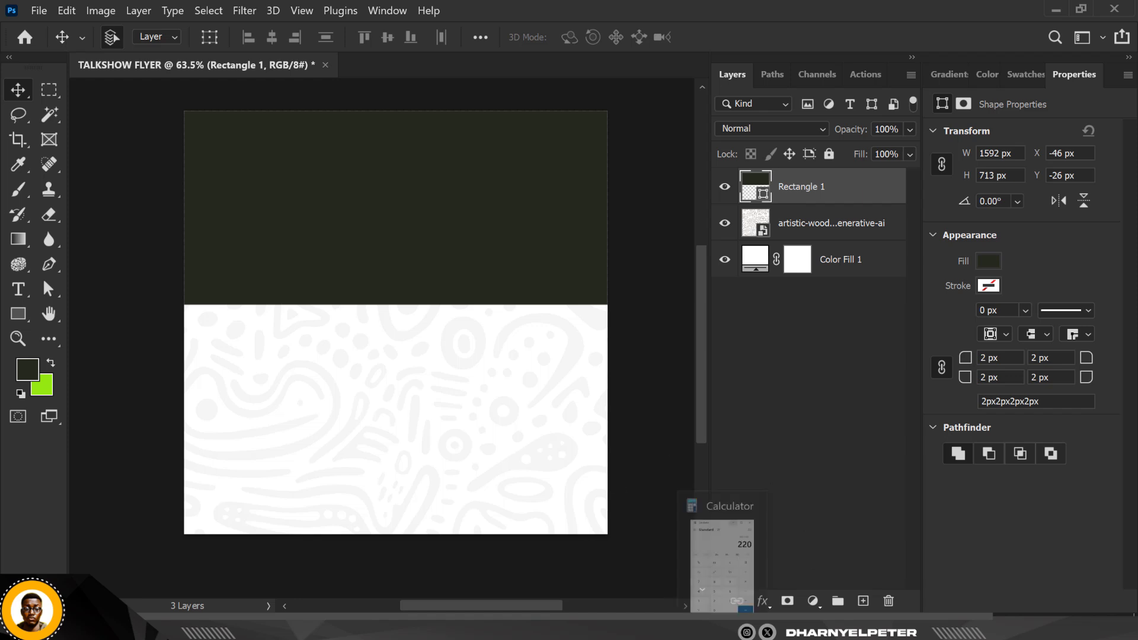
# - Copy the GREEN BG hex code 212f13 from the Notepad colour list
pyautogui.click(722, 627)
pyautogui.click(1112, 15)
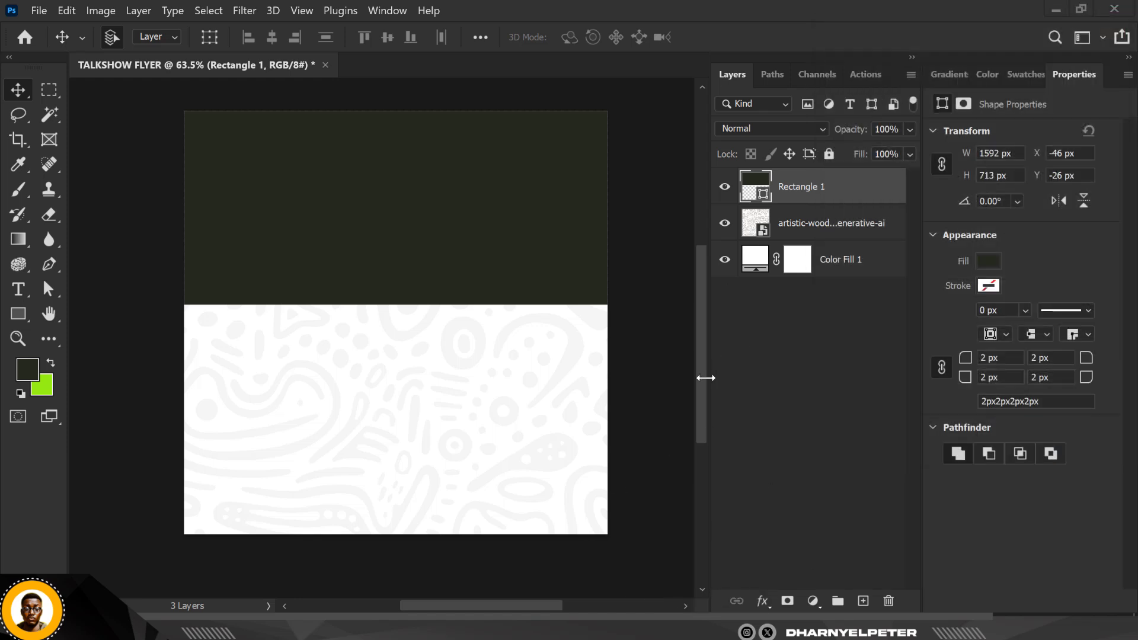
pyautogui.click(750, 627)
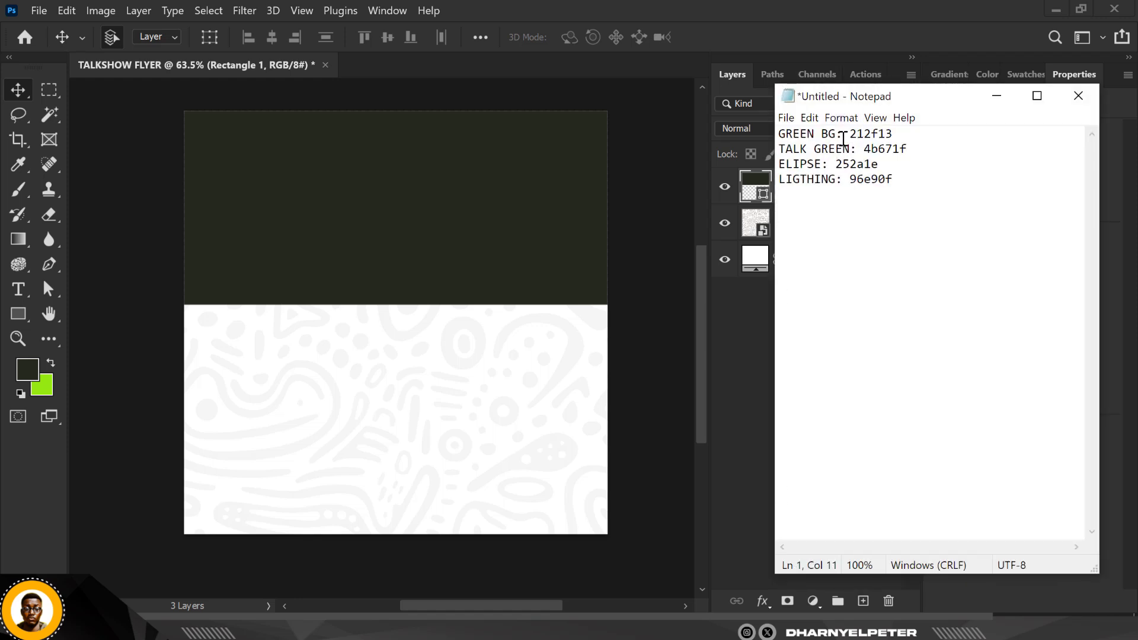
pyautogui.moveTo(850, 133); pyautogui.dragTo(914, 137)
pyautogui.hotkey('ctrl', 'c')
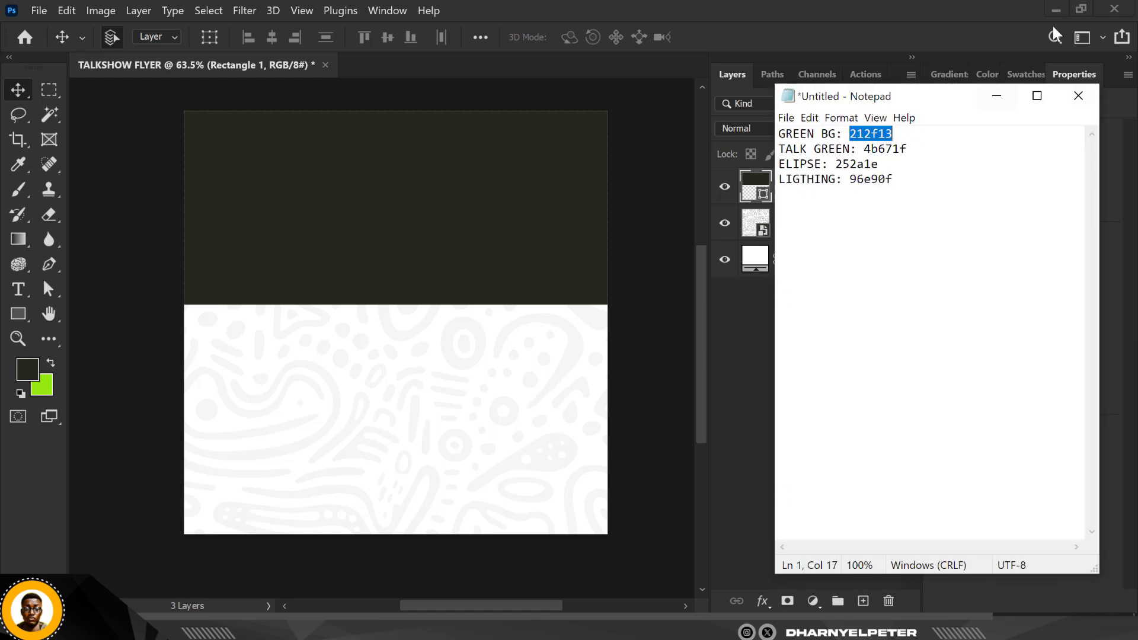
pyautogui.click(996, 96)
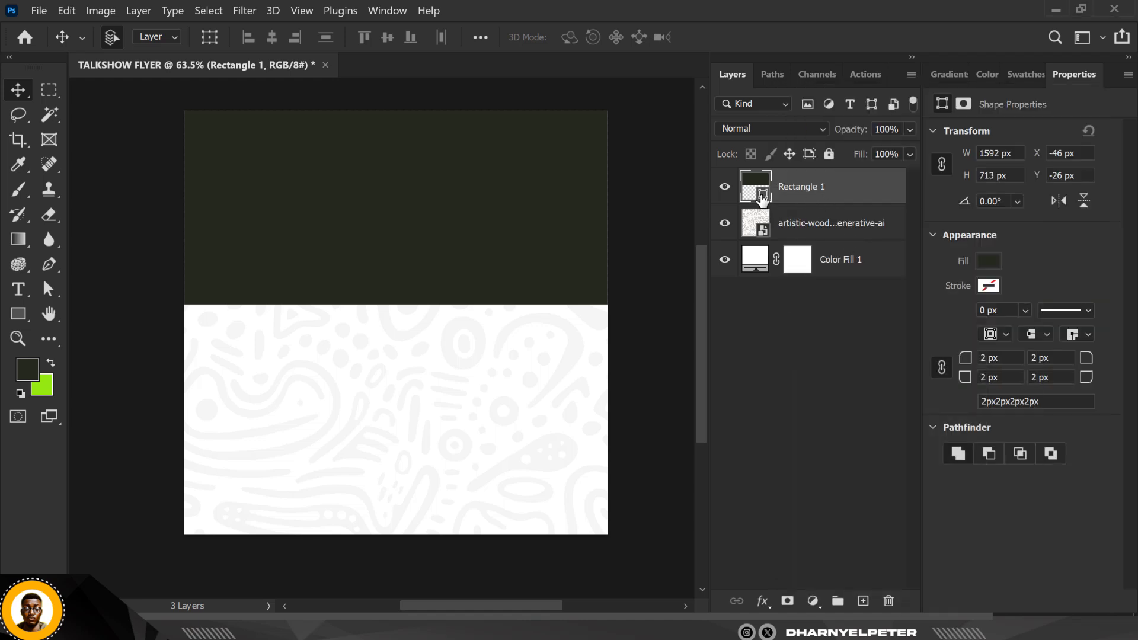
# - Set the upper rectangle's fill colour to 212f13
pyautogui.doubleClick(763, 198)
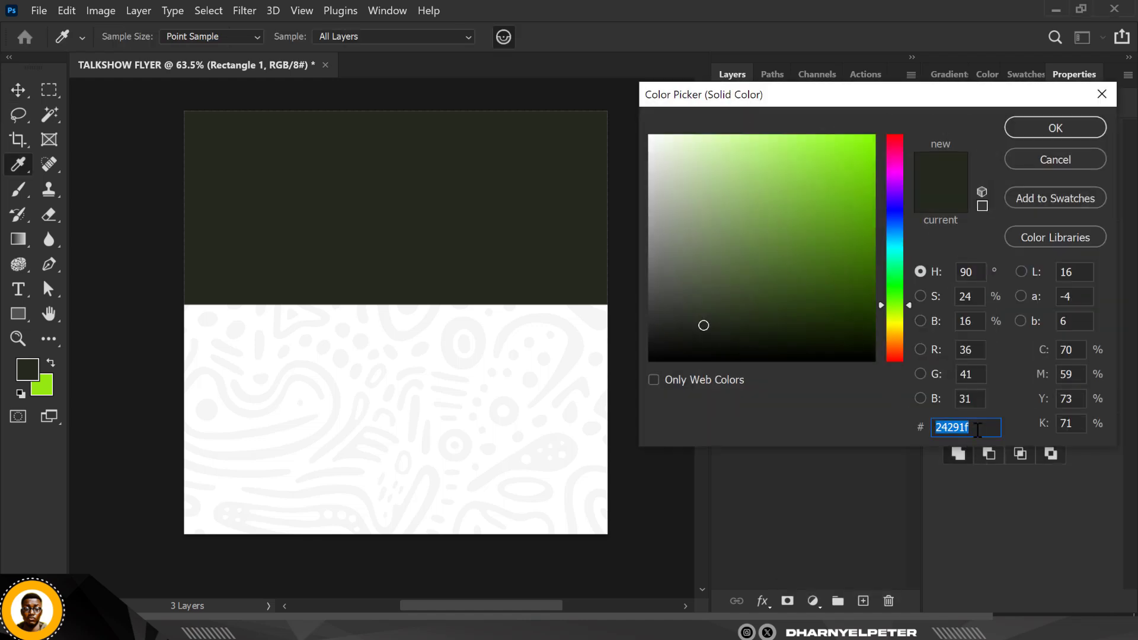
pyautogui.hotkey('ctrl', 'v')
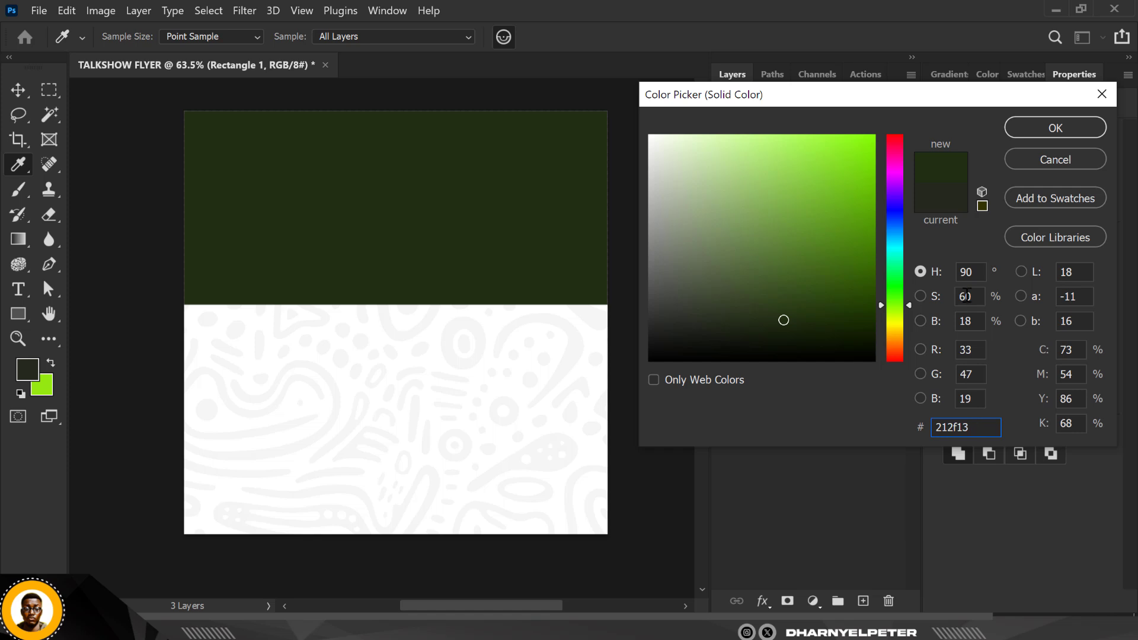
pyautogui.click(1074, 128)
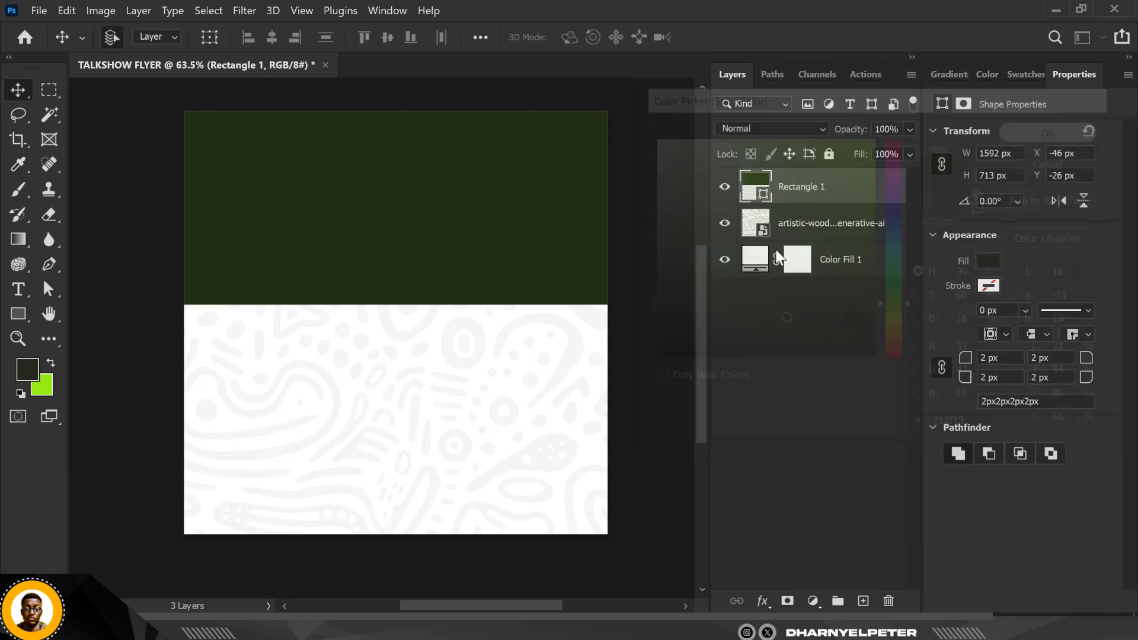
pyautogui.doubleClick(766, 196)
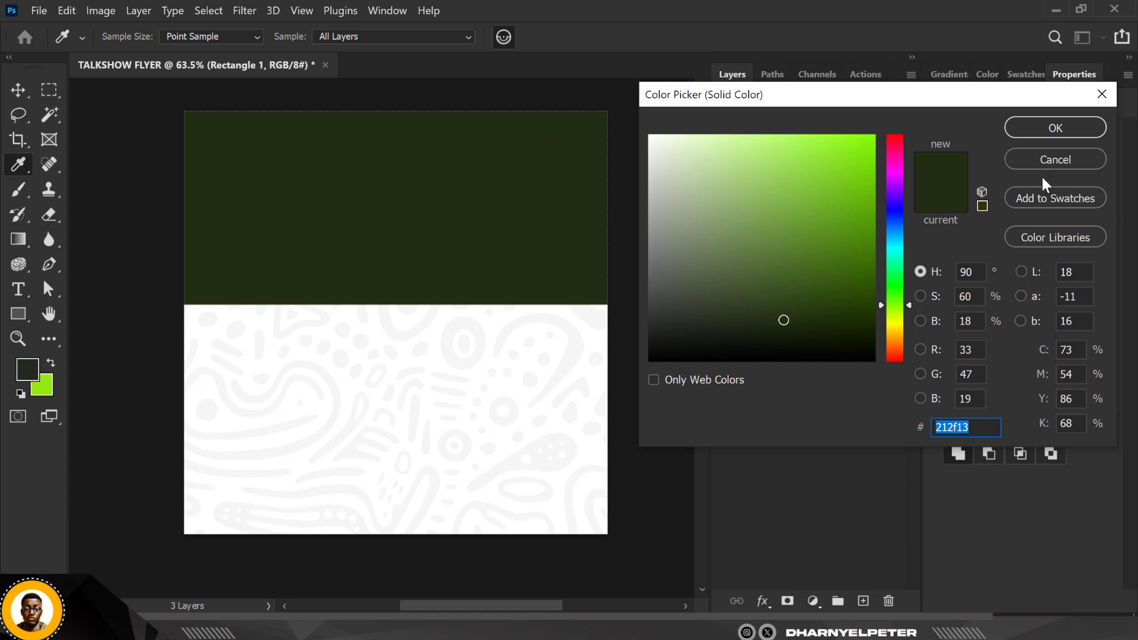
pyautogui.click(1067, 124)
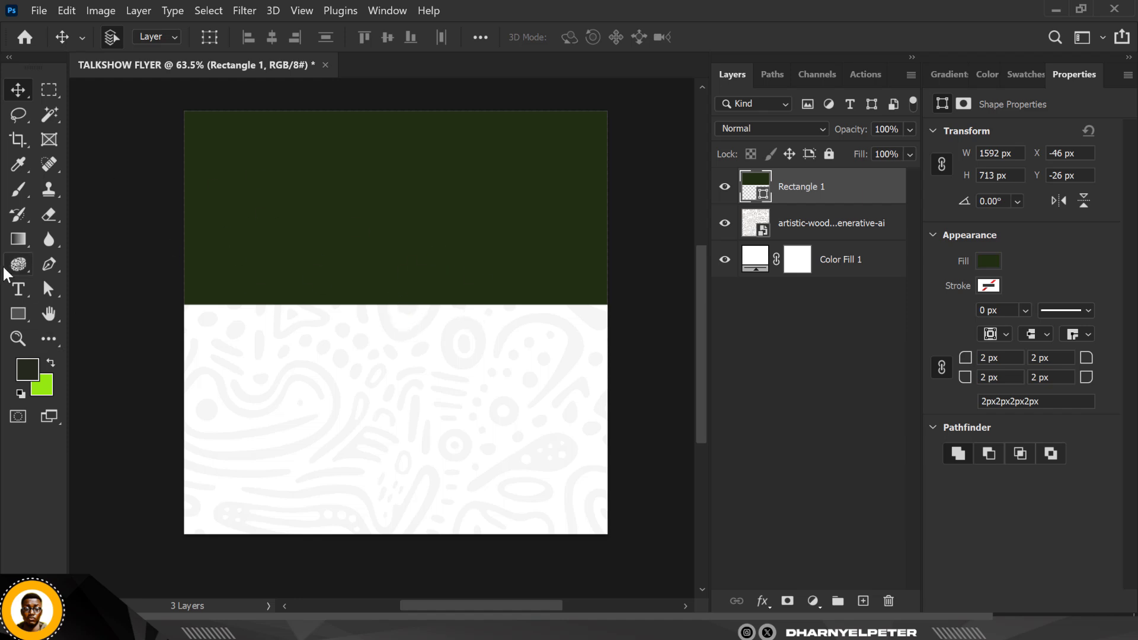
# - Draw a second rectangle about 1108 × 584 px, centred across the lower edge of the dark green block
pyautogui.click(20, 312)
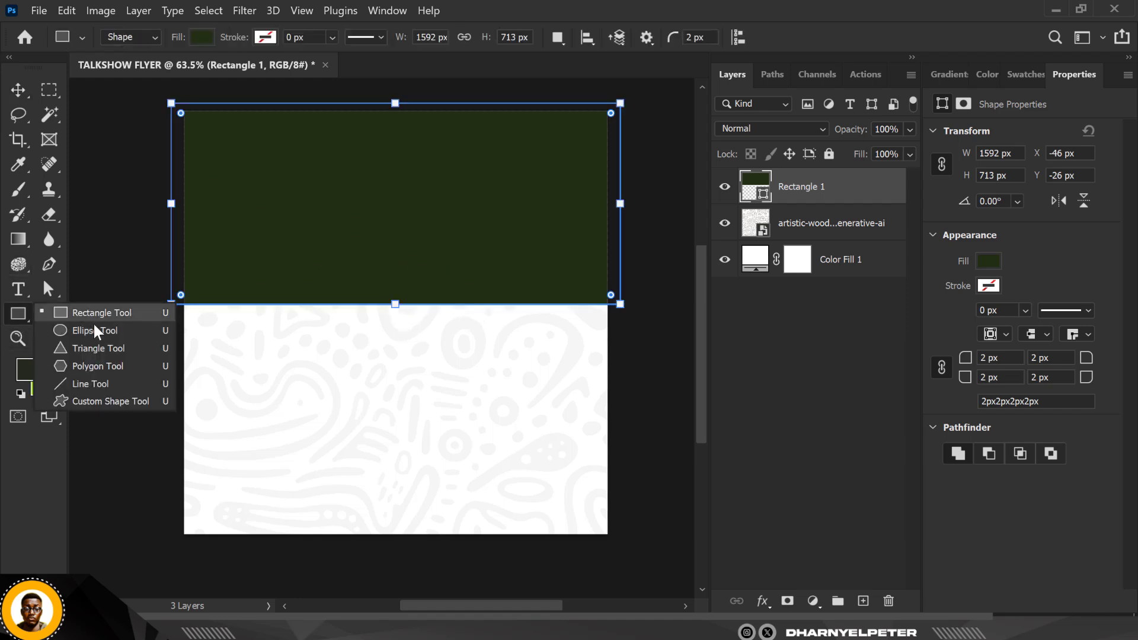
pyautogui.click(99, 312)
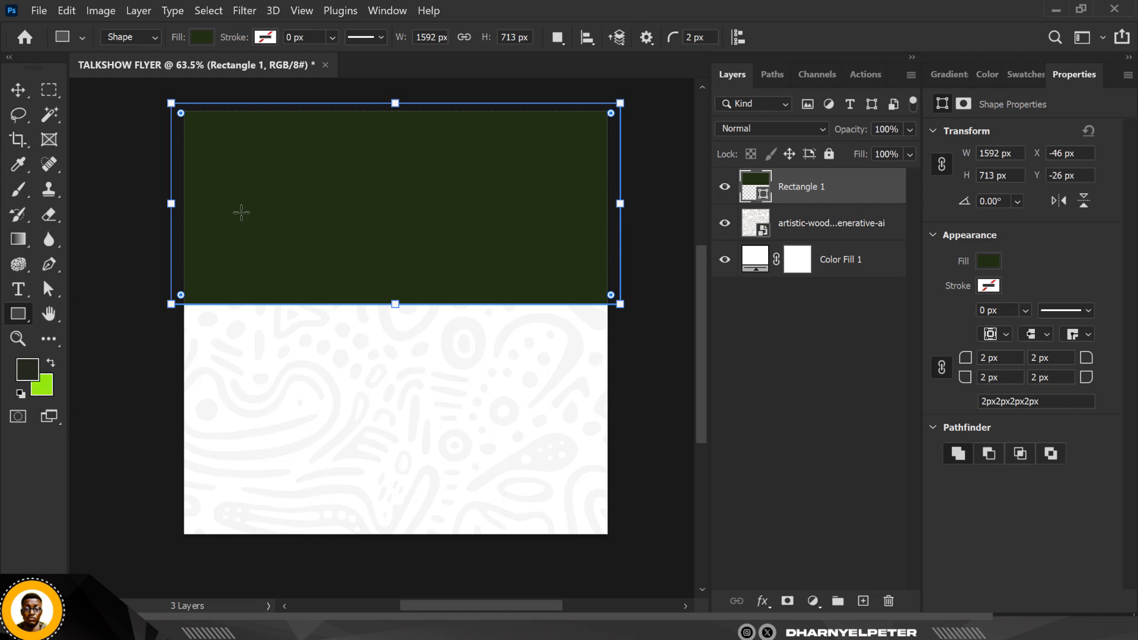
pyautogui.moveTo(242, 212); pyautogui.dragTo(551, 377)
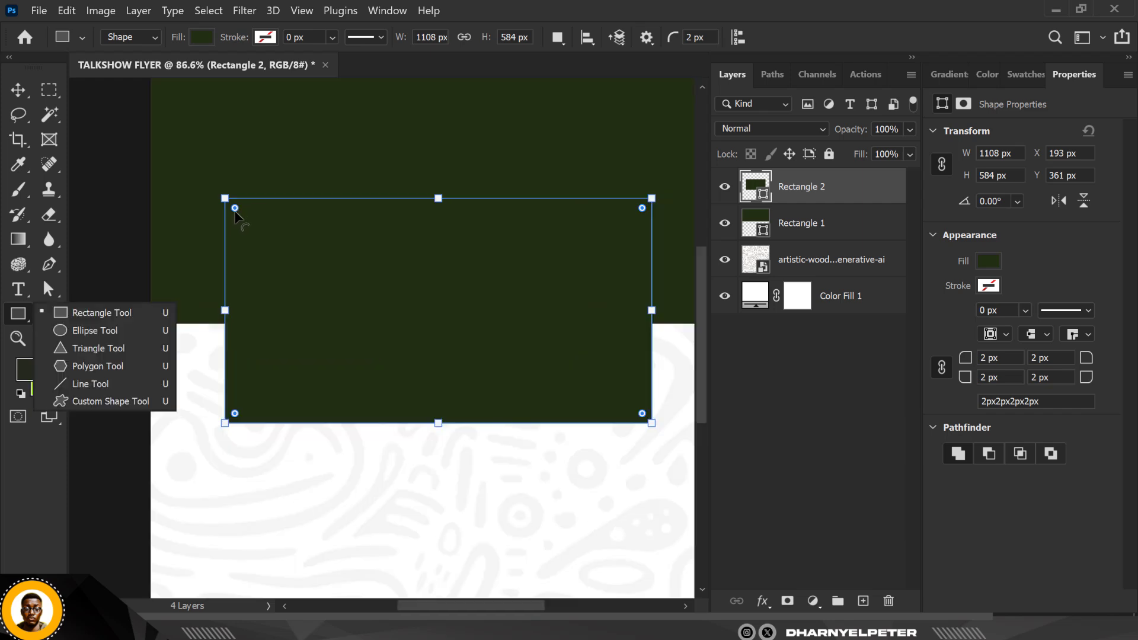
# - Round all four corners of the second rectangle to 292 px, giving it a pill shape
pyautogui.click(235, 211)
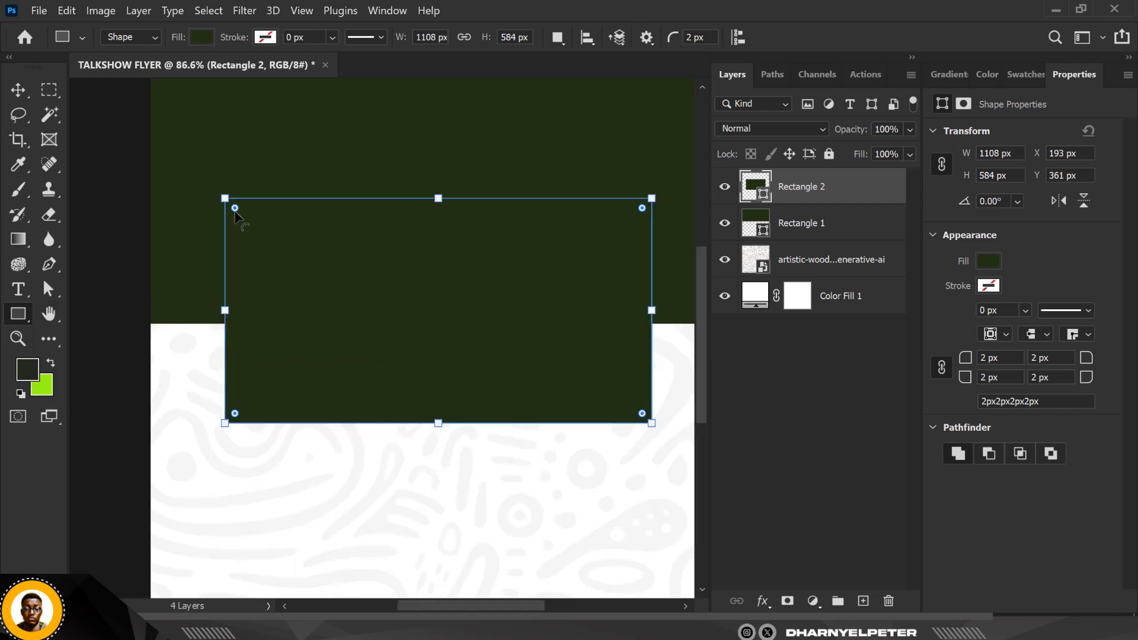
pyautogui.moveTo(236, 210); pyautogui.dragTo(349, 276)
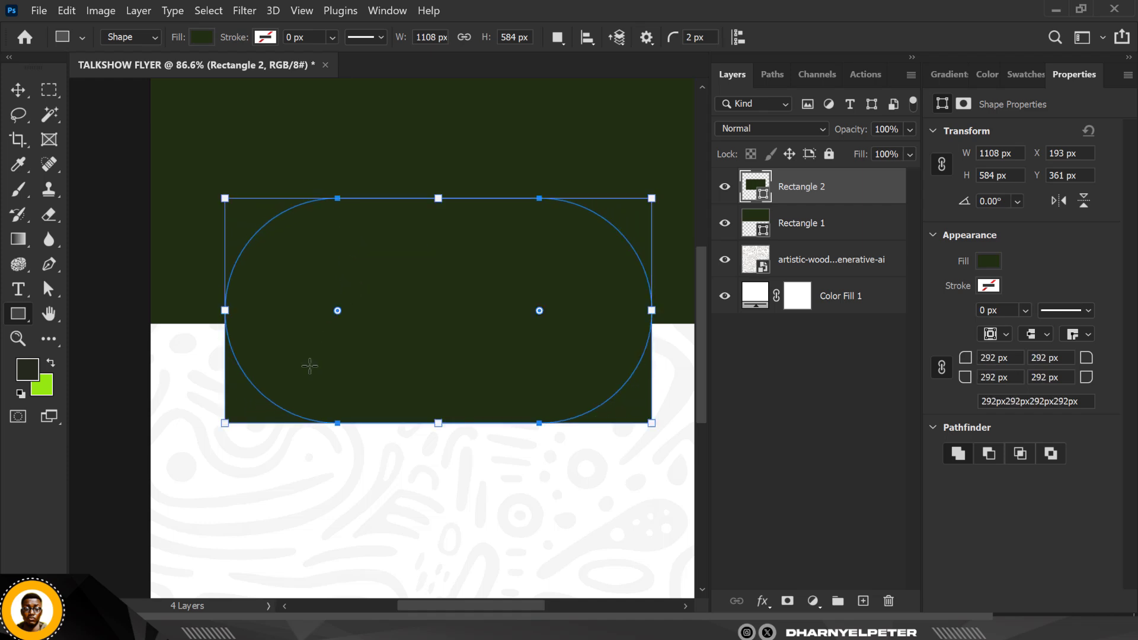
pyautogui.click(18, 92)
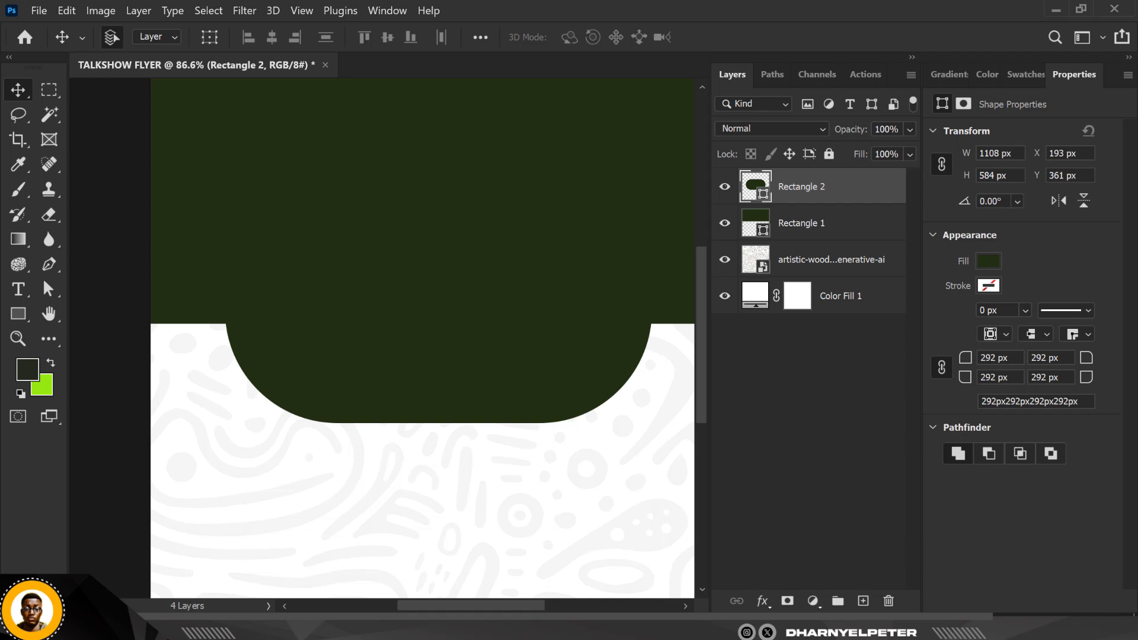
# - Copy the ELIPSE hex code 252a1e from the Notepad colour list
pyautogui.hotkey('alt', 'Tab')
pyautogui.doubleClick(838, 164)
pyautogui.hotkey('ctrl', 'c')
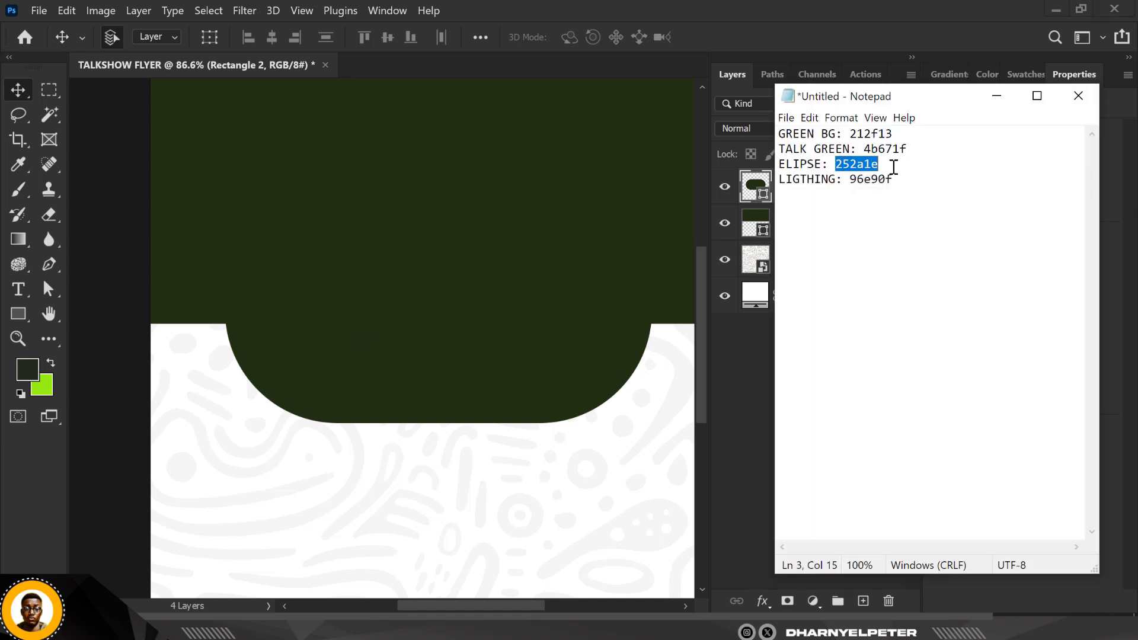
# - Try the copied hex code 252a1e as the pill shape's fill, then sample the dark green block's colour instead
pyautogui.click(993, 95)
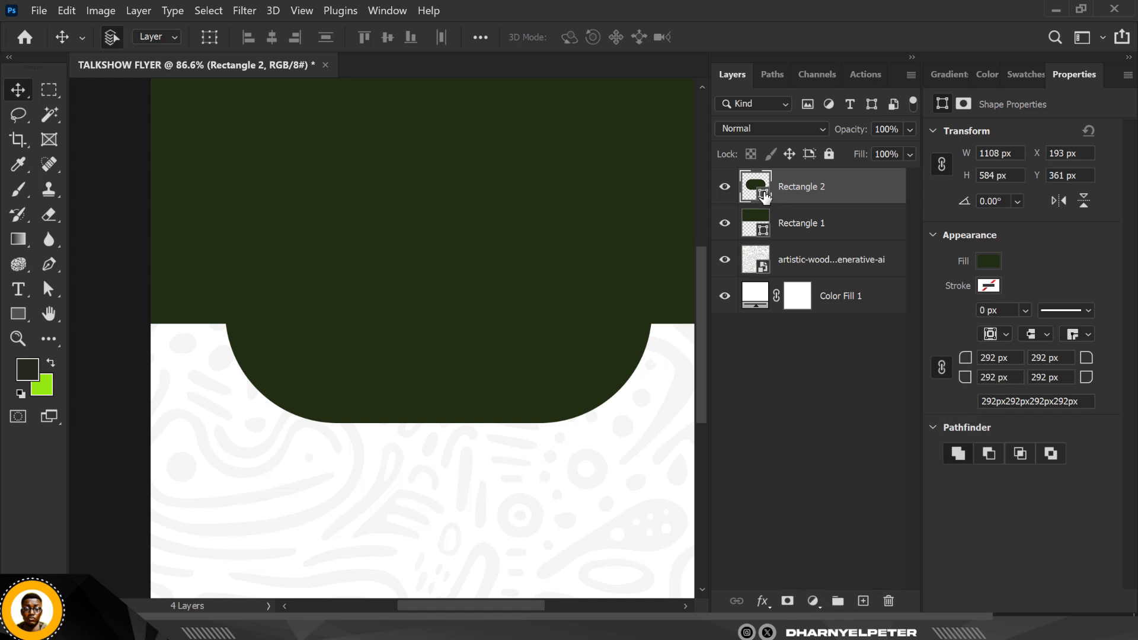
pyautogui.doubleClick(762, 194)
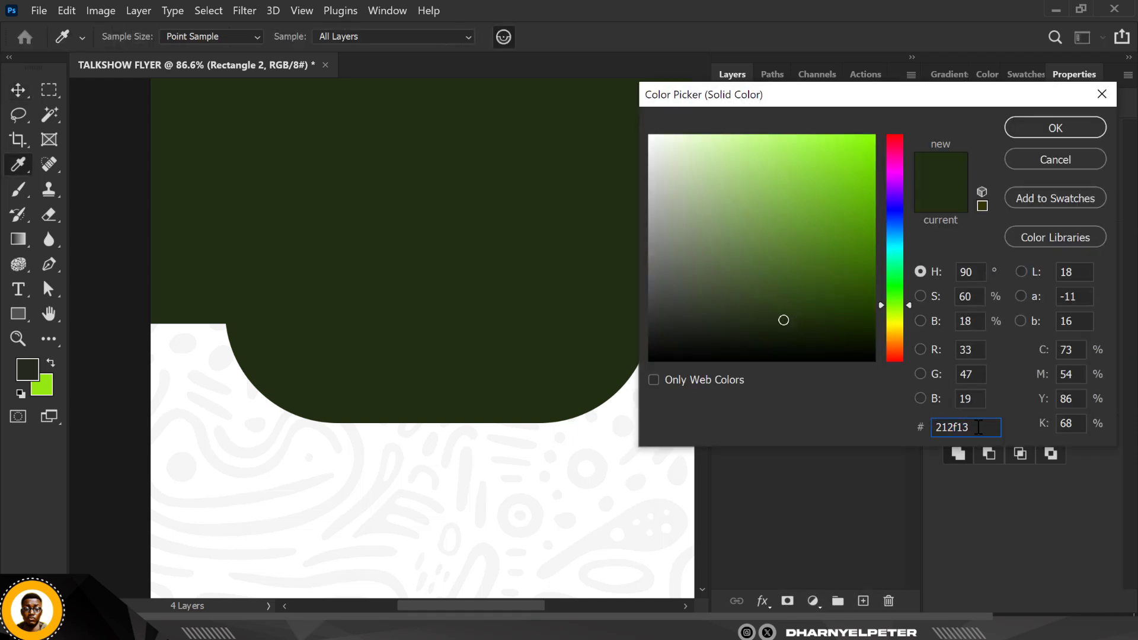
pyautogui.moveTo(980, 429); pyautogui.dragTo(916, 428)
pyautogui.hotkey('ctrl', 'v')
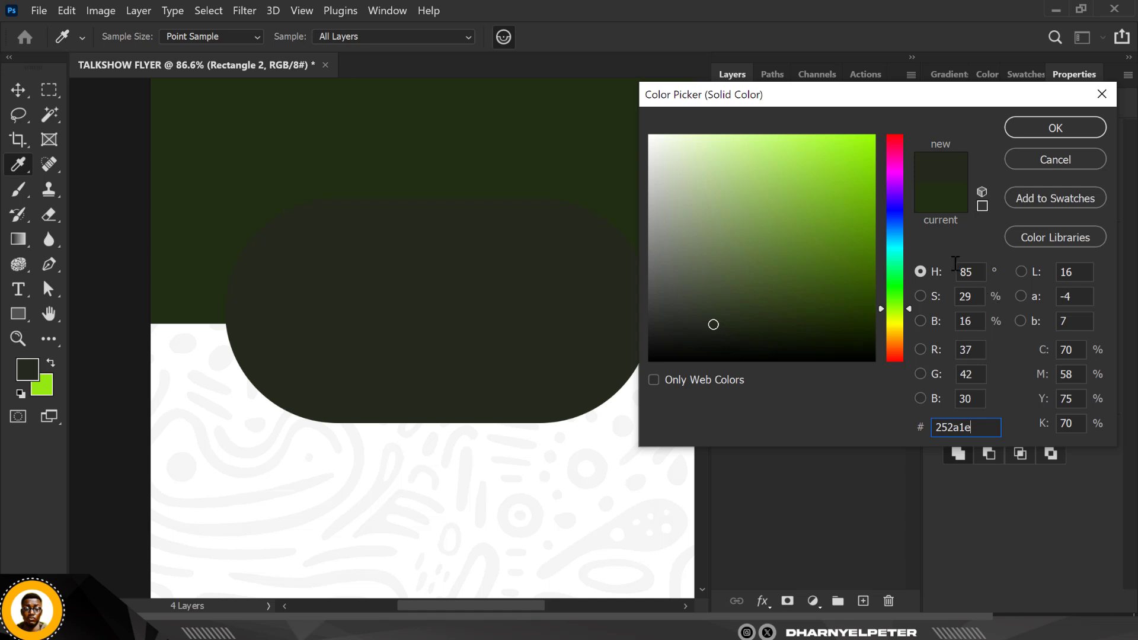
pyautogui.click(409, 141)
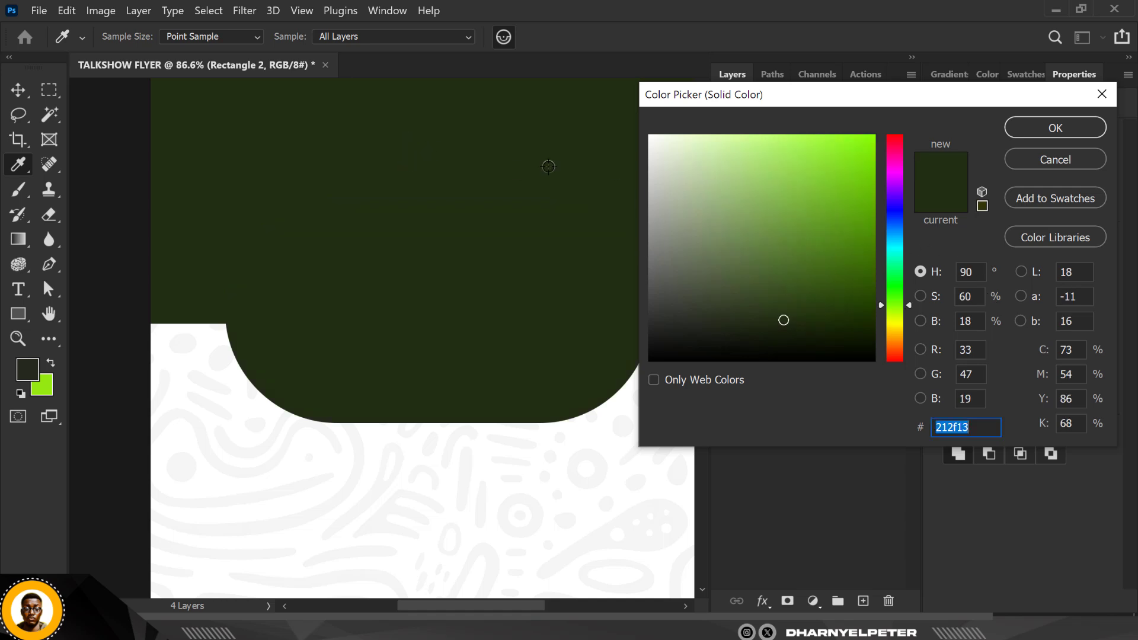
# - Set the pill shape's fill to the brighter green 37531b
pyautogui.moveTo(784, 320); pyautogui.dragTo(802, 288)
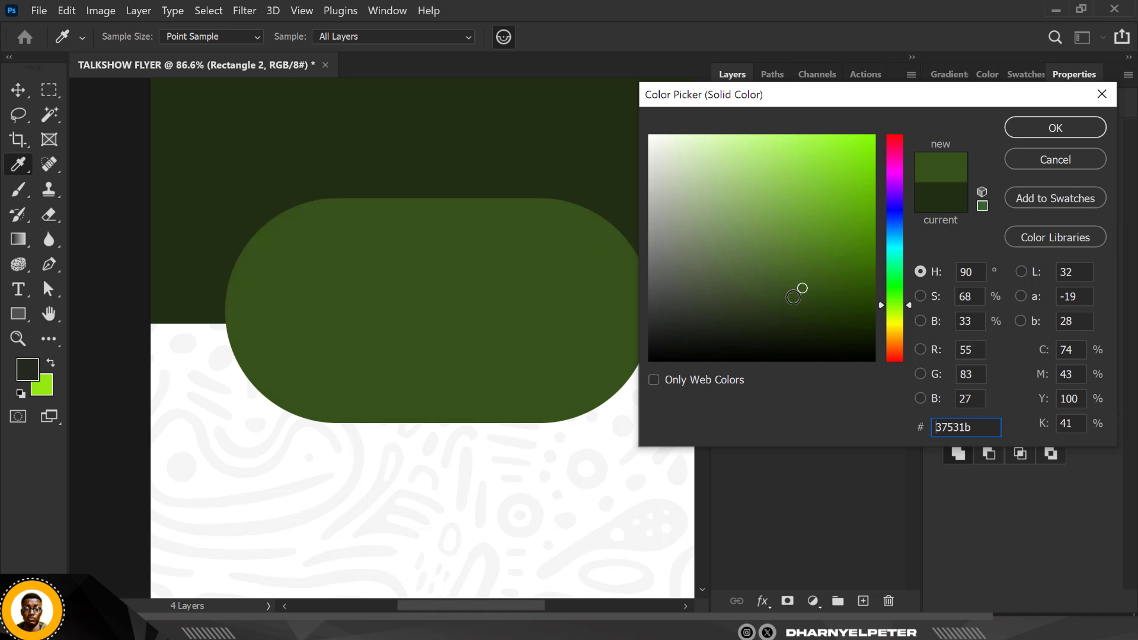
pyautogui.click(1036, 134)
pyautogui.scroll(-3, 471, 294)
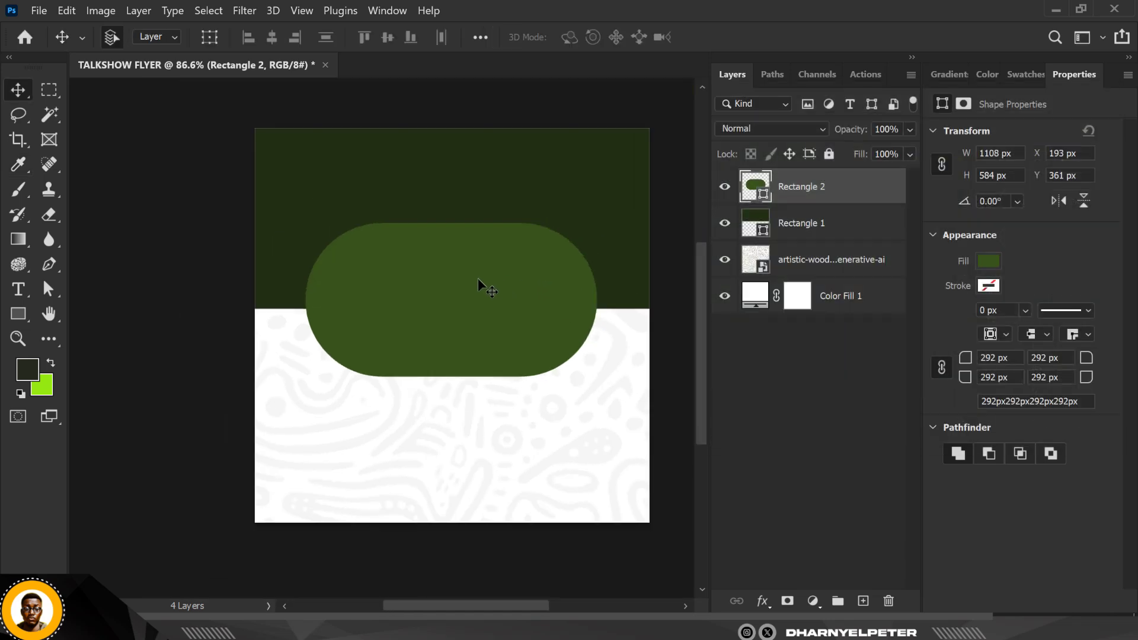
pyautogui.scroll(1, 475, 269)
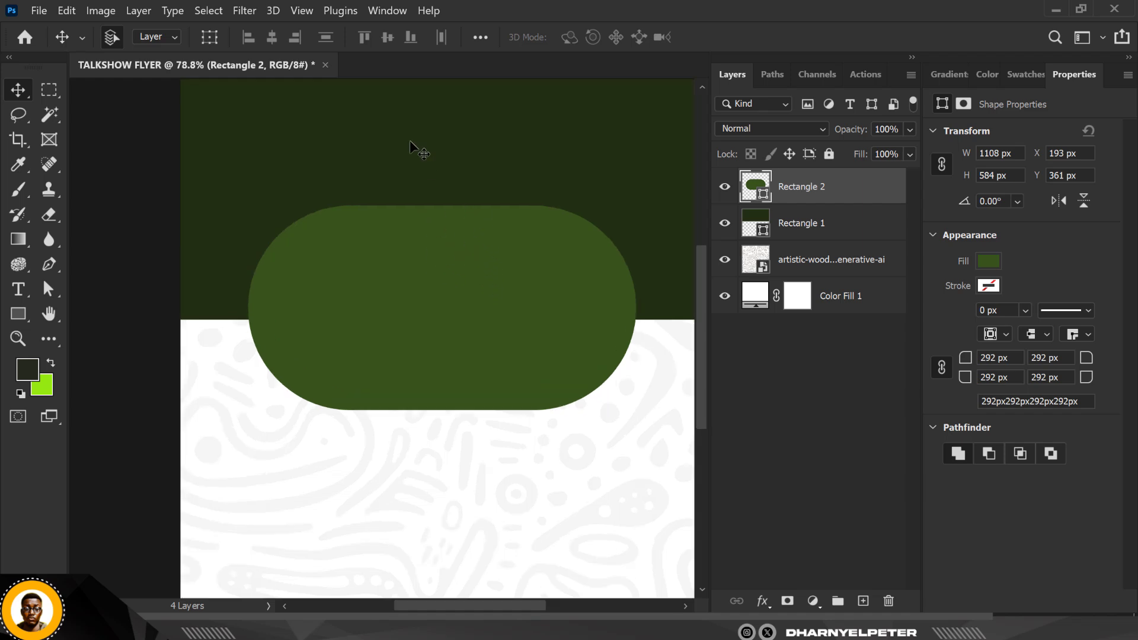
pyautogui.scroll(-2, 377, 218)
pyautogui.scroll(2, 423, 267)
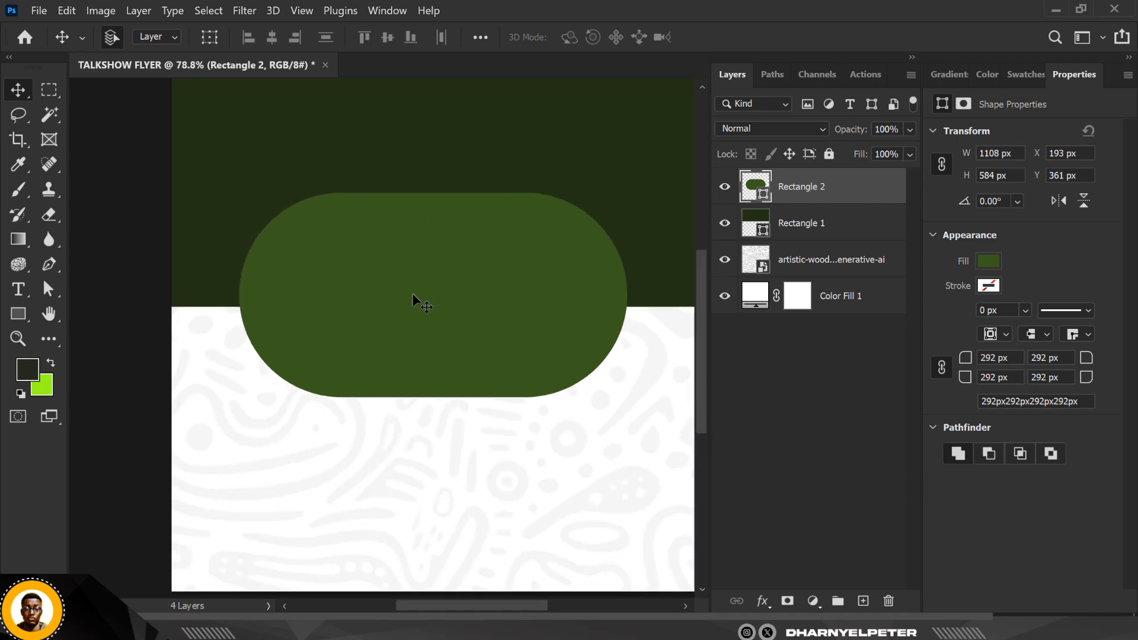
pyautogui.scroll(-2, 413, 293)
pyautogui.scroll(1, 425, 283)
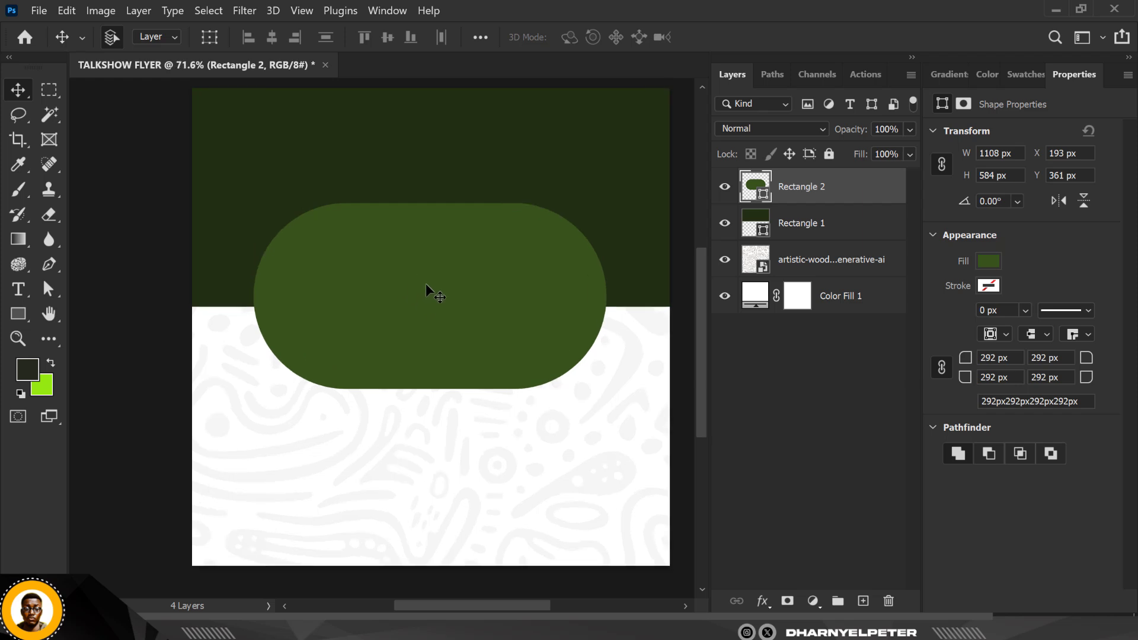
# - Switch to File Explorer and place the woman's portrait from the talkshow RESOURCE folder into the flyer document
pyautogui.hotkey('alt', 'Tab')
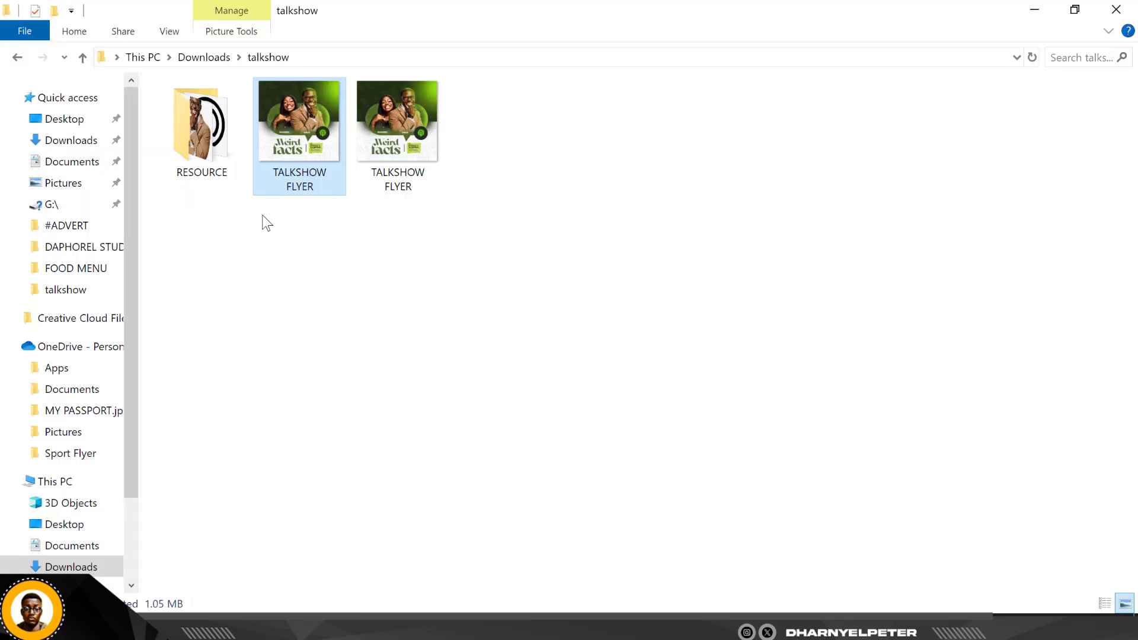
pyautogui.doubleClick(200, 140)
pyautogui.click(408, 141)
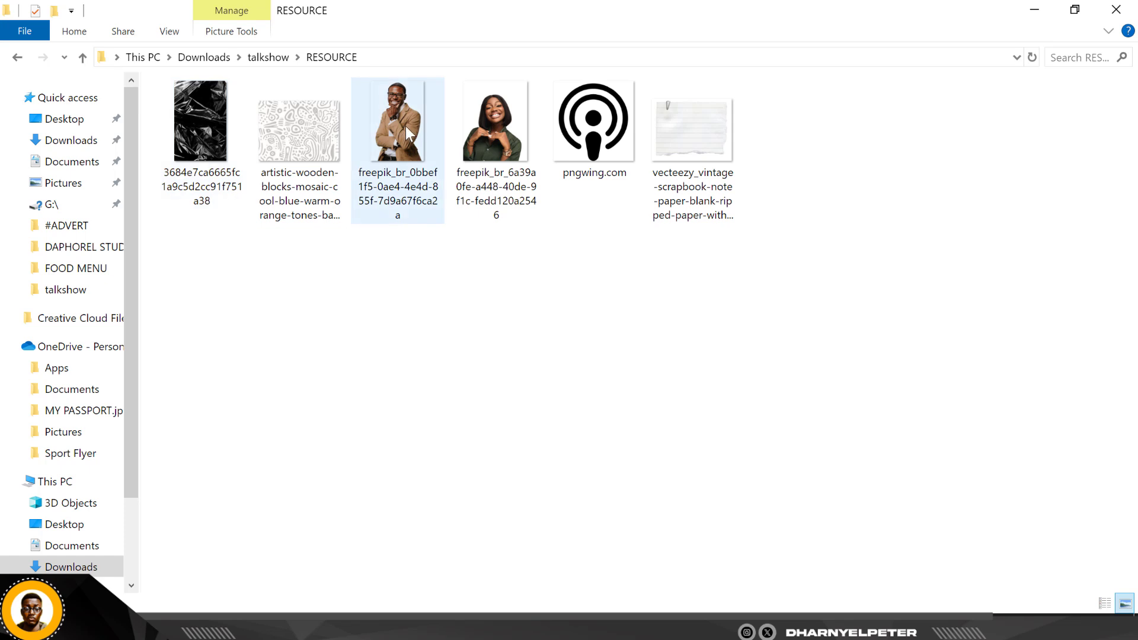
pyautogui.keyDown('ctrl'); pyautogui.click(485, 160); pyautogui.keyUp('ctrl')
pyautogui.moveTo(498, 129); pyautogui.dragTo(390, 278)
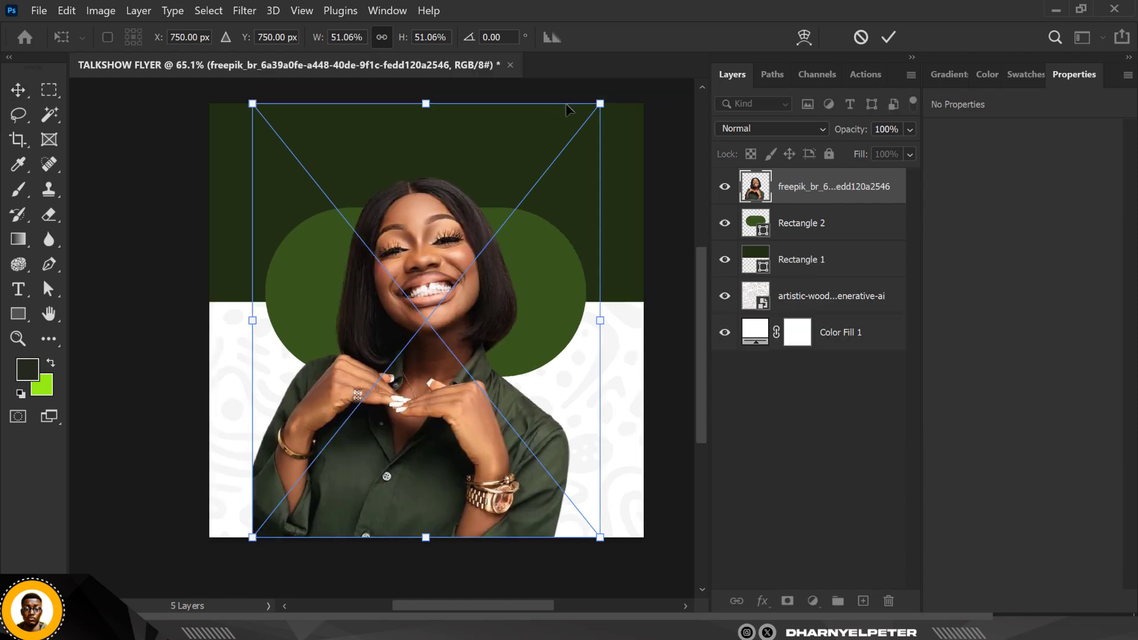
# - Scale the woman's portrait to about 26.83% and position it over the left half of the pill shape
pyautogui.moveTo(604, 98); pyautogui.dragTo(518, 206)
pyautogui.moveTo(444, 395); pyautogui.dragTo(405, 311)
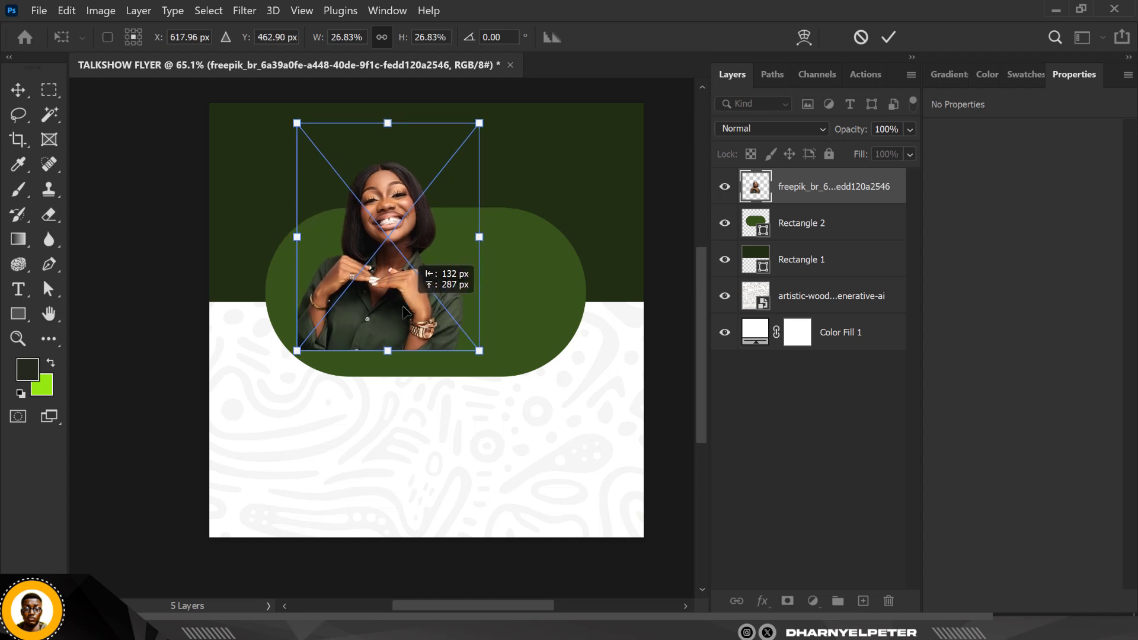
pyautogui.moveTo(405, 311); pyautogui.dragTo(407, 316)
pyautogui.press('Return')
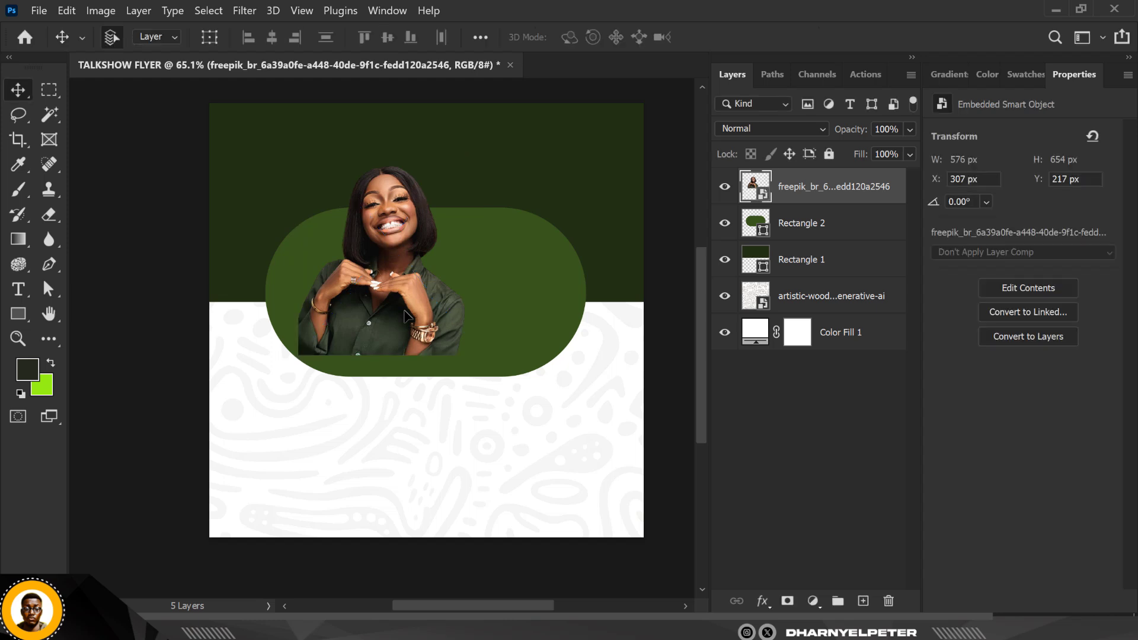
# - Start a Camera Raw Filter on the portrait with Contrast +25, Highlights -28 and Shadows +36
pyautogui.scroll(2, 381, 297)
pyautogui.scroll(3, 470, 189)
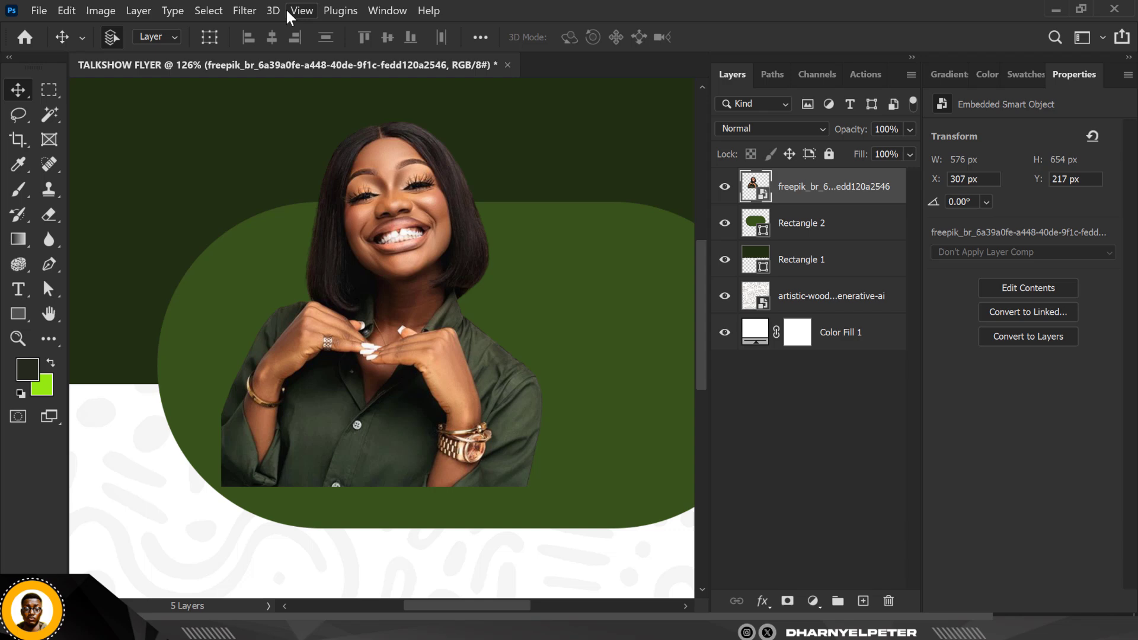
pyautogui.click(245, 10)
pyautogui.click(315, 127)
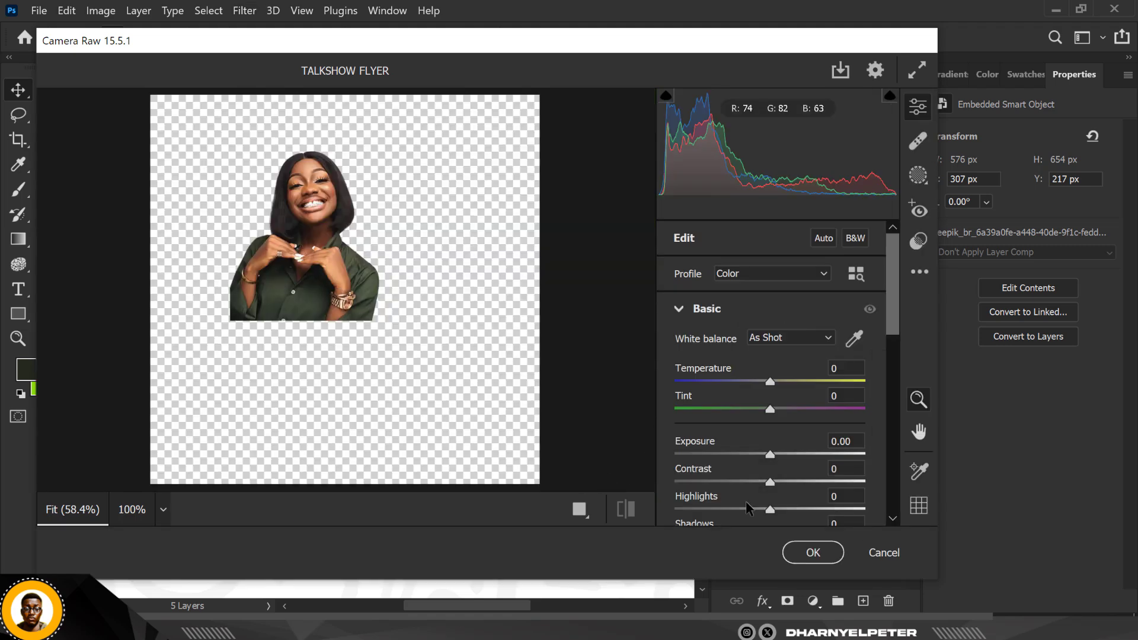
pyautogui.scroll(-3, 735, 438)
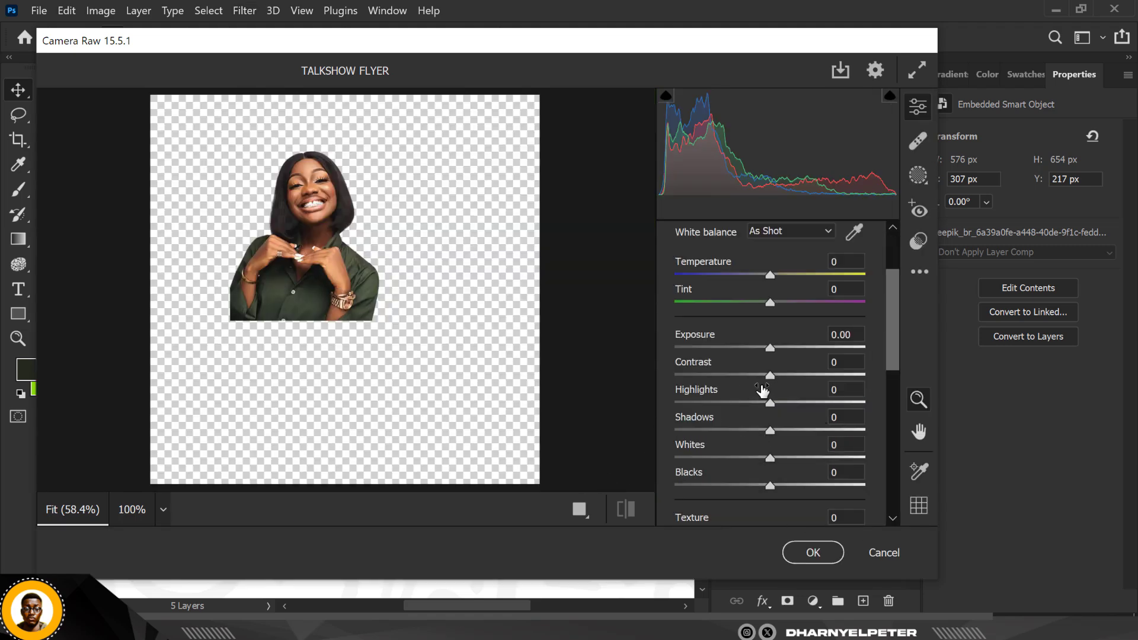
pyautogui.moveTo(770, 378); pyautogui.dragTo(743, 405)
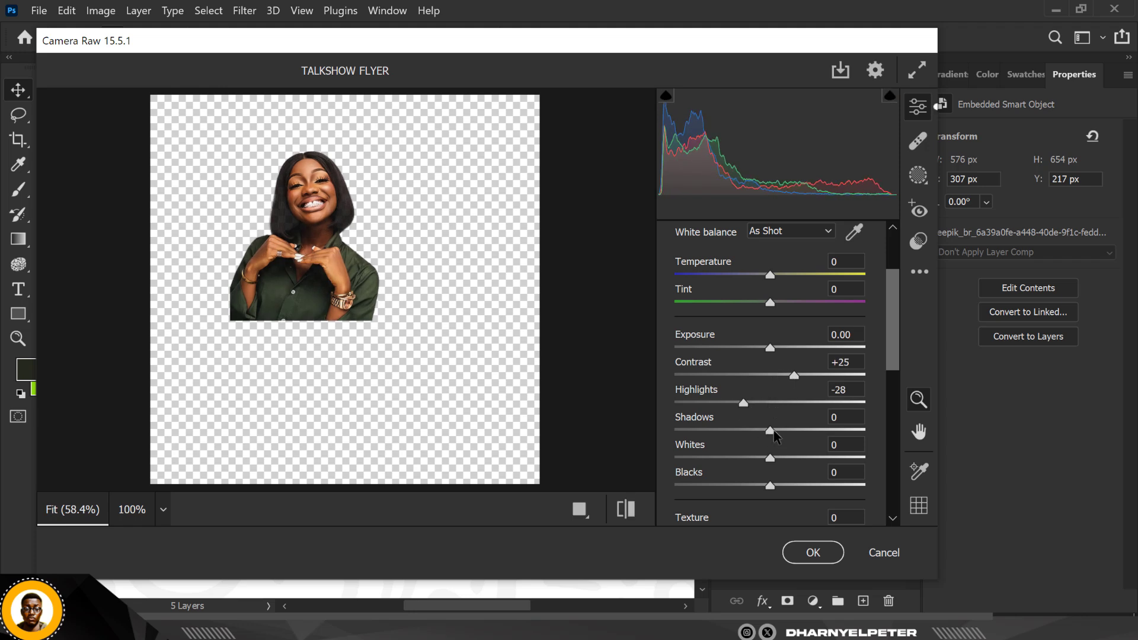
pyautogui.moveTo(774, 436); pyautogui.dragTo(808, 435)
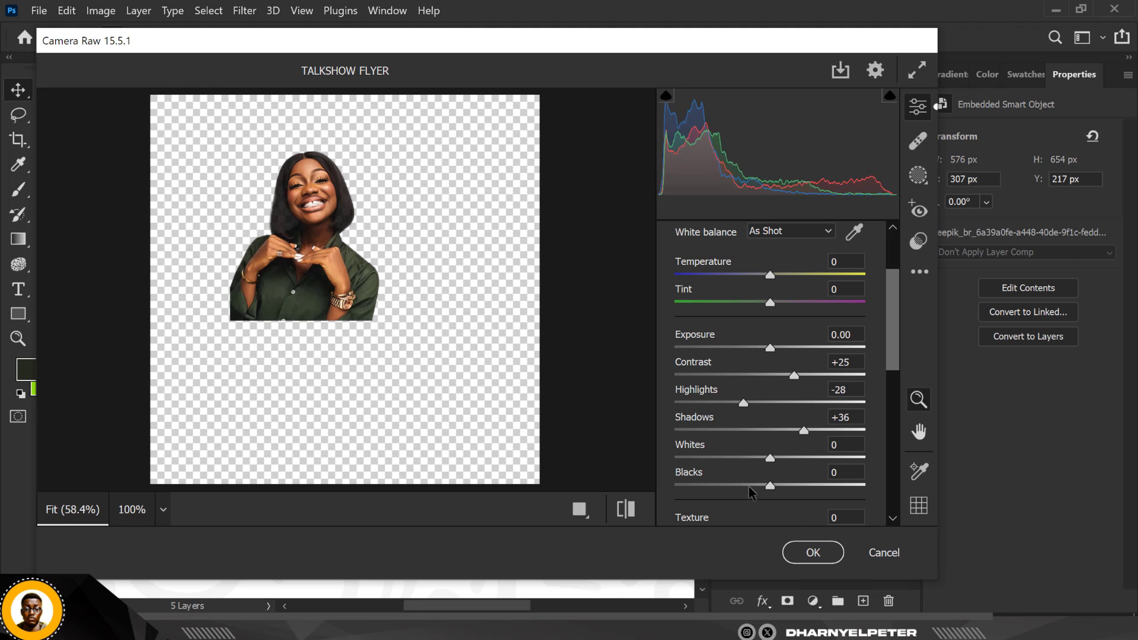
# - Set Texture to +37 and apply the Camera Raw adjustments to the portrait
pyautogui.scroll(-3, 771, 481)
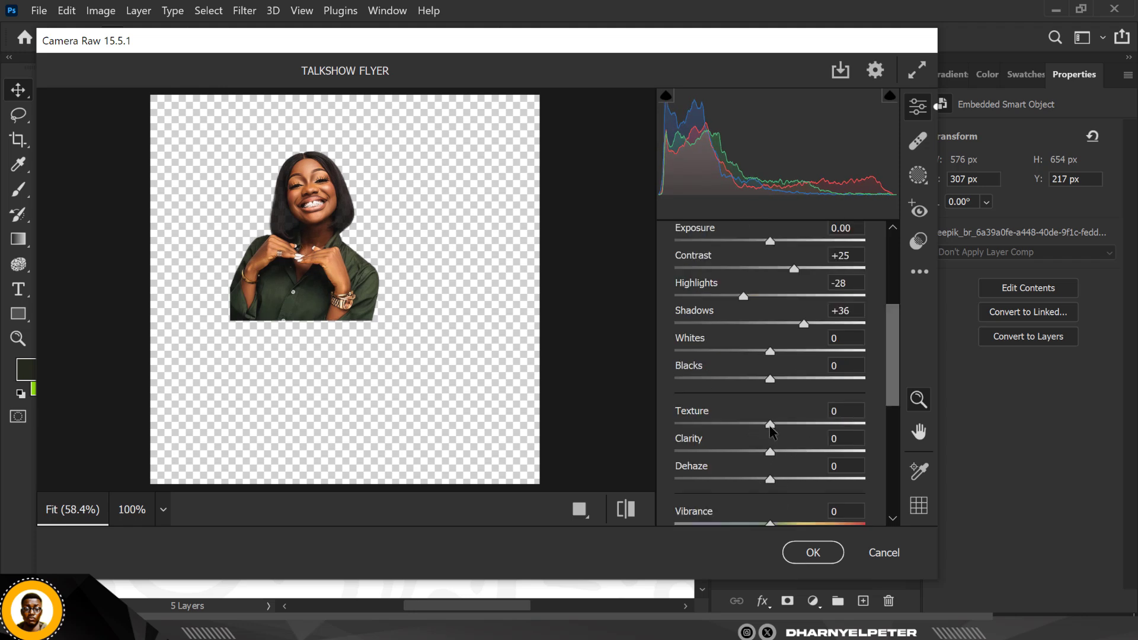
pyautogui.moveTo(771, 426); pyautogui.dragTo(806, 428)
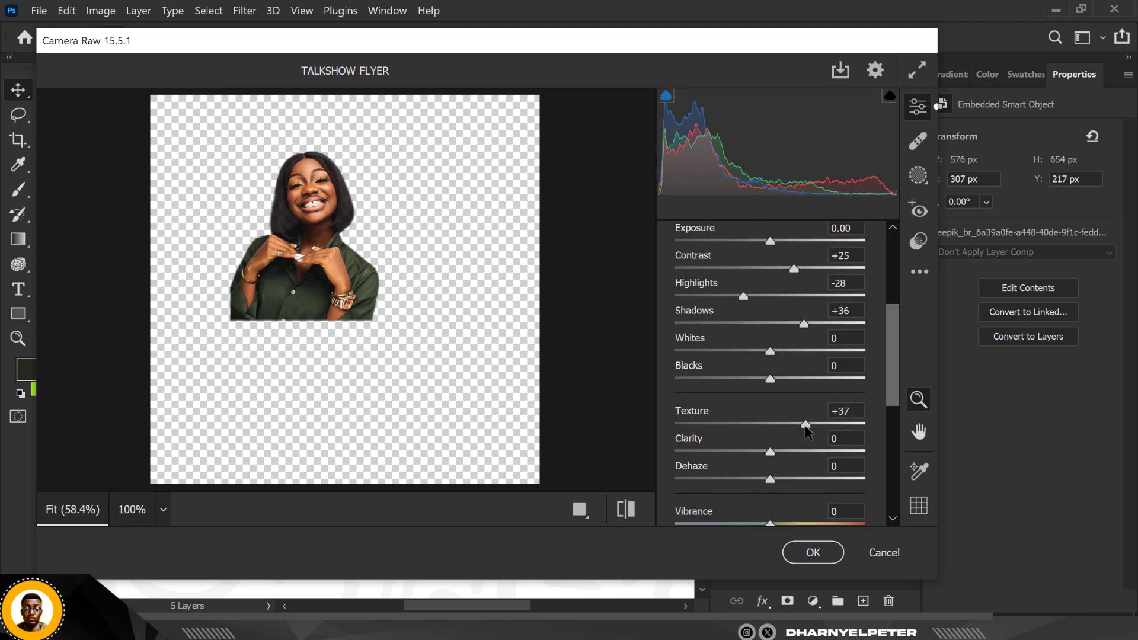
pyautogui.click(812, 553)
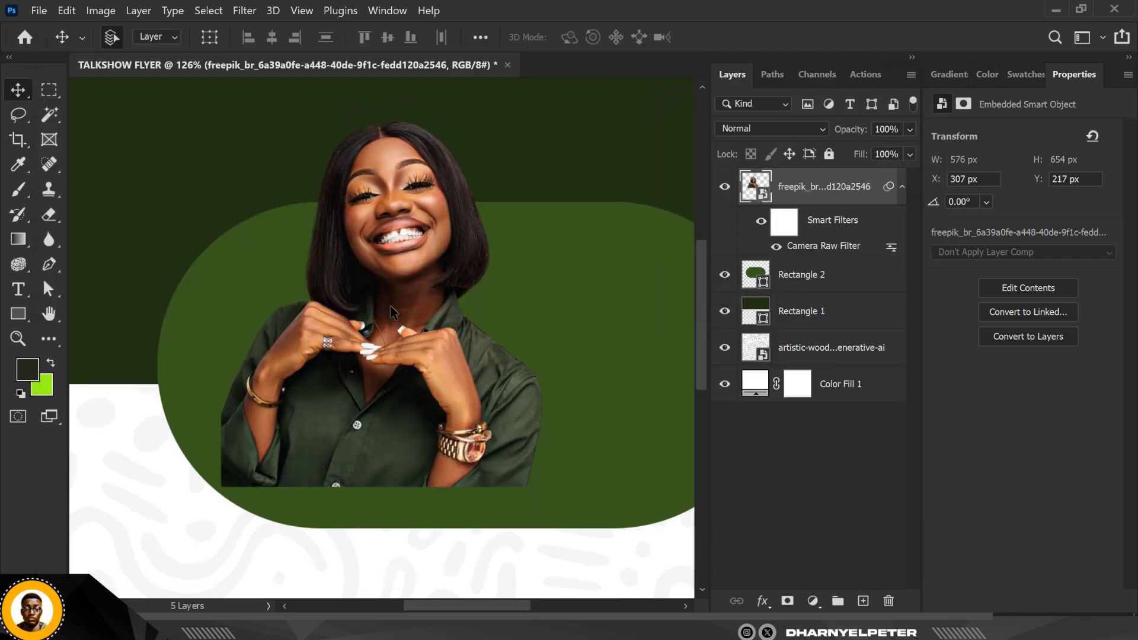
# - Compare the portrait with and without its smart filters
pyautogui.scroll(-2, 385, 195)
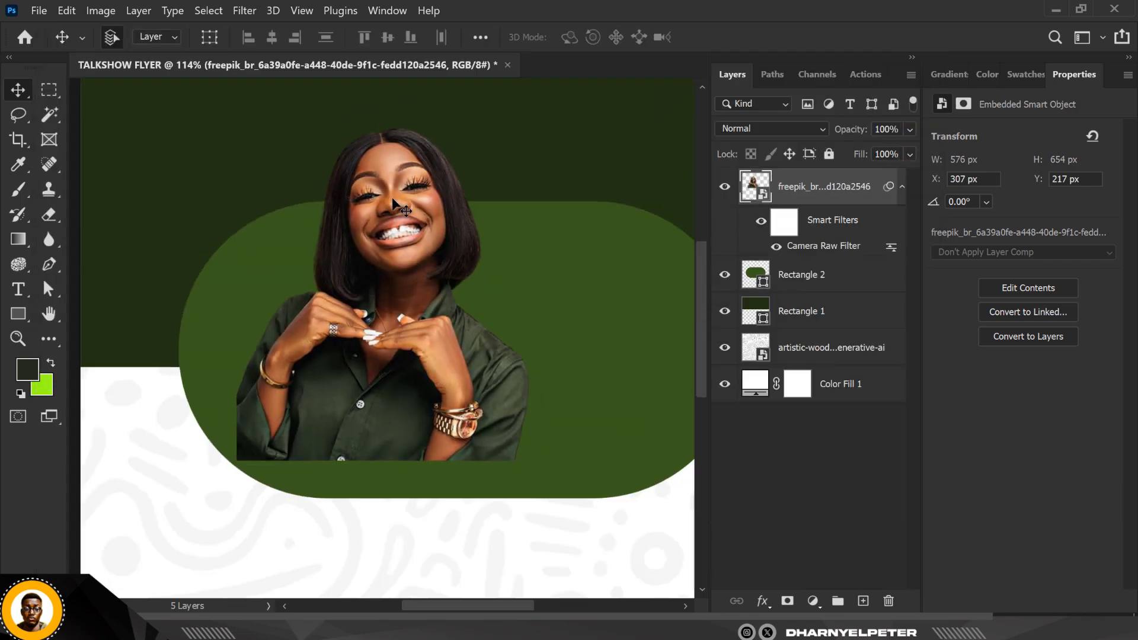
pyautogui.click(762, 223)
pyautogui.scroll(-4, 376, 249)
pyautogui.scroll(4, 437, 225)
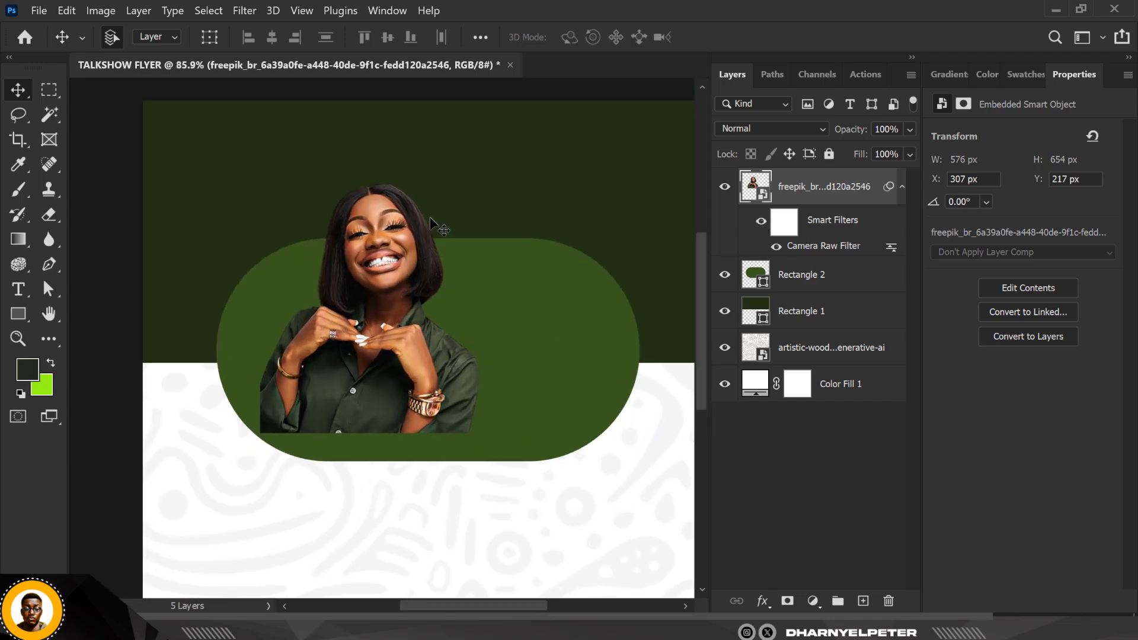
pyautogui.scroll(-2, 260, 295)
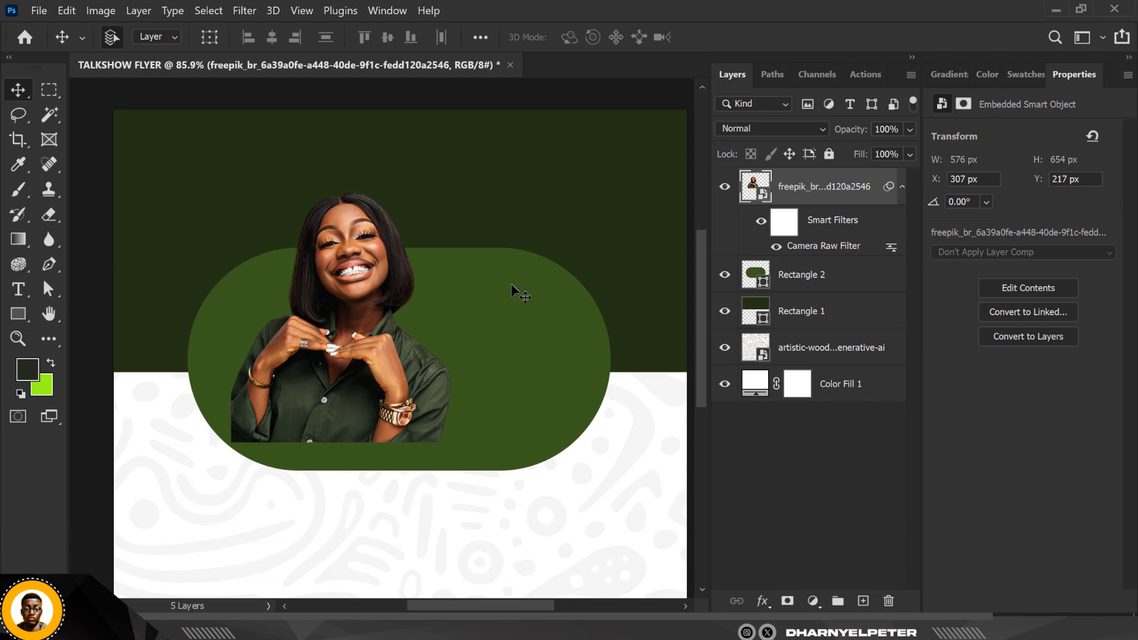
# - Add a layer mask to the woman's portrait layer
pyautogui.click(813, 601)
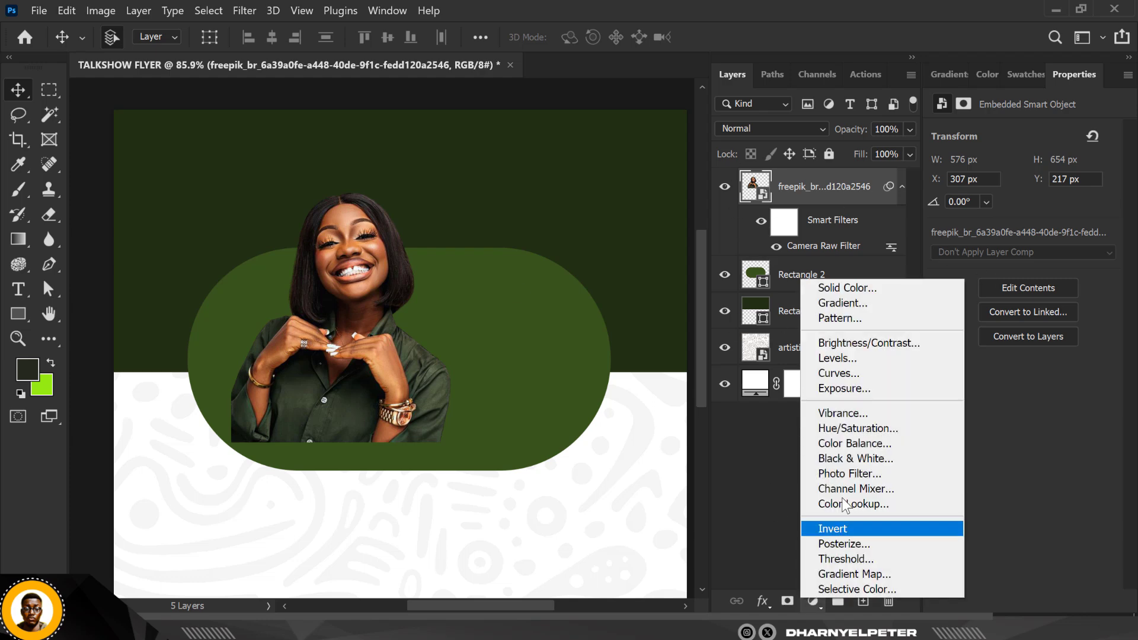
pyautogui.click(758, 519)
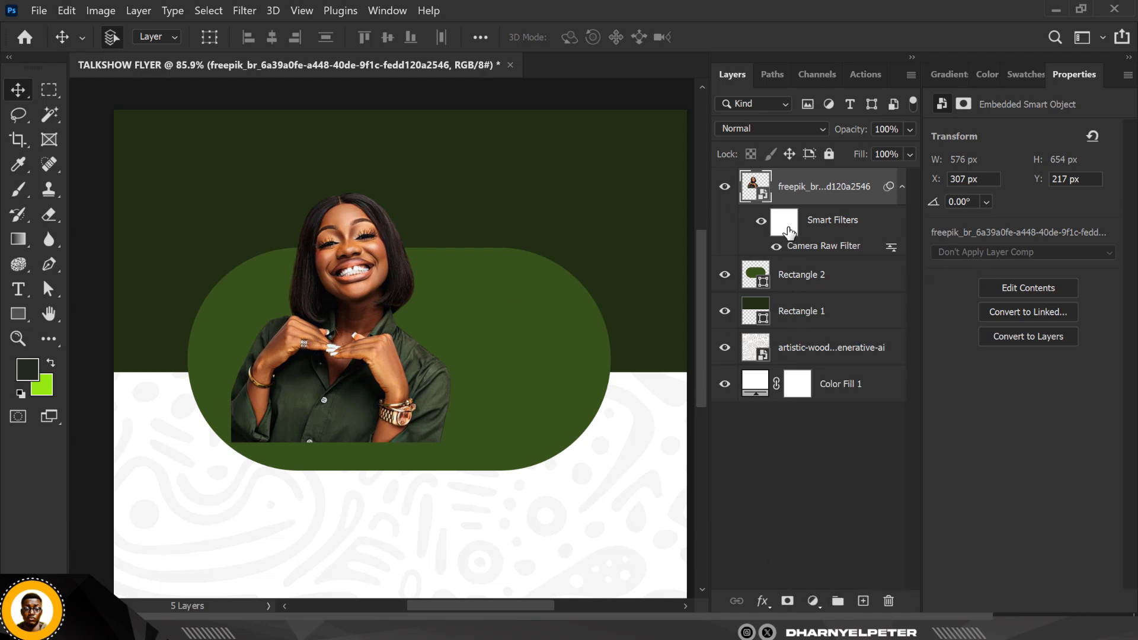
pyautogui.click(788, 601)
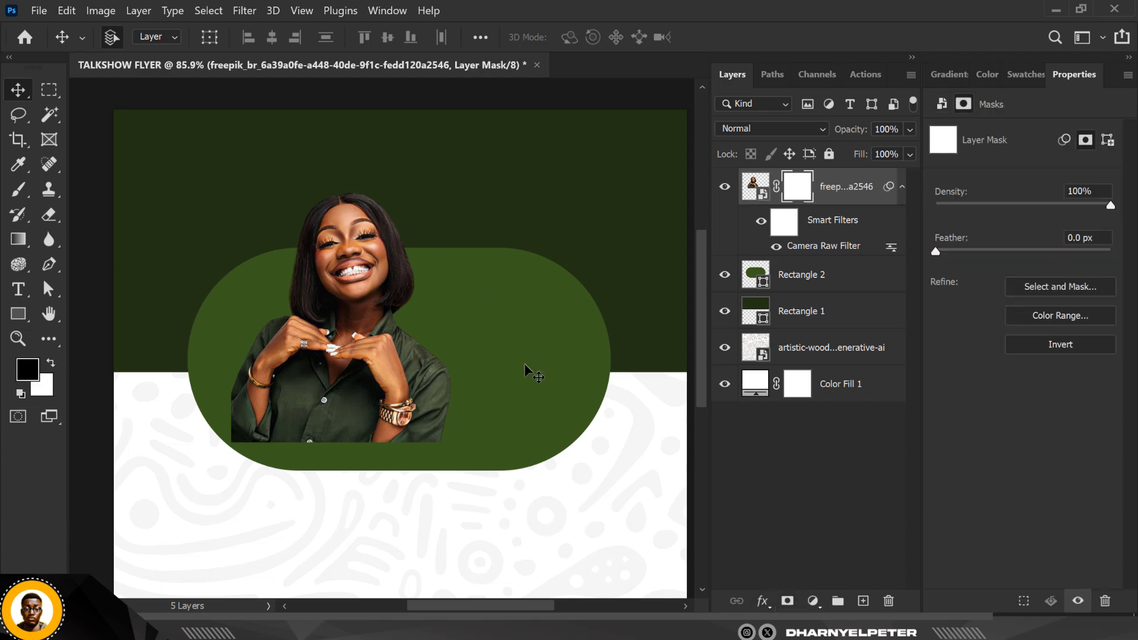
# - Set up the Brush tool with a soft round 250 px tip at 0% hardness
pyautogui.click(18, 190)
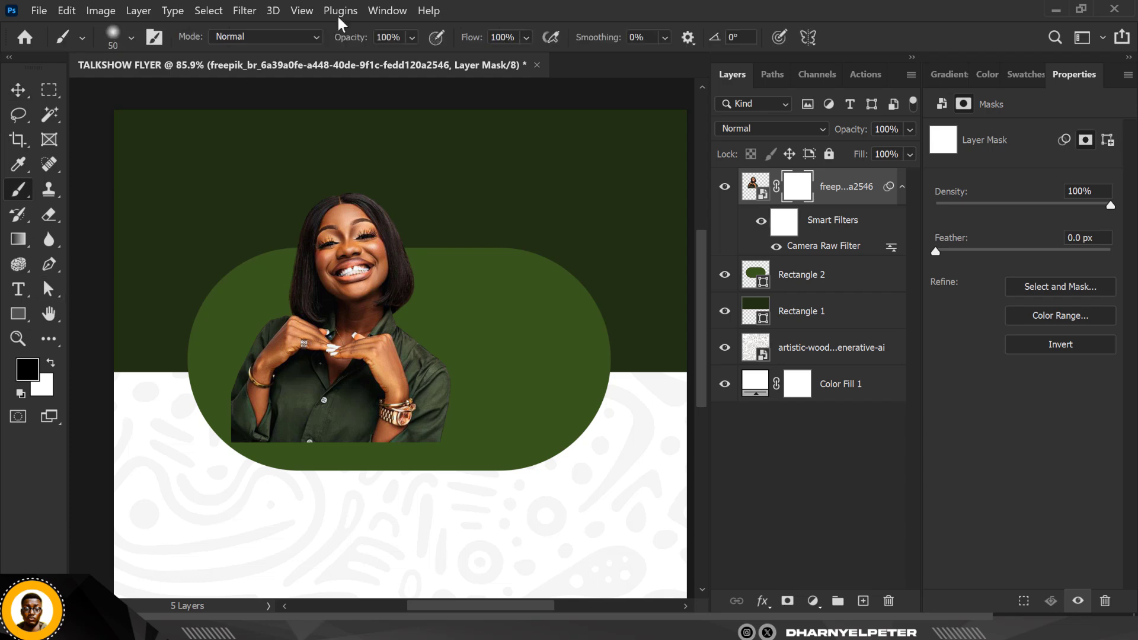
pyautogui.press(']')
pyautogui.press(']')
pyautogui.press(']')
pyautogui.press(']')
pyautogui.press(']')
pyautogui.press(']')
pyautogui.press(']')
pyautogui.press(']')
pyautogui.press(']')
pyautogui.press(']')
pyautogui.click(131, 37)
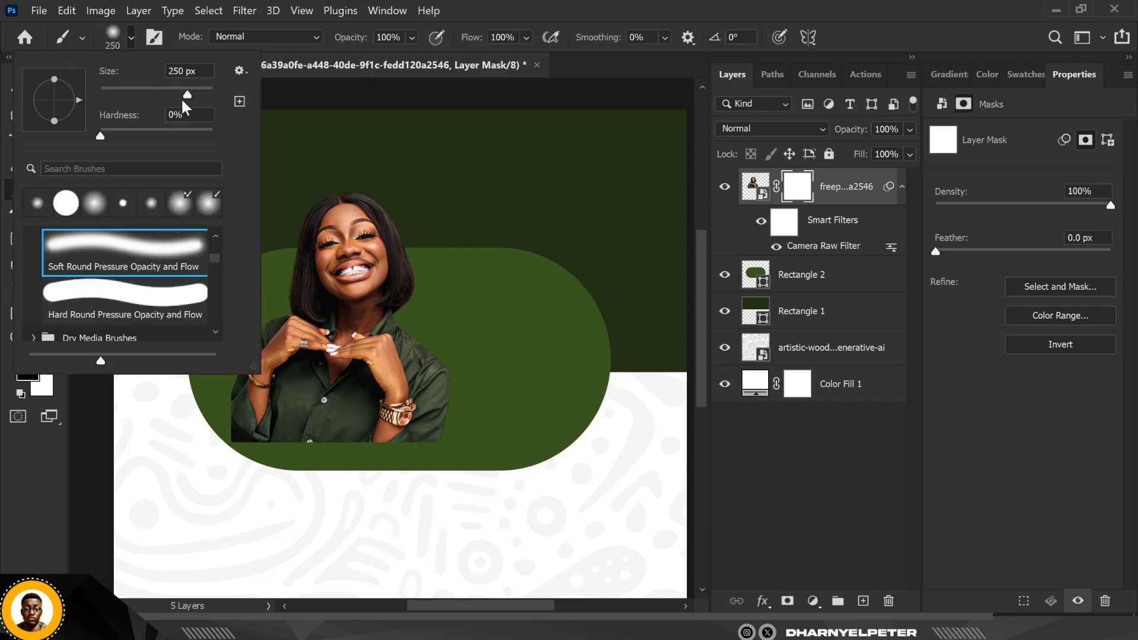
pyautogui.click(201, 72)
# - Fade out the portrait's lower edge by painting black across it on the layer mask with the 250 px soft brush
pyautogui.click(799, 182)
pyautogui.press(']')
pyautogui.press(']')
pyautogui.press(']')
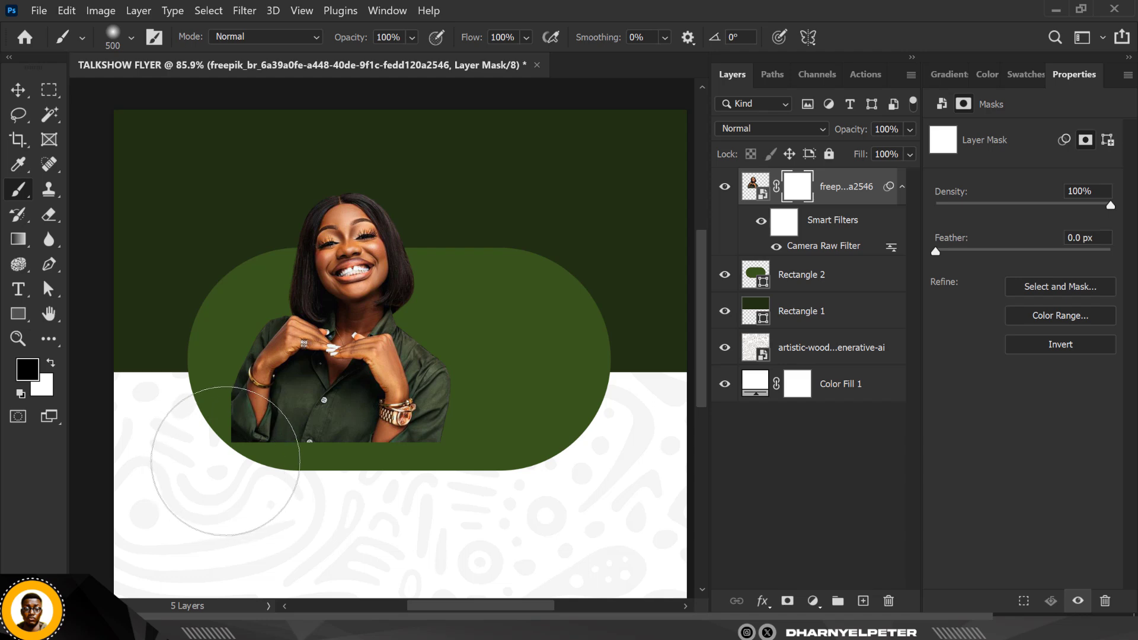
pyautogui.press('[')
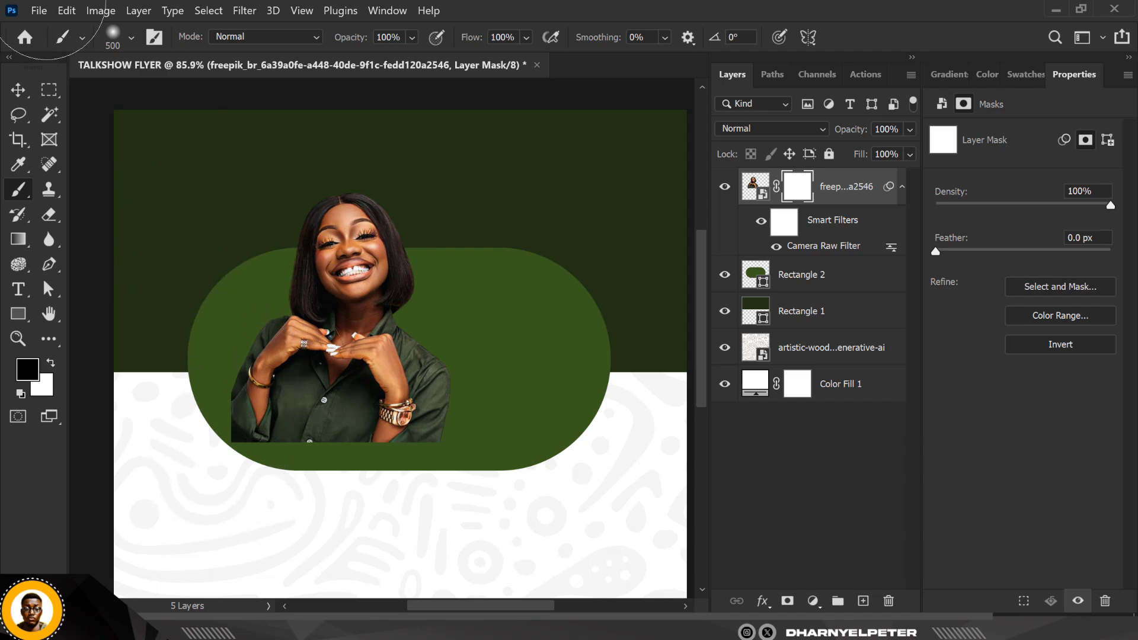
pyautogui.press('[')
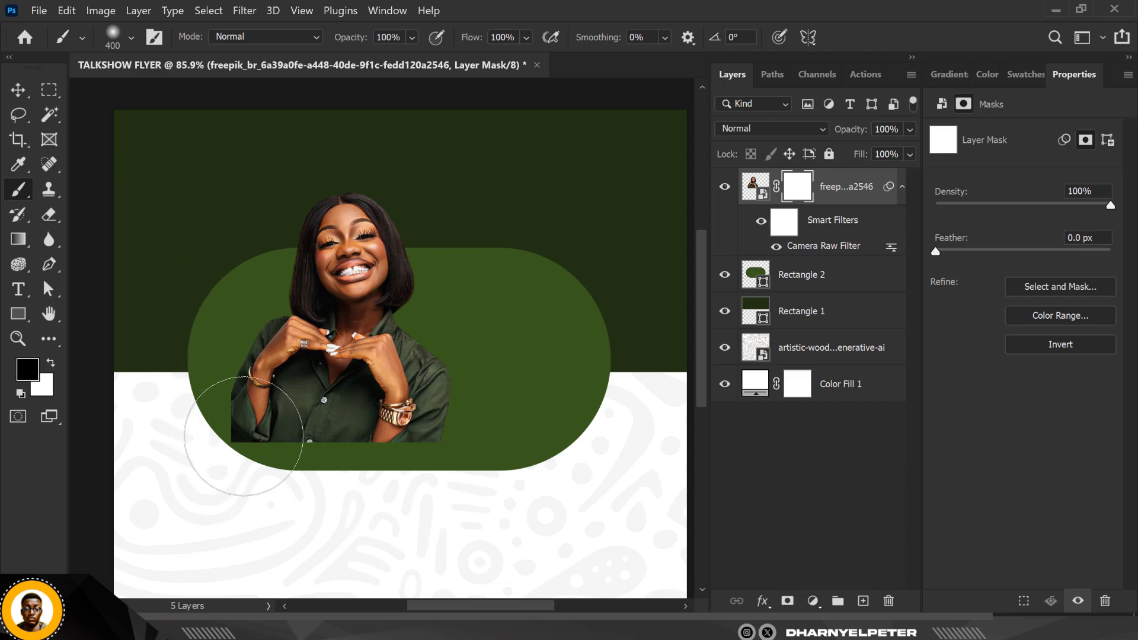
pyautogui.press('[')
pyautogui.press('[')
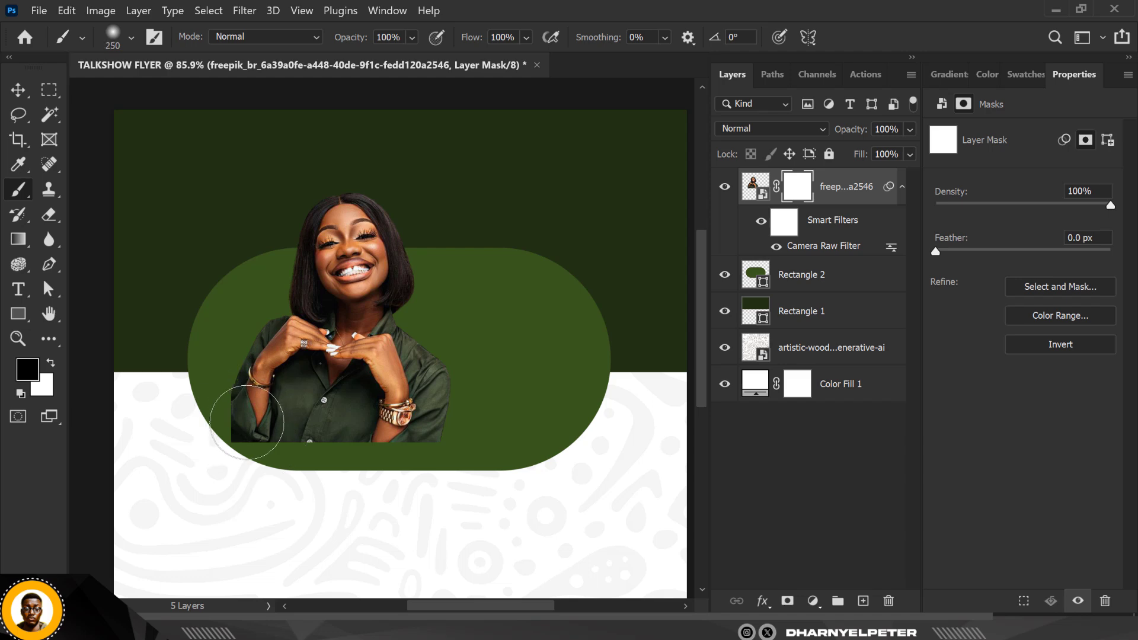
pyautogui.moveTo(215, 406)
pyautogui.mouseDown()
pyautogui.moveTo(261, 448)
pyautogui.moveTo(400, 449)
pyautogui.moveTo(467, 434)
pyautogui.mouseUp()
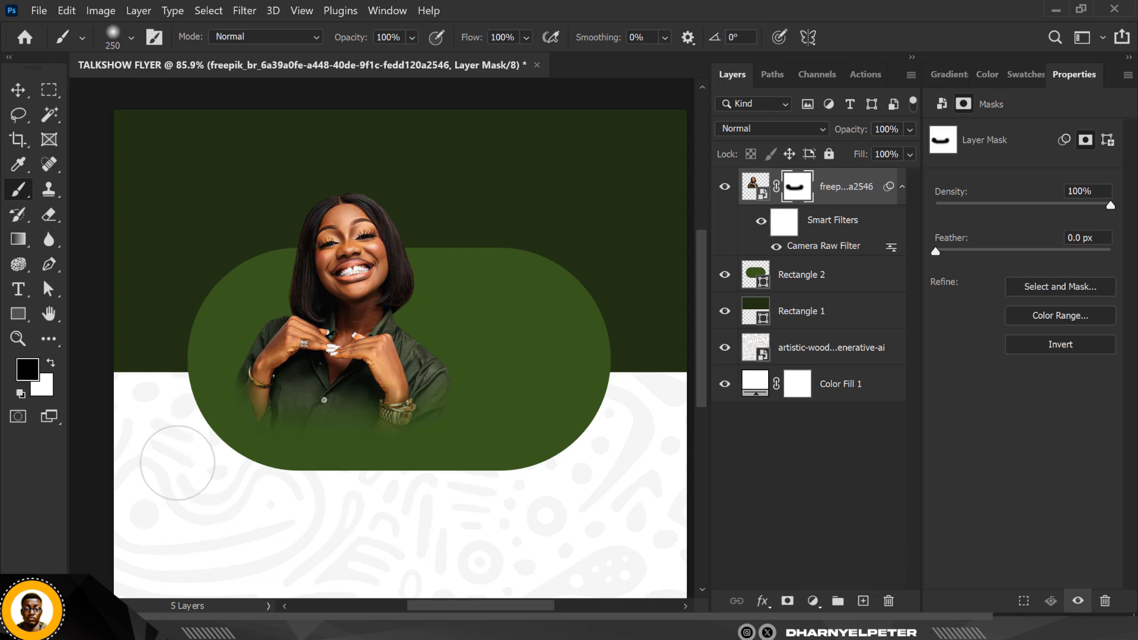
# - Place the man's portrait from the RESOURCE folder into the flyer and scale it to 29.57%
pyautogui.press('v')
pyautogui.scroll(-3, 339, 242)
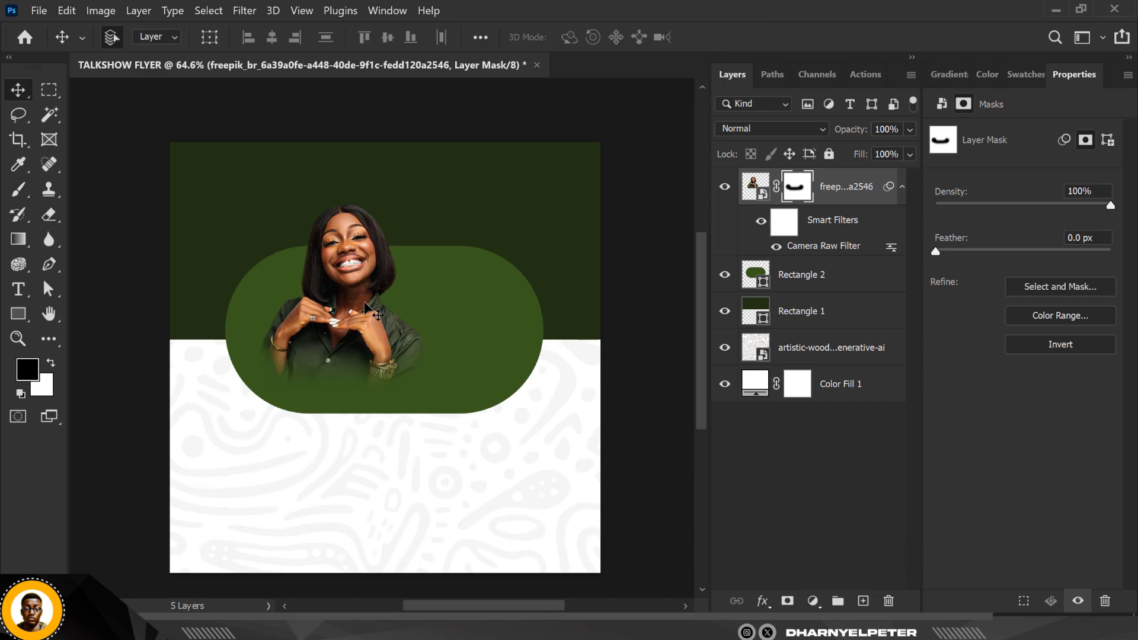
pyautogui.click(287, 628)
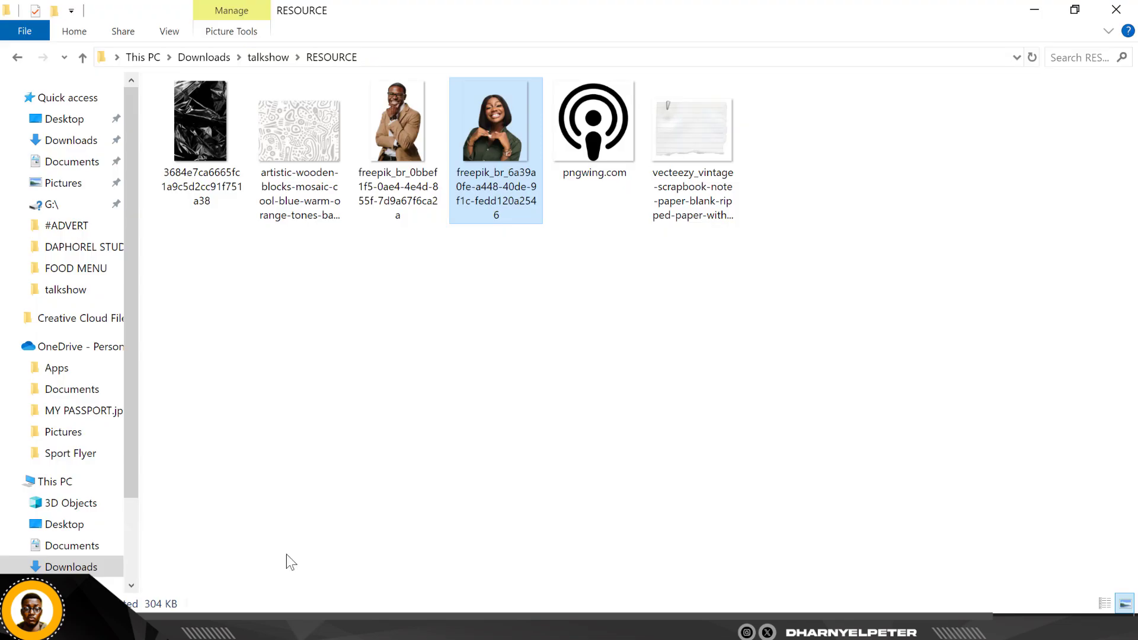
pyautogui.moveTo(398, 140); pyautogui.dragTo(572, 521)
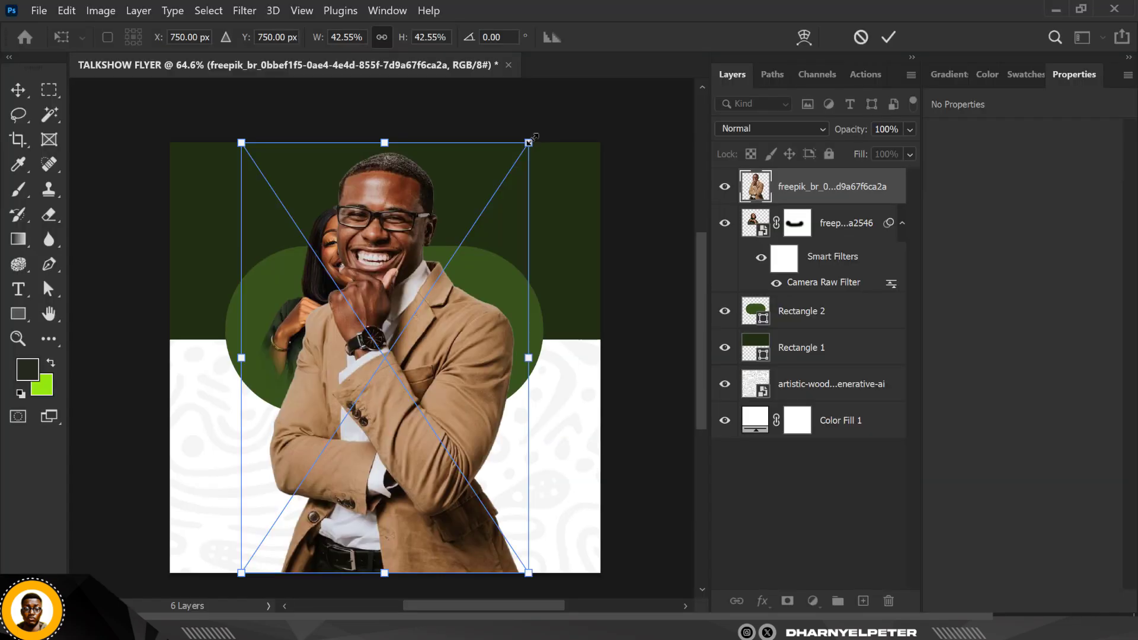
pyautogui.moveTo(533, 138); pyautogui.dragTo(507, 193)
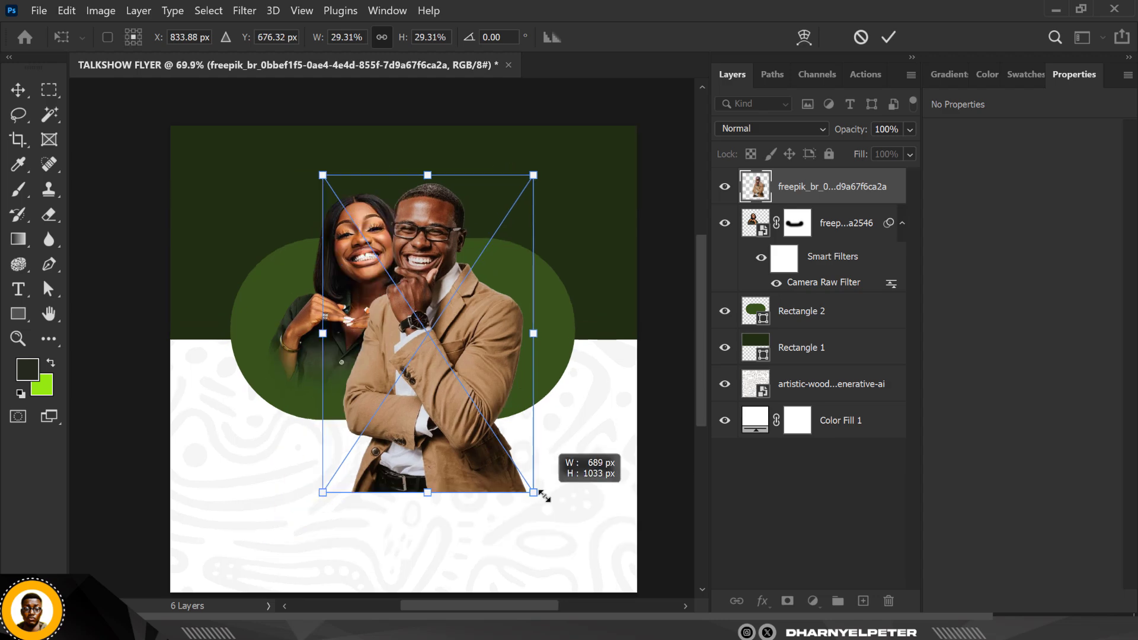
pyautogui.moveTo(542, 495); pyautogui.dragTo(543, 497)
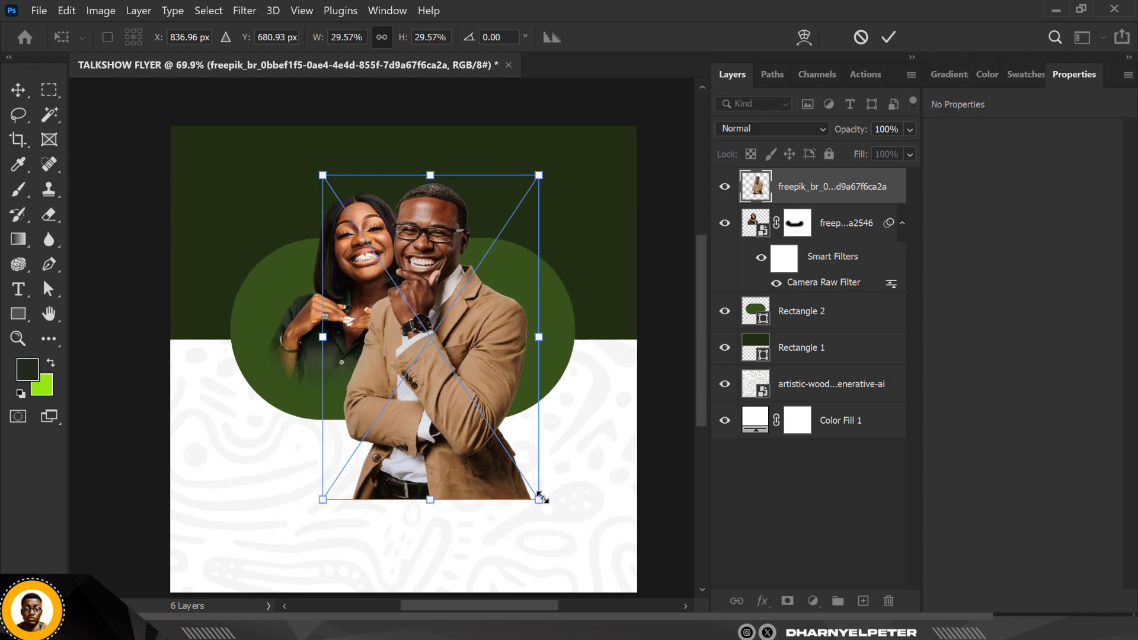
# - Flip the man's portrait horizontally and position it beside the woman, overlapping her shoulder, at X 650 px, Y 124 px
pyautogui.rightClick(448, 259)
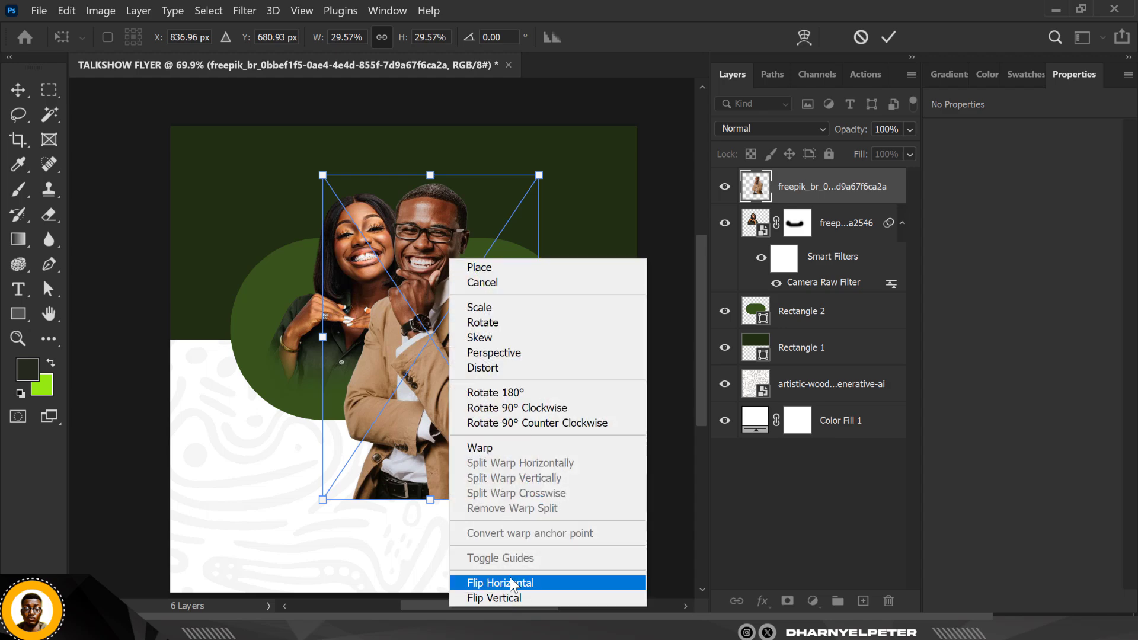
pyautogui.click(510, 583)
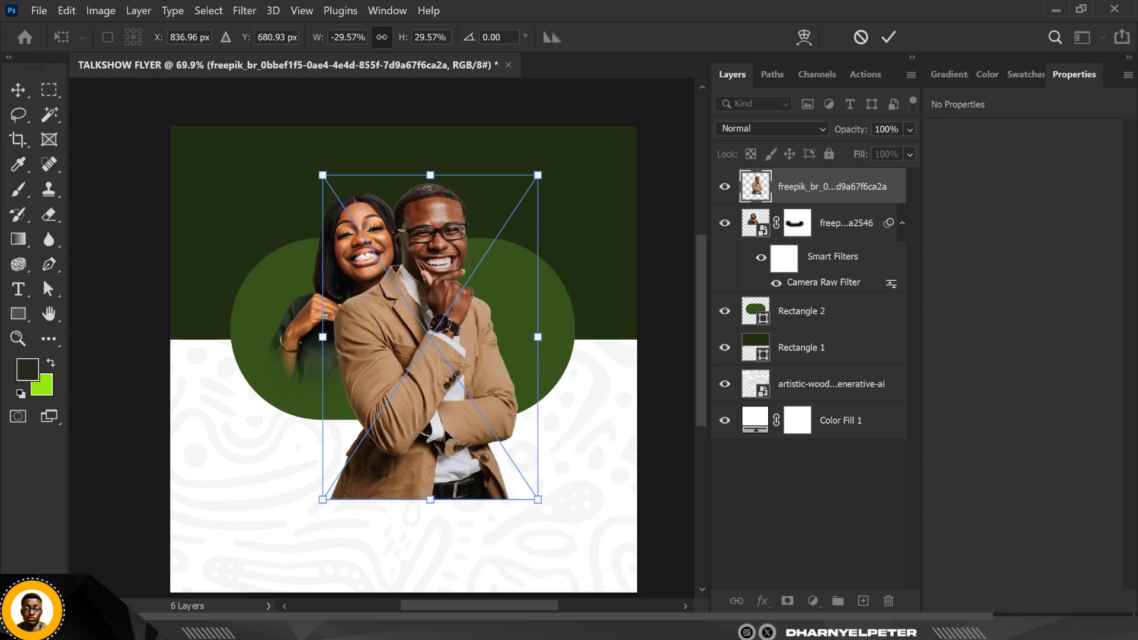
pyautogui.moveTo(437, 390); pyautogui.dragTo(472, 364)
pyautogui.press('Return')
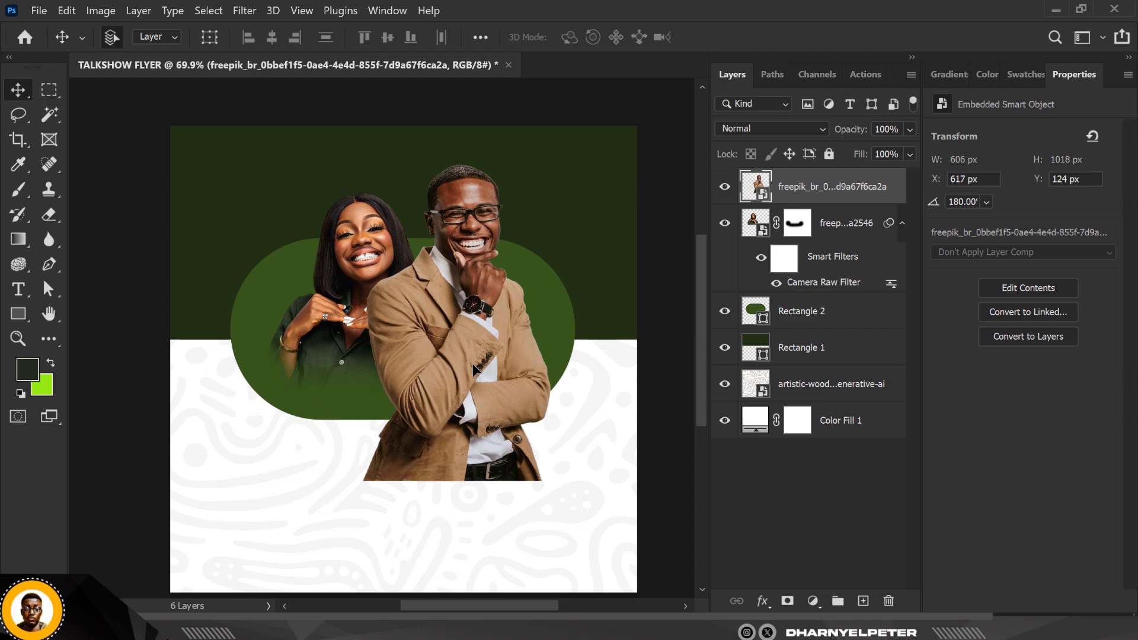
pyautogui.scroll(-4, 440, 254)
pyautogui.scroll(6, 449, 273)
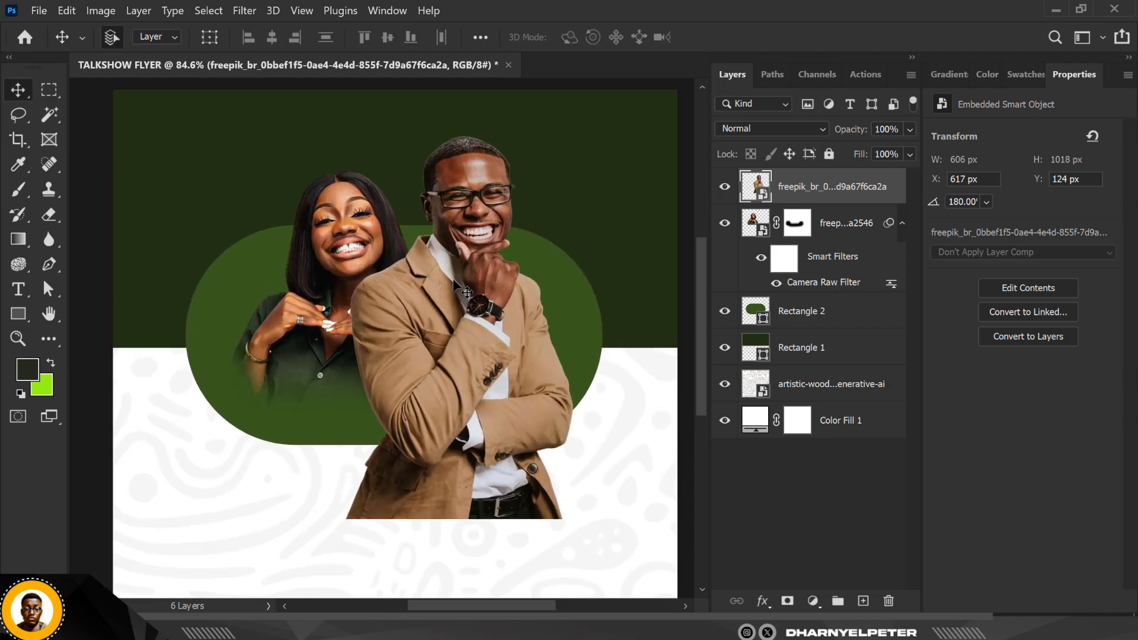
pyautogui.moveTo(442, 291); pyautogui.dragTo(453, 291)
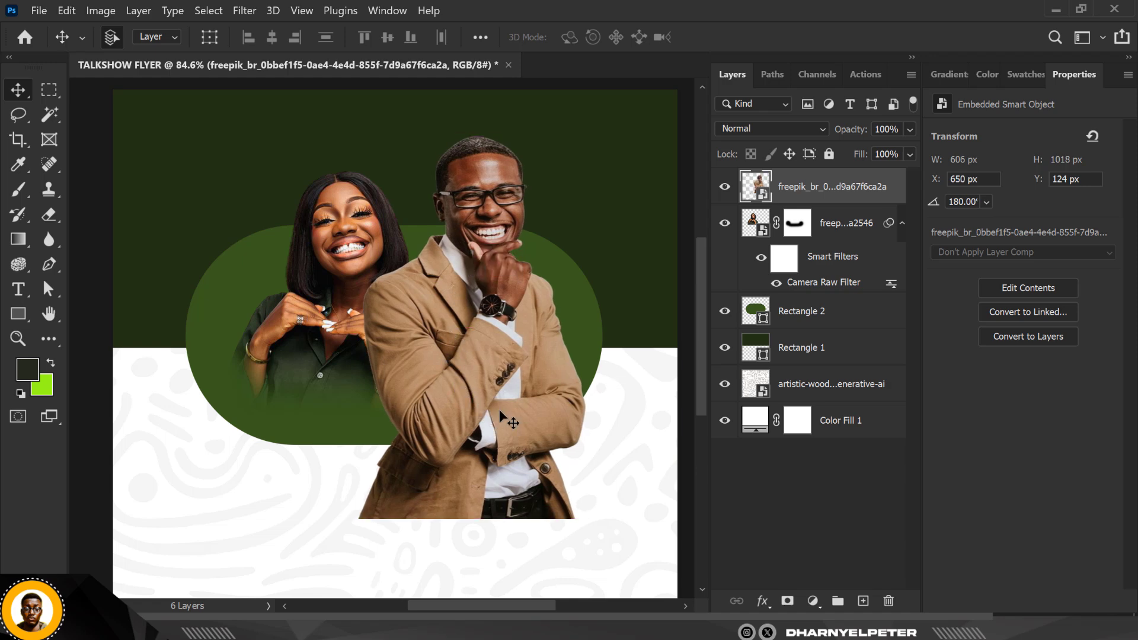
# - Add a layer mask to the man's portrait and fade out its lower part into the pill with a 400 px soft black brush
pyautogui.click(787, 600)
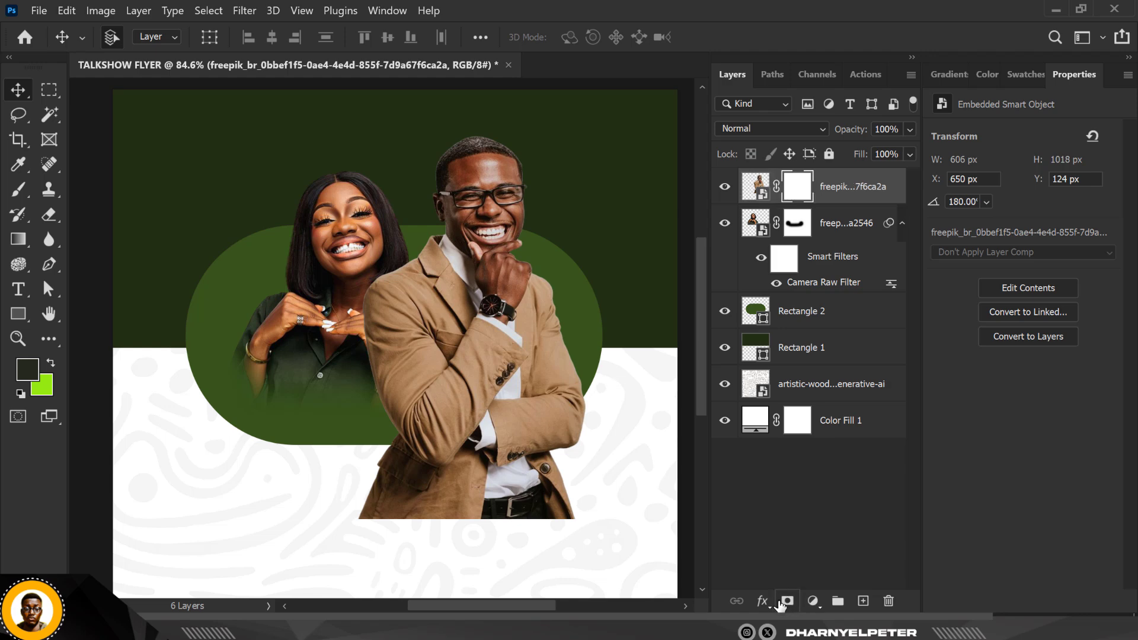
pyautogui.press('b')
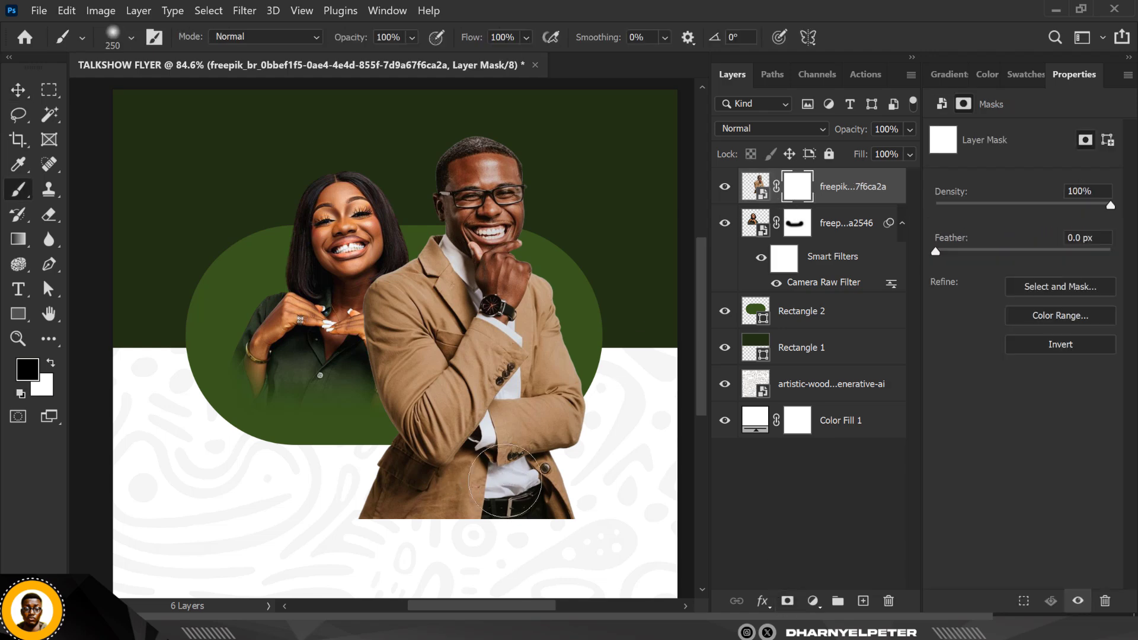
pyautogui.press(']')
pyautogui.press(']')
pyautogui.press(']')
pyautogui.press(']')
pyautogui.press(']')
pyautogui.press(']')
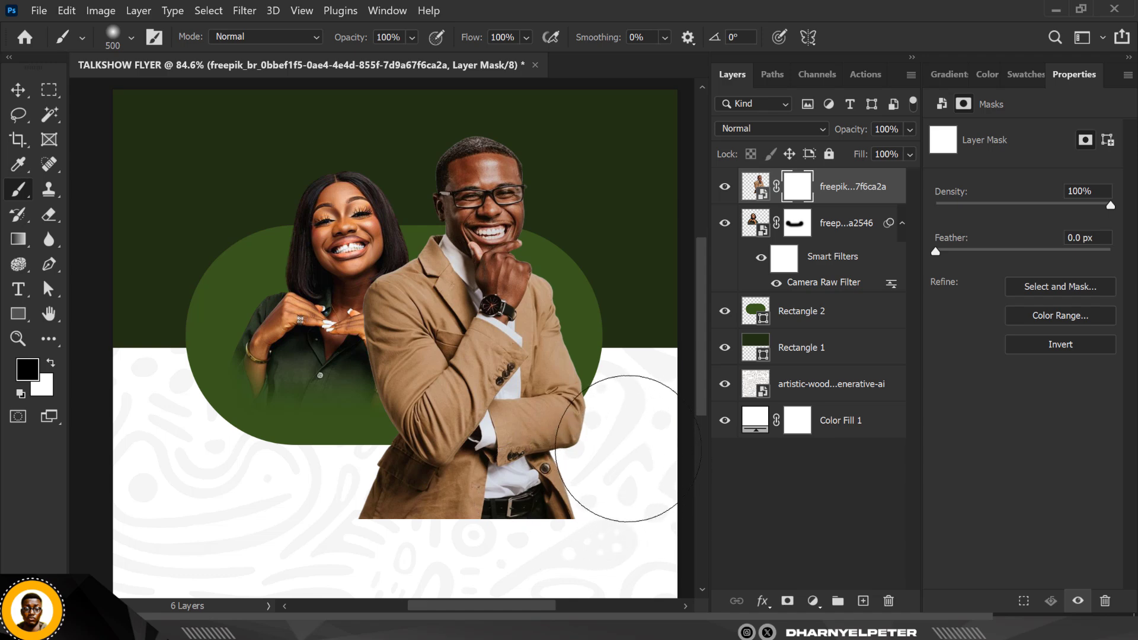
pyautogui.press('[')
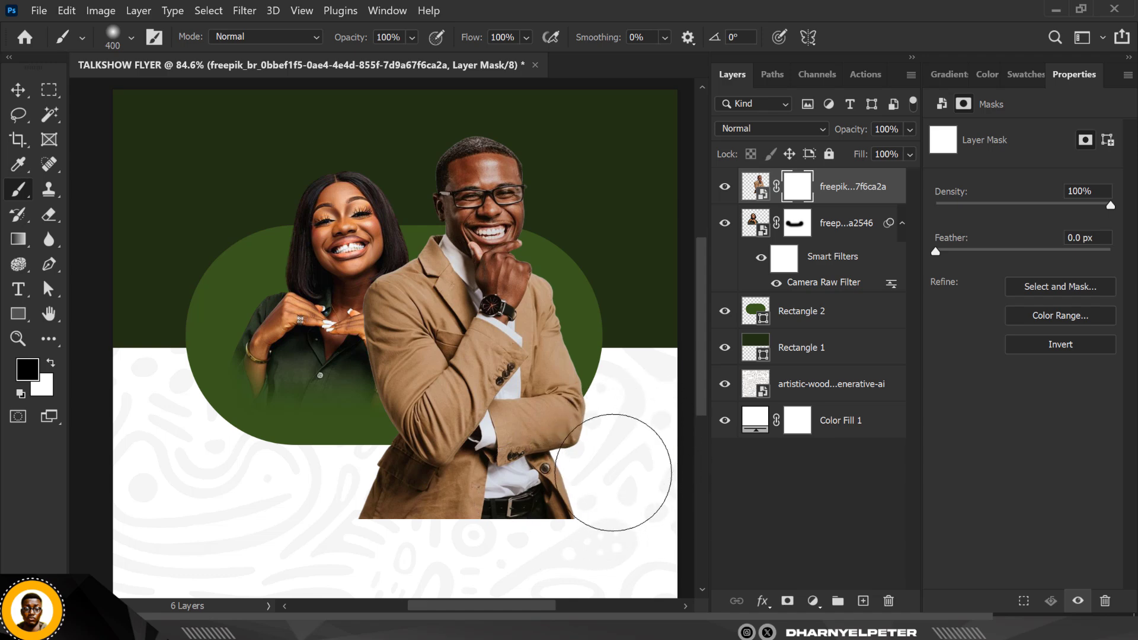
pyautogui.moveTo(615, 472)
pyautogui.mouseDown()
pyautogui.moveTo(616, 438)
pyautogui.moveTo(600, 437)
pyautogui.moveTo(543, 500)
pyautogui.moveTo(551, 490)
pyautogui.moveTo(537, 473)
pyautogui.moveTo(426, 500)
pyautogui.moveTo(458, 502)
pyautogui.moveTo(373, 496)
pyautogui.moveTo(454, 498)
pyautogui.moveTo(429, 489)
pyautogui.moveTo(394, 488)
pyautogui.moveTo(449, 502)
pyautogui.moveTo(418, 490)
pyautogui.moveTo(538, 486)
pyautogui.moveTo(447, 491)
pyautogui.moveTo(531, 483)
pyautogui.moveTo(600, 442)
pyautogui.moveTo(630, 396)
pyautogui.moveTo(587, 450)
pyautogui.moveTo(453, 480)
pyautogui.mouseUp()
pyautogui.scroll(-2, 470, 336)
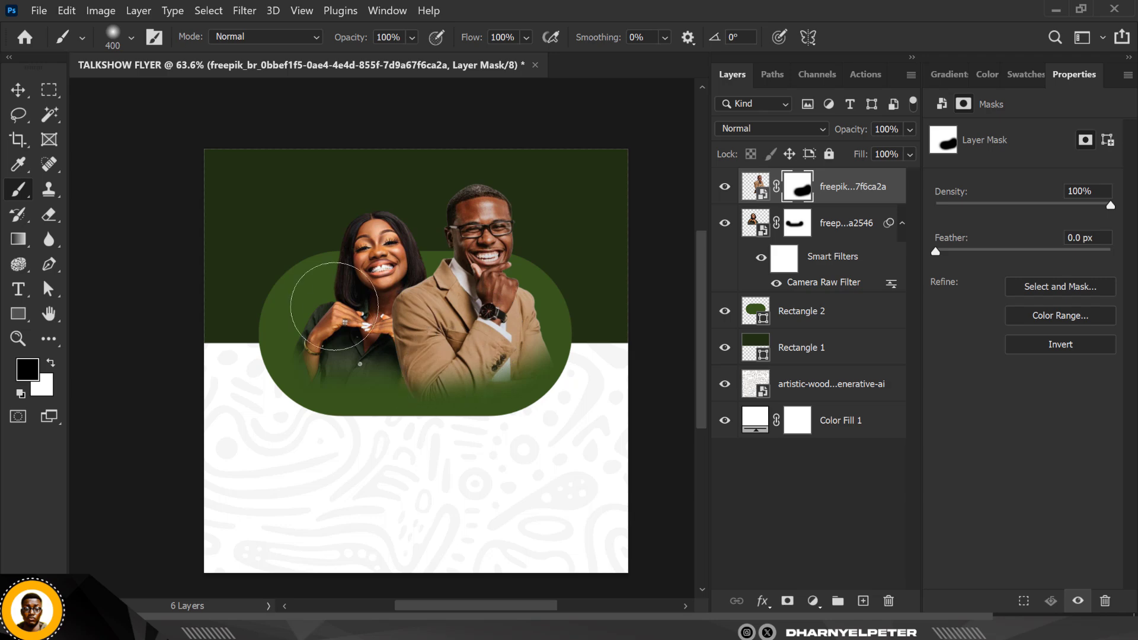
# - Move the man's portrait, not its mask alone, slightly down and left to X 639 px, Y 144 px
pyautogui.click(20, 92)
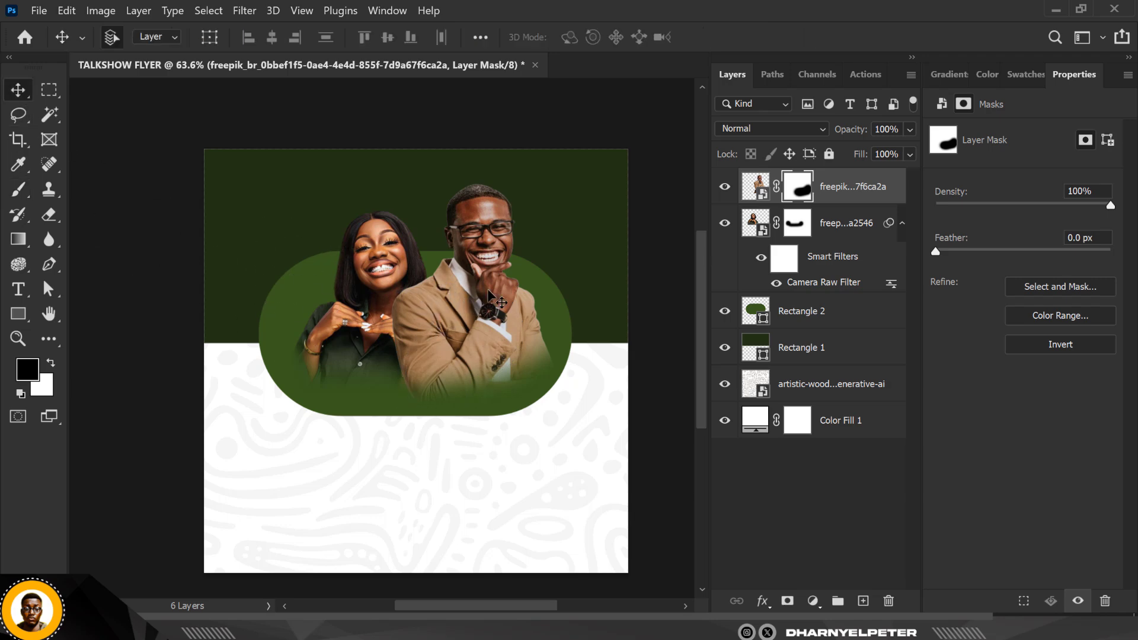
pyautogui.click(752, 189)
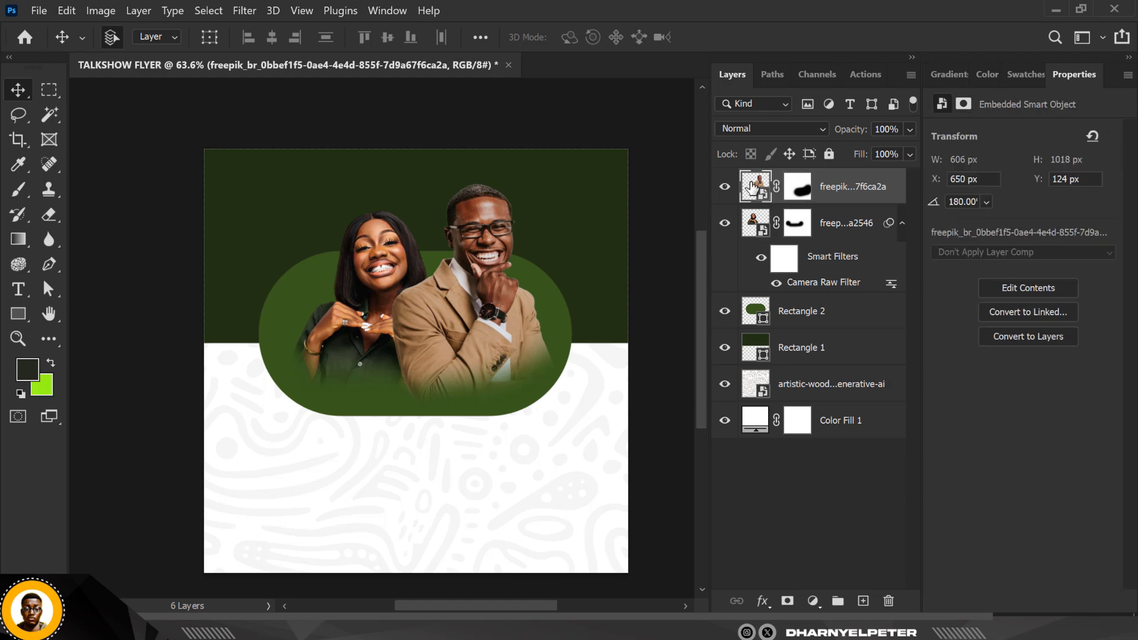
pyautogui.moveTo(498, 311); pyautogui.dragTo(495, 316)
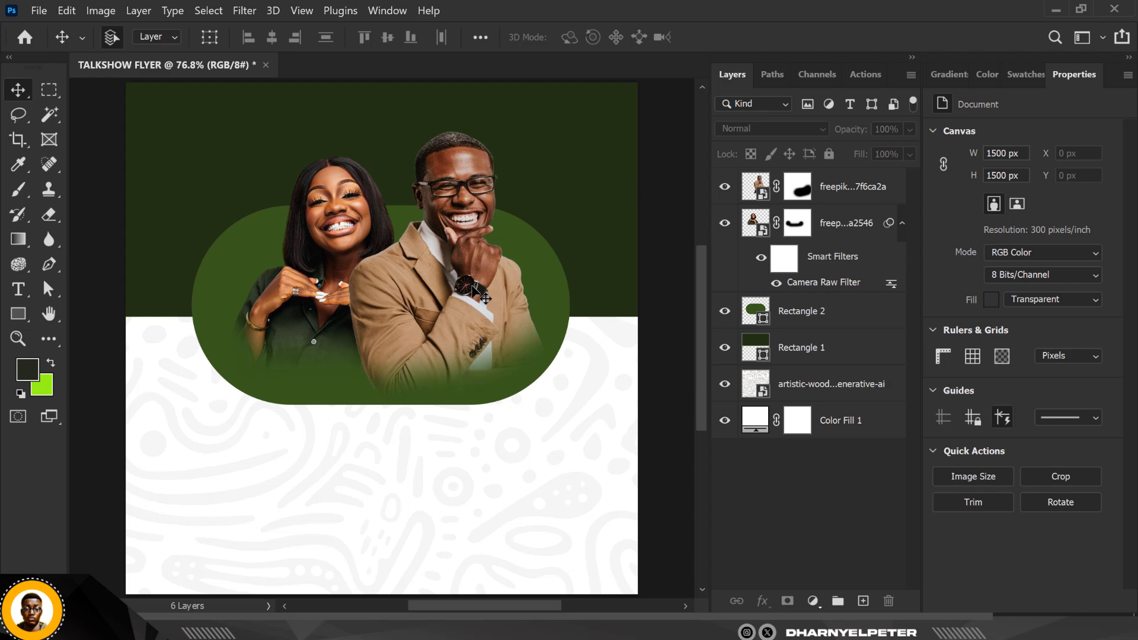
# - Copy the Camera Raw smart filter from the woman's portrait layer onto the man's portrait layer
pyautogui.click(479, 187)
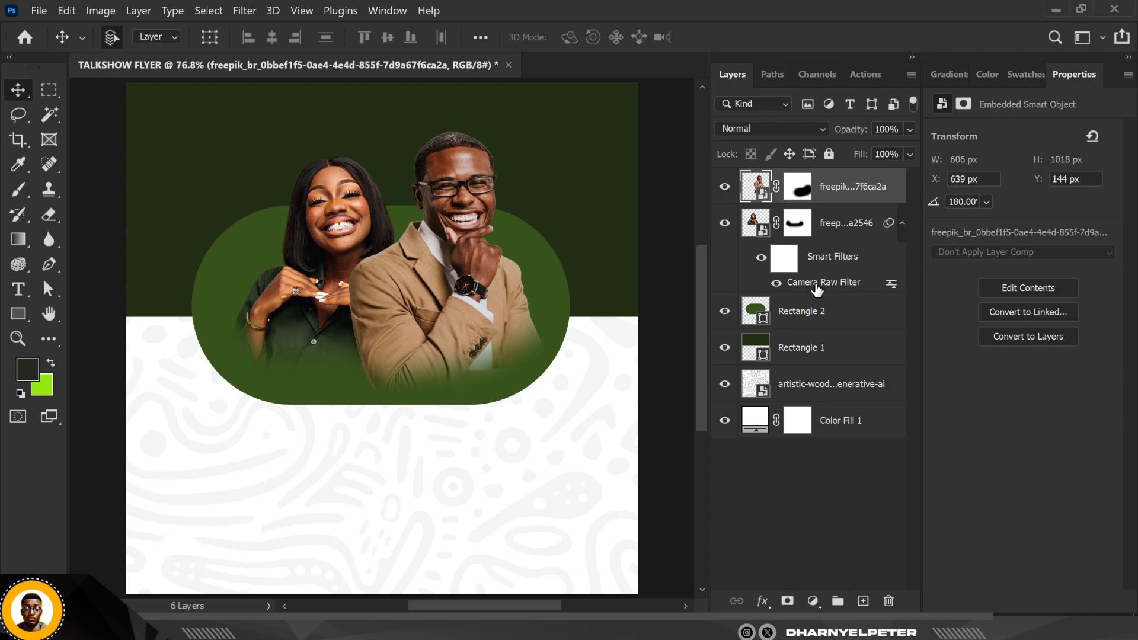
pyautogui.moveTo(816, 287); pyautogui.dragTo(766, 198)
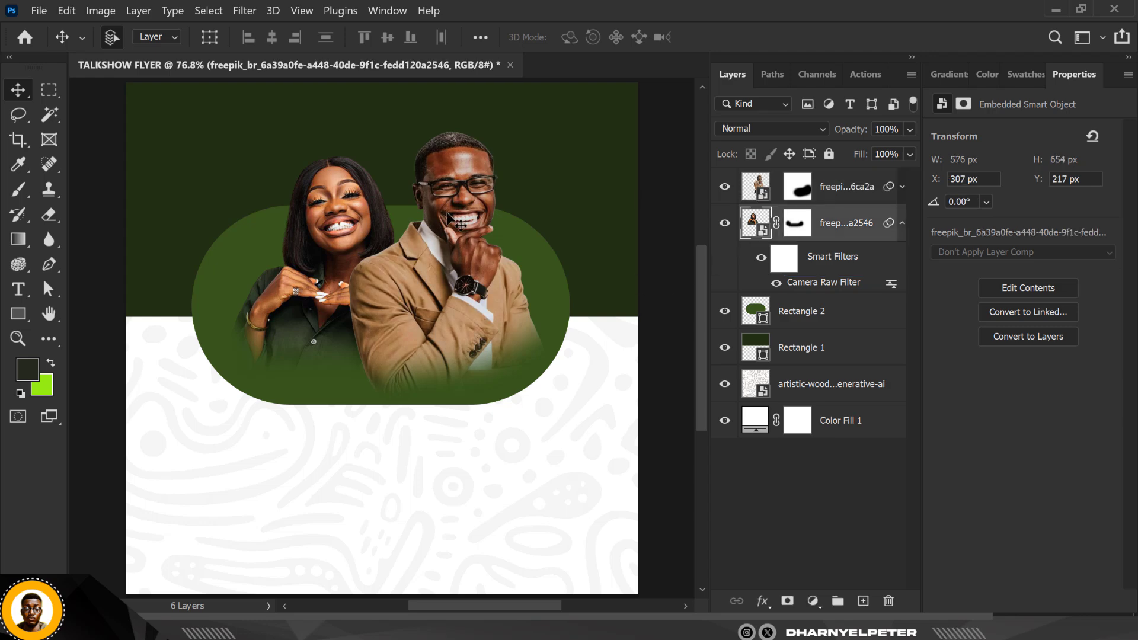
pyautogui.scroll(-1, 446, 220)
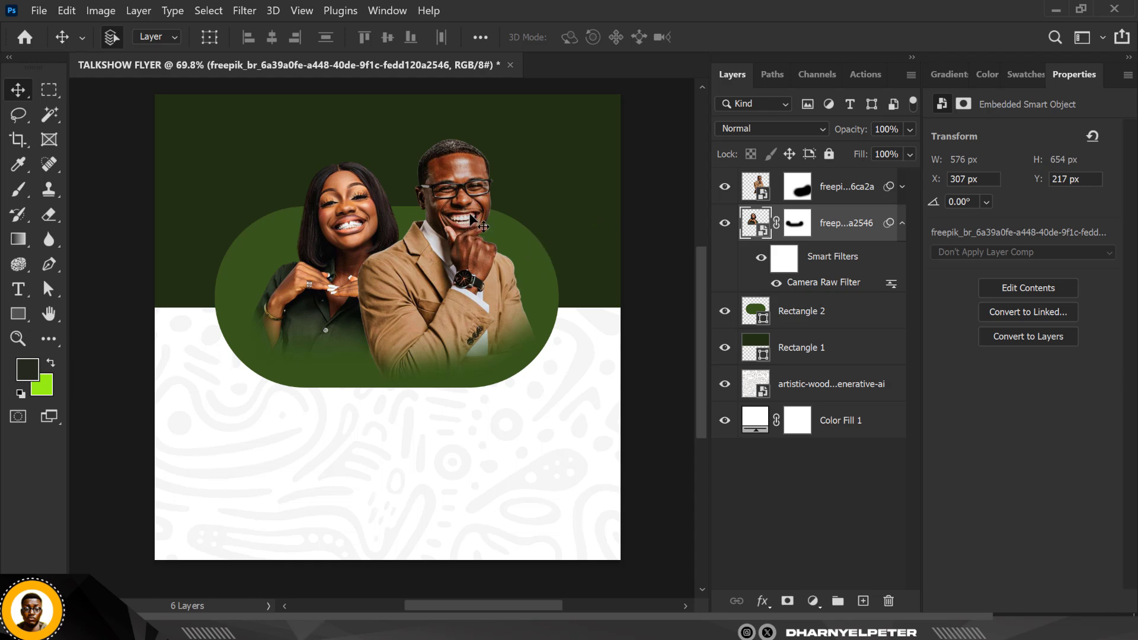
# - Group the two portrait layers and name the group IMAGES
pyautogui.keyDown('ctrl'); pyautogui.click(851, 191); pyautogui.keyUp('ctrl')
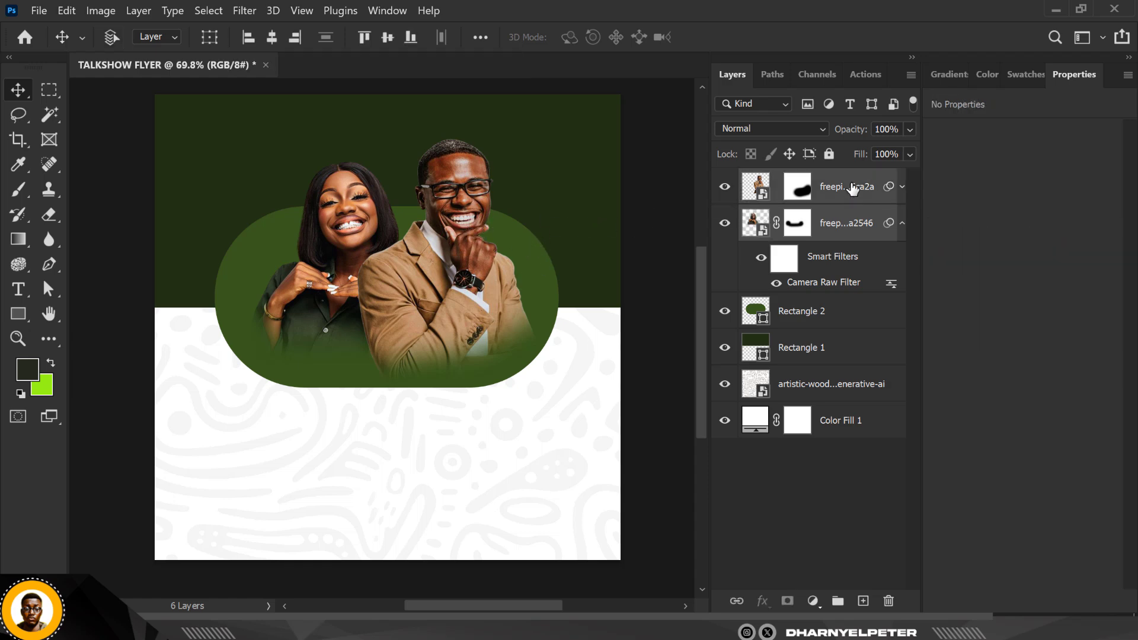
pyautogui.hotkey('ctrl', 'g')
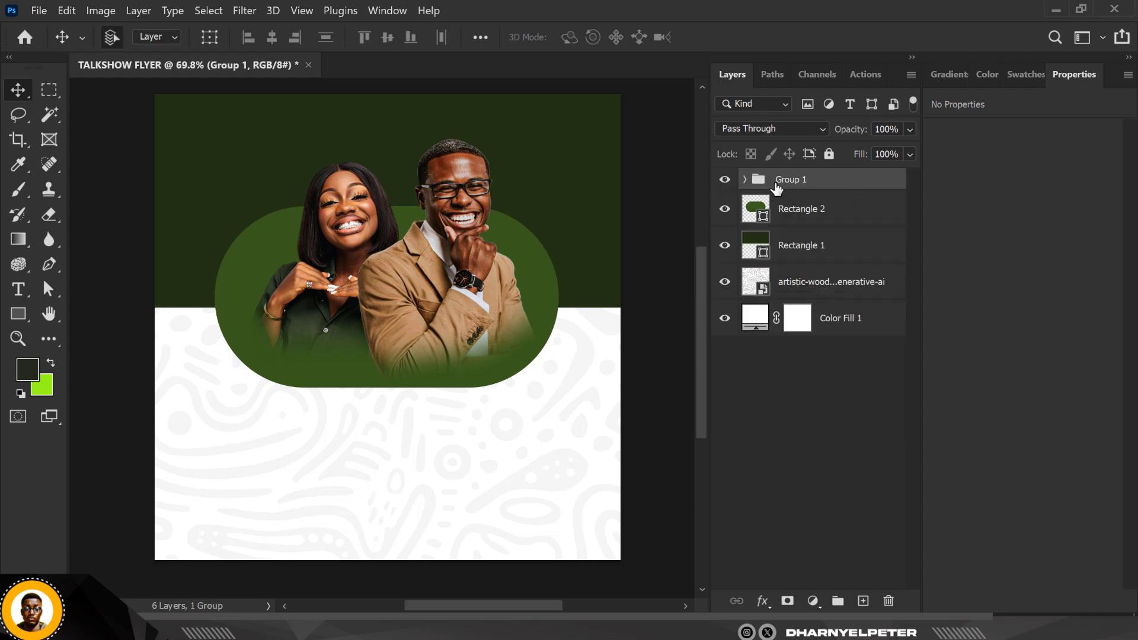
pyautogui.doubleClick(786, 180)
pyautogui.write('IMAGE')
pyautogui.write('S')
pyautogui.press('Return')
# - Nudge the IMAGES group 30 px to the left over the pill shape
pyautogui.hotkey('shift', 'Left')
pyautogui.hotkey('shift', 'Left')
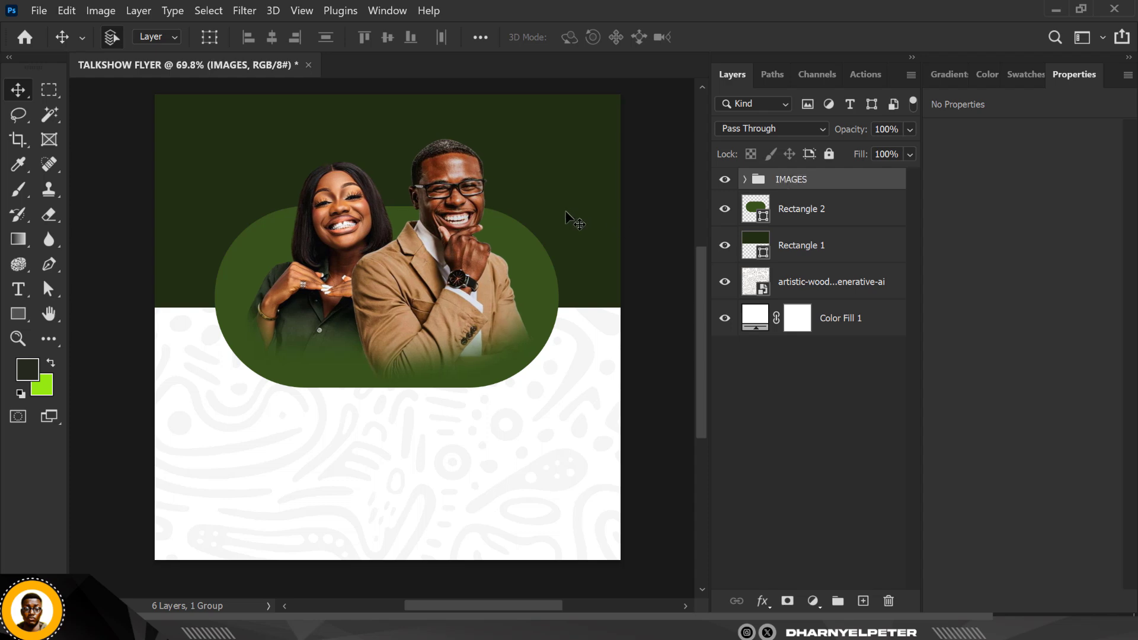
pyautogui.hotkey('shift', 'Left')
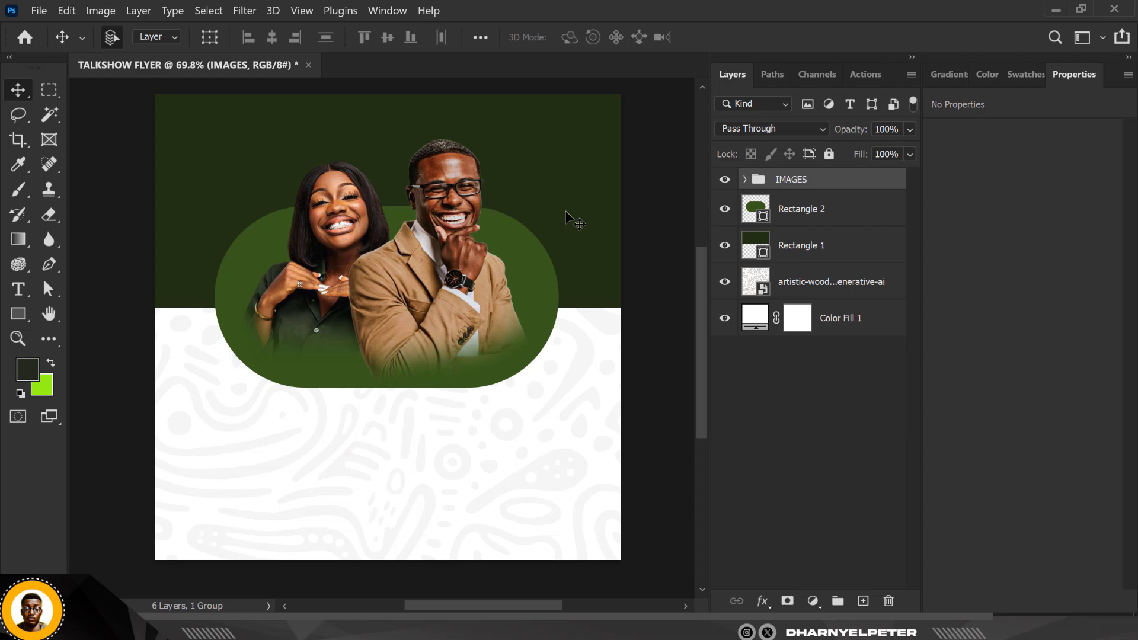
# - Move the IMAGES group and the pill shape together 20 px down, then clear the layer selection
pyautogui.click(824, 220)
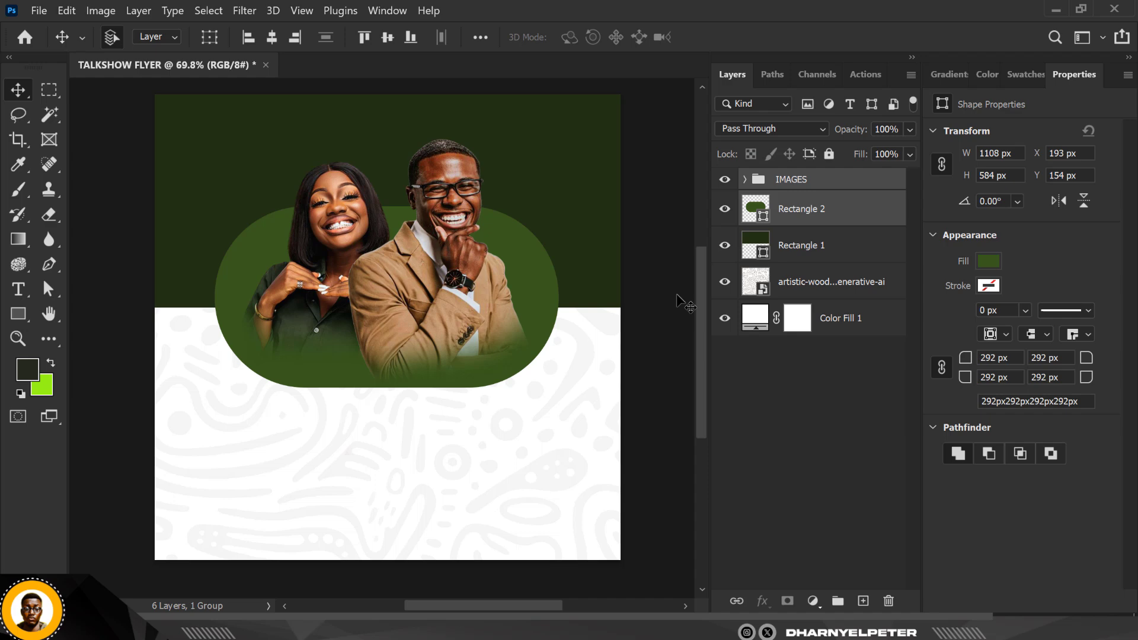
pyautogui.hotkey('shift', 'Down')
pyautogui.hotkey('shift', 'Down')
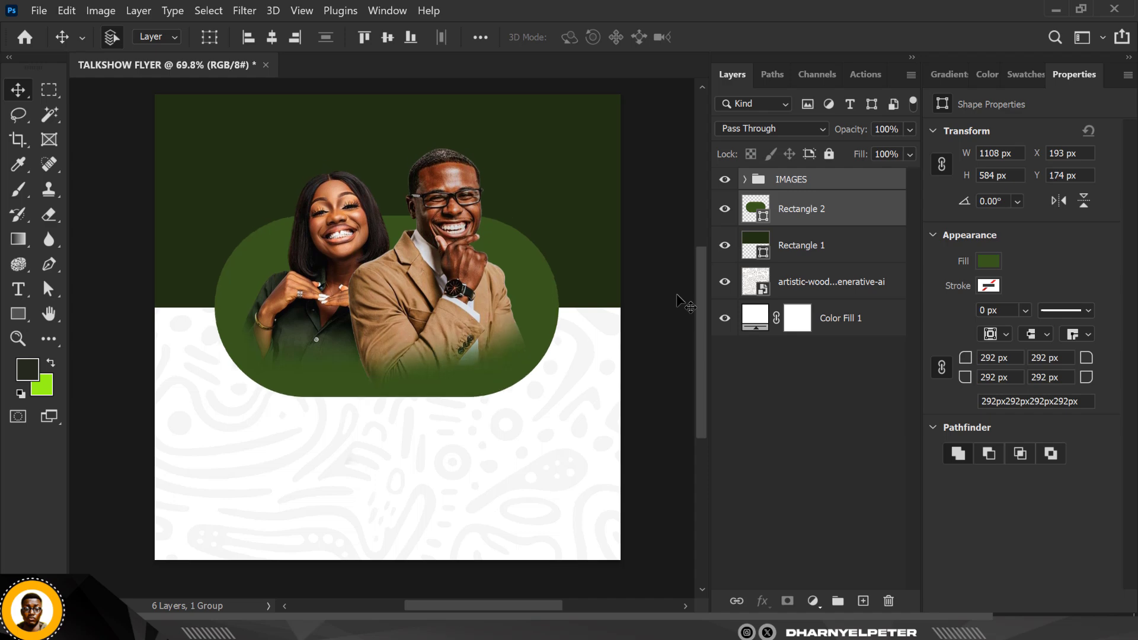
pyautogui.click(655, 255)
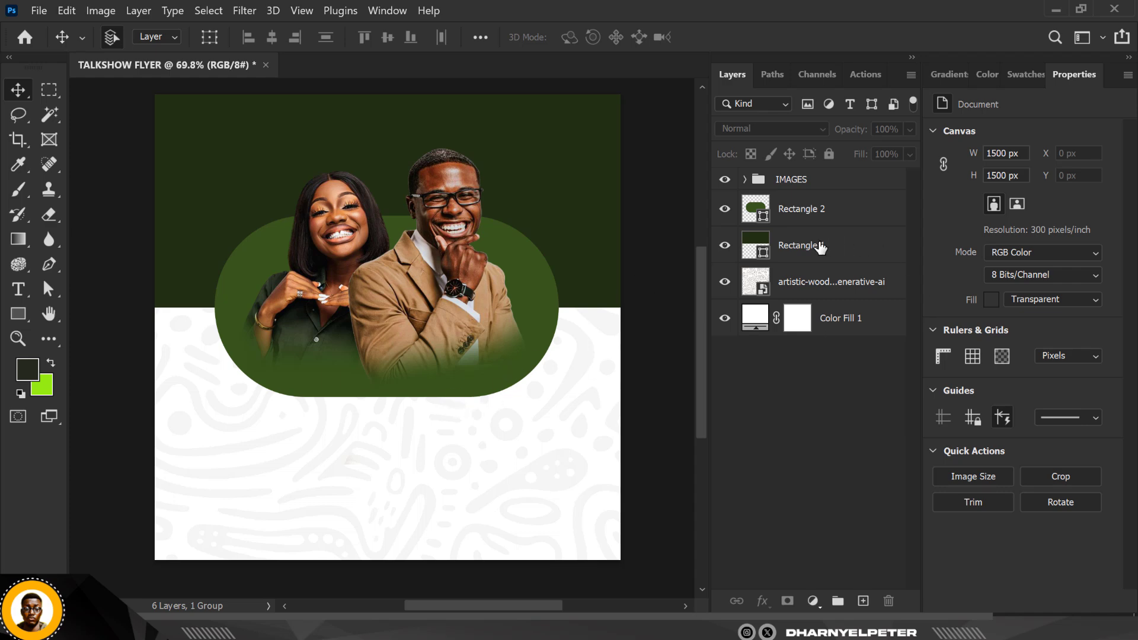
# - Draw a downward triangle about 186 × 162 px as a Pen tool shape above the pill layer and shift it right along the pill's lower edge
pyautogui.click(806, 210)
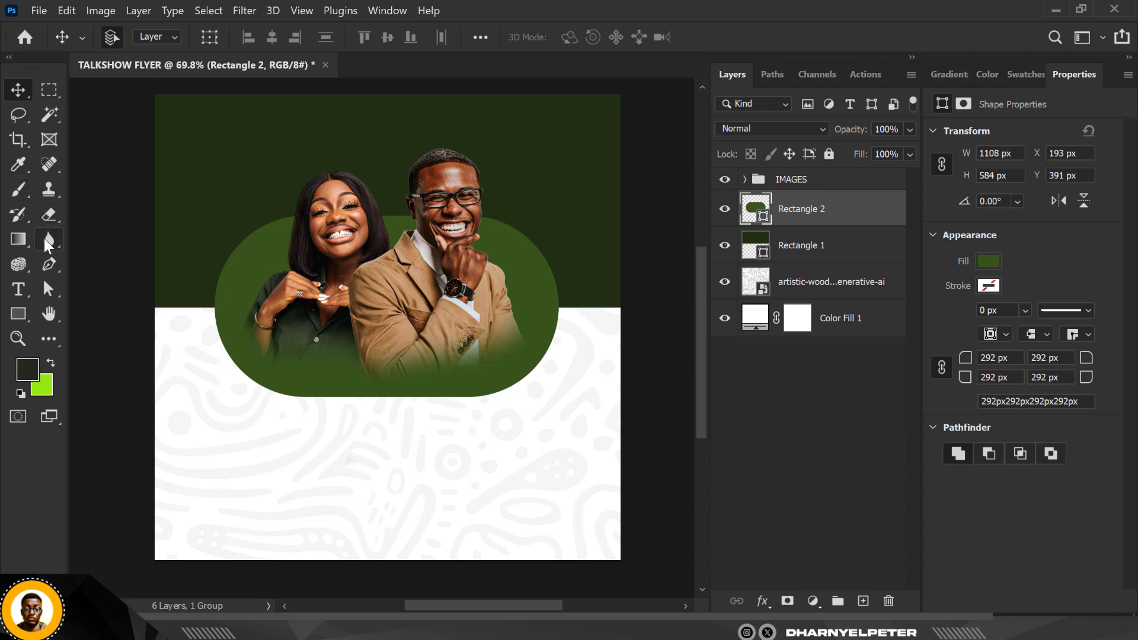
pyautogui.click(48, 266)
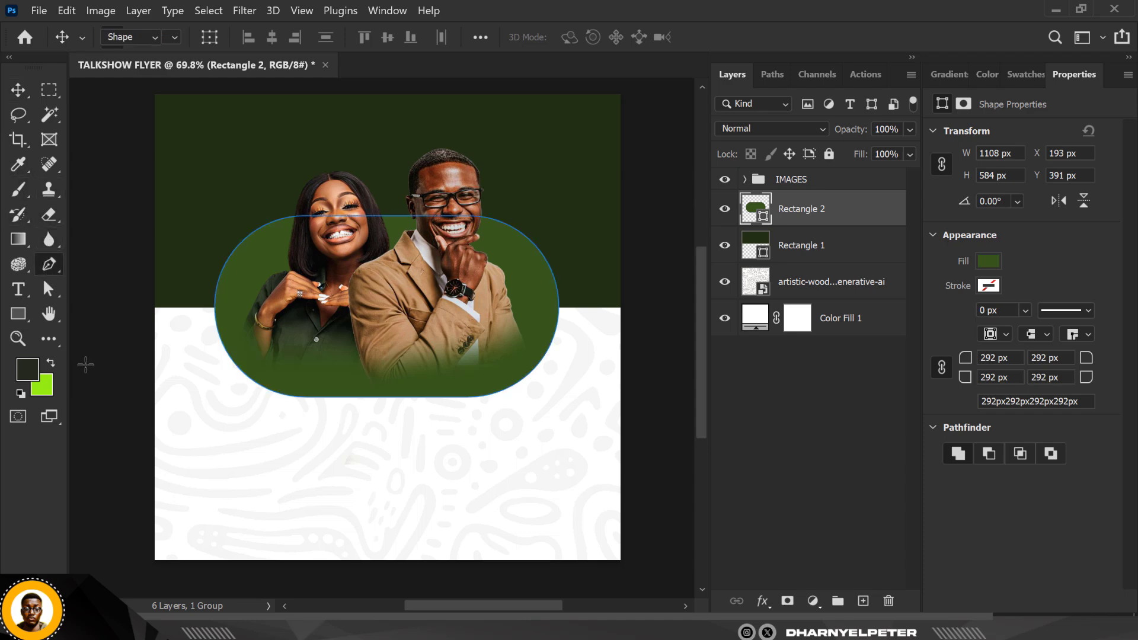
pyautogui.click(151, 36)
pyautogui.click(127, 53)
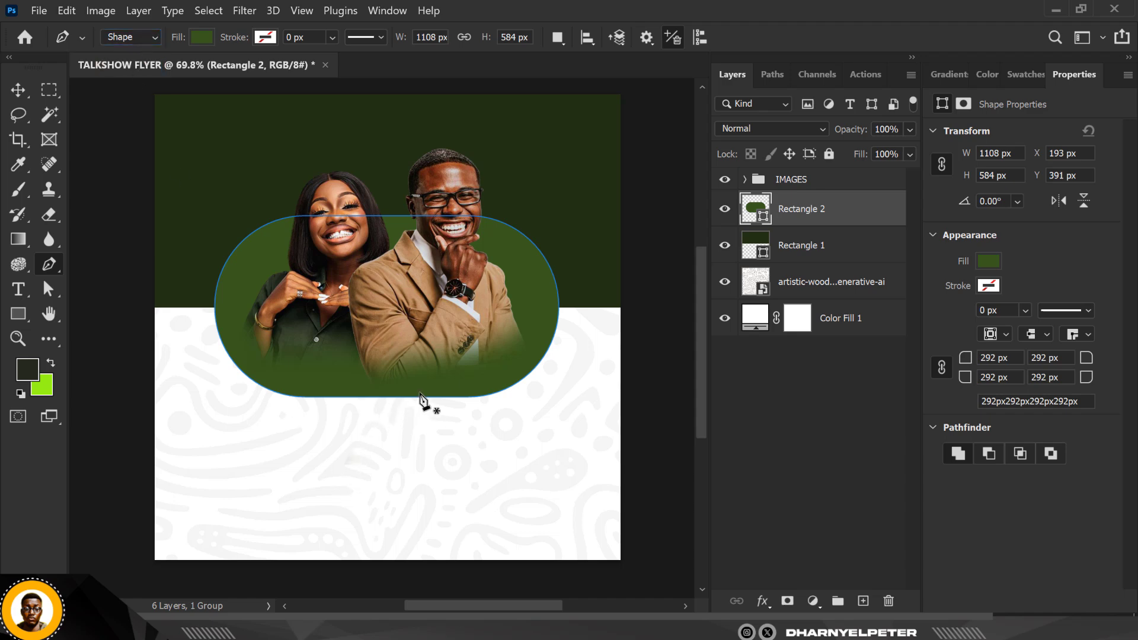
pyautogui.click(374, 386)
pyautogui.click(406, 435)
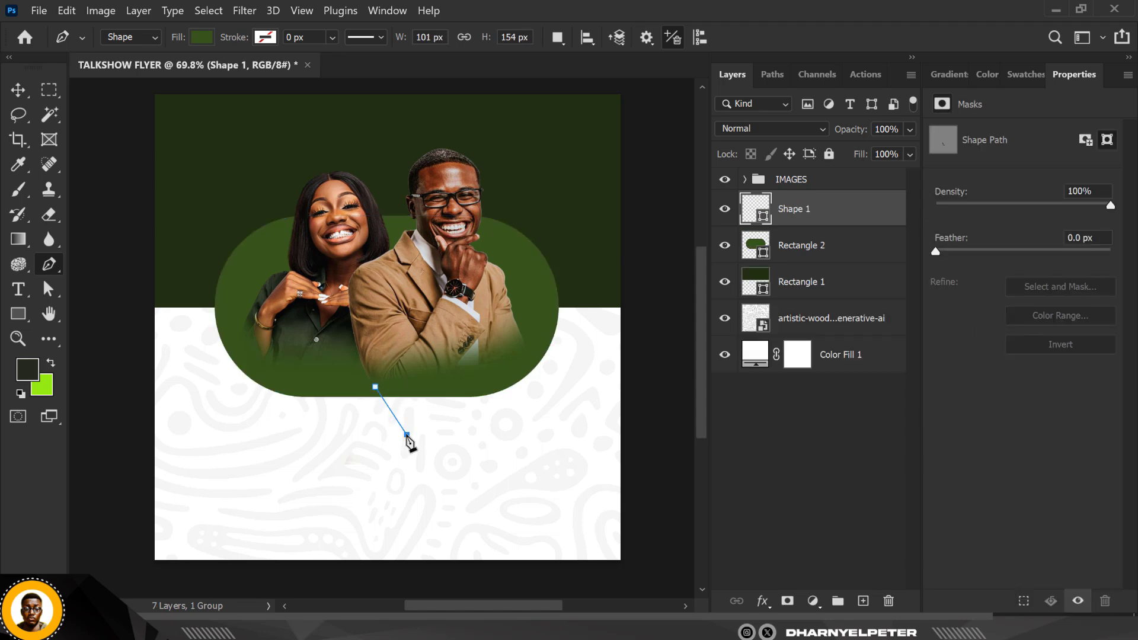
pyautogui.click(434, 385)
pyautogui.click(375, 386)
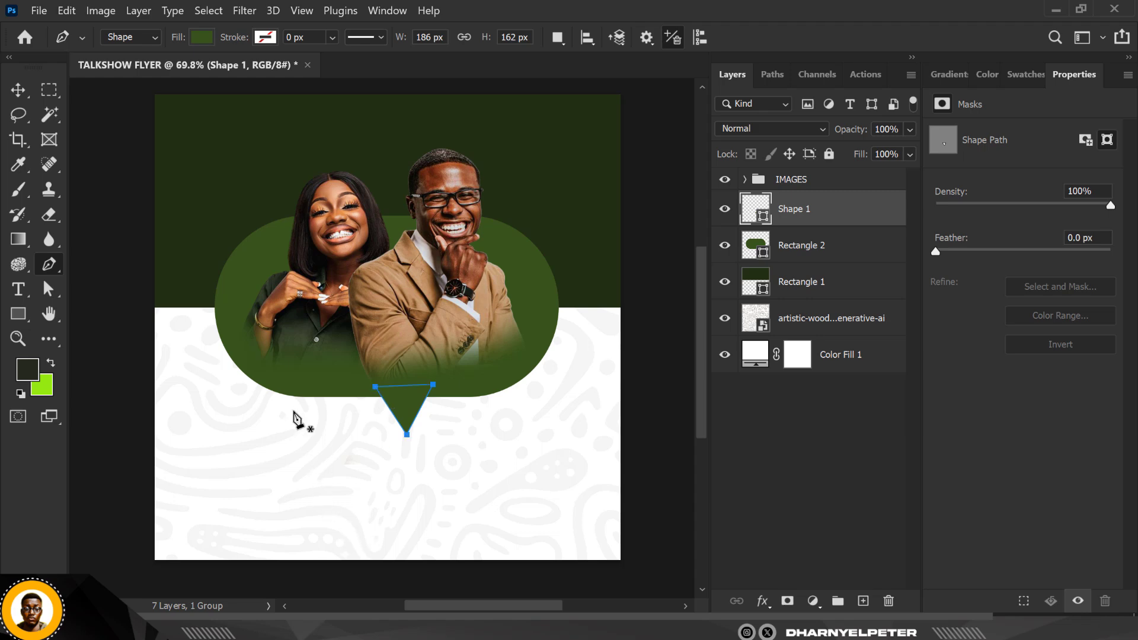
pyautogui.click(16, 90)
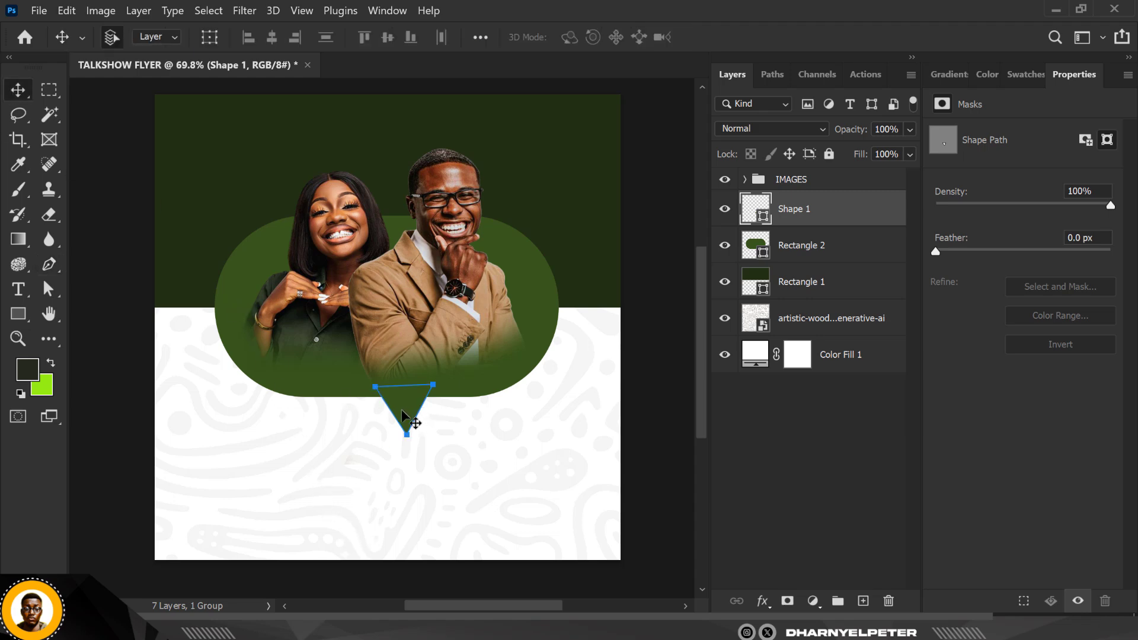
pyautogui.moveTo(407, 419); pyautogui.dragTo(435, 419)
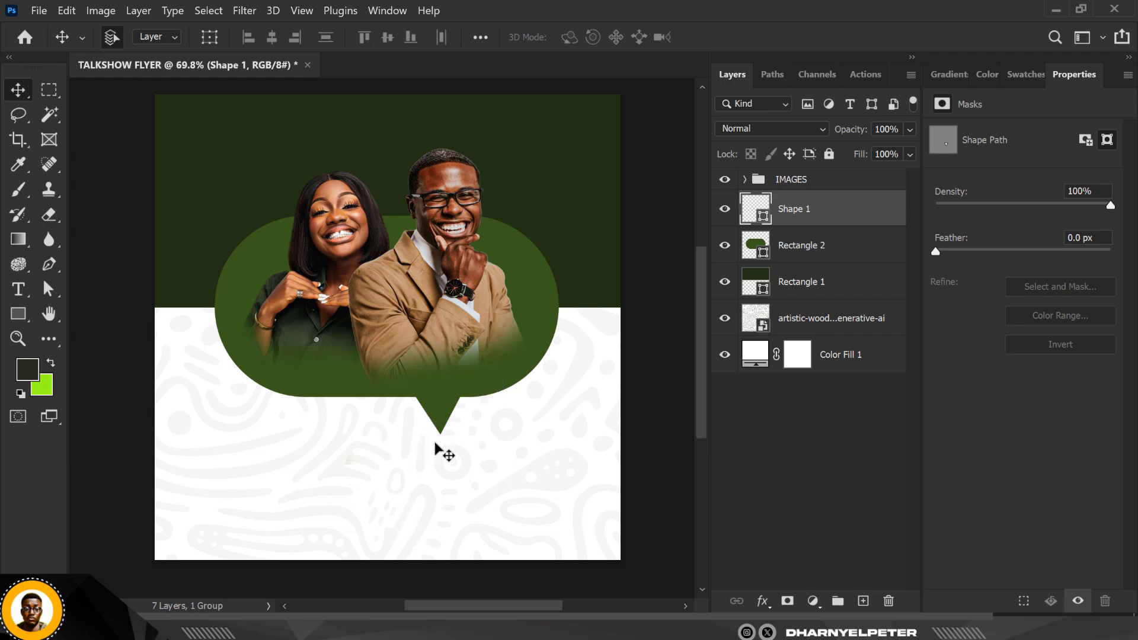
# - Undo the triangle's last shifts along the pill's lower edge and merge the triangle and pill layers into one shape
pyautogui.hotkey('ctrl', 'z')
pyautogui.hotkey('ctrl', 'z')
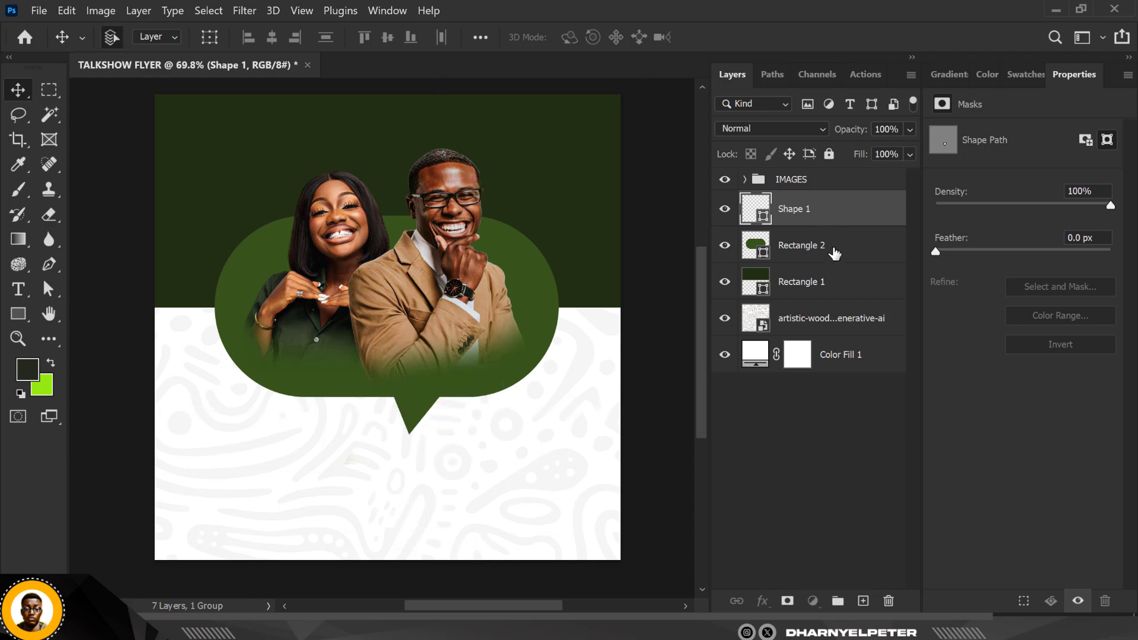
pyautogui.keyDown('ctrl'); pyautogui.click(836, 252); pyautogui.keyUp('ctrl')
pyautogui.rightClick(842, 248)
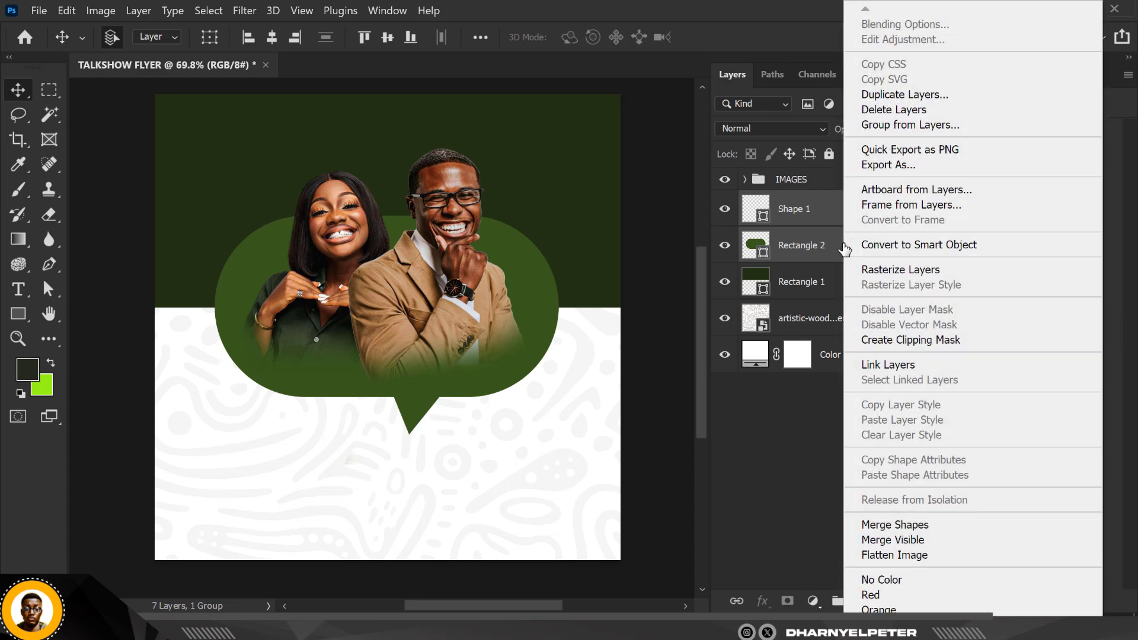
pyautogui.click(892, 525)
pyautogui.click(725, 211)
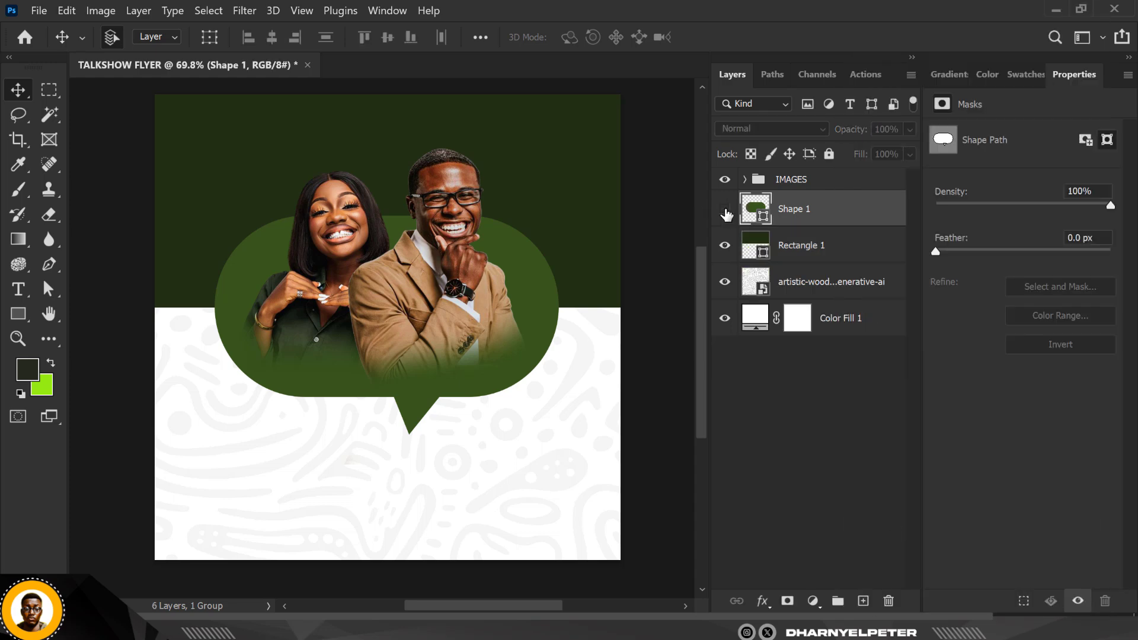
pyautogui.click(725, 210)
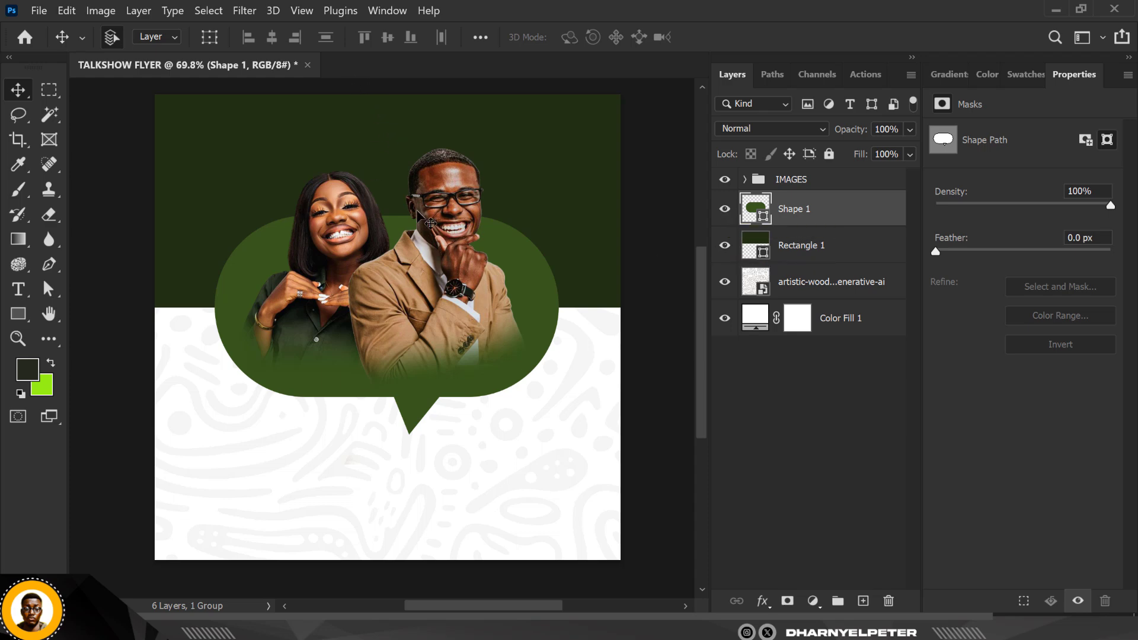
pyautogui.scroll(-1, 443, 168)
pyautogui.scroll(-1, 443, 168)
pyautogui.scroll(2, 472, 158)
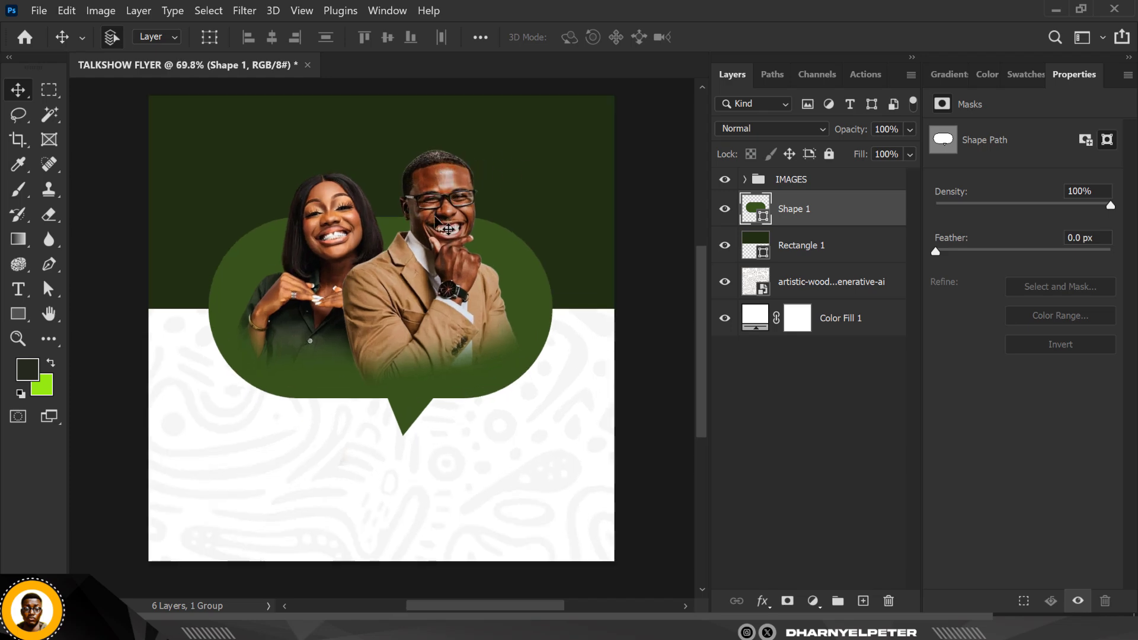
pyautogui.scroll(-1, 436, 216)
pyautogui.scroll(1, 439, 212)
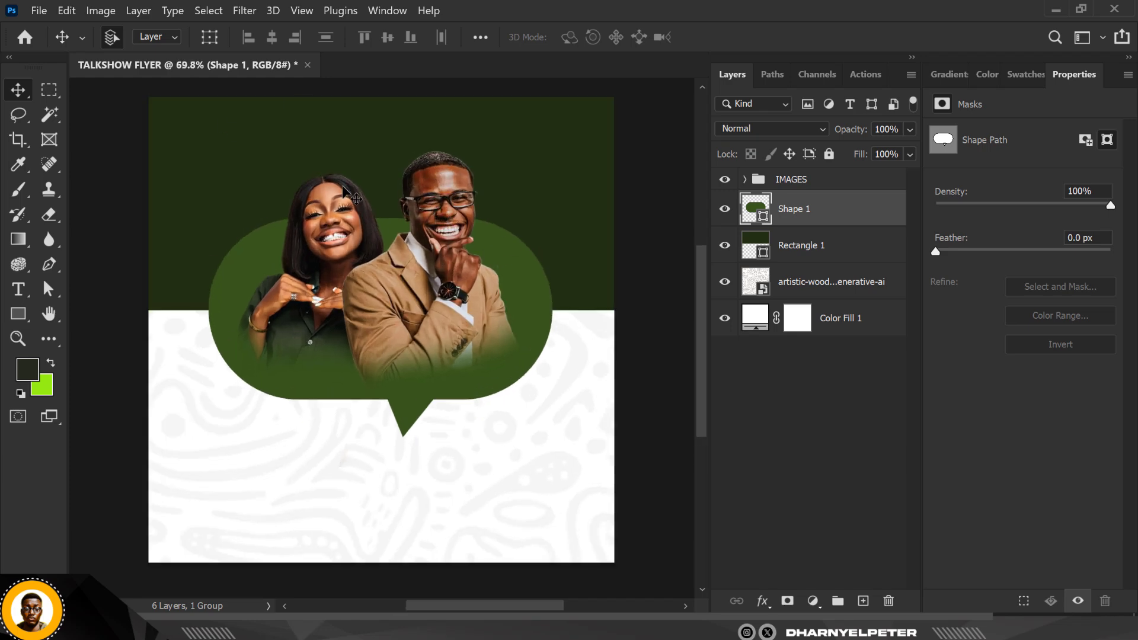
# - Add the text "Weird" on a new layer above the IMAGES group, placed on the white area below the speech bubble
pyautogui.click(831, 180)
pyautogui.click(865, 604)
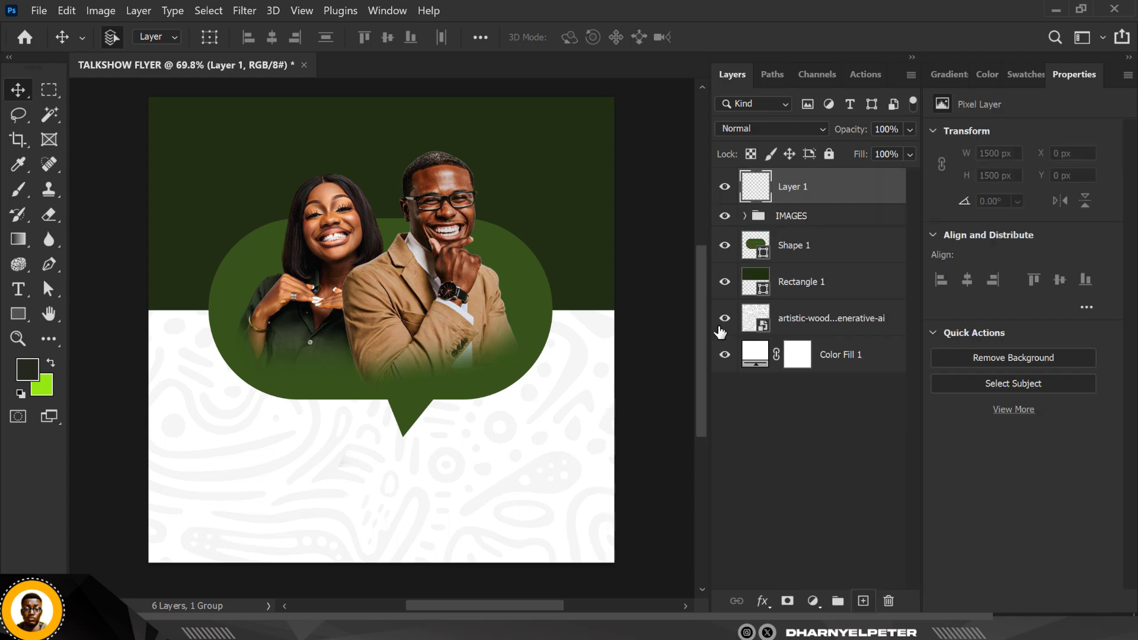
pyautogui.click(19, 296)
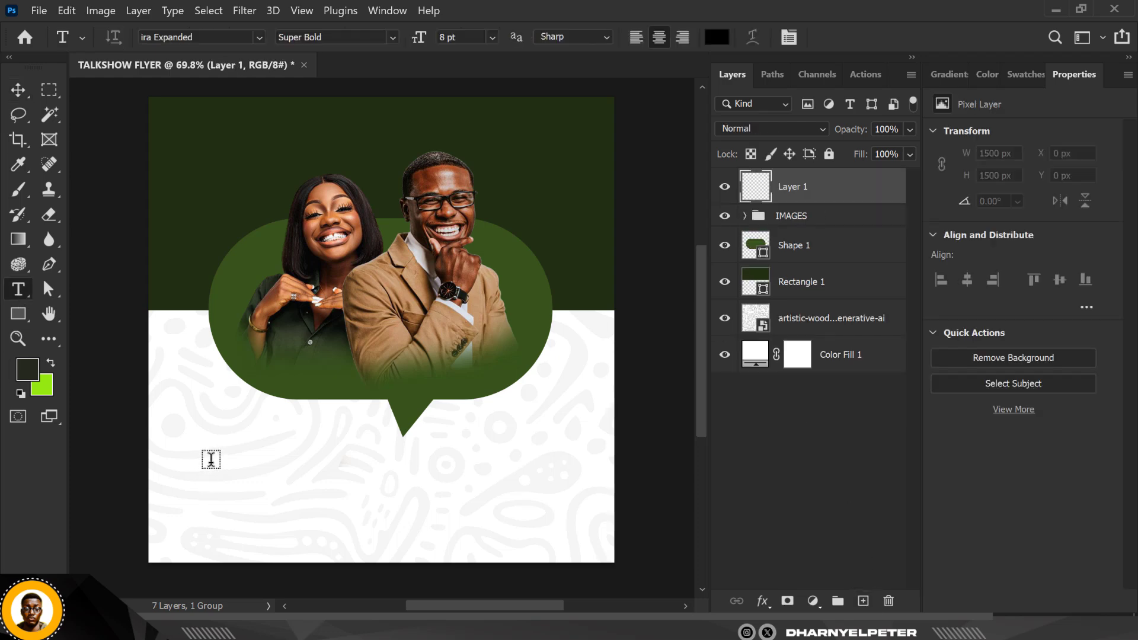
pyautogui.click(261, 440)
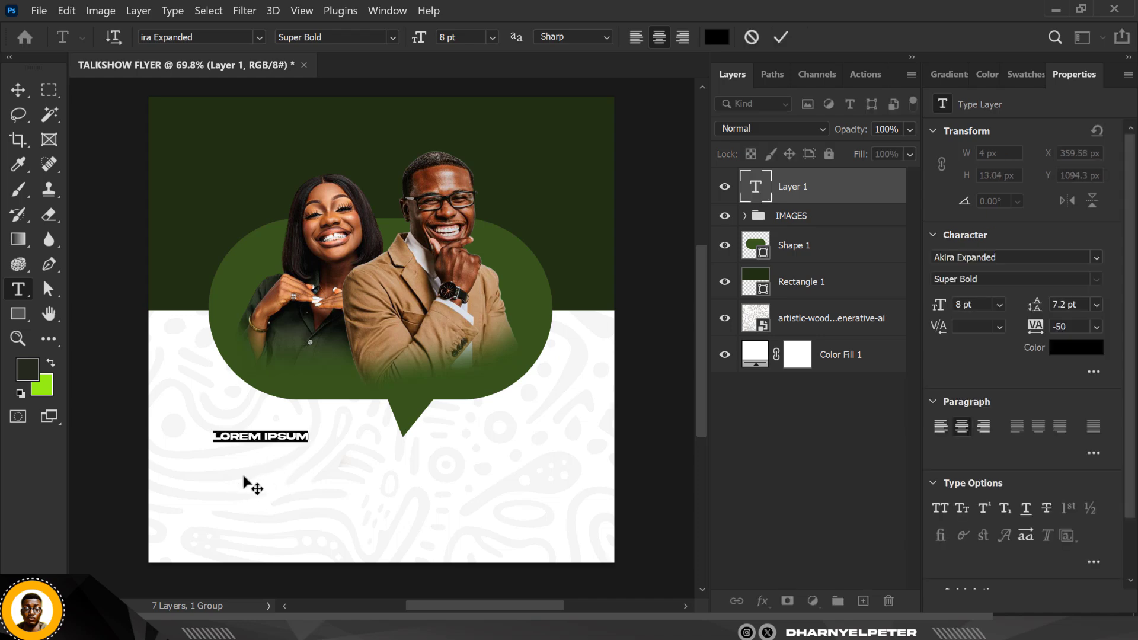
pyautogui.write('WEI')
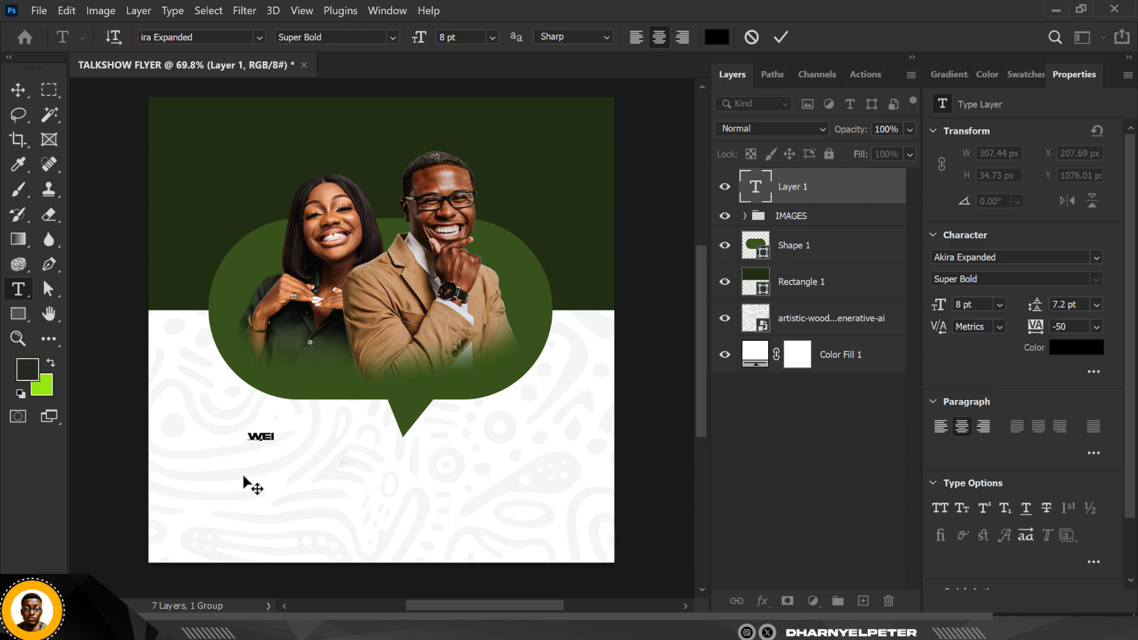
pyautogui.write('RD')
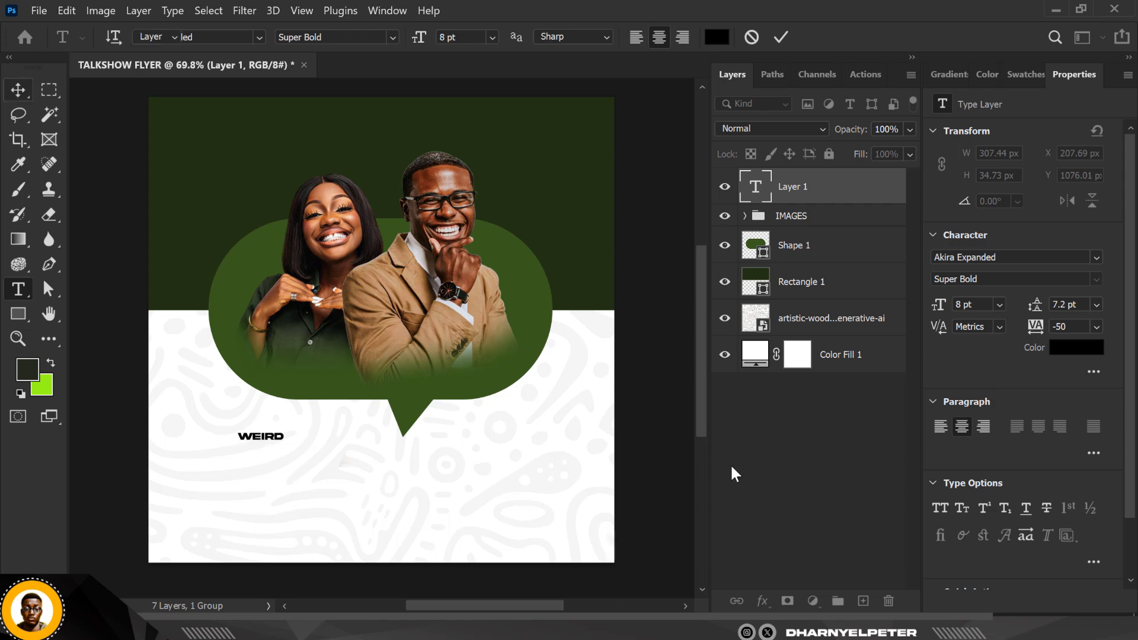
# - Duplicate the "Weird" text, change the copy to "facts" and place it directly beneath the original word
pyautogui.hotkey('ctrl', 'j')
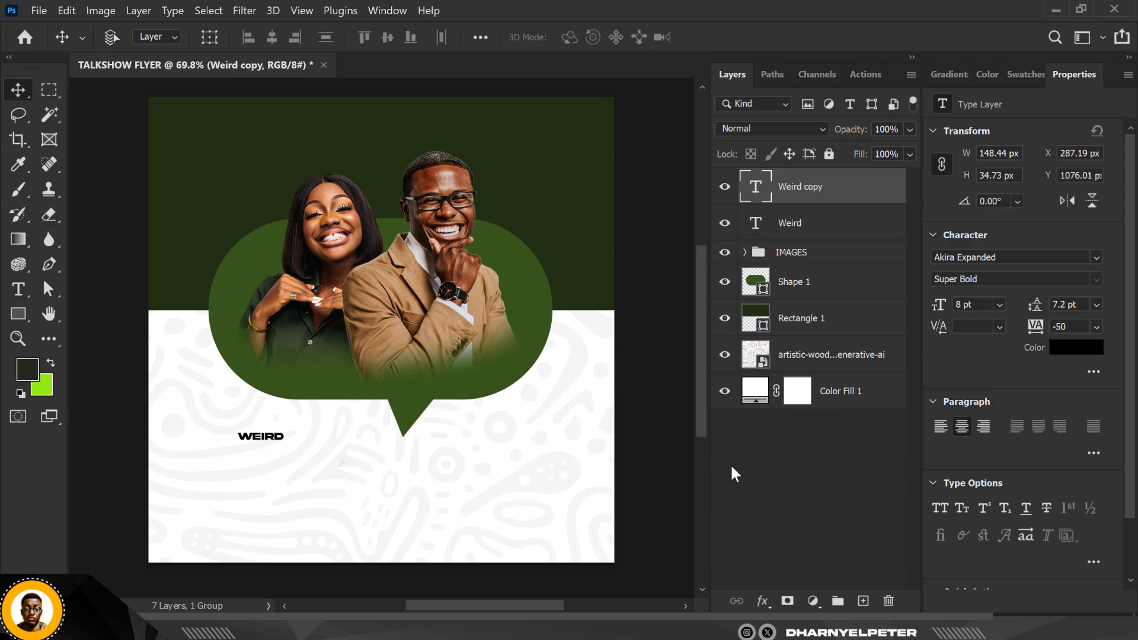
pyautogui.moveTo(263, 437)
pyautogui.mouseDown()
pyautogui.moveTo(264, 457)
pyautogui.moveTo(262, 448)
pyautogui.mouseUp()
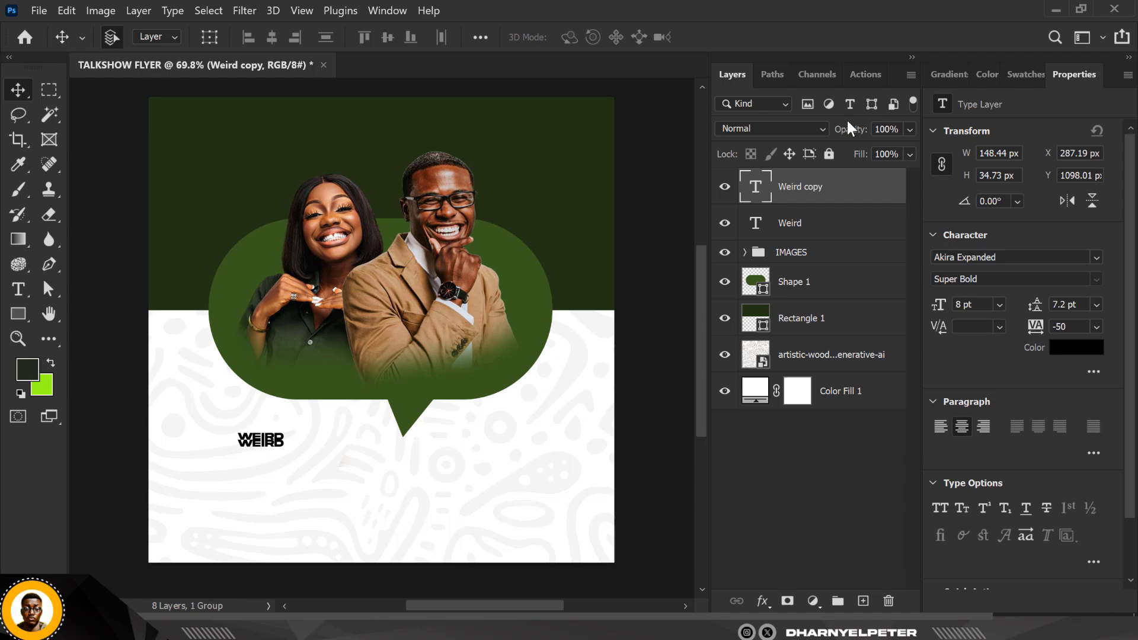
pyautogui.doubleClick(756, 187)
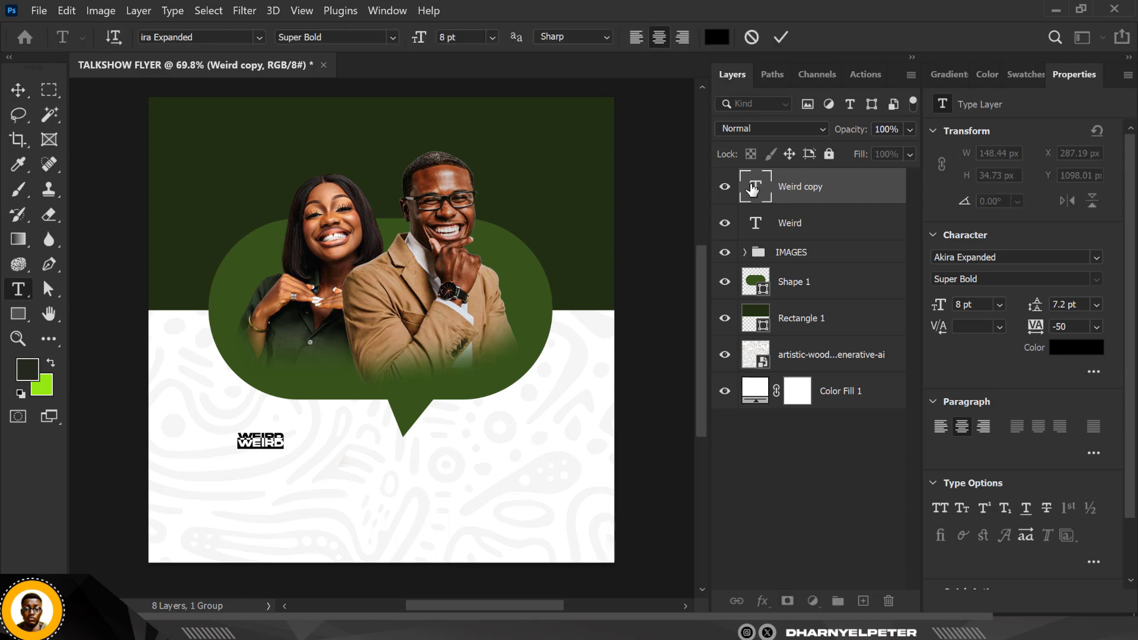
pyautogui.write('Facs')
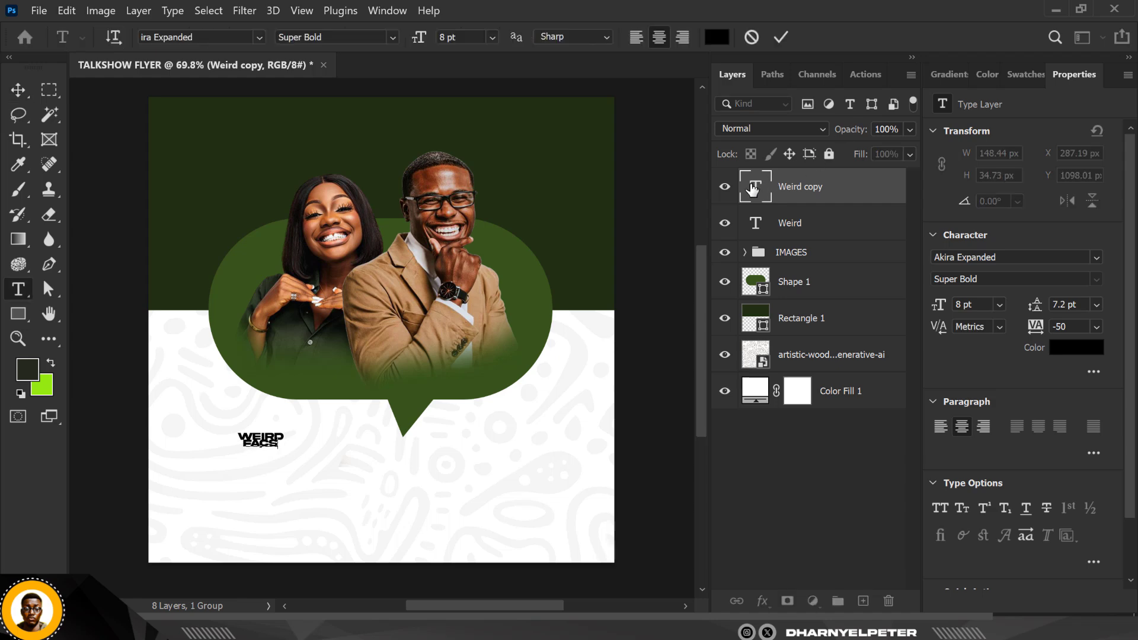
pyautogui.press('BackSpace')
pyautogui.write('ts')
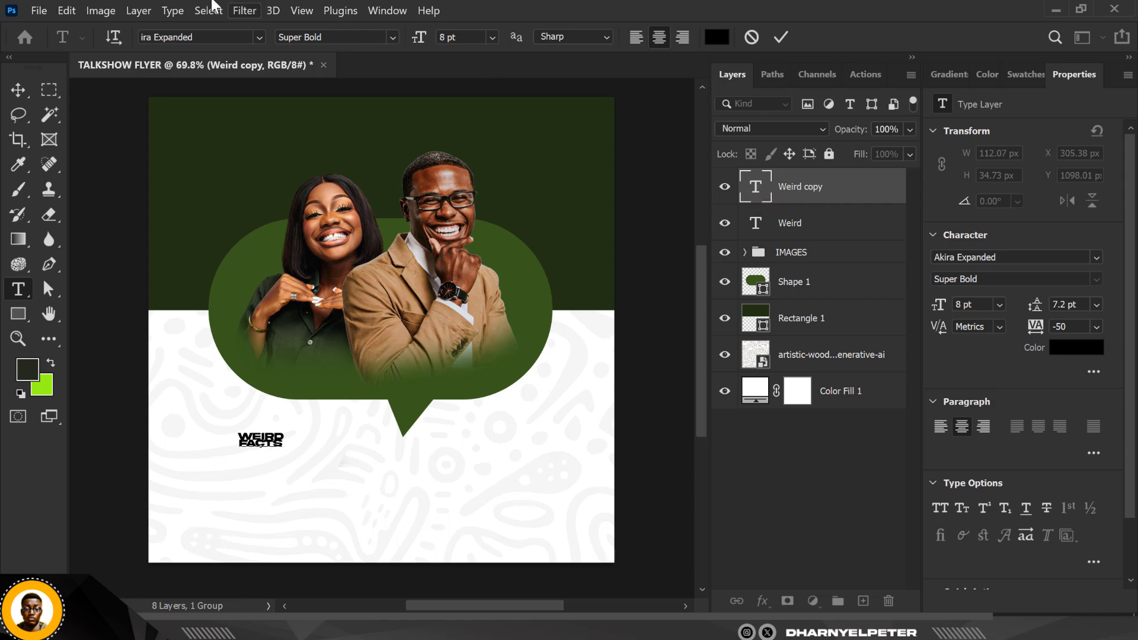
pyautogui.click(17, 90)
pyautogui.scroll(5, 237, 454)
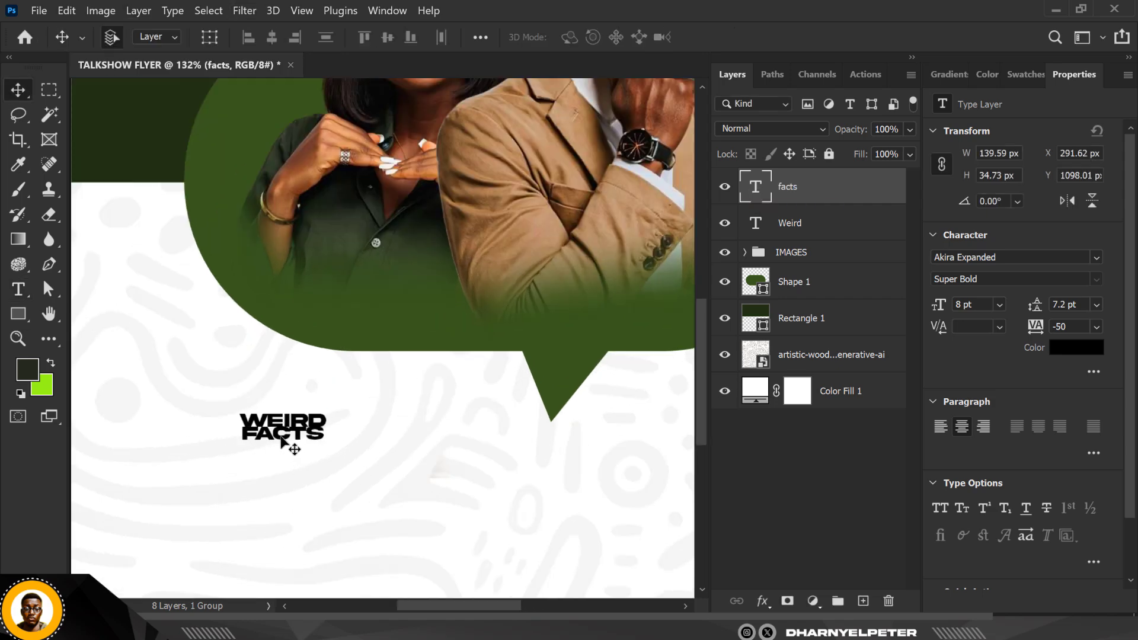
pyautogui.moveTo(278, 439); pyautogui.dragTo(282, 450)
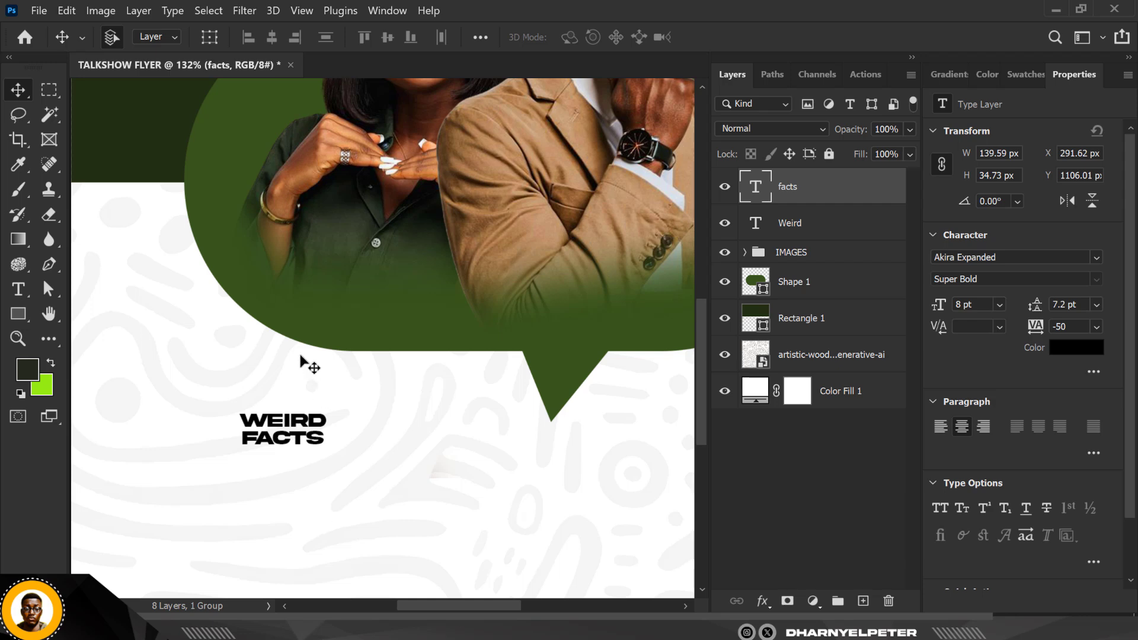
# - Recolour both text layers dark green #273815, starting from a colour sampled on the flyer's upper block
pyautogui.scroll(-2, 300, 356)
pyautogui.keyDown('shift'); pyautogui.click(807, 228); pyautogui.keyUp('shift')
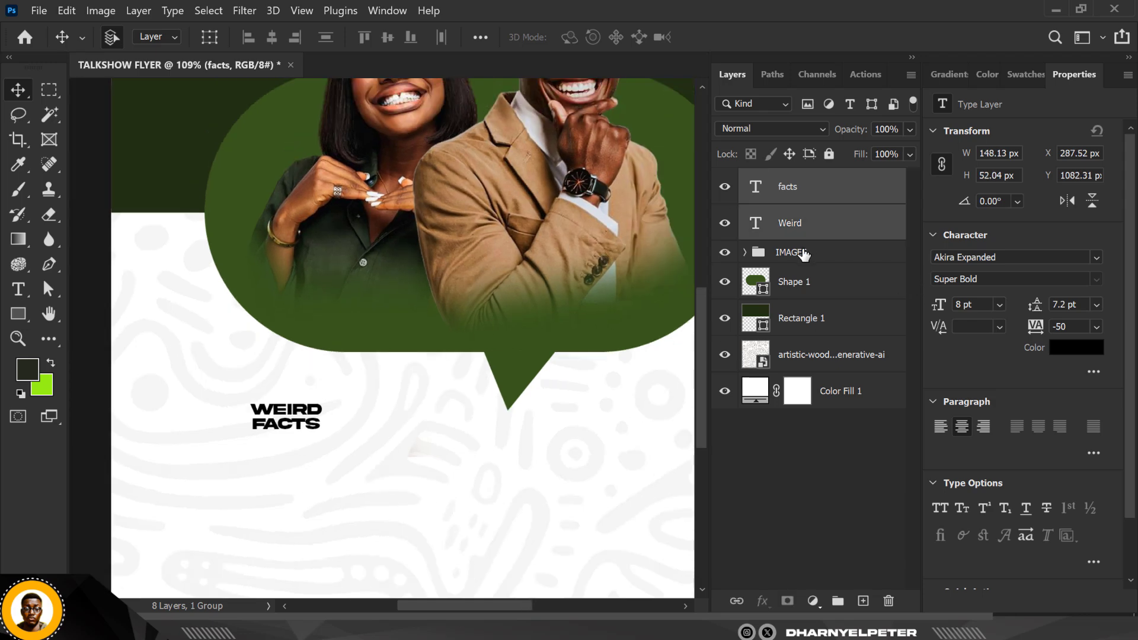
pyautogui.click(1075, 349)
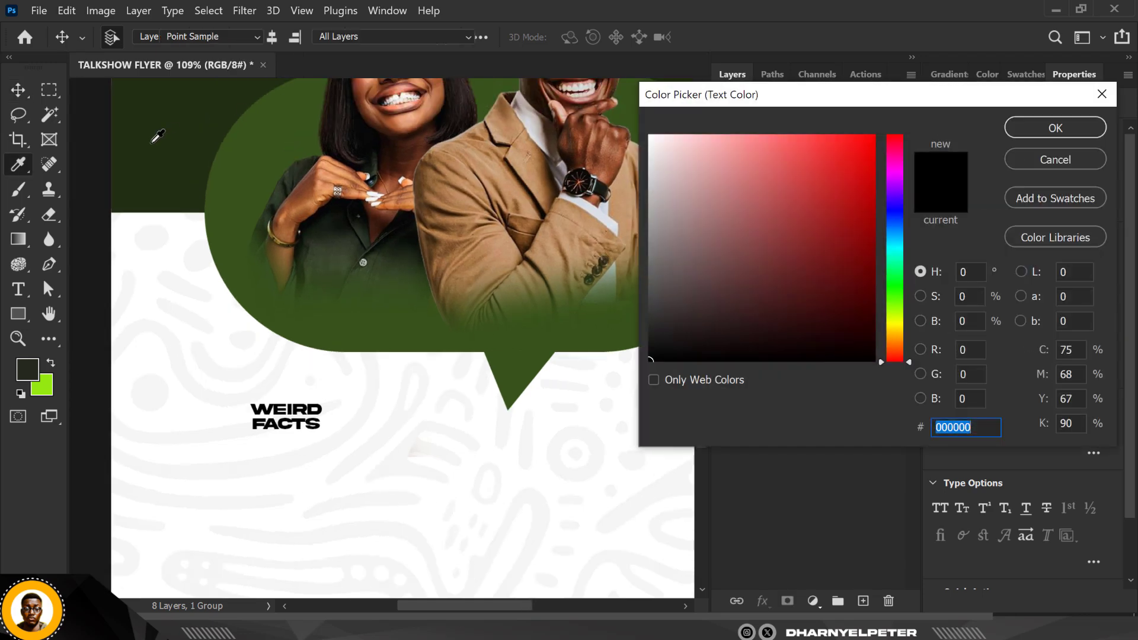
pyautogui.click(160, 140)
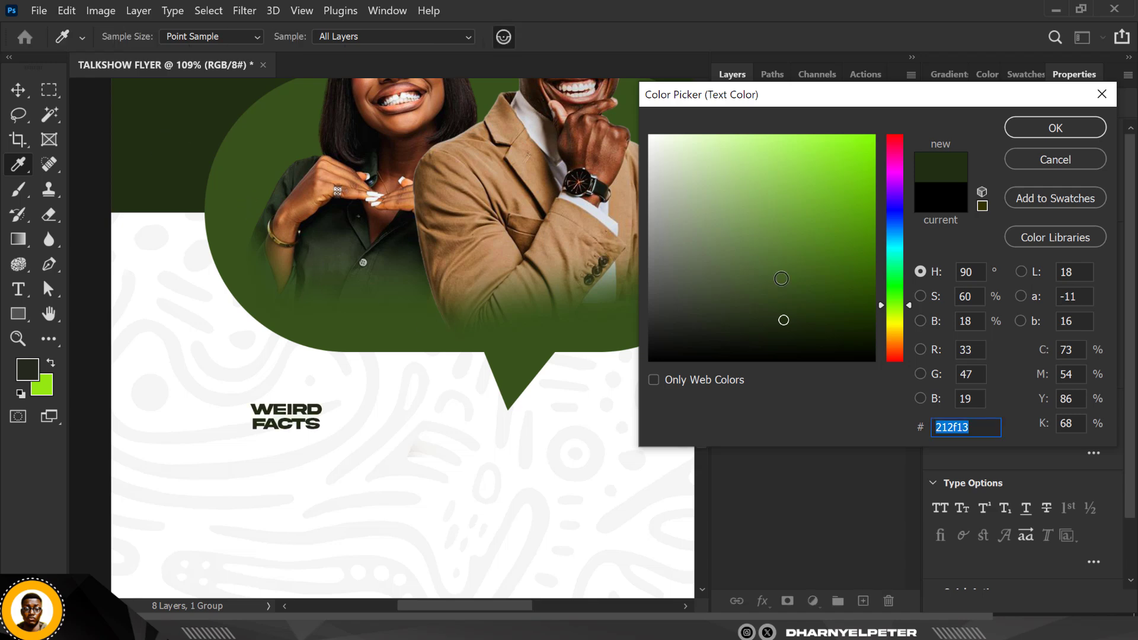
pyautogui.moveTo(790, 321); pyautogui.dragTo(790, 313)
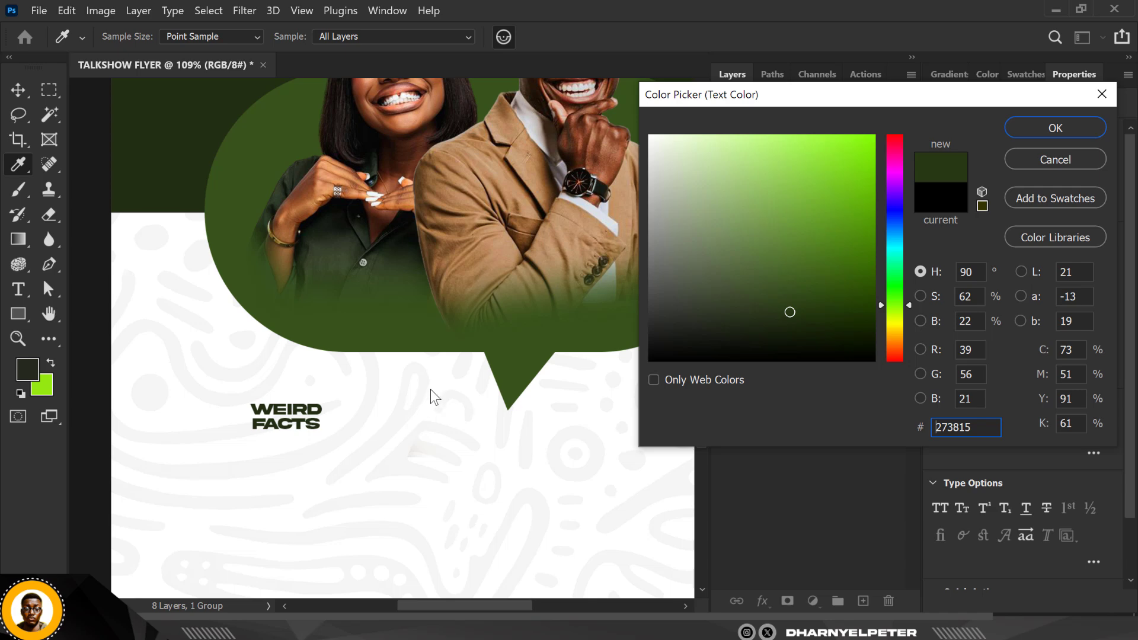
pyautogui.click(1074, 124)
pyautogui.press('v')
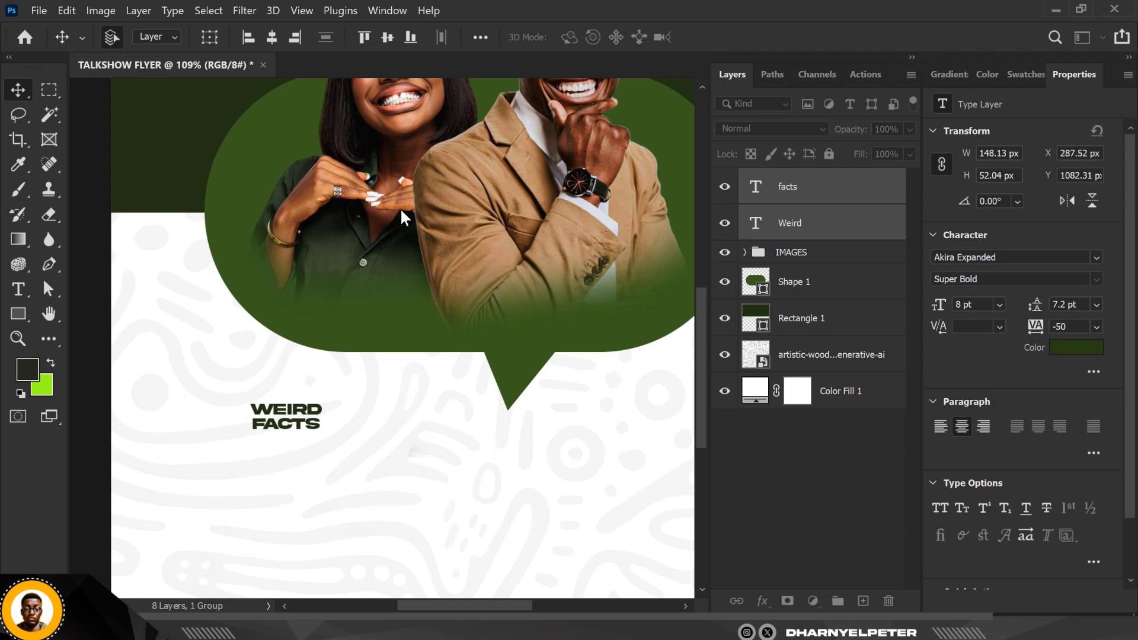
# - Set the font of both text layers to Arsenica Trial Bold
pyautogui.click(1096, 257)
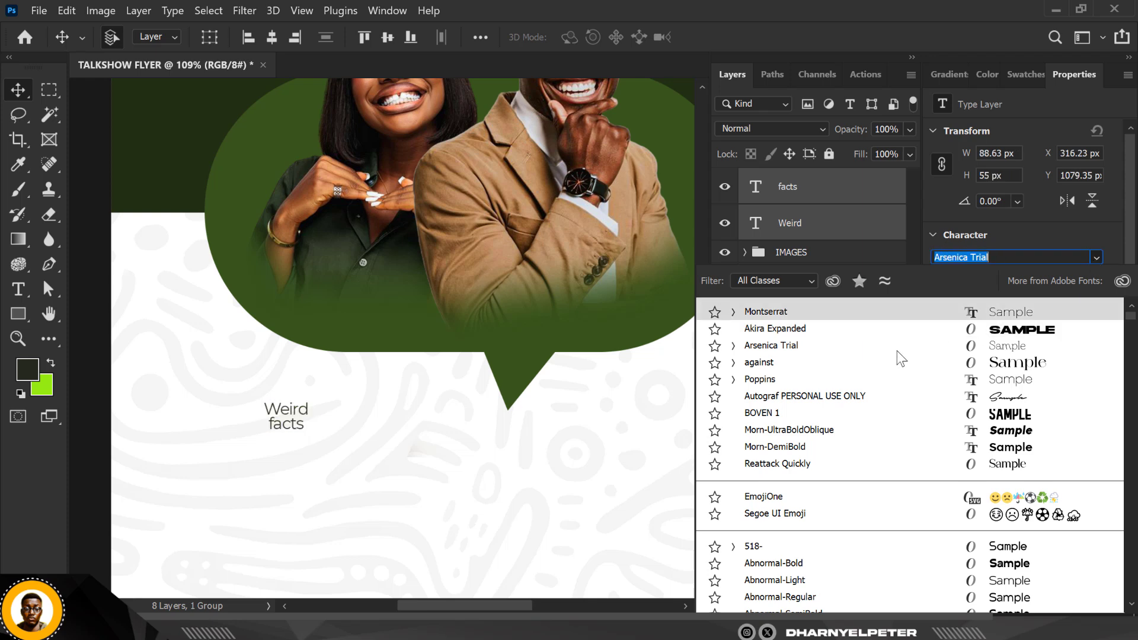
pyautogui.click(733, 346)
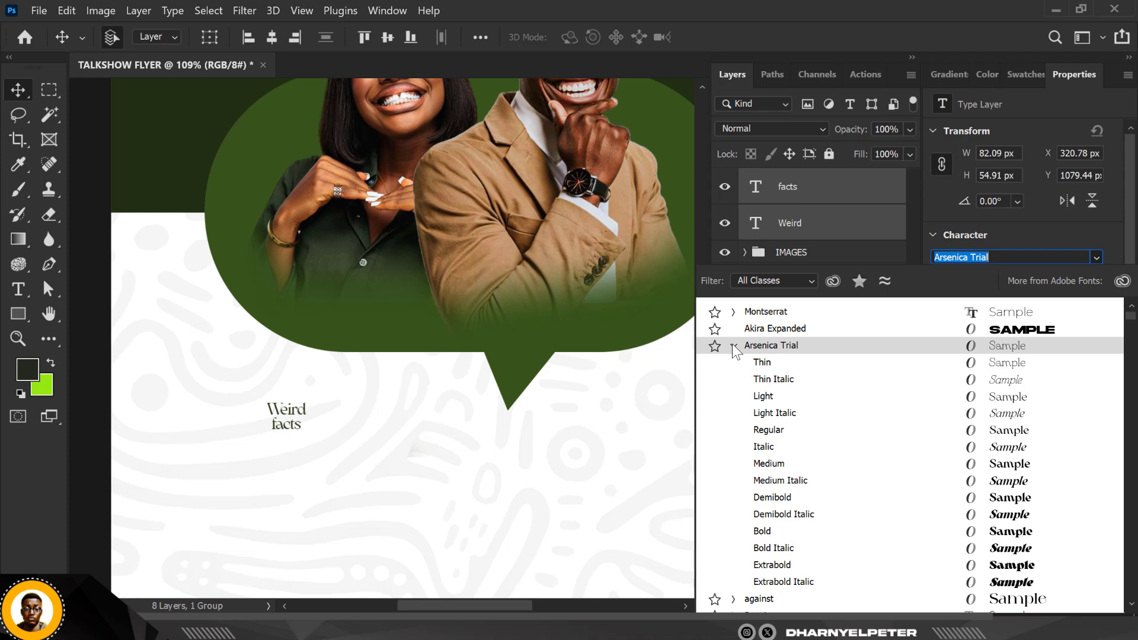
pyautogui.click(793, 528)
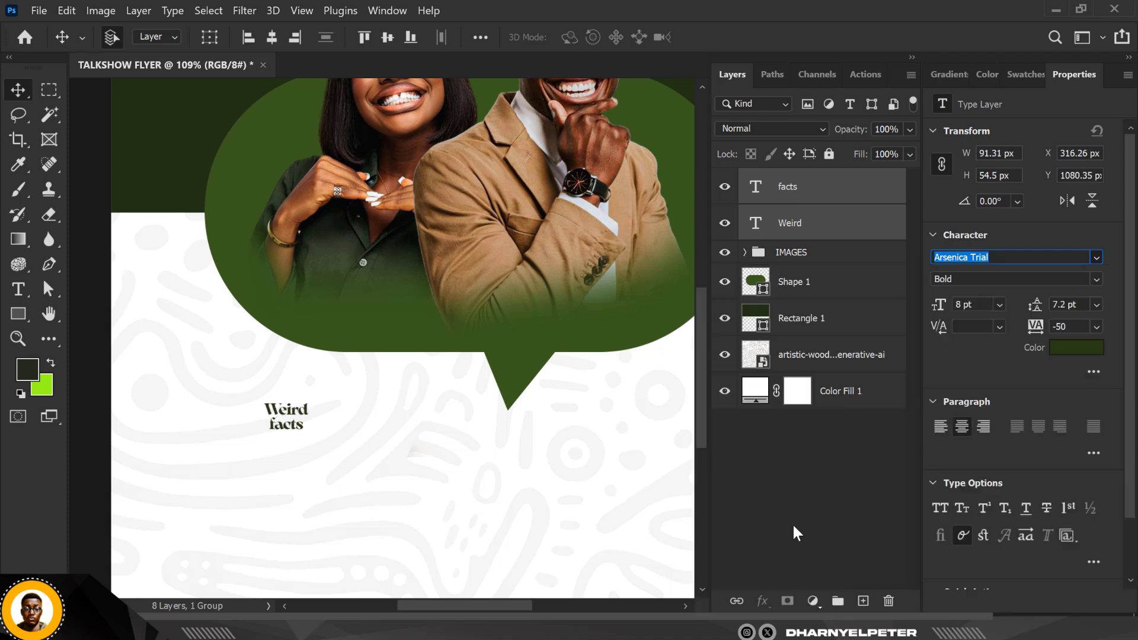
# - Scale both words together to about 538%, roughly 492 px wide, and move them up and left beside the bubble's tail
pyautogui.scroll(-5, 318, 334)
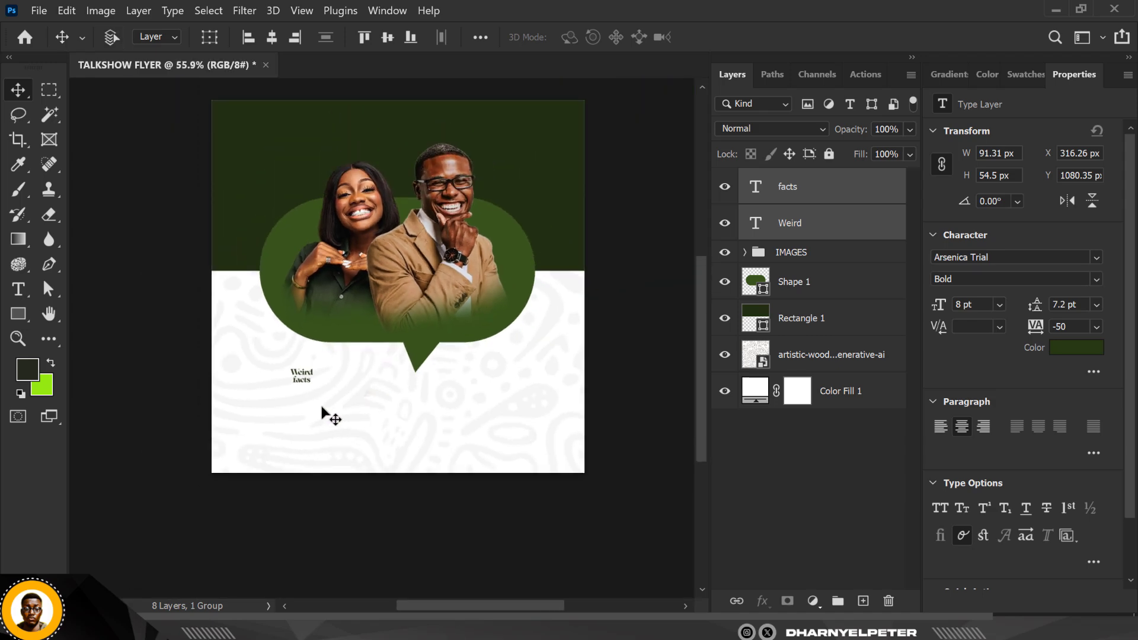
pyautogui.hotkey('ctrl', 't')
pyautogui.moveTo(315, 385); pyautogui.dragTo(407, 457)
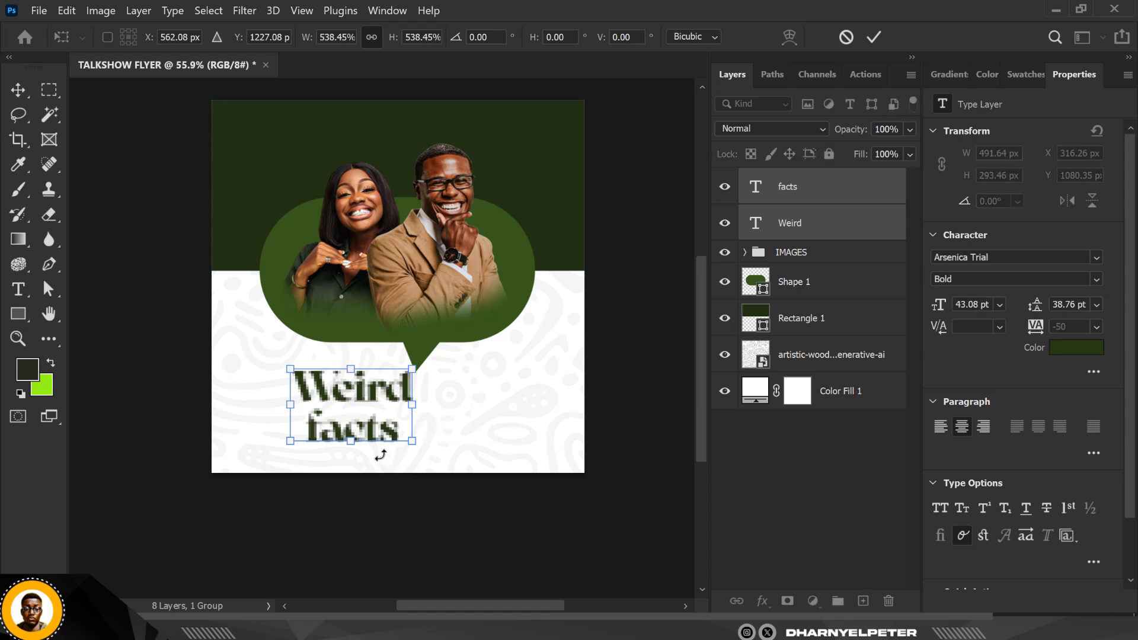
pyautogui.moveTo(378, 409); pyautogui.dragTo(363, 399)
pyautogui.press('Return')
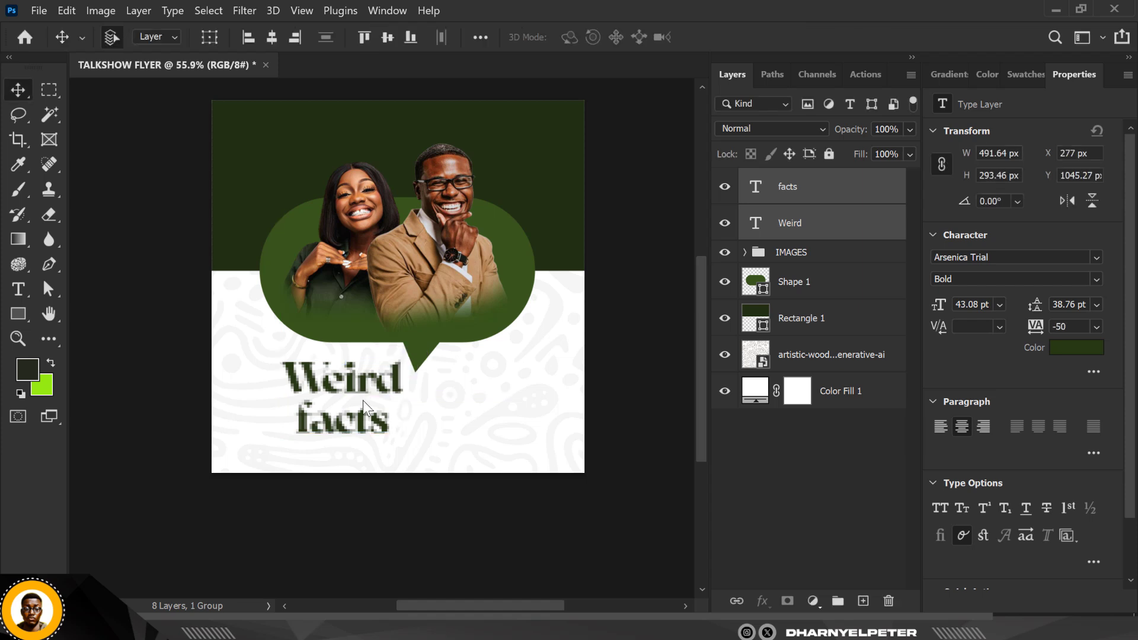
# - Enlarge the "facts" text to about 143% and tuck it close beneath "Weird", extending further to the left
pyautogui.scroll(3, 347, 426)
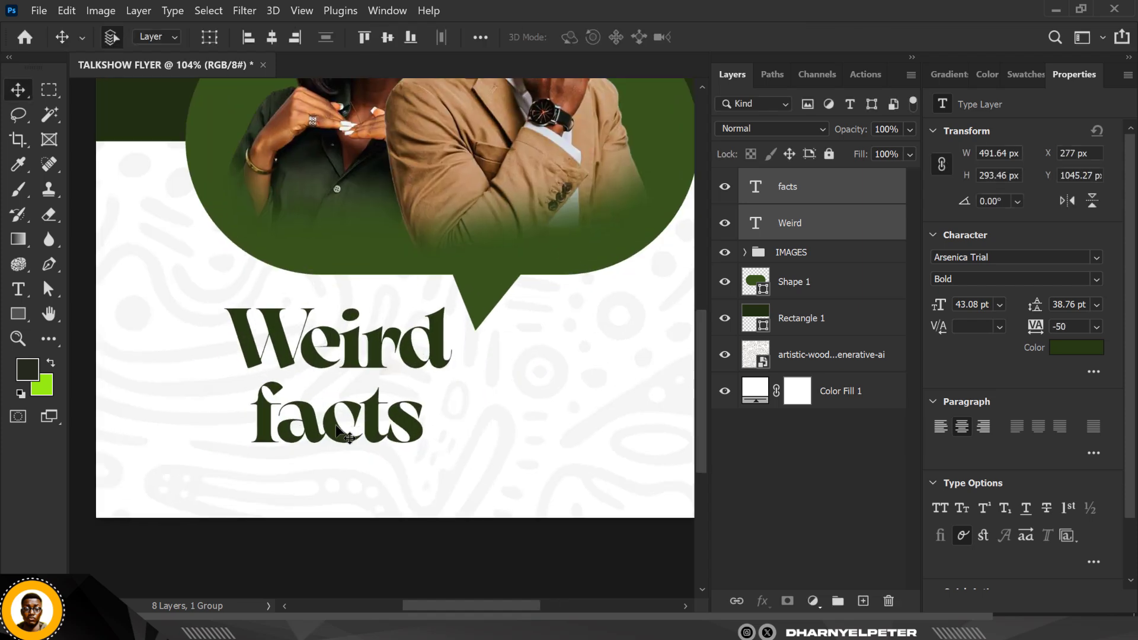
pyautogui.click(862, 223)
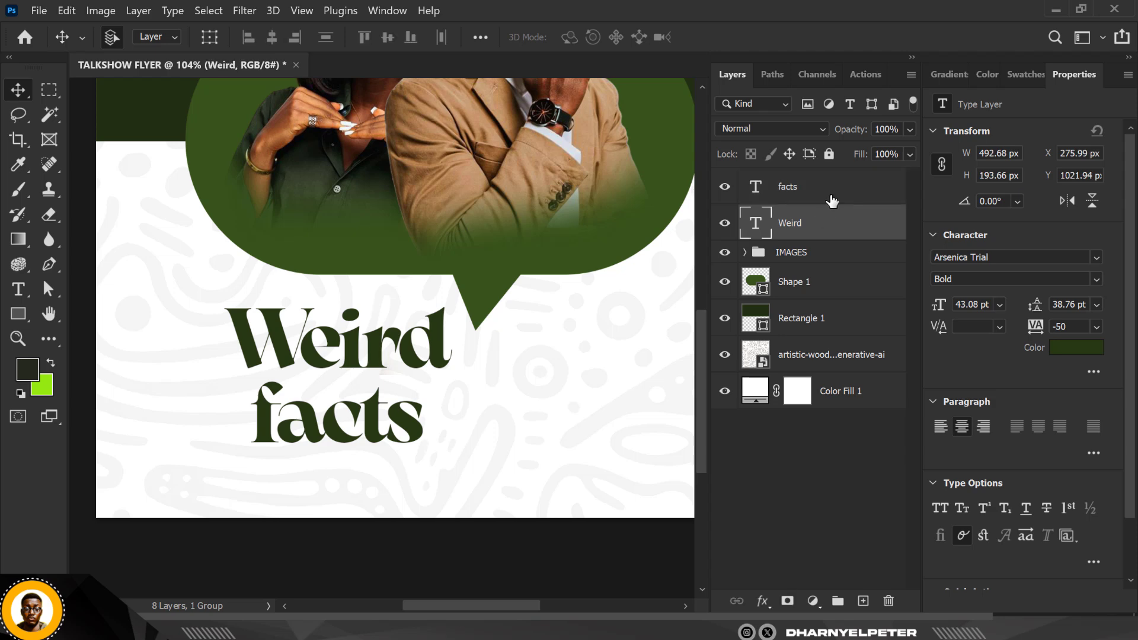
pyautogui.click(828, 195)
pyautogui.moveTo(308, 431); pyautogui.dragTo(267, 417)
pyautogui.hotkey('ctrl', 't')
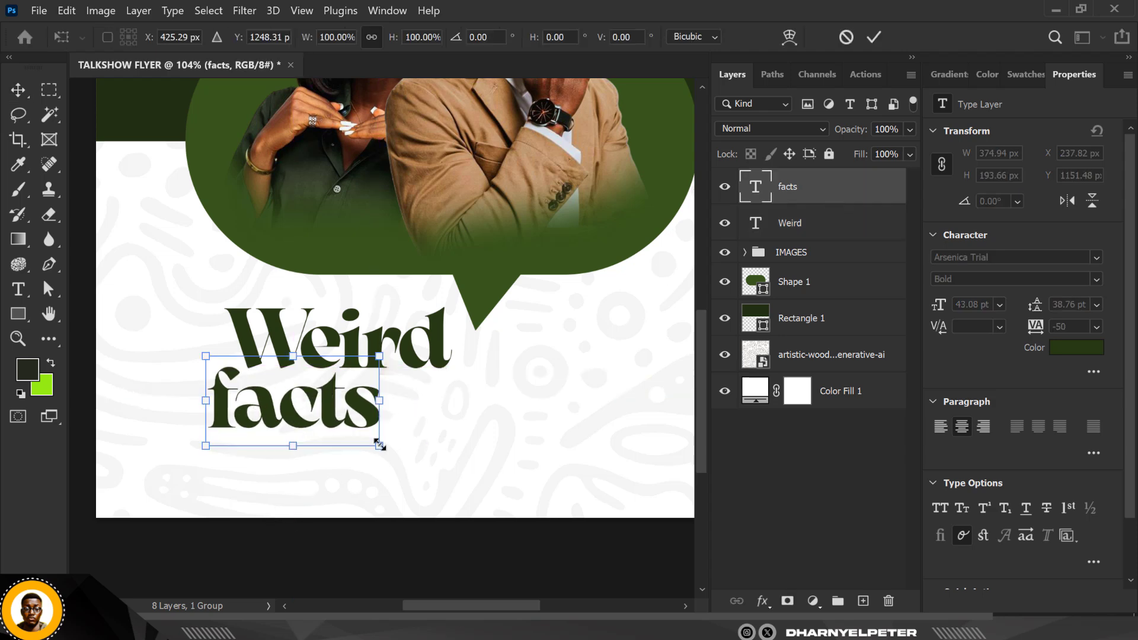
pyautogui.moveTo(381, 445); pyautogui.dragTo(472, 464)
pyautogui.moveTo(426, 433); pyautogui.dragTo(417, 391)
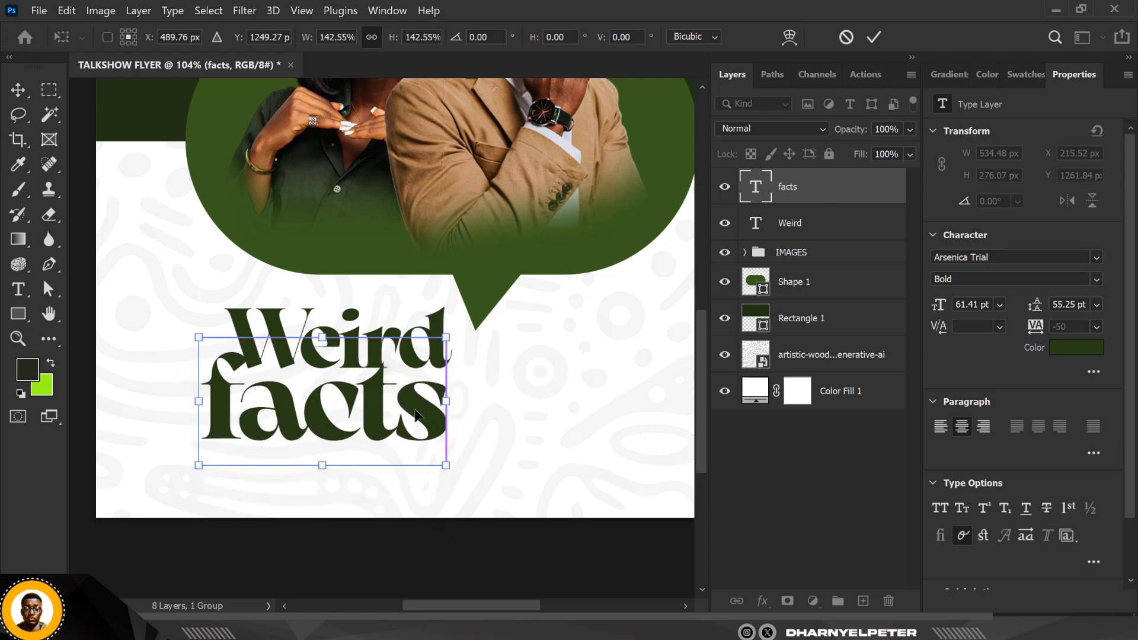
pyautogui.press('Return')
# - Scale the "Weird" text down to about 433 px wide so it sits above "facts"
pyautogui.click(288, 337)
pyautogui.hotkey('ctrl', 't')
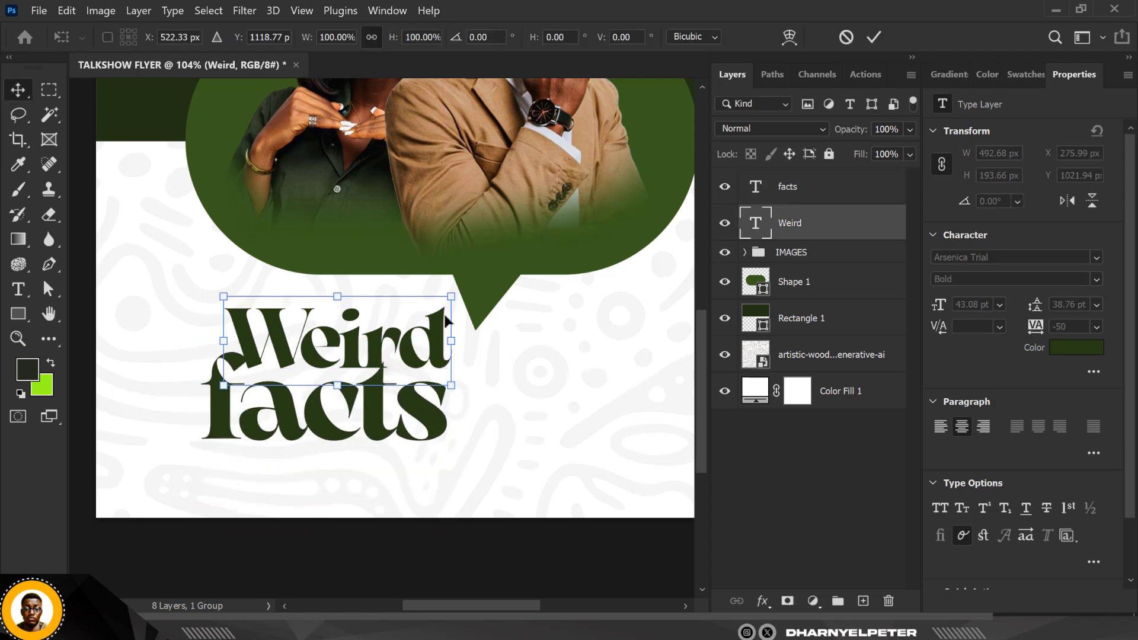
pyautogui.moveTo(446, 297)
pyautogui.mouseDown()
pyautogui.moveTo(427, 309)
pyautogui.moveTo(441, 300)
pyautogui.mouseUp()
pyautogui.press('Return')
pyautogui.scroll(-4, 434, 363)
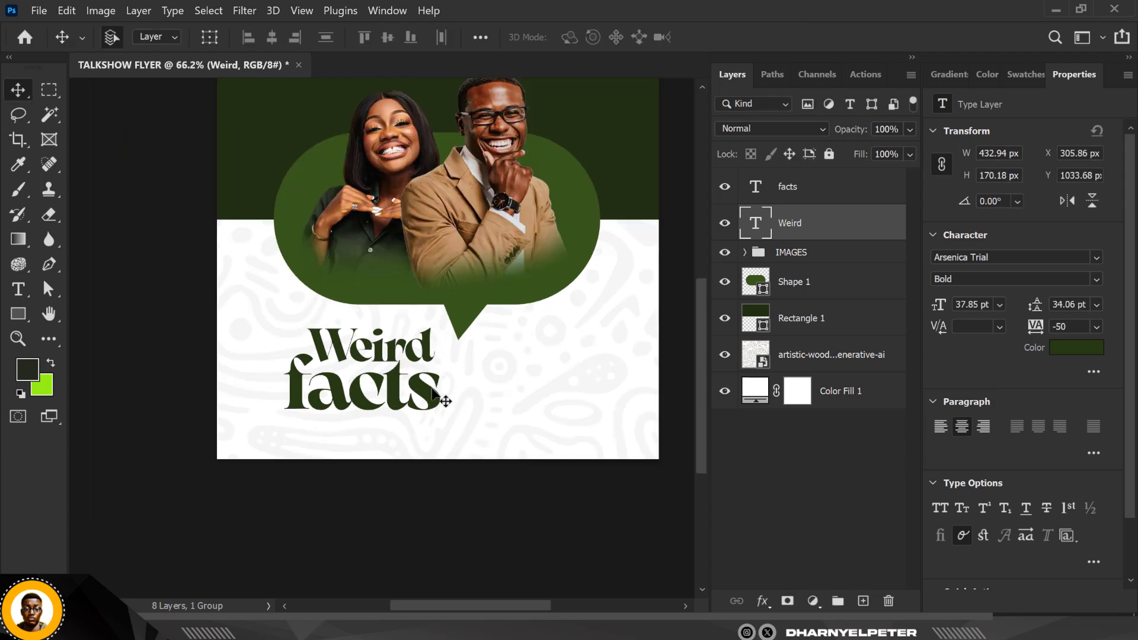
# - Draw a thin vertical bar about 11 × 187 px beside the title and fill it with the title's dark green 273815
pyautogui.scroll(1, 456, 324)
pyautogui.scroll(2, 458, 326)
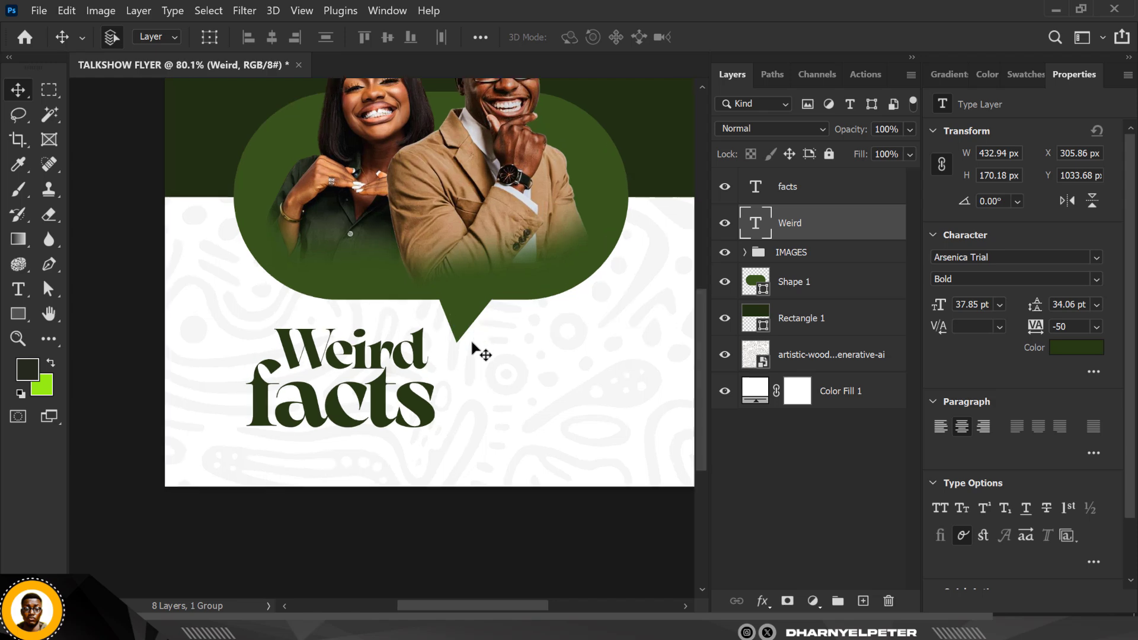
pyautogui.click(18, 315)
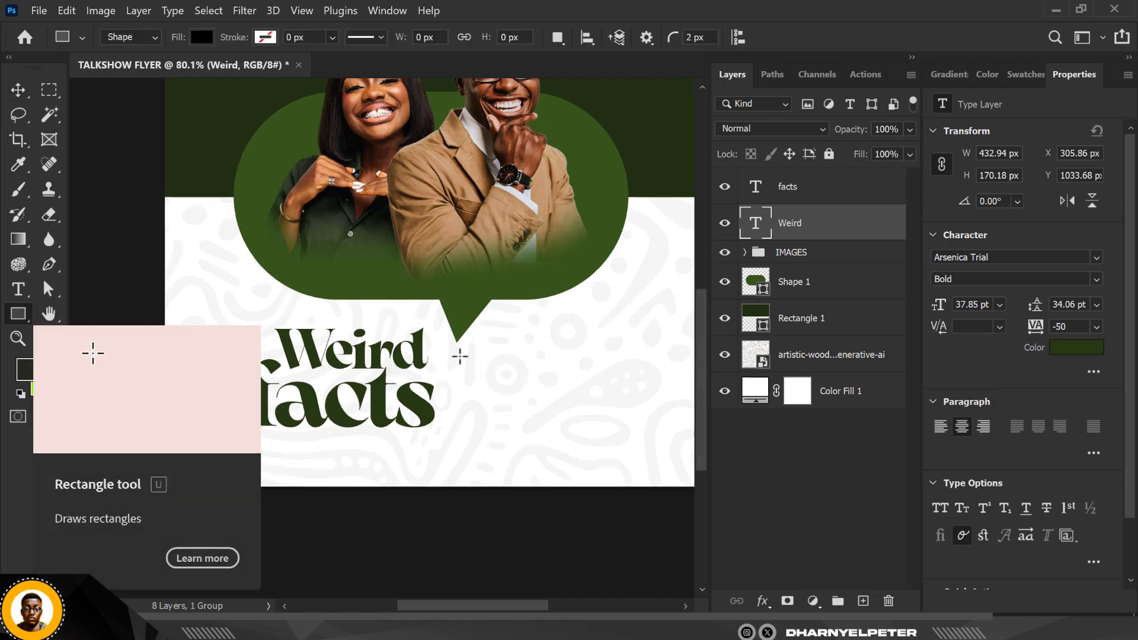
pyautogui.moveTo(460, 357); pyautogui.dragTo(459, 423)
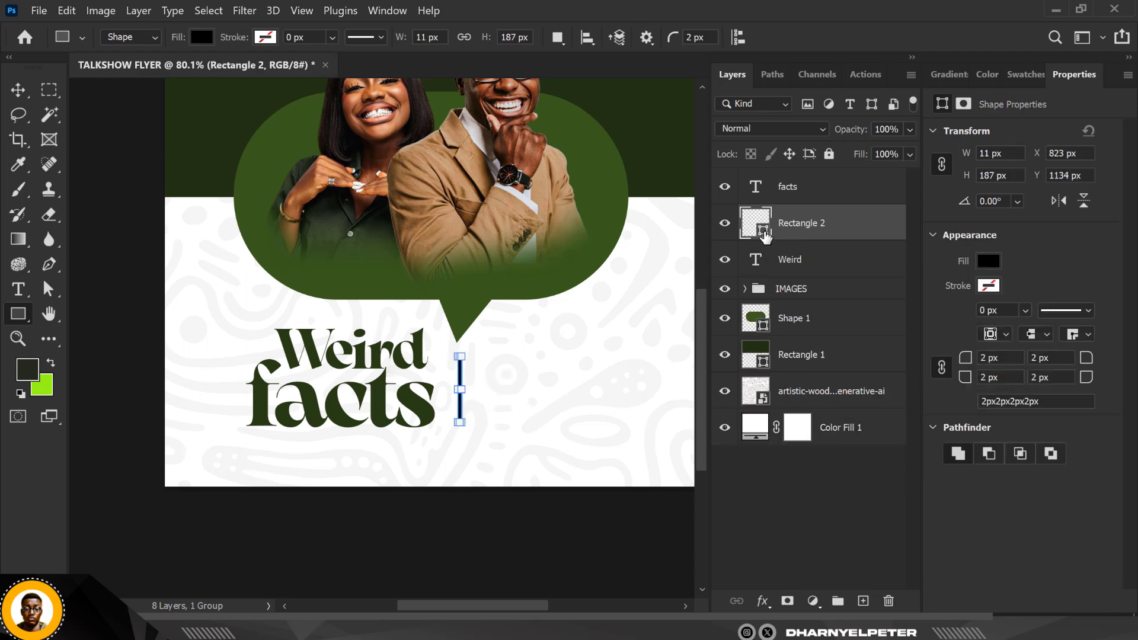
pyautogui.click(310, 396)
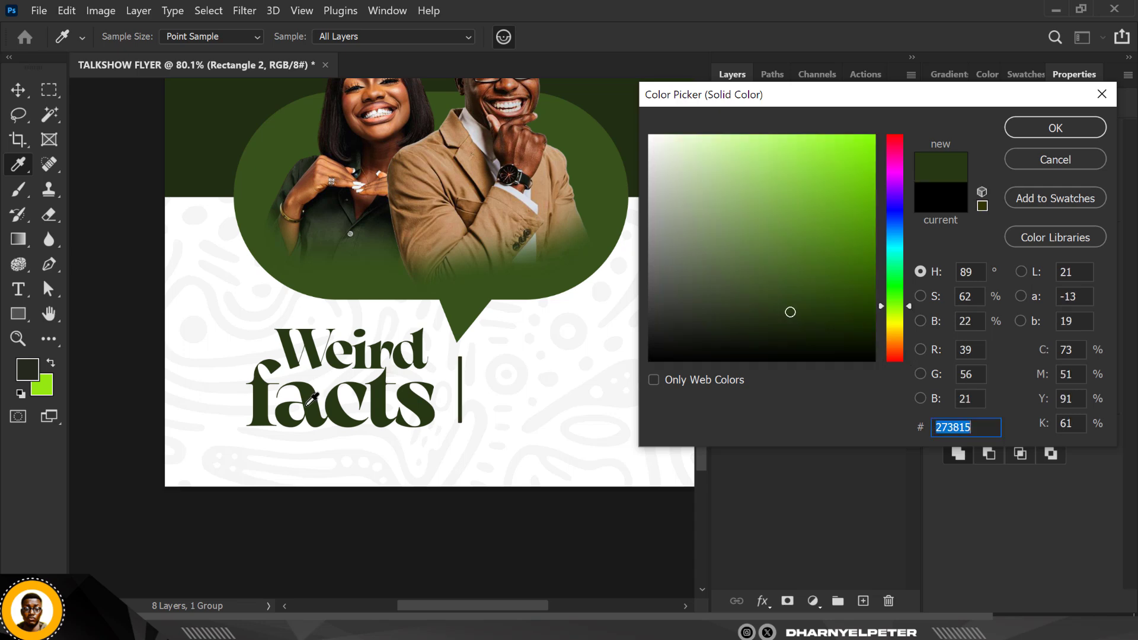
pyautogui.click(1044, 133)
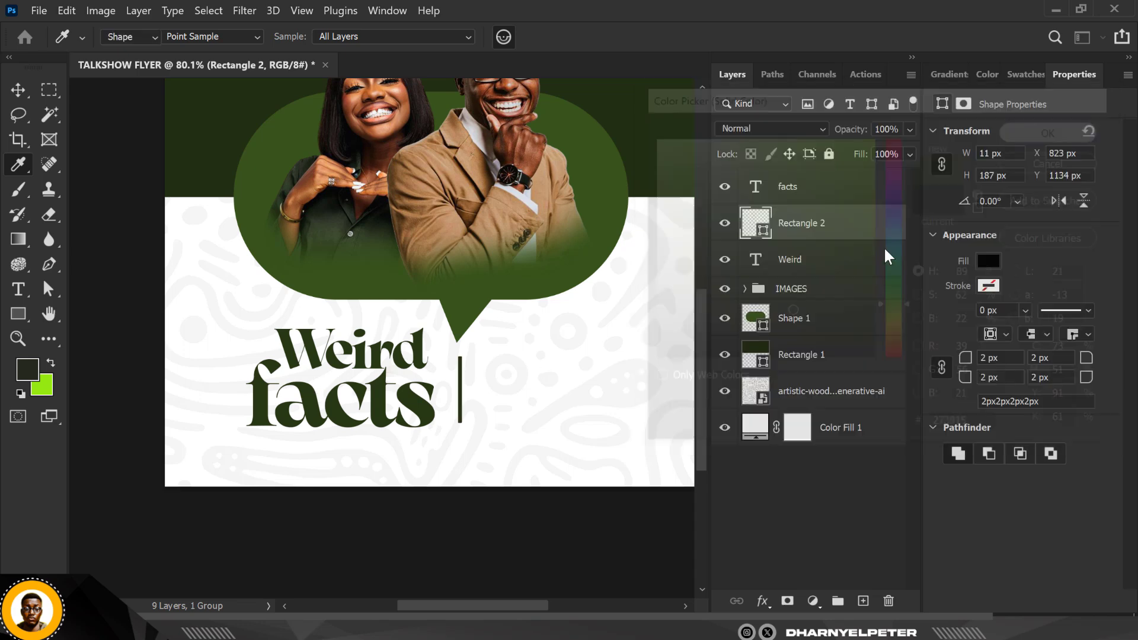
pyautogui.scroll(-2, 455, 389)
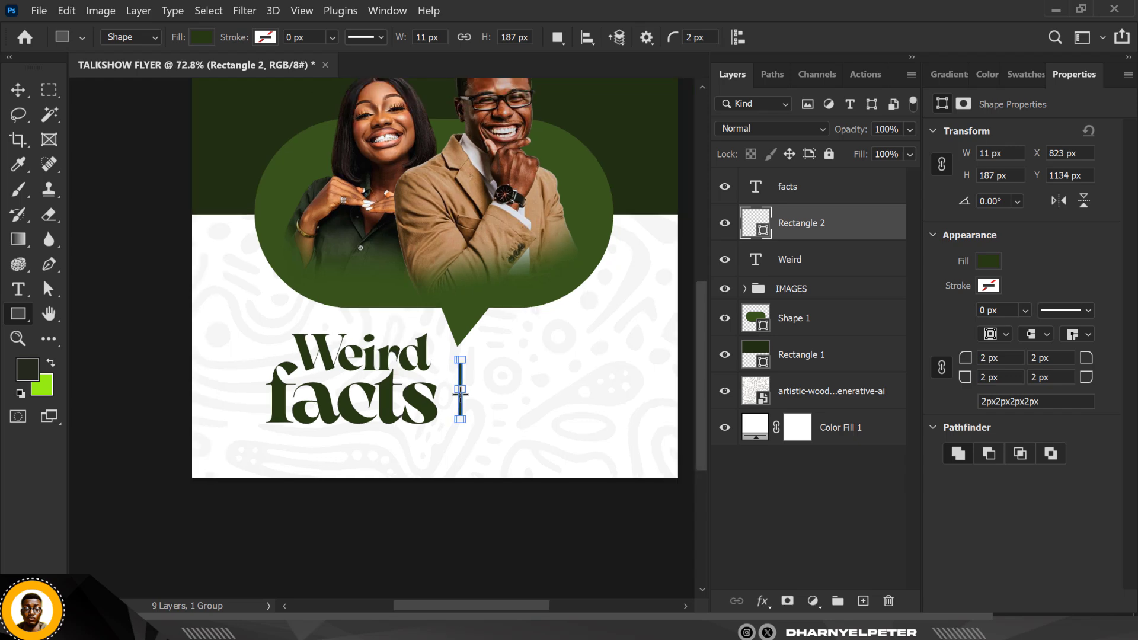
# - Move the thin vertical bar's layer beneath the IMAGES group and make "Weird" the active layer
pyautogui.click(18, 91)
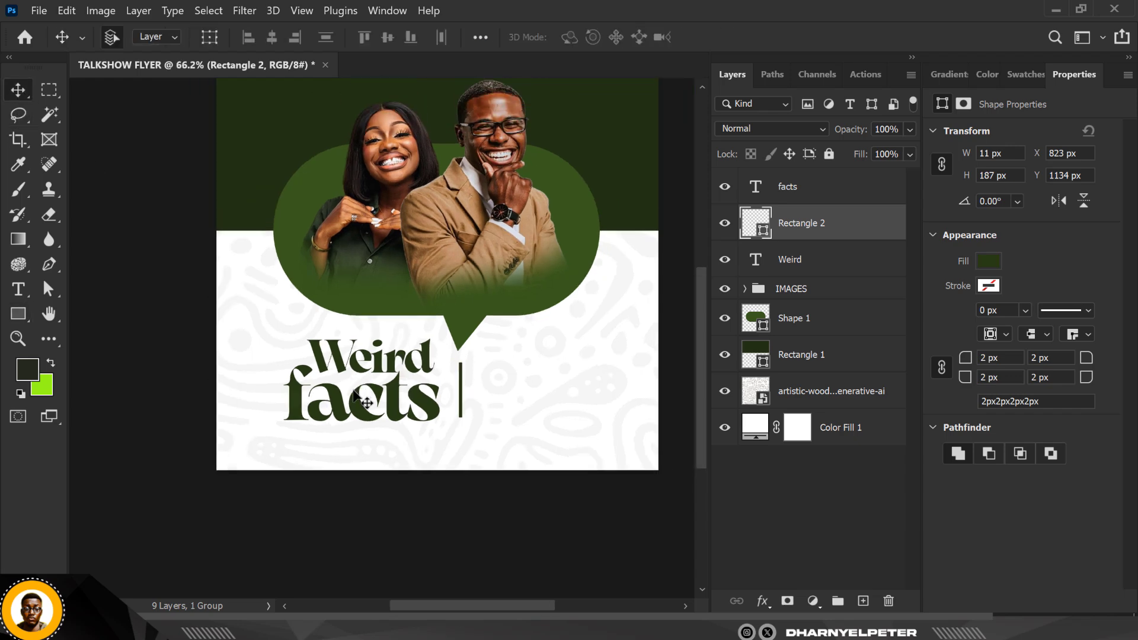
pyautogui.scroll(-5, 354, 394)
pyautogui.scroll(1, 429, 363)
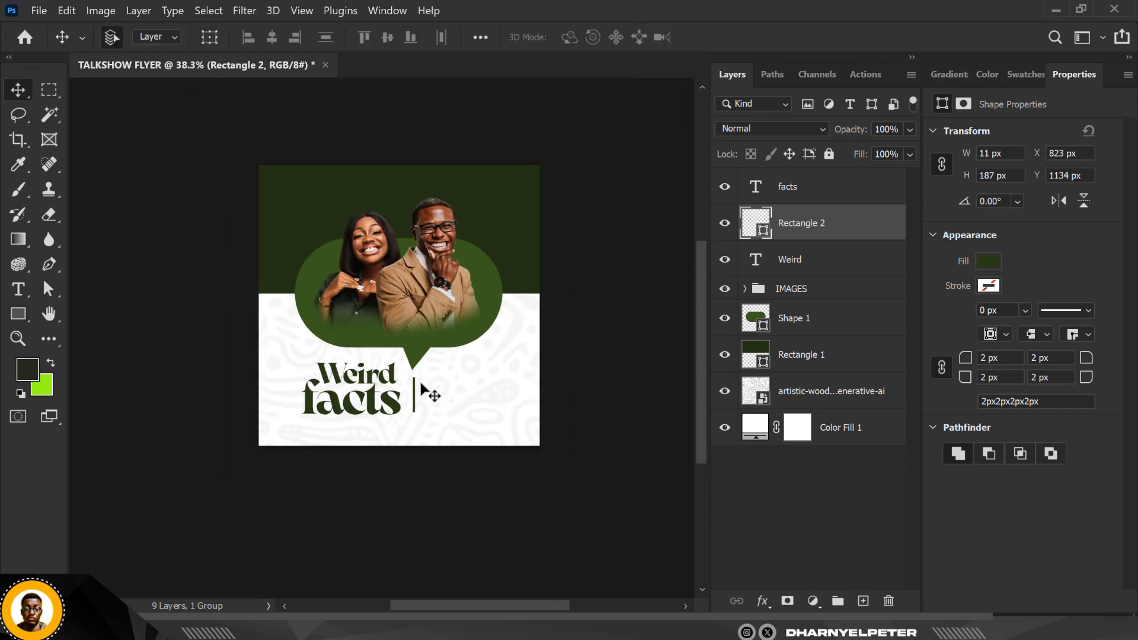
pyautogui.scroll(1, 416, 391)
pyautogui.scroll(3, 413, 396)
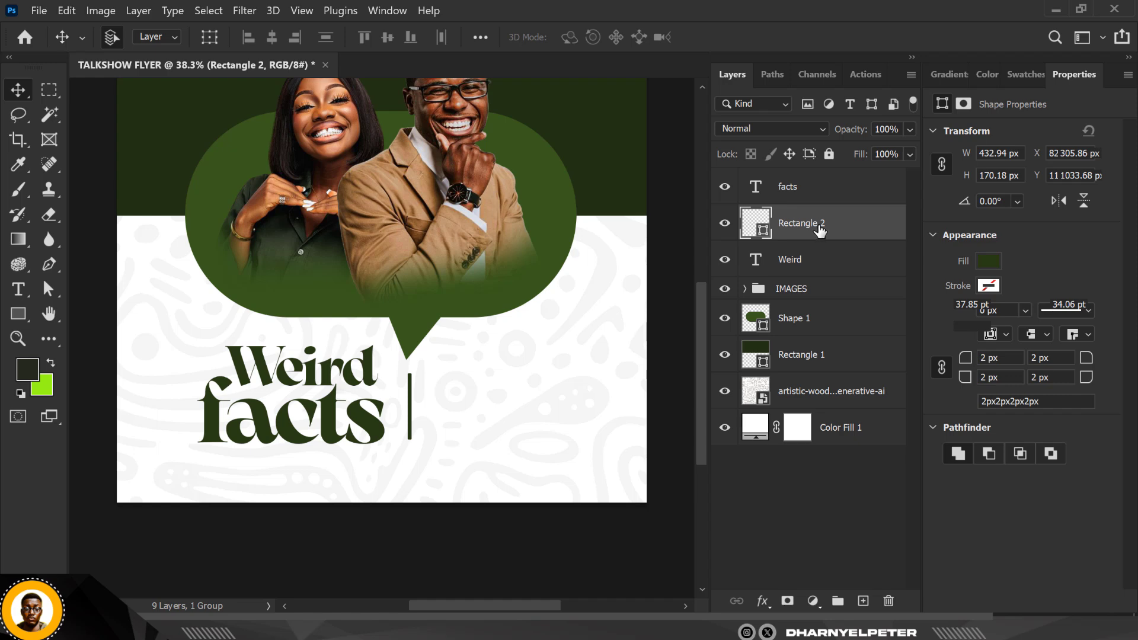
pyautogui.click(819, 276)
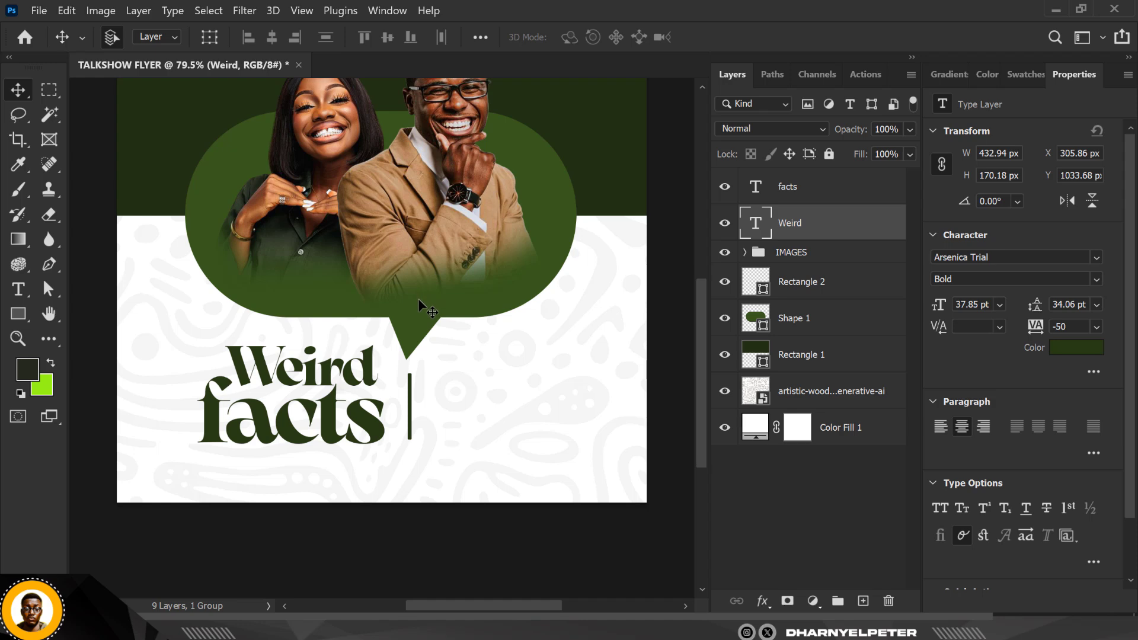
# - Convert the "Weird" and "facts" text layers to shapes and merge them into one title shape
pyautogui.scroll(-4, 418, 304)
pyautogui.scroll(2, 446, 222)
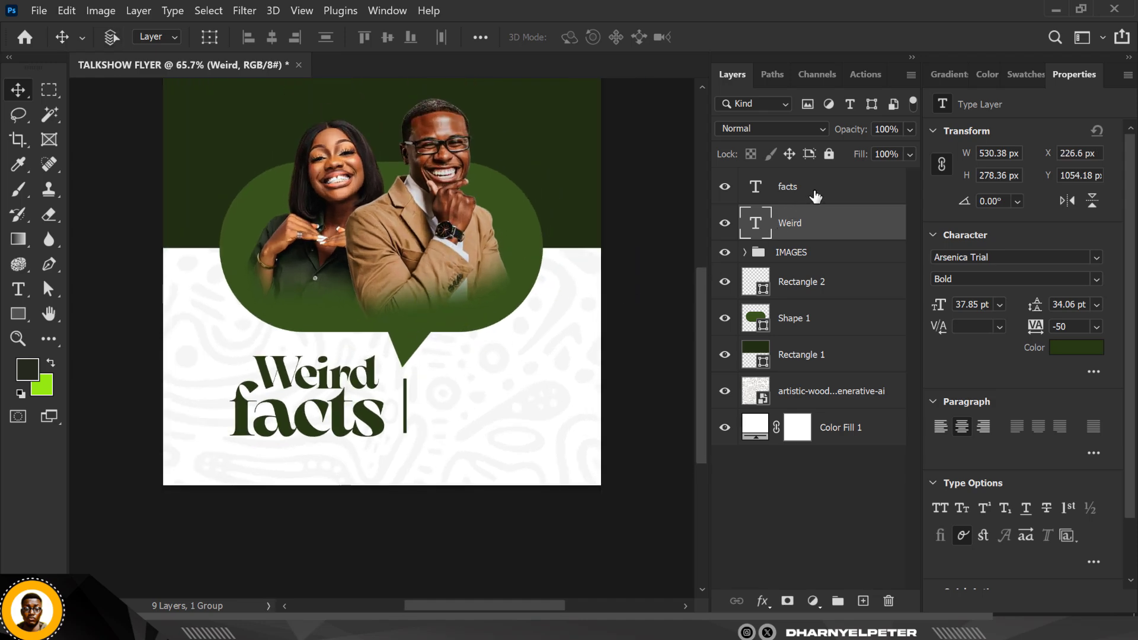
pyautogui.keyDown('shift'); pyautogui.click(825, 198); pyautogui.keyUp('shift')
pyautogui.rightClick(825, 197)
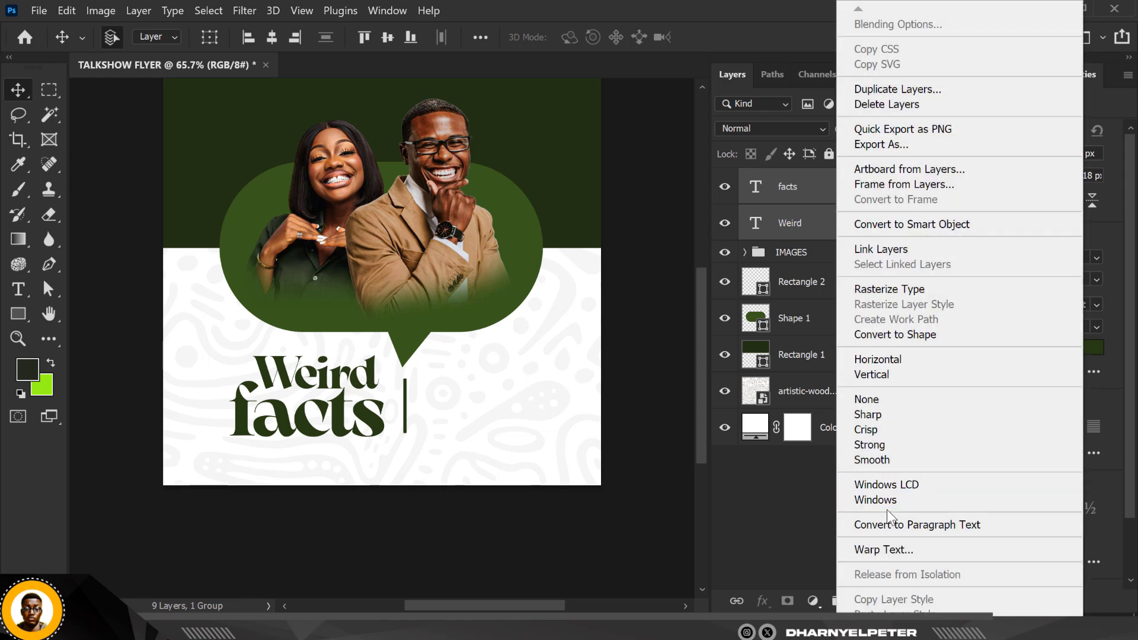
pyautogui.click(922, 336)
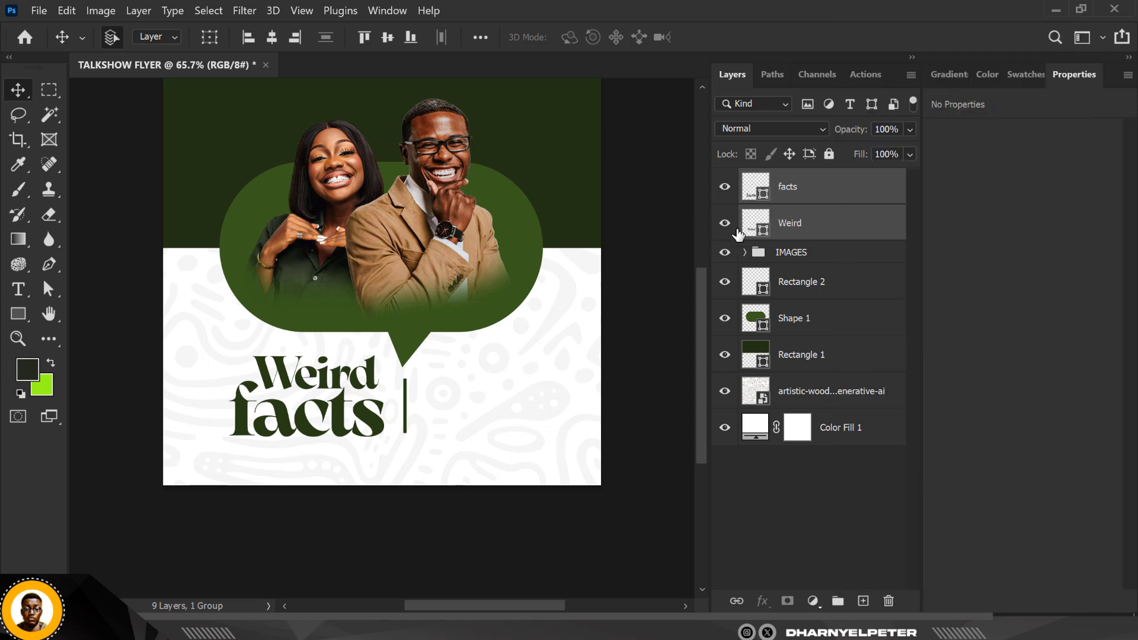
pyautogui.rightClick(845, 198)
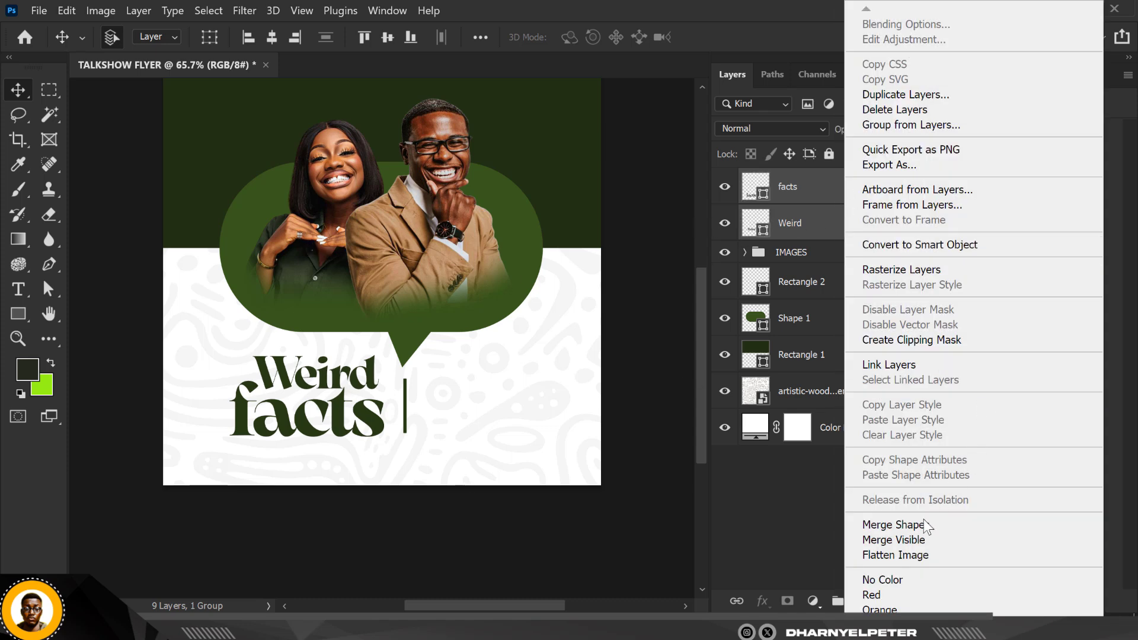
pyautogui.click(920, 525)
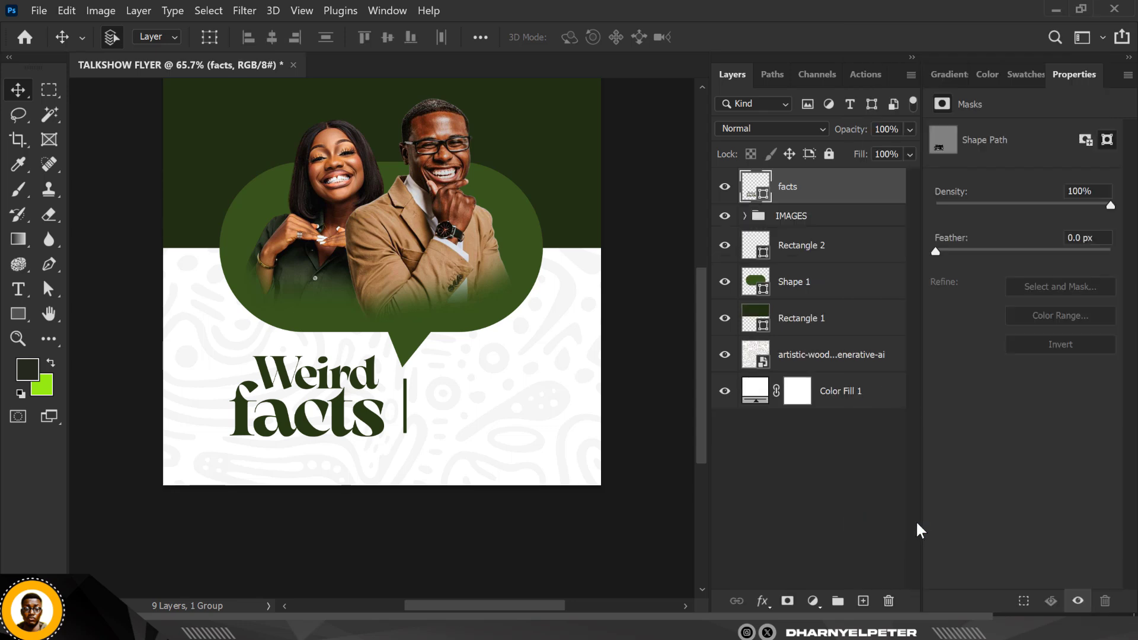
pyautogui.click(723, 190)
pyautogui.keyDown('alt'); pyautogui.scroll(-2, 388, 386); pyautogui.keyUp('alt')
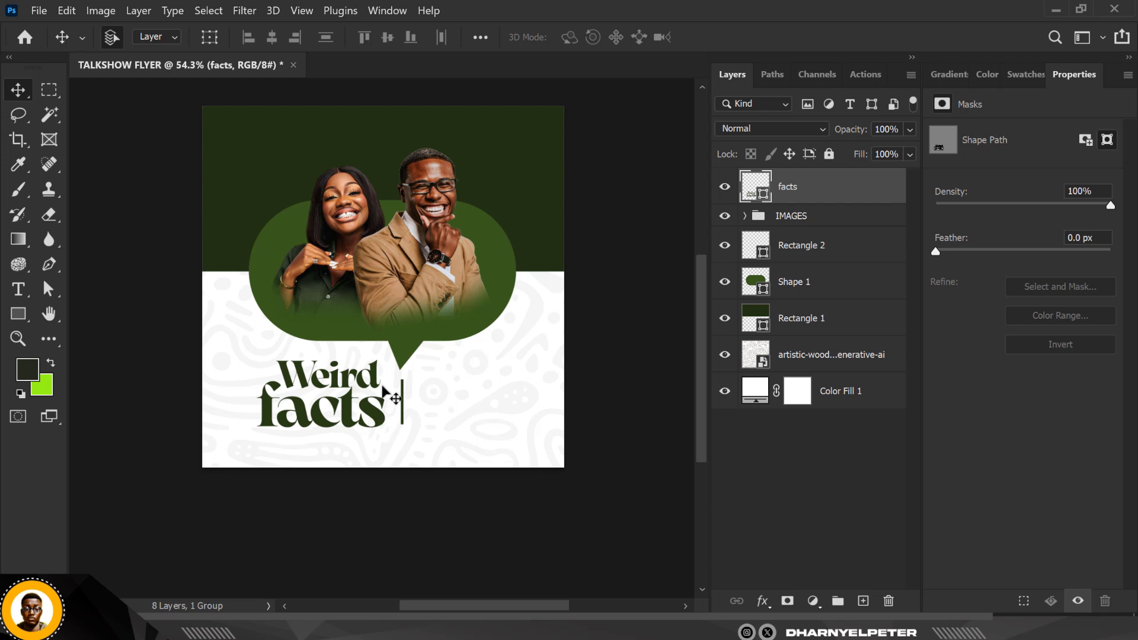
# - Duplicate the title shape onto the dark green header's upper left and place its layer directly above Rectangle 1
pyautogui.press('ctrl')
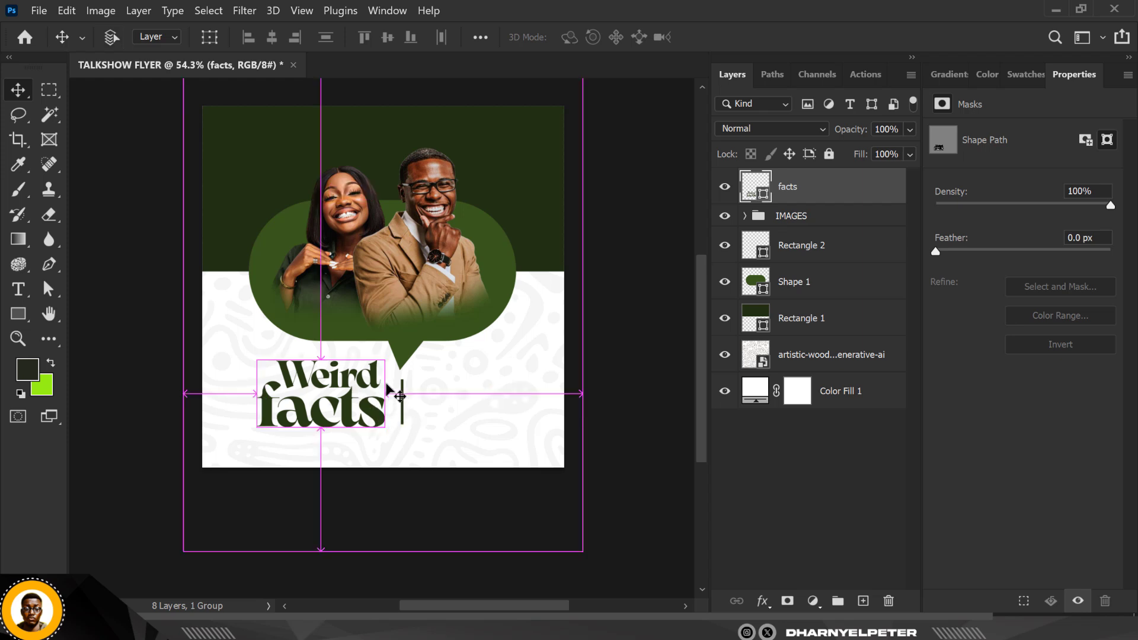
pyautogui.hotkey('ctrl', 'j')
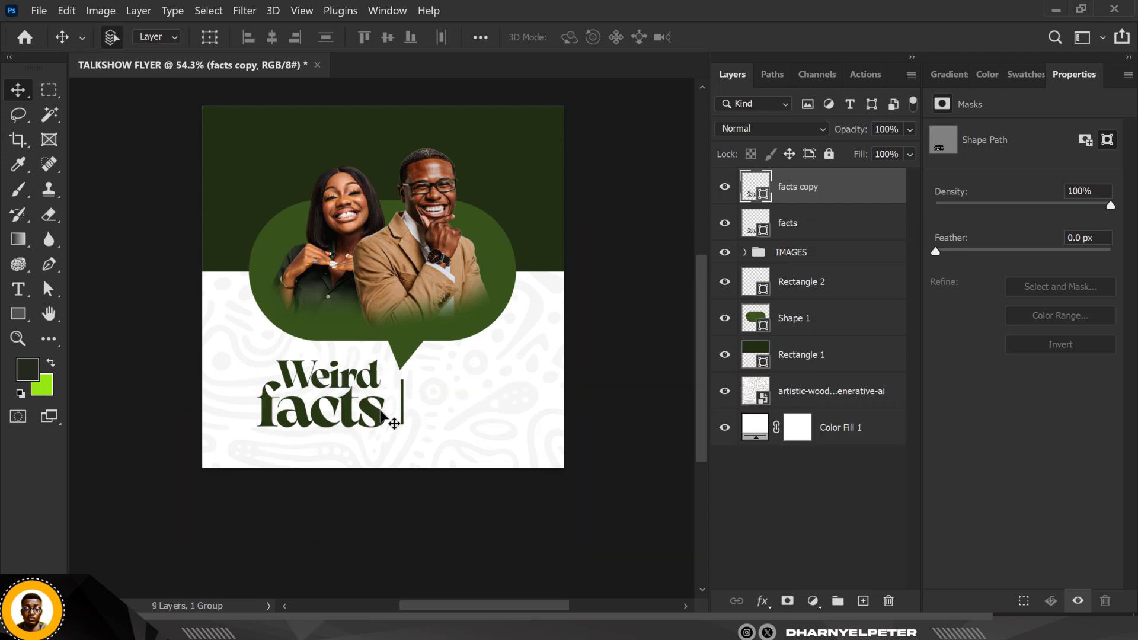
pyautogui.moveTo(379, 362); pyautogui.dragTo(339, 203)
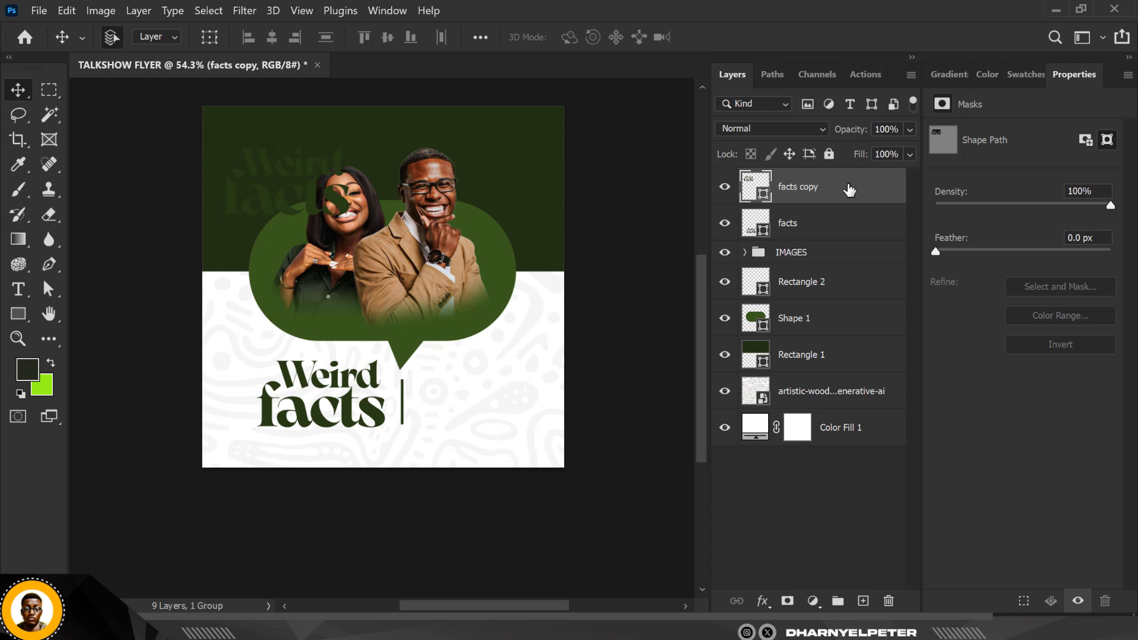
pyautogui.moveTo(850, 188); pyautogui.dragTo(853, 335)
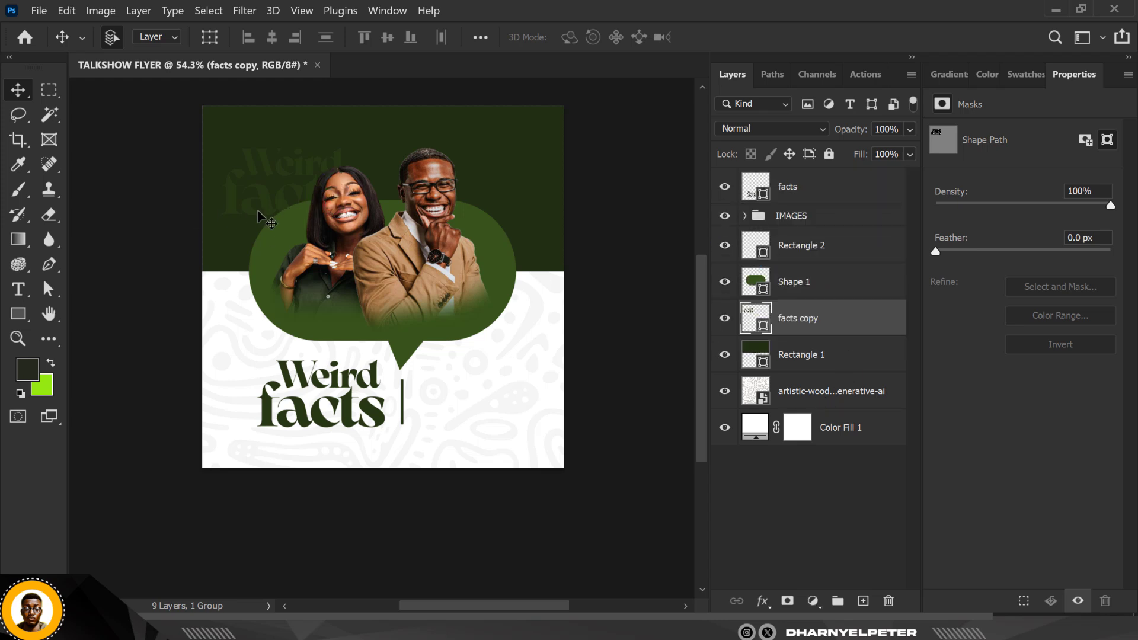
# - Rotate the title copy to about -17.9° and enlarge it to about 245% so it spills past the header's upper-left corner
pyautogui.hotkey('ctrl', 't')
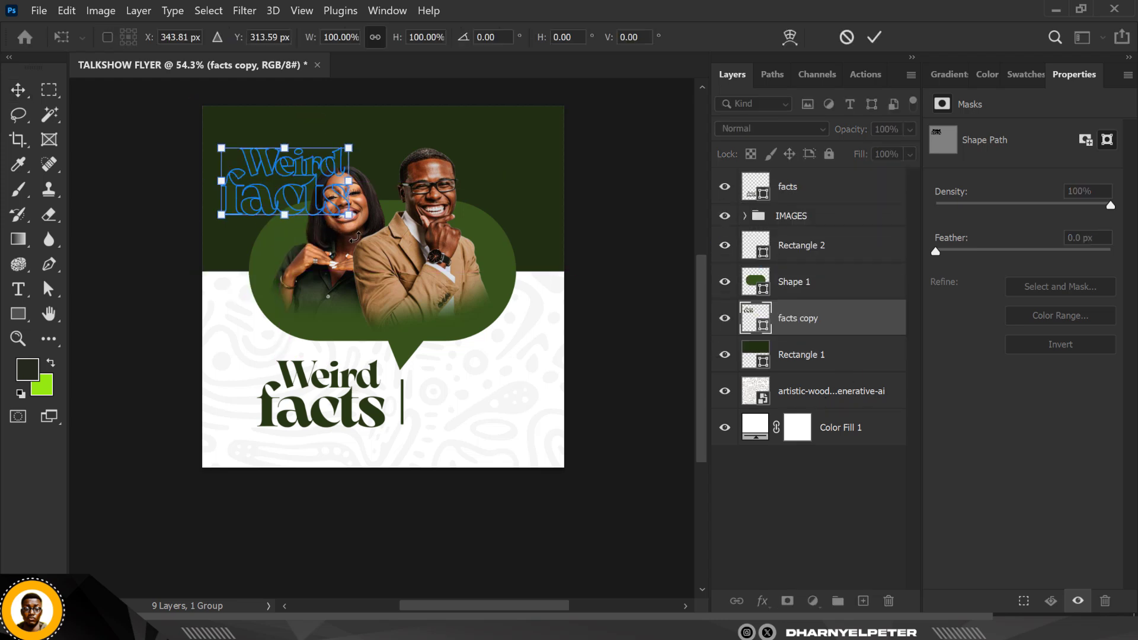
pyautogui.moveTo(365, 230); pyautogui.dragTo(373, 202)
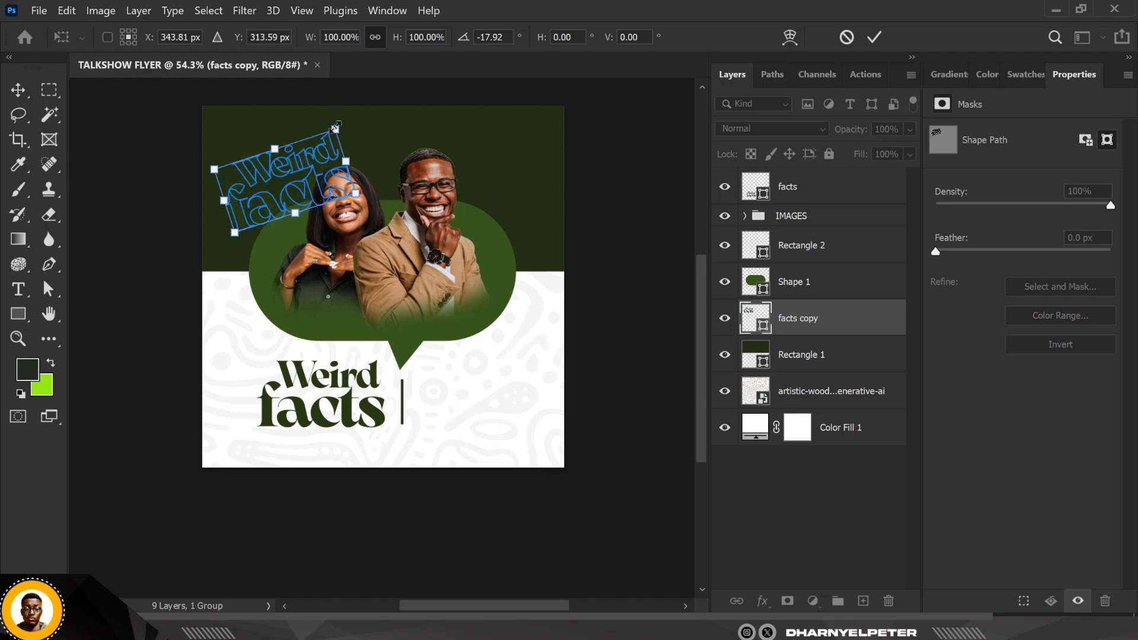
pyautogui.moveTo(335, 128); pyautogui.dragTo(408, 105)
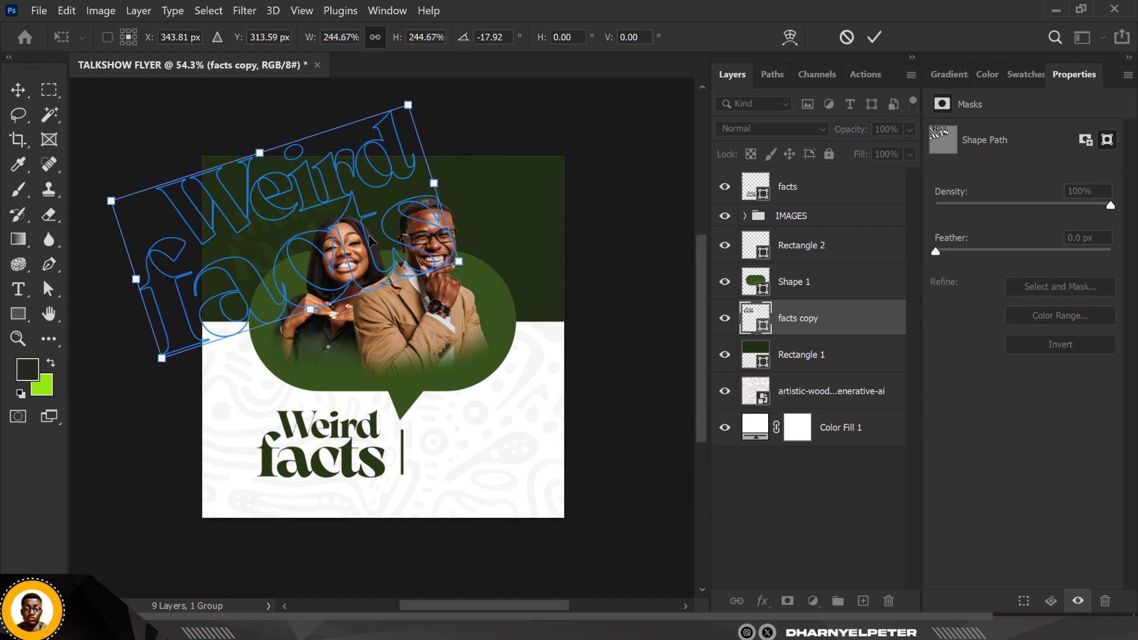
pyautogui.press('Return')
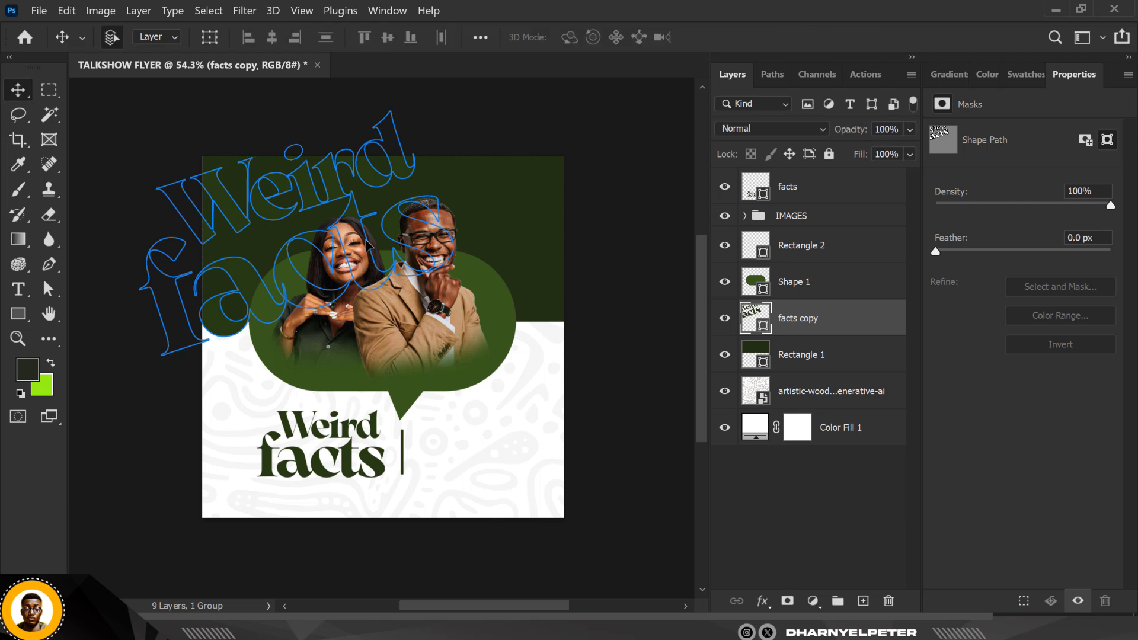
pyautogui.click(483, 89)
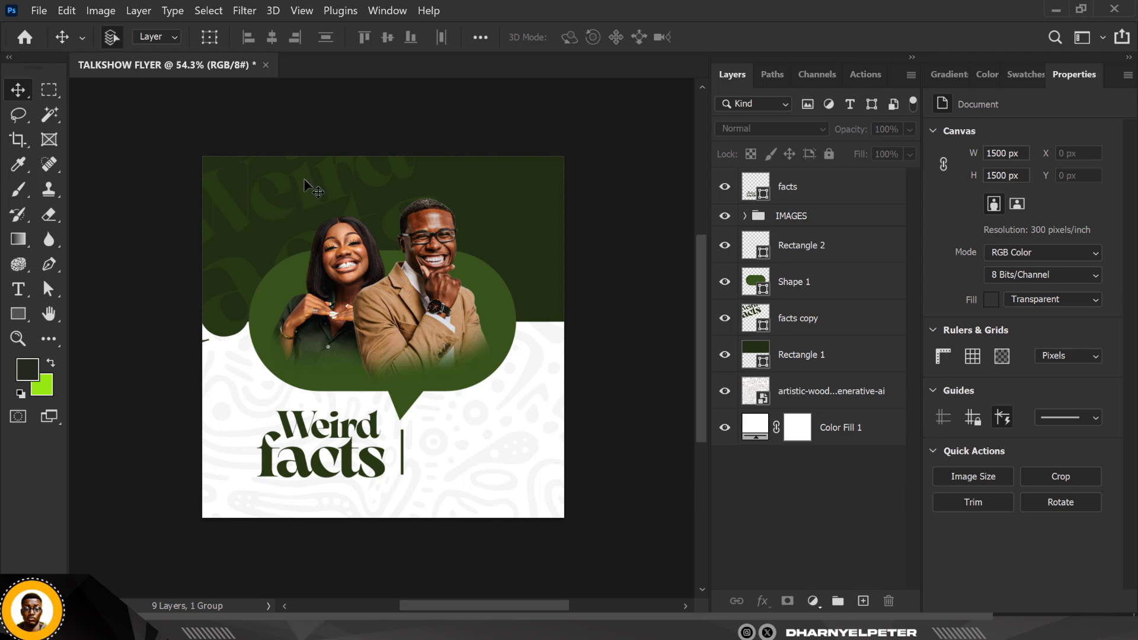
# - Duplicate the enlarged title lettering and place the second copy across the right side of the dark green header
pyautogui.moveTo(306, 184); pyautogui.dragTo(462, 228)
pyautogui.hotkey('ctrl', 'z')
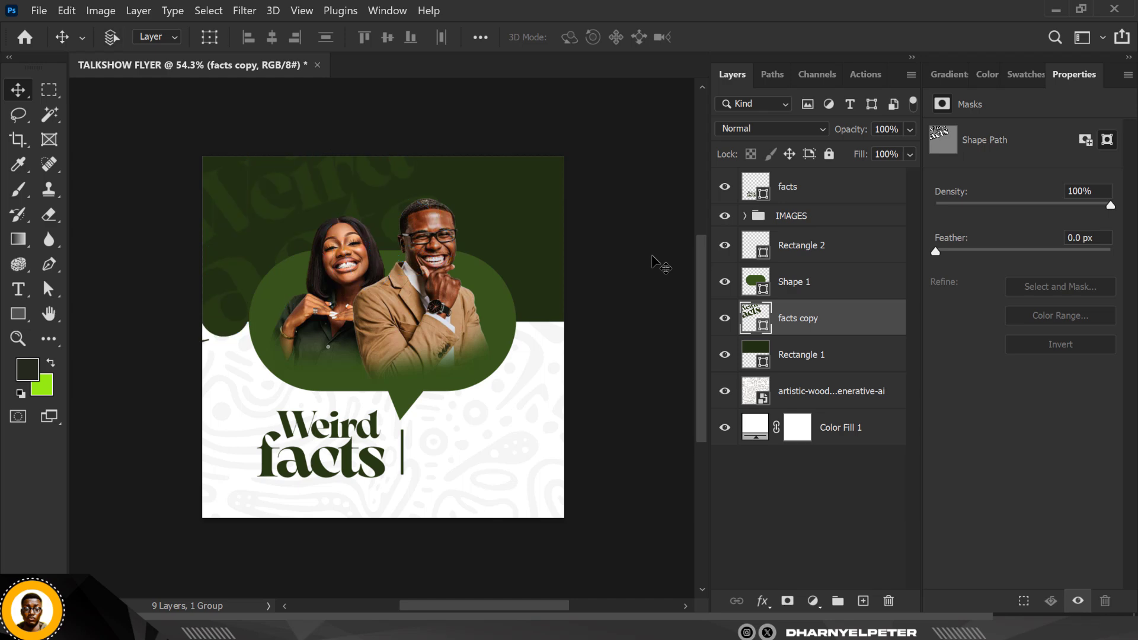
pyautogui.hotkey('ctrl', 'j')
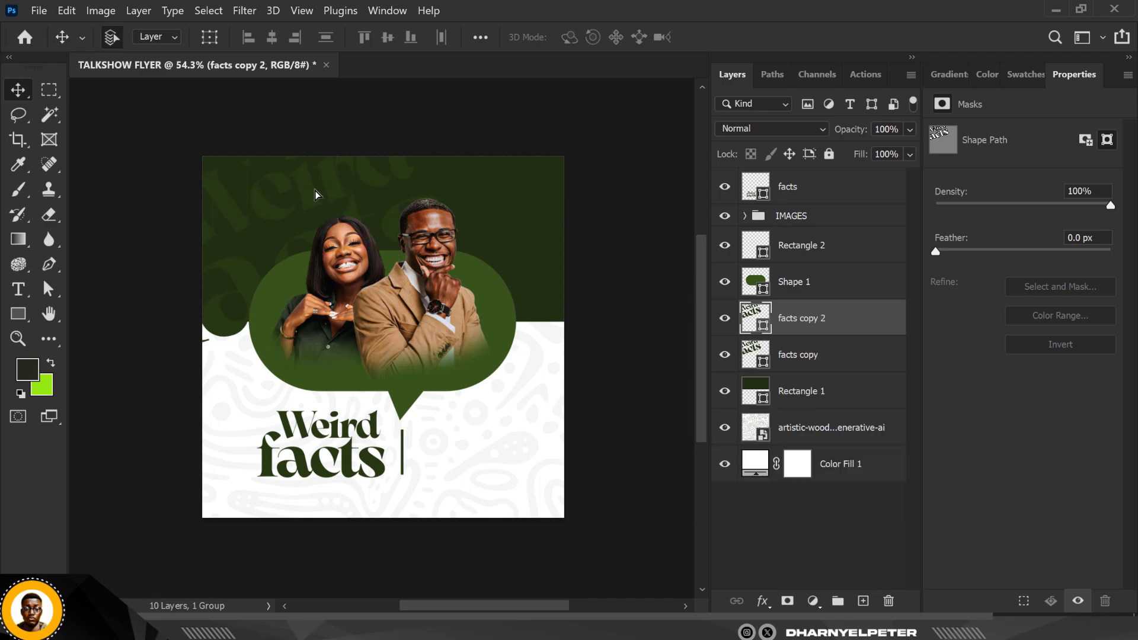
pyautogui.moveTo(315, 191); pyautogui.dragTo(574, 166)
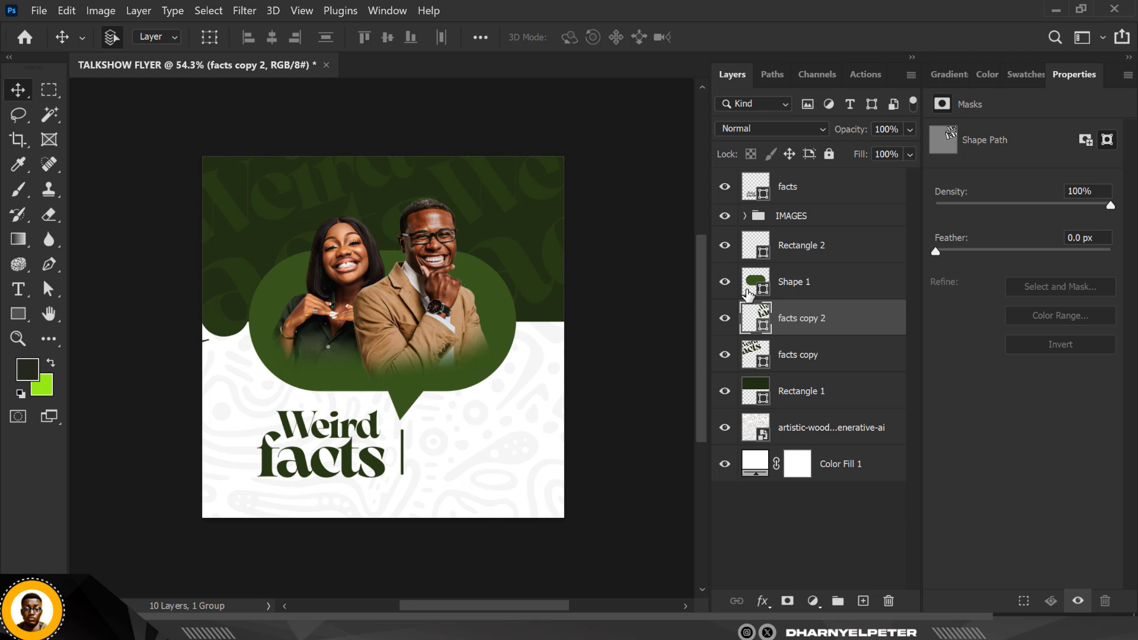
# - Merge the two enlarged title copies into a single shape layer
pyautogui.keyDown('shift'); pyautogui.click(863, 355); pyautogui.keyUp('shift')
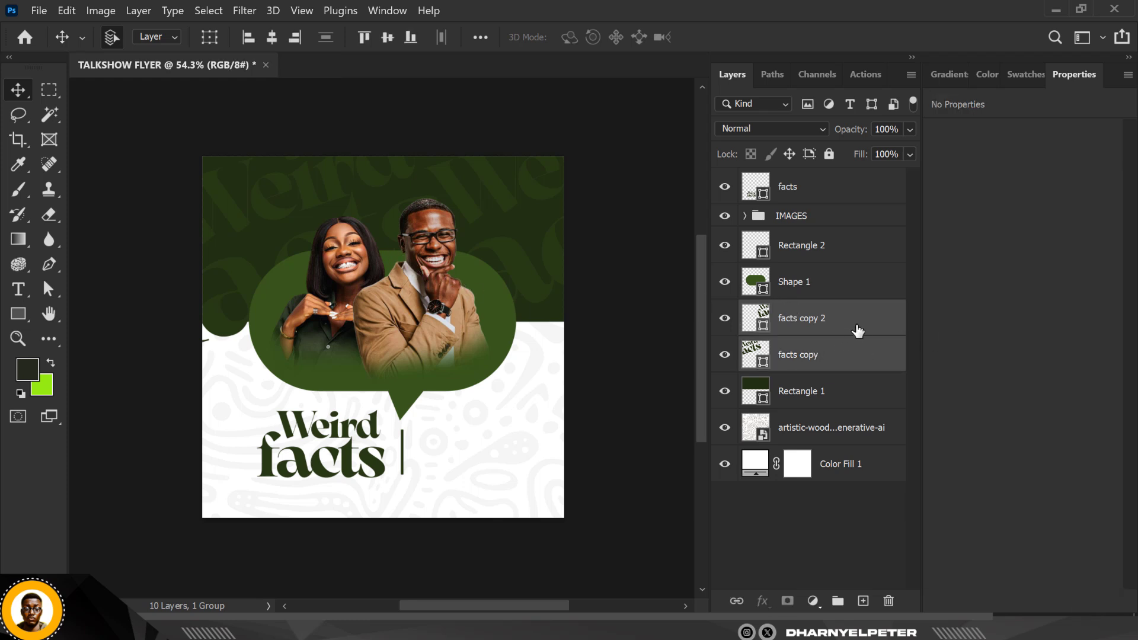
pyautogui.rightClick(858, 330)
pyautogui.click(940, 521)
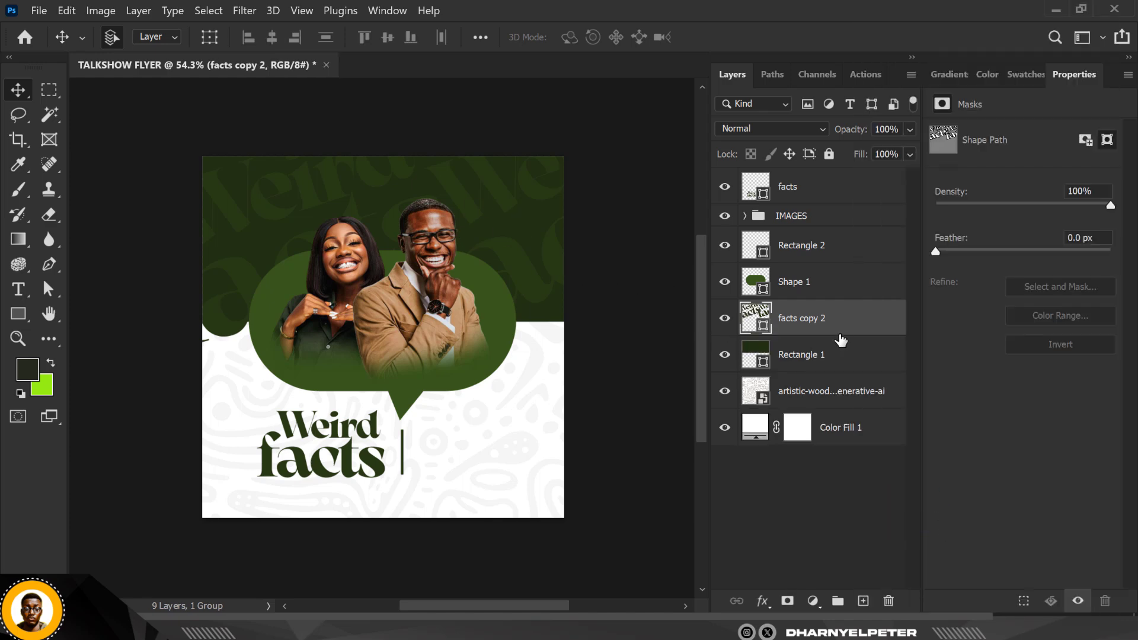
# - Clip the merged background lettering to the dark green header rectangle with a clipping mask
pyautogui.rightClick(875, 331)
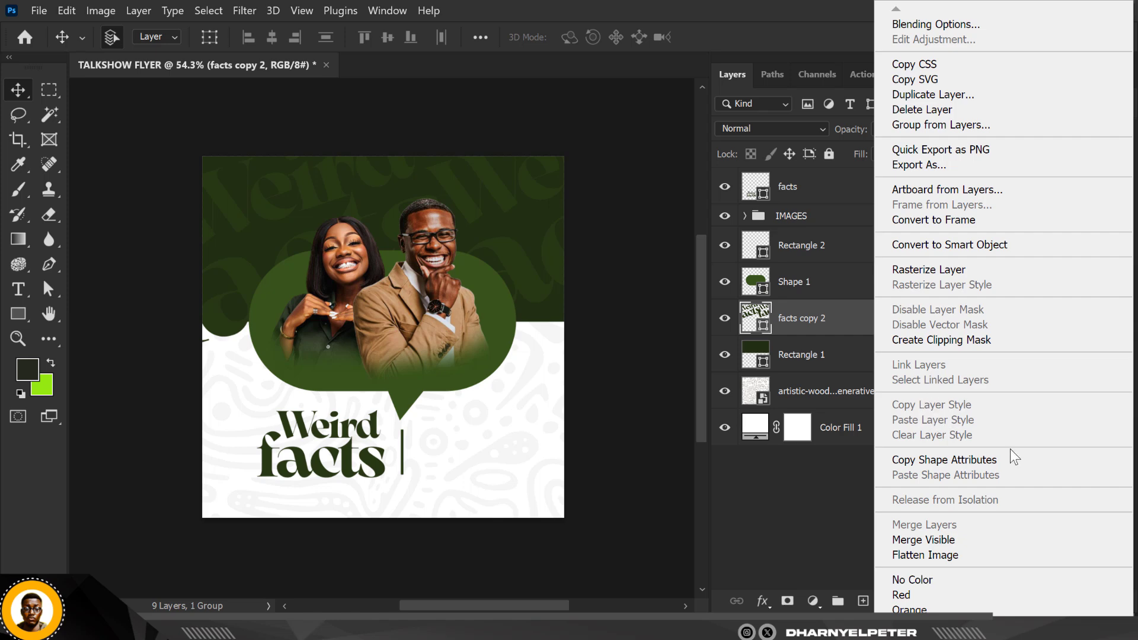
pyautogui.click(934, 342)
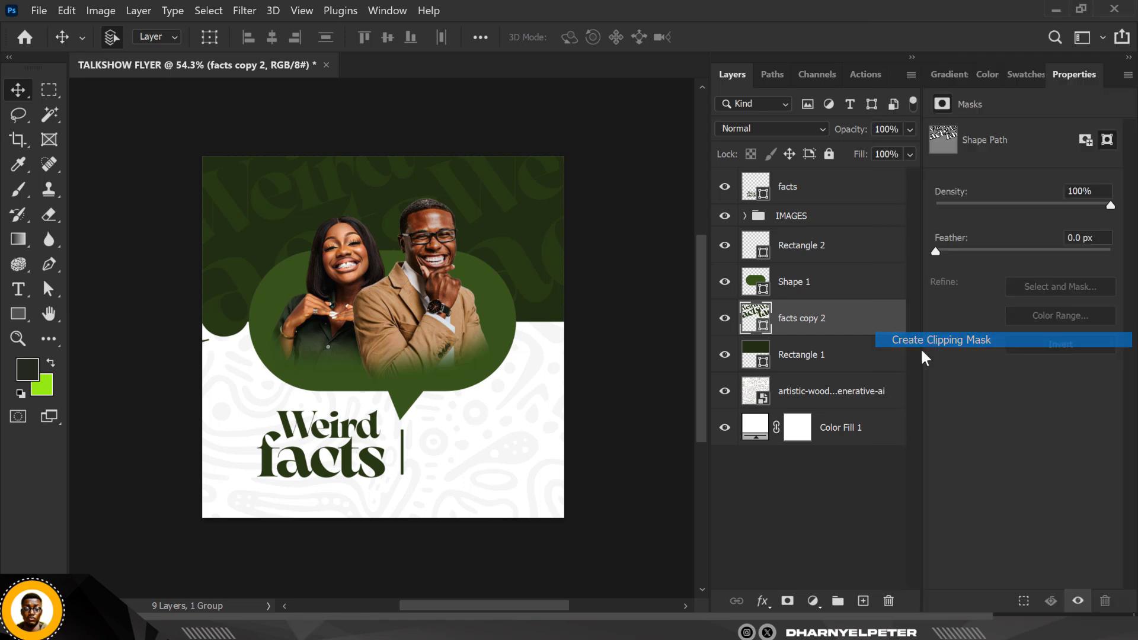
pyautogui.click(725, 354)
pyautogui.click(725, 354)
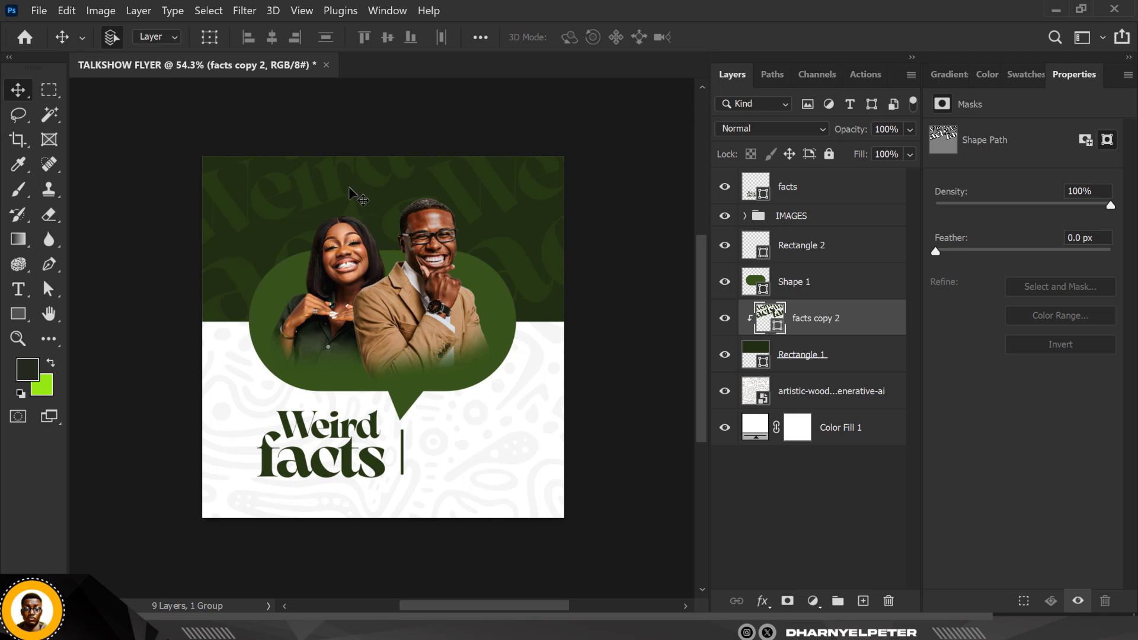
pyautogui.scroll(1, 385, 469)
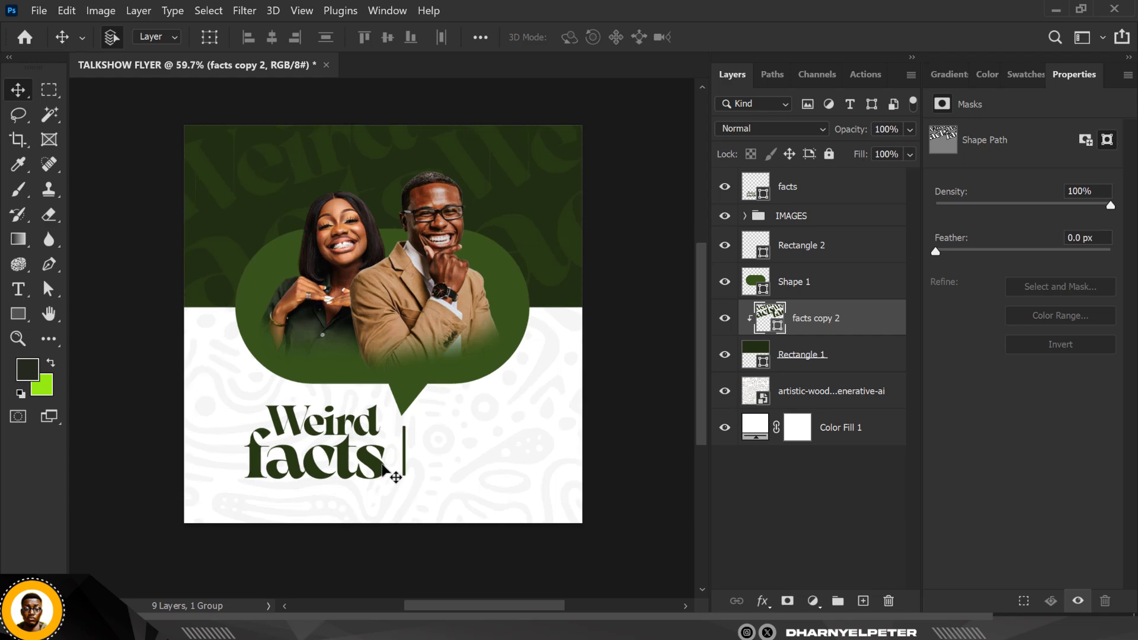
pyautogui.scroll(2, 383, 467)
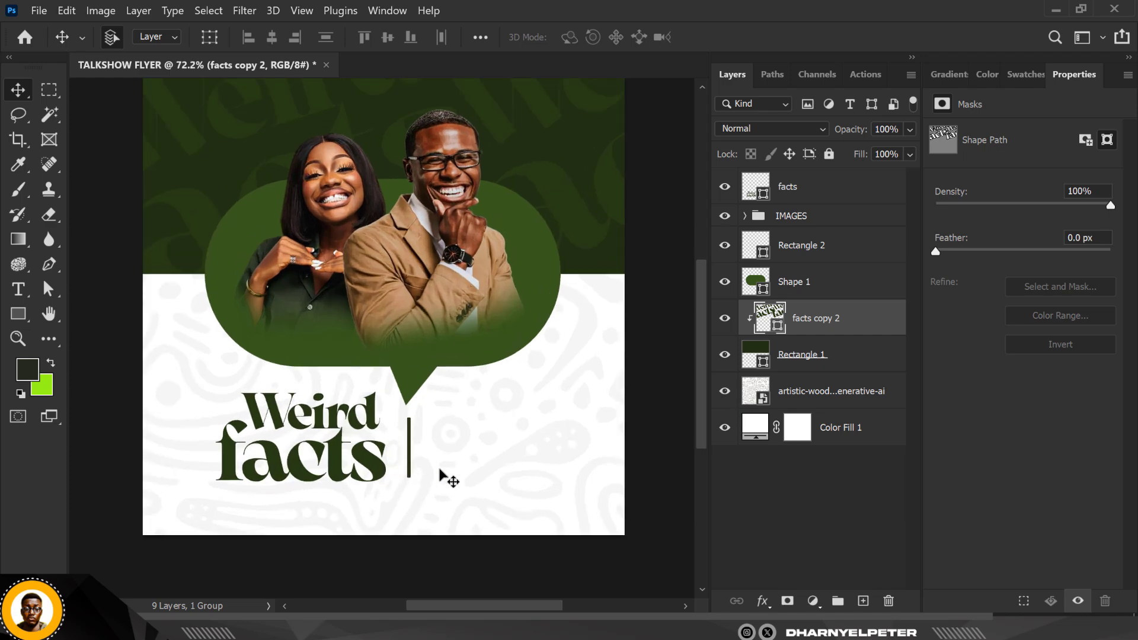
# - Add the text "FRIDAYS" in Akira Expanded Super Bold, 8 pt, to the right of the vertical divider beside the title
pyautogui.scroll(1, 440, 474)
pyautogui.scroll(-2, 388, 407)
pyautogui.scroll(1, 392, 394)
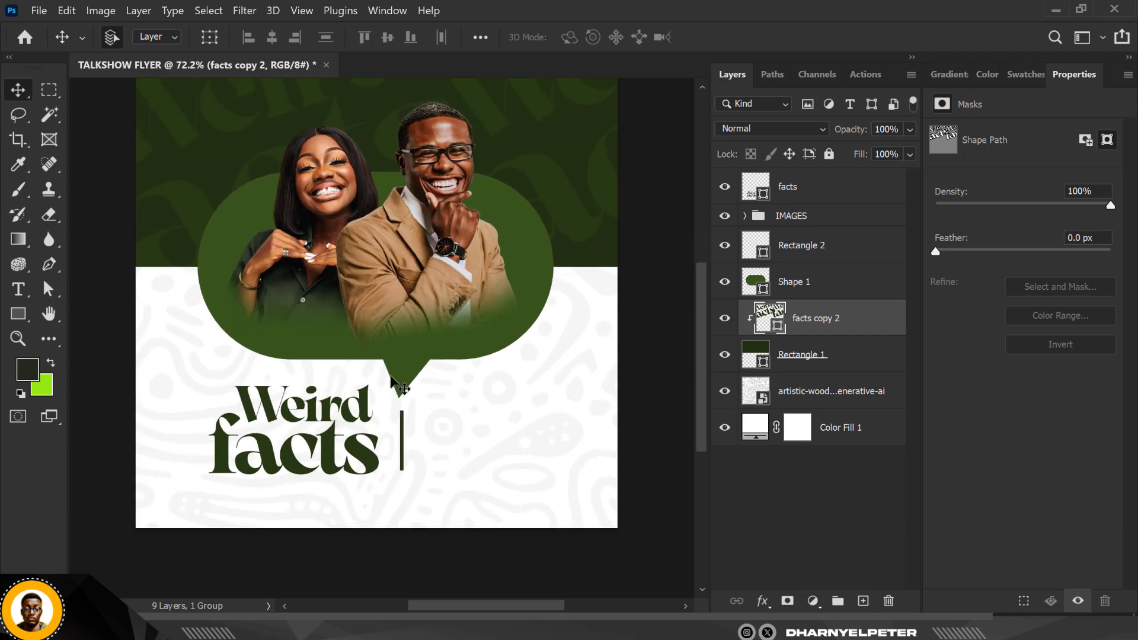
pyautogui.click(19, 289)
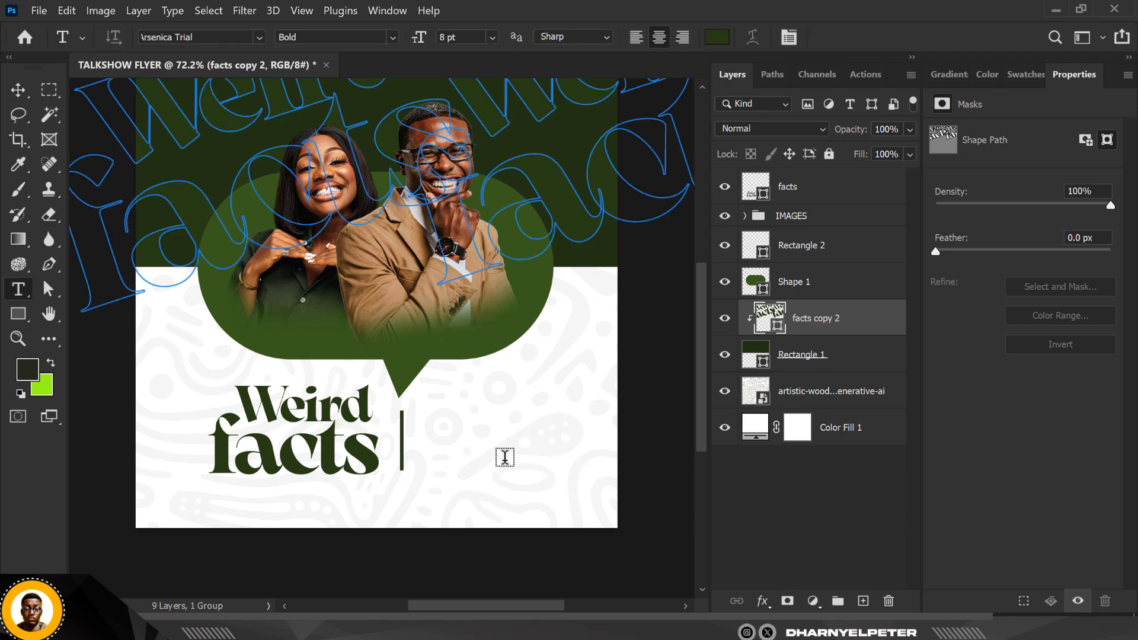
pyautogui.click(437, 428)
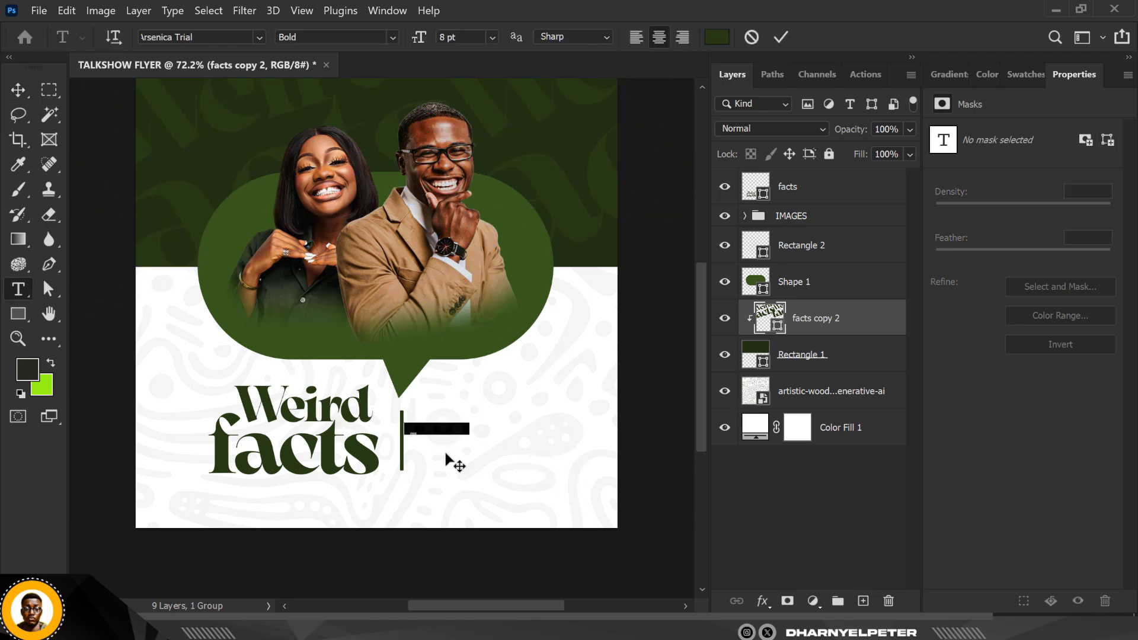
pyautogui.click(1097, 258)
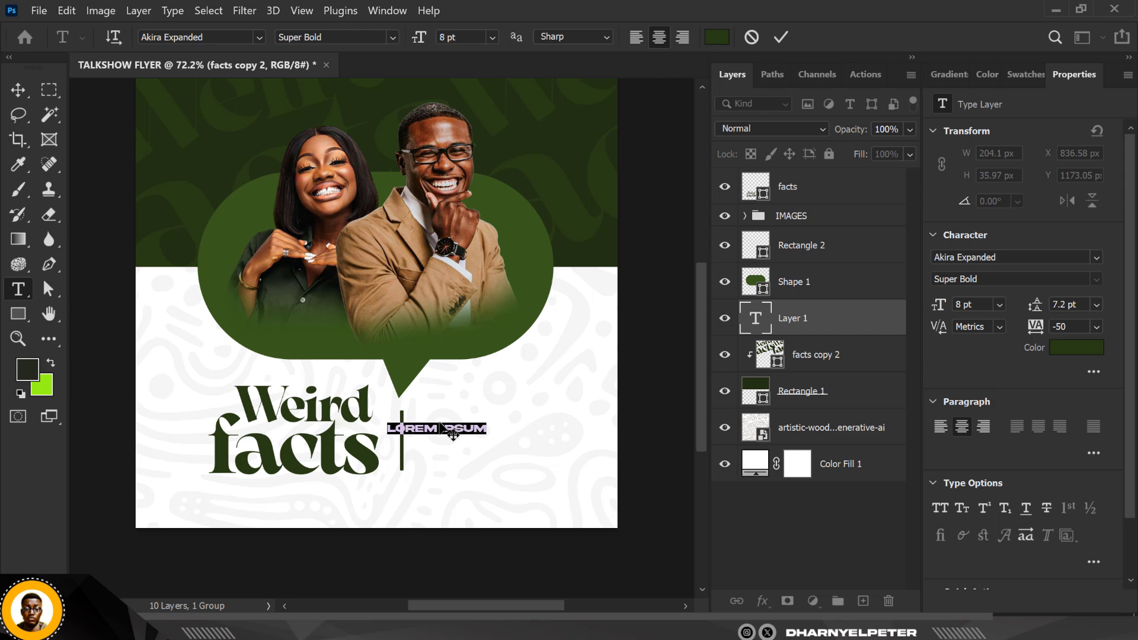
pyautogui.write('EP')
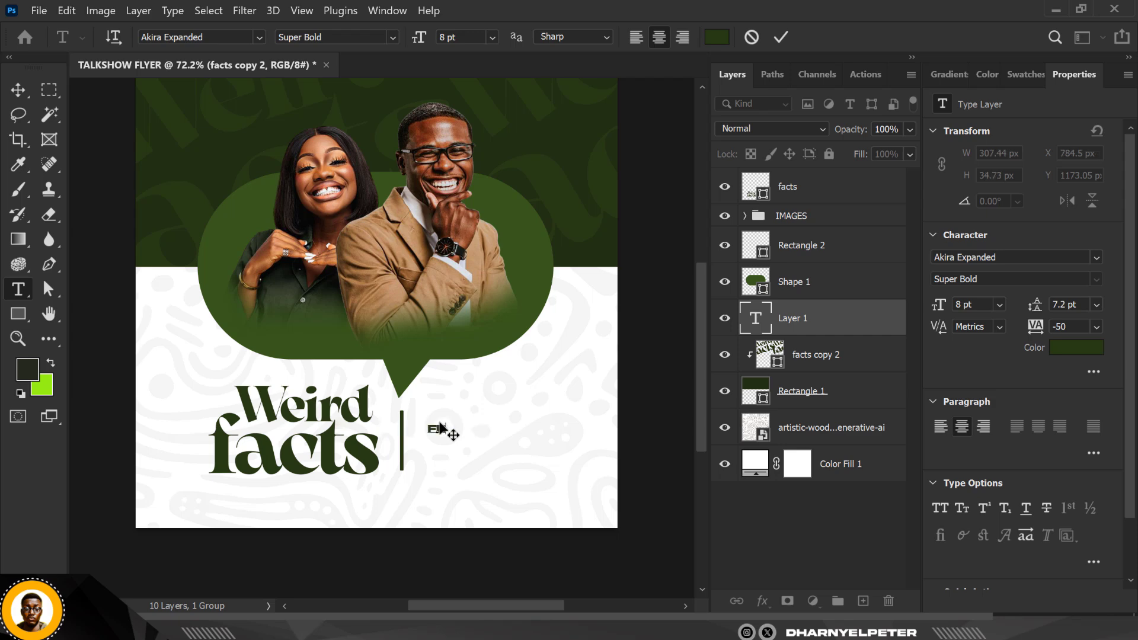
pyautogui.write('IDAYS')
pyautogui.hotkey('ctrl', 'Return')
pyautogui.press('v')
# - Shorten the vertical divider beside the title from its upper end to a height of about 119 px
pyautogui.scroll(5, 471, 435)
pyautogui.click(310, 446)
pyautogui.hotkey('ctrl', 't')
pyautogui.scroll(4, 310, 384)
pyautogui.moveTo(310, 368); pyautogui.dragTo(310, 414)
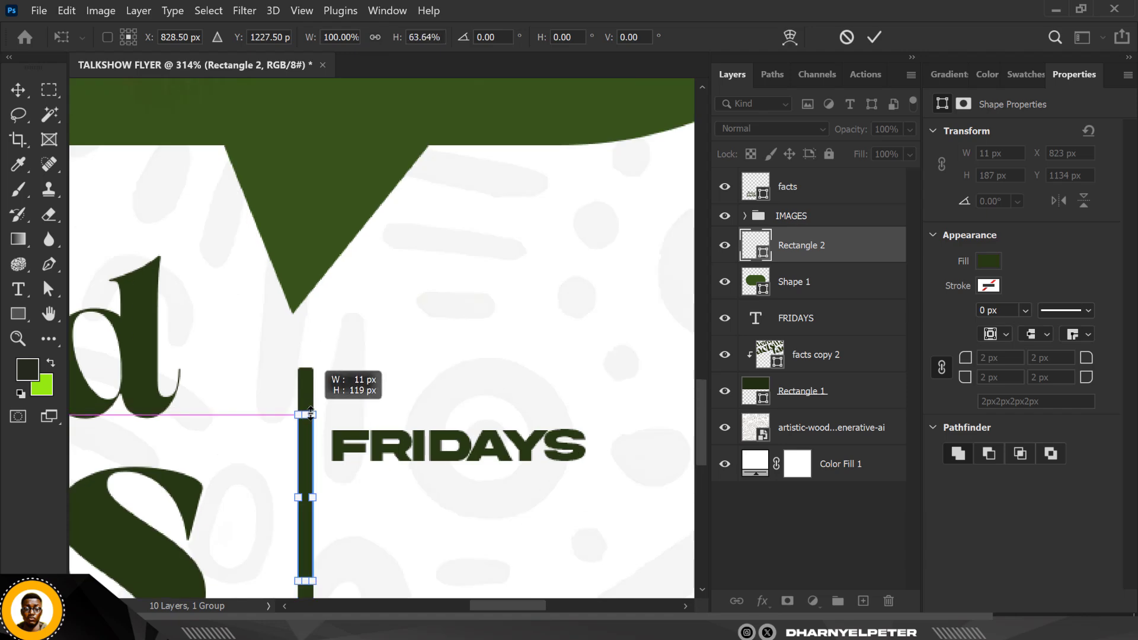
pyautogui.press('Return')
# - Move the "FRIDAYS" text up and away from the divider, and place a copy of it below reading "10PM"
pyautogui.click(369, 445)
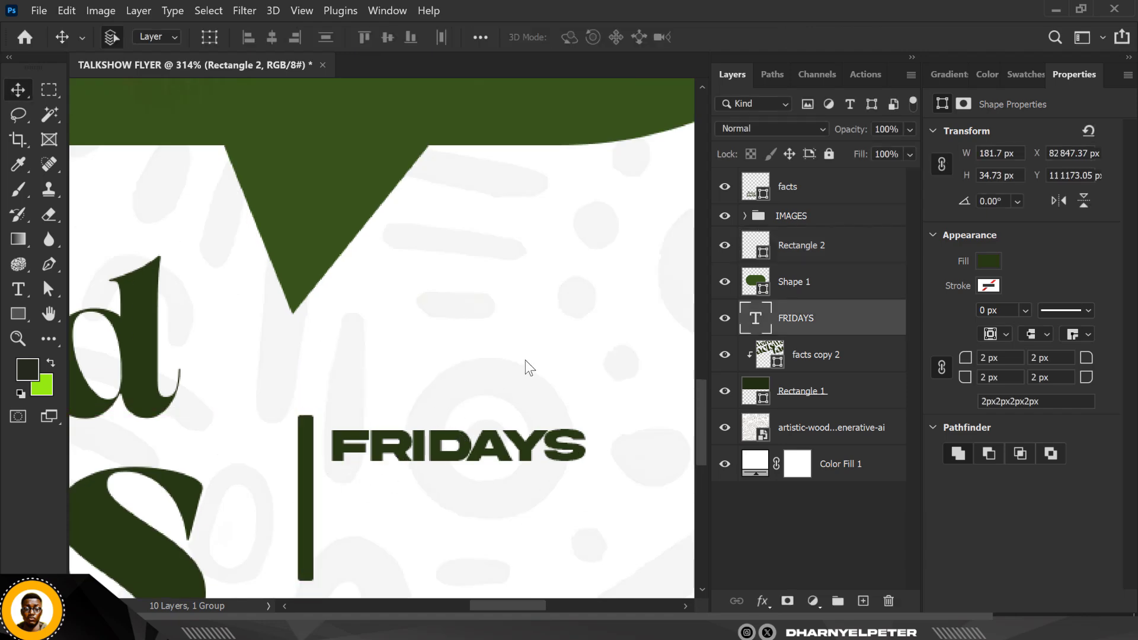
pyautogui.scroll(-4, 457, 408)
pyautogui.click(403, 439)
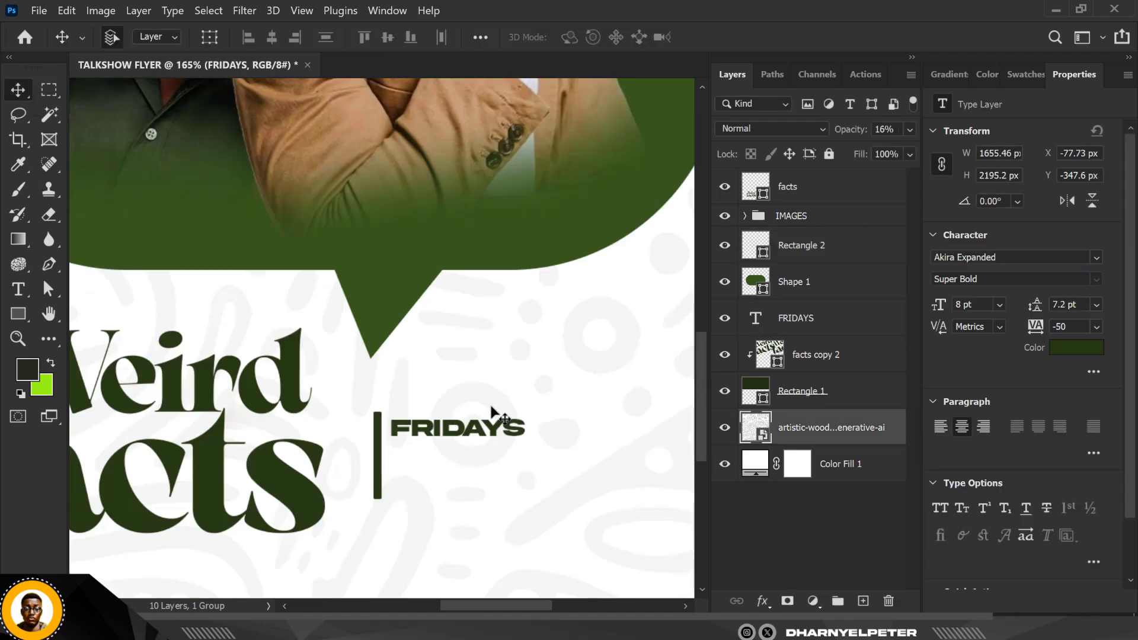
pyautogui.click(481, 429)
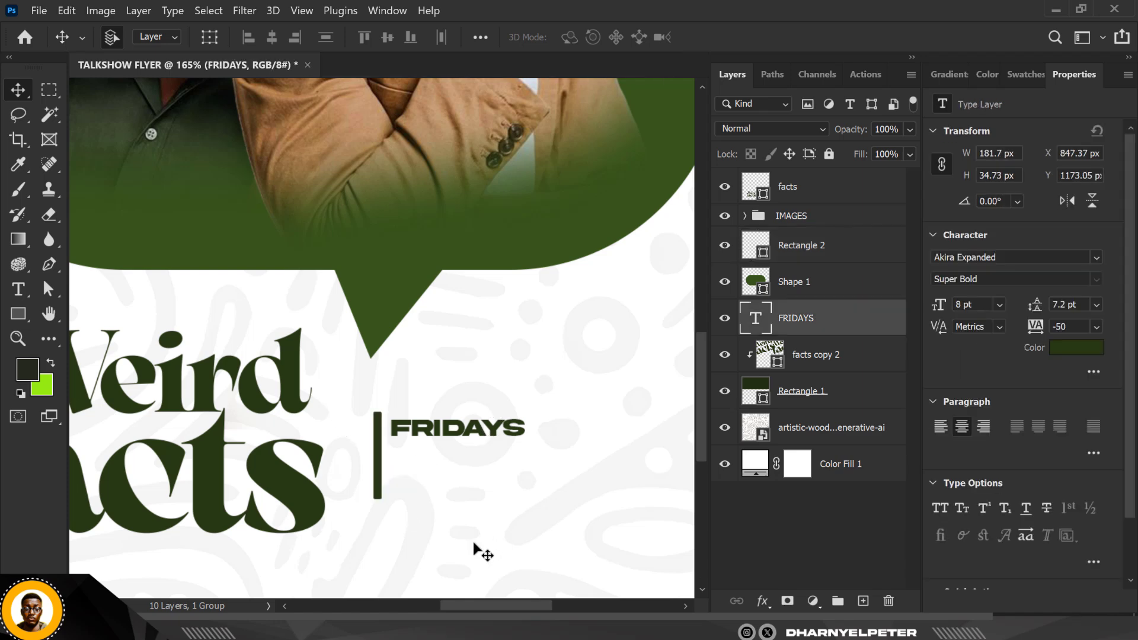
pyautogui.moveTo(428, 444); pyautogui.dragTo(473, 413)
pyautogui.doubleClick(472, 412)
pyautogui.write('10PM')
pyautogui.click(591, 403)
# - Enlarge the "10PM" text to about 13.14 pt and position it just beneath "FRIDAYS" with a small gap
pyautogui.hotkey('ctrl', 't')
pyautogui.moveTo(540, 422); pyautogui.dragTo(568, 444)
pyautogui.press('Return')
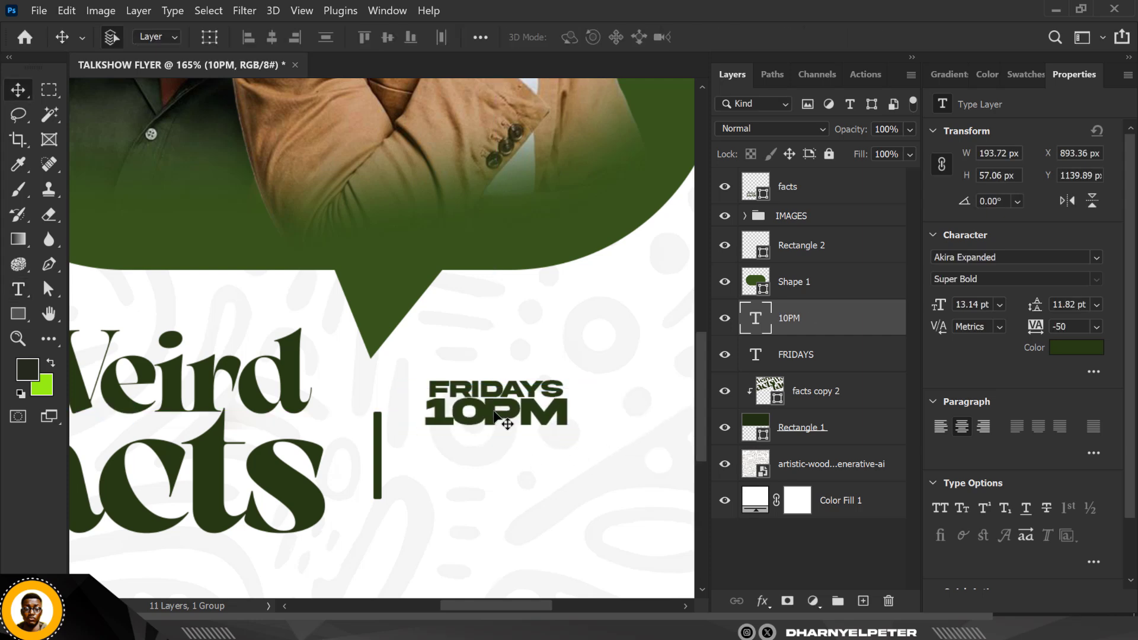
pyautogui.scroll(5, 486, 422)
pyautogui.moveTo(497, 376); pyautogui.dragTo(446, 387)
pyautogui.scroll(-4, 435, 355)
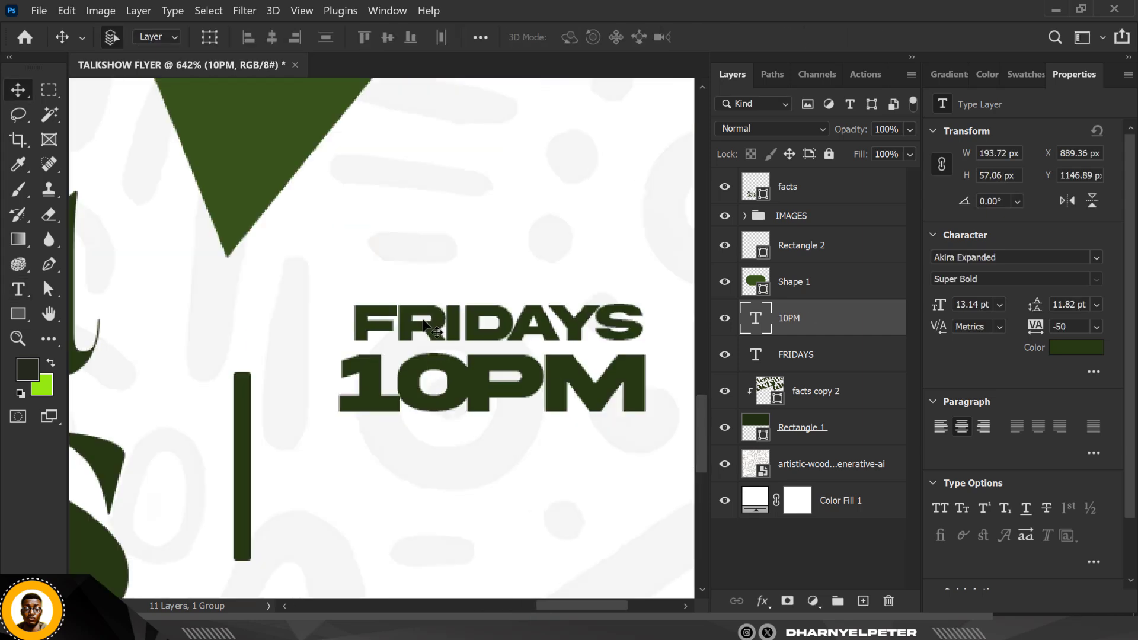
# - Add a two-line text "ALL FRIDAYS IN NOVEMBER" in Montserrat SemiBold, 8 pt, in the white area below "10PM"
pyautogui.click(19, 290)
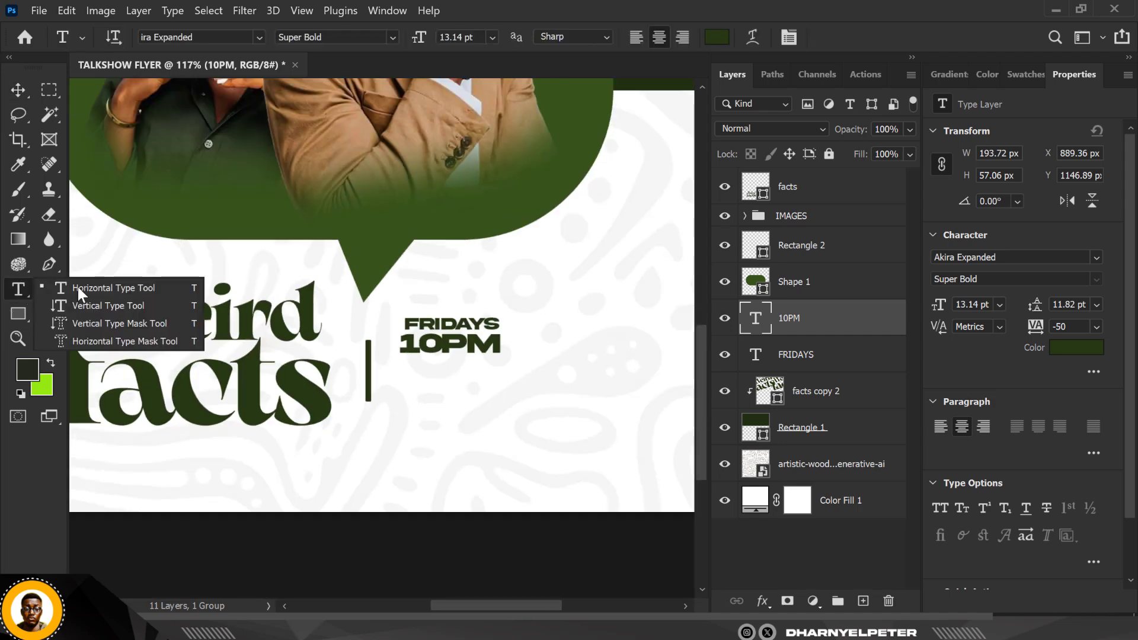
pyautogui.click(77, 289)
pyautogui.click(458, 398)
pyautogui.click(1096, 257)
pyautogui.click(735, 346)
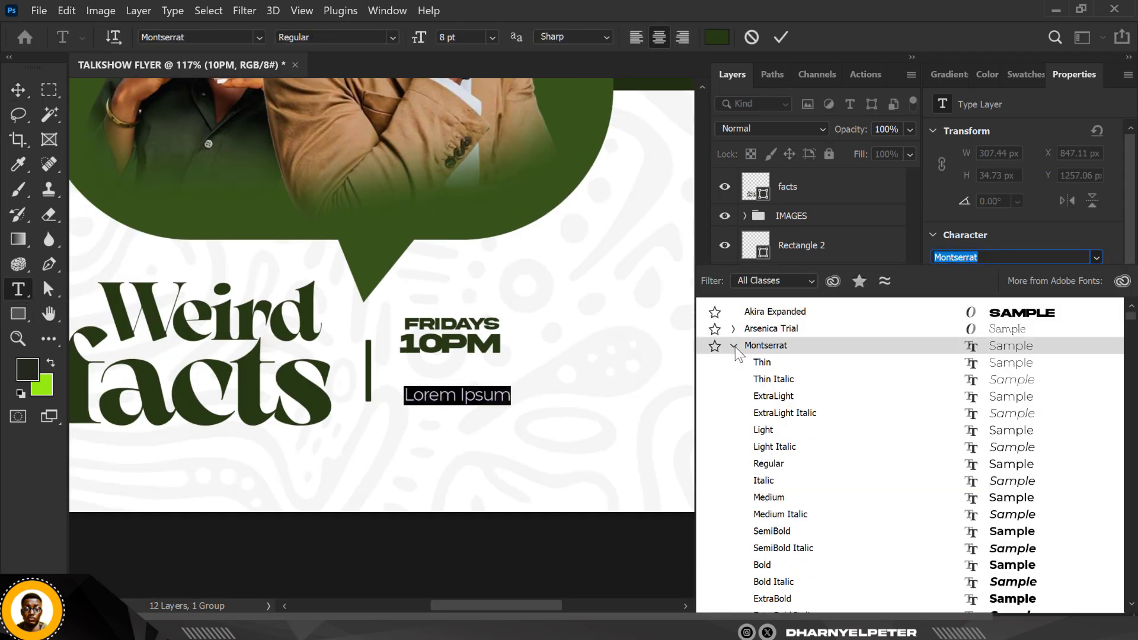
pyautogui.click(776, 515)
pyautogui.write('ALL FRIDAYS')
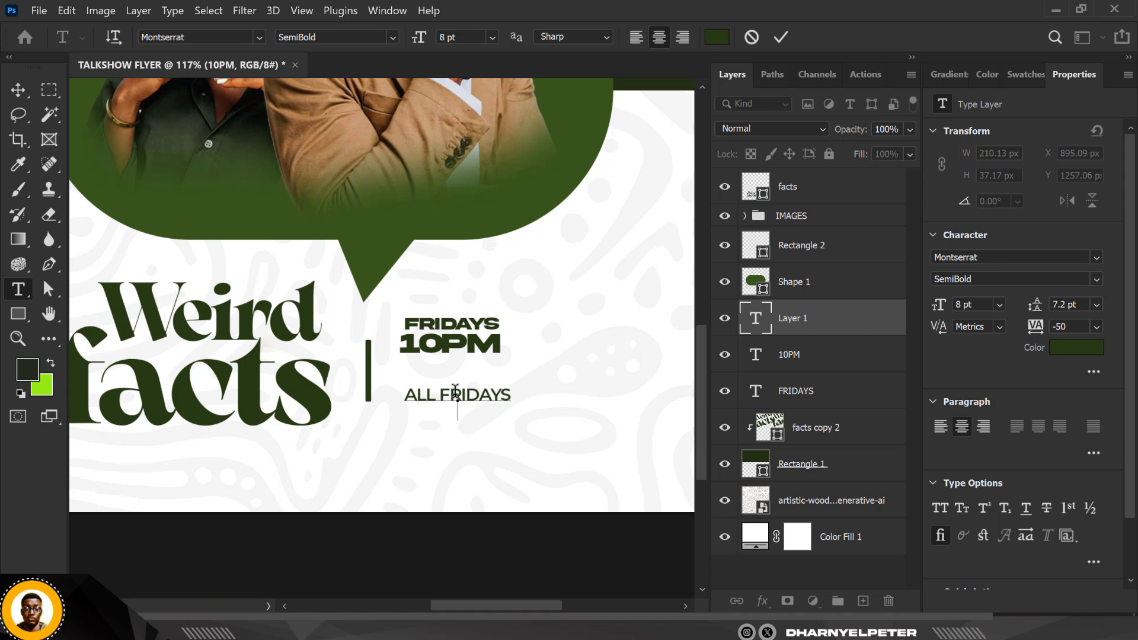
pyautogui.press('Return')
pyautogui.write('IN NOVEMBER')
pyautogui.click(18, 90)
# - Move the "ALL FRIDAYS IN NOVEMBER" text up so it sits directly beneath "10PM"
pyautogui.scroll(3, 463, 398)
pyautogui.scroll(5, 467, 401)
pyautogui.moveTo(467, 399); pyautogui.dragTo(455, 339)
# - Transform the three schedule text layers together to about 269 px wide and shift them farther right of the divider
pyautogui.keyDown('shift'); pyautogui.click(834, 394); pyautogui.keyUp('shift')
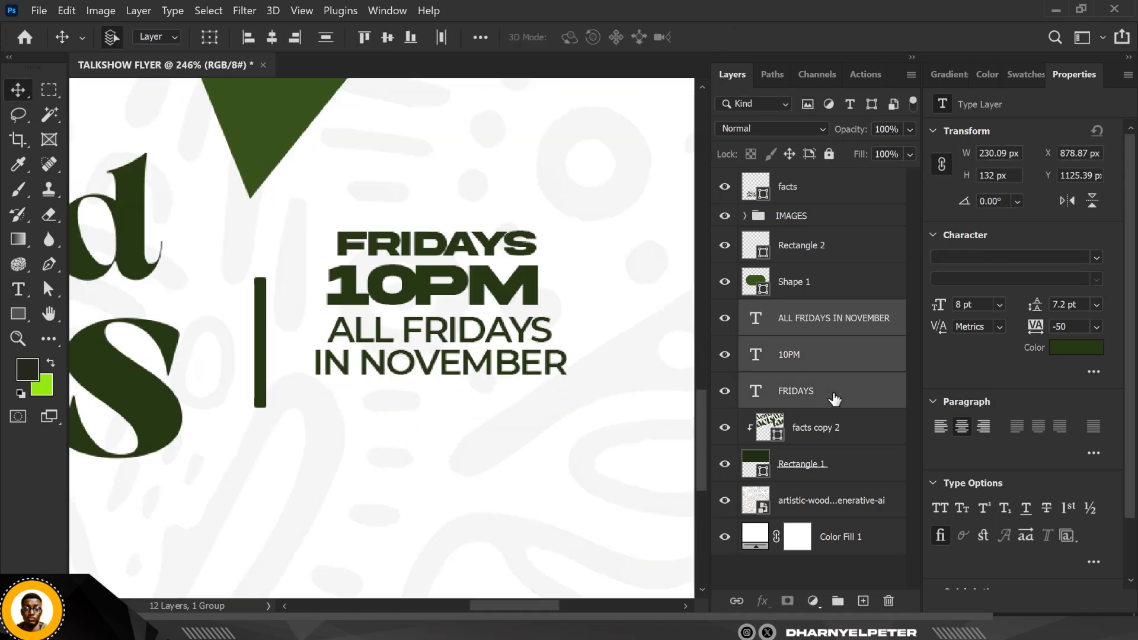
pyautogui.hotkey('ctrl', 't')
pyautogui.moveTo(455, 290); pyautogui.dragTo(497, 307)
pyautogui.scroll(-12, 466, 293)
pyautogui.scroll(-4, 465, 292)
pyautogui.scroll(9, 499, 316)
pyautogui.press('Return')
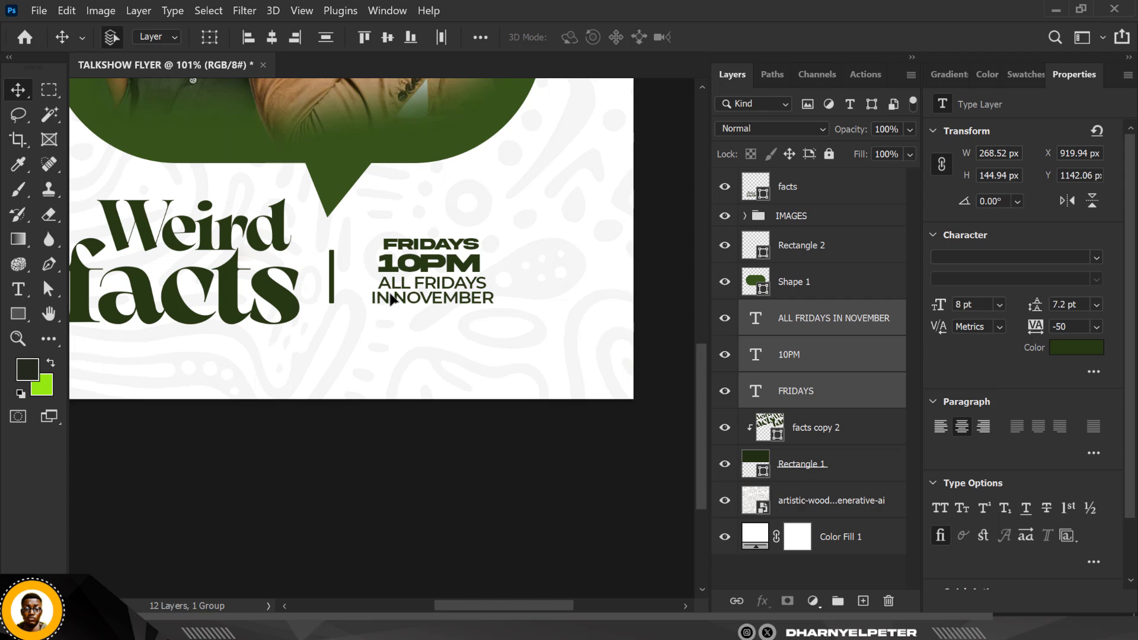
# - Nudge the three schedule text layers down by about 20 px to line up with the divider
pyautogui.scroll(-6, 518, 320)
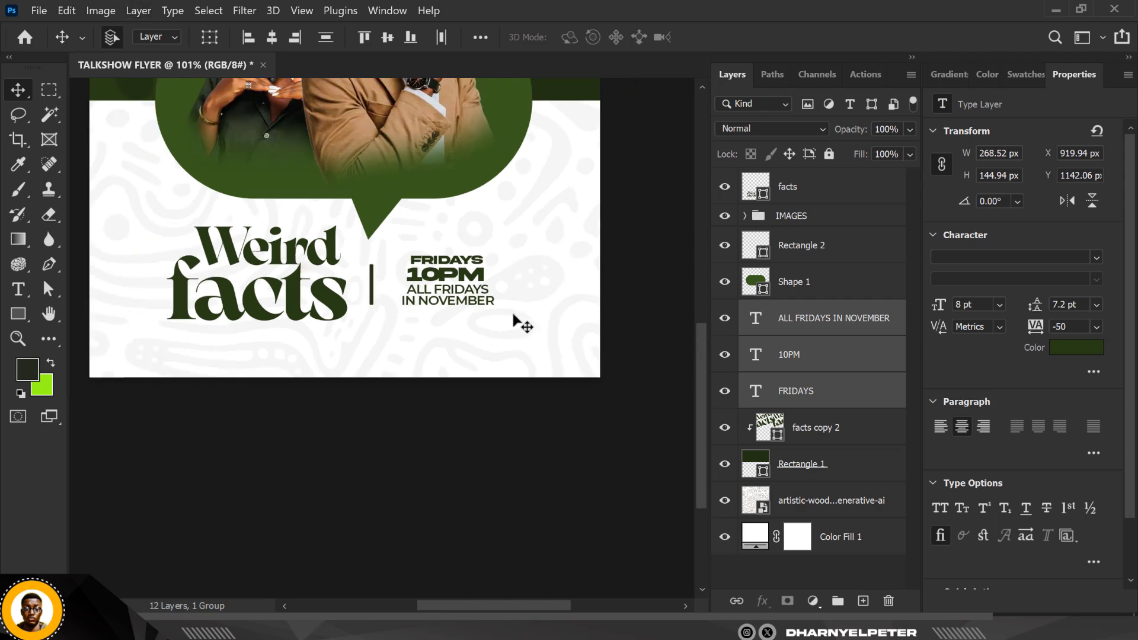
pyautogui.hotkey('shift', 'Down')
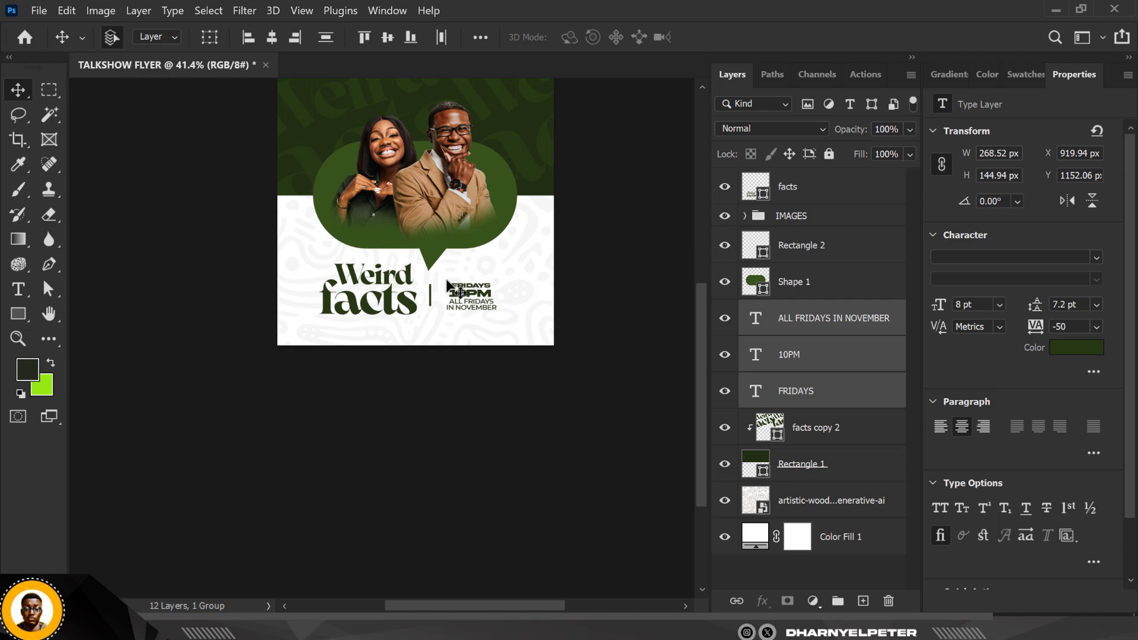
pyautogui.scroll(-3, 449, 285)
pyautogui.scroll(5, 432, 243)
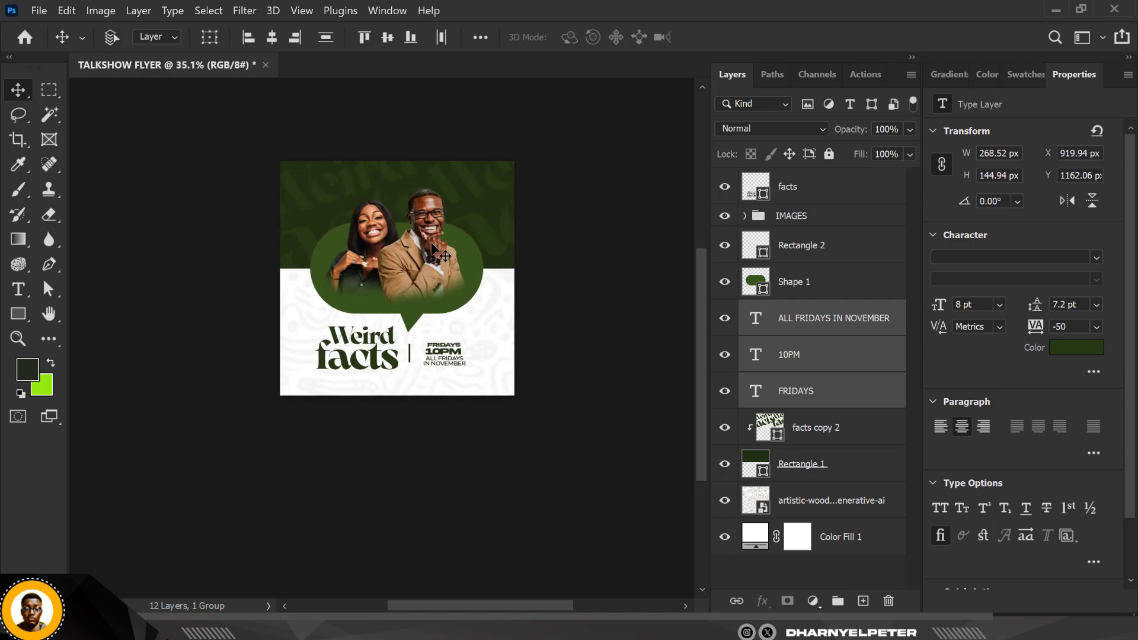
pyautogui.scroll(4, 432, 244)
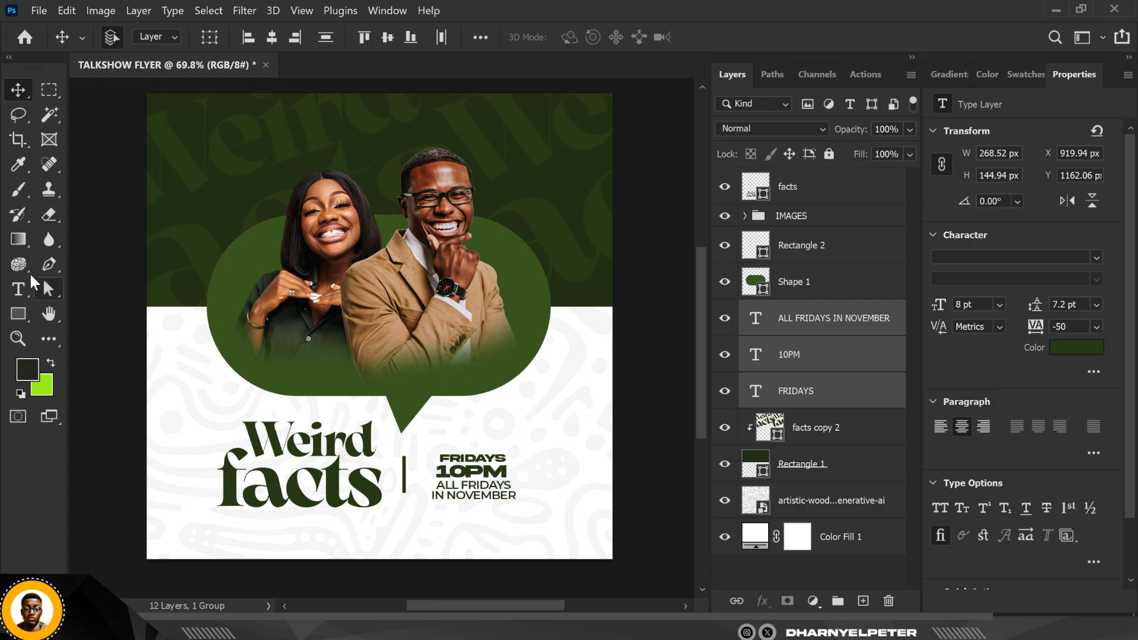
# - Draw a black circle about 249 px in diameter on a new layer above the title, overlapping the speech bubble's lower-right edge
pyautogui.click(19, 310)
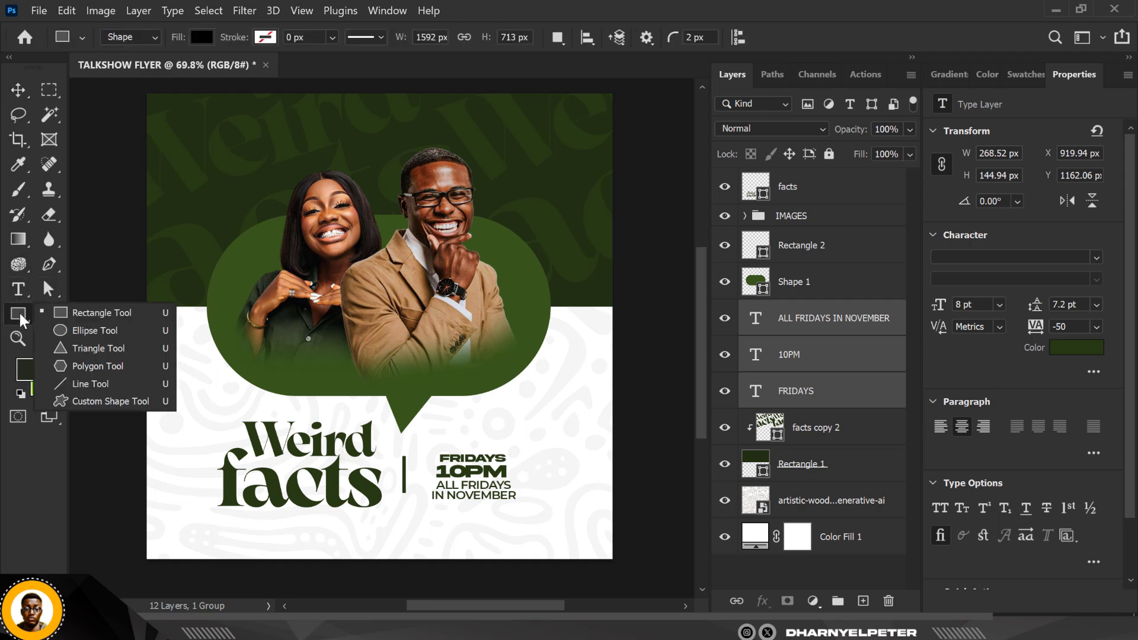
pyautogui.click(89, 330)
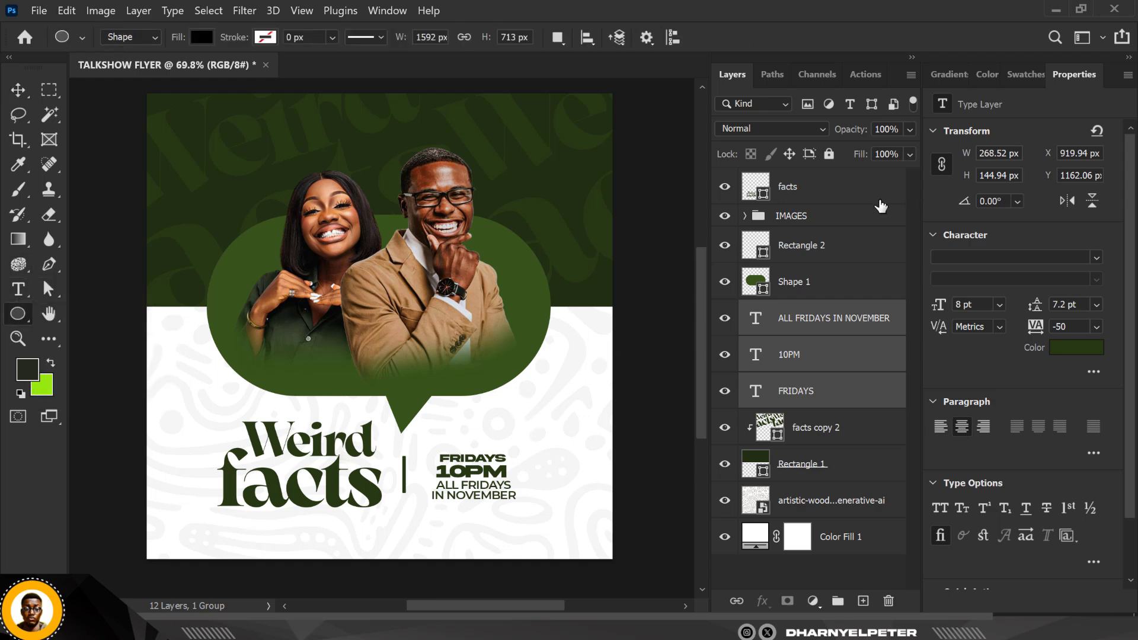
pyautogui.click(848, 193)
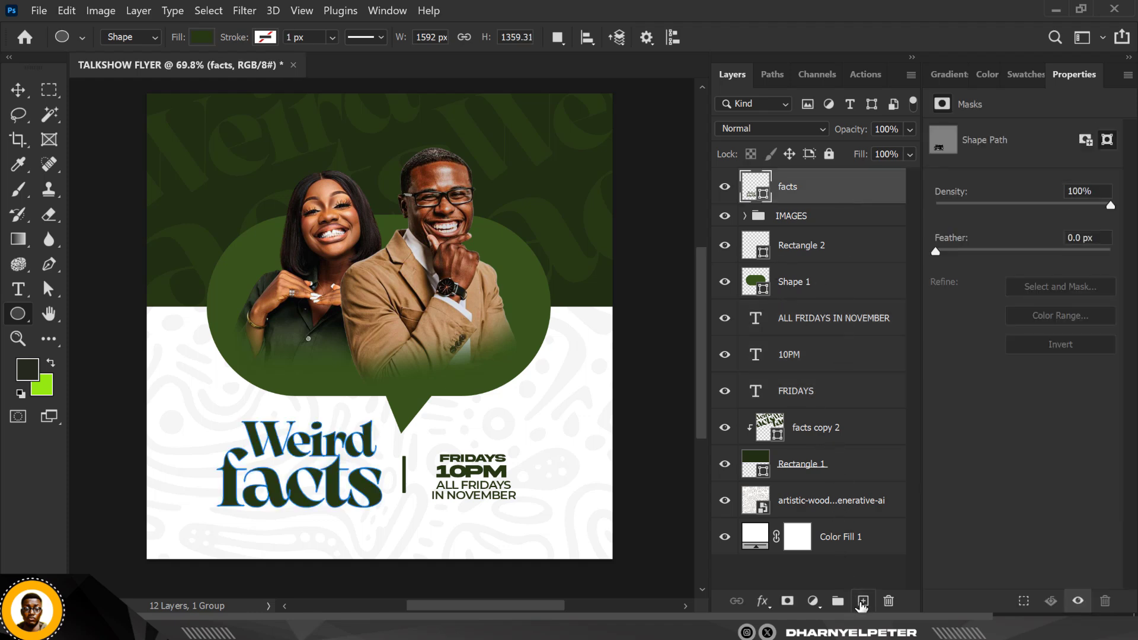
pyautogui.click(862, 602)
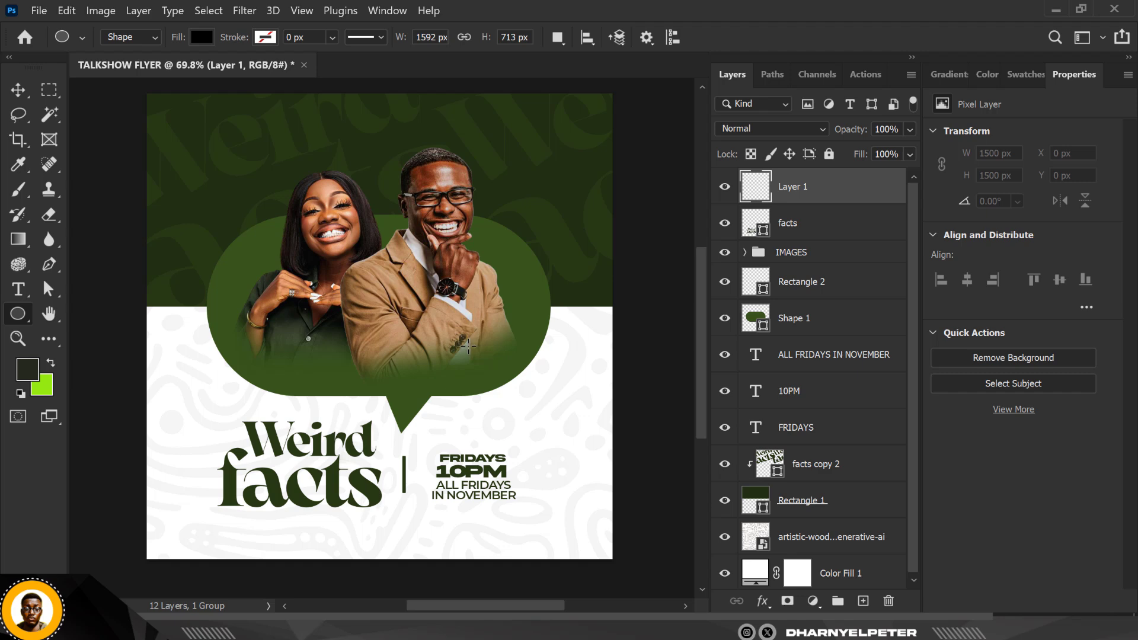
pyautogui.moveTo(468, 345); pyautogui.dragTo(545, 435)
pyautogui.click(17, 90)
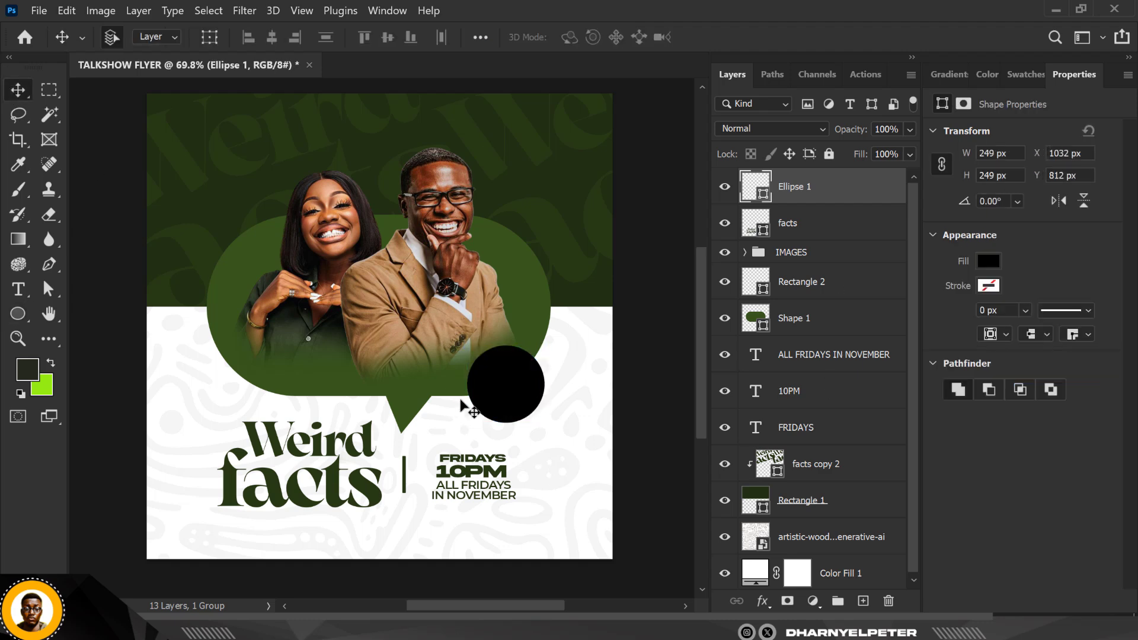
pyautogui.moveTo(491, 388); pyautogui.dragTo(479, 397)
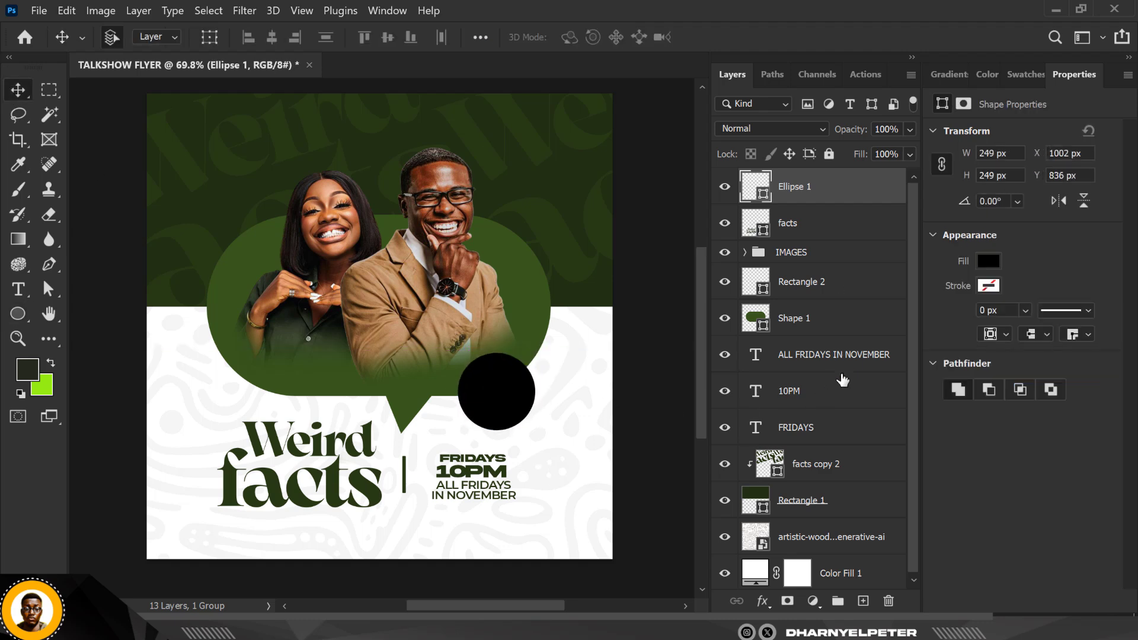
# - Look up the ellipse color in Notepad and try 252a1e as the circle's fill color
pyautogui.doubleClick(764, 192)
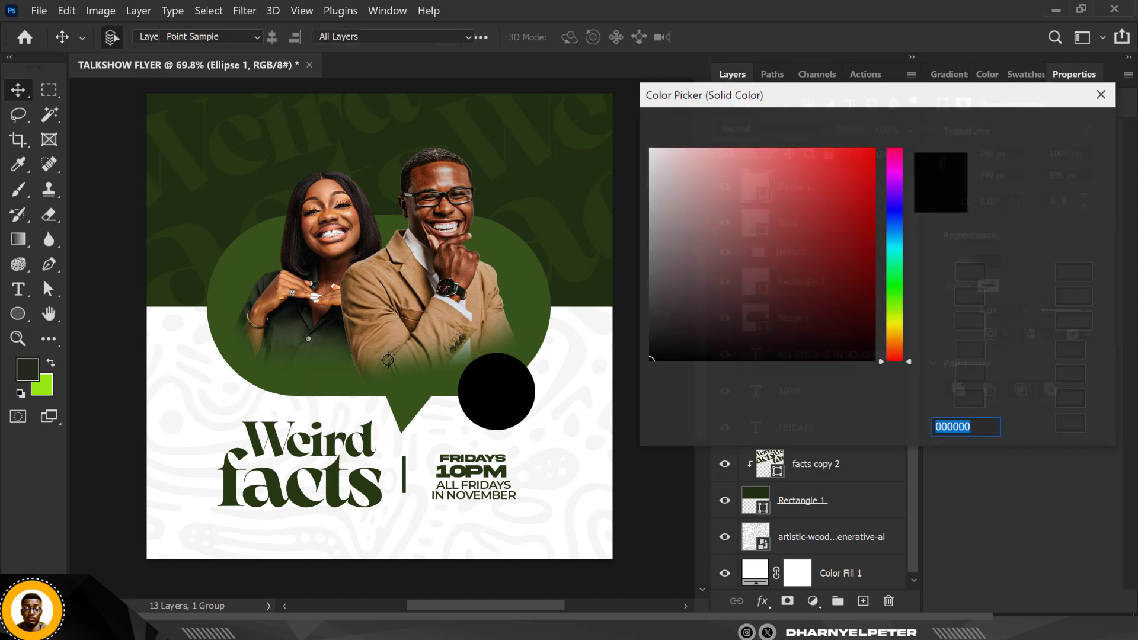
pyautogui.hotkey('alt', 'Tab')
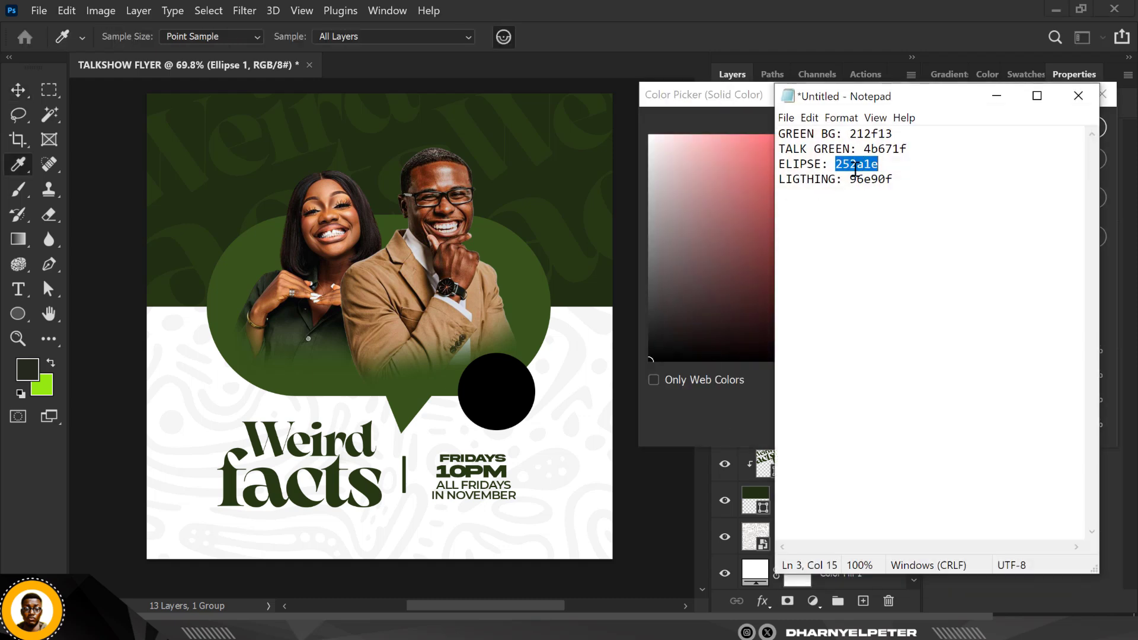
pyautogui.click(996, 96)
pyautogui.doubleClick(979, 428)
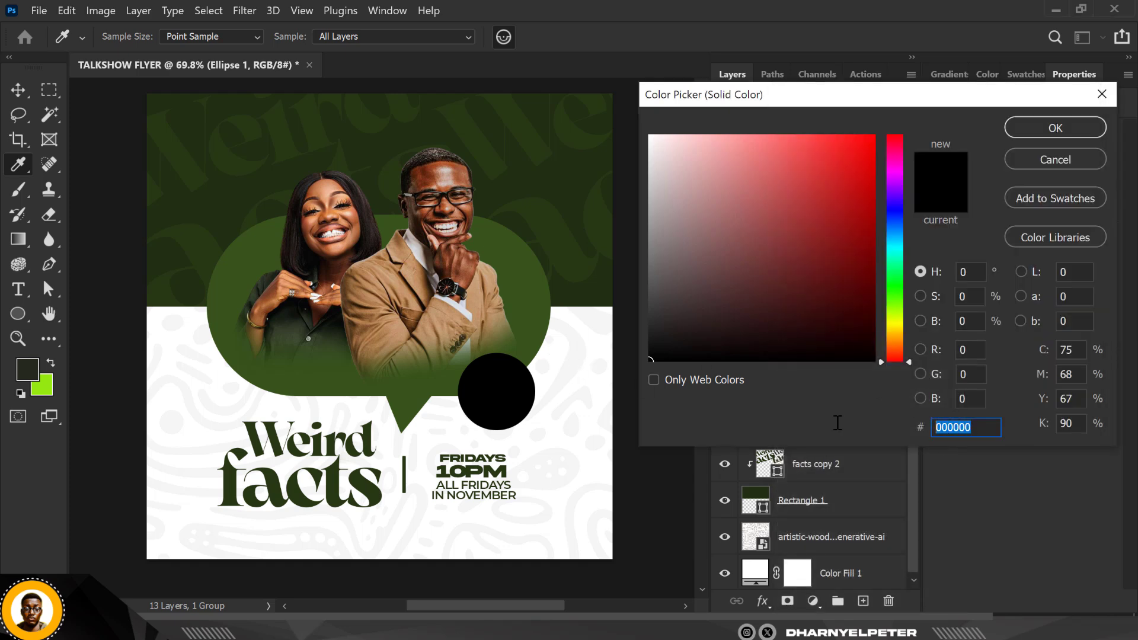
pyautogui.write('252a1e')
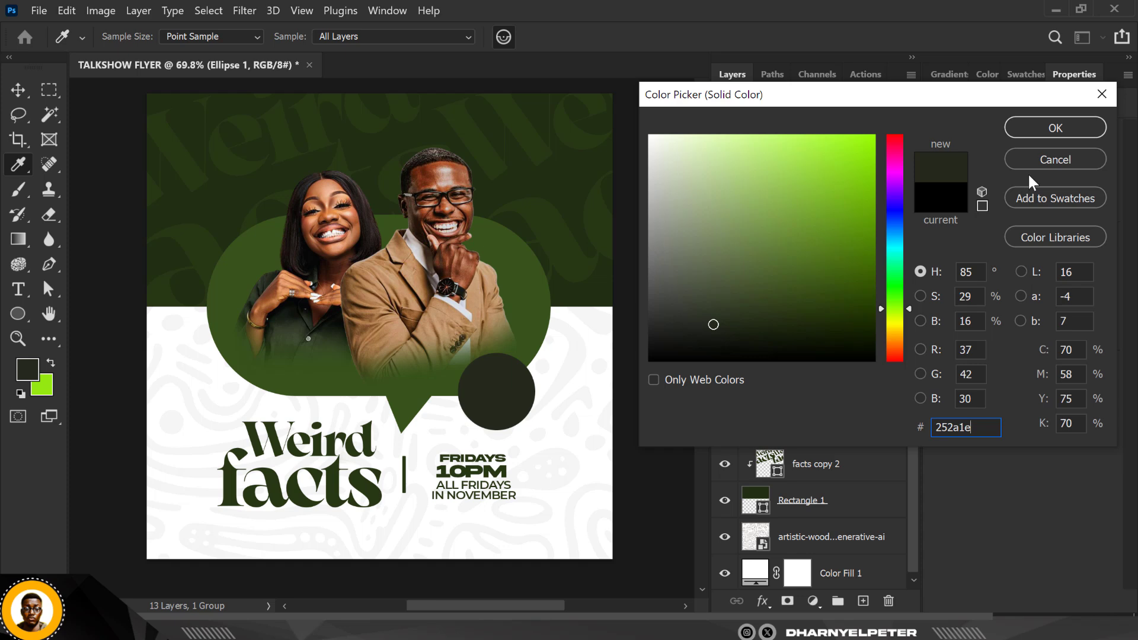
pyautogui.moveTo(716, 327); pyautogui.dragTo(746, 336)
# - Sample the header's green for the circle's fill and darken it to 121b09
pyautogui.click(550, 178)
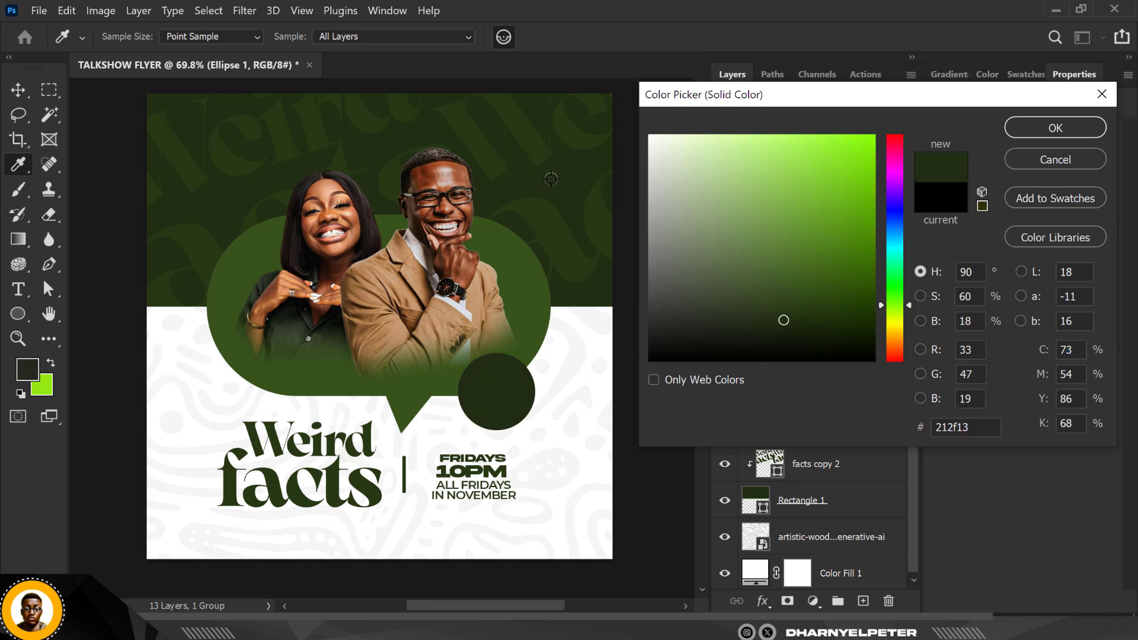
pyautogui.moveTo(783, 321); pyautogui.dragTo(795, 341)
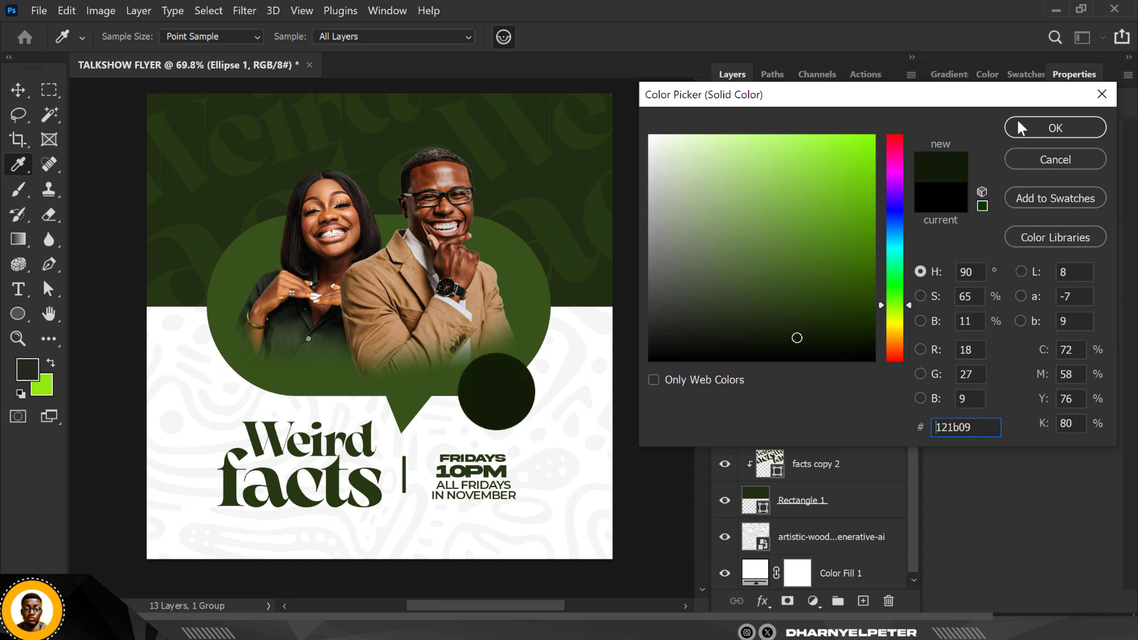
pyautogui.click(1034, 135)
pyautogui.scroll(-5, 400, 260)
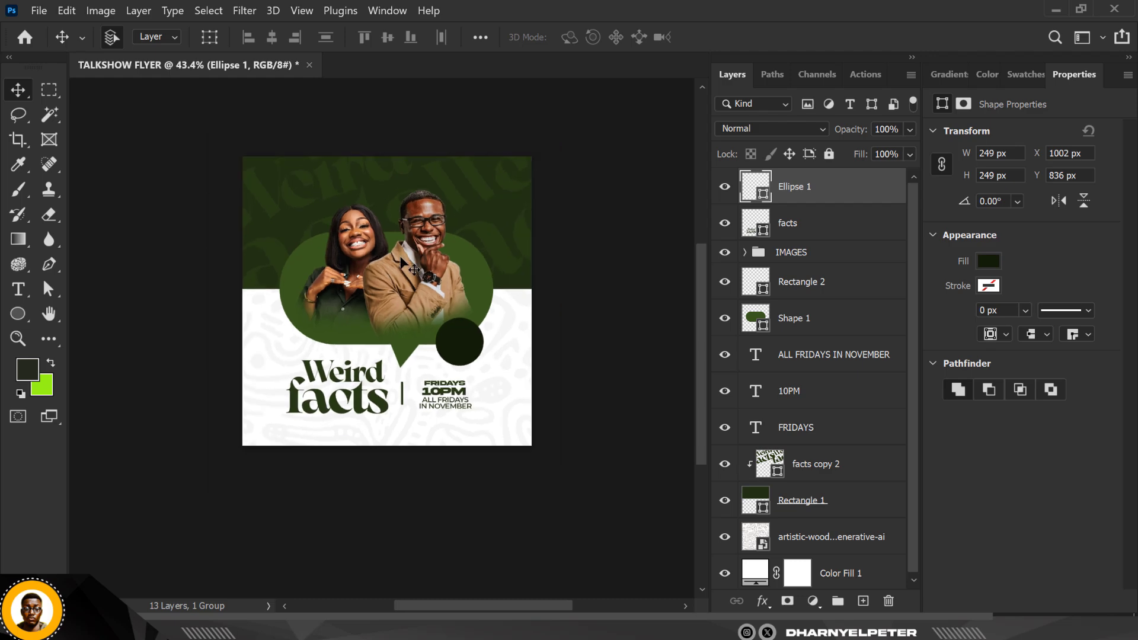
pyautogui.scroll(6, 400, 259)
pyautogui.scroll(-3, 437, 274)
pyautogui.scroll(2, 438, 274)
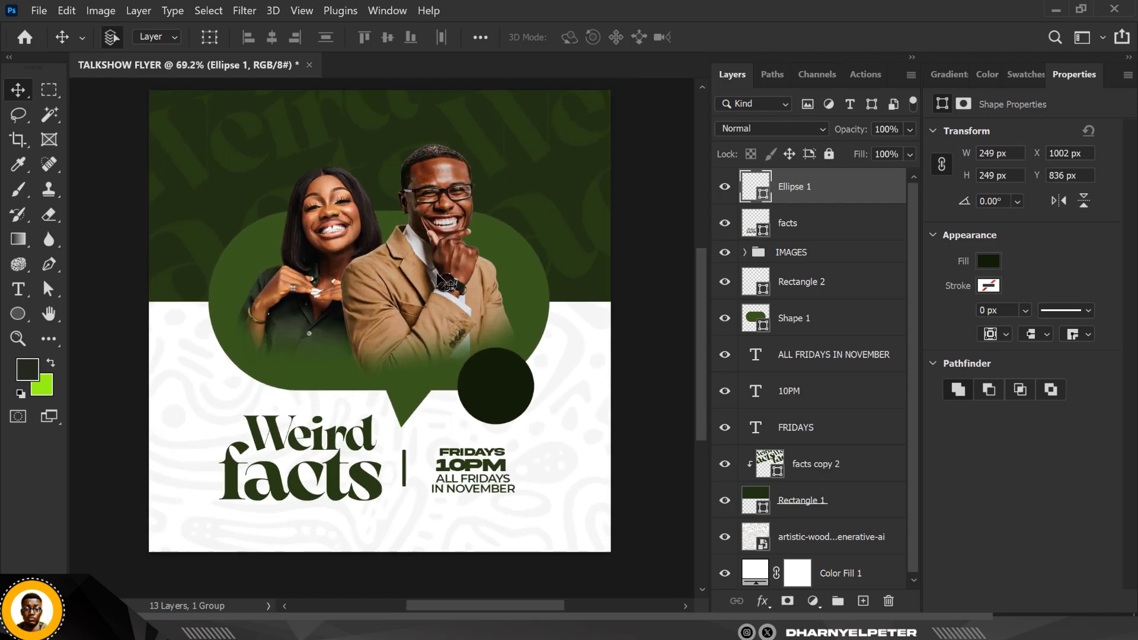
pyautogui.scroll(1, 440, 276)
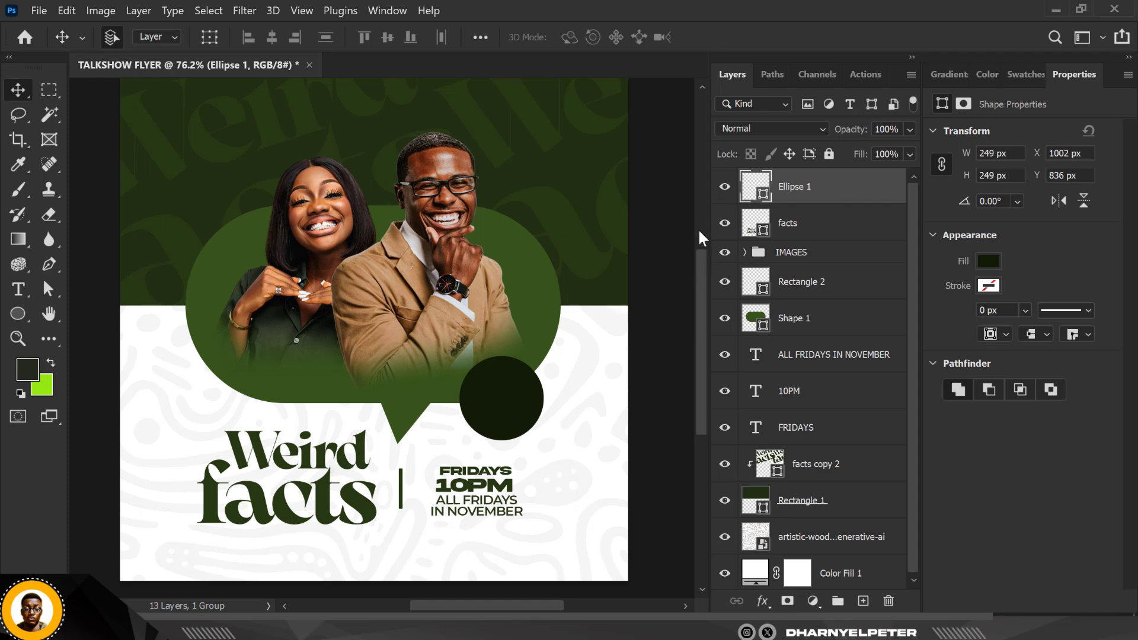
# - Copy the circle's fill code 121b09 and replace the ELIPSE color value in the Notepad color list with it
pyautogui.doubleClick(763, 201)
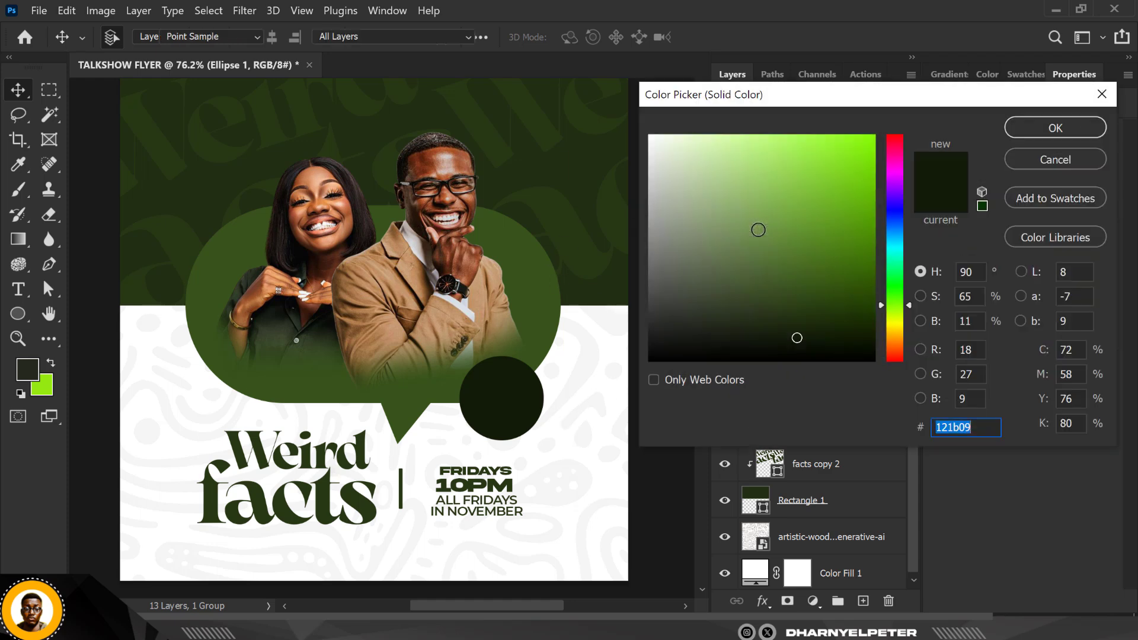
pyautogui.moveTo(981, 427); pyautogui.dragTo(911, 429)
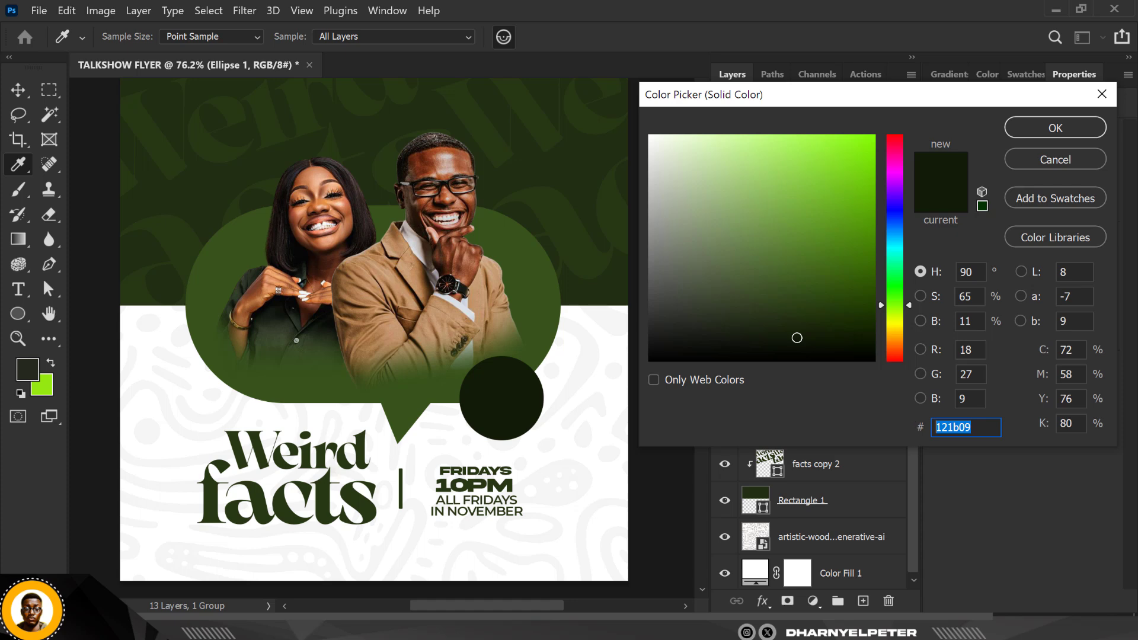
pyautogui.hotkey('alt', 'Tab')
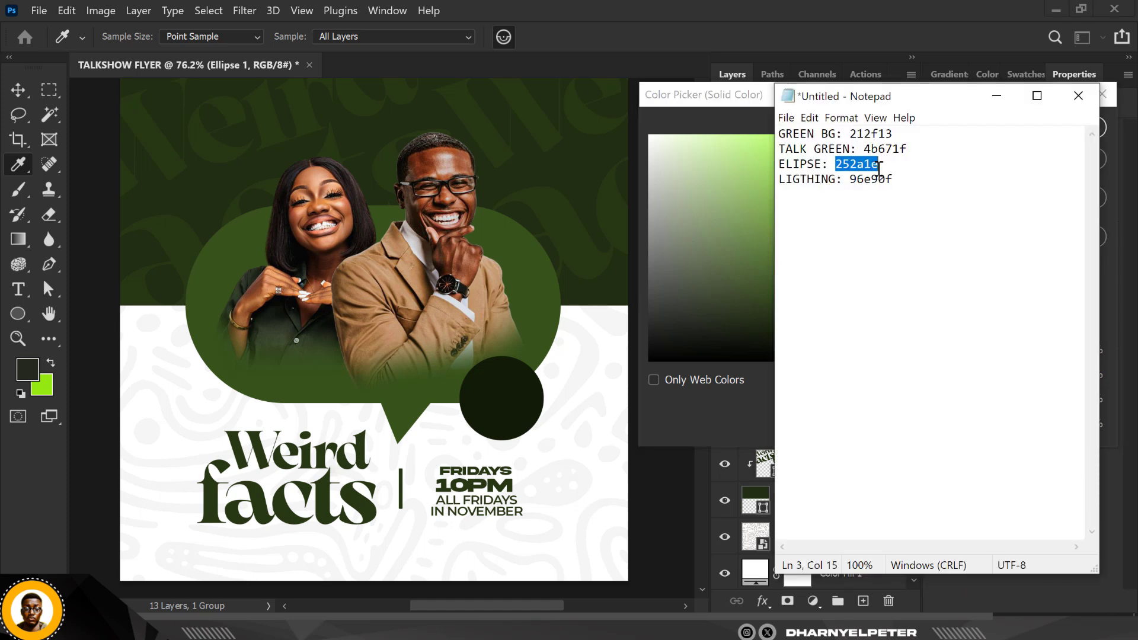
pyautogui.click(878, 166)
pyautogui.click(997, 96)
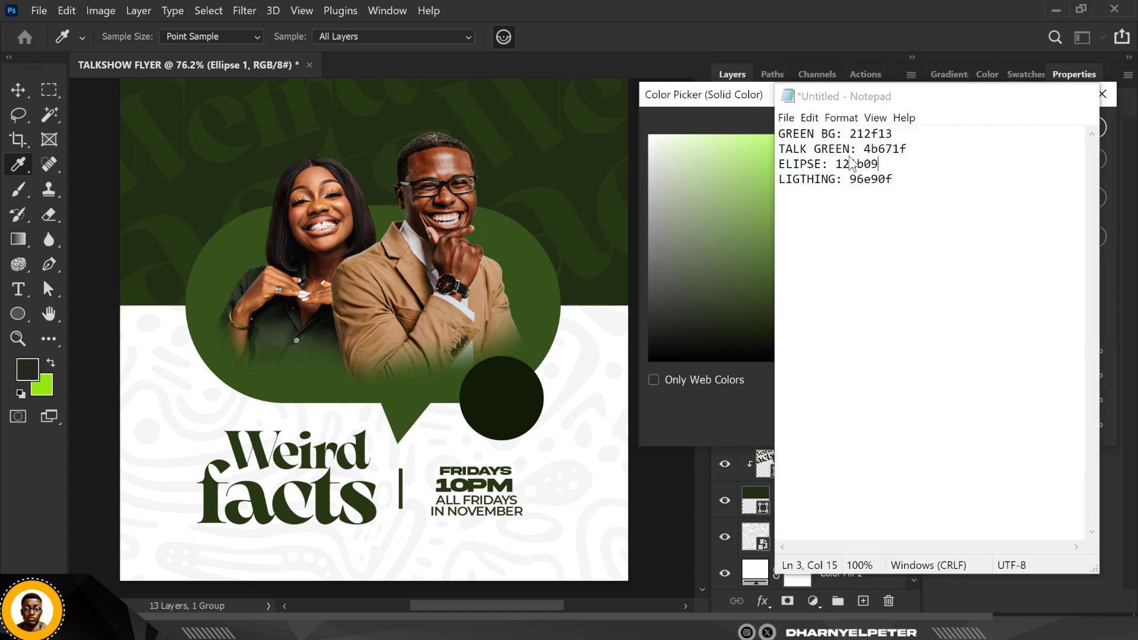
pyautogui.click(1113, 93)
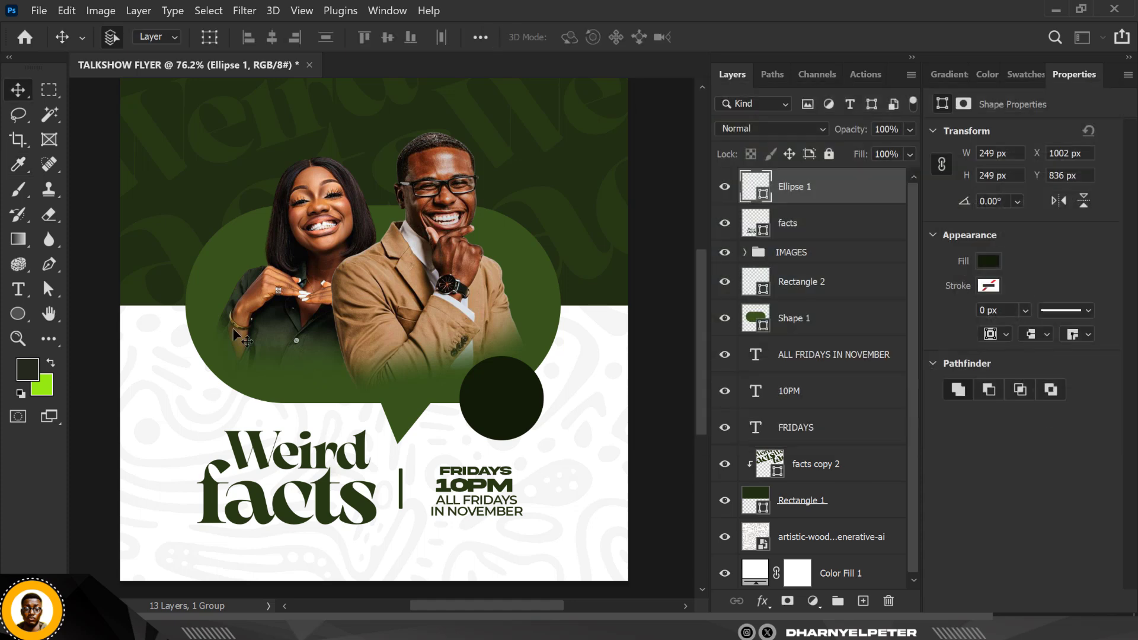
# - Open the speech bubble shape's fill color and copy its hex code 37531b
pyautogui.click(219, 276)
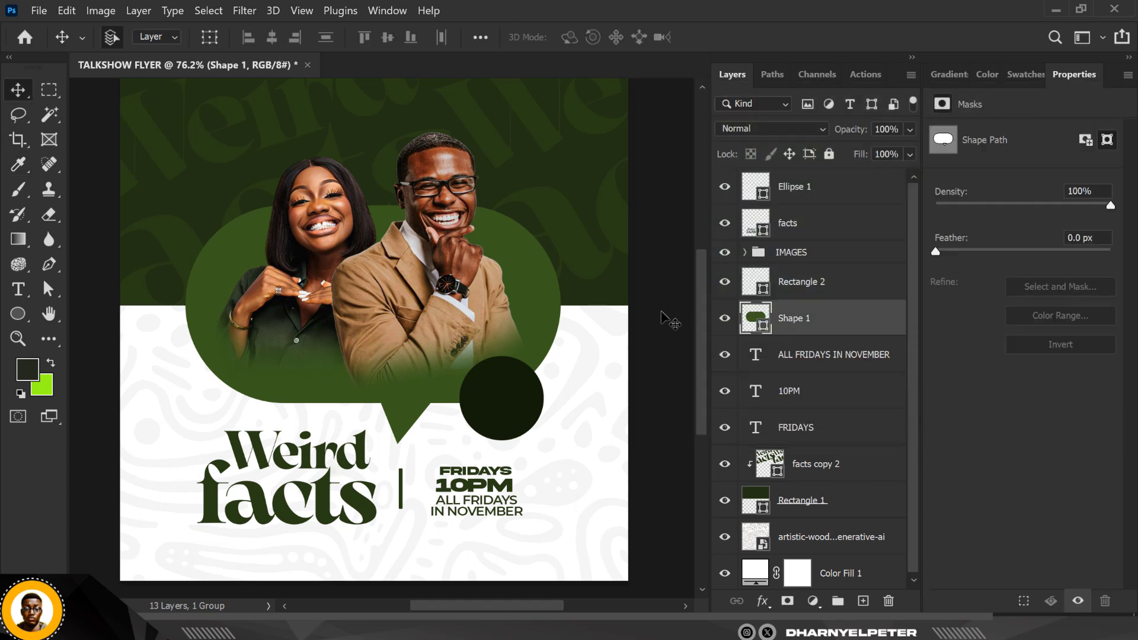
pyautogui.doubleClick(750, 327)
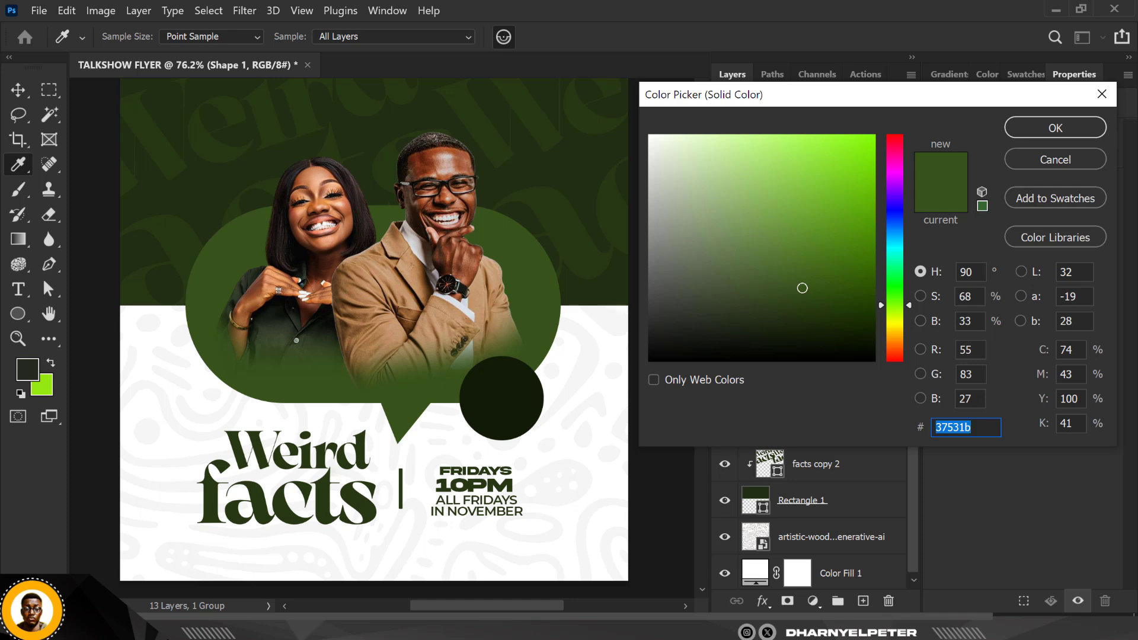
pyautogui.click(832, 628)
pyautogui.click(833, 628)
pyautogui.click(830, 629)
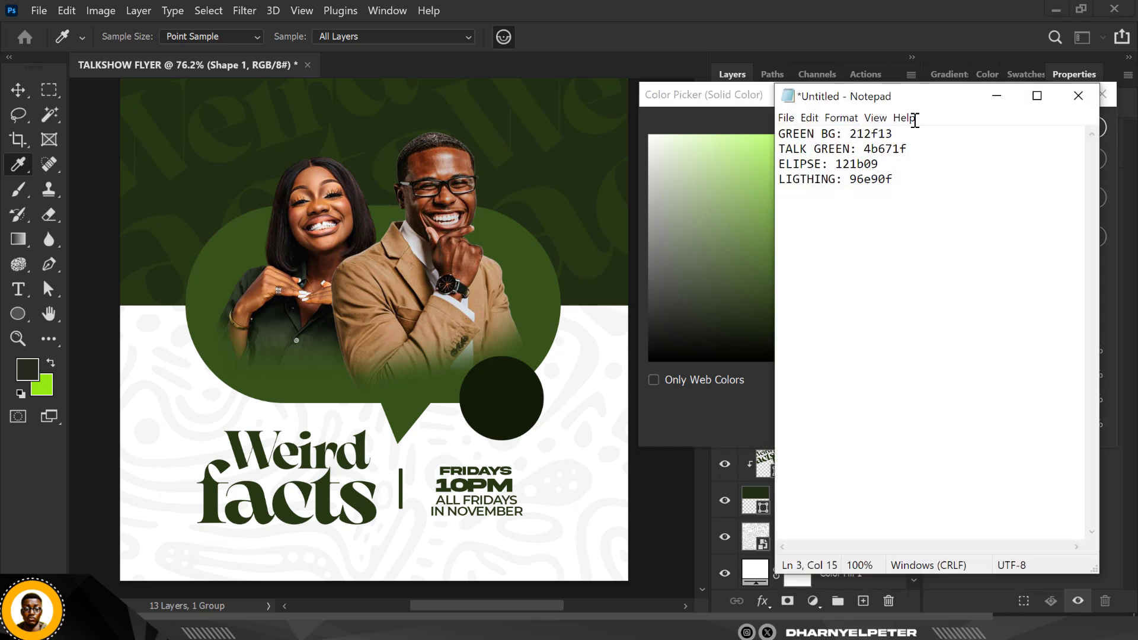
pyautogui.click(997, 96)
pyautogui.moveTo(981, 432); pyautogui.dragTo(900, 433)
pyautogui.hotkey('ctrl', 'c')
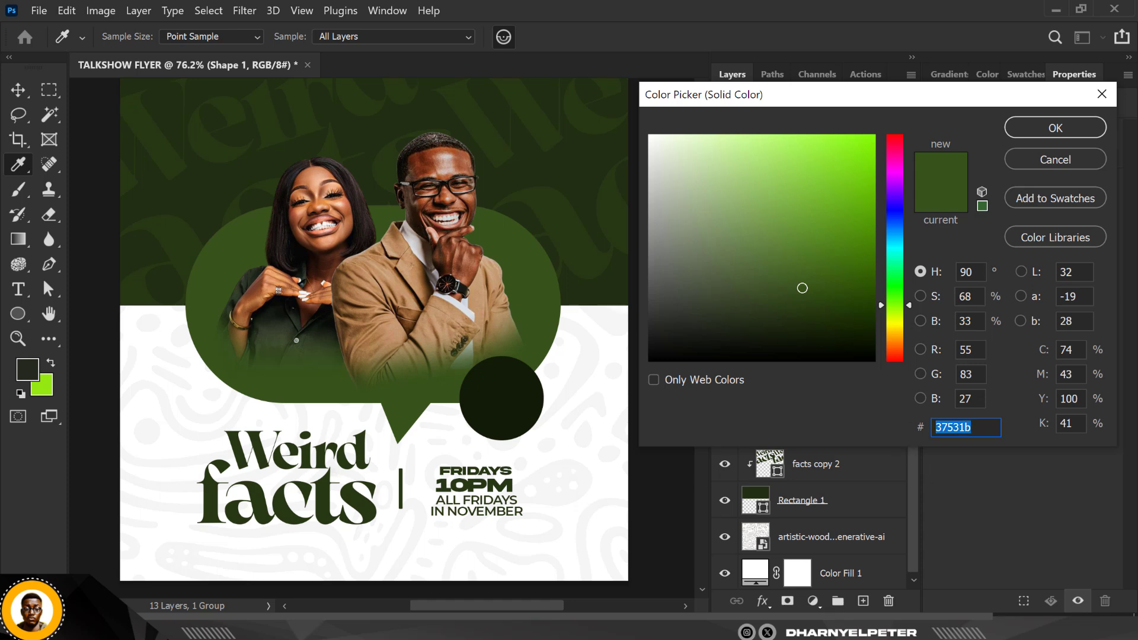
# - Replace the TALK GREEN value in the Notepad color list with 37531b and close the bubble's fill color settings
pyautogui.hotkey('alt', 'Tab')
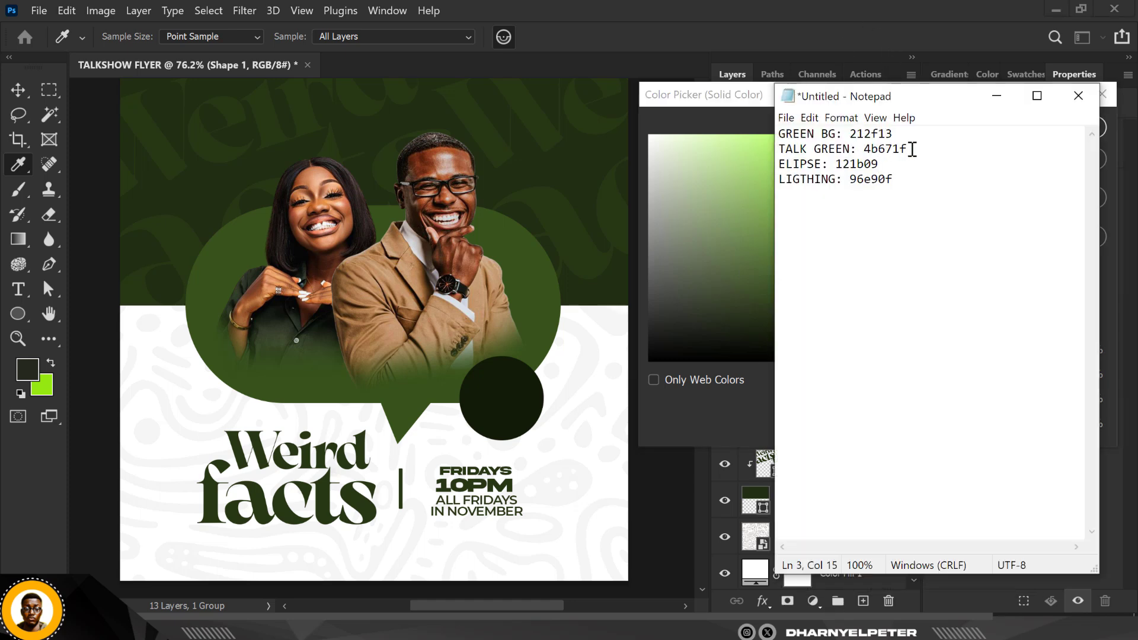
pyautogui.moveTo(911, 151); pyautogui.dragTo(880, 149)
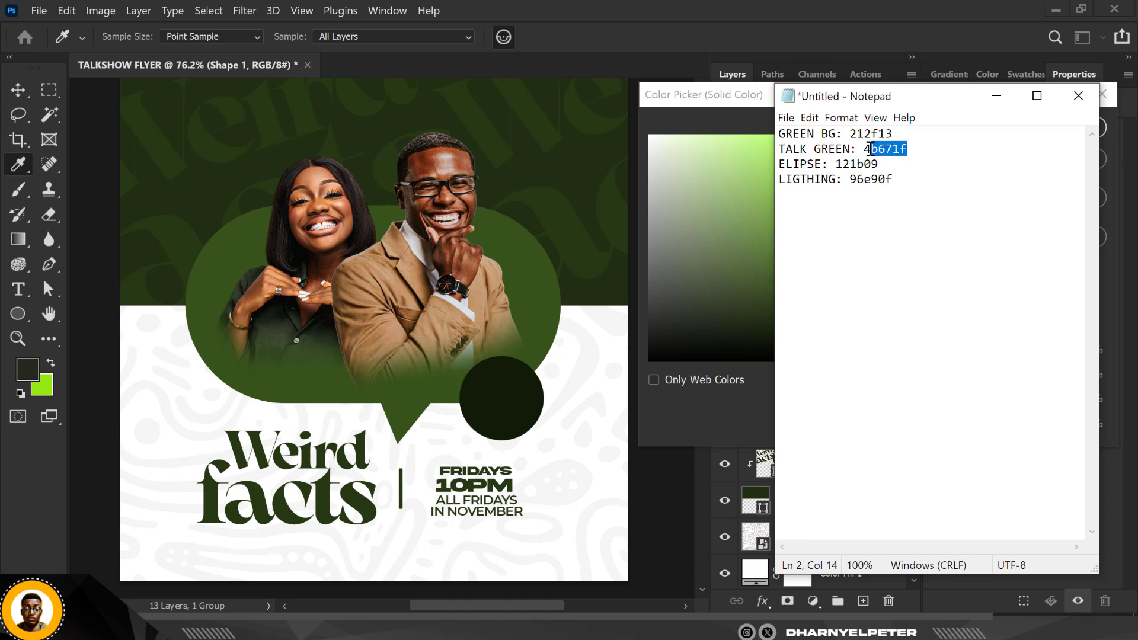
pyautogui.hotkey('ctrl', 'v')
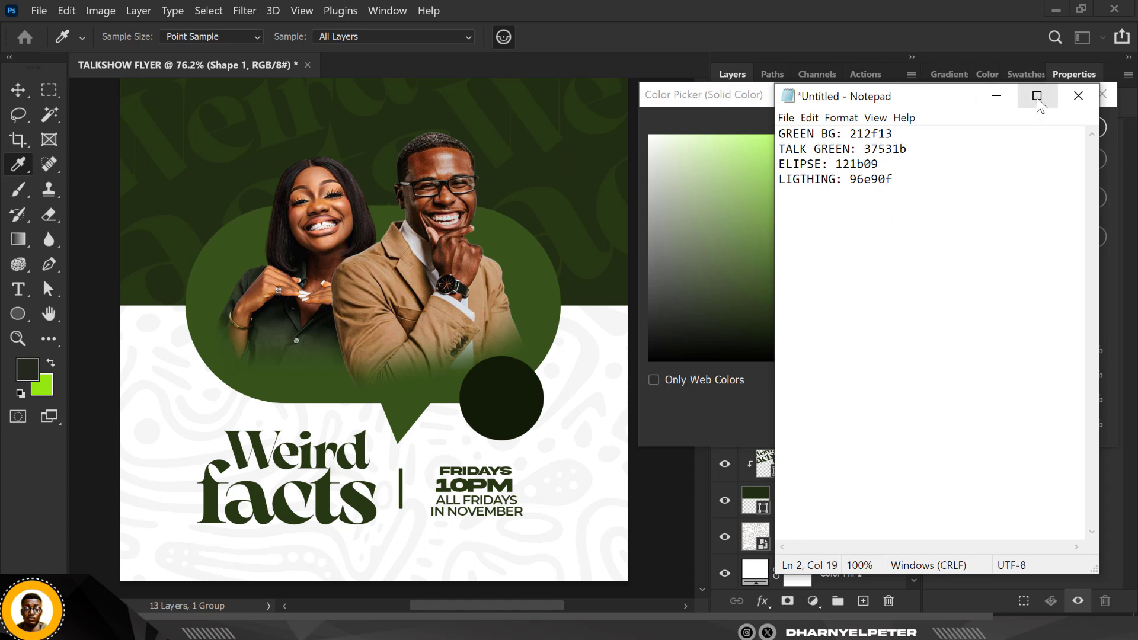
pyautogui.click(996, 96)
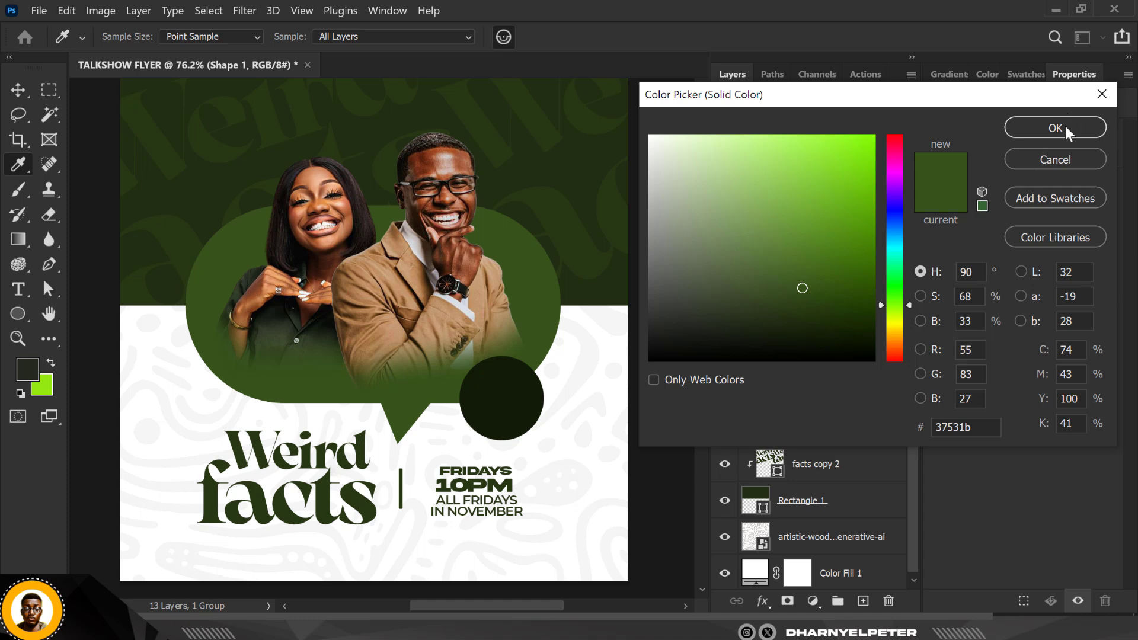
pyautogui.click(1058, 128)
# - Place the pngwing.com podcast icon image from the file folder into the flyer, directly above the circle layer
pyautogui.scroll(-1, 533, 290)
pyautogui.scroll(1, 511, 380)
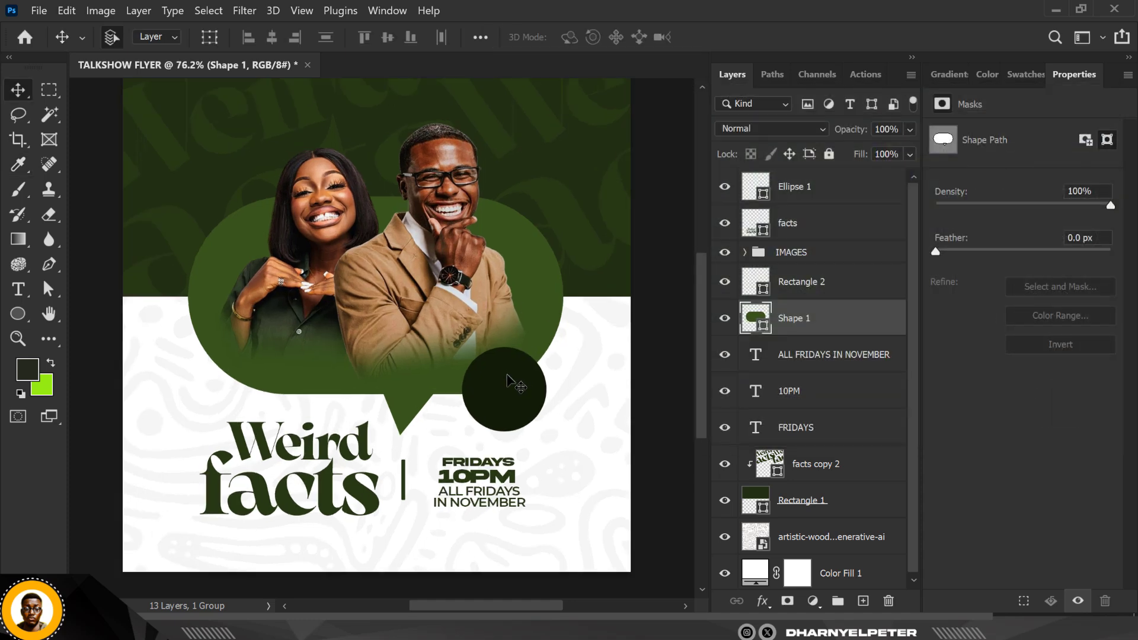
pyautogui.click(791, 196)
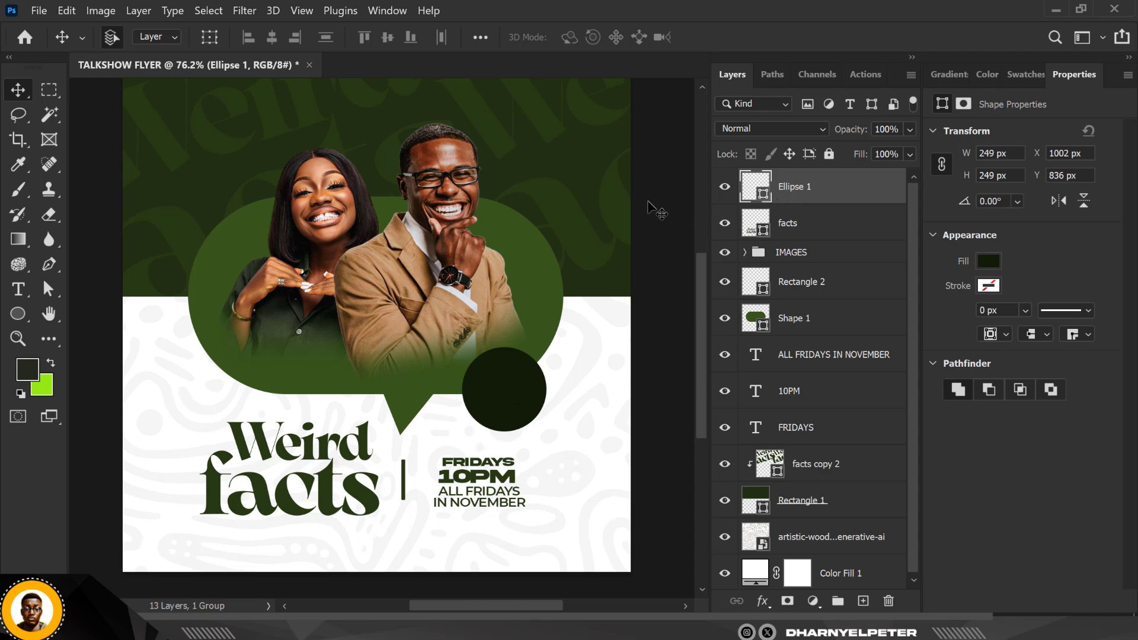
pyautogui.click(724, 188)
pyautogui.click(725, 187)
pyautogui.click(342, 626)
pyautogui.moveTo(592, 134); pyautogui.dragTo(505, 432)
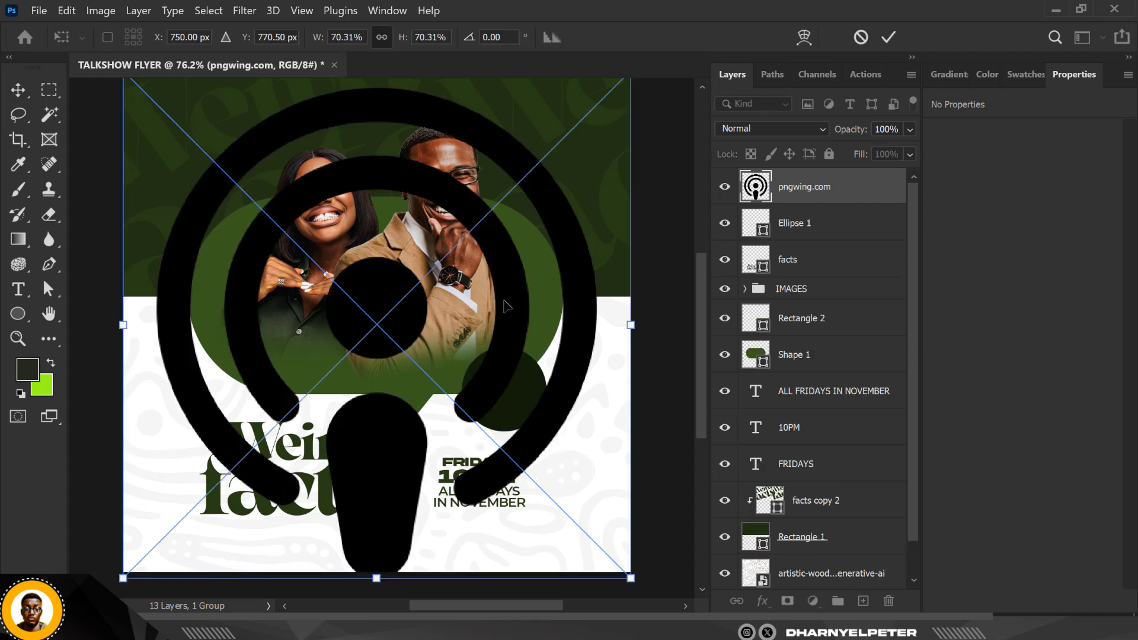
# - Scale the podcast icon down to about 108 × 119 px and center it inside the dark circle
pyautogui.keyDown('alt'); pyautogui.scroll(-3, 507, 307); pyautogui.keyUp('alt')
pyautogui.moveTo(598, 127); pyautogui.dragTo(503, 367)
pyautogui.click(19, 90)
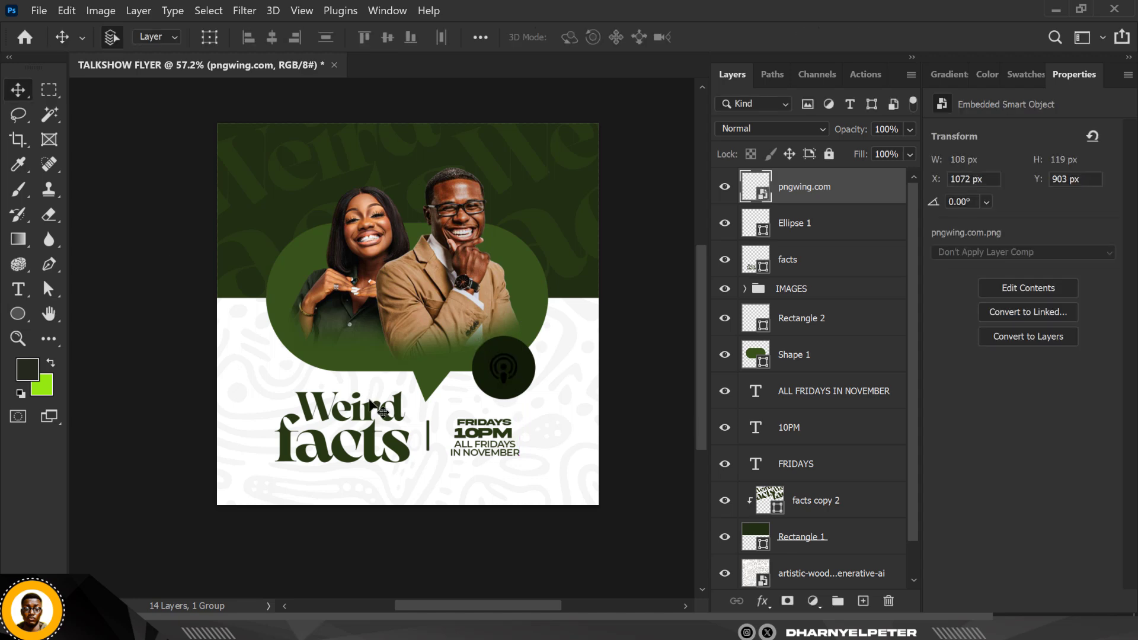
pyautogui.scroll(2, 485, 358)
pyautogui.scroll(8, 545, 397)
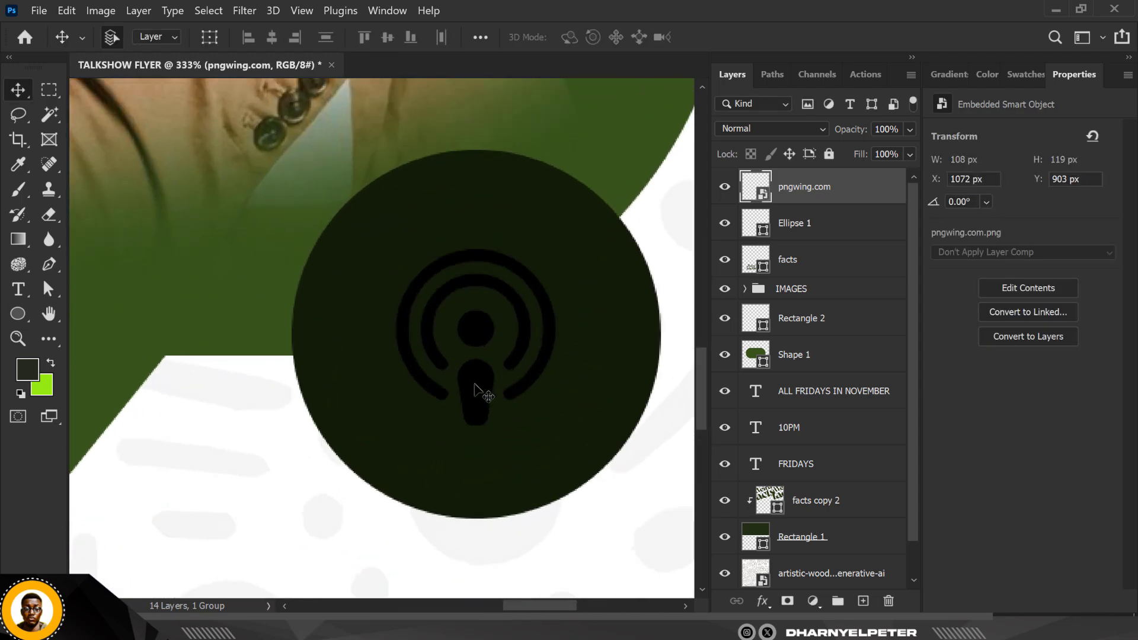
pyautogui.moveTo(478, 380); pyautogui.dragTo(479, 373)
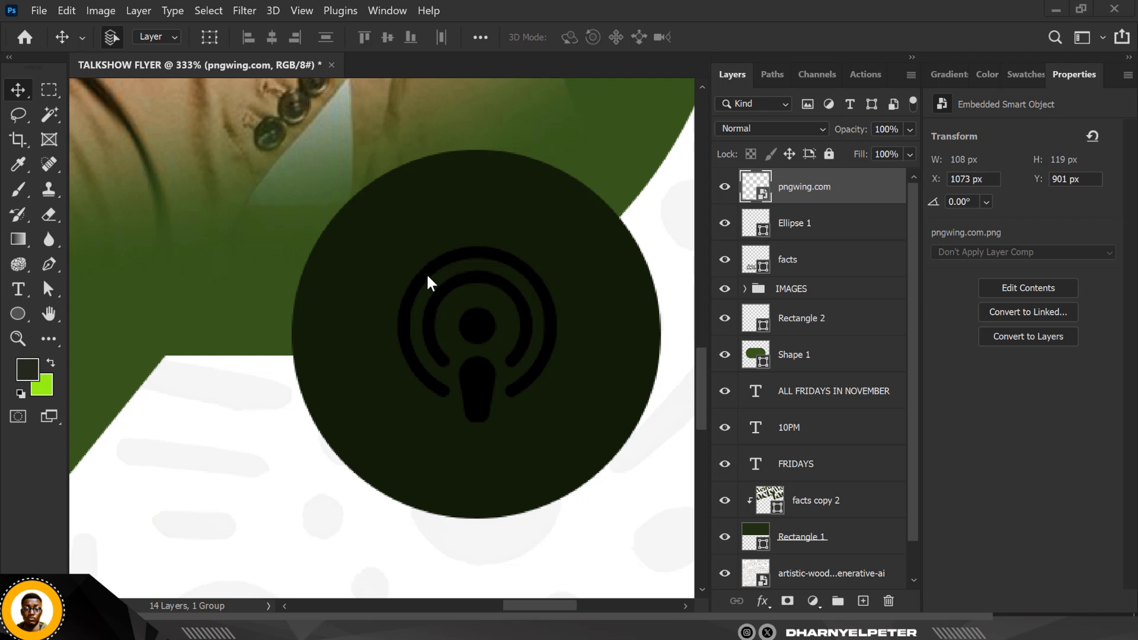
pyautogui.moveTo(476, 326)
pyautogui.mouseDown()
pyautogui.moveTo(468, 329)
pyautogui.moveTo(478, 328)
pyautogui.mouseUp()
pyautogui.scroll(-8, 499, 276)
pyautogui.scroll(-3, 498, 287)
pyautogui.scroll(5, 499, 287)
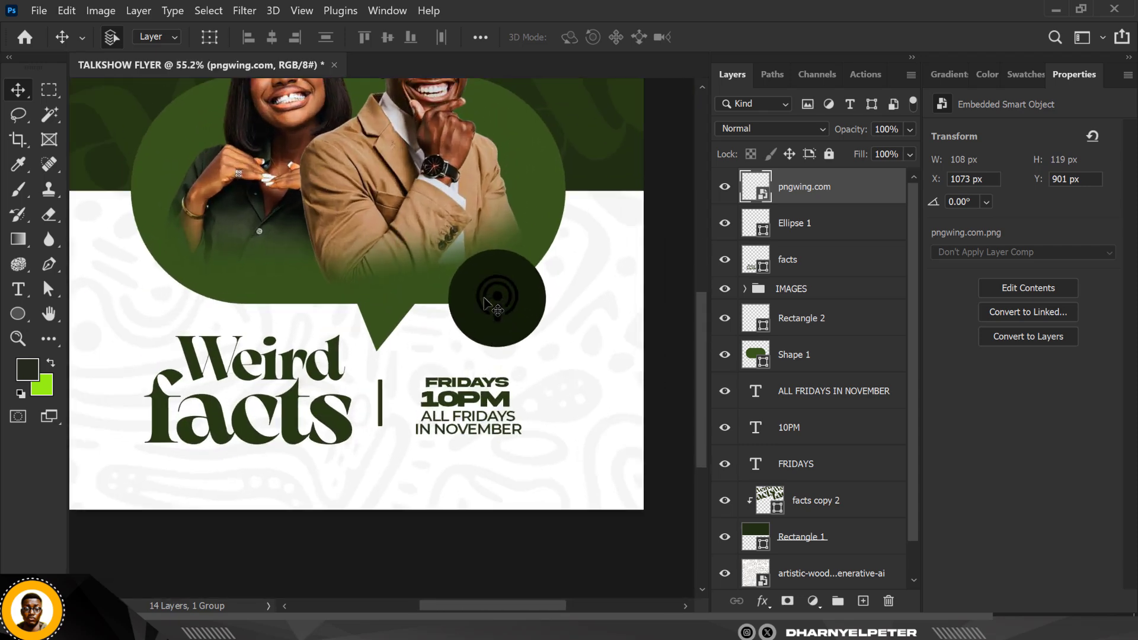
pyautogui.scroll(-5, 503, 287)
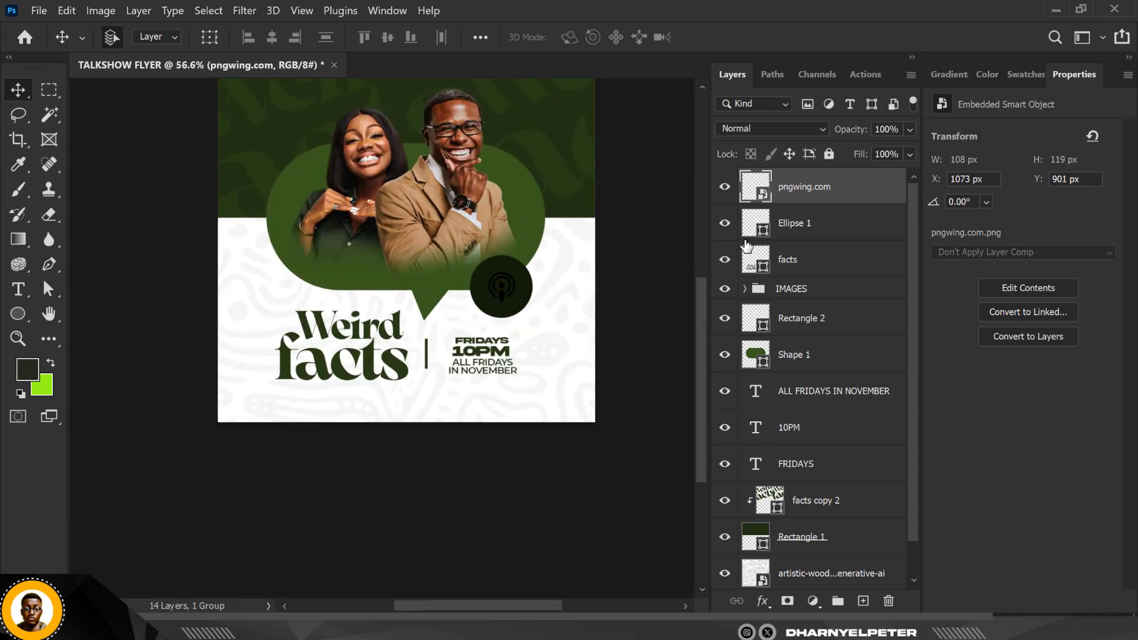
# - Add a Color Overlay effect to the podcast icon layer with the blend mode set to Normal
pyautogui.rightClick(880, 193)
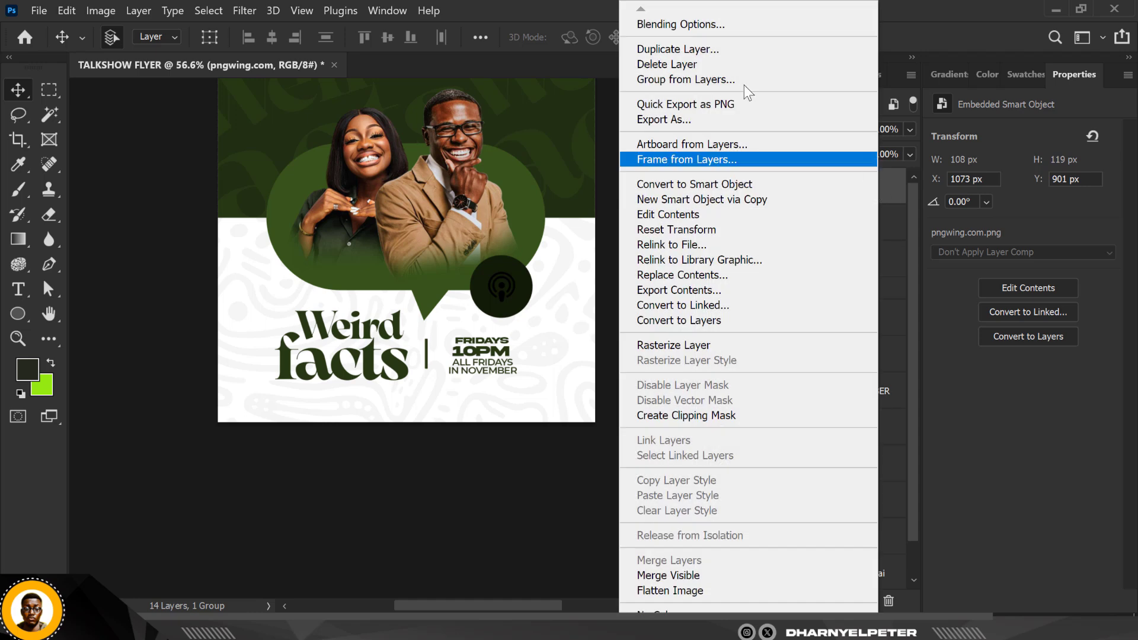
pyautogui.click(677, 23)
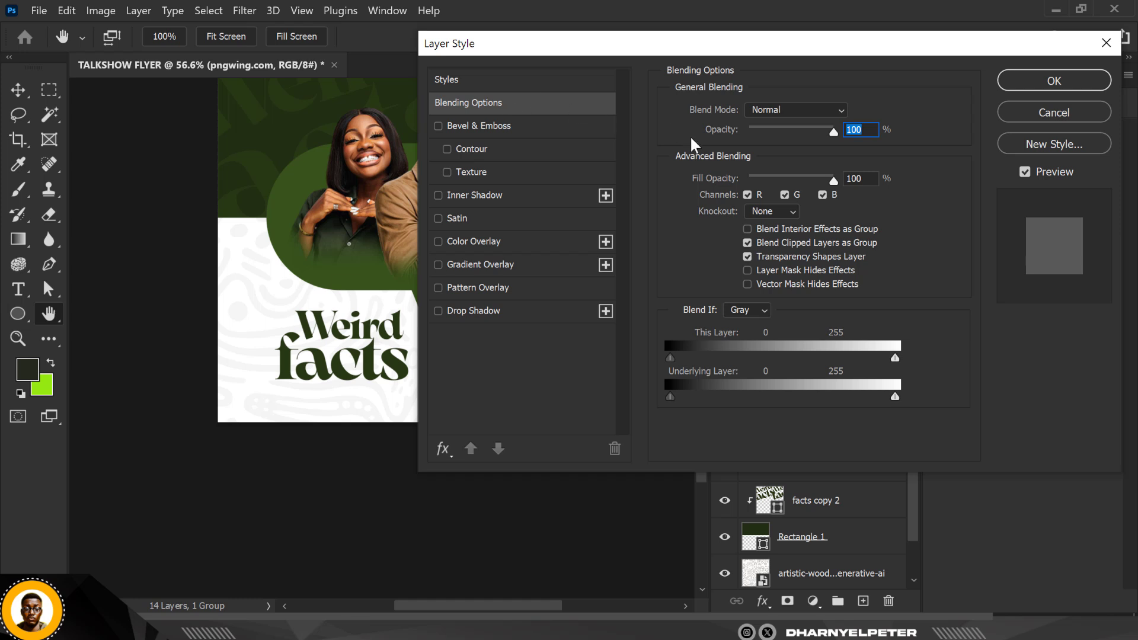
pyautogui.click(474, 241)
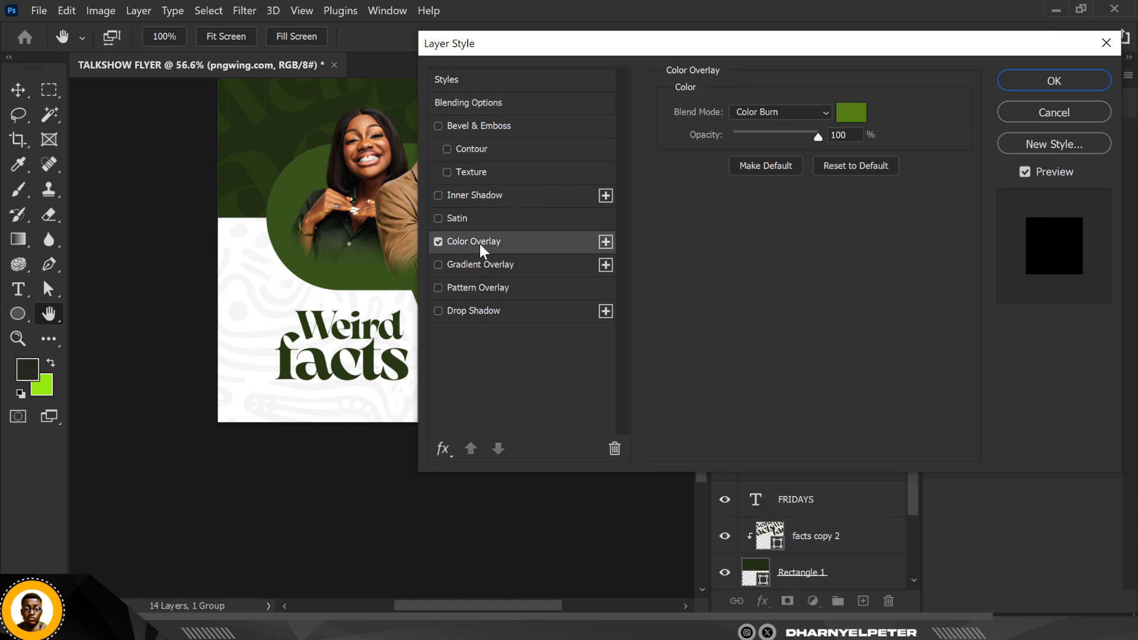
pyautogui.click(815, 112)
pyautogui.click(760, 128)
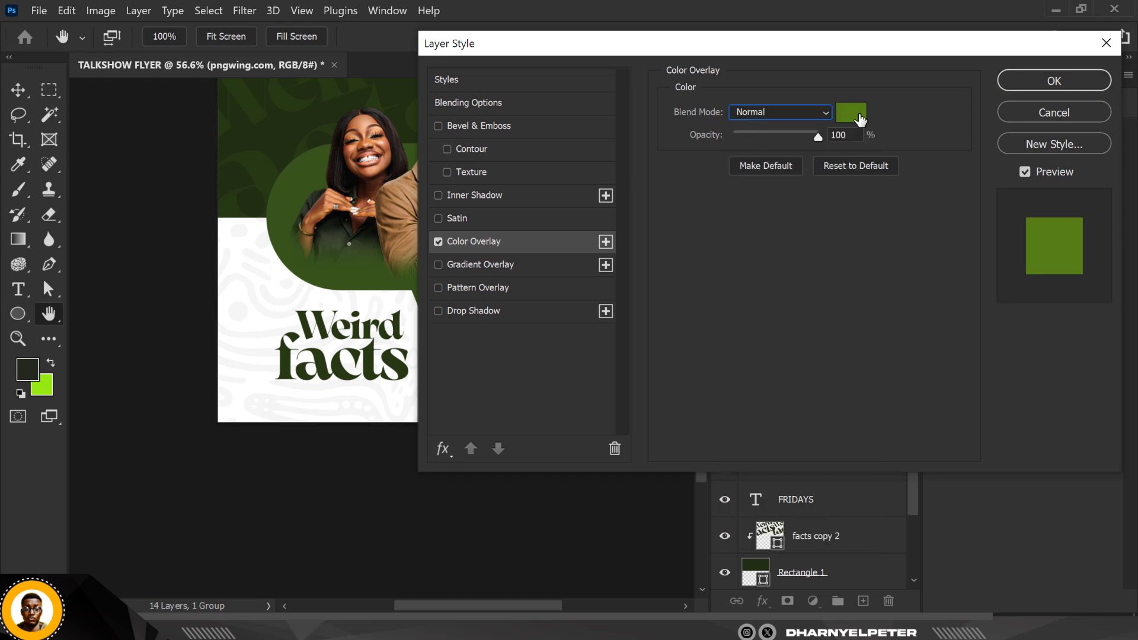
pyautogui.moveTo(736, 38); pyautogui.dragTo(899, 54)
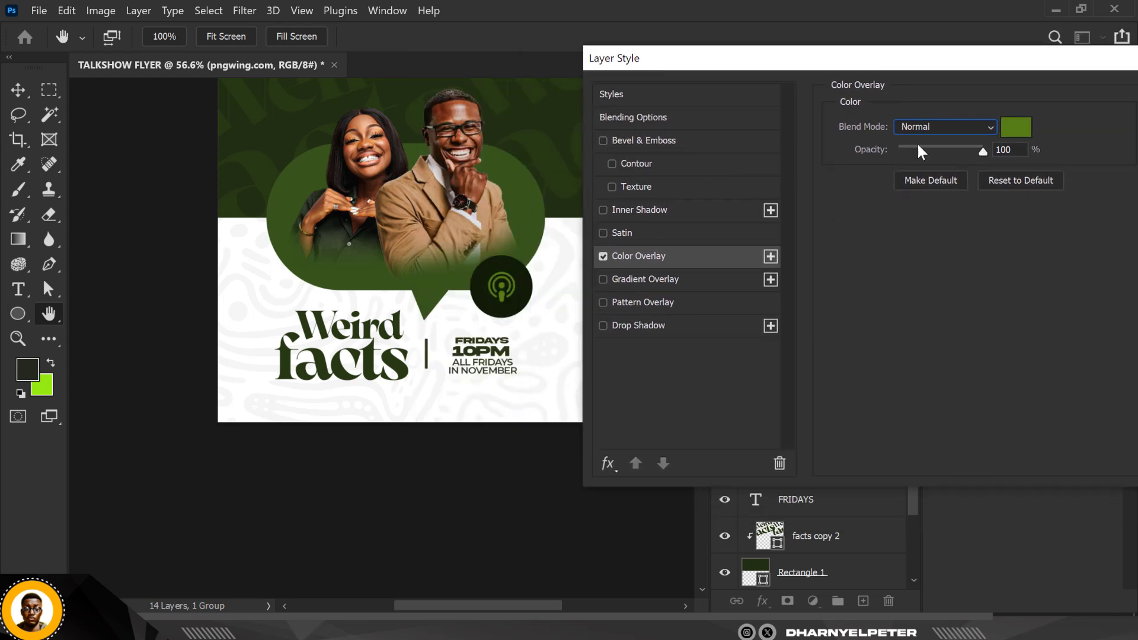
# - Set the icon's overlay color to the bright green background color 96e90f and apply the layer style
pyautogui.click(1015, 128)
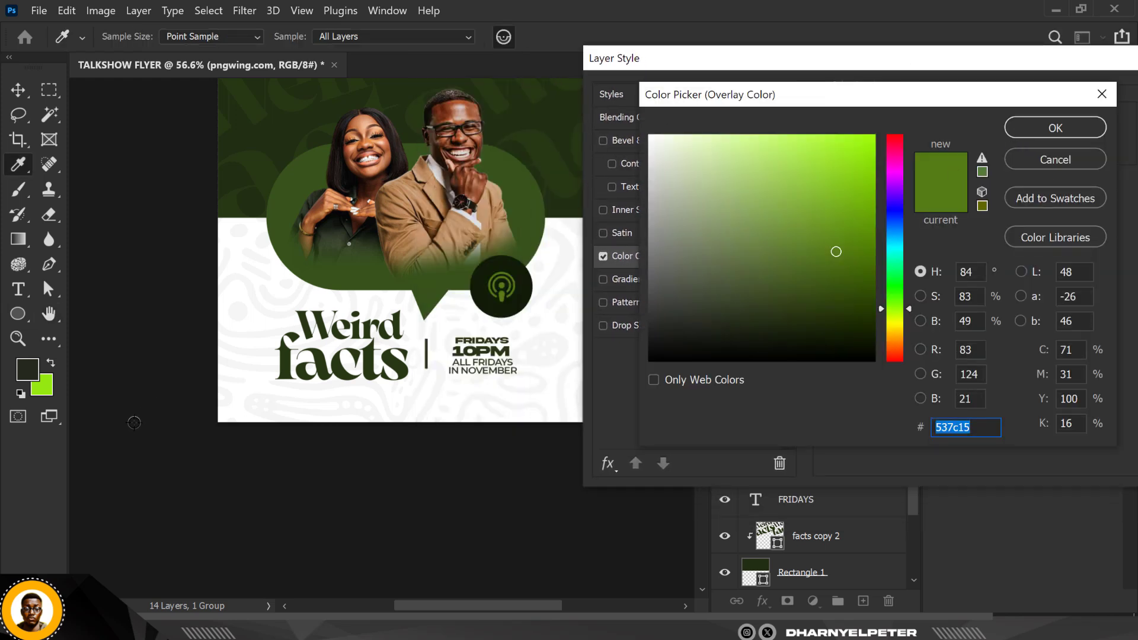
pyautogui.click(49, 384)
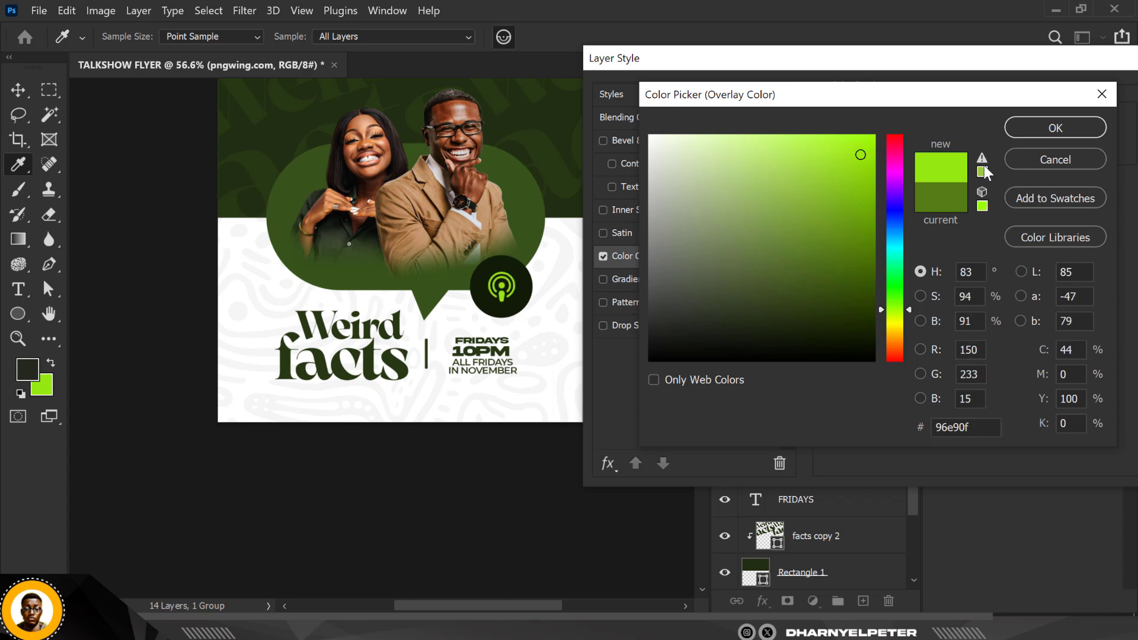
pyautogui.click(1032, 123)
pyautogui.moveTo(1012, 69); pyautogui.dragTo(810, 54)
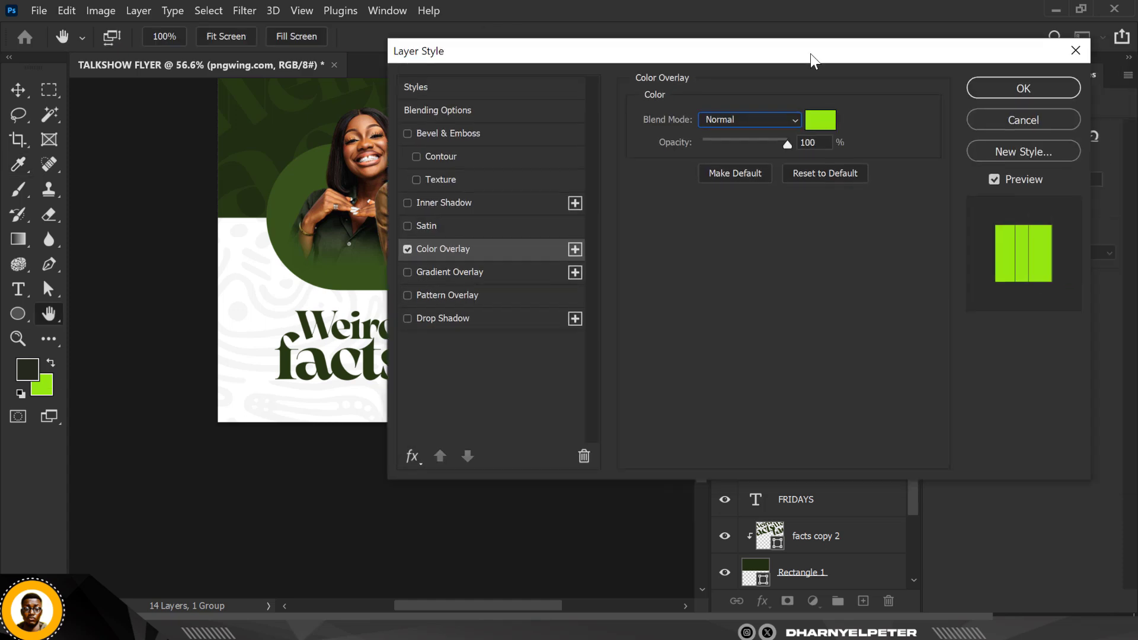
pyautogui.click(1015, 90)
# - Convert the podcast icon layer, including its color overlay, to a smart object
pyautogui.scroll(8, 517, 289)
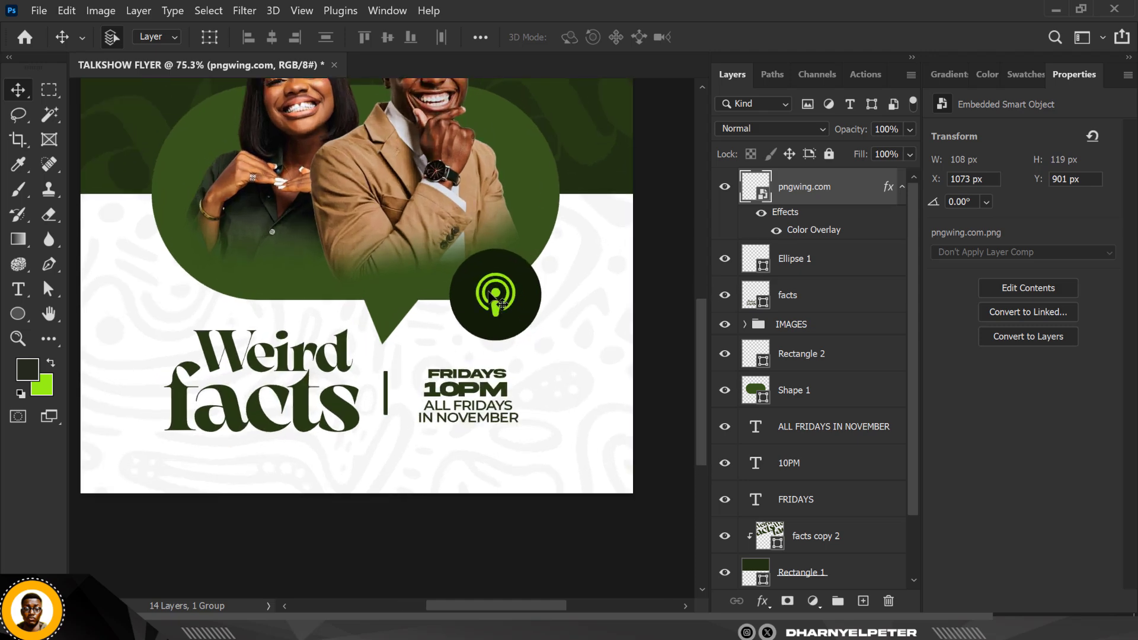
pyautogui.scroll(-5, 555, 276)
pyautogui.scroll(-5, 551, 282)
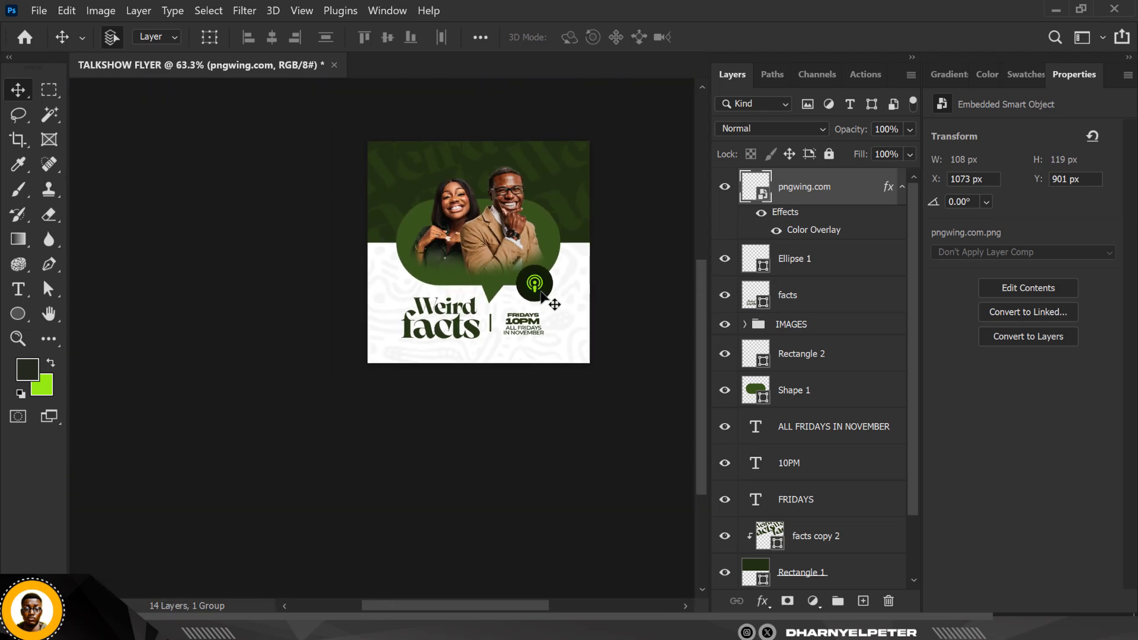
pyautogui.scroll(5, 546, 291)
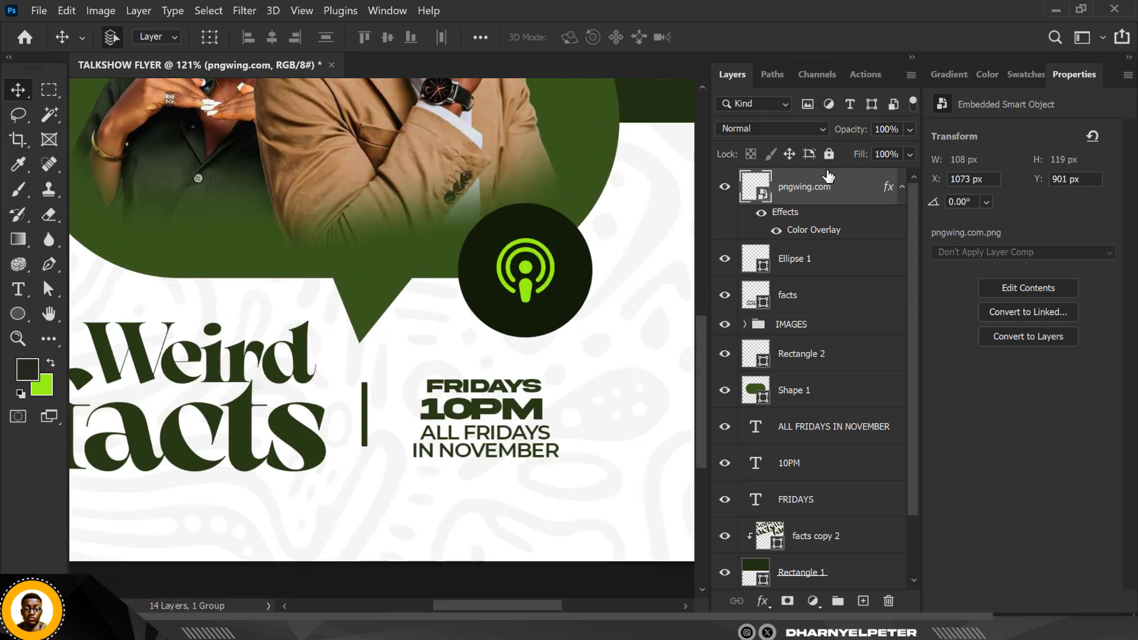
pyautogui.hotkey('ctrl', 'j')
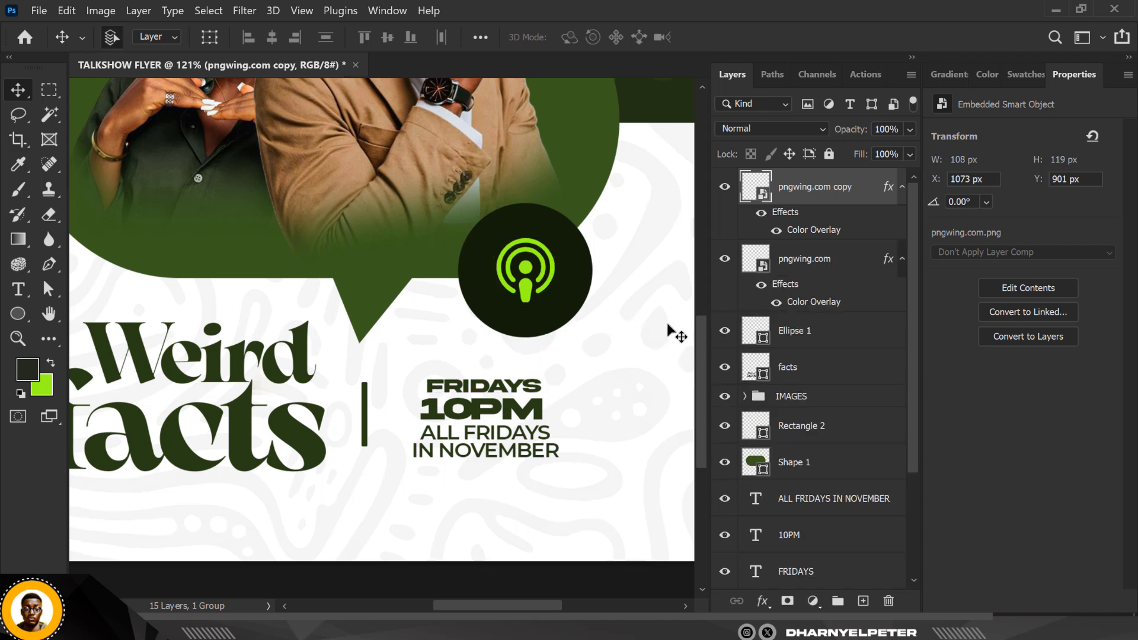
pyautogui.hotkey('ctrl', 'z')
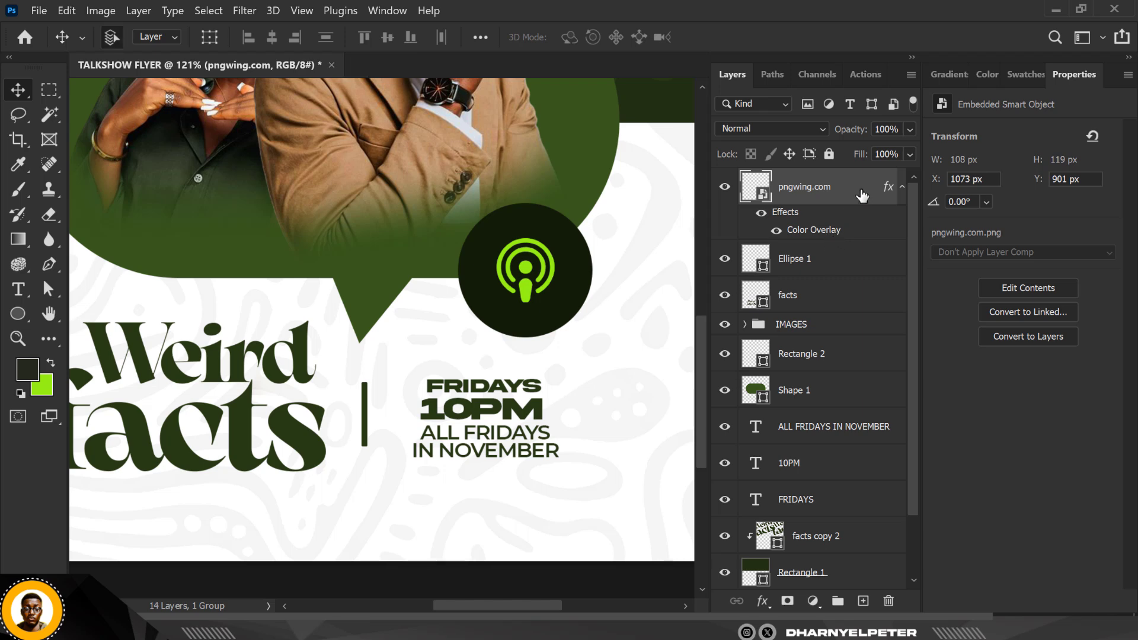
pyautogui.rightClick(862, 191)
pyautogui.click(934, 187)
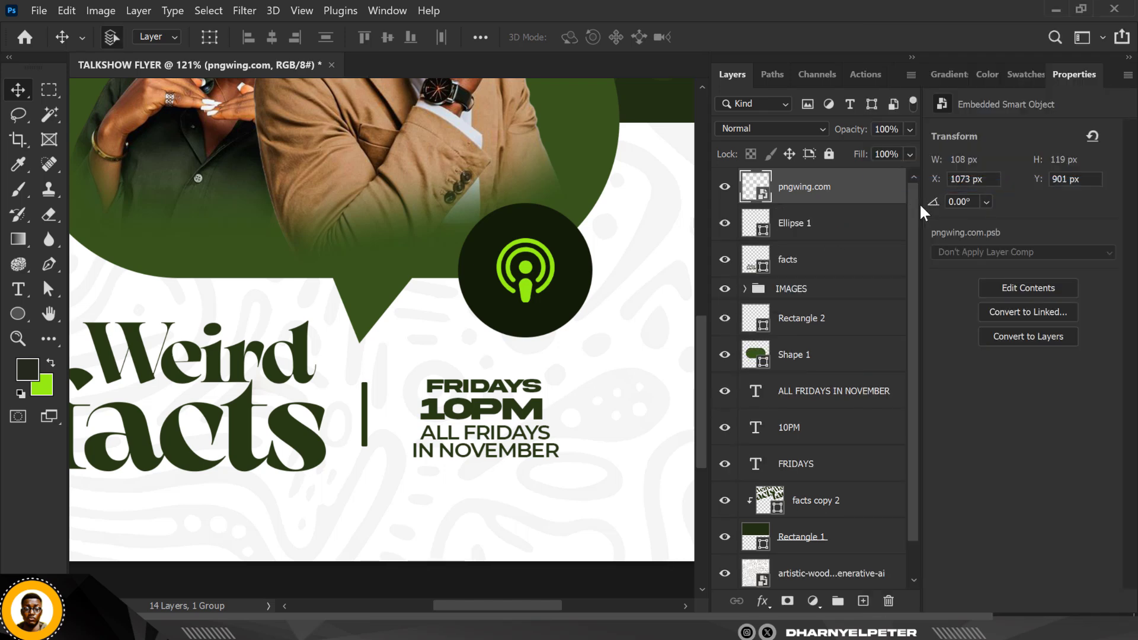
# - Duplicate the green podcast icon layer and set the copy's blend mode to Hard Light
pyautogui.hotkey('ctrl', '1')
pyautogui.scroll(-3, 567, 272)
pyautogui.scroll(1, 576, 276)
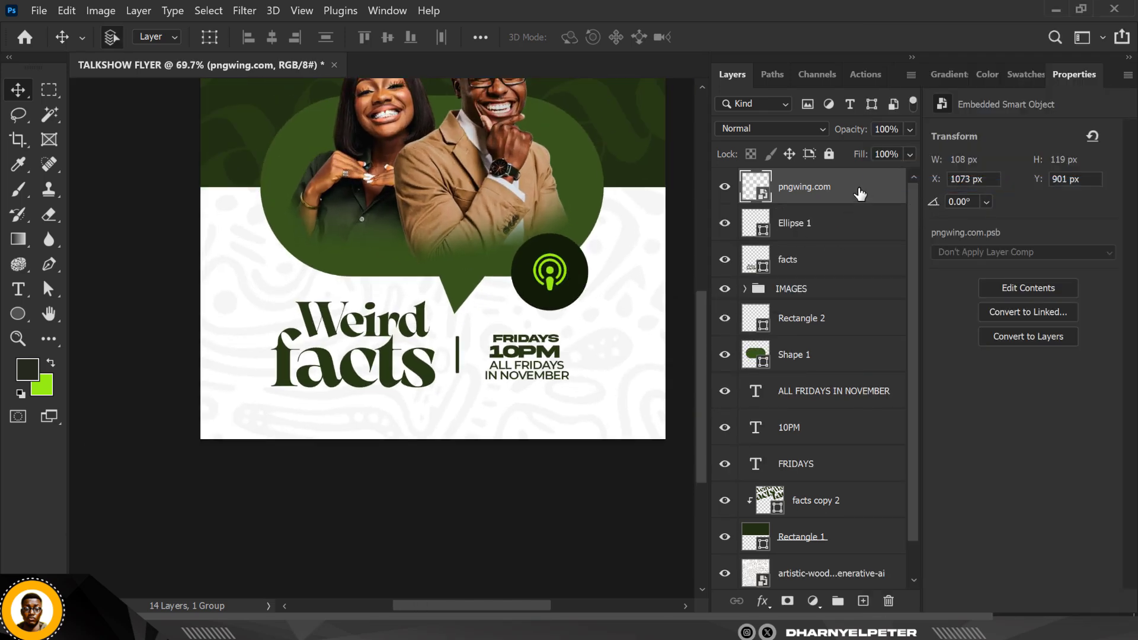
pyautogui.hotkey('ctrl', 'j')
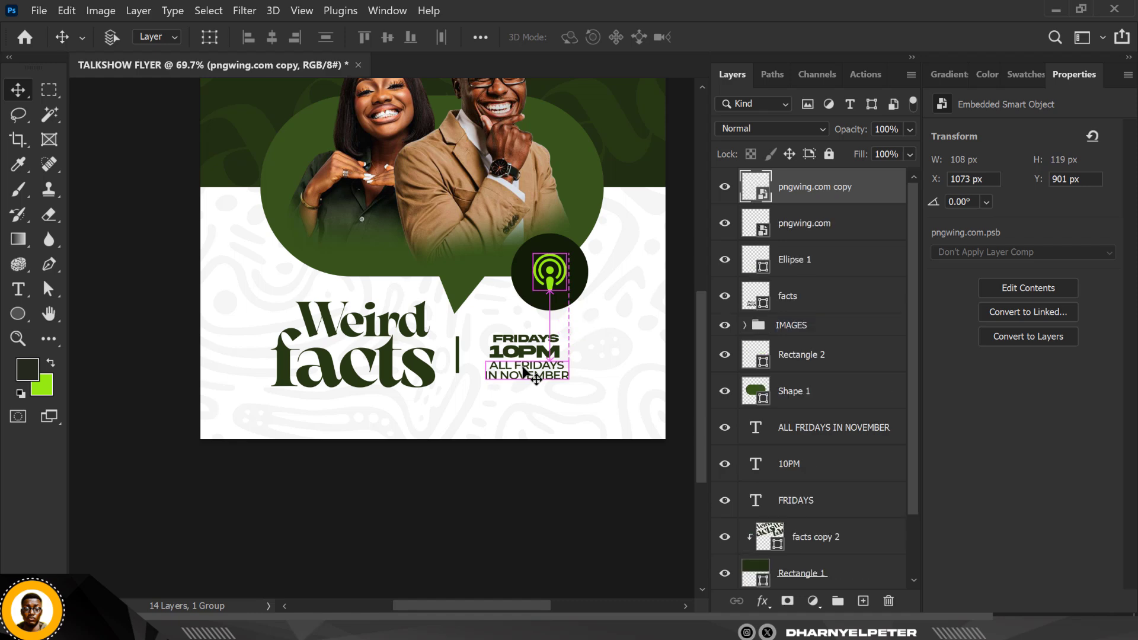
pyautogui.click(794, 130)
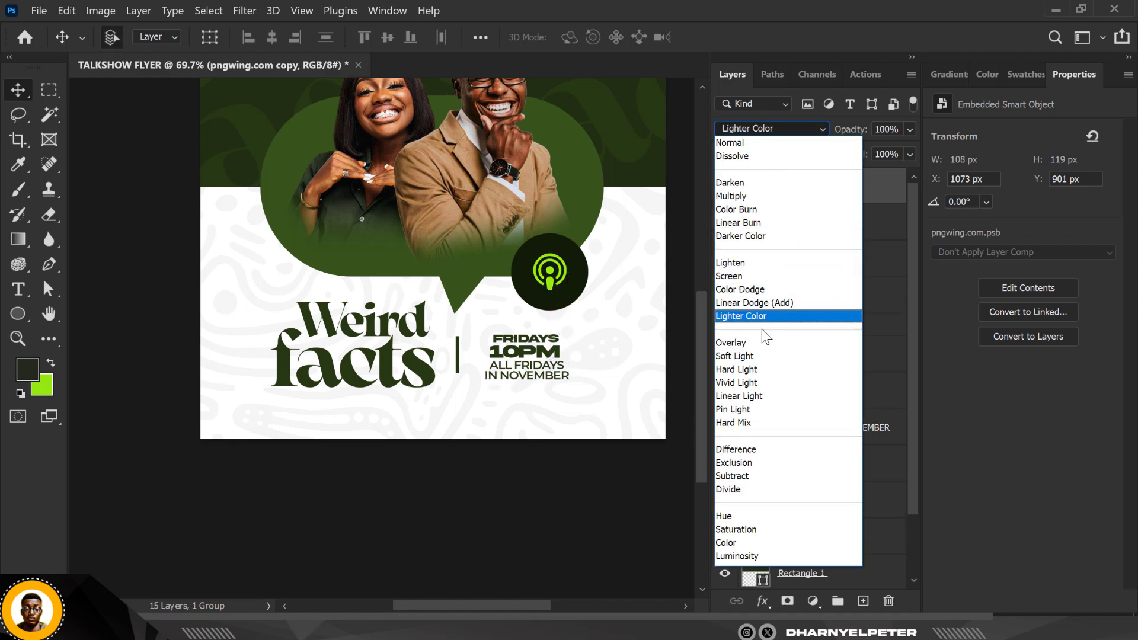
pyautogui.click(764, 369)
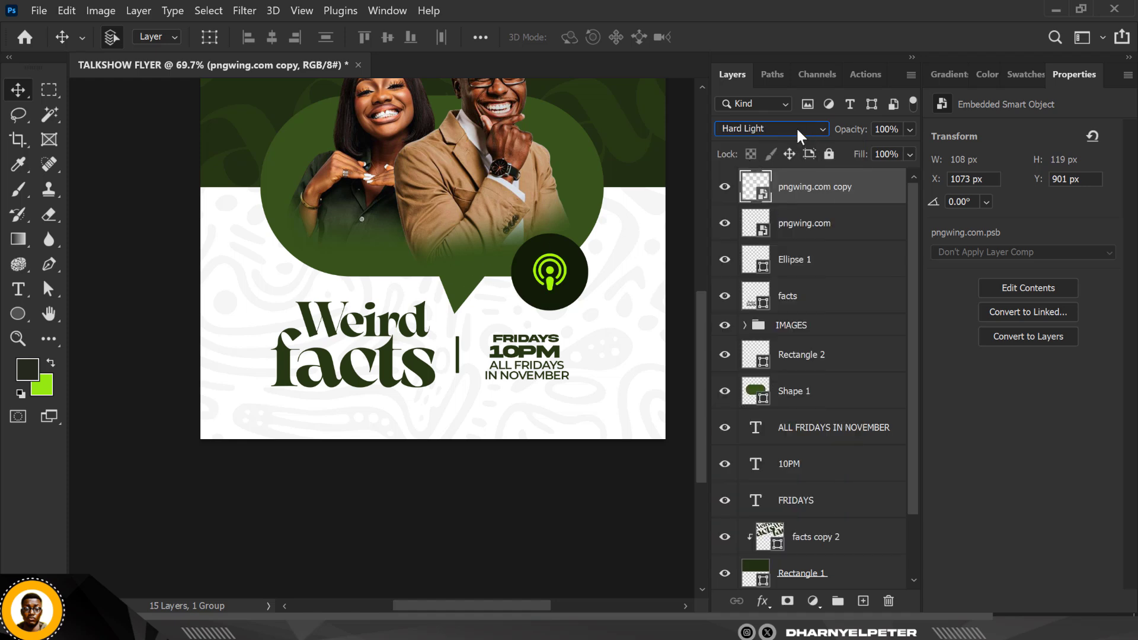
# - Apply a Gaussian Blur with a radius of 6.2 pixels to the duplicated podcast icon
pyautogui.click(248, 11)
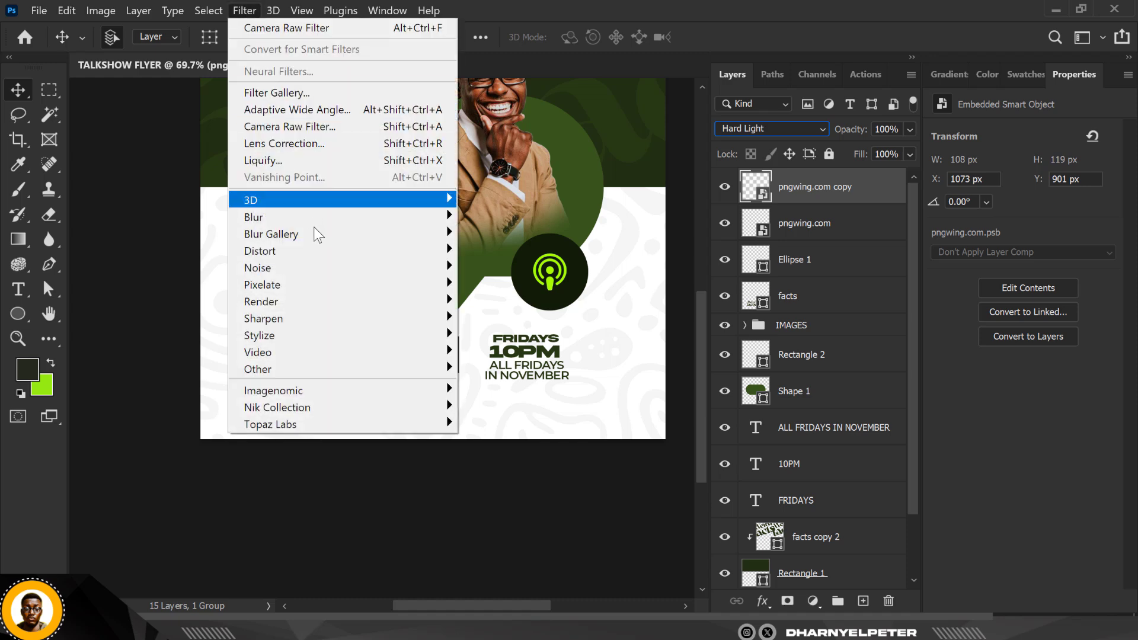
pyautogui.moveTo(313, 219)
pyautogui.click(506, 282)
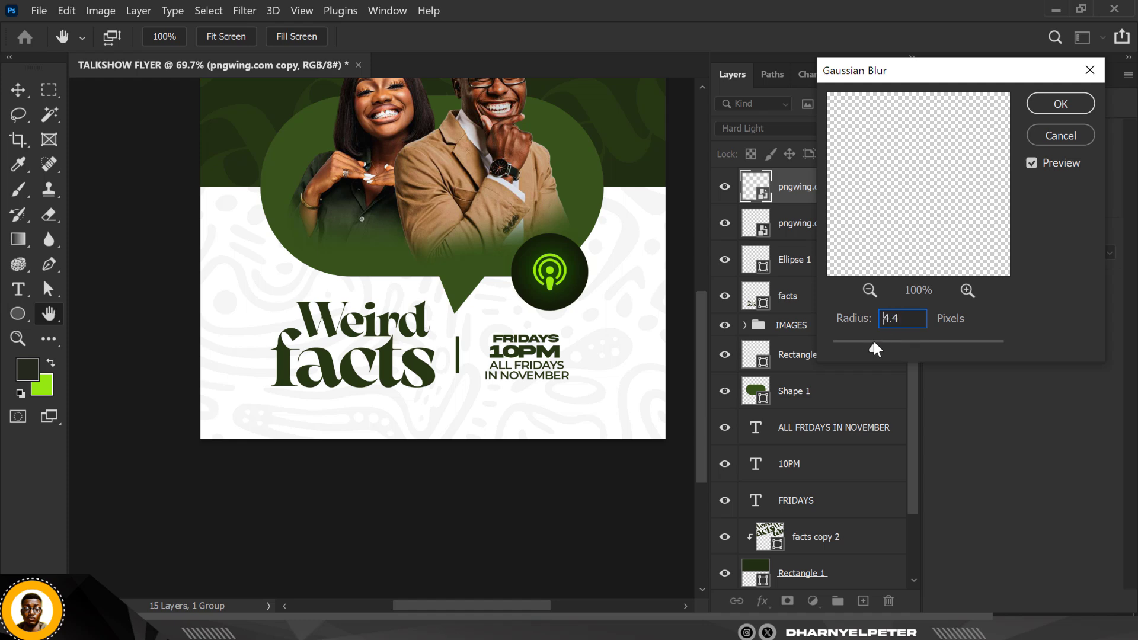
pyautogui.moveTo(874, 342); pyautogui.dragTo(875, 342)
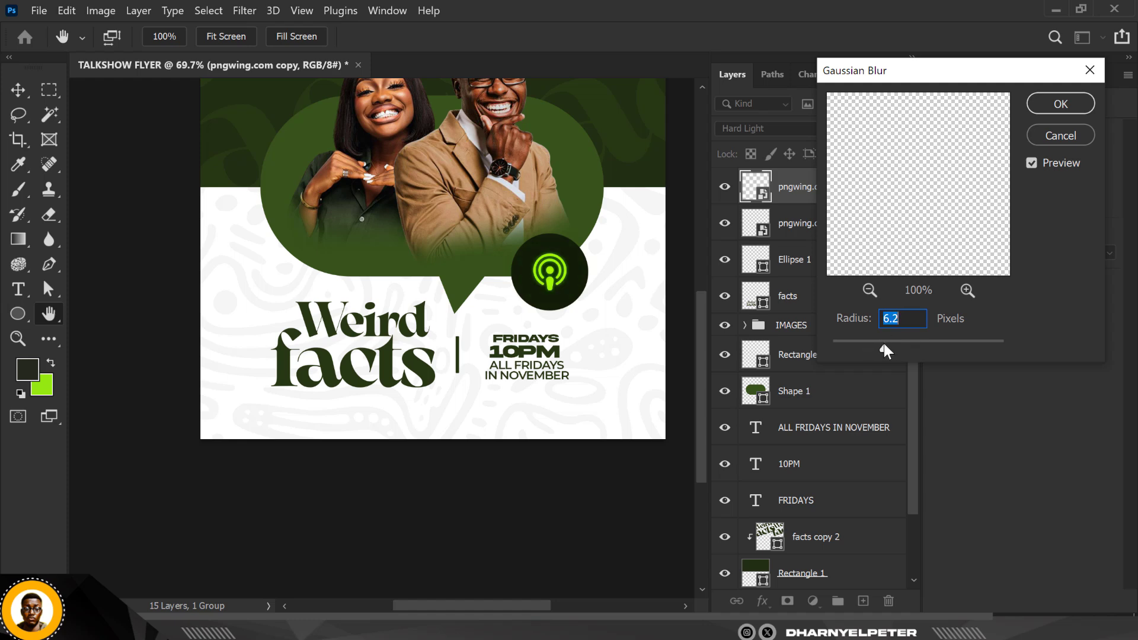
pyautogui.click(1058, 106)
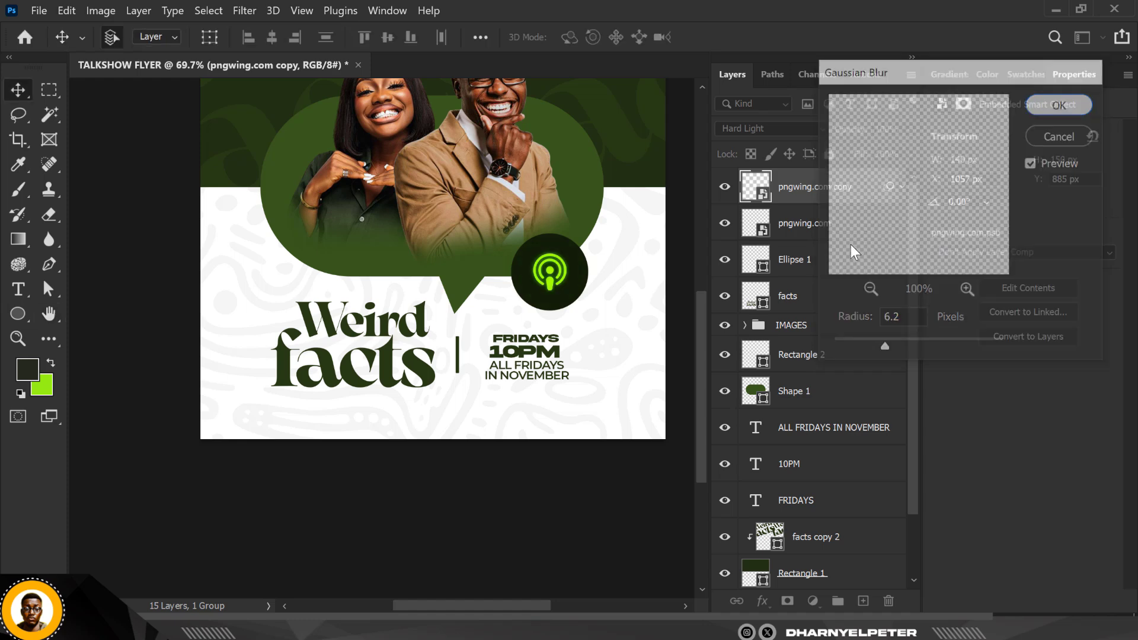
# - Duplicate the blurred podcast icon layer and set the new copy's blend mode to Vivid Light
pyautogui.hotkey('ctrl', 'j')
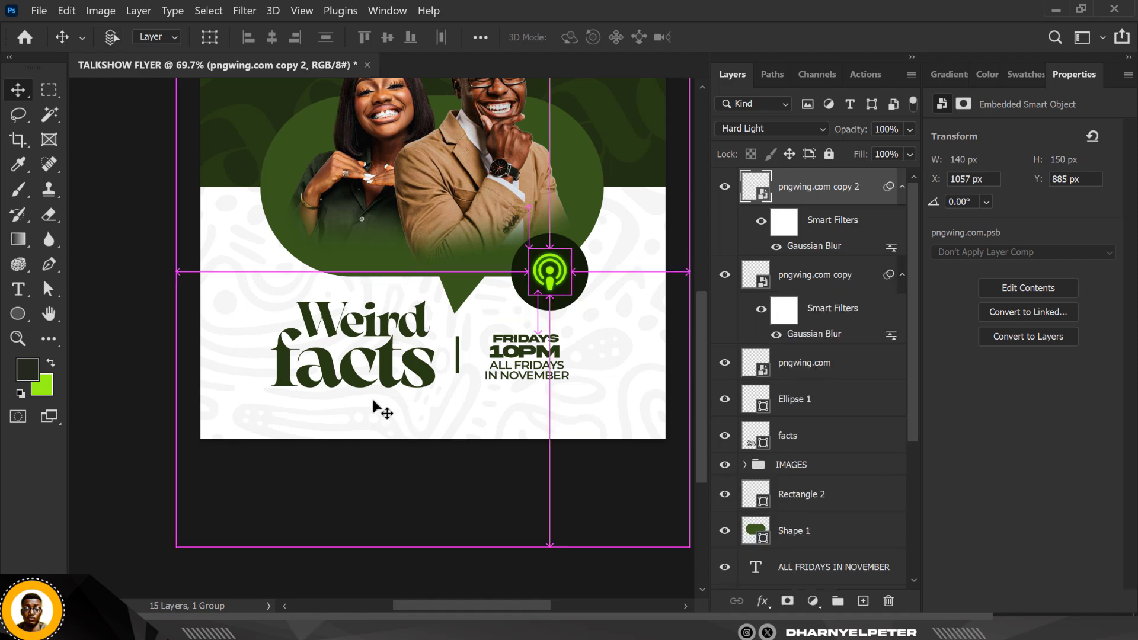
pyautogui.doubleClick(822, 246)
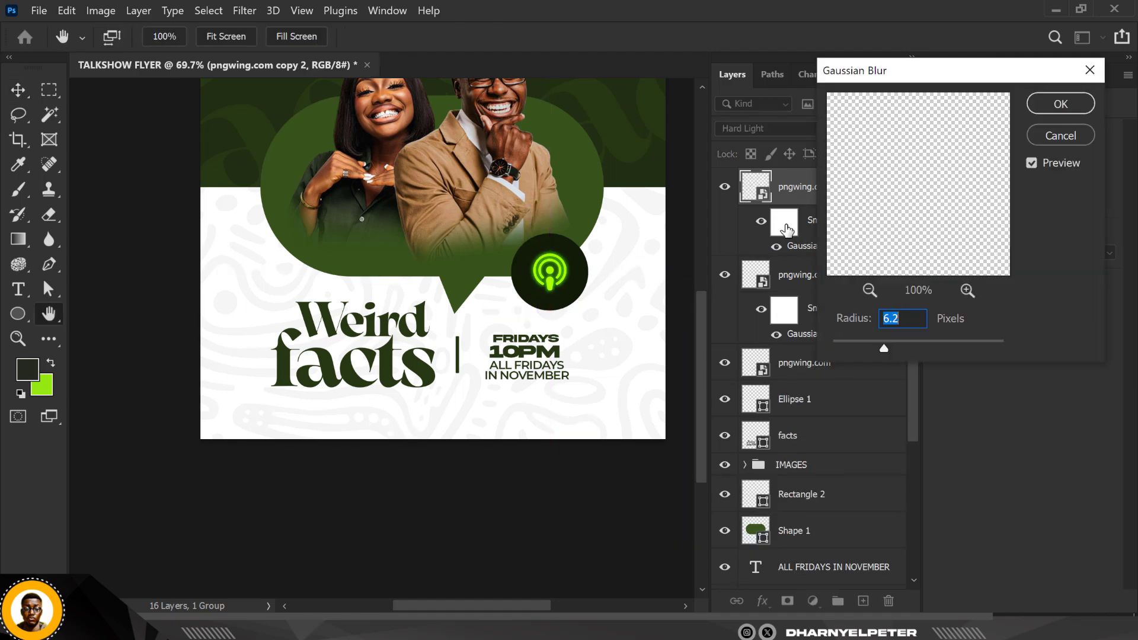
pyautogui.click(1073, 141)
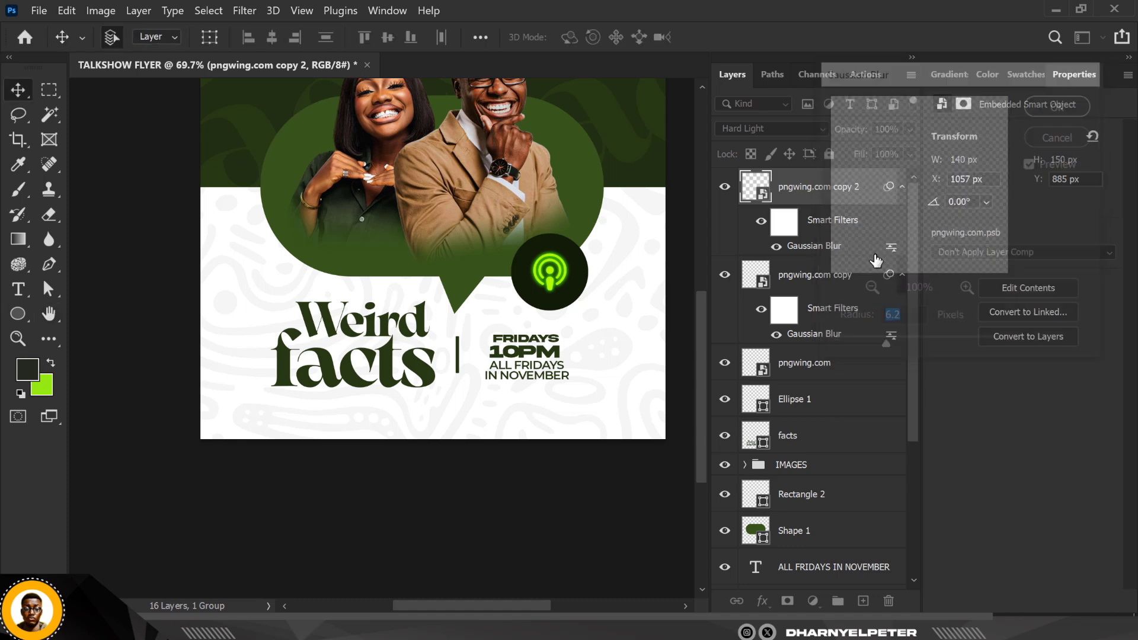
pyautogui.click(788, 127)
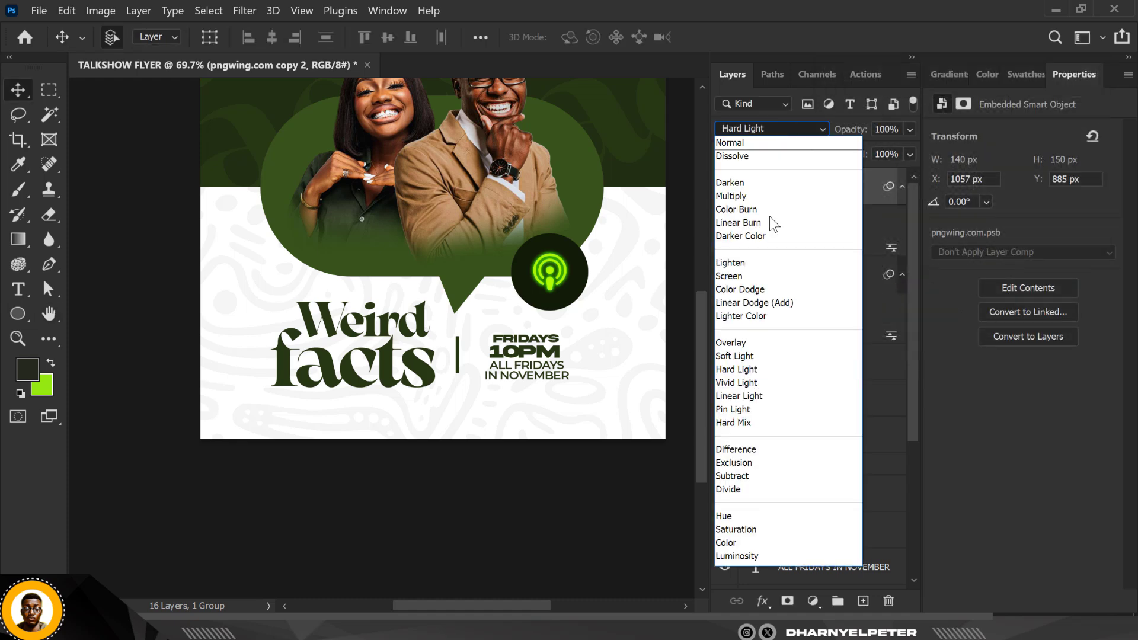
pyautogui.click(742, 383)
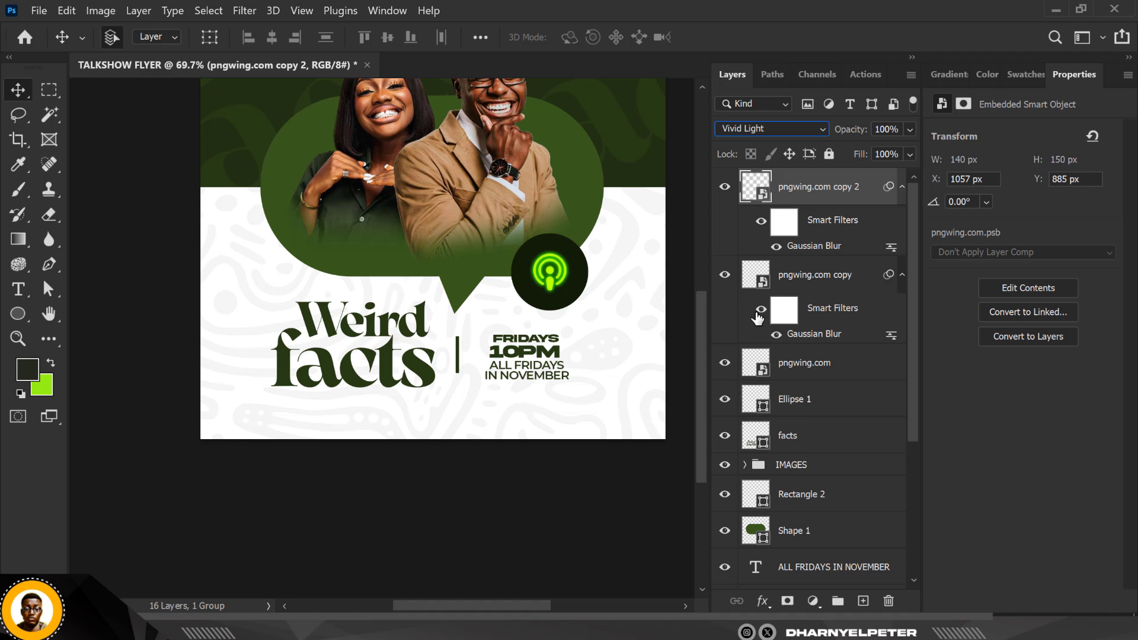
# - Set the Gaussian Blur radius of the topmost podcast icon copy to 31.8 pixels
pyautogui.doubleClick(811, 247)
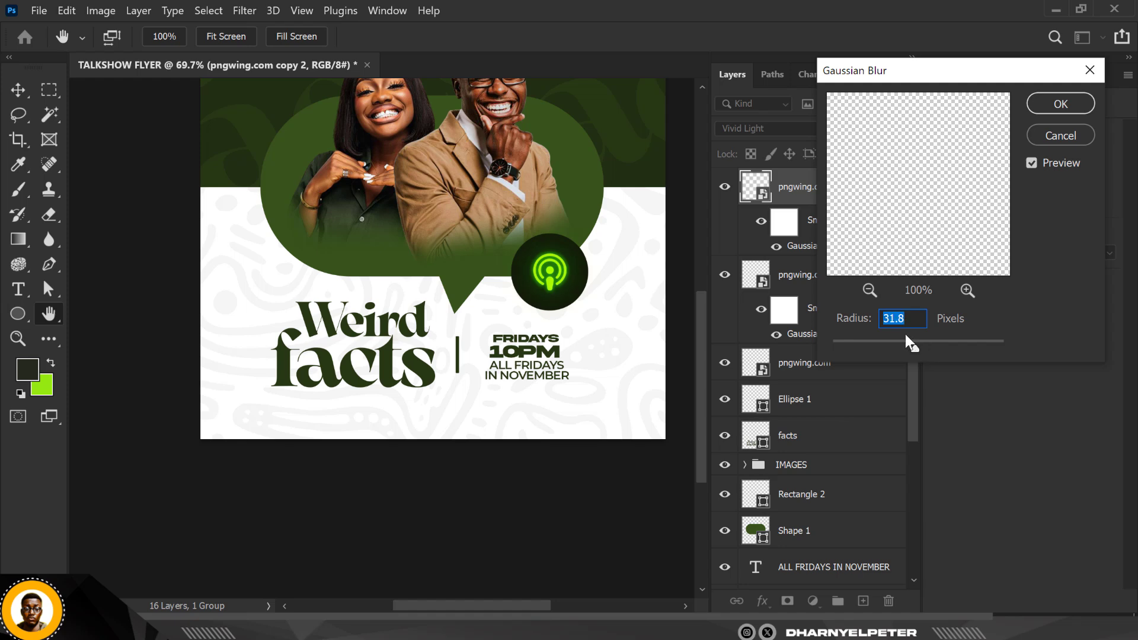
pyautogui.click(1050, 112)
pyautogui.scroll(-3, 504, 285)
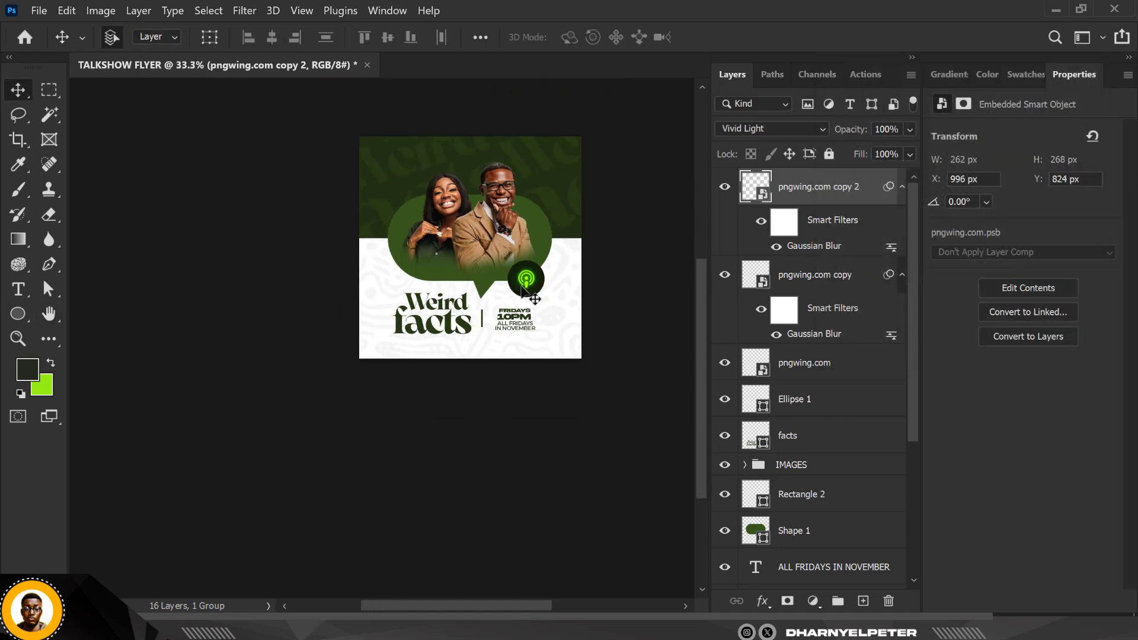
pyautogui.scroll(3, 522, 290)
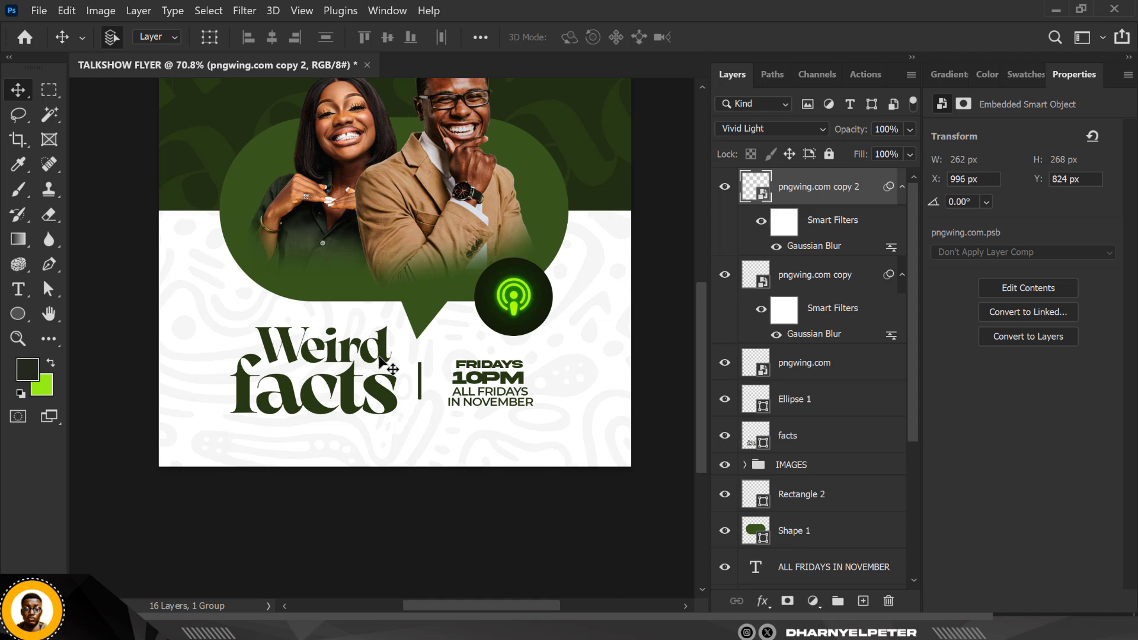
pyautogui.scroll(-2, 239, 237)
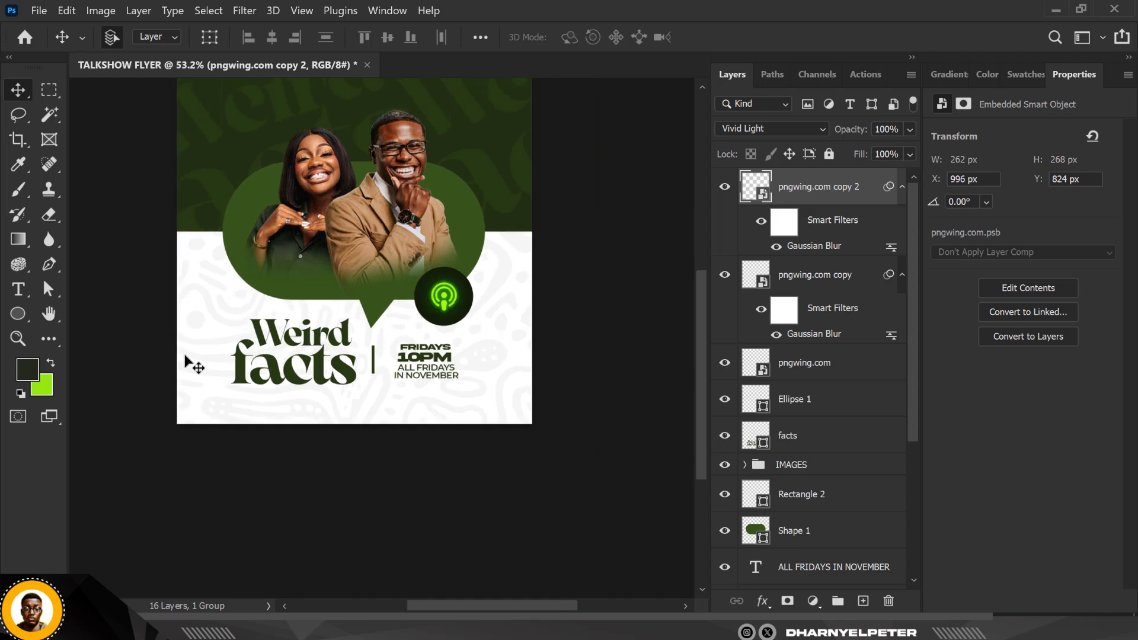
pyautogui.scroll(5, 320, 376)
pyautogui.click(319, 370)
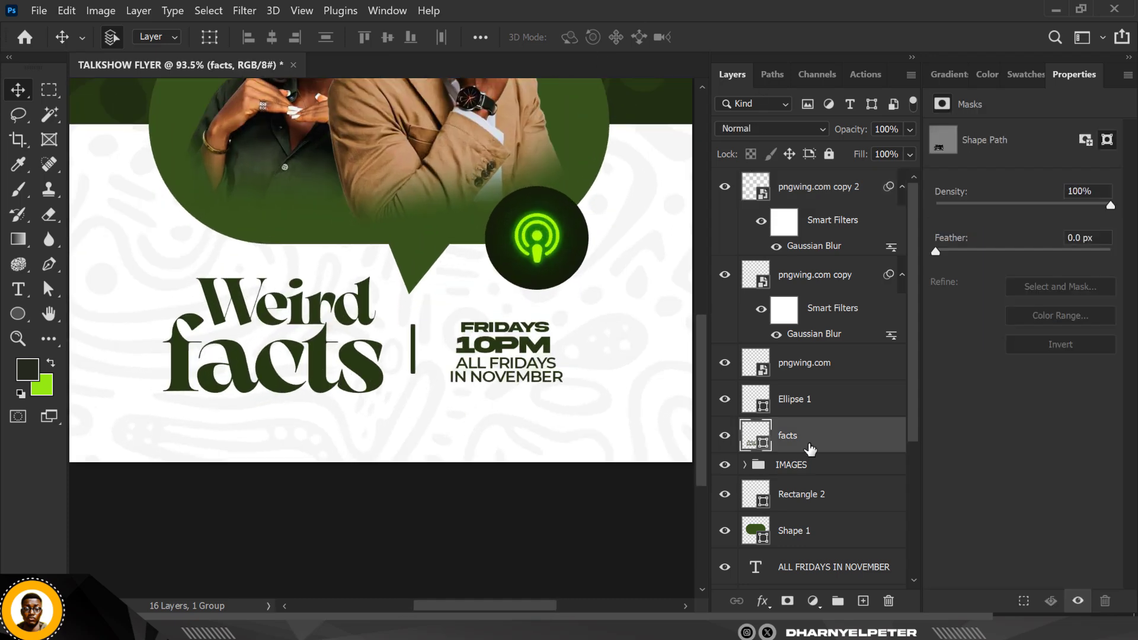
pyautogui.click(724, 435)
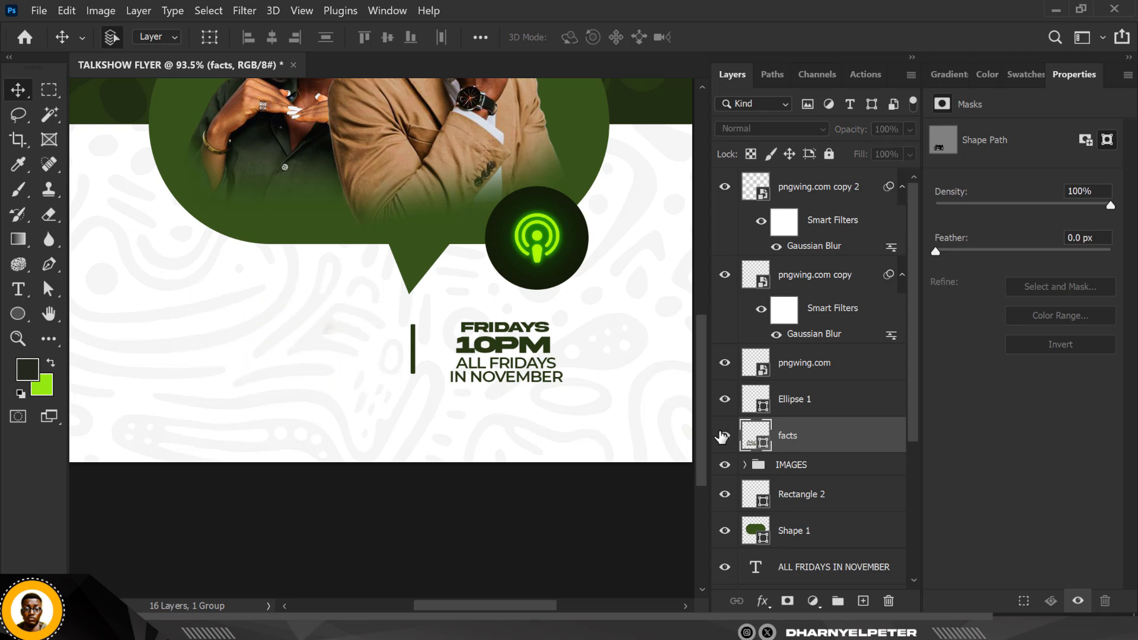
pyautogui.click(725, 436)
pyautogui.scroll(-2, 325, 335)
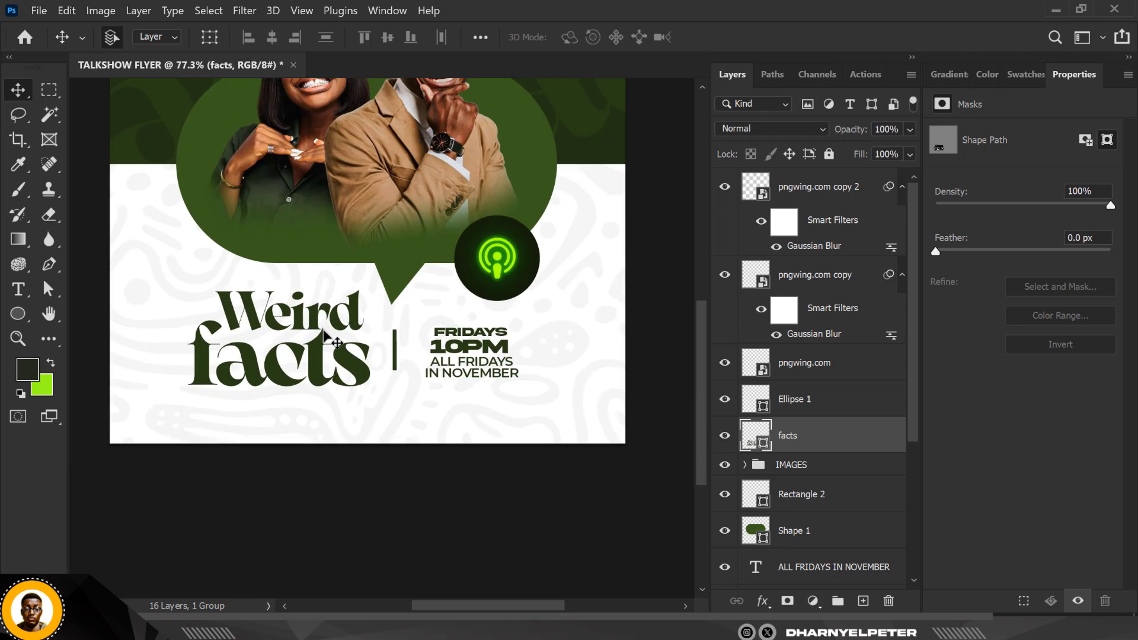
pyautogui.click(246, 13)
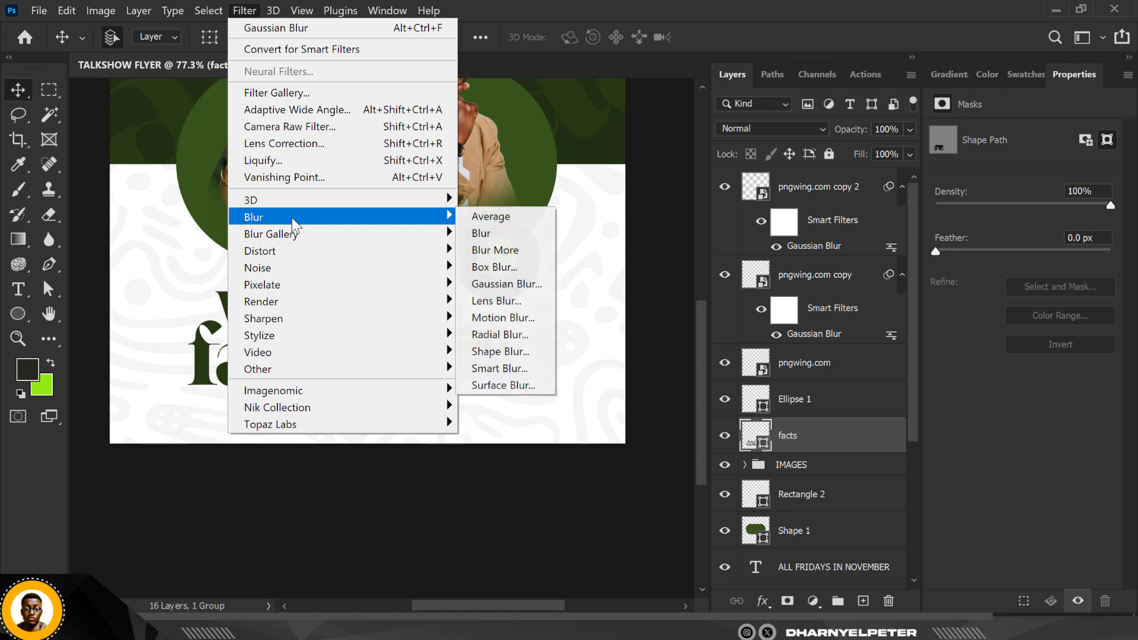
pyautogui.moveTo(289, 270)
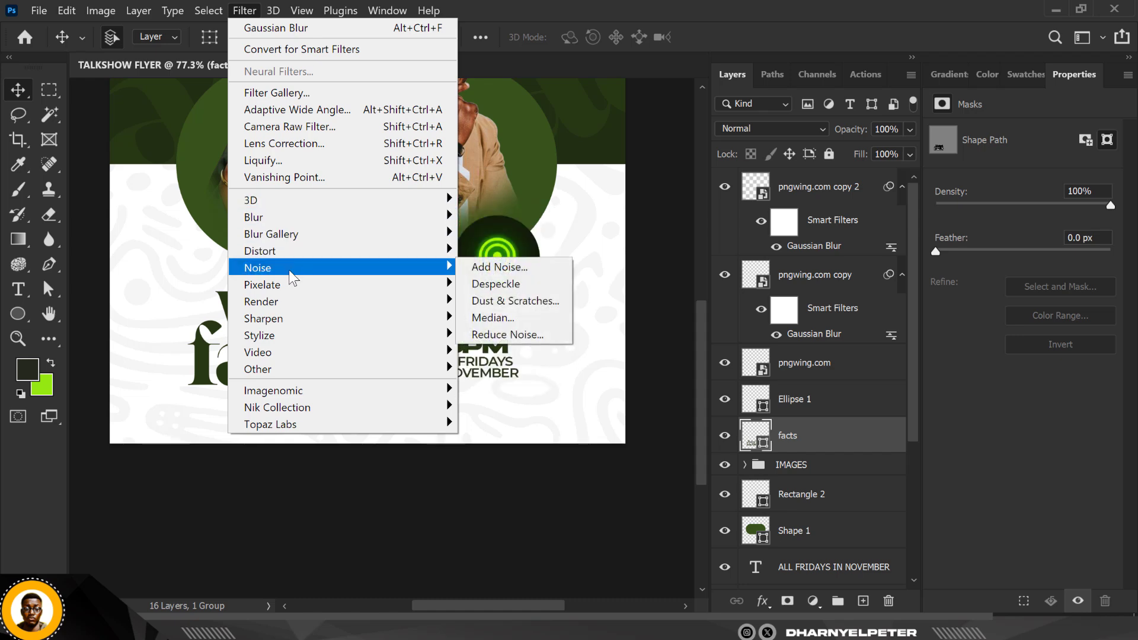
pyautogui.click(498, 272)
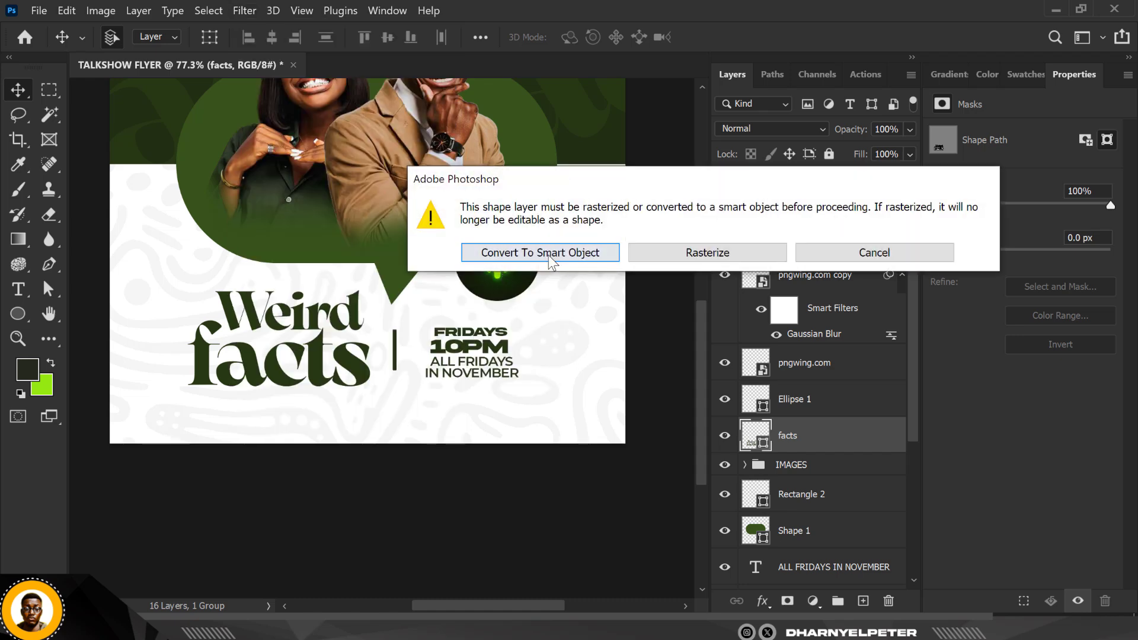
pyautogui.click(549, 255)
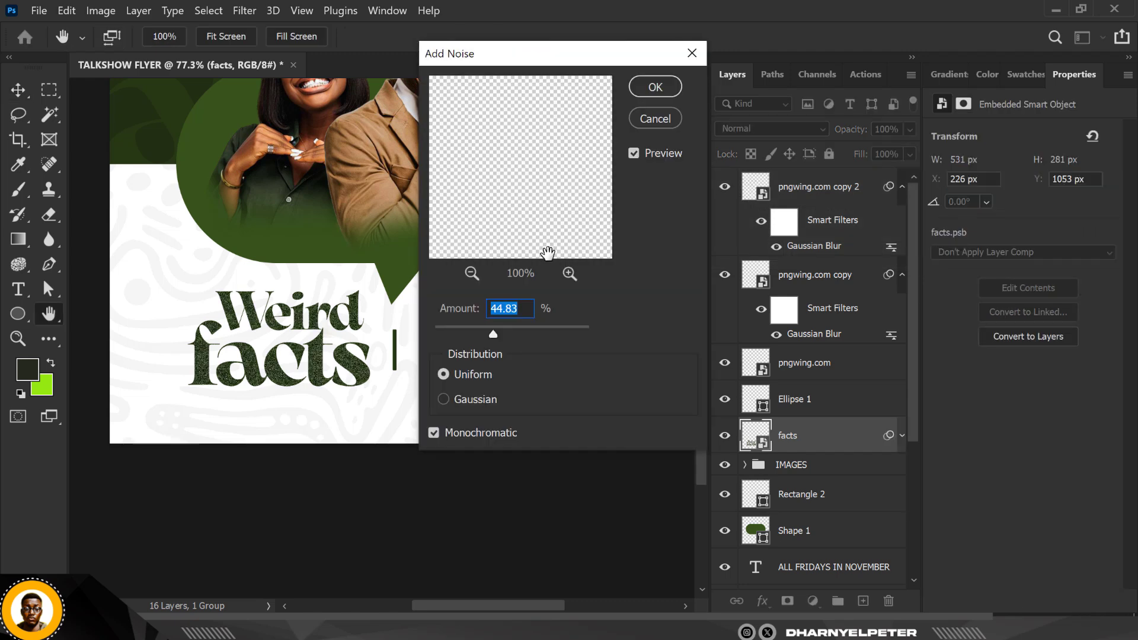
pyautogui.click(666, 118)
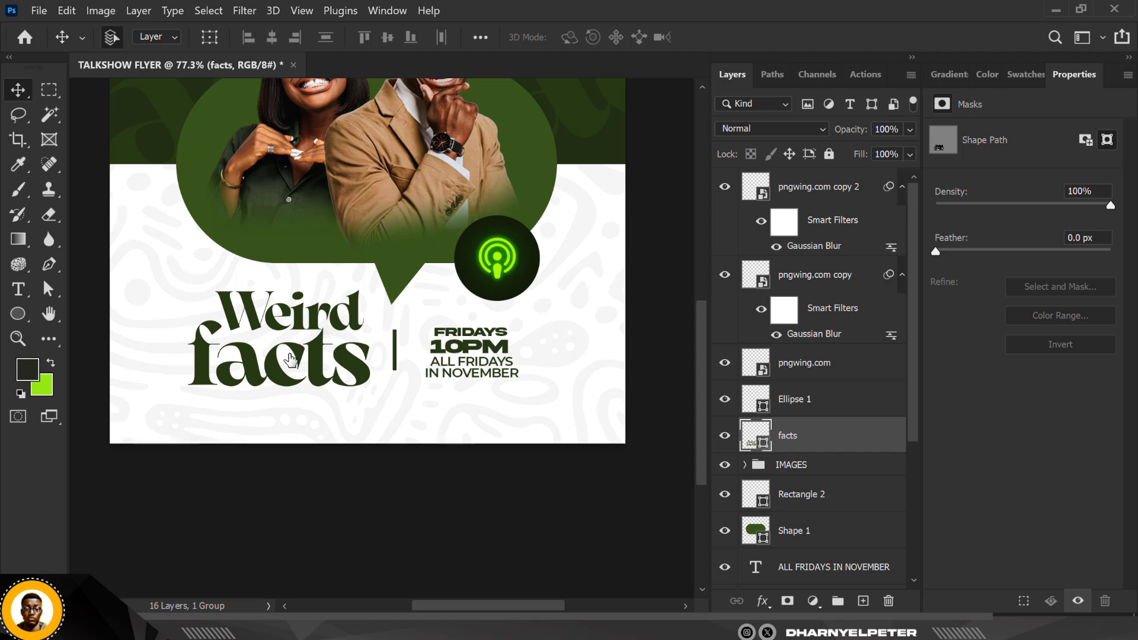
# - Change the fill color of the "Weird facts" title shape to the brighter green 54891e
pyautogui.click(205, 123)
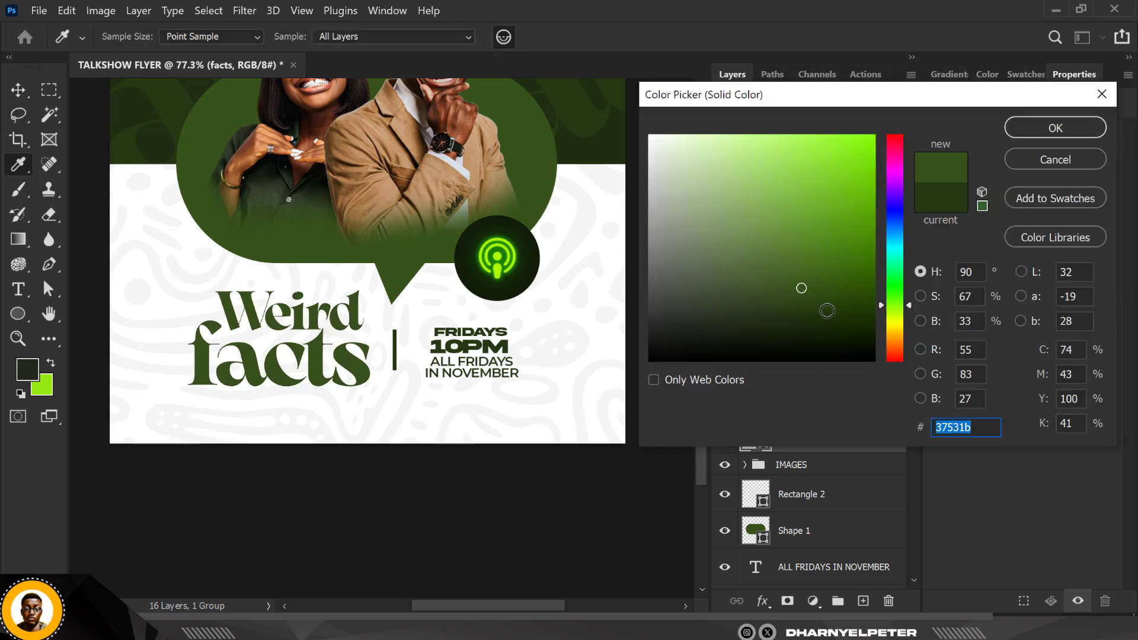
pyautogui.moveTo(801, 287); pyautogui.dragTo(816, 265)
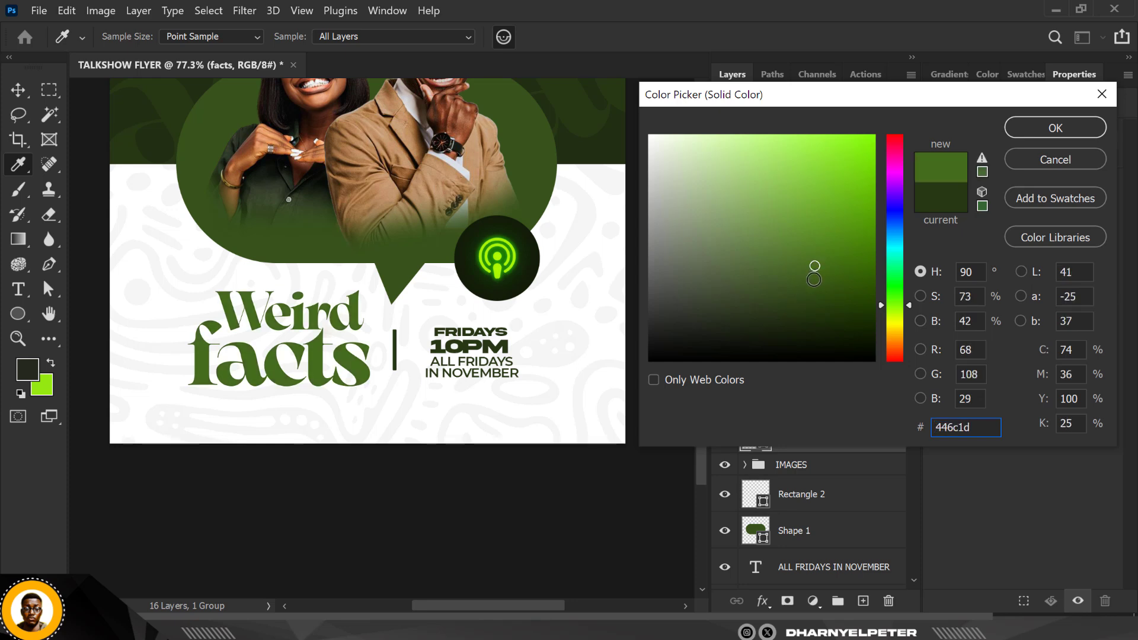
pyautogui.click(826, 239)
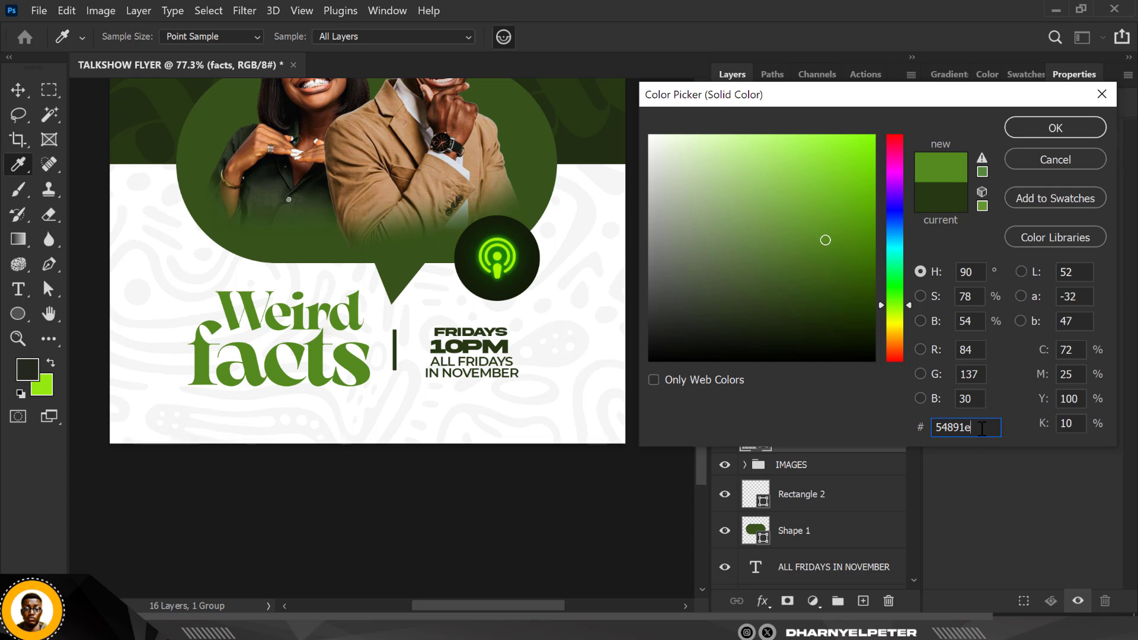
# - Record the title's hex code in the Notepad color list as "WEIRD FACT:" and confirm the new fill color in Photoshop
pyautogui.moveTo(957, 431); pyautogui.dragTo(914, 440)
pyautogui.hotkey('ctrl', 'c')
pyautogui.hotkey('alt', 'Tab')
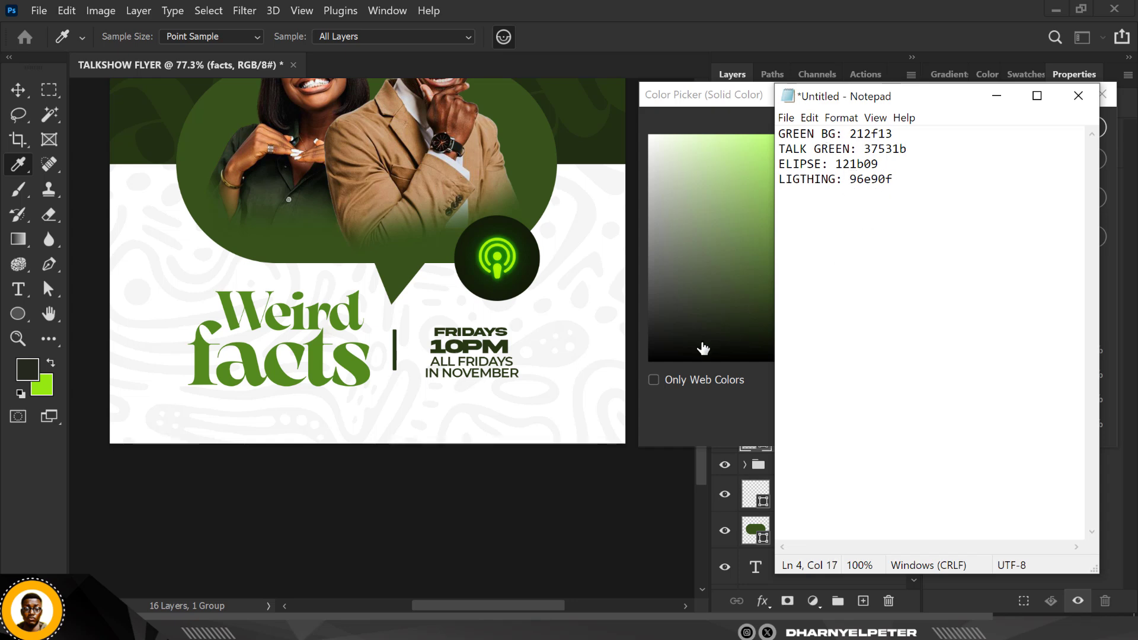
pyautogui.write('WEIRD FACT:')
pyautogui.hotkey('ctrl', 'v')
pyautogui.click(1000, 96)
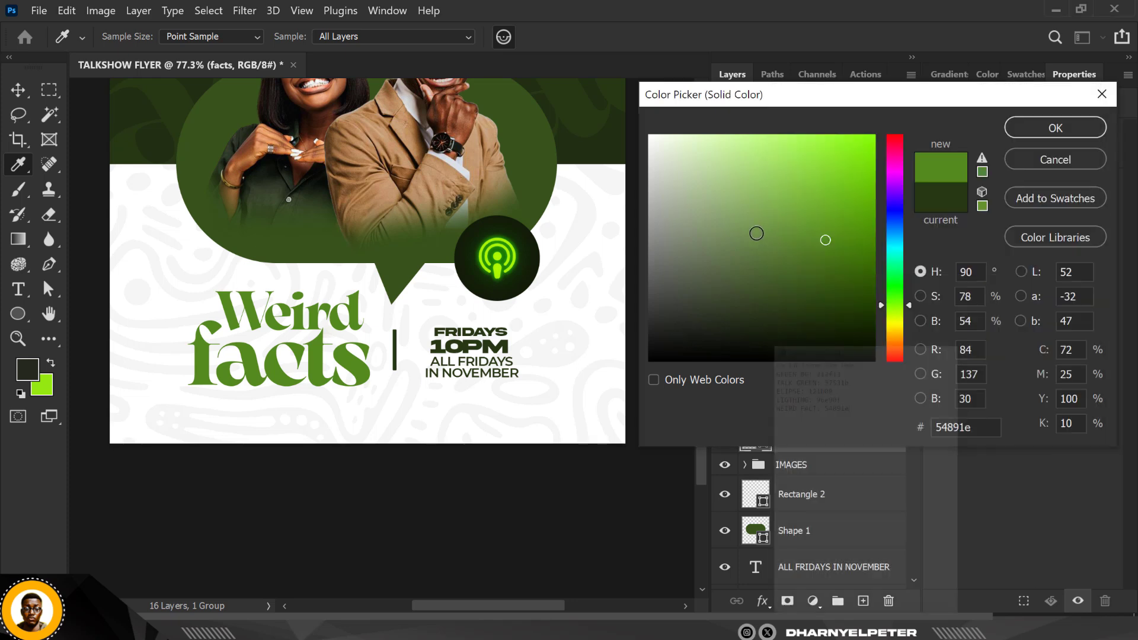
pyautogui.click(1076, 128)
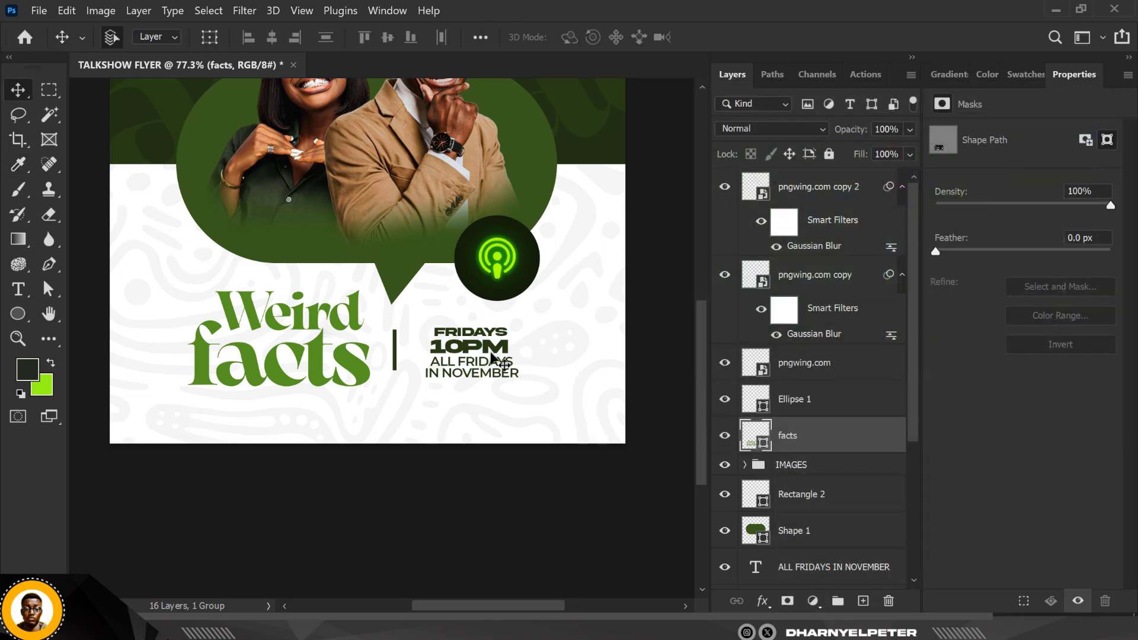
pyautogui.scroll(-1, 456, 341)
pyautogui.click(403, 350)
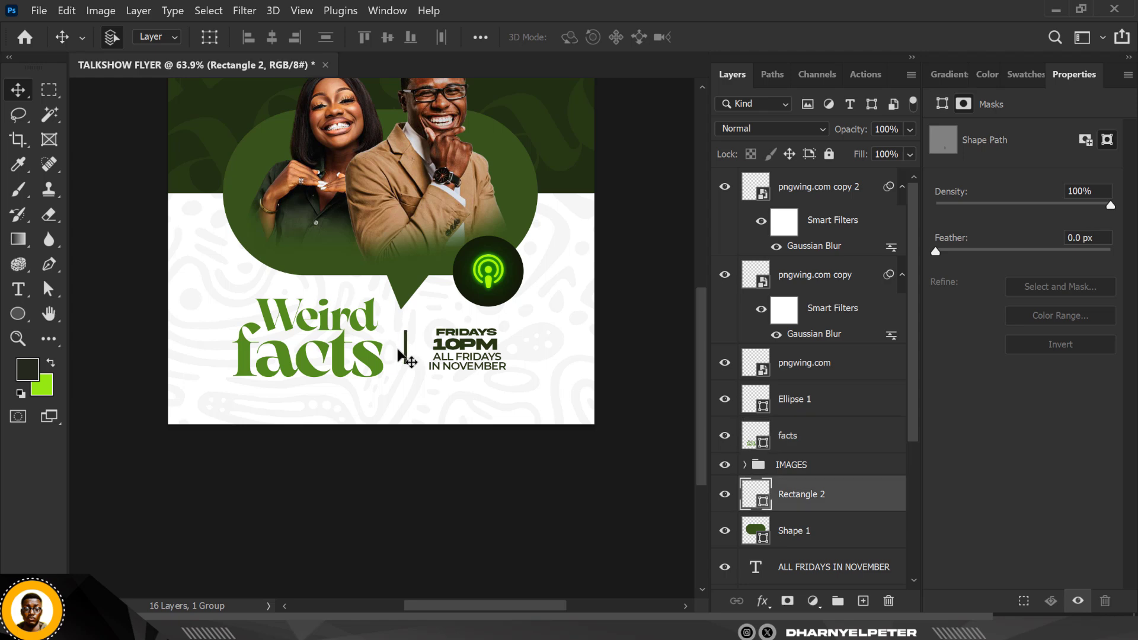
pyautogui.scroll(1, 460, 288)
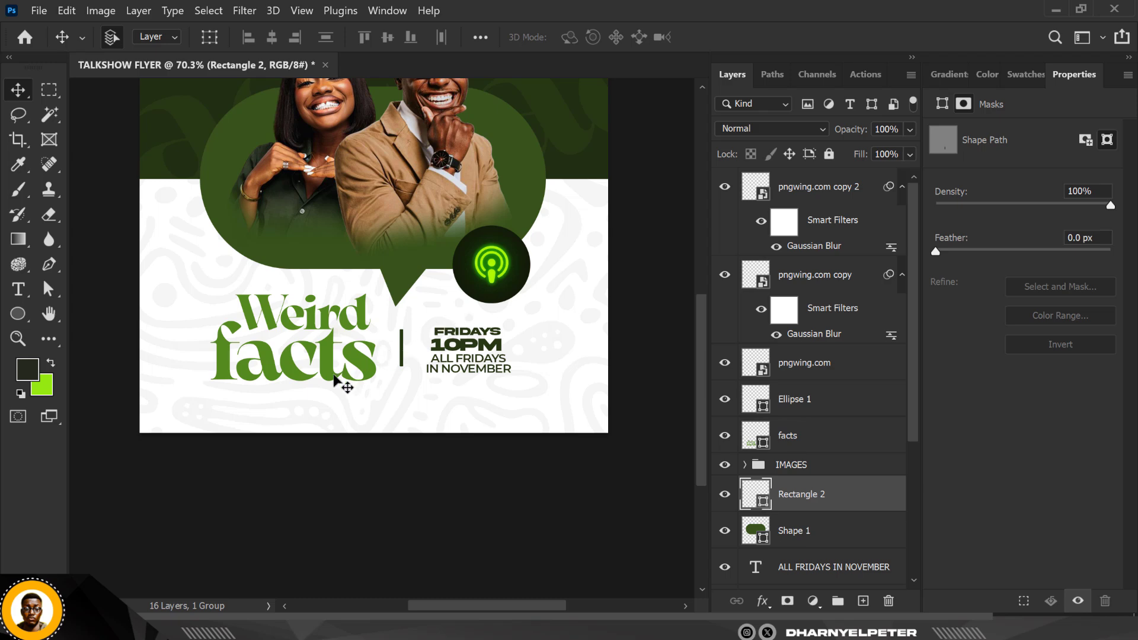
# - Convert the "Weird facts" title shape to a smart object and add uniform monochromatic noise of about 52%
pyautogui.click(776, 438)
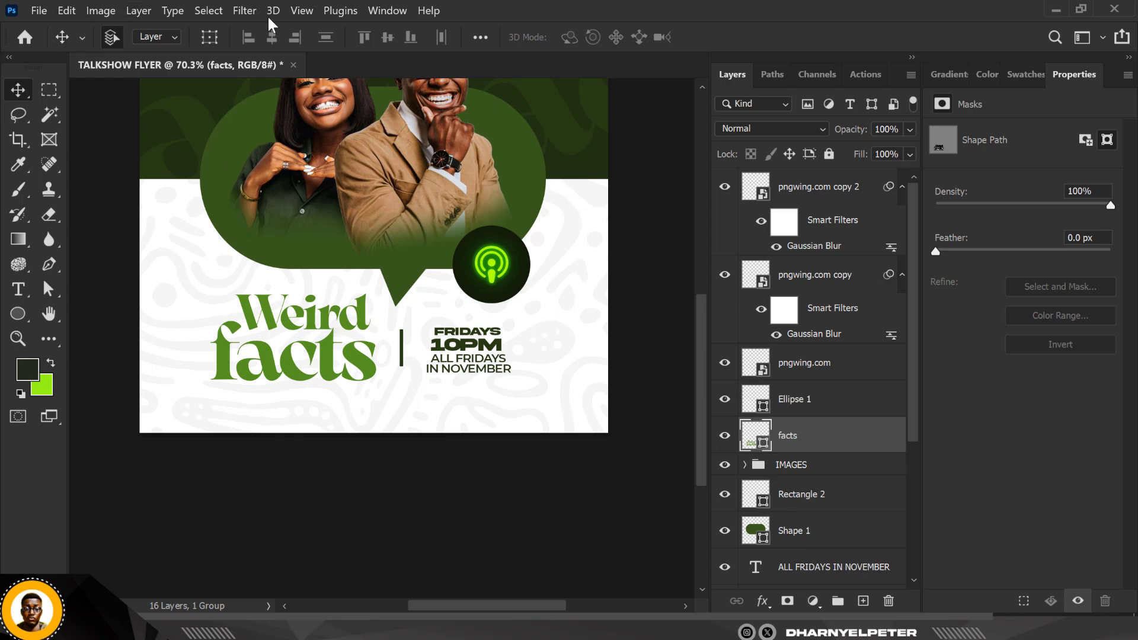
pyautogui.click(244, 10)
pyautogui.moveTo(306, 217)
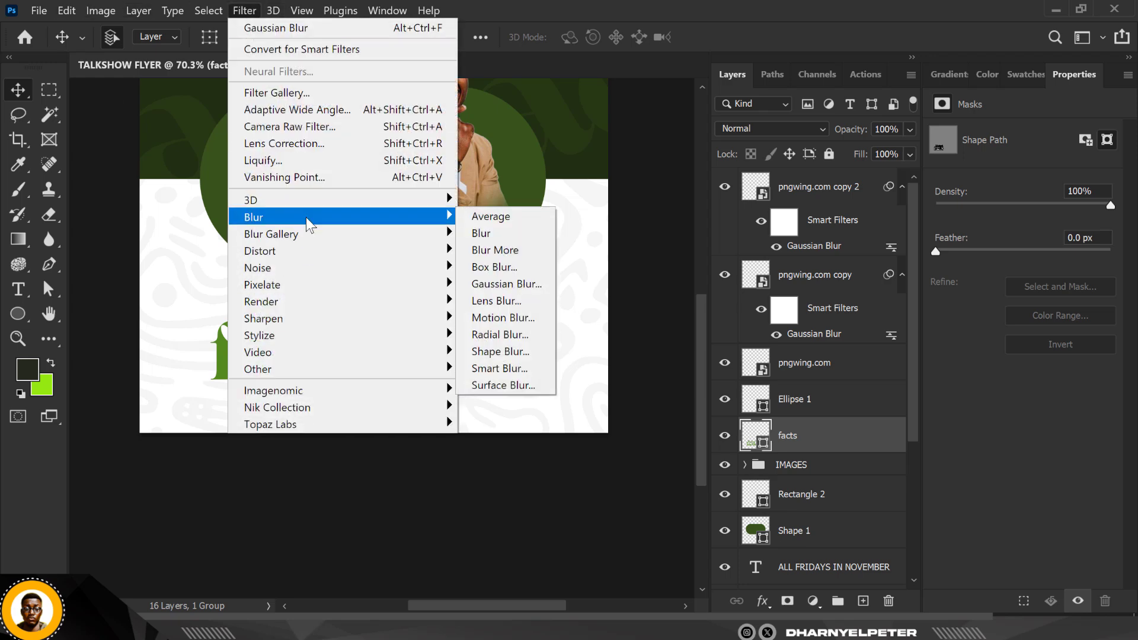
pyautogui.moveTo(287, 265)
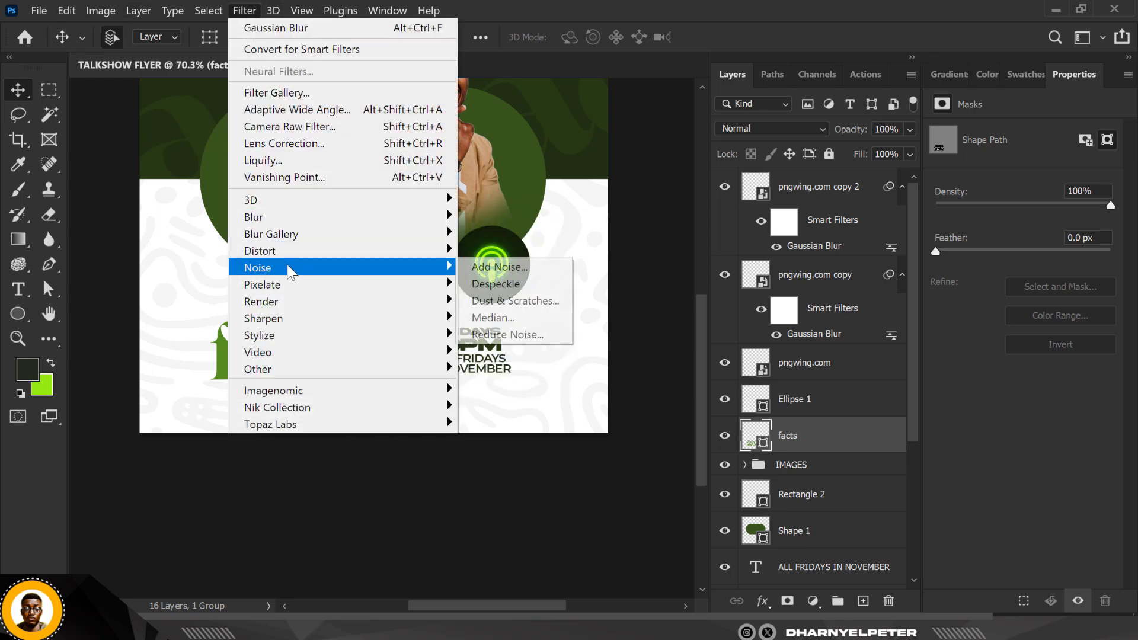
pyautogui.click(481, 266)
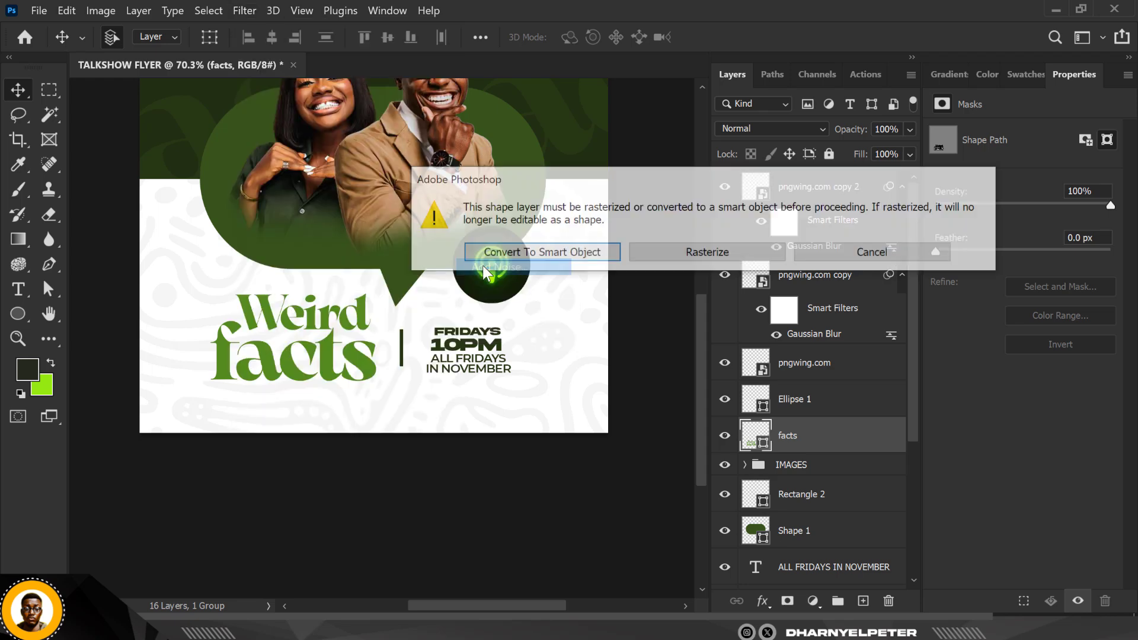
pyautogui.click(537, 249)
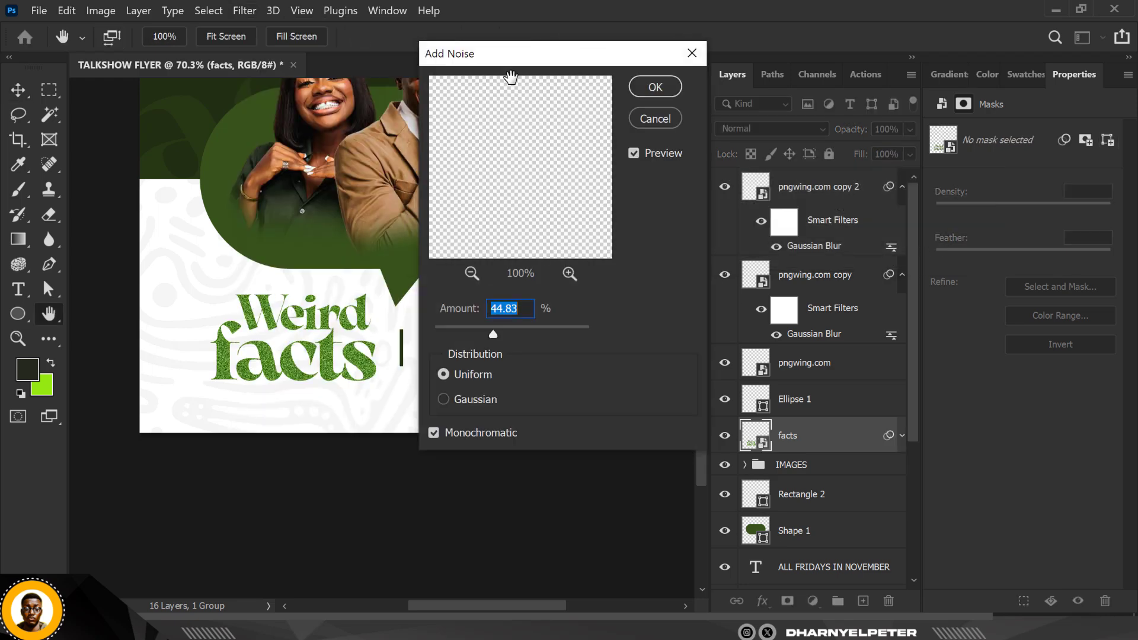
pyautogui.moveTo(523, 59); pyautogui.dragTo(867, 47)
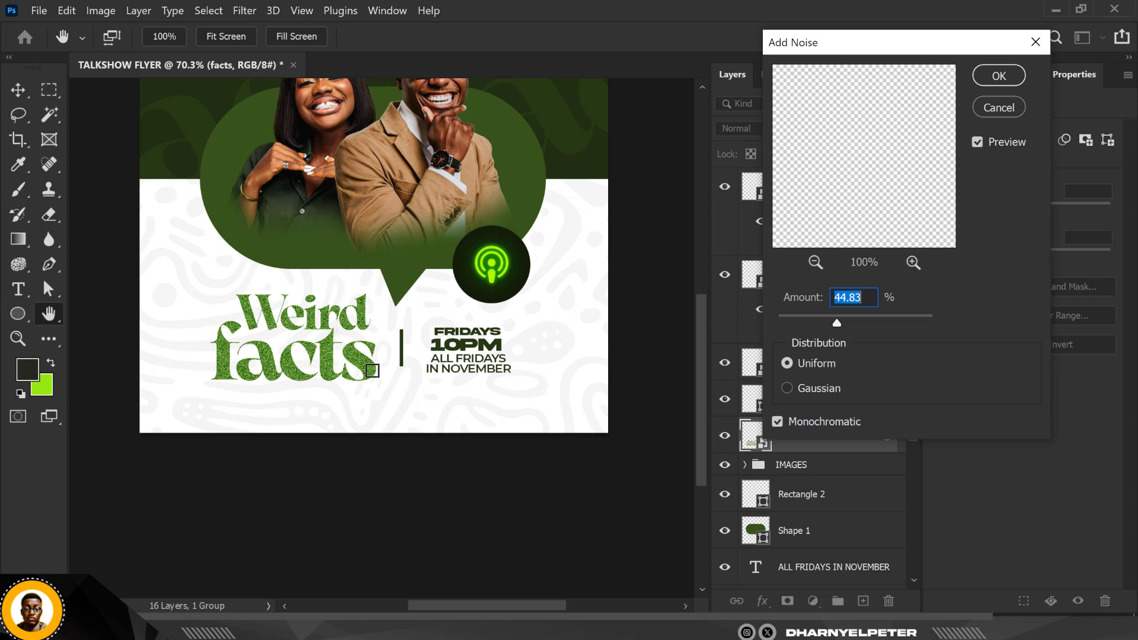
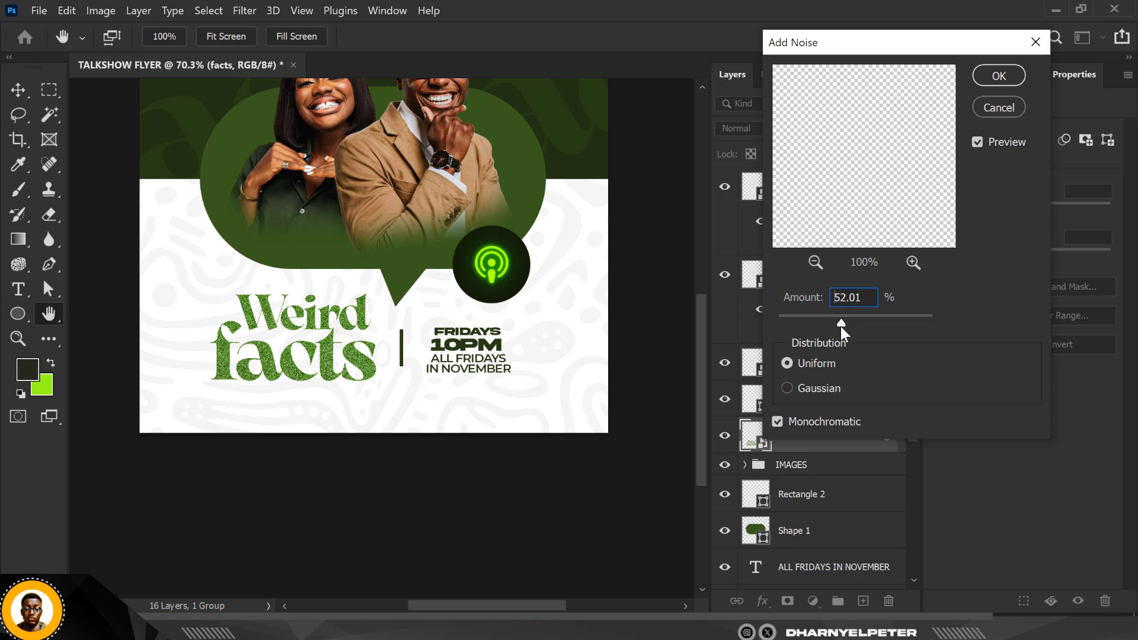
pyautogui.click(1001, 74)
# - Nudge the "Weird facts" title slightly to the right, towards the vertical divider line
pyautogui.scroll(-4, 328, 371)
pyautogui.scroll(1, 333, 370)
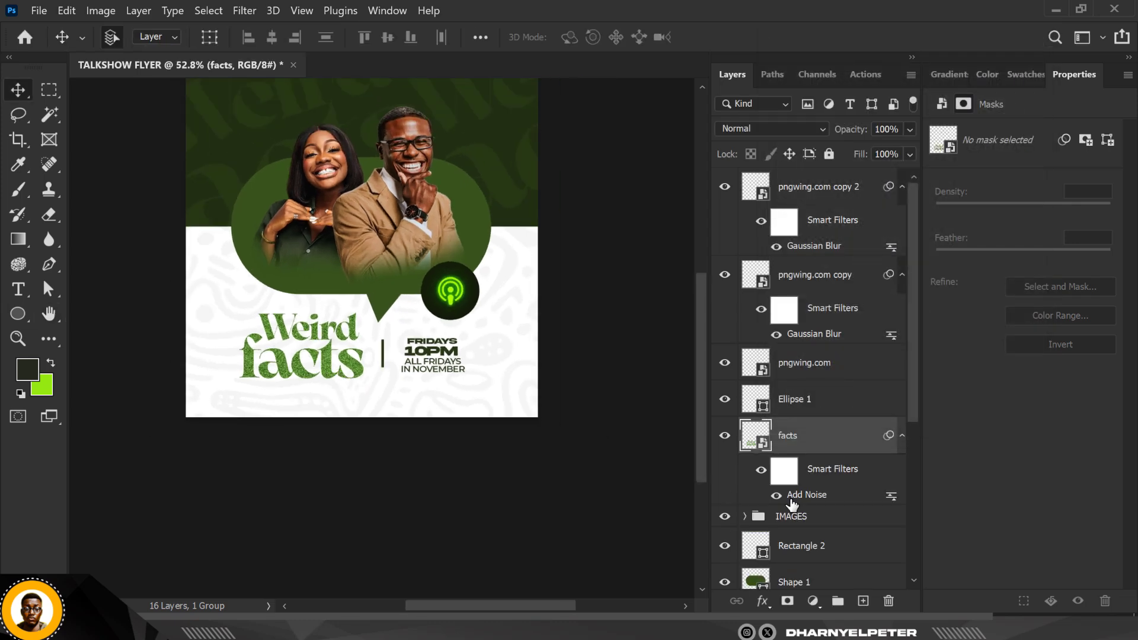
pyautogui.hotkey('shift', 'Right')
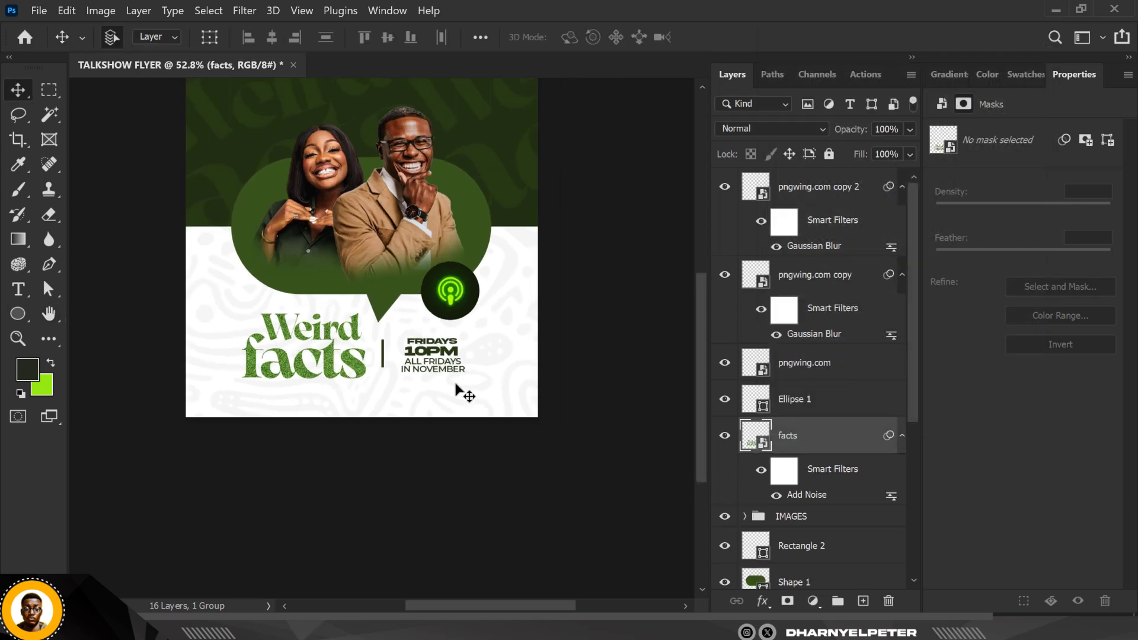
pyautogui.scroll(-3, 382, 358)
pyautogui.scroll(2, 385, 329)
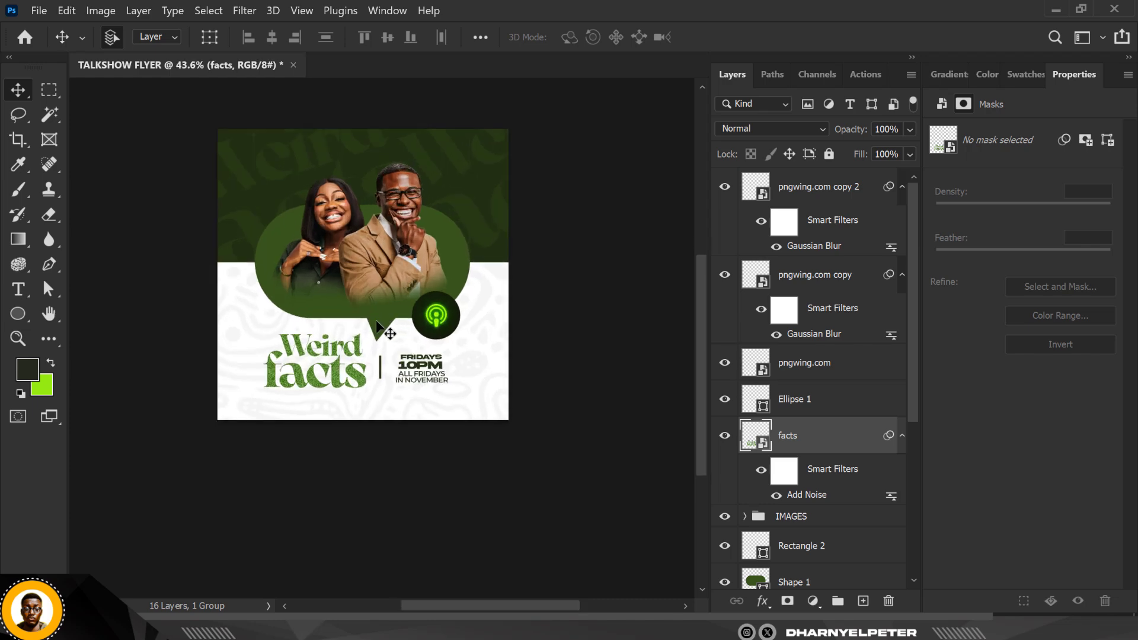
pyautogui.scroll(3, 379, 329)
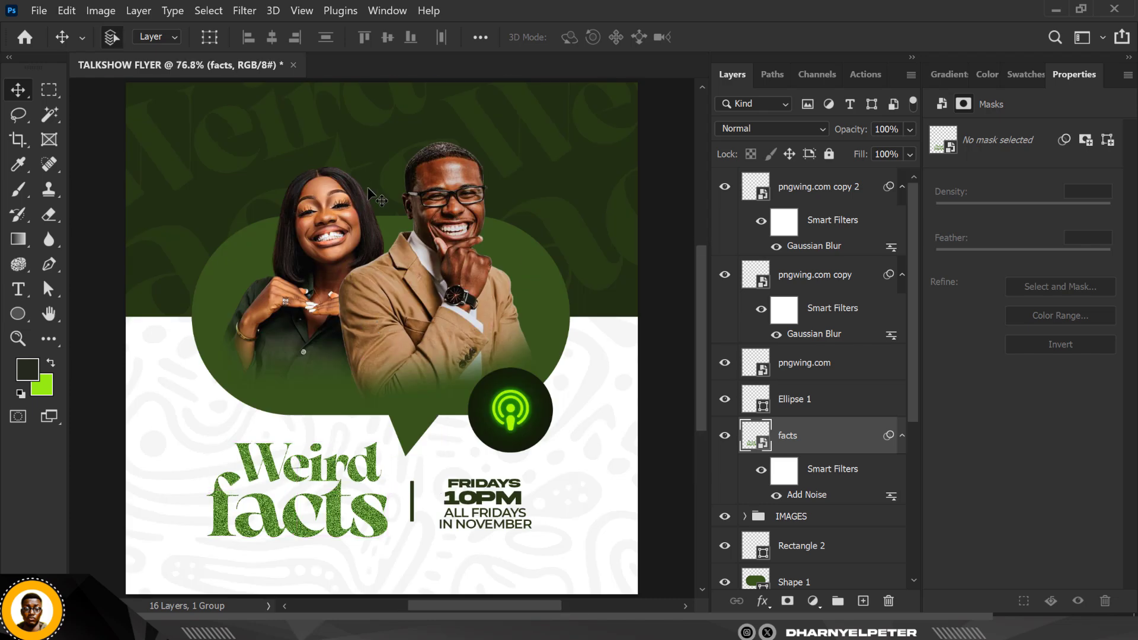
pyautogui.scroll(-1, 369, 191)
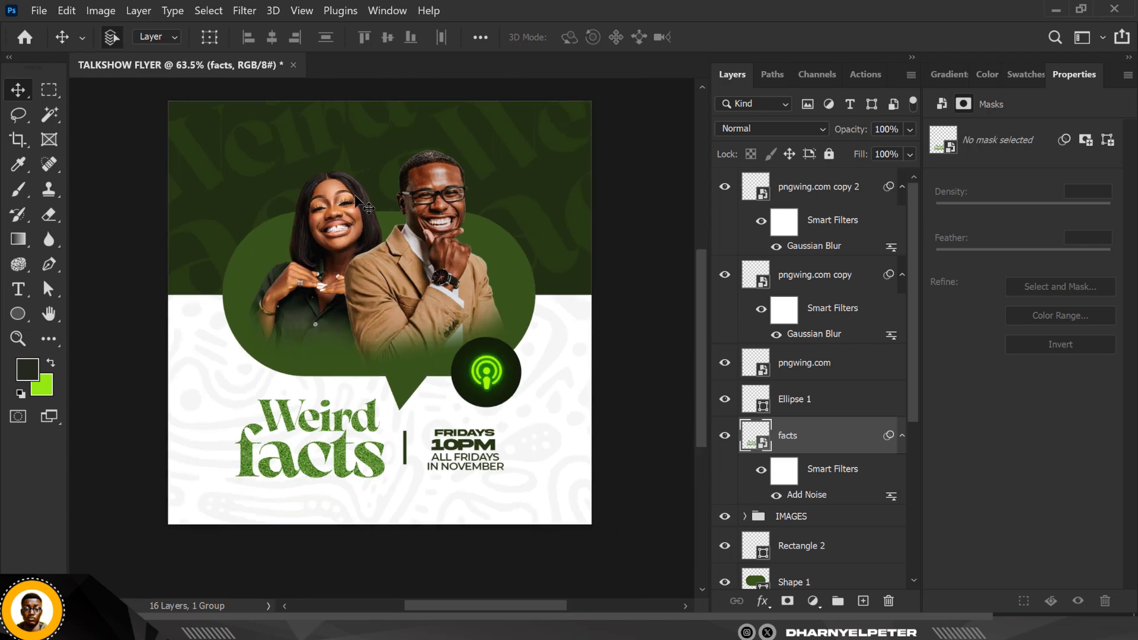
# - Place the black crumpled plastic texture from the RESOURCE folder directly above the speech bubble shape, rotated 90° and spanning the flyer's full width
pyautogui.click(492, 243)
pyautogui.scroll(-2, 818, 534)
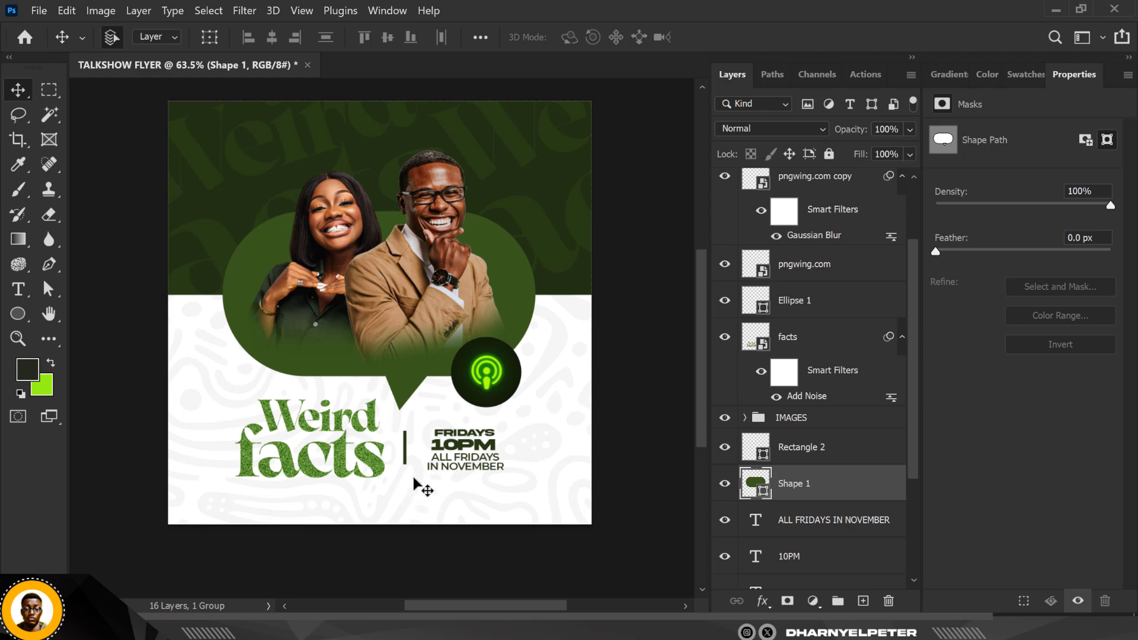
pyautogui.click(349, 625)
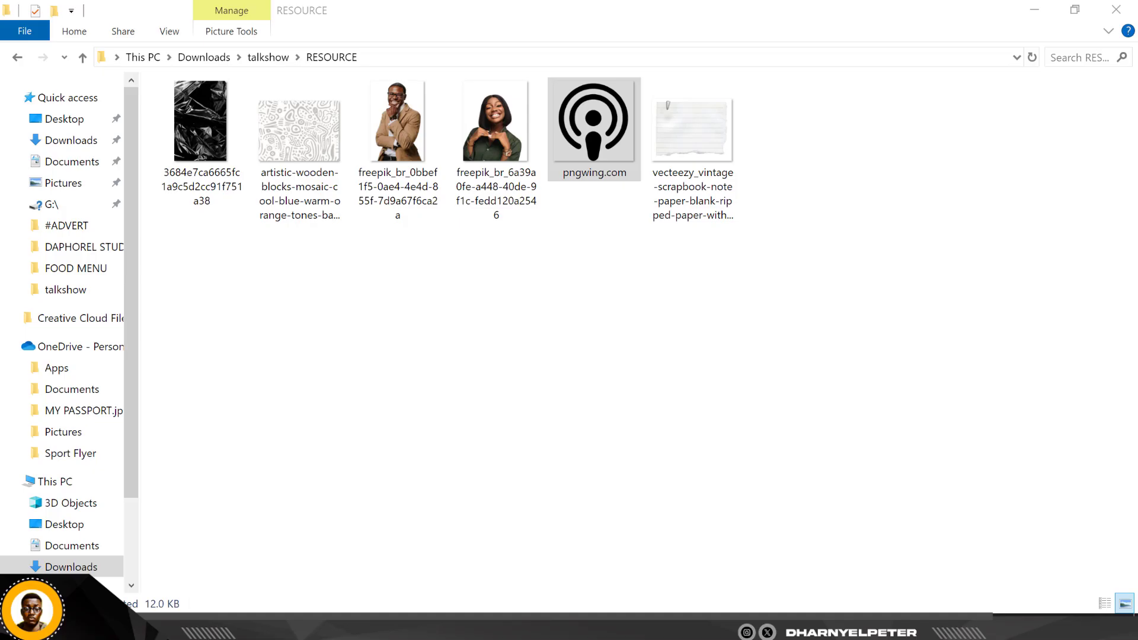
pyautogui.moveTo(204, 141); pyautogui.dragTo(415, 279)
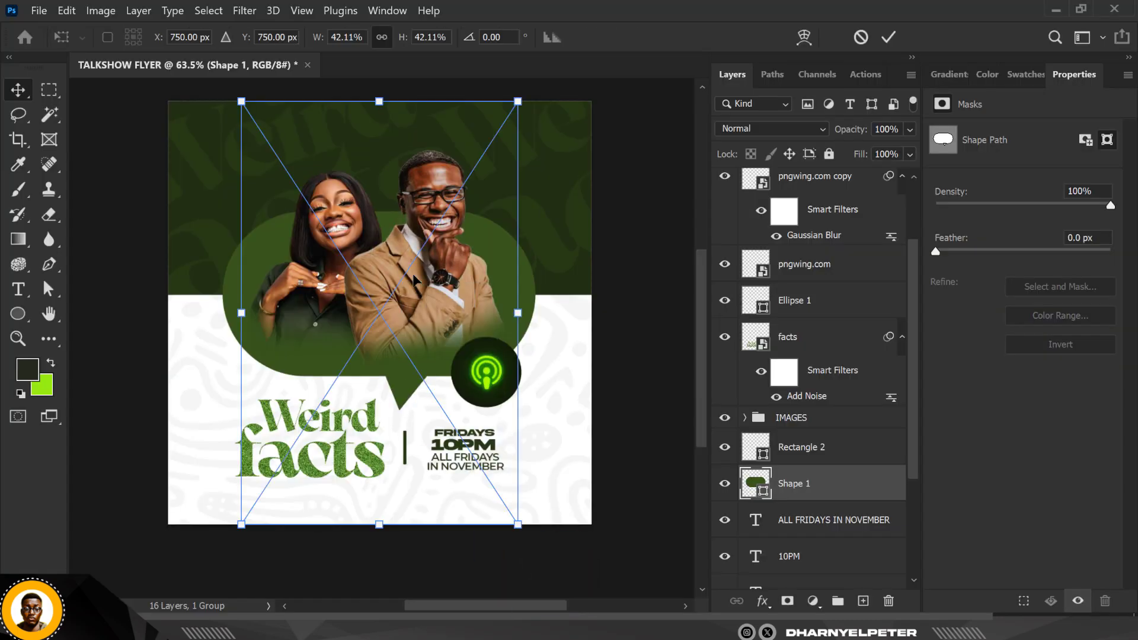
pyautogui.moveTo(575, 252); pyautogui.dragTo(437, 470)
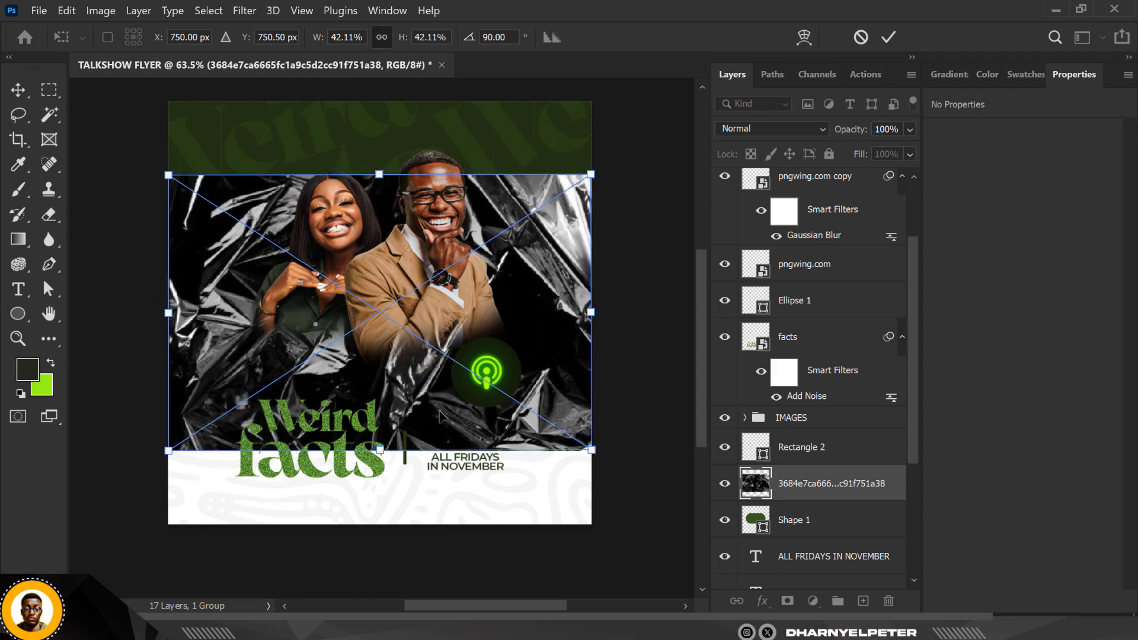
pyautogui.press('Return')
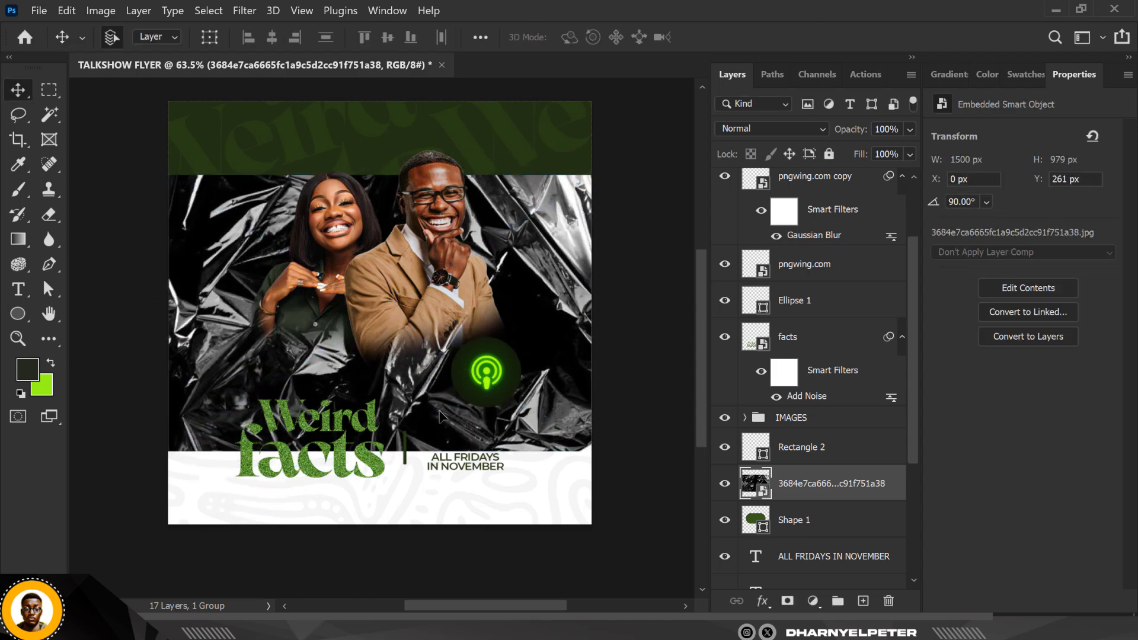
# - Set the plastic texture layer's blend mode to Linear Dodge (Add), trying Screen first
pyautogui.click(789, 130)
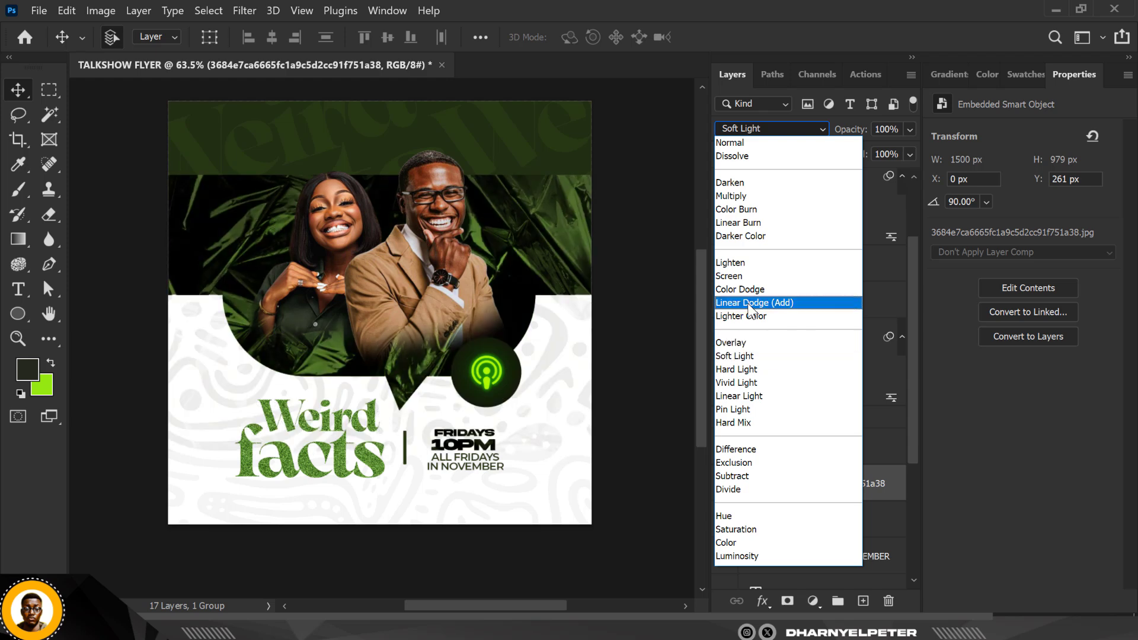
pyautogui.click(744, 277)
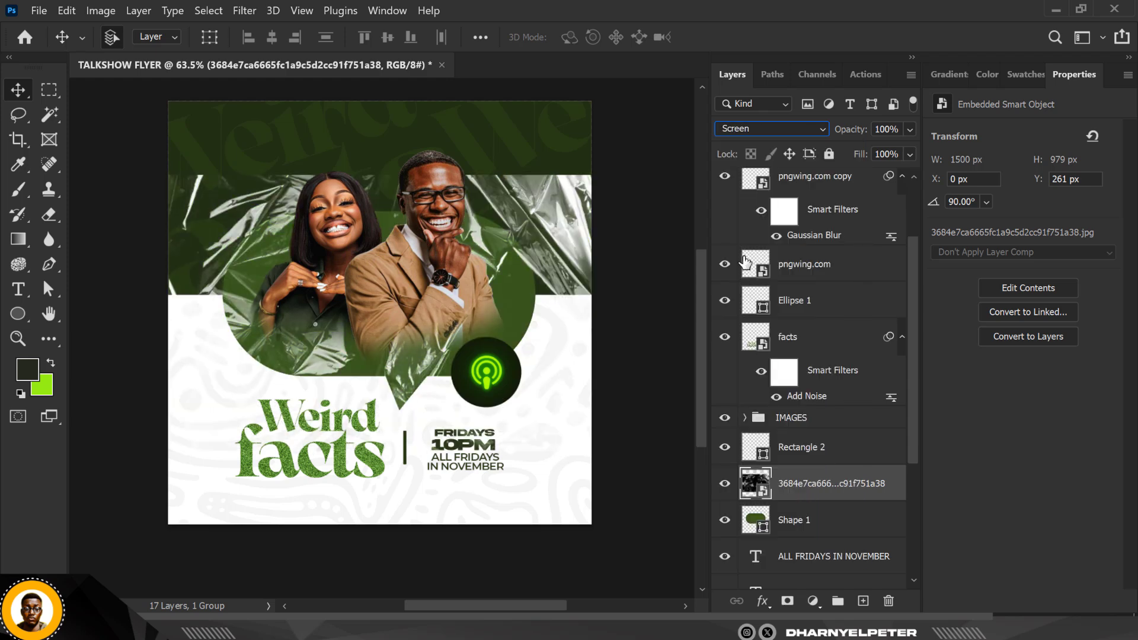
pyautogui.click(771, 131)
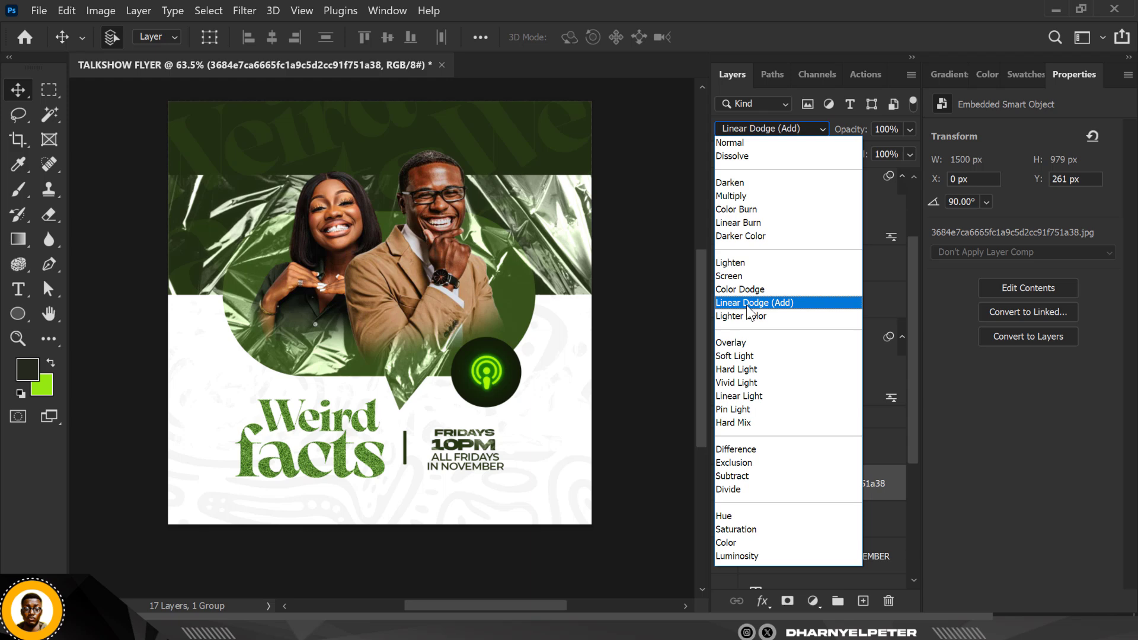
pyautogui.click(745, 306)
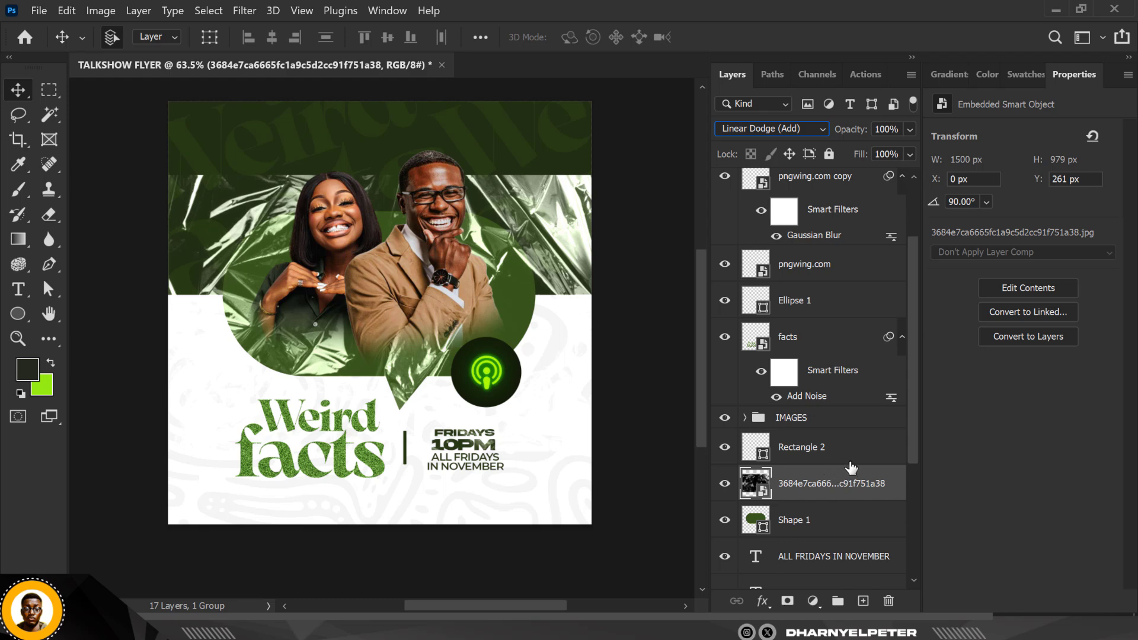
# - Bring up the layer commands for the plastic texture above the speech bubble shape
pyautogui.rightClick(833, 503)
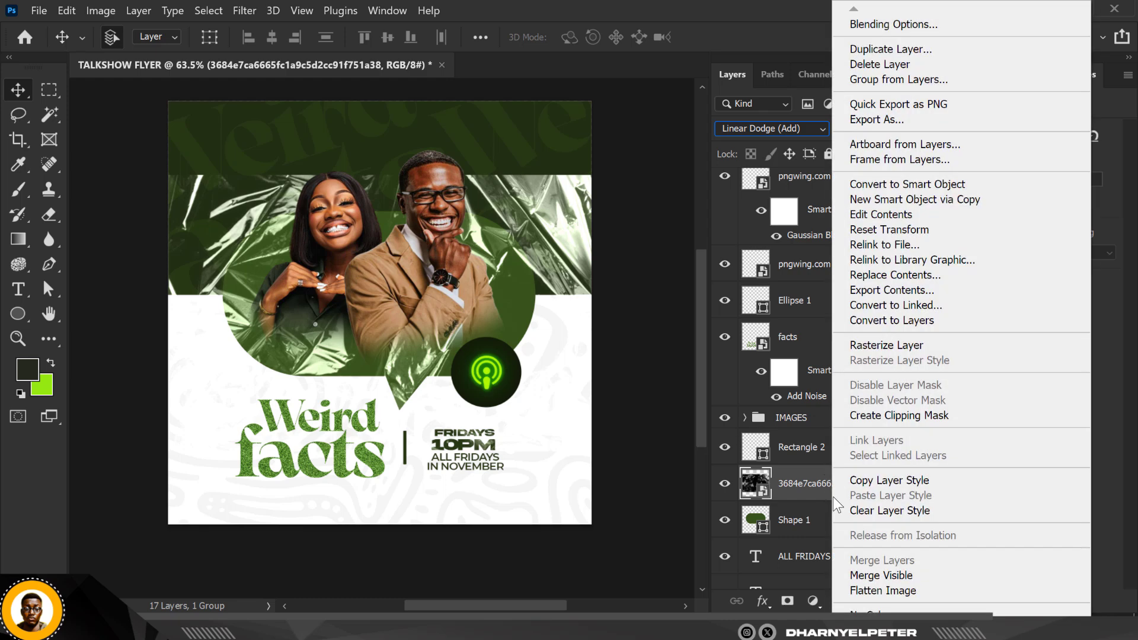
# - Clip the foil texture layer to the speech-bubble shape and lower its opacity to 24%
pyautogui.click(907, 415)
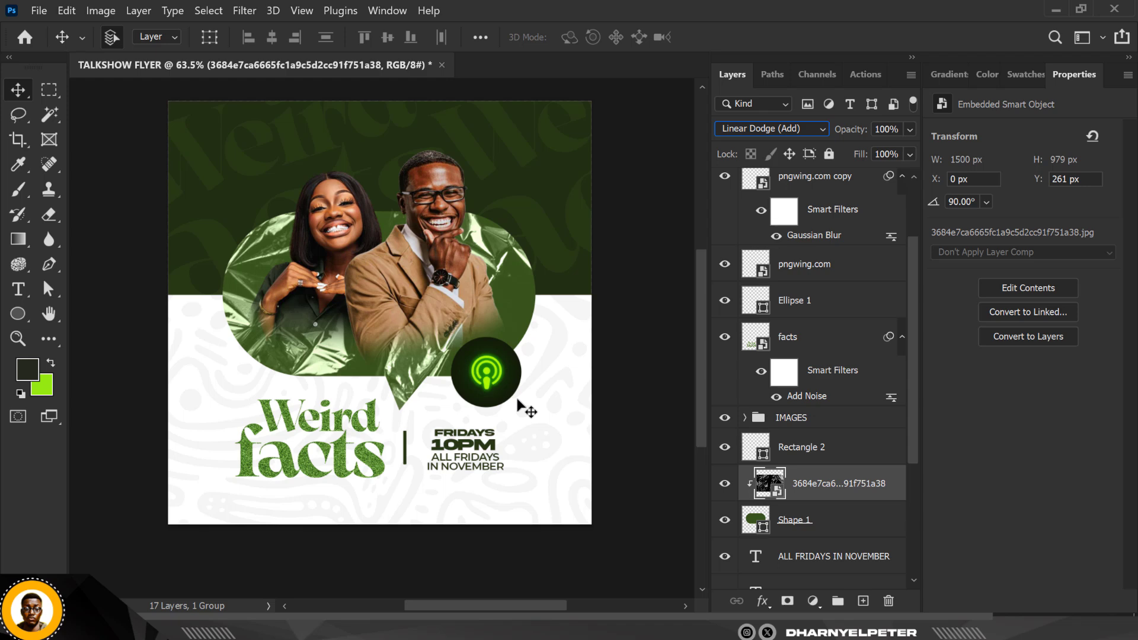
pyautogui.click(911, 129)
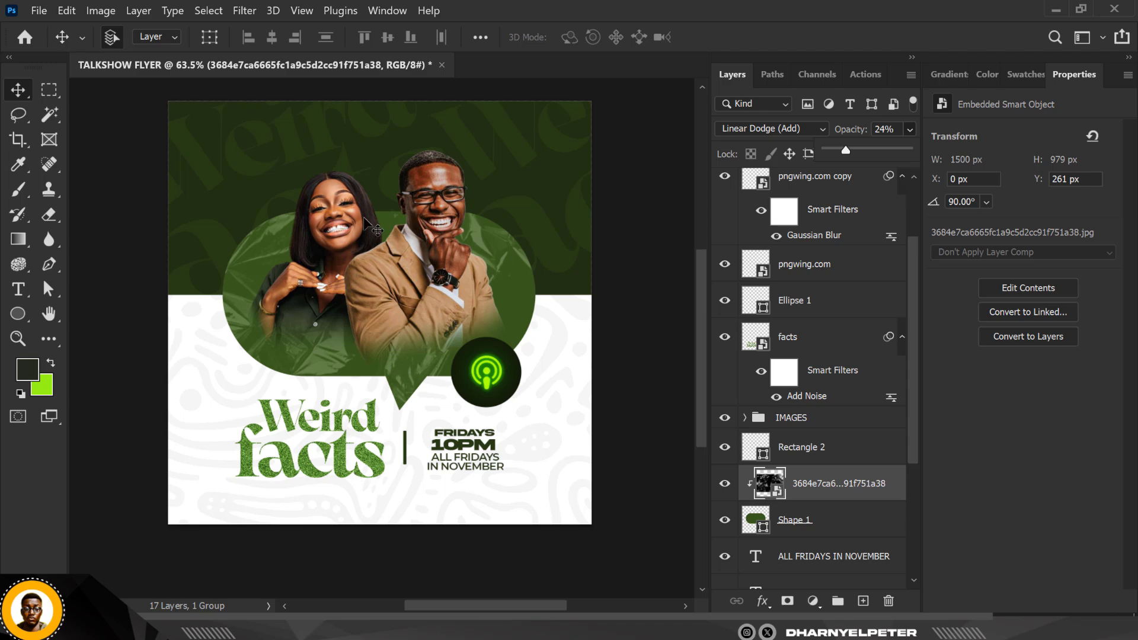
pyautogui.scroll(-1, 386, 219)
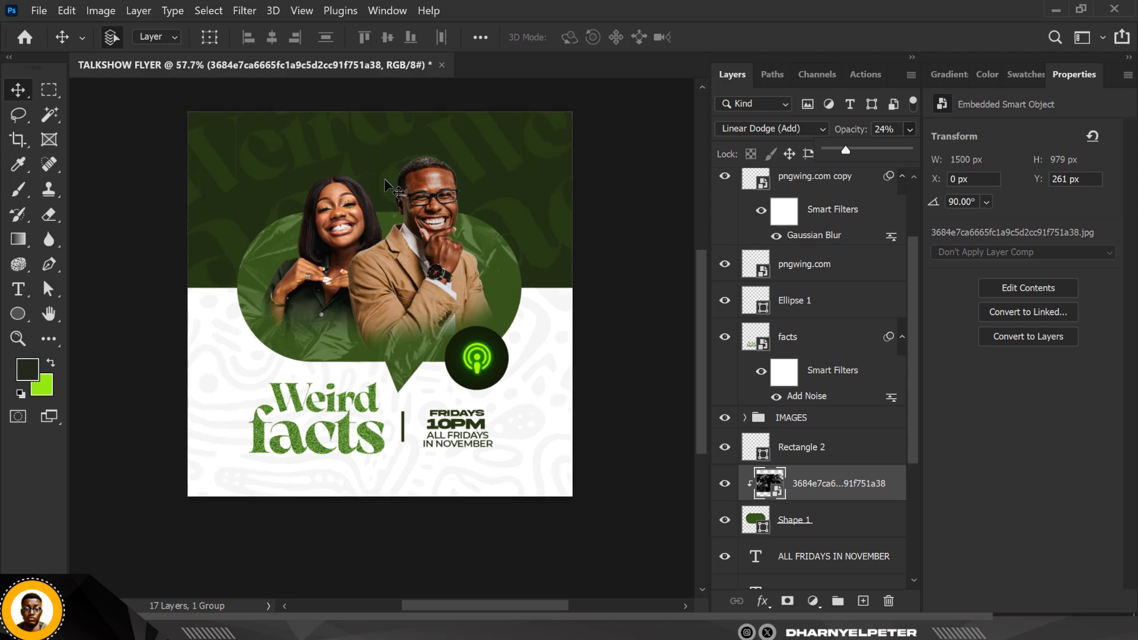
# - Reduce the clipped foil texture layer's fill to 59%
pyautogui.click(867, 470)
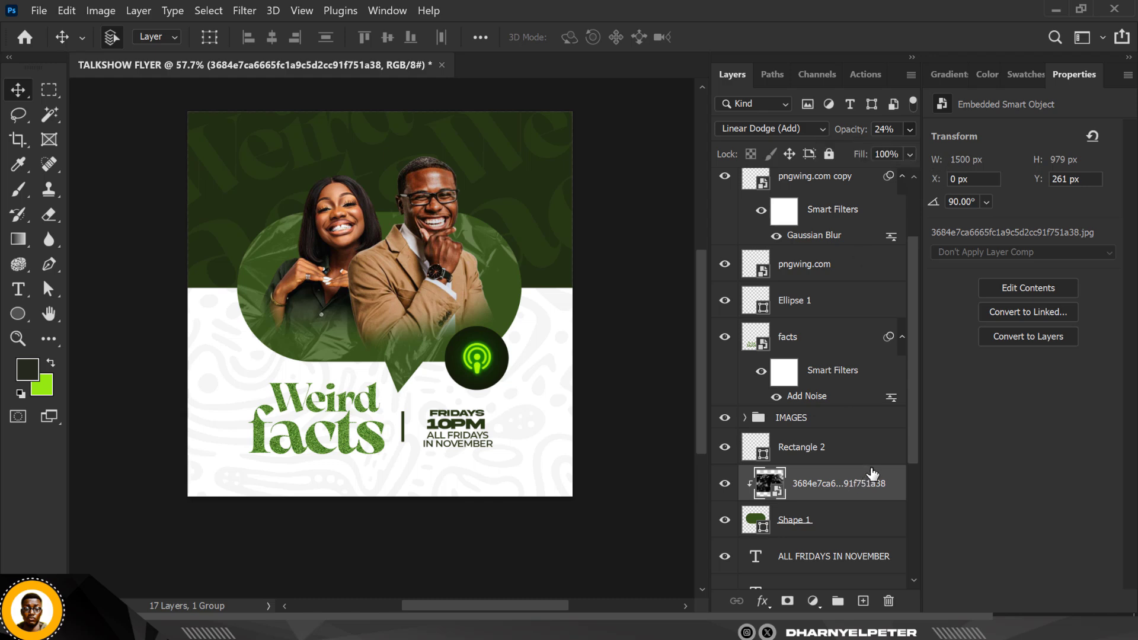
pyautogui.click(870, 454)
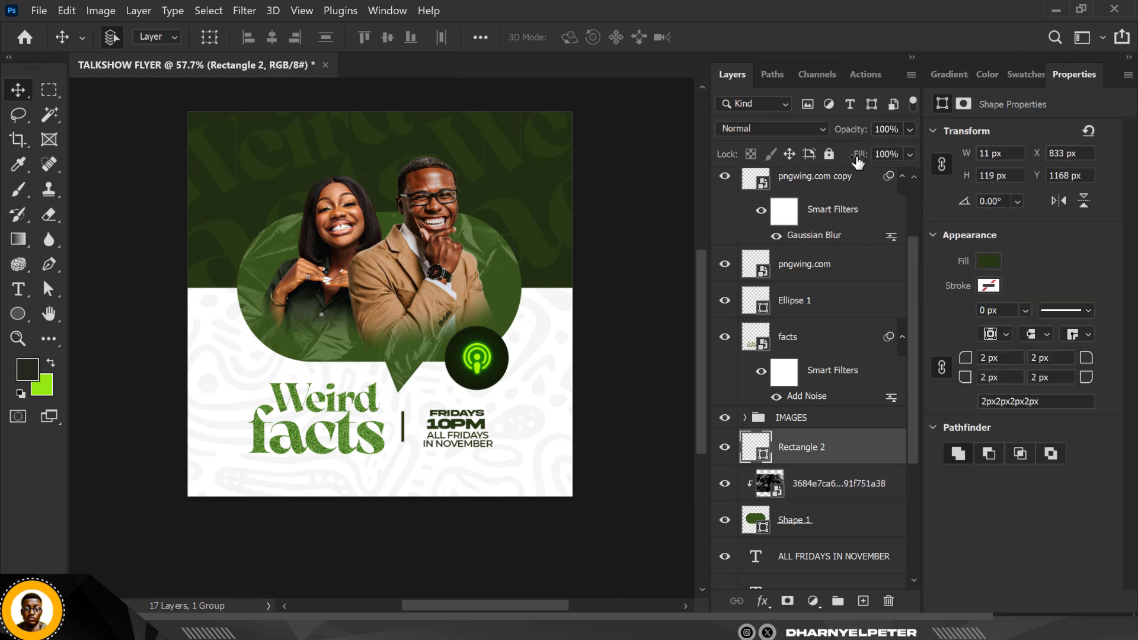
pyautogui.click(844, 487)
pyautogui.click(909, 155)
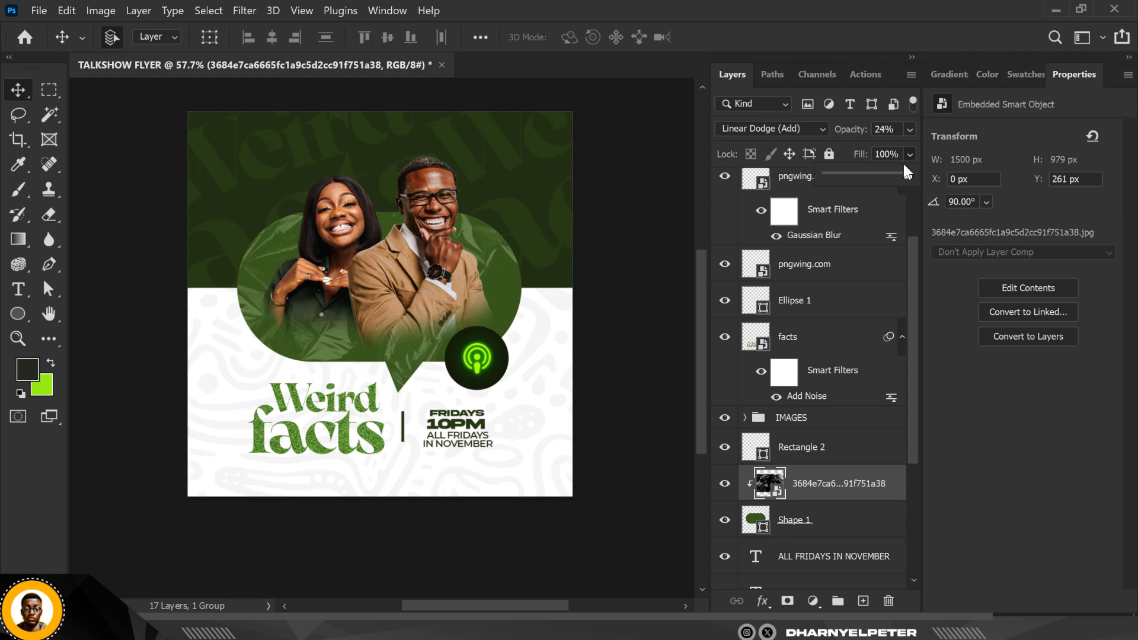
pyautogui.moveTo(878, 177); pyautogui.dragTo(873, 178)
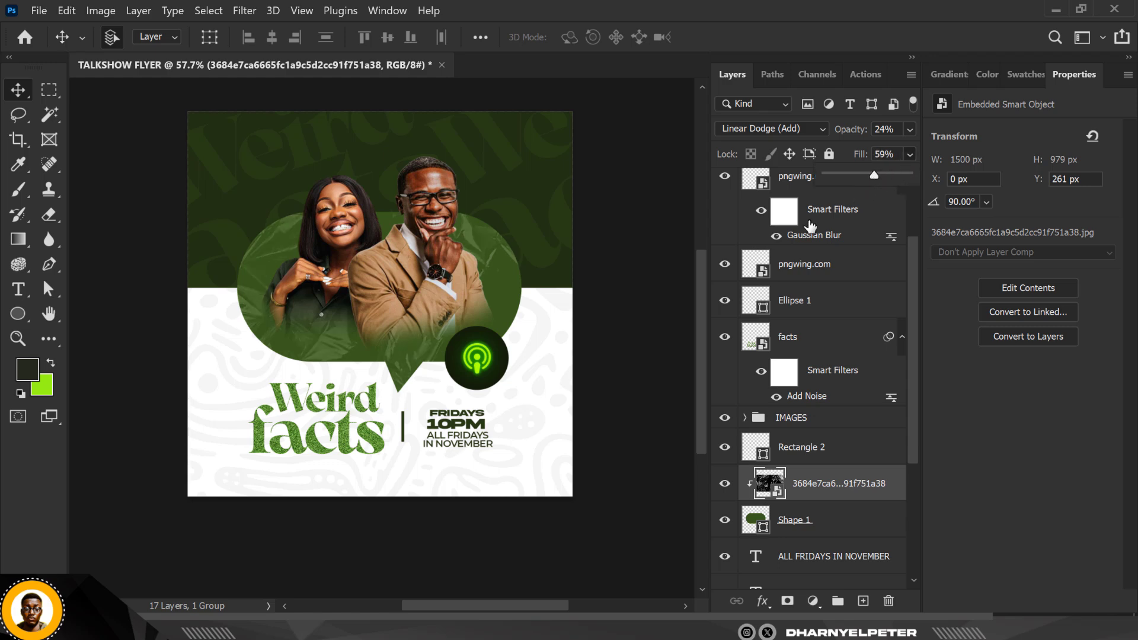
pyautogui.scroll(-1, 383, 201)
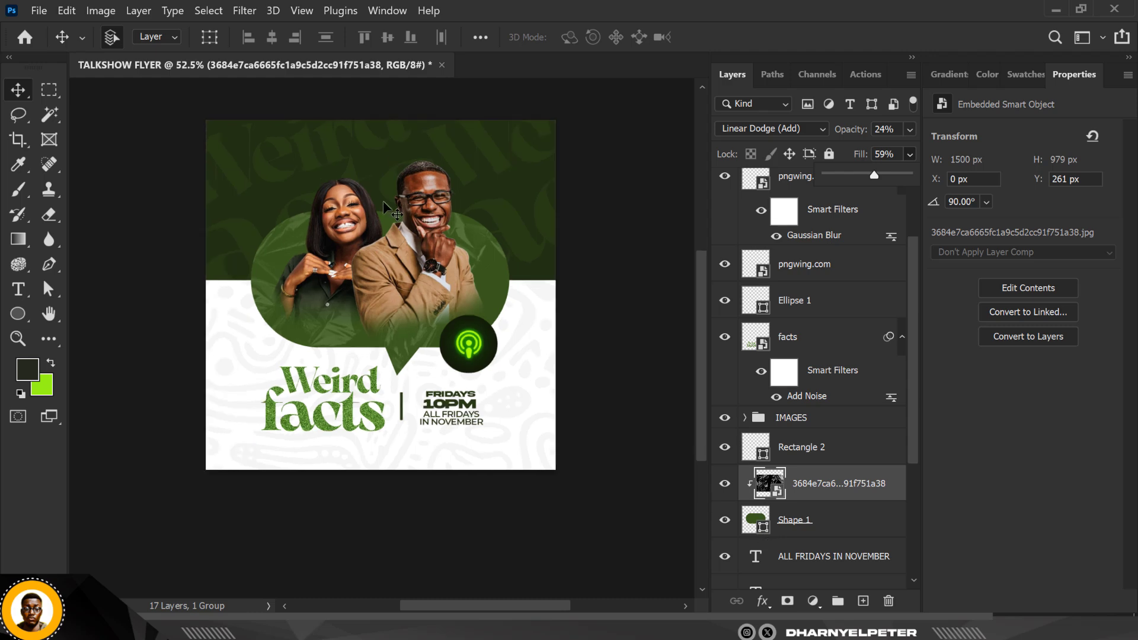
pyautogui.scroll(1, 383, 200)
pyautogui.press('ctrl')
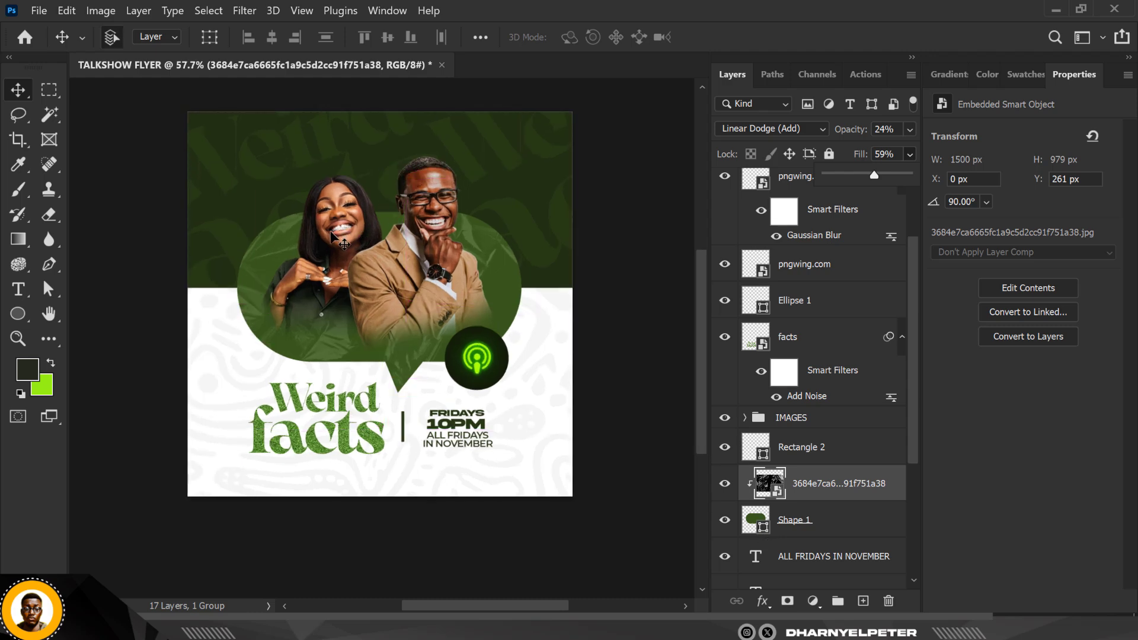
# - Nudge the vertical divider between the title and the date text right to X 839 px, then deselect it
pyautogui.click(404, 428)
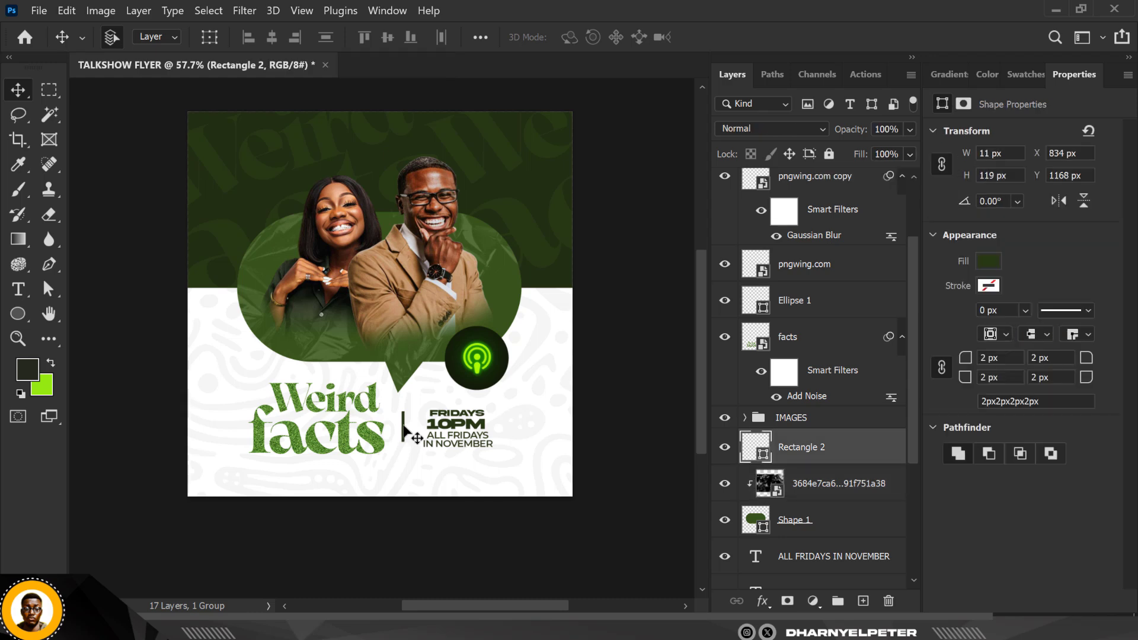
pyautogui.scroll(-2, 498, 340)
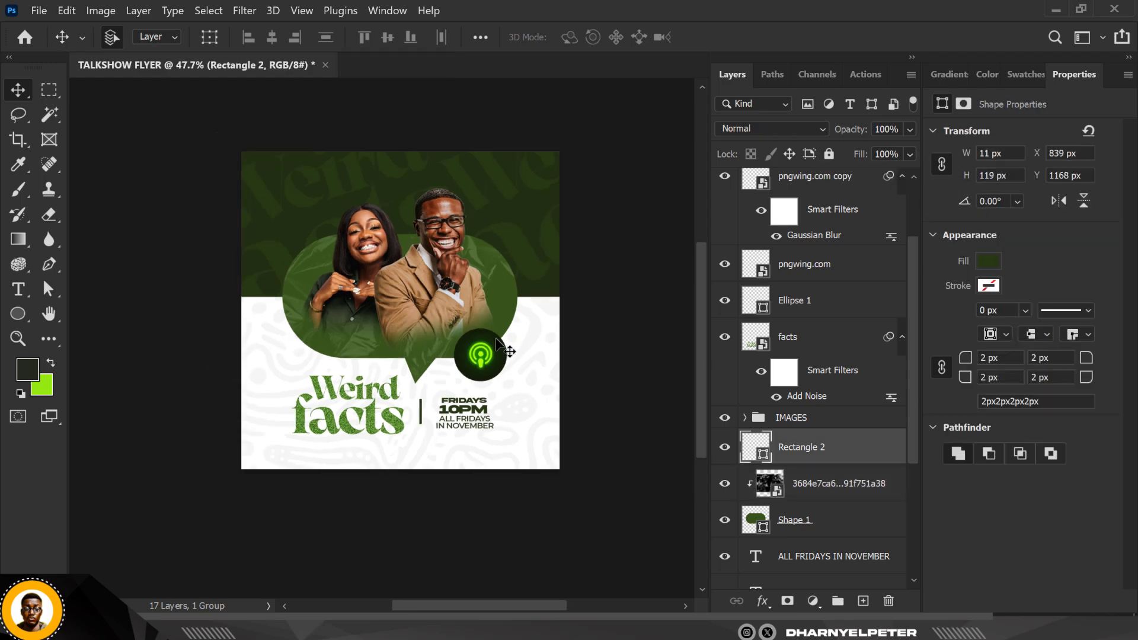
pyautogui.click(618, 237)
pyautogui.hotkey('ctrl', '0')
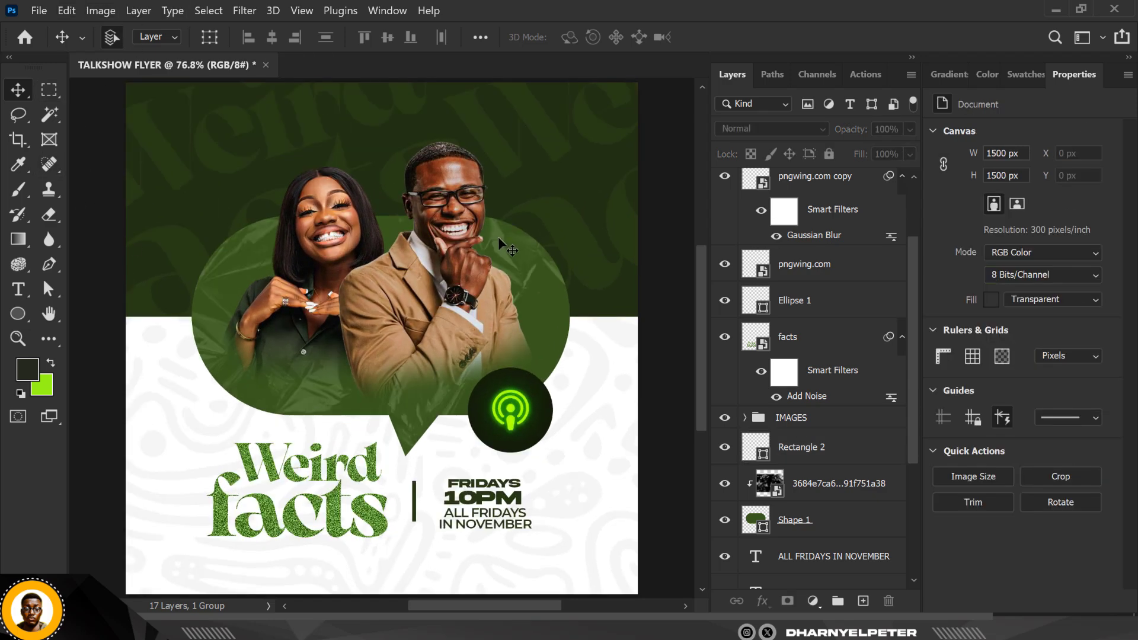
# - Group the layers from facts copy 2 down to Color Fill 1 and name the group BG
pyautogui.scroll(-1, 377, 221)
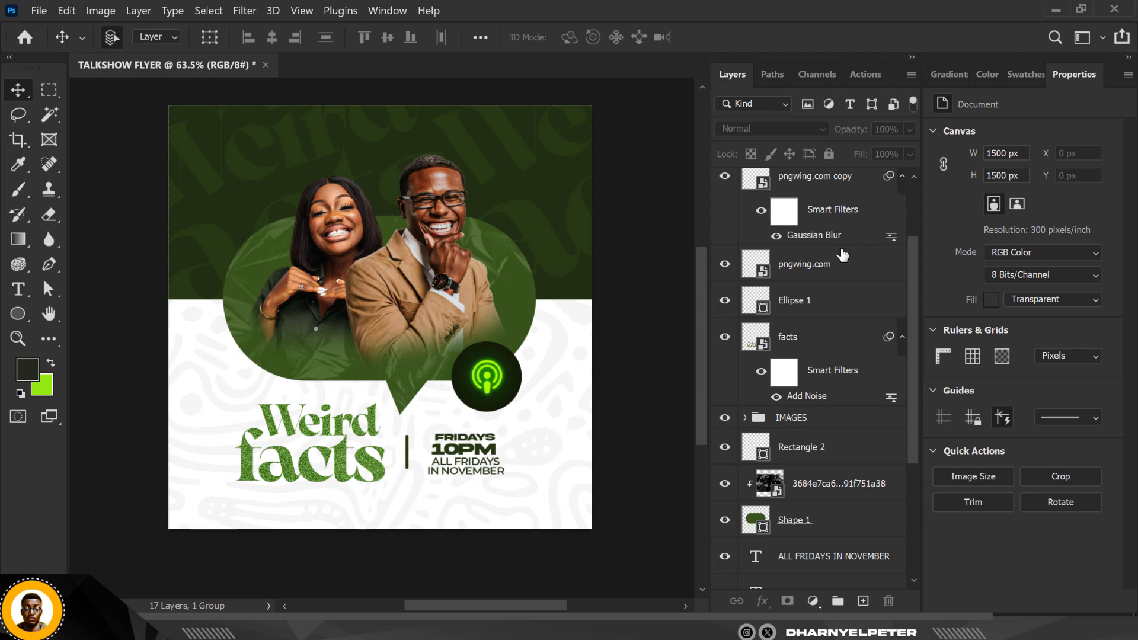
pyautogui.scroll(2, 842, 255)
pyautogui.scroll(-5, 826, 335)
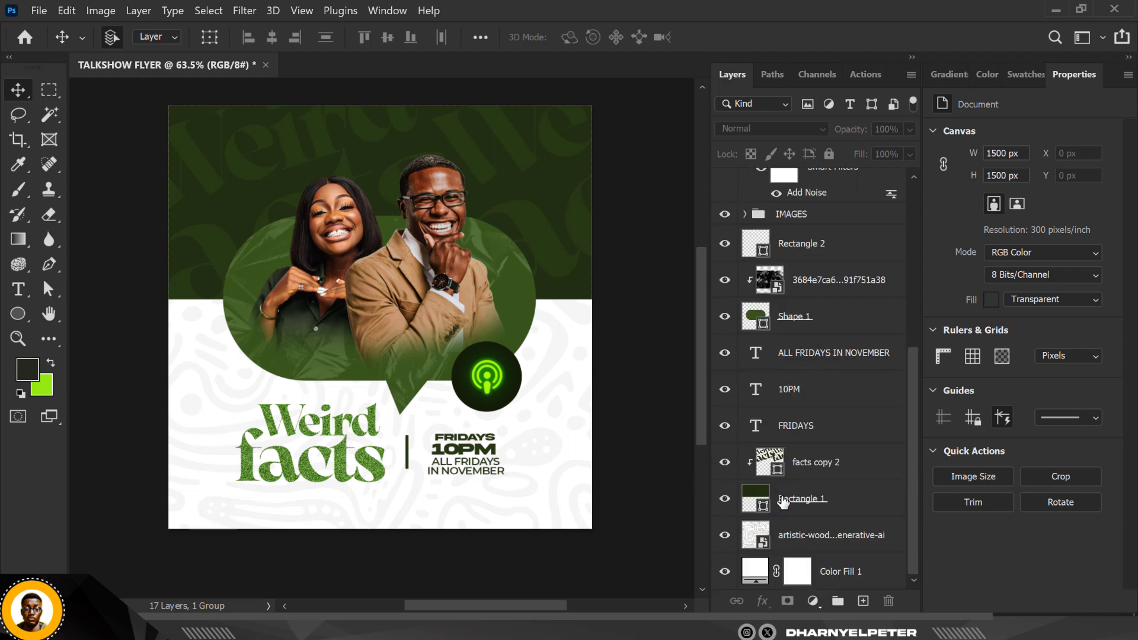
pyautogui.click(836, 468)
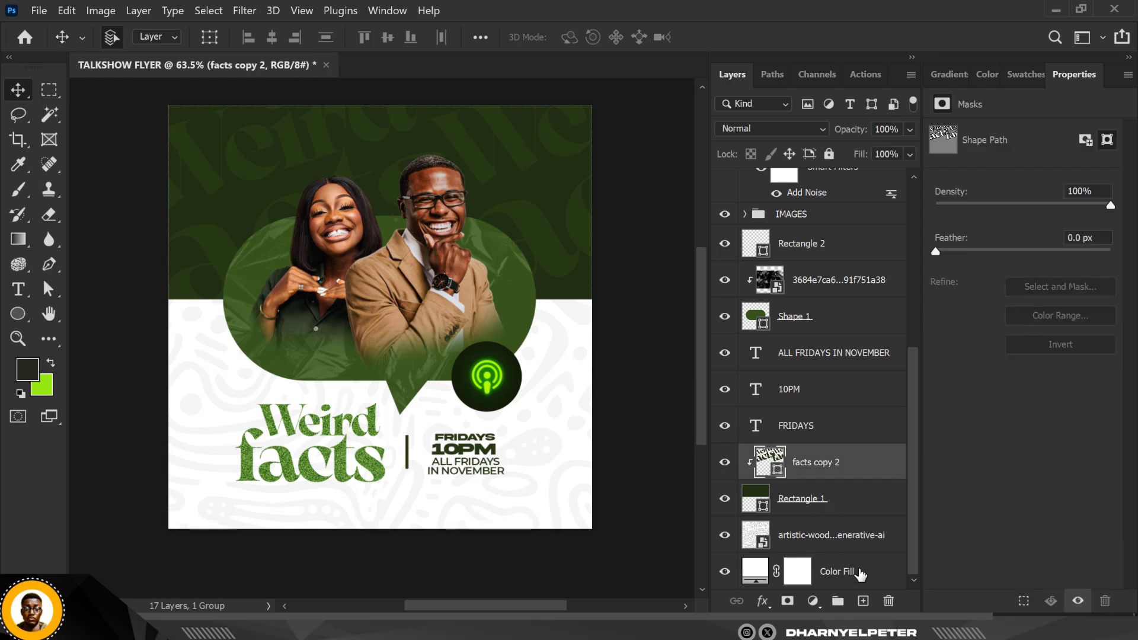
pyautogui.keyDown('shift'); pyautogui.click(860, 573); pyautogui.keyUp('shift')
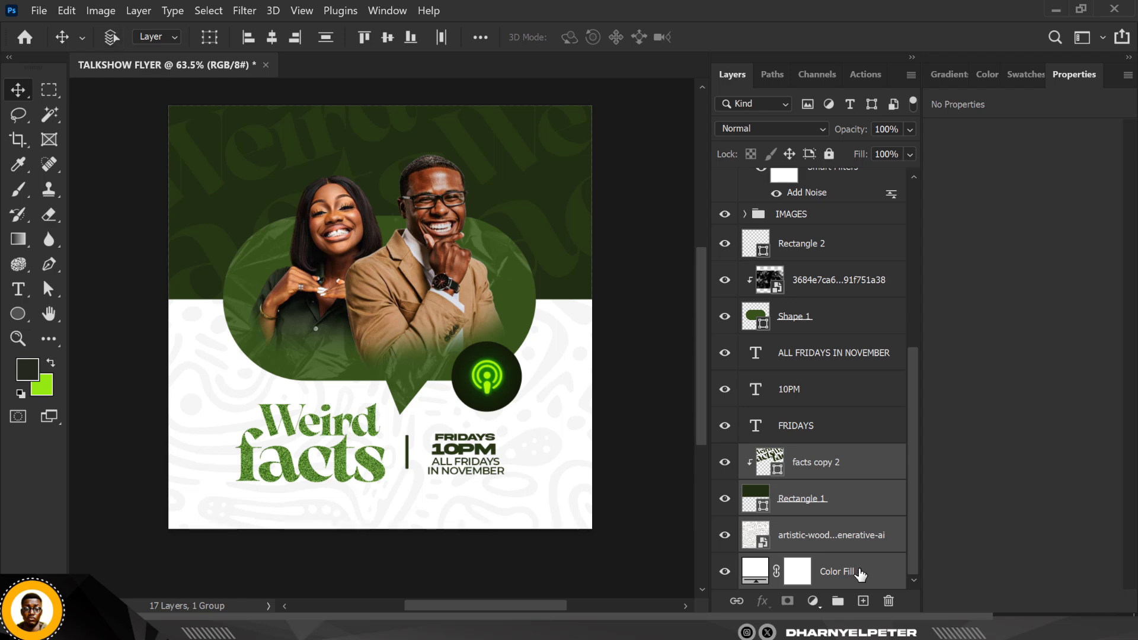
pyautogui.hotkey('ctrl', 'g')
pyautogui.doubleClick(790, 578)
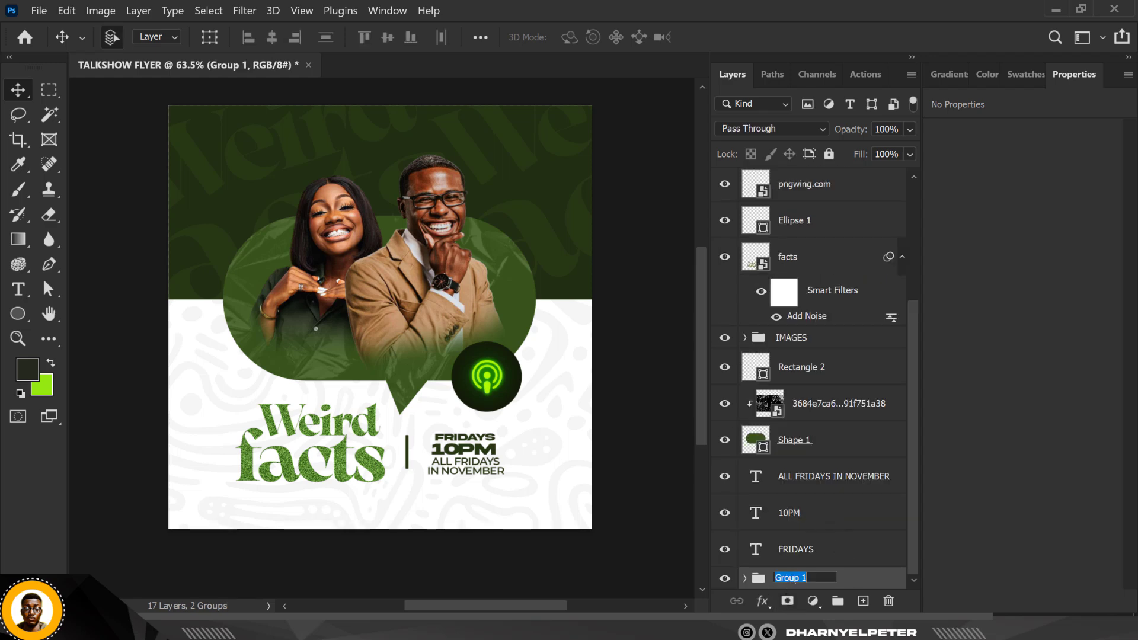
pyautogui.write('BG')
pyautogui.press('Return')
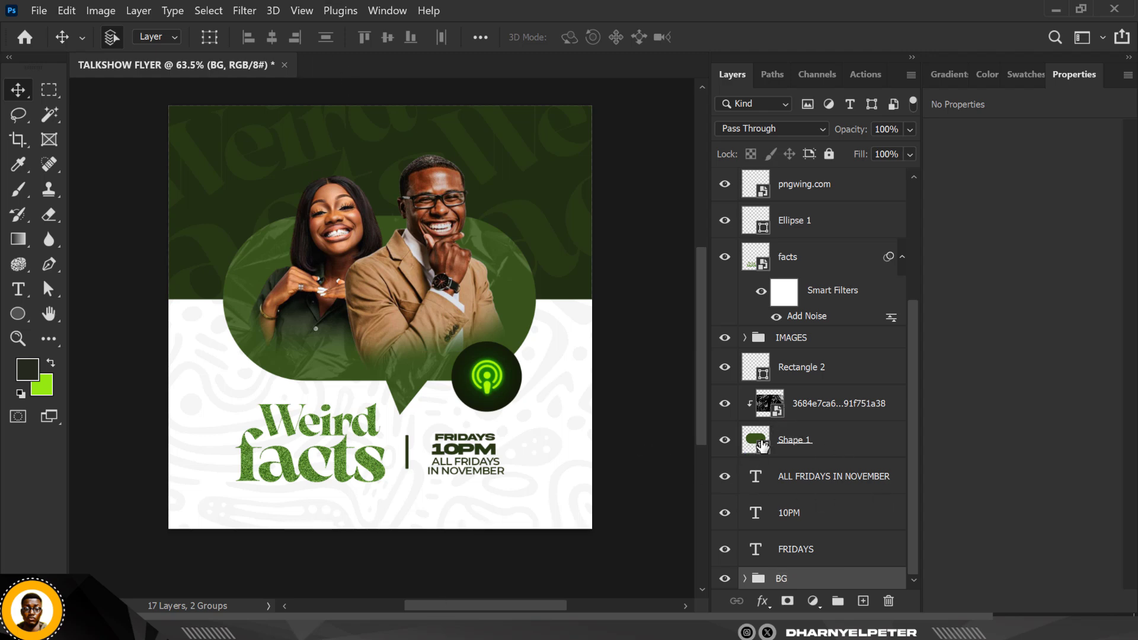
# - Group Ellipse 1 and the three pngwing.com icon layers, and name the group PODCAST LOGO
pyautogui.scroll(3, 833, 307)
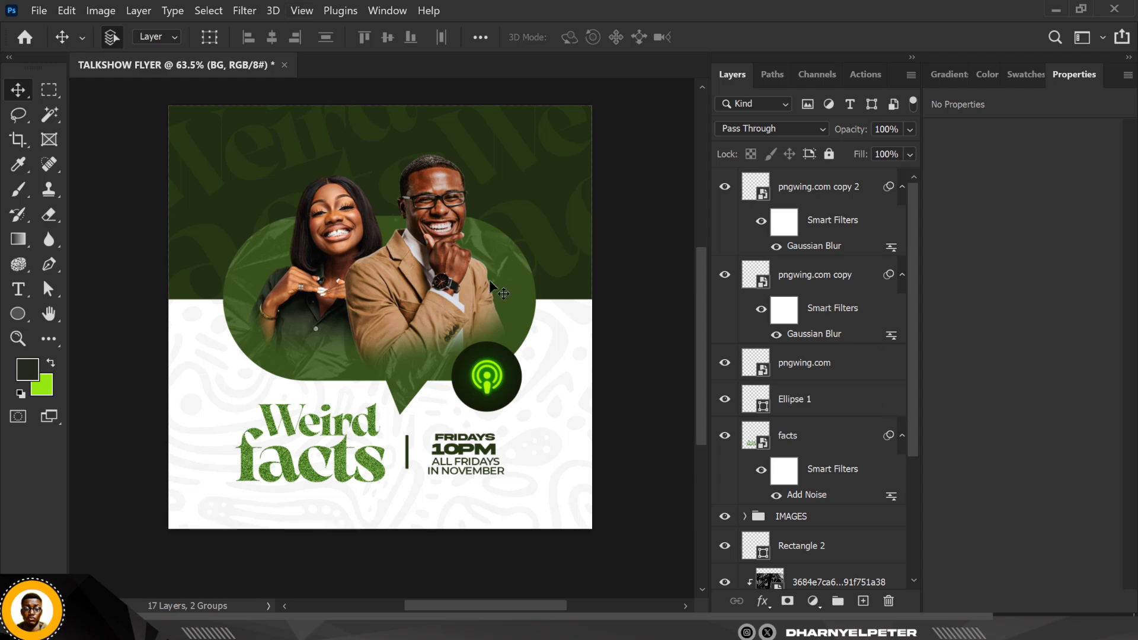
pyautogui.click(812, 402)
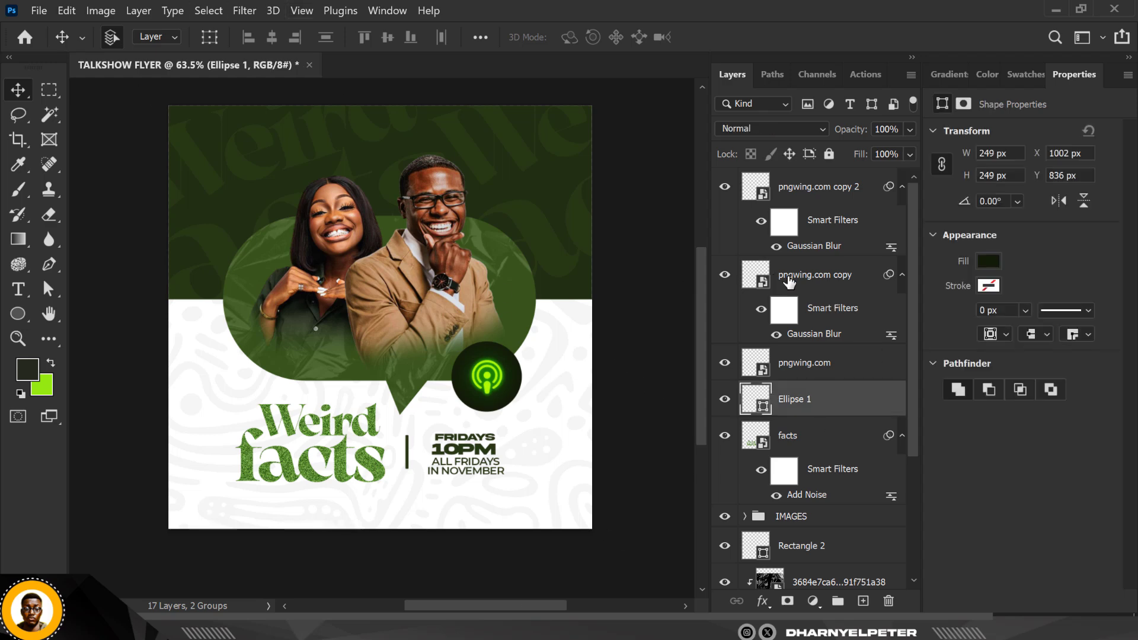
pyautogui.keyDown('shift'); pyautogui.click(831, 189); pyautogui.keyUp('shift')
pyautogui.hotkey('ctrl', 'g')
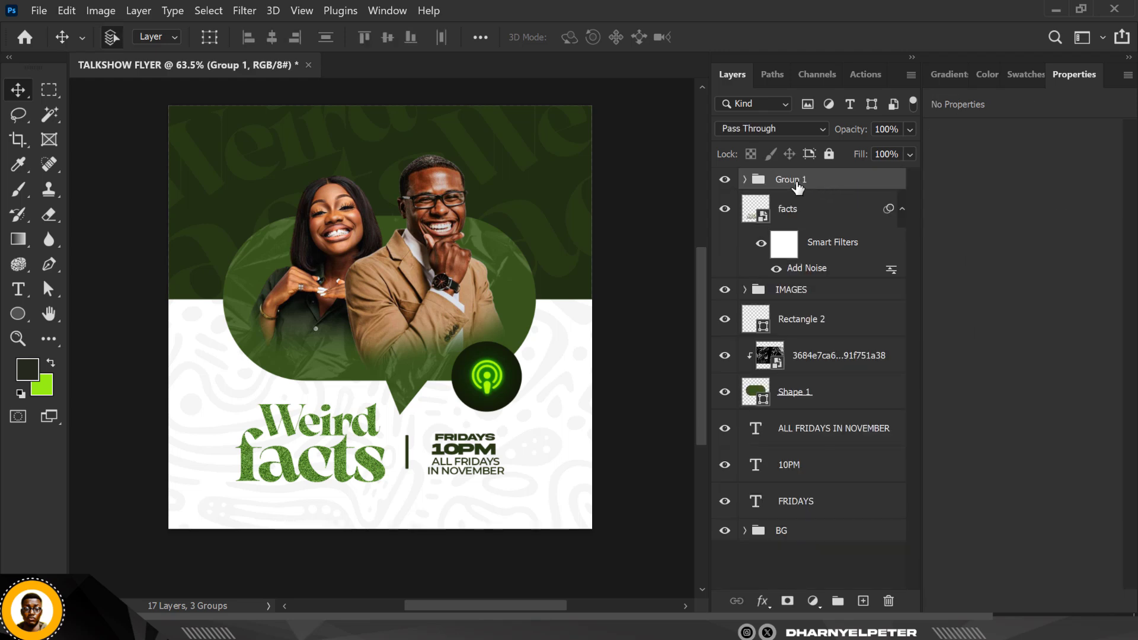
pyautogui.doubleClick(790, 182)
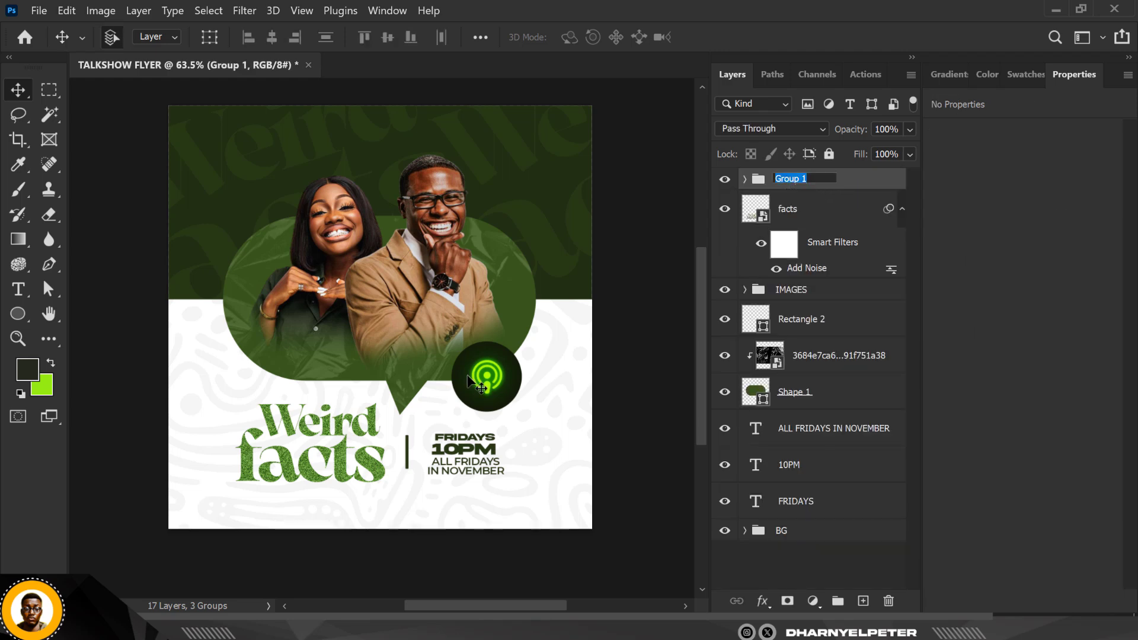
pyautogui.write('P')
pyautogui.write('ODCAST LOGO')
pyautogui.press('Return')
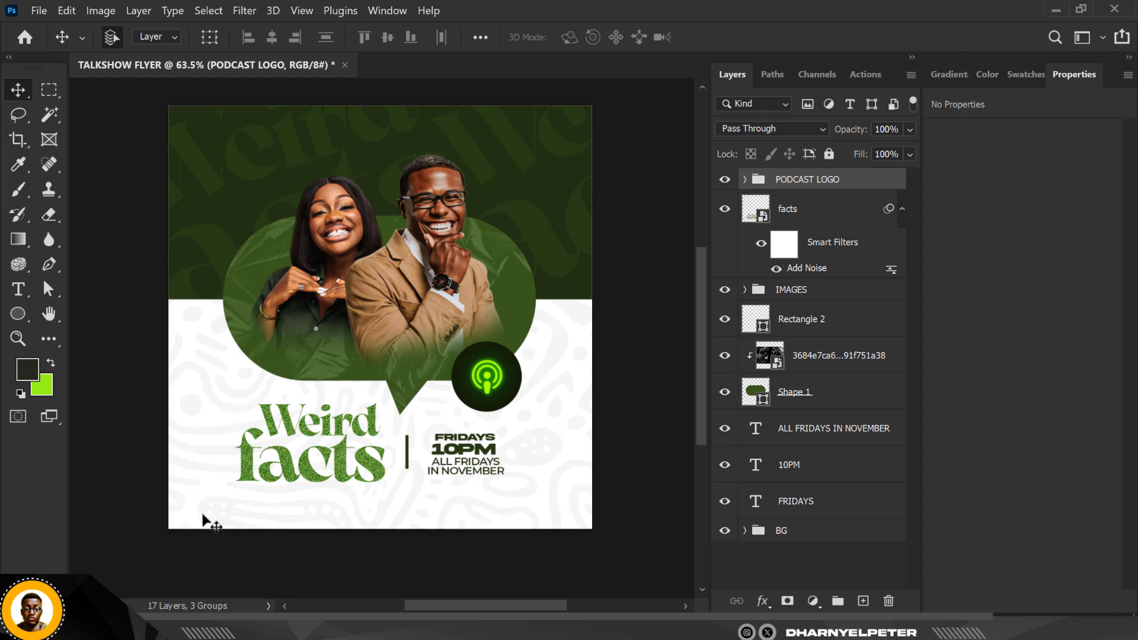
# - Add a new empty layer directly below the speech-bubble shape for its shadow
pyautogui.scroll(3, 444, 340)
pyautogui.scroll(-1, 443, 335)
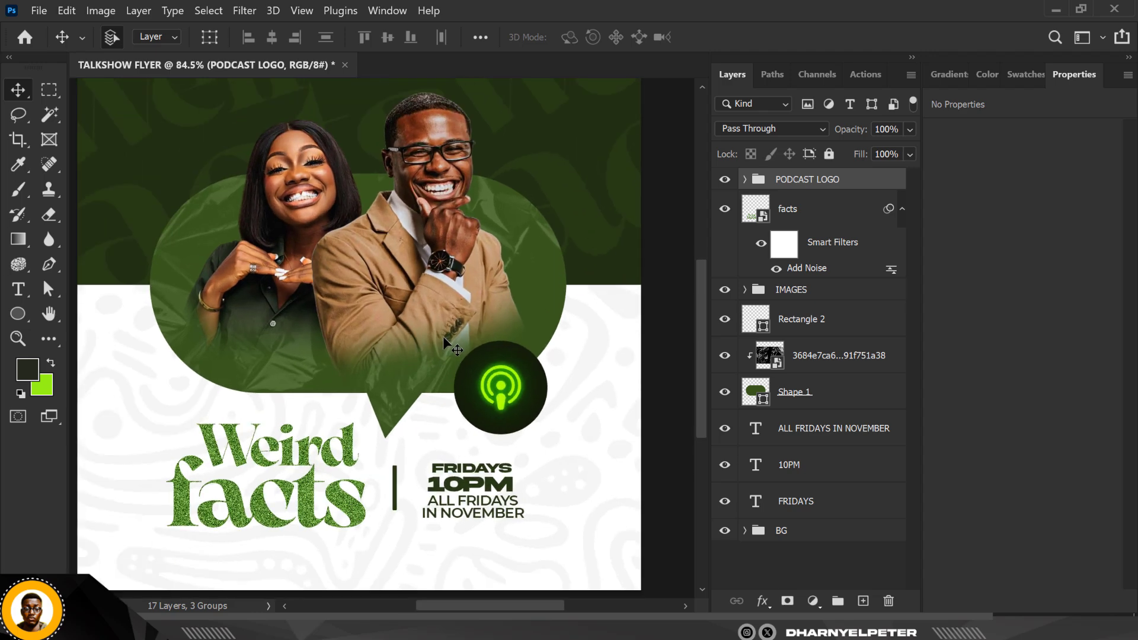
pyautogui.scroll(-1, 236, 320)
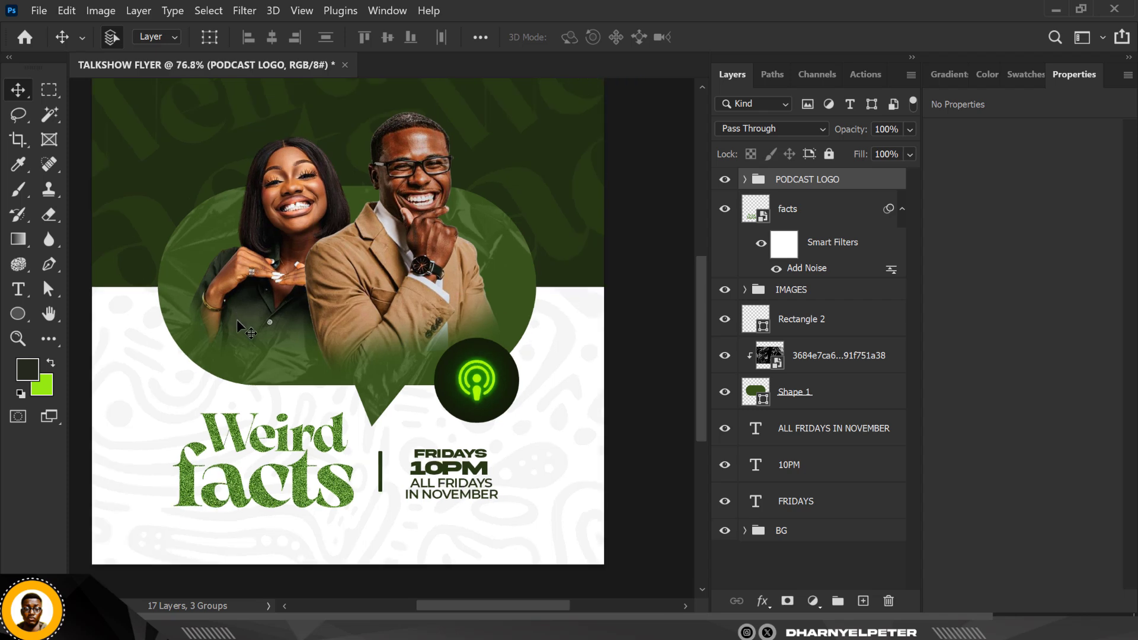
pyautogui.click(841, 393)
pyautogui.click(855, 435)
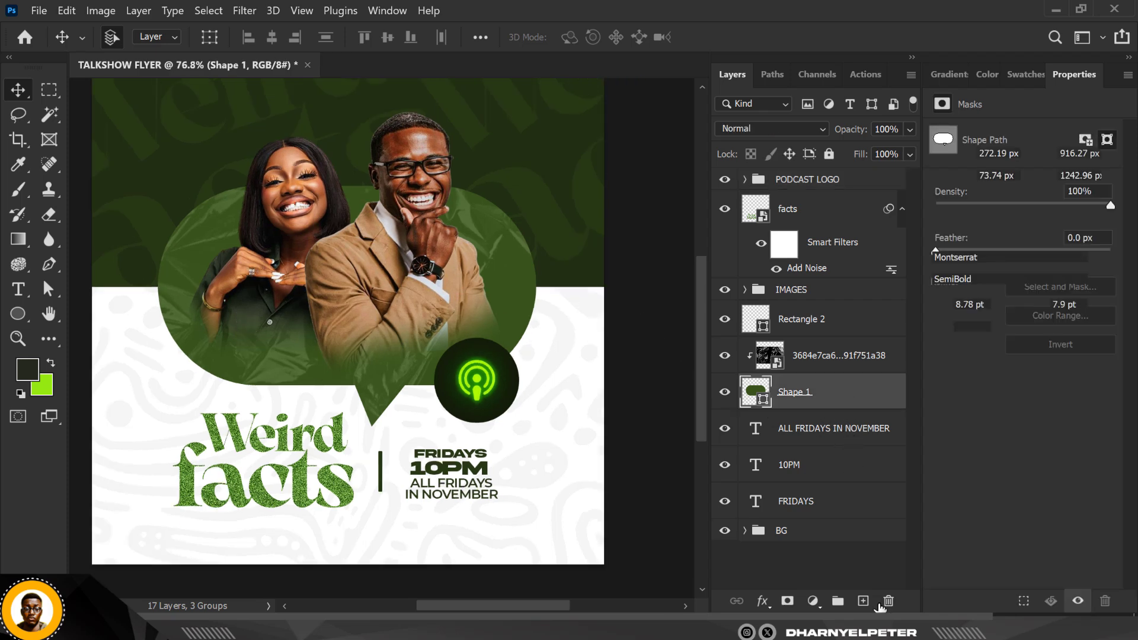
pyautogui.click(864, 601)
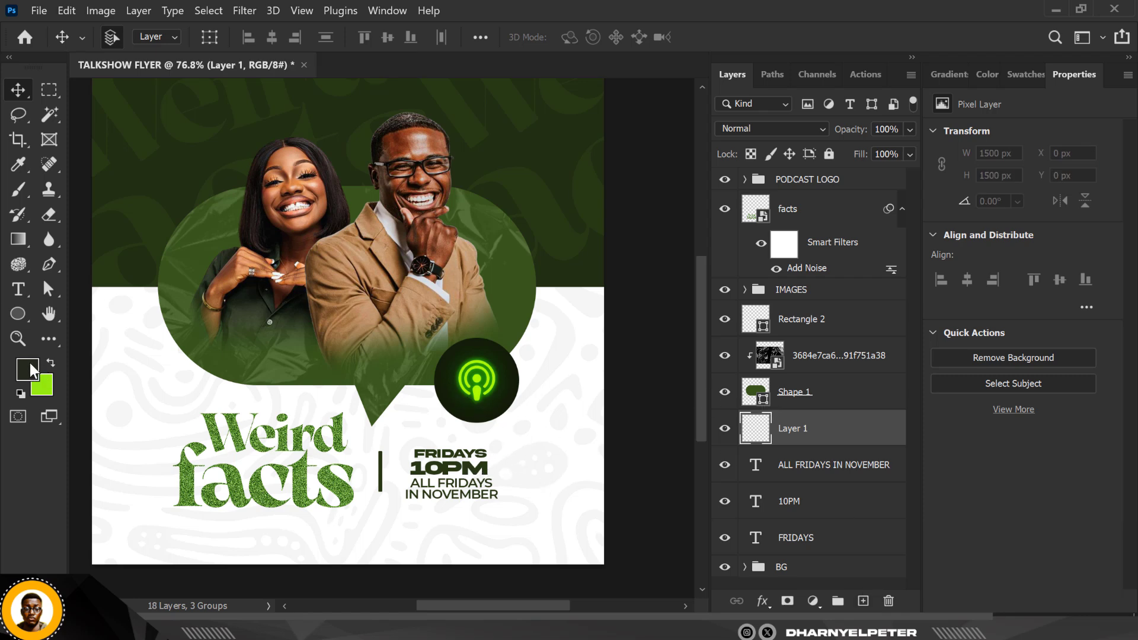
# - Paint soft dark shadows behind both sides of the speech bubble on the new layer with a 400 px brush at full opacity
pyautogui.click(19, 189)
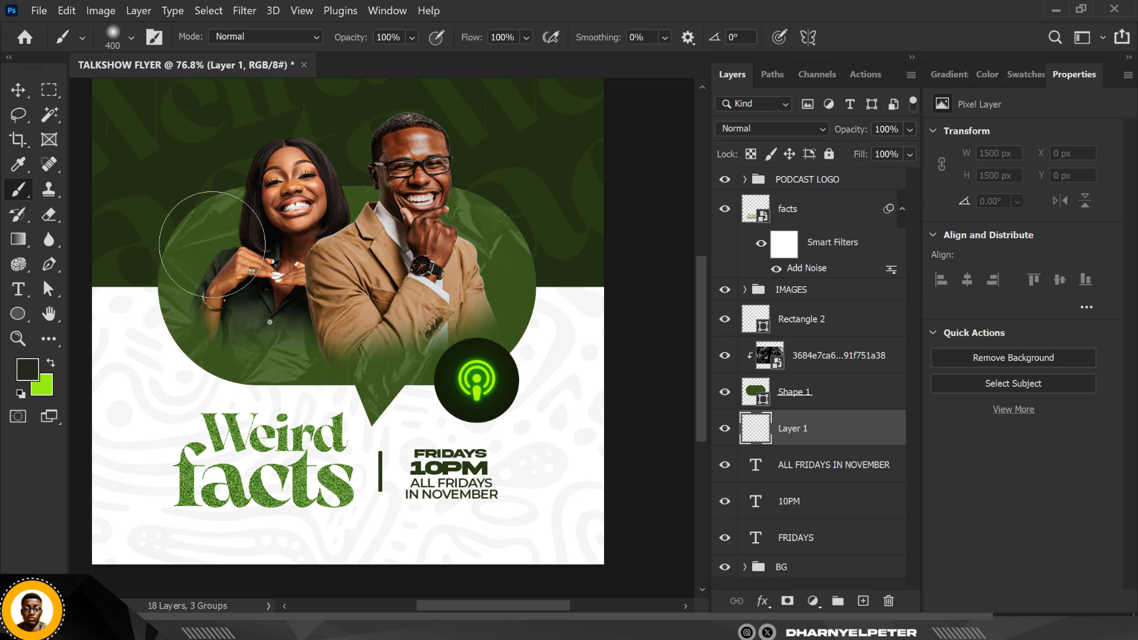
pyautogui.moveTo(209, 251)
pyautogui.mouseDown()
pyautogui.moveTo(199, 301)
pyautogui.moveTo(209, 320)
pyautogui.moveTo(193, 284)
pyautogui.moveTo(200, 255)
pyautogui.mouseUp()
pyautogui.moveTo(498, 256)
pyautogui.mouseDown()
pyautogui.moveTo(499, 304)
pyautogui.moveTo(498, 277)
pyautogui.mouseUp()
pyautogui.moveTo(183, 304); pyautogui.dragTo(189, 265)
pyautogui.moveTo(503, 249); pyautogui.dragTo(482, 308)
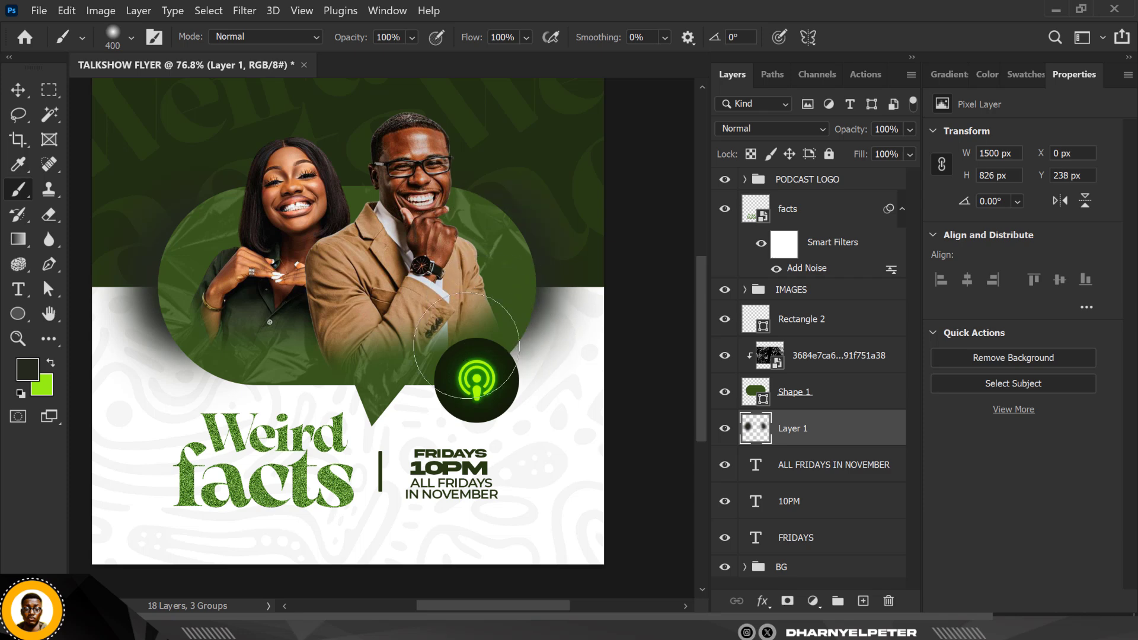
pyautogui.scroll(-3, 378, 233)
pyautogui.scroll(-6, 378, 234)
pyautogui.scroll(5, 329, 235)
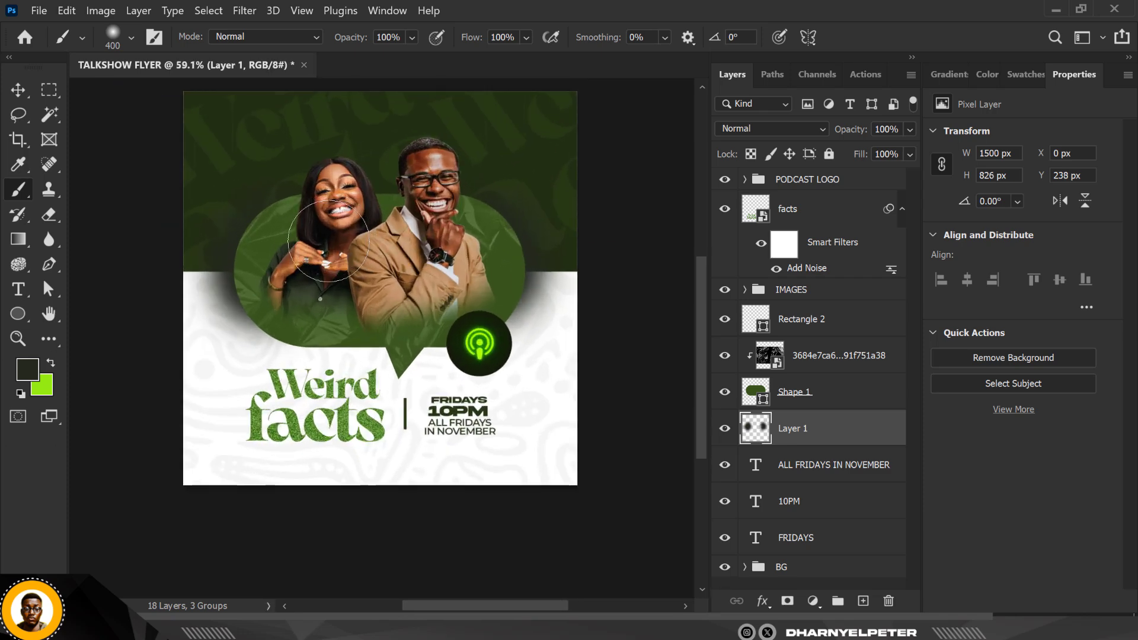
pyautogui.moveTo(265, 256); pyautogui.dragTo(288, 231)
pyautogui.moveTo(521, 256); pyautogui.dragTo(456, 230)
pyautogui.scroll(-3, 361, 311)
pyautogui.scroll(3, 409, 230)
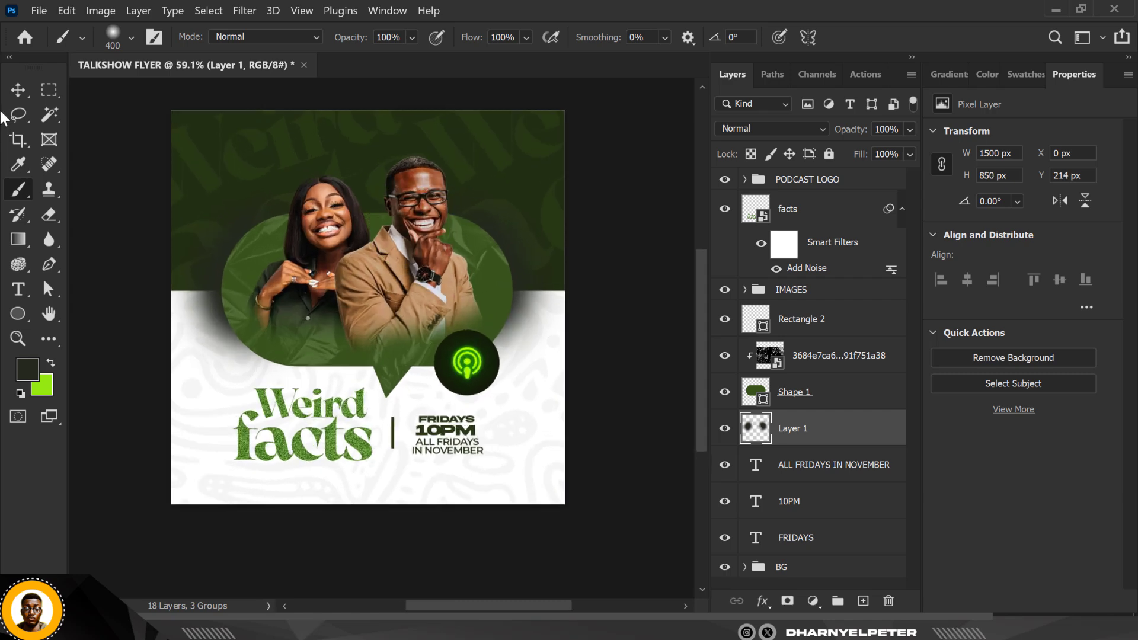
pyautogui.click(14, 95)
pyautogui.scroll(3, 355, 258)
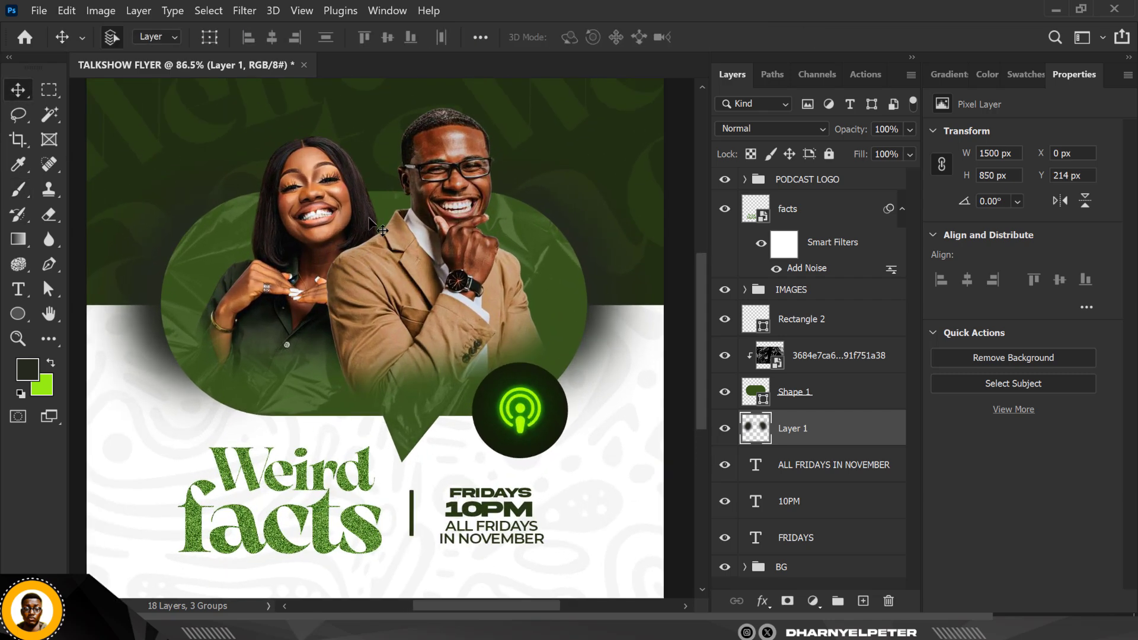
pyautogui.scroll(-3, 377, 209)
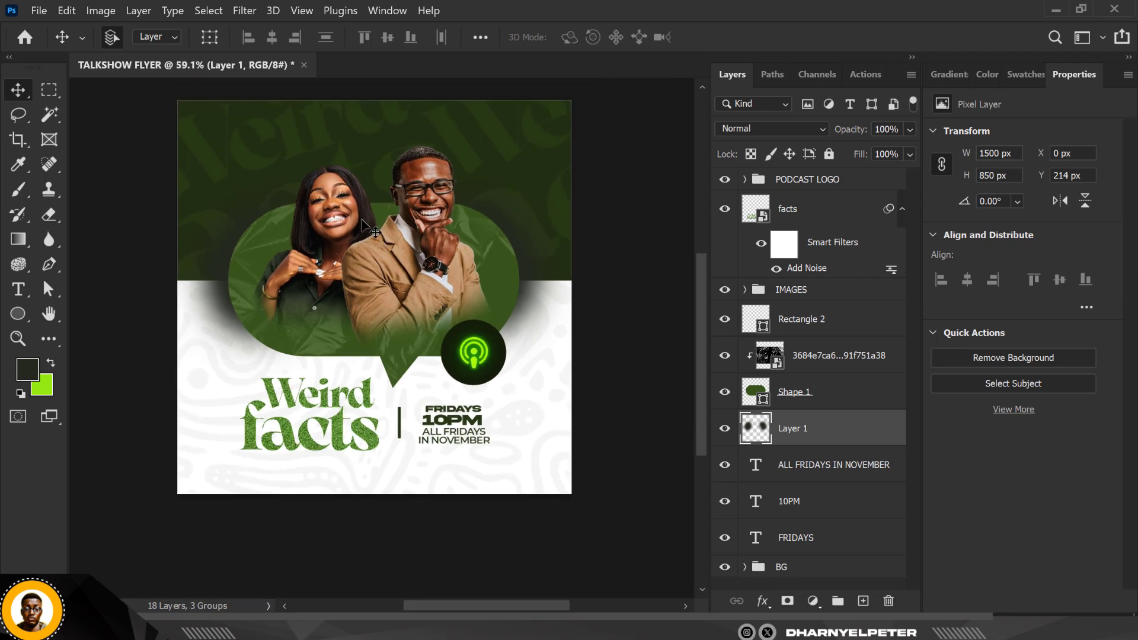
pyautogui.scroll(2, 331, 236)
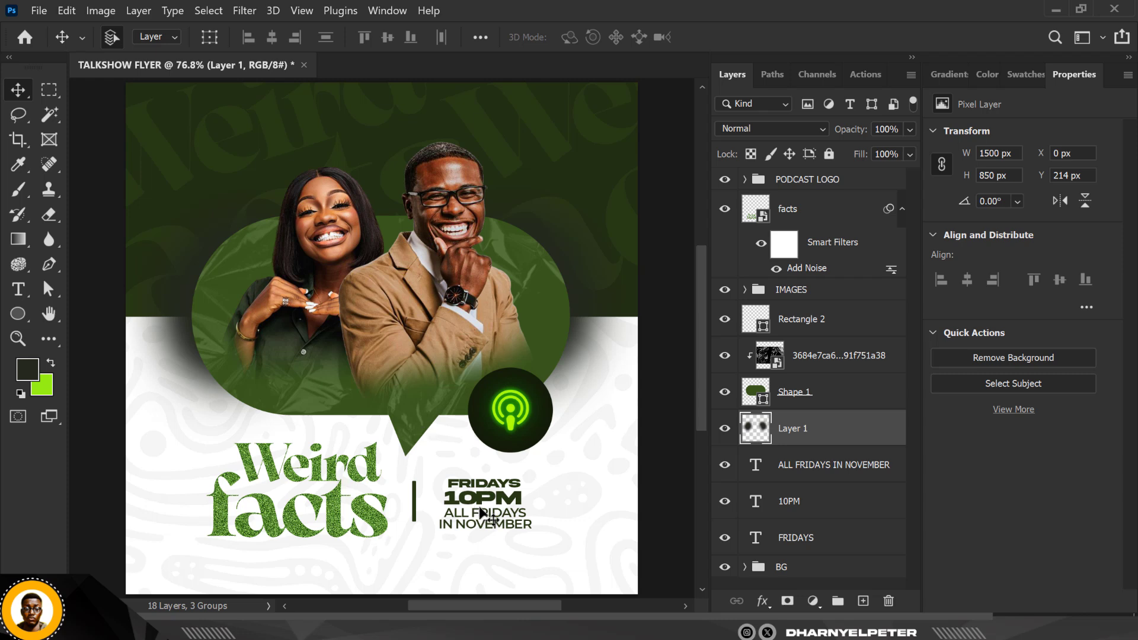
pyautogui.scroll(1, 465, 457)
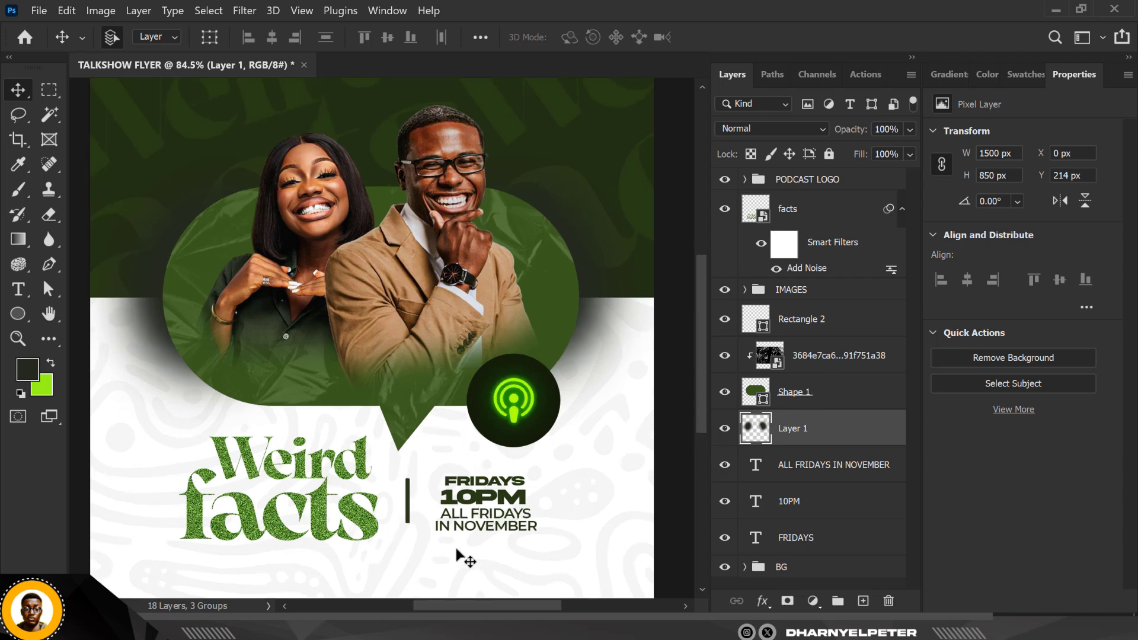
# - Group the ALL FRIDAYS IN NOVEMBER, 10PM and FRIDAYS text layers as DETAILS, and move Rectangle 2 directly above the BG group
pyautogui.click(489, 499)
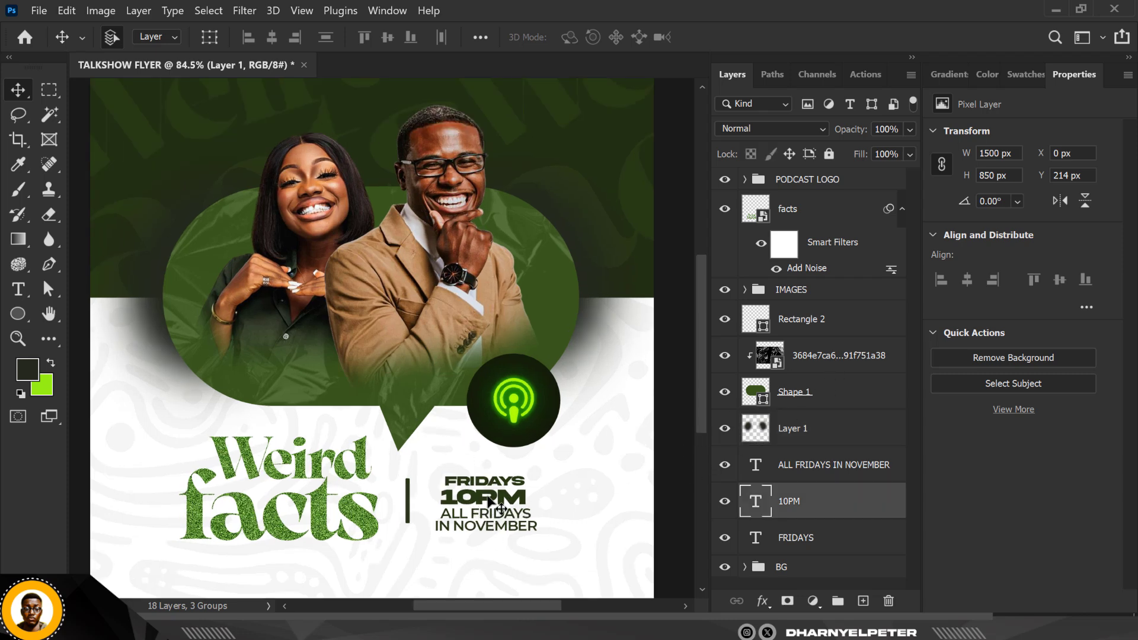
pyautogui.click(831, 468)
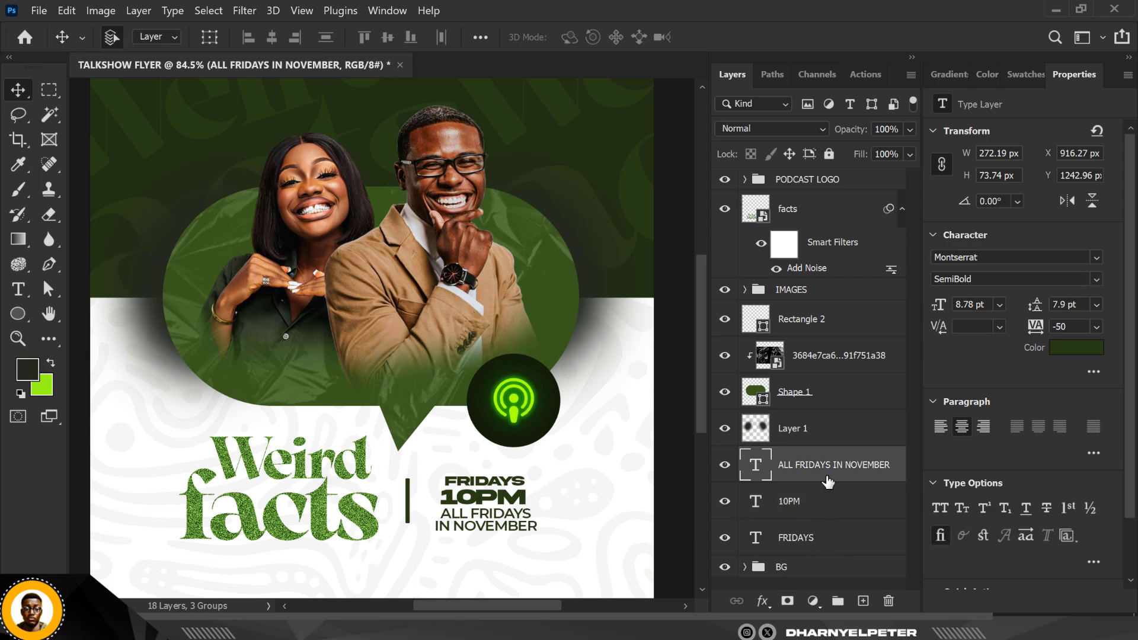
pyautogui.scroll(-1, 829, 477)
pyautogui.keyDown('shift'); pyautogui.click(810, 541); pyautogui.keyUp('shift')
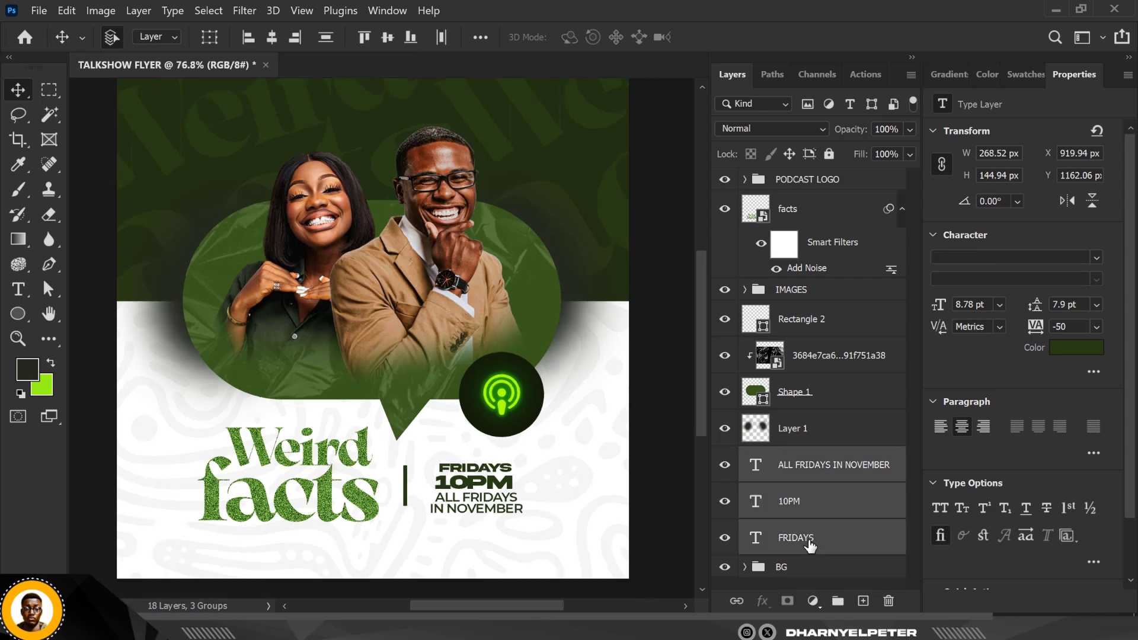
pyautogui.hotkey('ctrl', 'g')
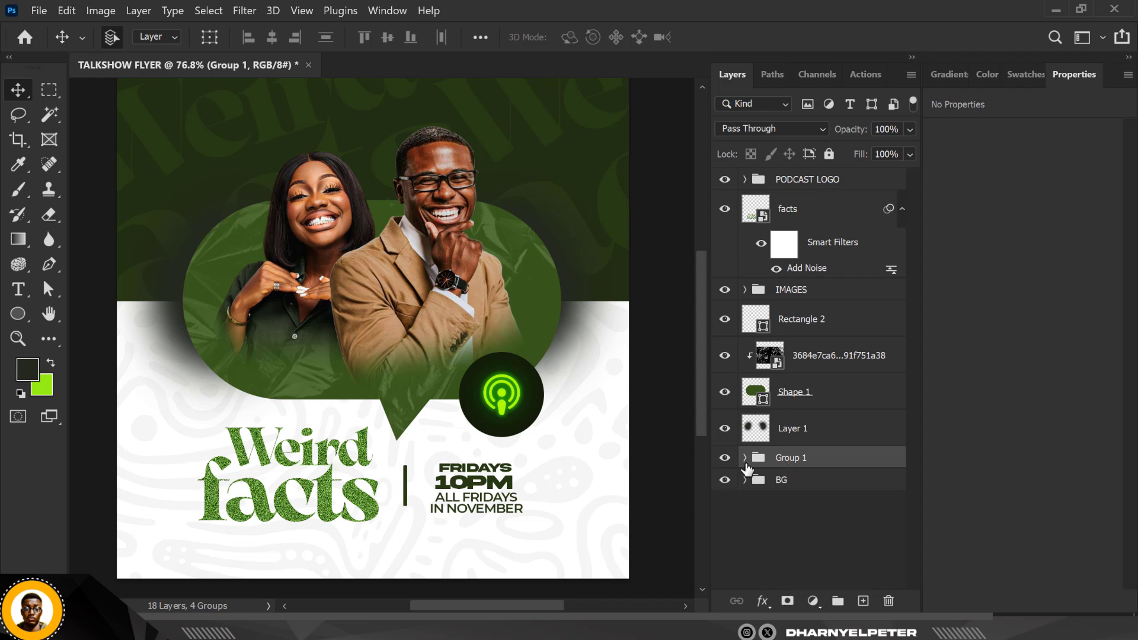
pyautogui.click(727, 461)
pyautogui.click(727, 461)
pyautogui.doubleClick(787, 458)
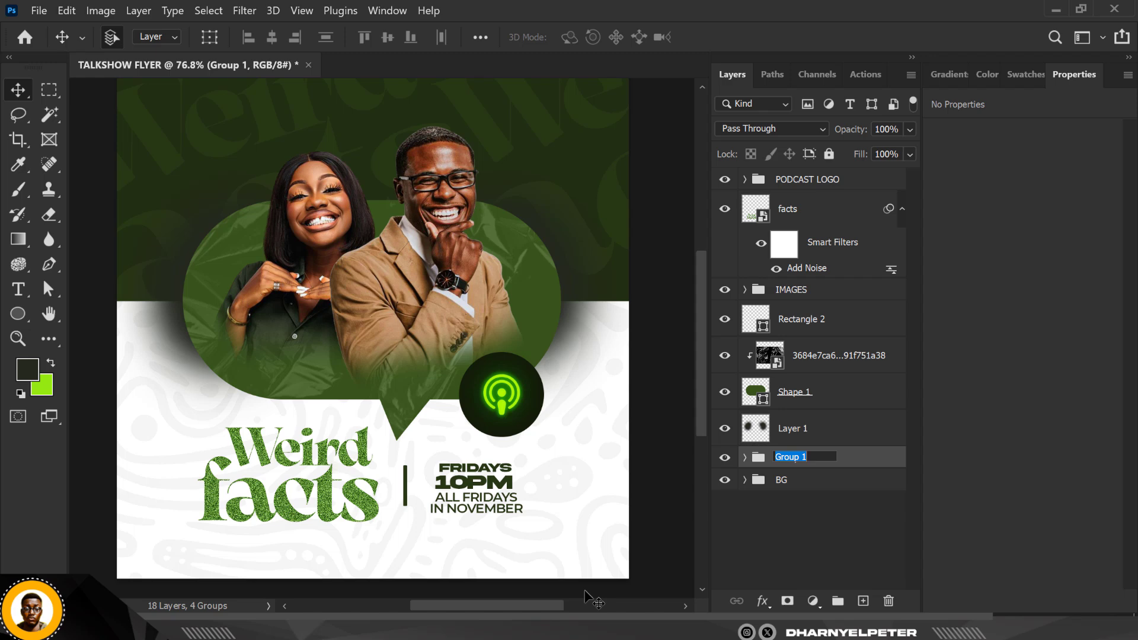
pyautogui.write('DETAILS')
pyautogui.press('Return')
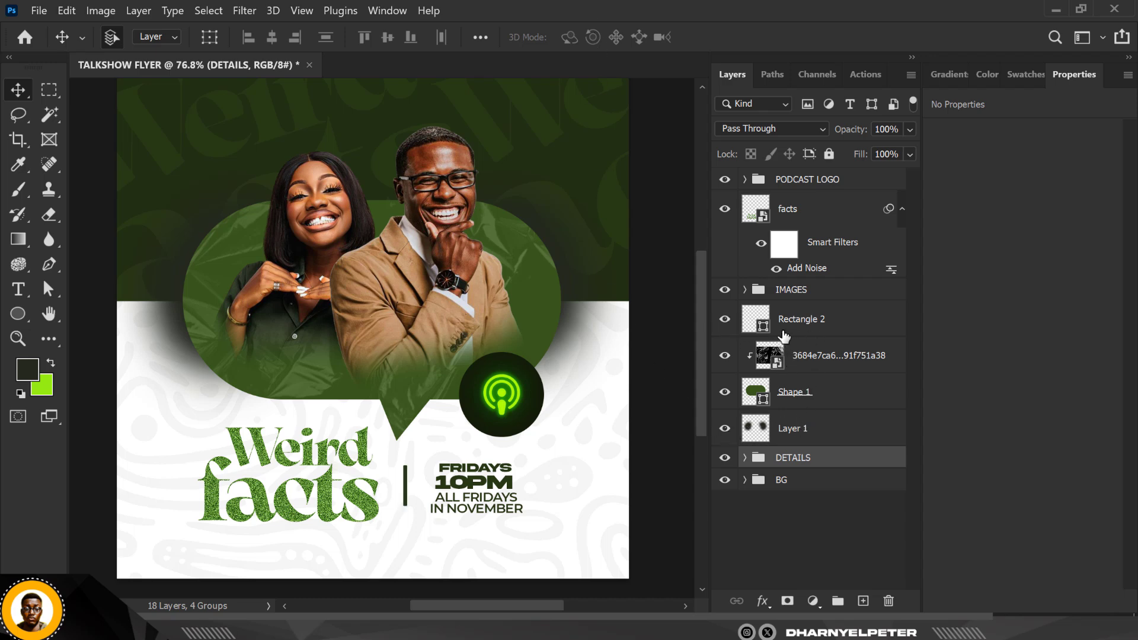
pyautogui.moveTo(806, 327); pyautogui.dragTo(830, 491)
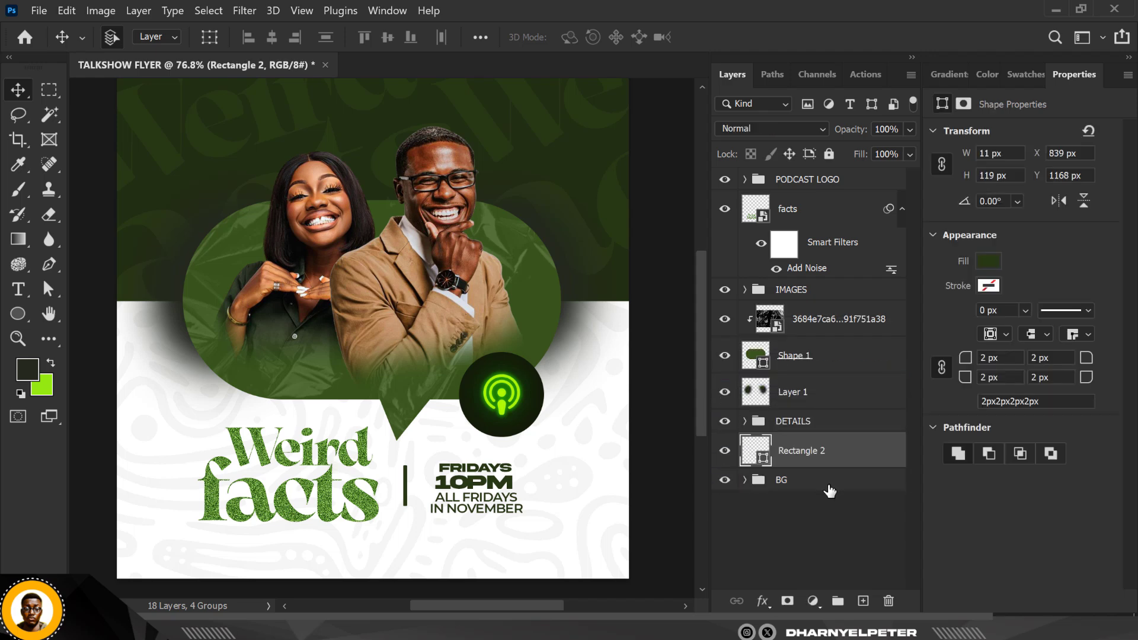
# - Group the foil texture, Shape 1 and Layer 1, and name the group CHAT BOX
pyautogui.click(827, 323)
pyautogui.click(733, 321)
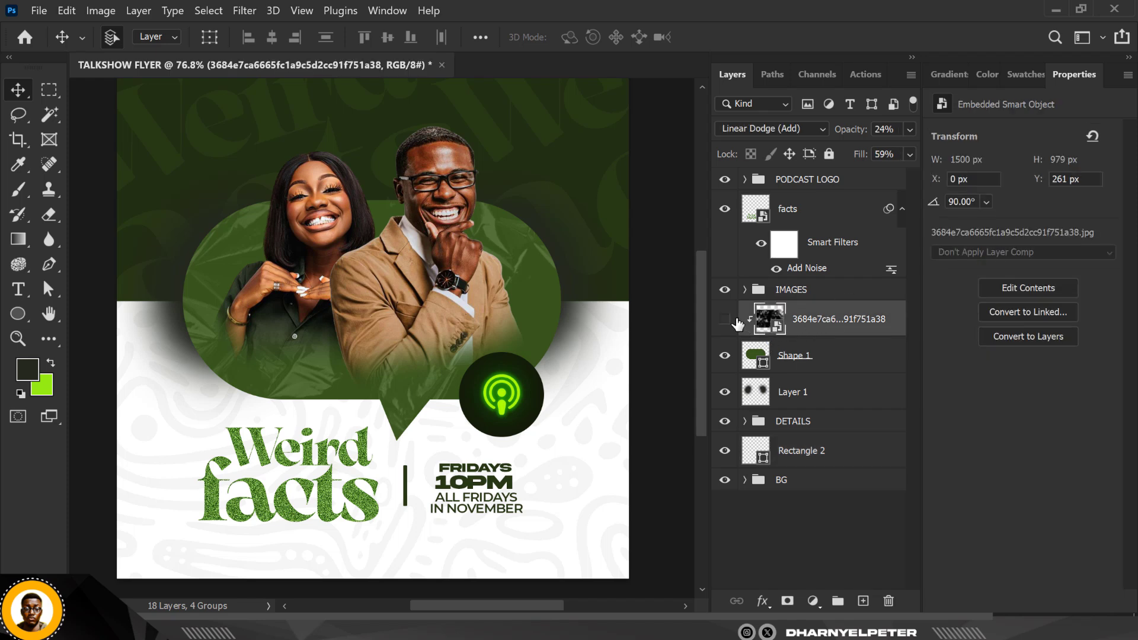
pyautogui.click(732, 321)
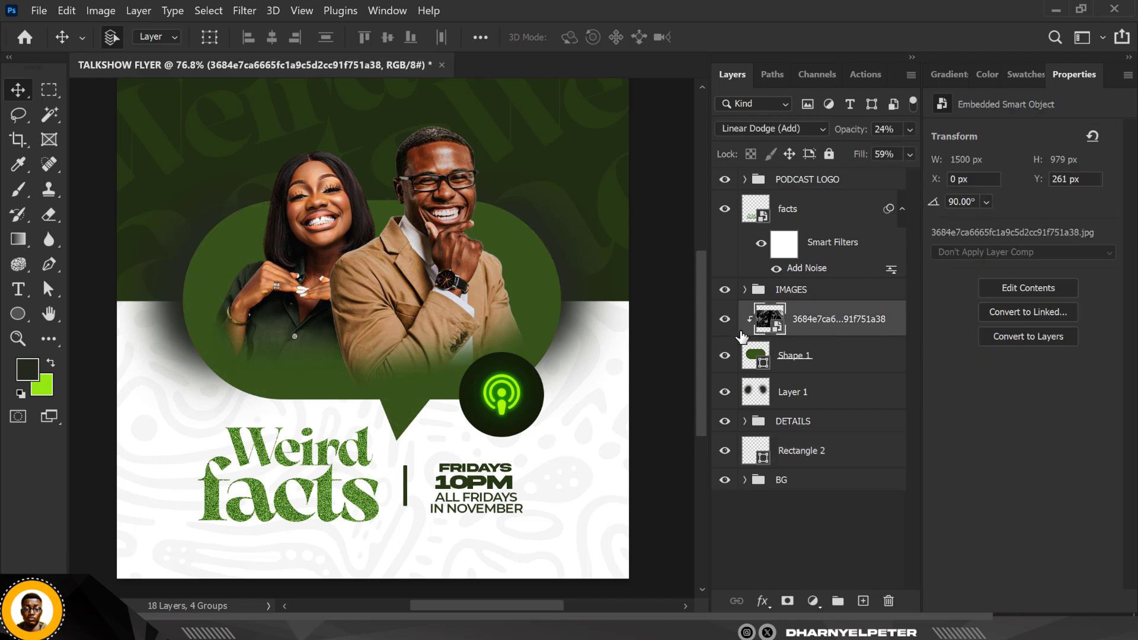
pyautogui.keyDown('shift'); pyautogui.click(814, 403); pyautogui.keyUp('shift')
pyautogui.hotkey('ctrl', 'g')
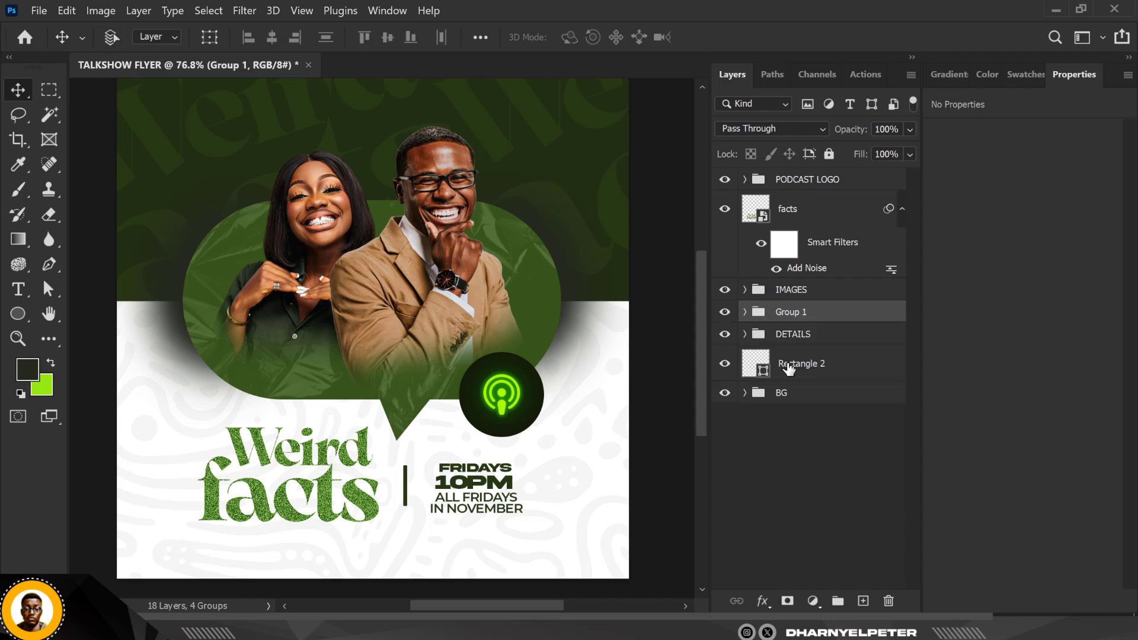
pyautogui.doubleClick(782, 314)
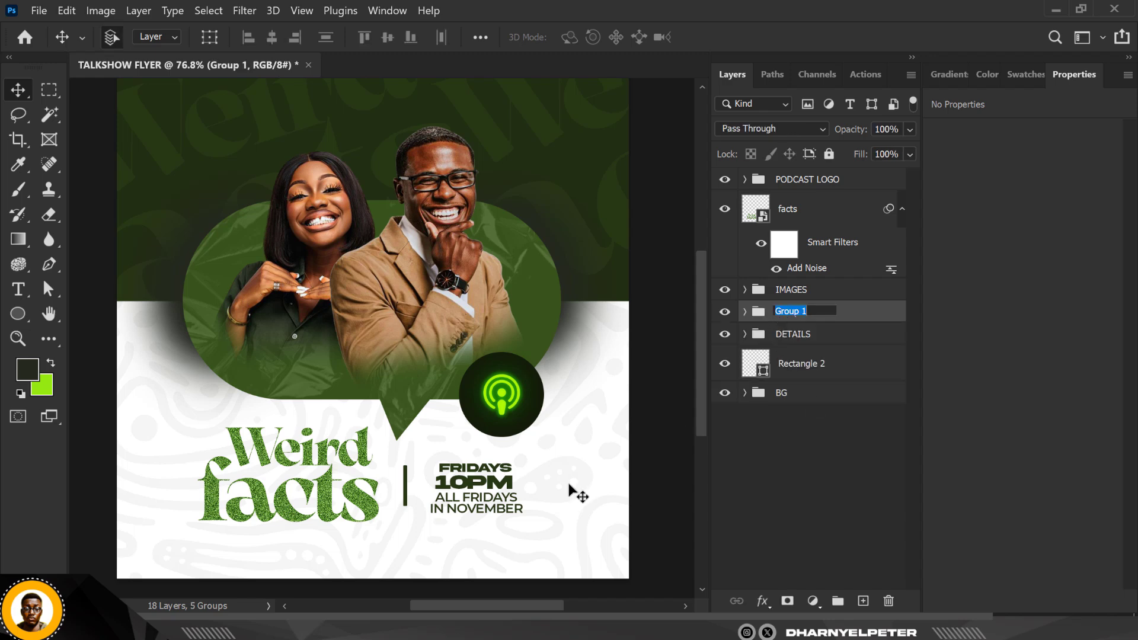
pyautogui.write('CHAT BOX')
pyautogui.press('Return')
# - Add a new empty layer above the PODCAST LOGO group at the top of the layer stack
pyautogui.scroll(-2, 396, 362)
pyautogui.scroll(-1, 396, 362)
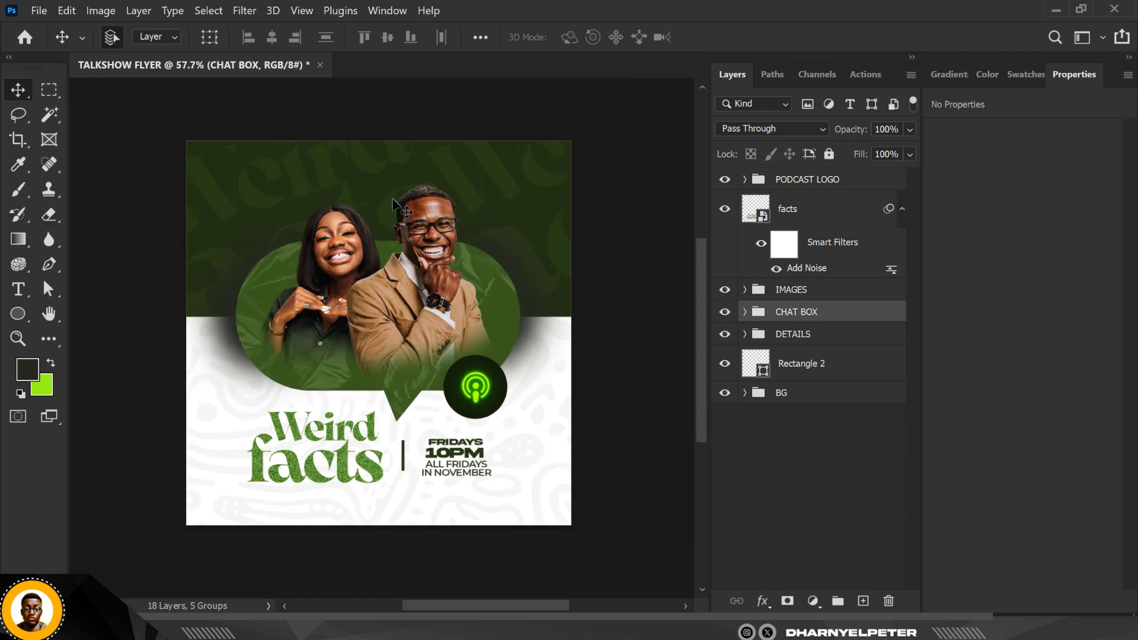
pyautogui.scroll(1, 396, 201)
pyautogui.scroll(6, 799, 278)
pyautogui.hotkey('ctrl', '0')
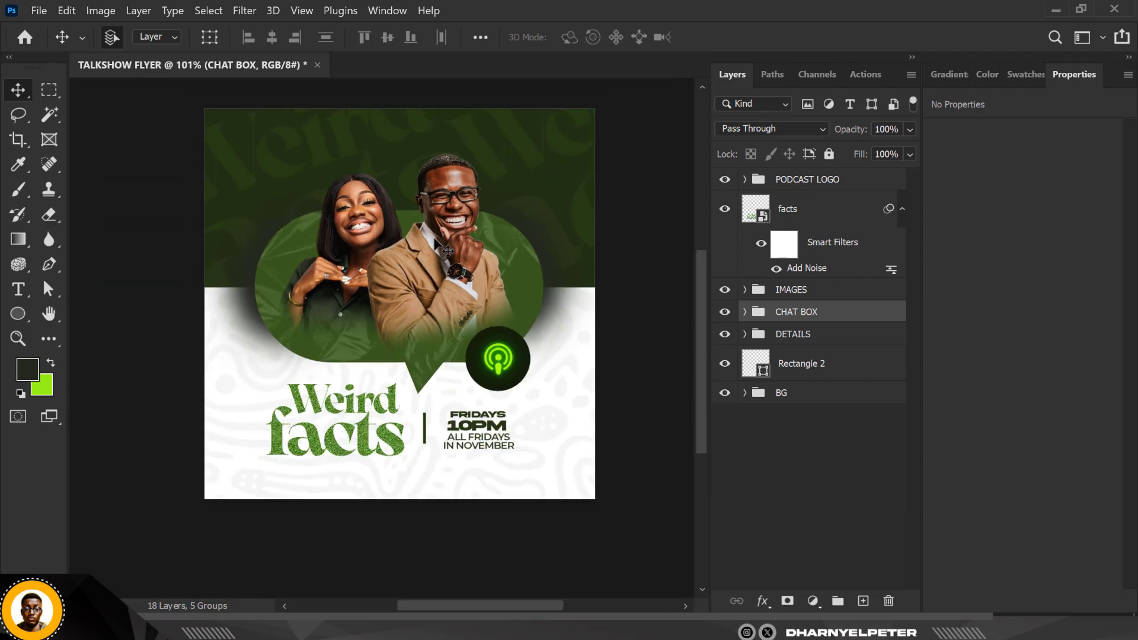
pyautogui.scroll(1, 887, 232)
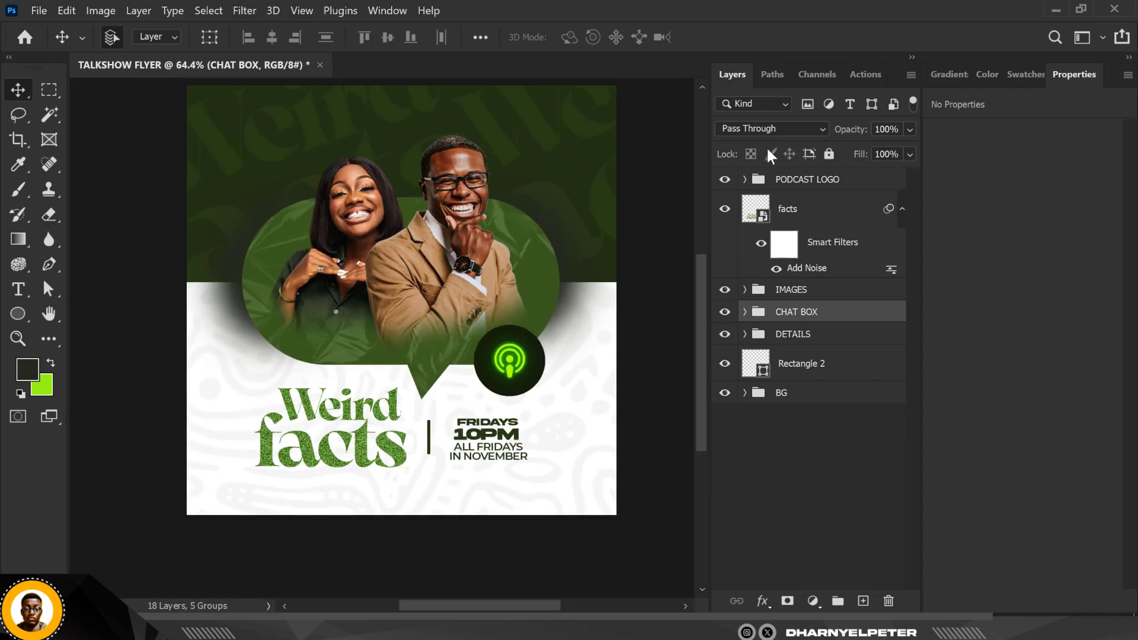
pyautogui.click(799, 181)
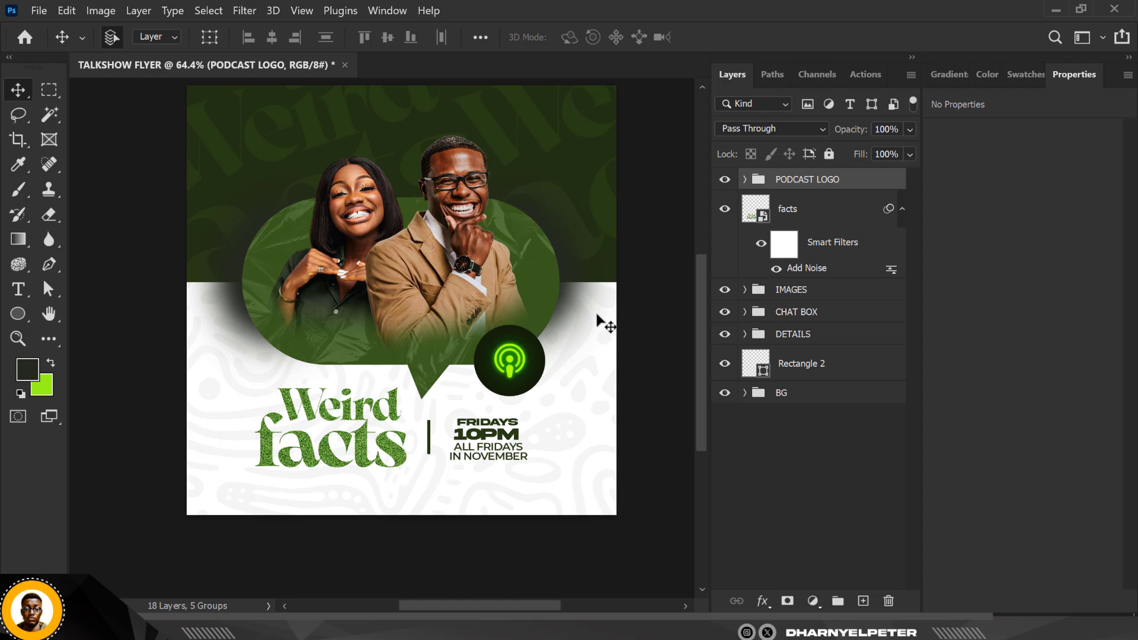
pyautogui.click(531, 234)
pyautogui.click(745, 313)
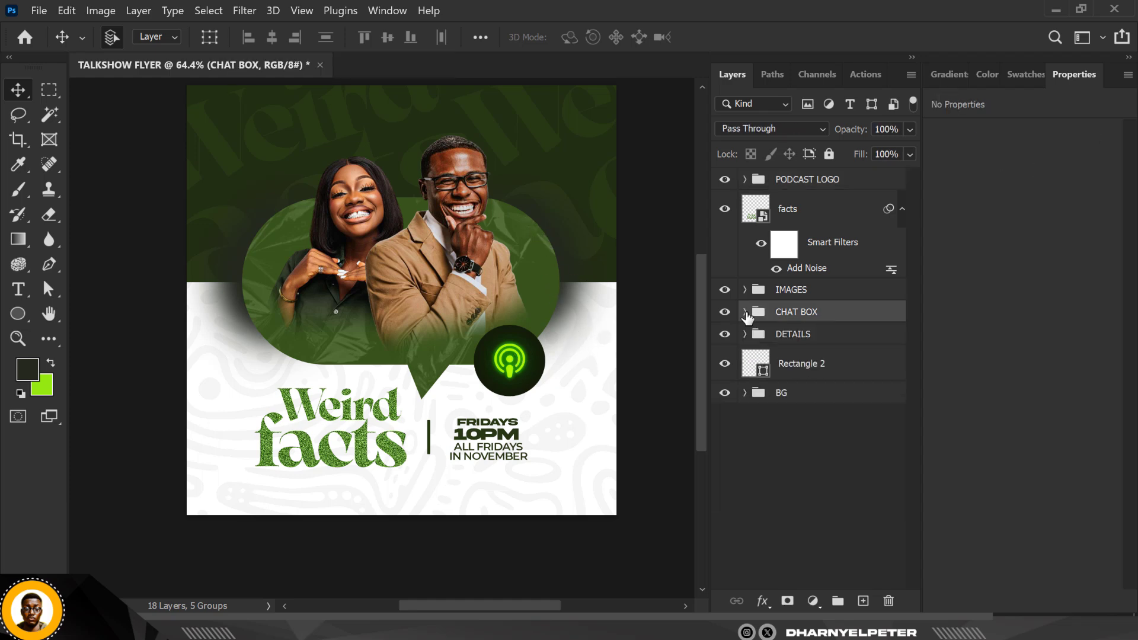
pyautogui.click(819, 181)
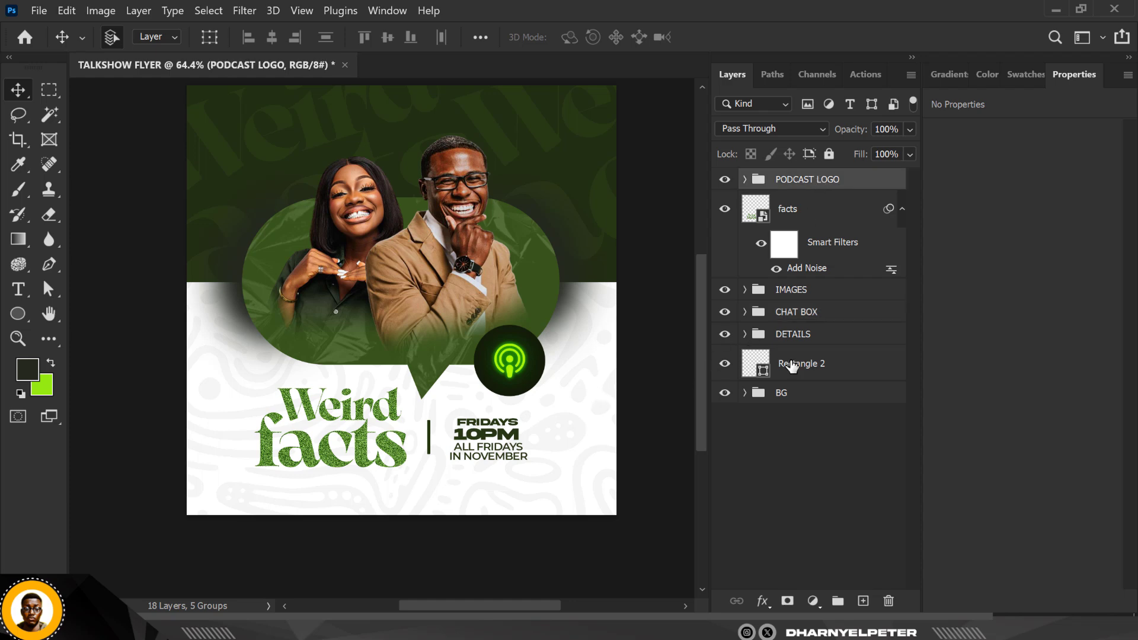
pyautogui.click(868, 605)
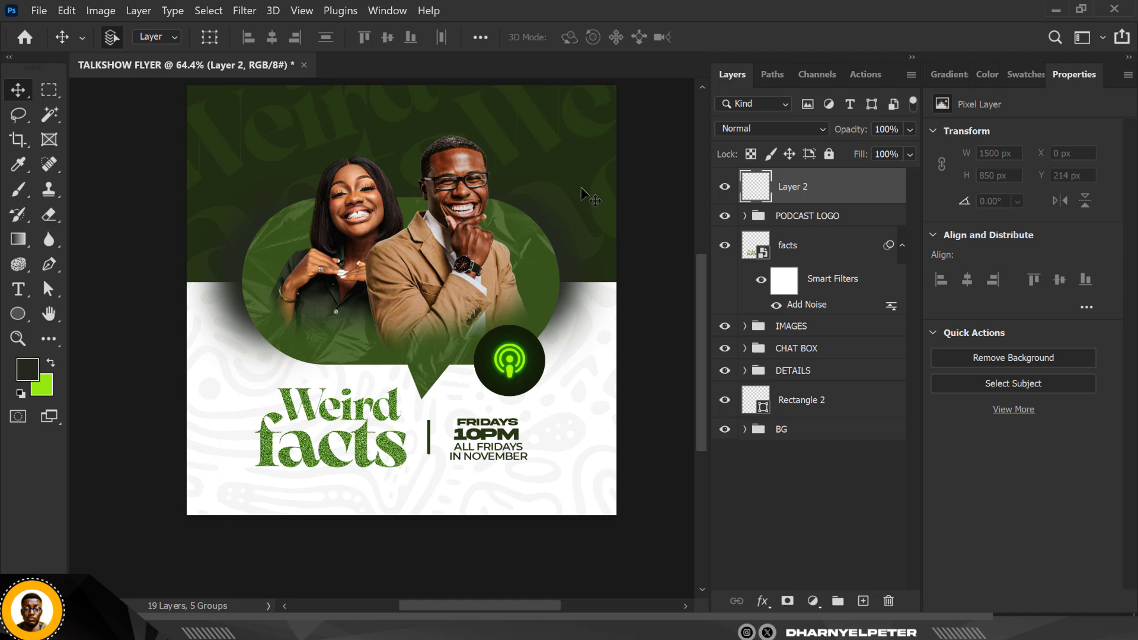
# - Make bright green the foreground colour and enlarge the soft Brush to 1200 px
pyautogui.click(50, 365)
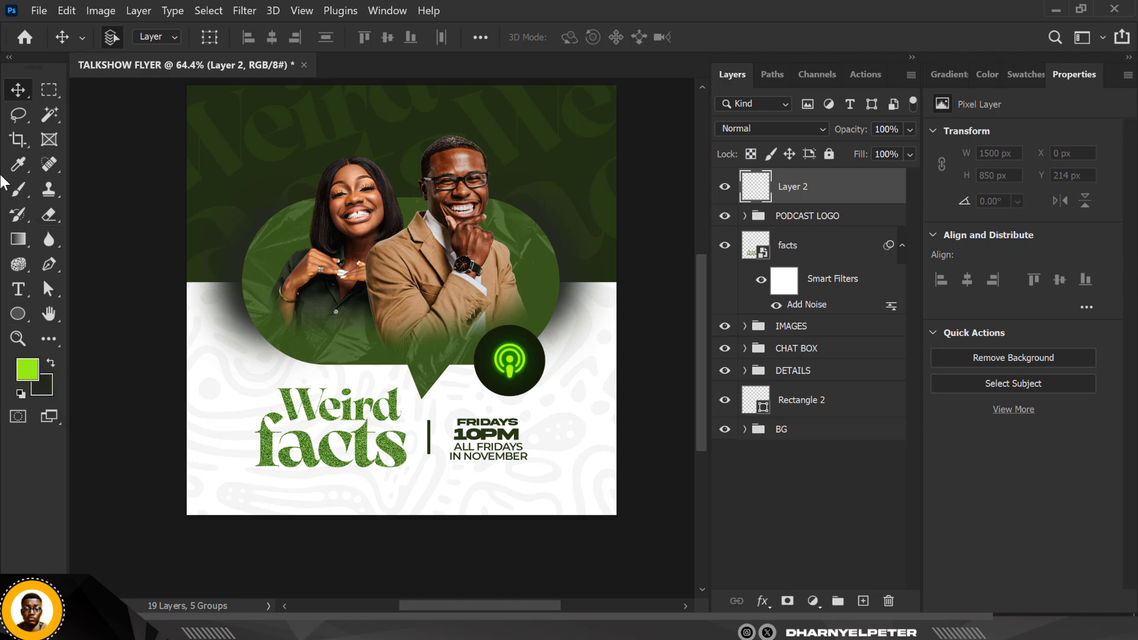
pyautogui.click(18, 190)
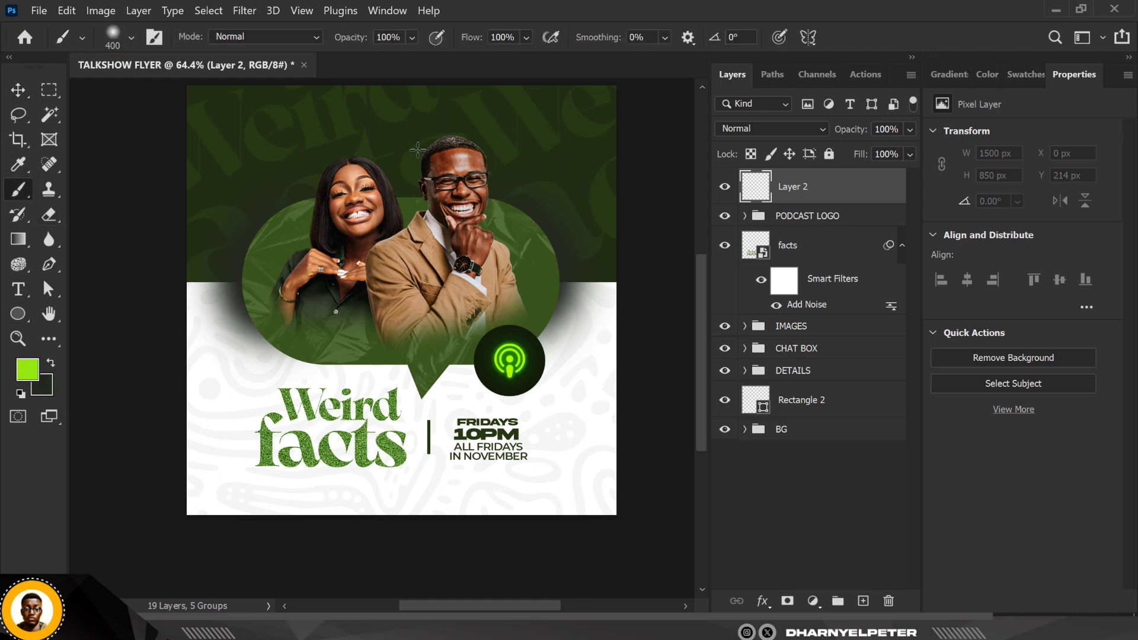
pyautogui.scroll(-3, 414, 209)
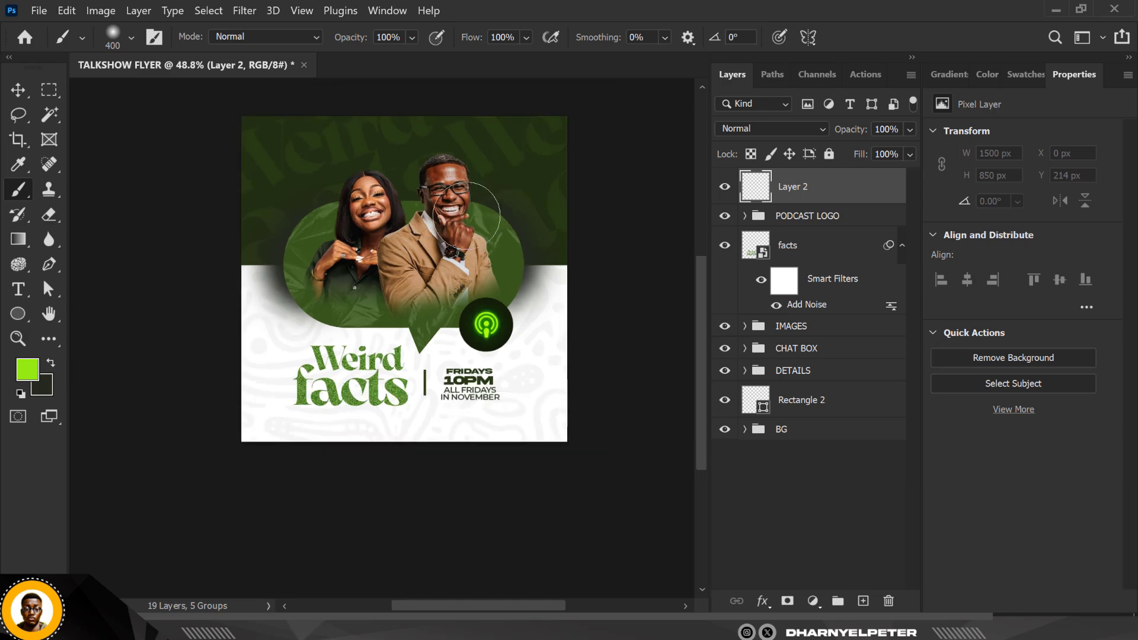
pyautogui.press(']')
pyautogui.press(']')
pyautogui.press(']')
pyautogui.press(']')
pyautogui.press(']')
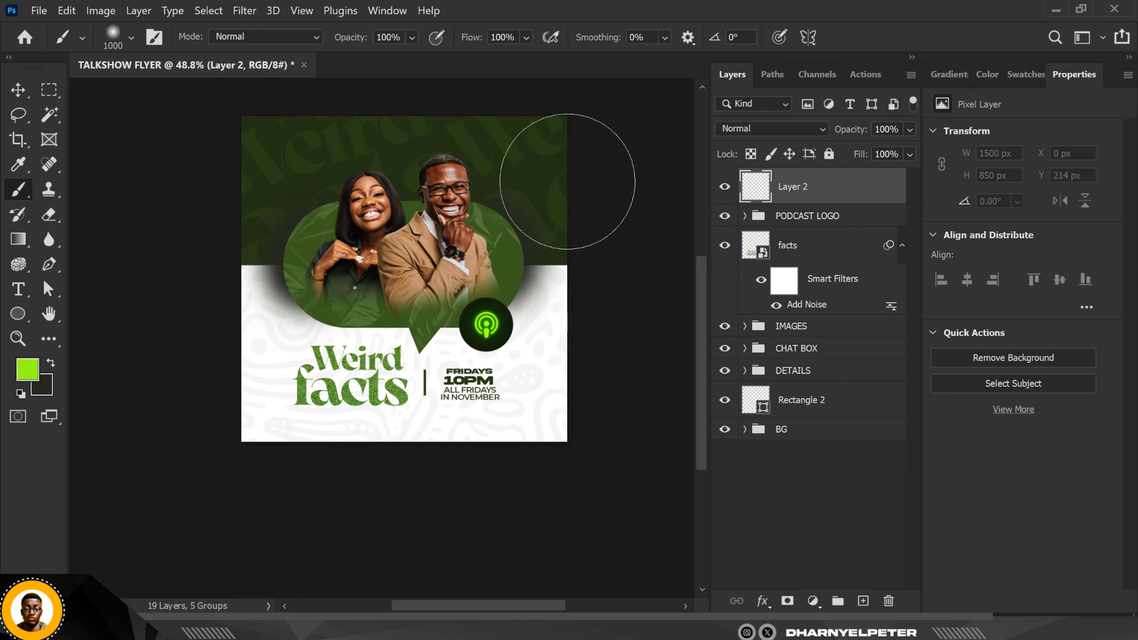
pyautogui.press(']')
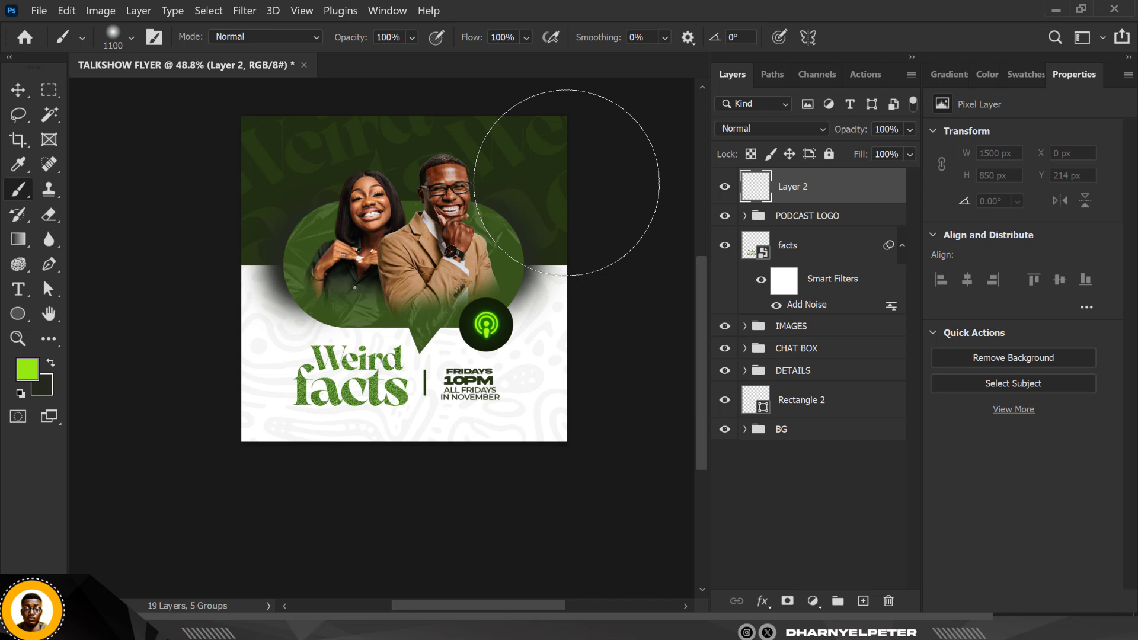
pyautogui.scroll(-2, 464, 279)
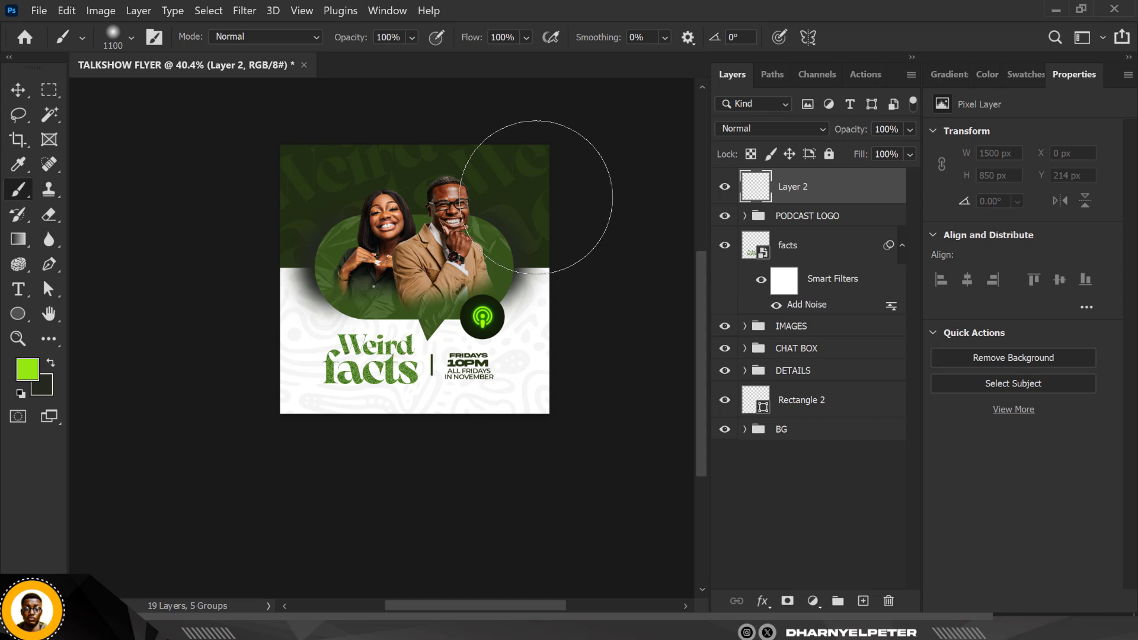
pyautogui.press(']')
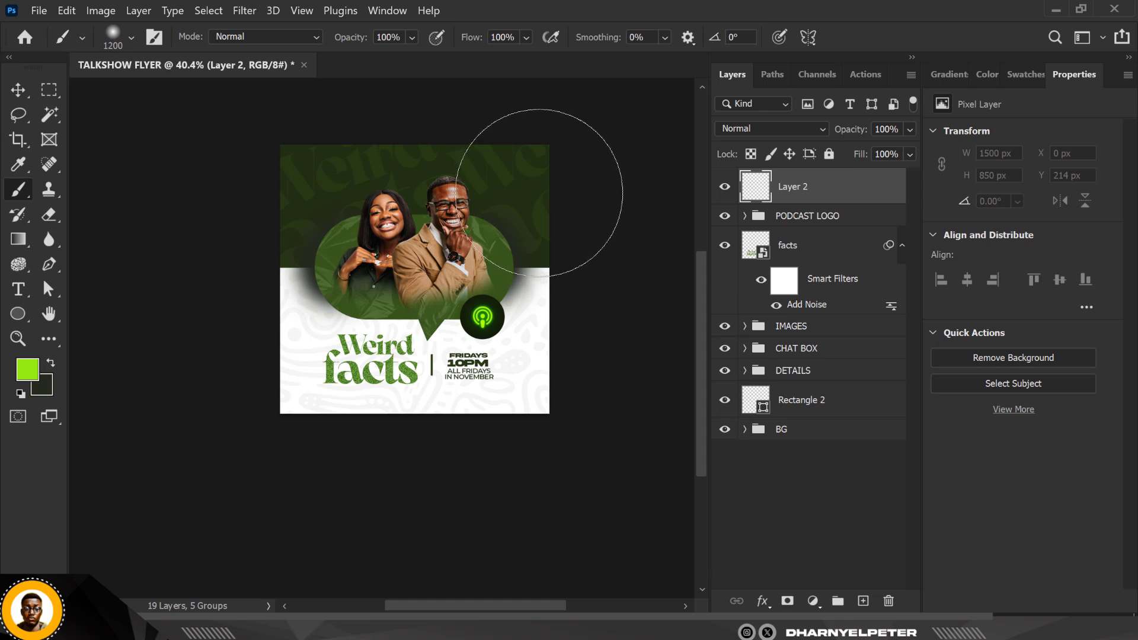
pyautogui.click(530, 175)
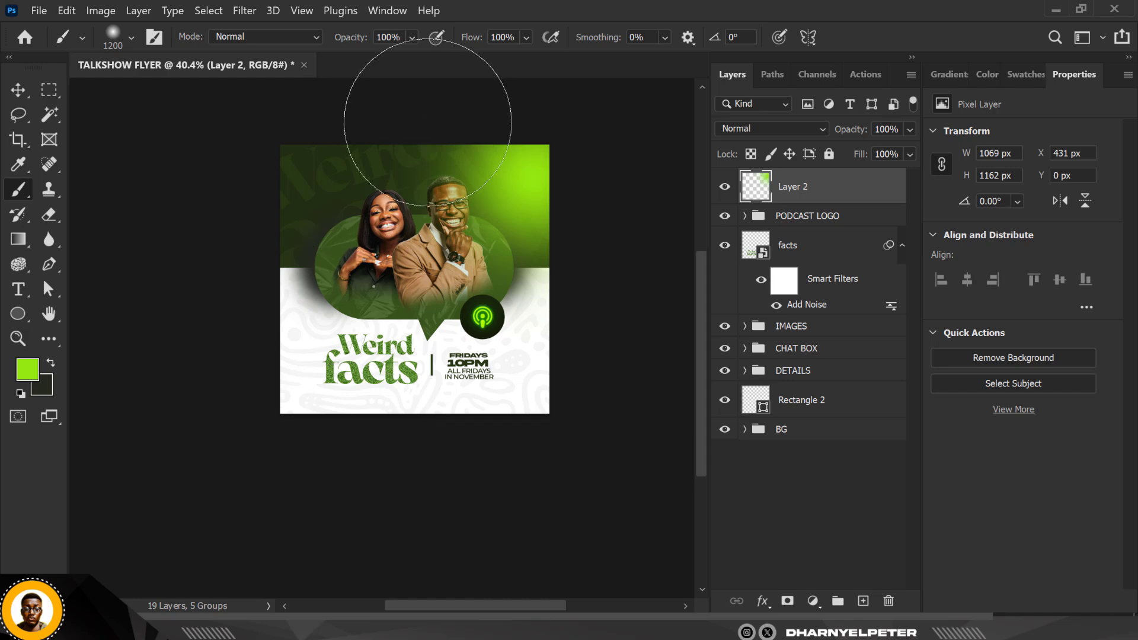
pyautogui.scroll(3, 428, 123)
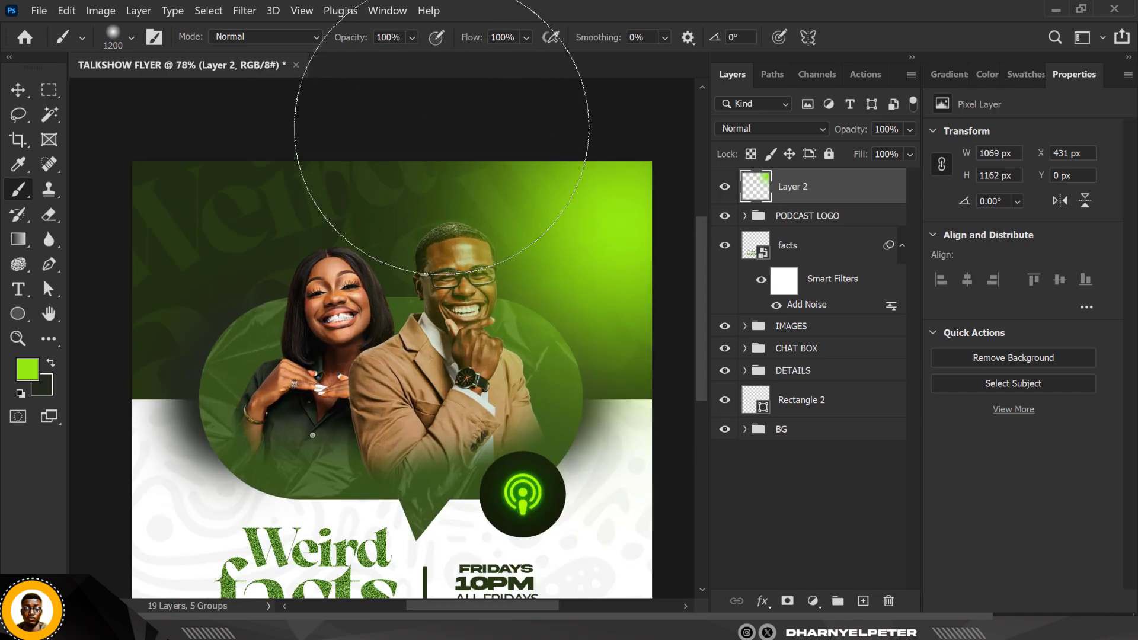
pyautogui.scroll(-2, 430, 133)
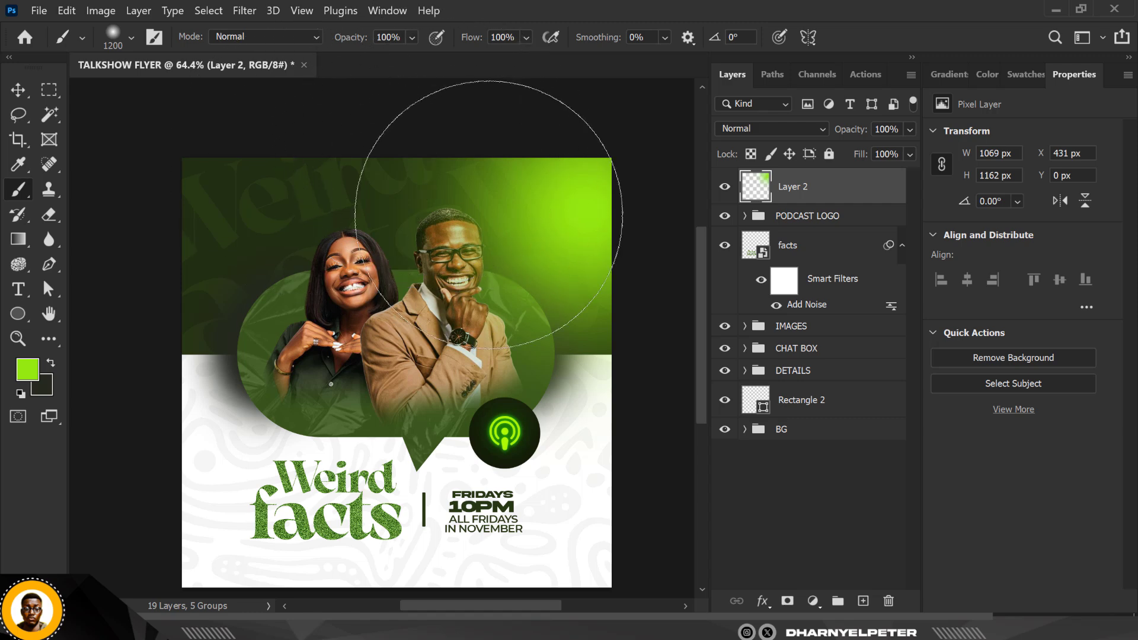
pyautogui.hotkey('ctrl', 'z')
# - Paint one soft bright green glow at the flyer's upper-right edge and shift it slightly closer to the corner
pyautogui.scroll(-1, 367, 227)
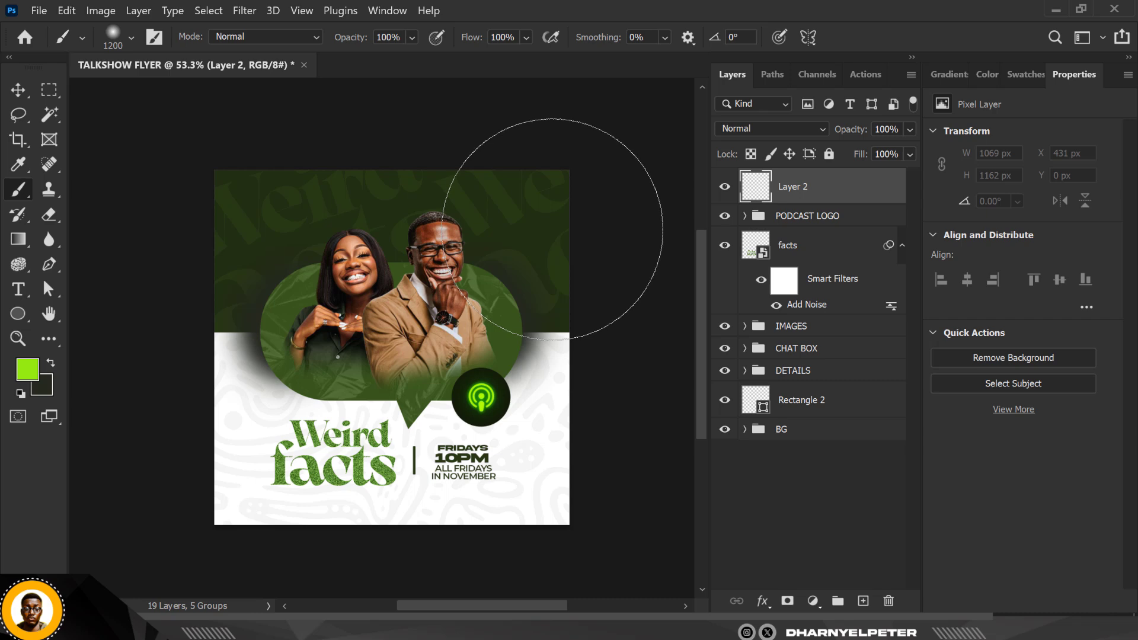
pyautogui.click(572, 228)
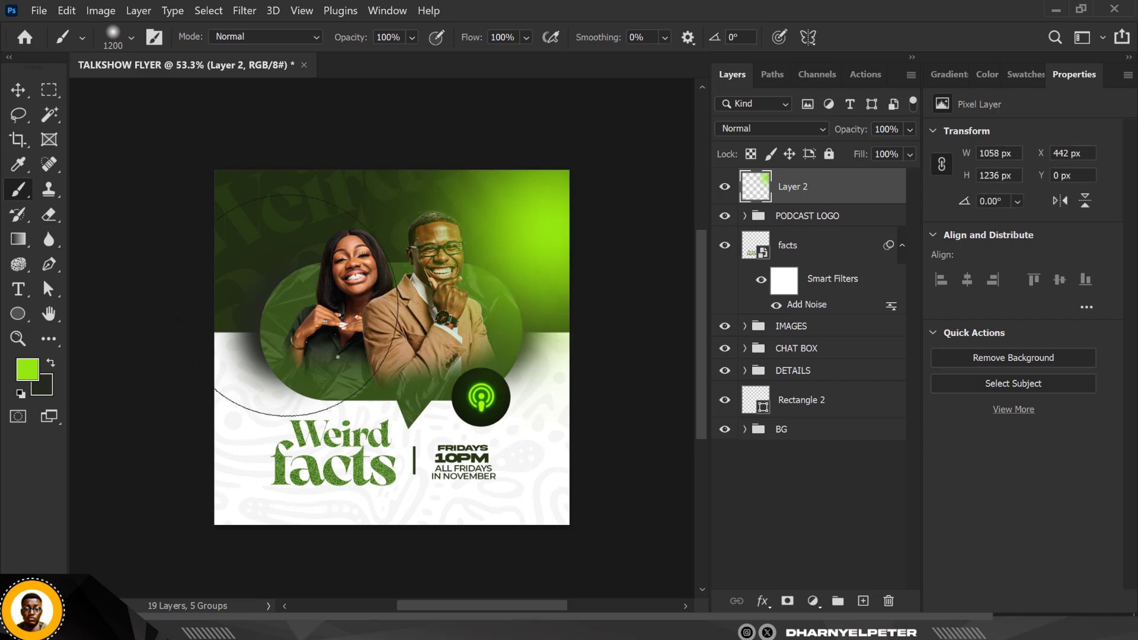
pyautogui.scroll(-1, 320, 290)
pyautogui.scroll(2, 333, 293)
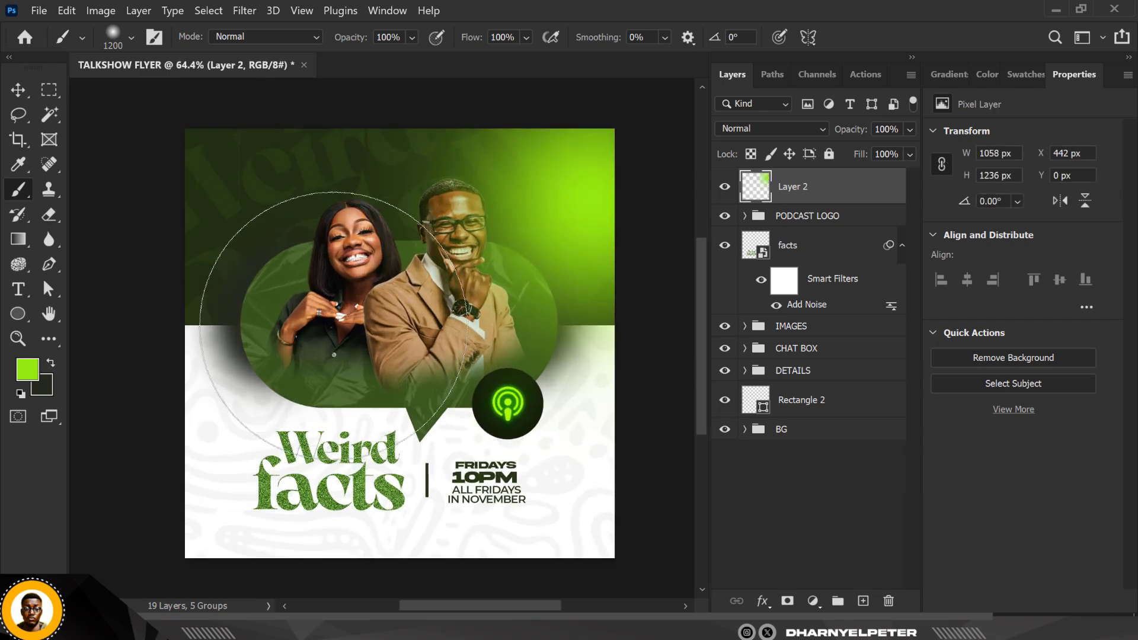
pyautogui.click(22, 92)
pyautogui.scroll(-1, 425, 239)
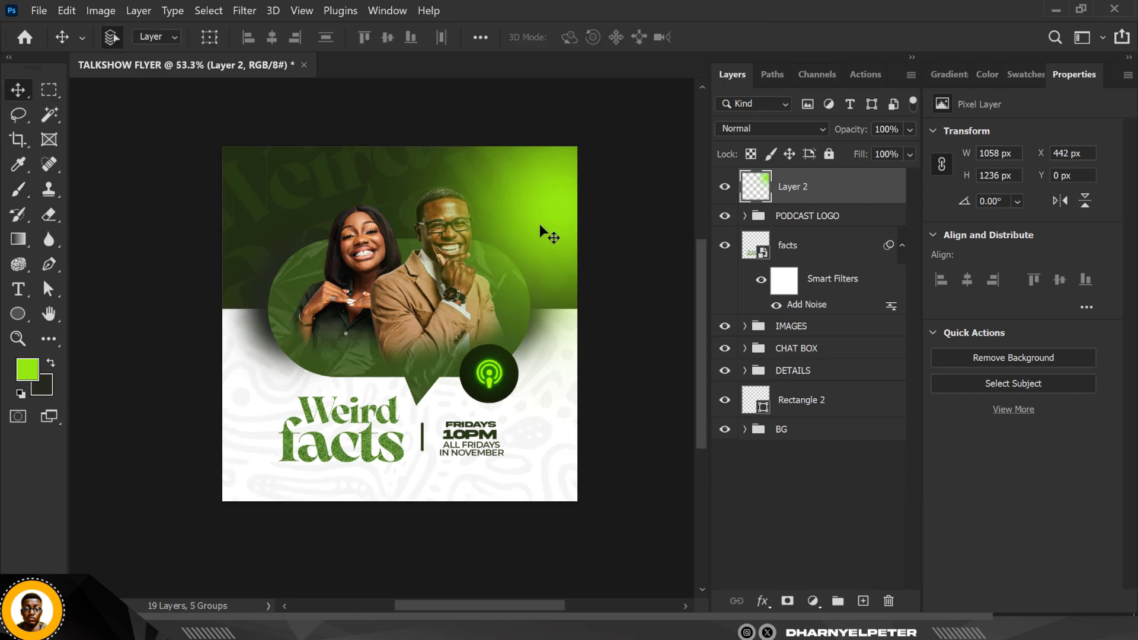
pyautogui.moveTo(540, 223); pyautogui.dragTo(549, 211)
# - Set the blend mode of the green glow layer to Screen and deselect the layer
pyautogui.scroll(-4, 411, 250)
pyautogui.scroll(5, 474, 255)
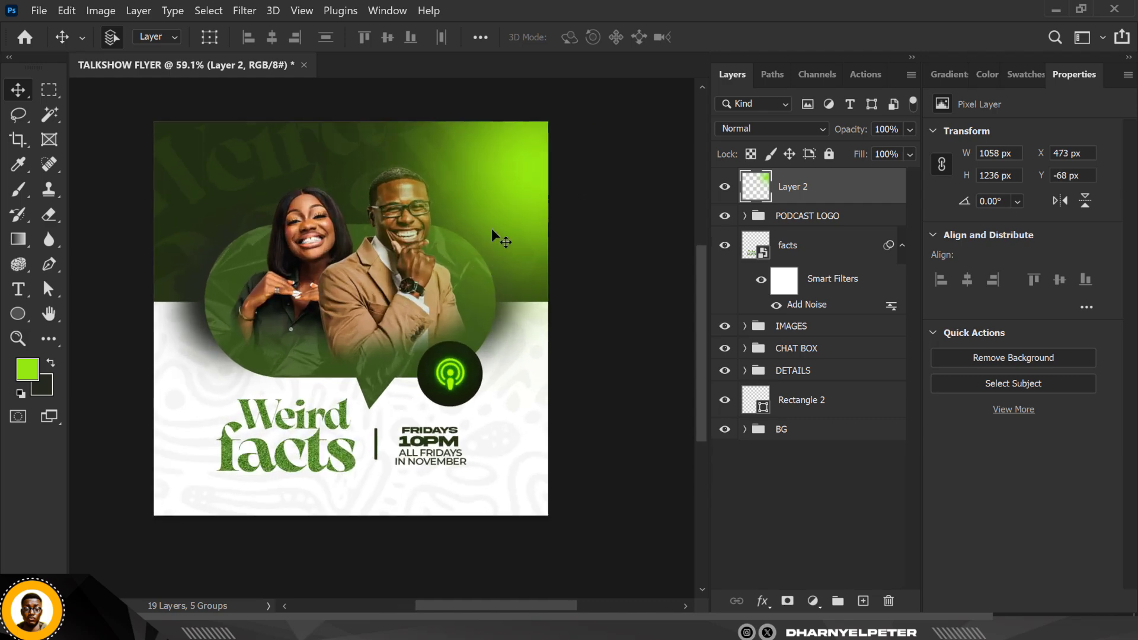
pyautogui.scroll(1, 492, 228)
pyautogui.click(770, 131)
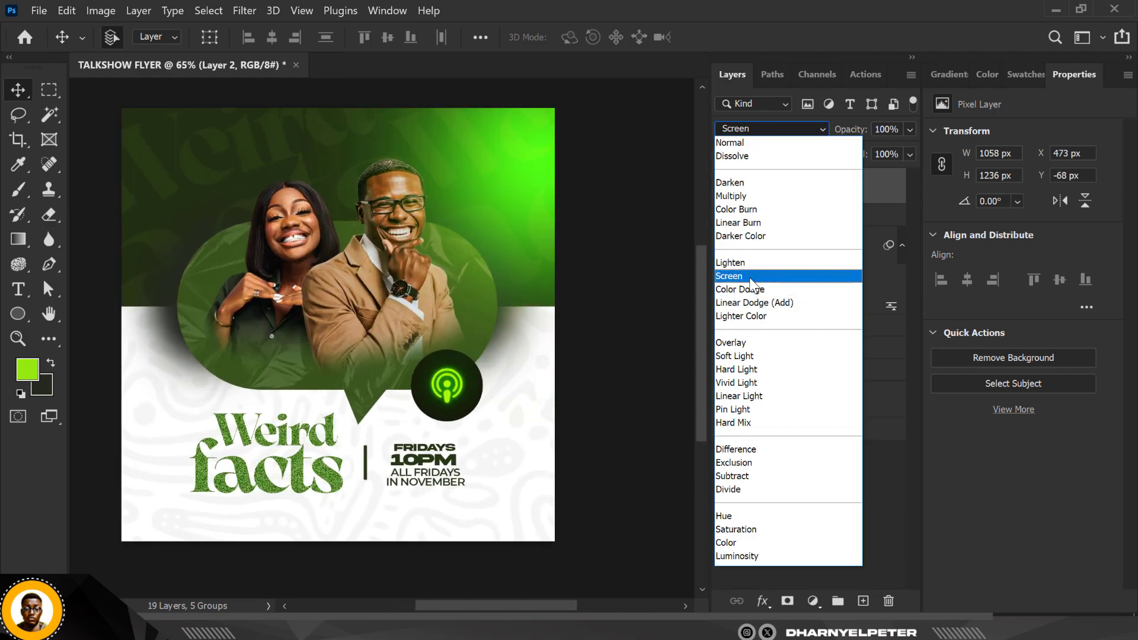
pyautogui.click(751, 279)
pyautogui.click(596, 294)
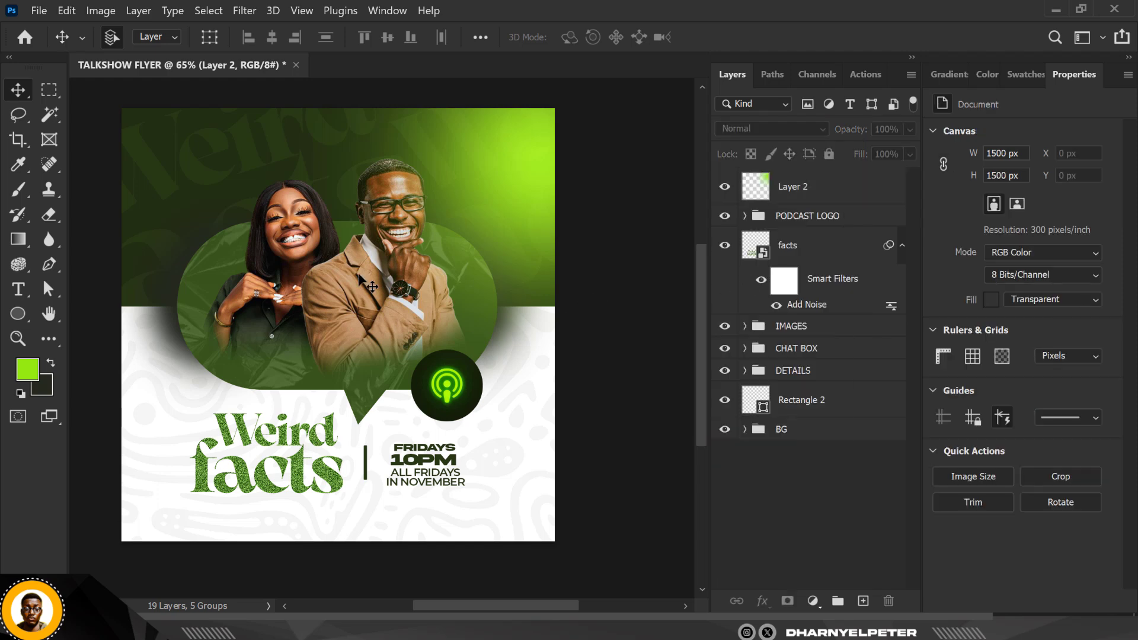
# - Add a new empty layer above the man's photo in the IMAGES group and clip it to the photo
pyautogui.scroll(-2, 360, 278)
pyautogui.scroll(2, 368, 283)
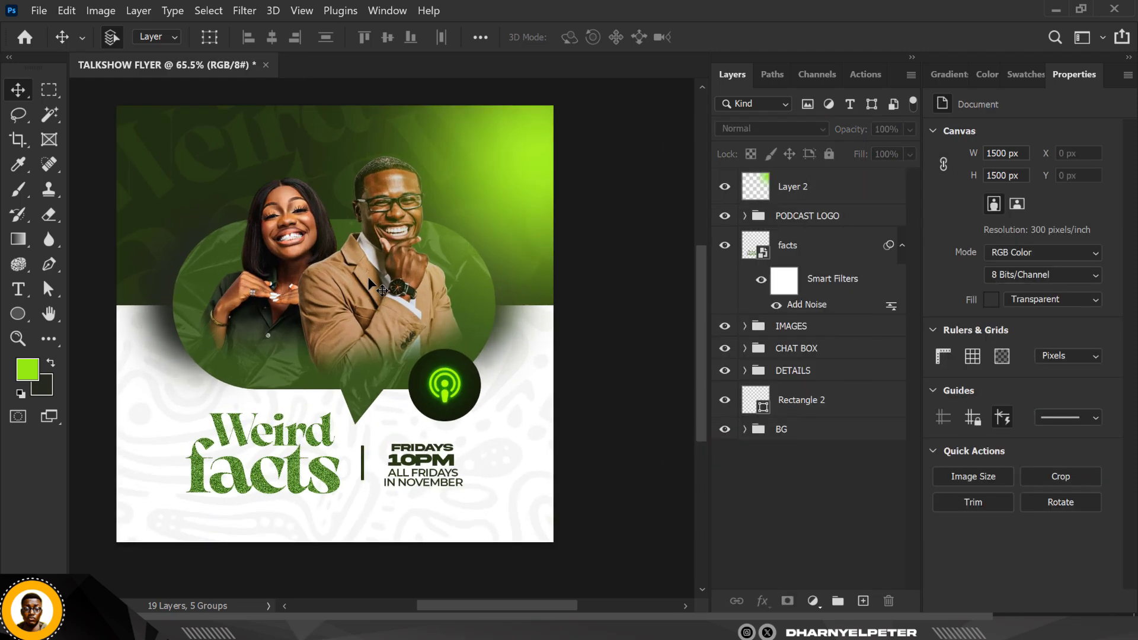
pyautogui.scroll(2, 368, 275)
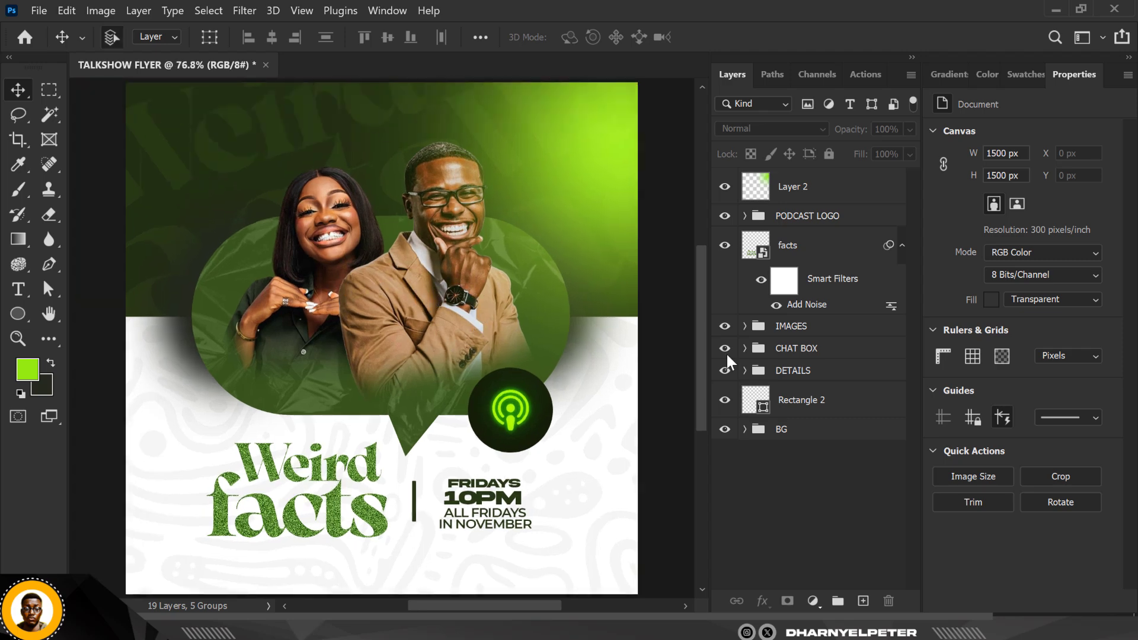
pyautogui.click(865, 196)
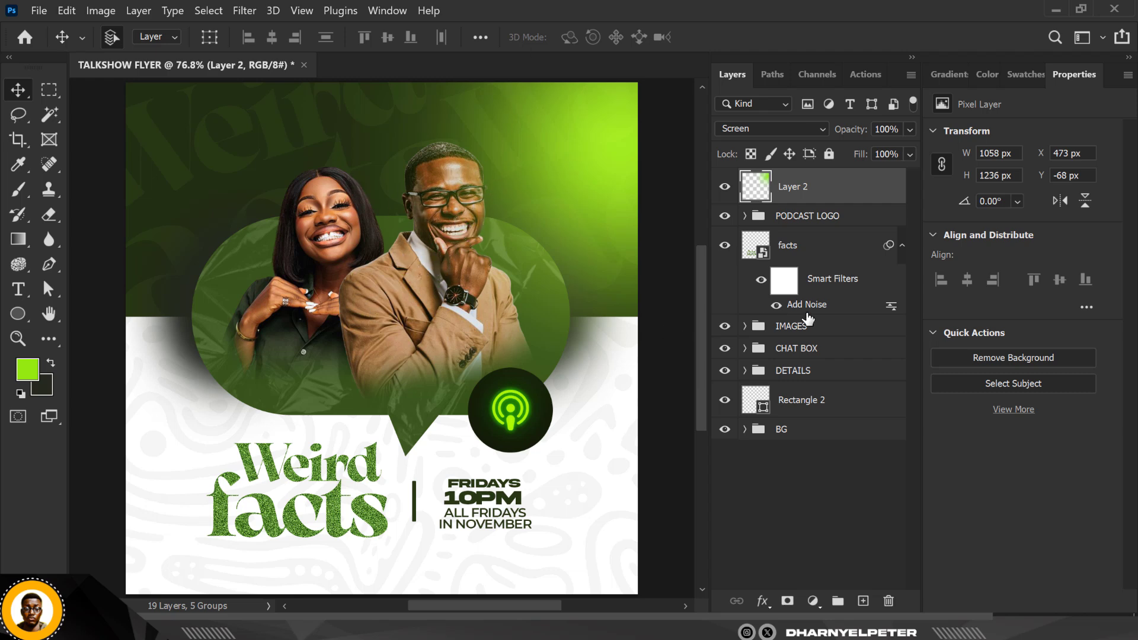
pyautogui.click(368, 313)
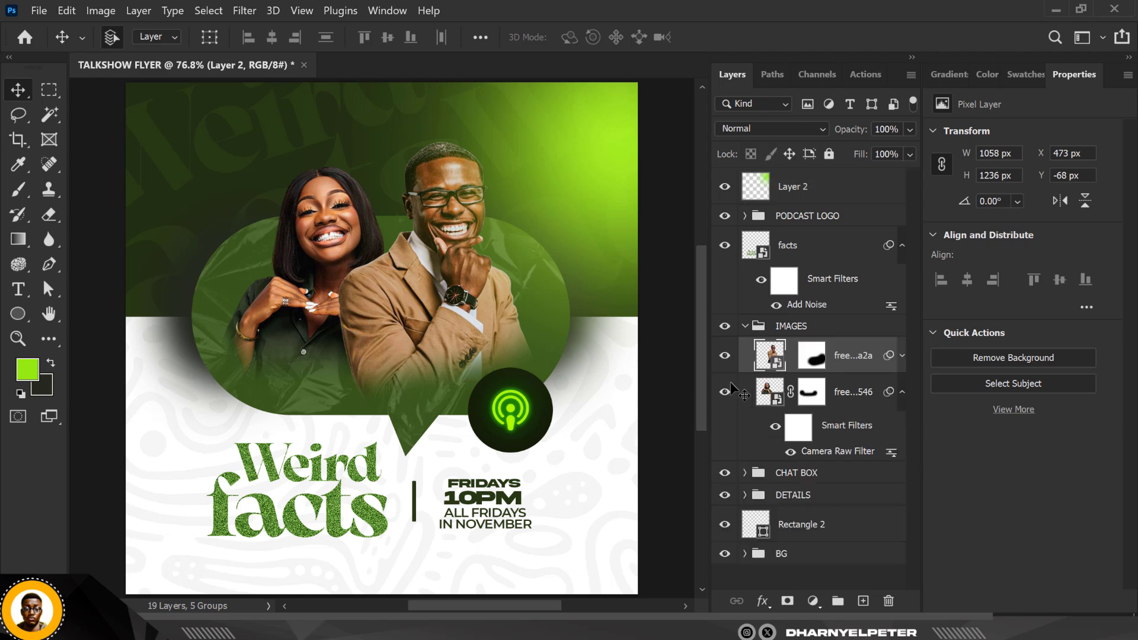
pyautogui.click(863, 600)
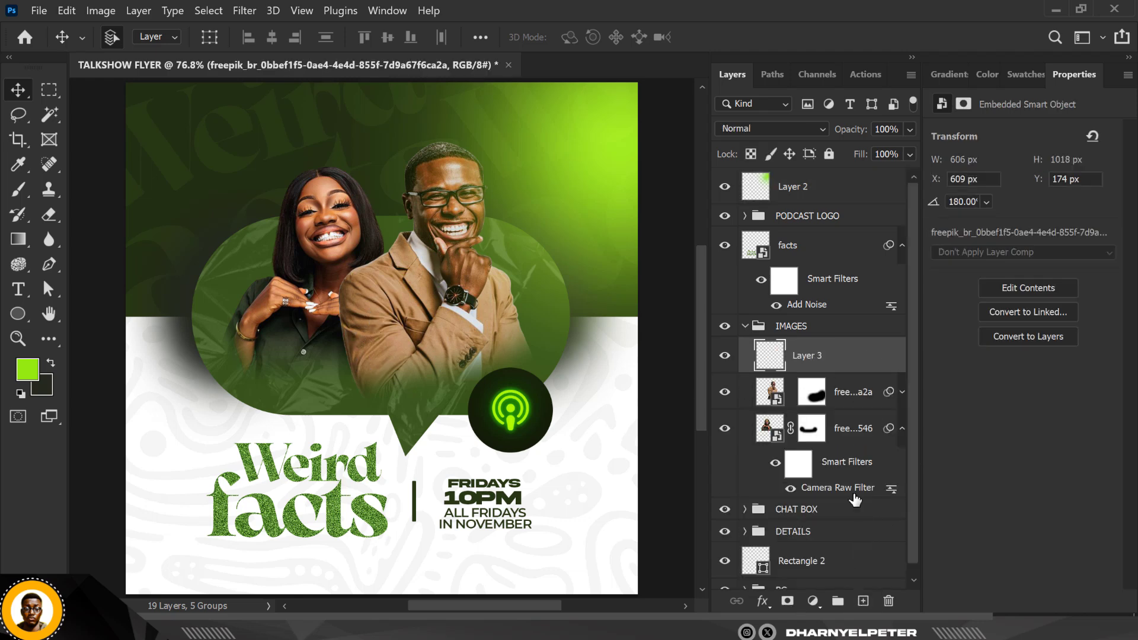
pyautogui.rightClick(861, 360)
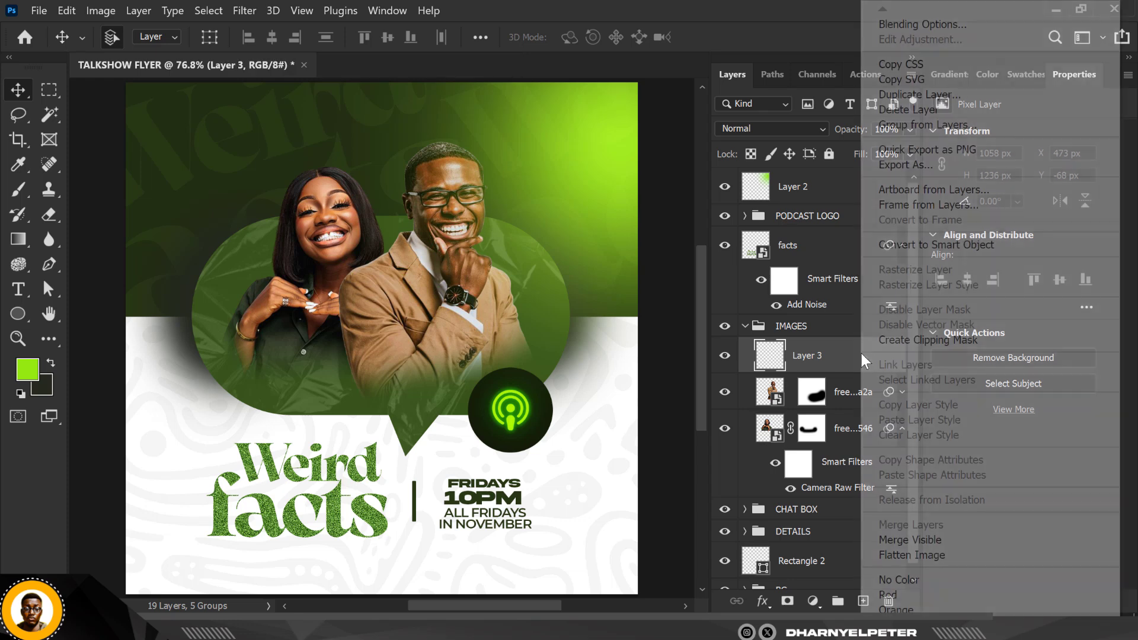
pyautogui.click(928, 343)
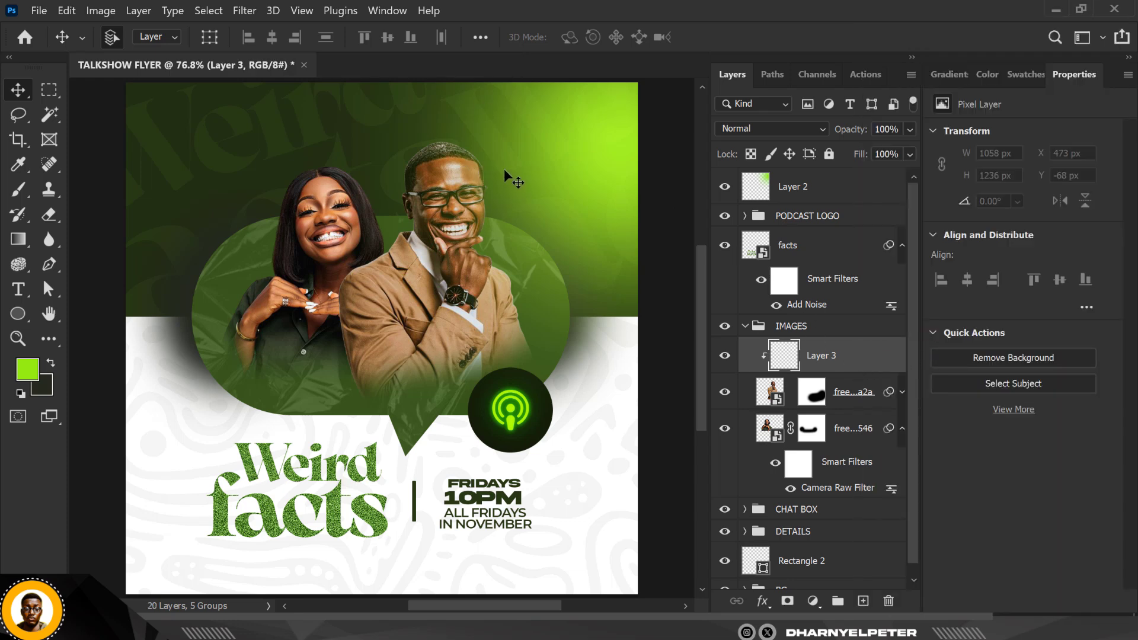
# - Paint a bright green rim light along the glow-facing side of the man's head and face with a soft 80 px Brush
pyautogui.scroll(3, 504, 168)
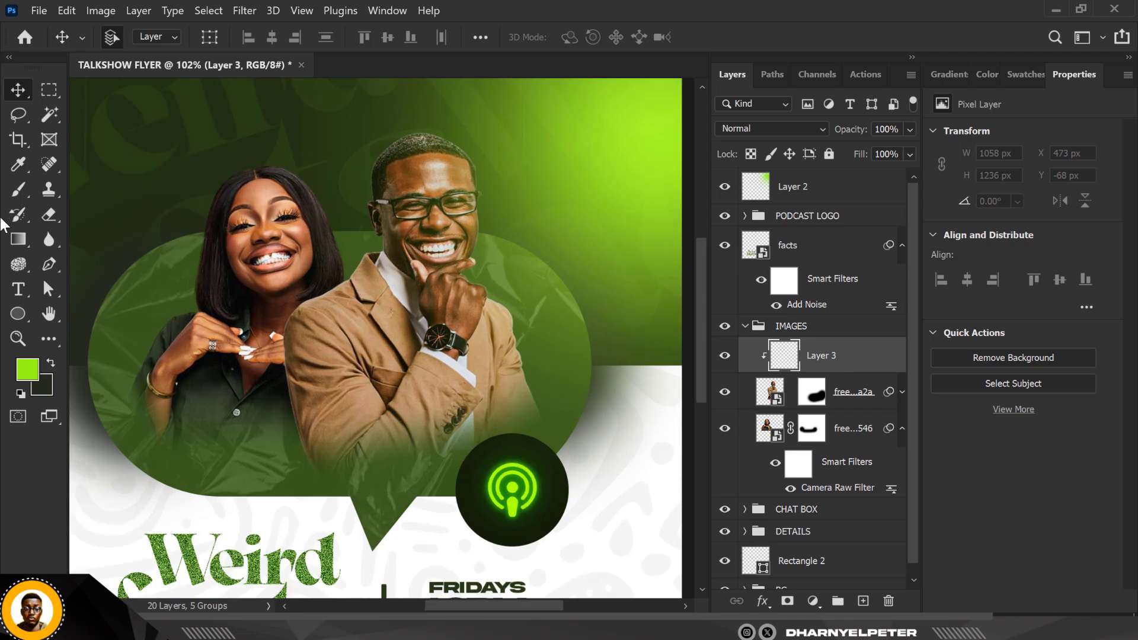
pyautogui.click(19, 190)
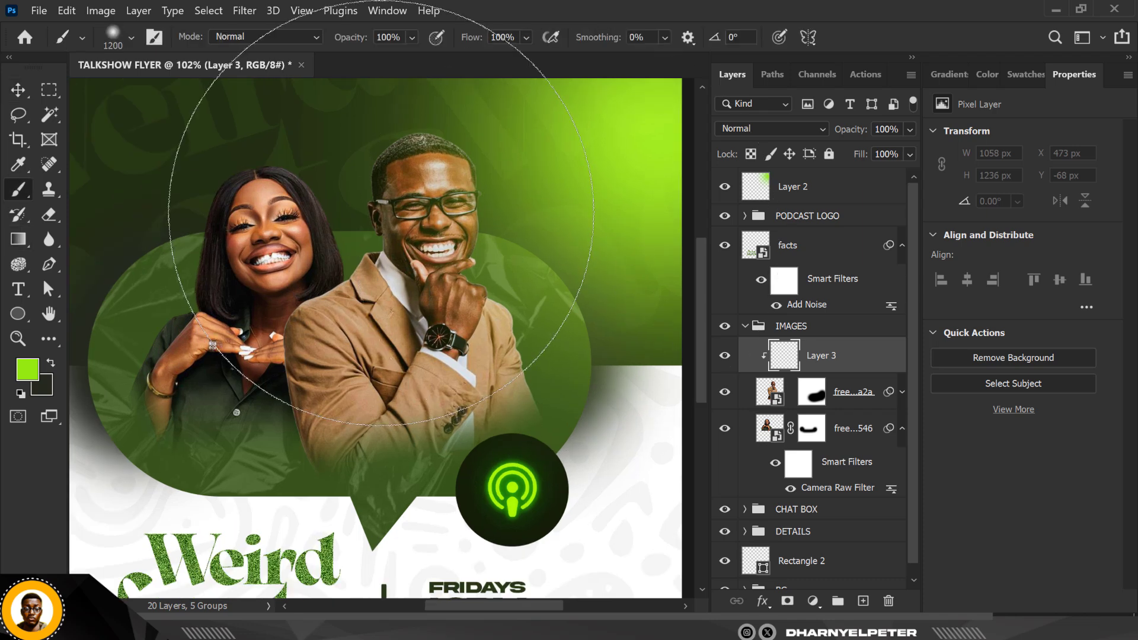
pyautogui.press('[')
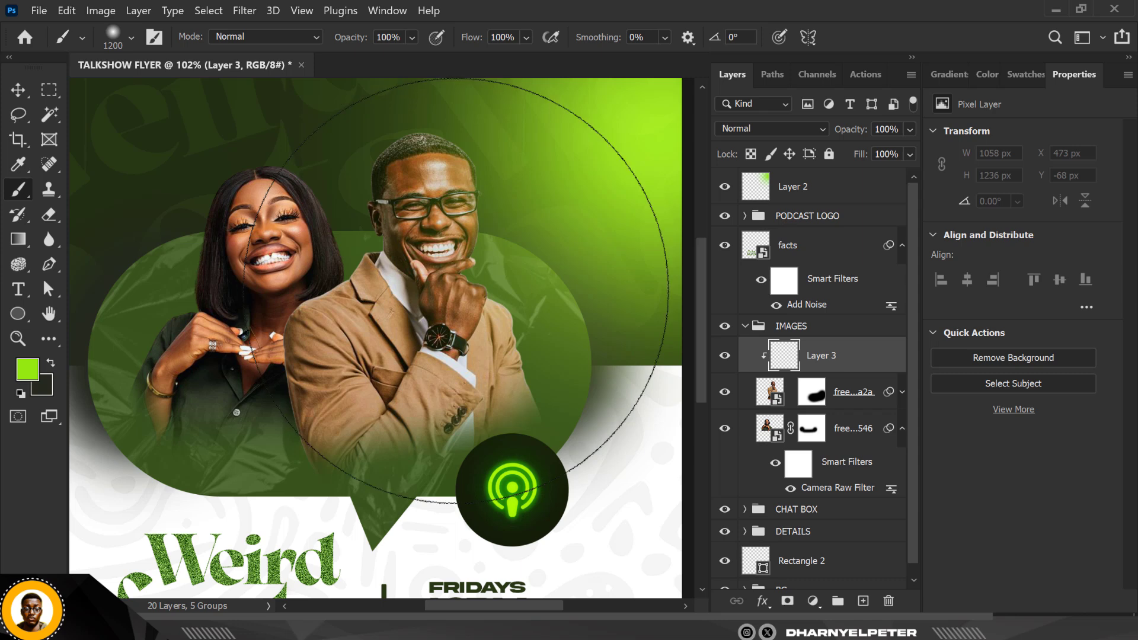
pyautogui.press('[')
pyautogui.press('[')
pyautogui.press('[')
pyautogui.press('[')
pyautogui.press('[')
pyautogui.press('[')
pyautogui.press('[')
pyautogui.press('[')
pyautogui.press('[')
pyautogui.press('[')
pyautogui.press('[')
pyautogui.press('[')
pyautogui.press('[')
pyautogui.press('[')
pyautogui.press('[')
pyautogui.press('[')
pyautogui.press('[')
pyautogui.press('[')
pyautogui.press('[')
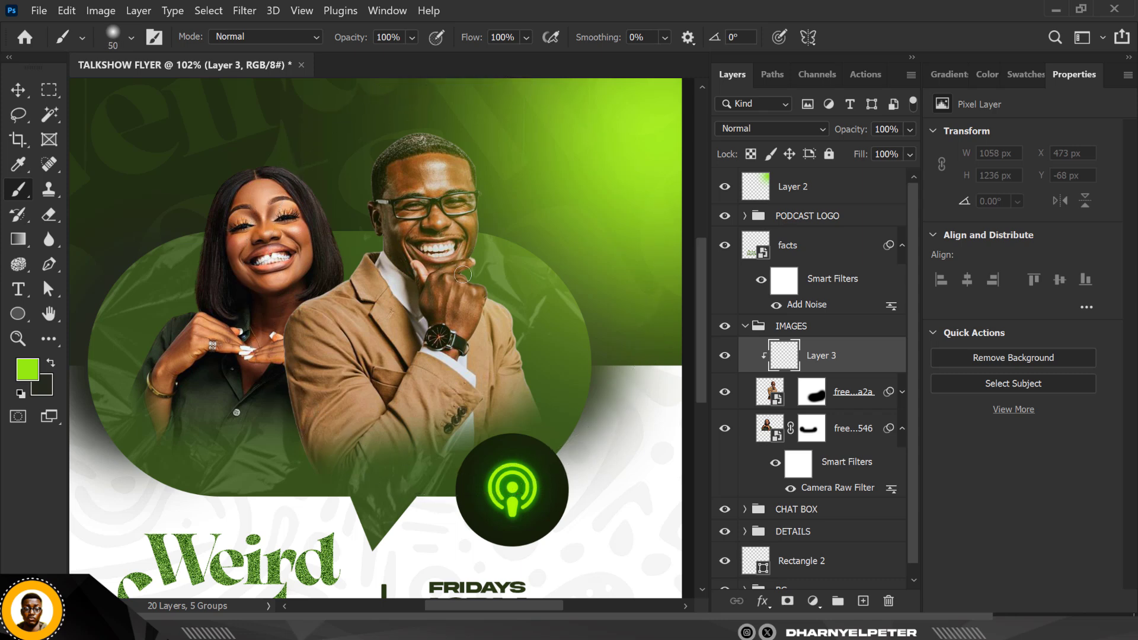
pyautogui.press('[')
pyautogui.scroll(3, 462, 146)
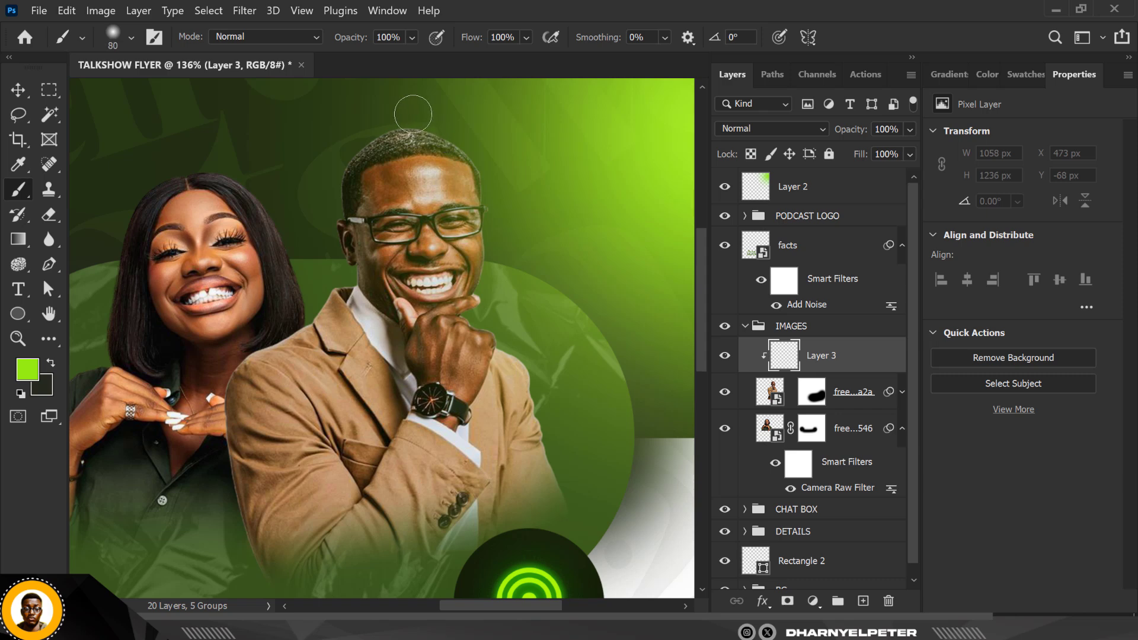
pyautogui.press(']')
pyautogui.press(']')
pyautogui.moveTo(483, 143)
pyautogui.mouseDown()
pyautogui.moveTo(512, 216)
pyautogui.moveTo(505, 258)
pyautogui.moveTo(505, 221)
pyautogui.mouseUp()
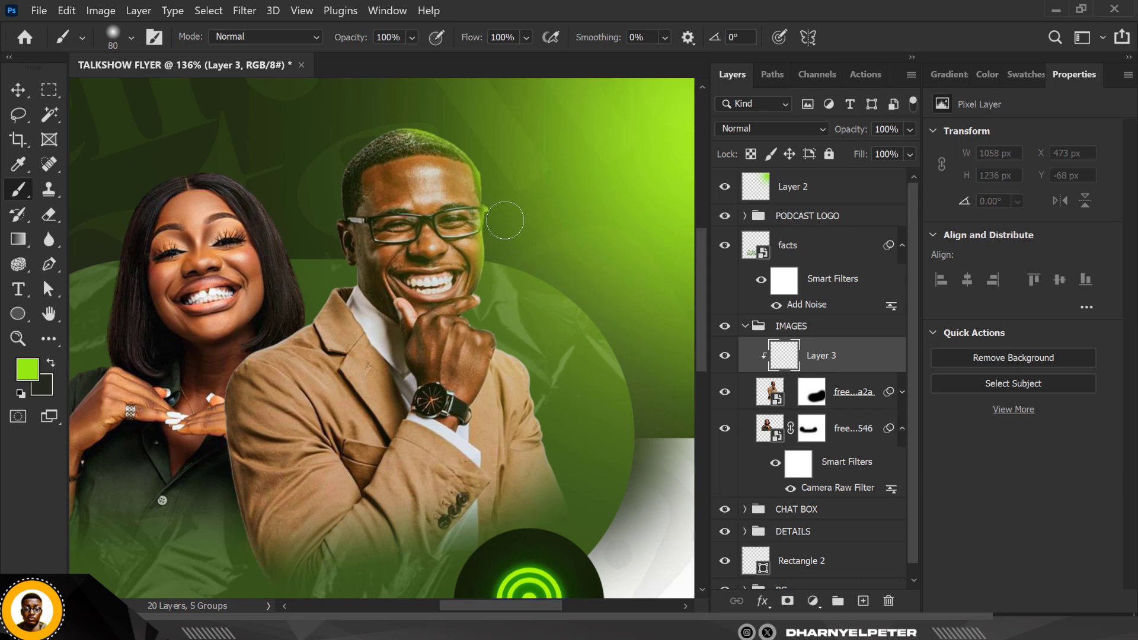
pyautogui.moveTo(500, 286)
pyautogui.mouseDown()
pyautogui.moveTo(506, 304)
pyautogui.moveTo(484, 313)
pyautogui.moveTo(497, 318)
pyautogui.moveTo(479, 305)
pyautogui.moveTo(517, 314)
pyautogui.mouseUp()
pyautogui.scroll(6, 449, 296)
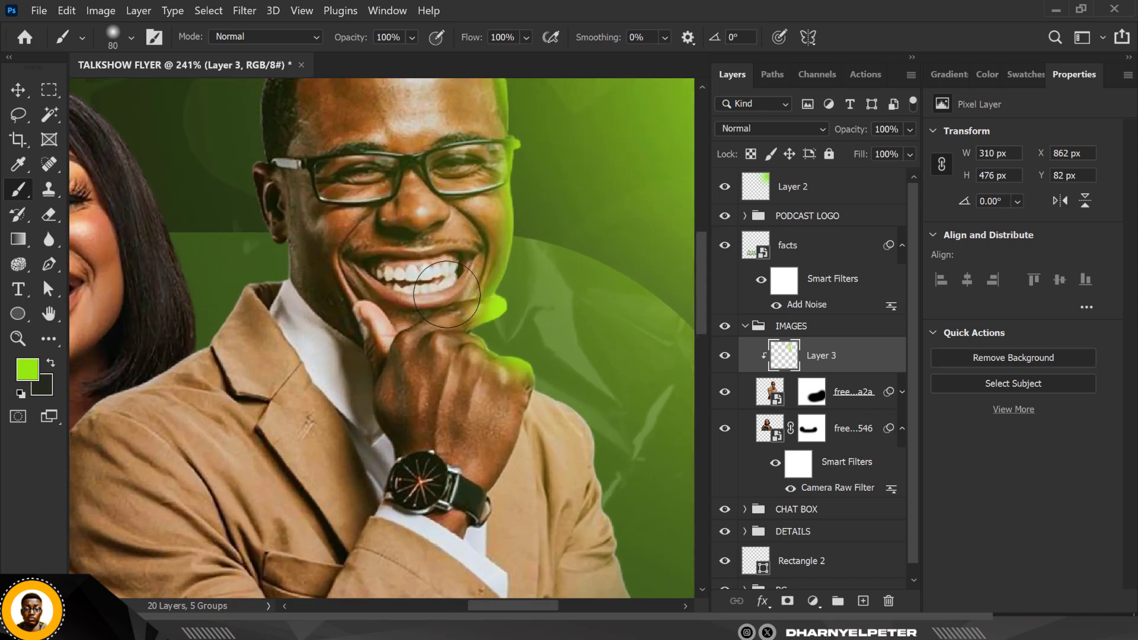
pyautogui.hotkey('ctrl', 'z')
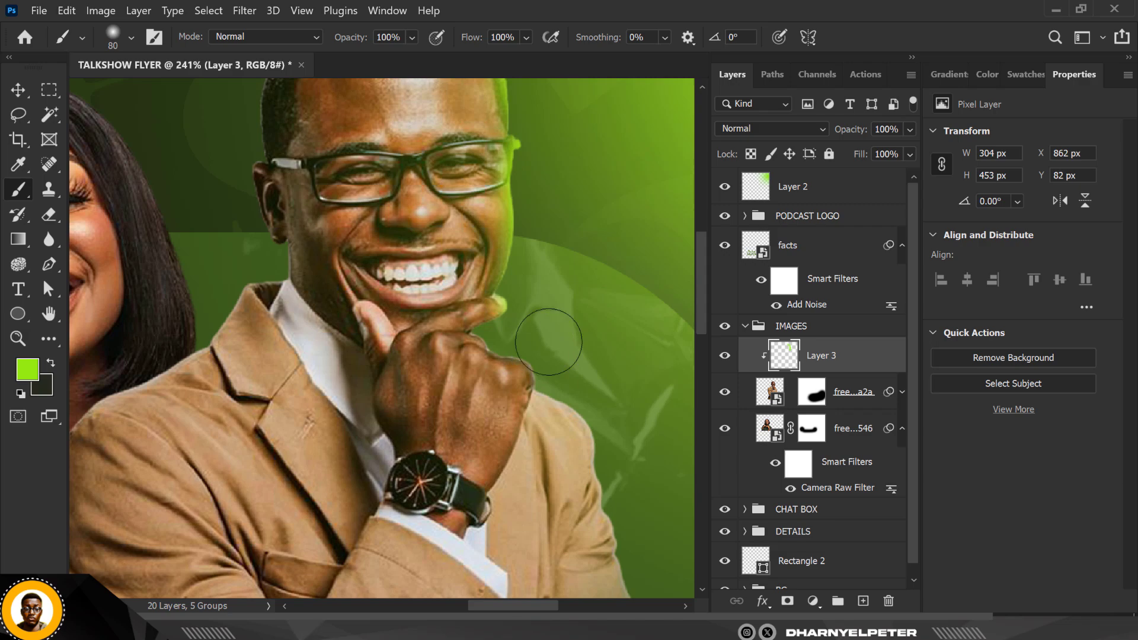
# - Reduce the Brush to 10 px and trace a thin green rim around the man's raised fingertip and lower jaw
pyautogui.press('[')
pyautogui.press('[')
pyautogui.press('[')
pyautogui.scroll(5, 511, 330)
pyautogui.press('[')
pyautogui.press('[')
pyautogui.press('[')
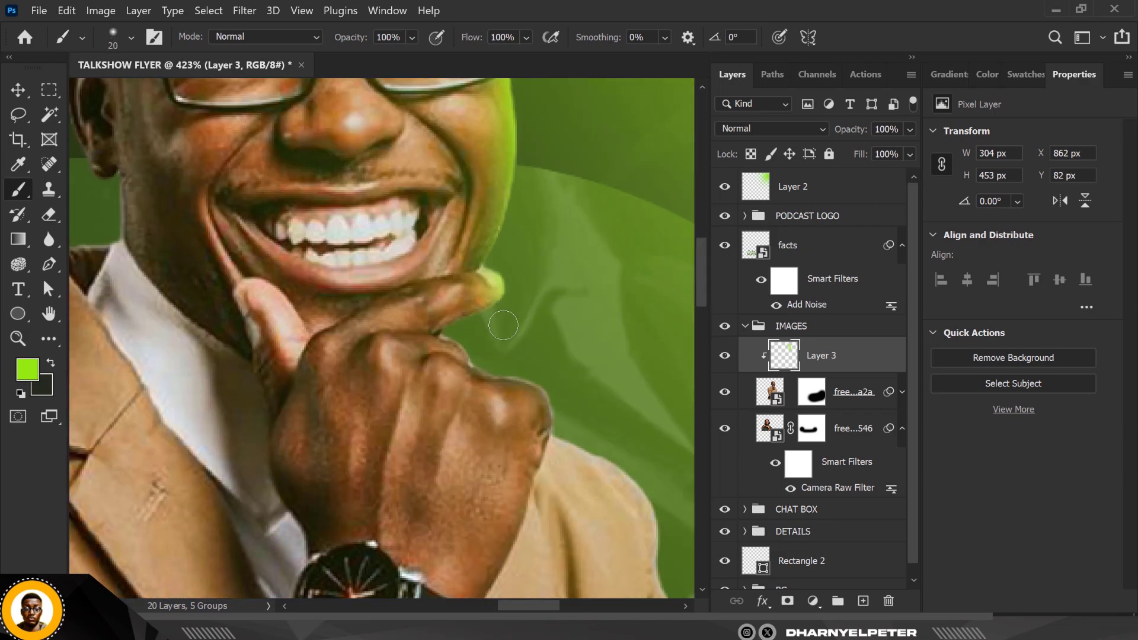
pyautogui.scroll(6, 502, 315)
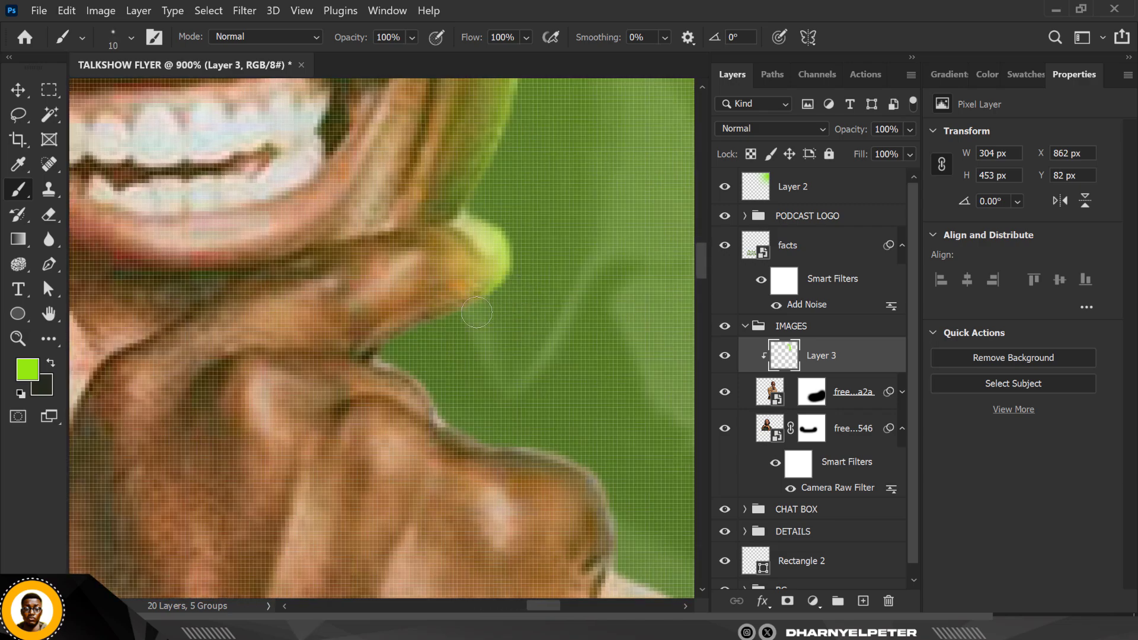
pyautogui.moveTo(477, 313)
pyautogui.mouseDown()
pyautogui.moveTo(398, 335)
pyautogui.moveTo(406, 342)
pyautogui.mouseUp()
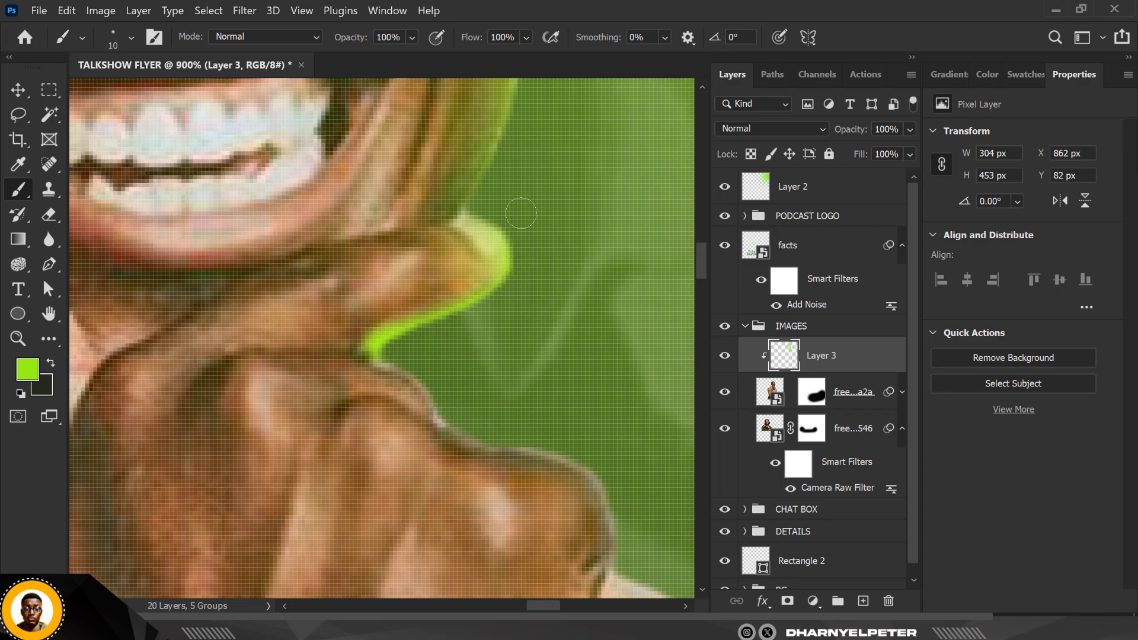
pyautogui.moveTo(518, 127); pyautogui.dragTo(485, 203)
# - Continue the thin green rim along the man's knuckles and the outer edge of his jacket shoulder
pyautogui.scroll(-4, 487, 199)
pyautogui.scroll(3, 447, 296)
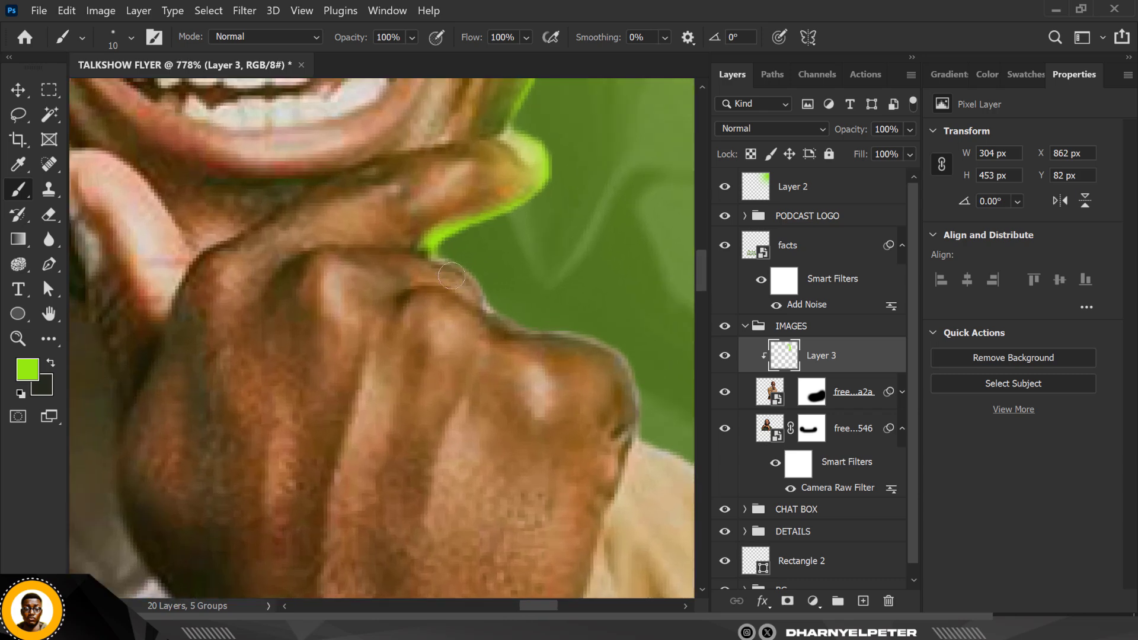
pyautogui.moveTo(444, 256)
pyautogui.mouseDown()
pyautogui.moveTo(474, 266)
pyautogui.moveTo(499, 311)
pyautogui.moveTo(560, 318)
pyautogui.moveTo(524, 324)
pyautogui.moveTo(593, 327)
pyautogui.moveTo(615, 342)
pyautogui.moveTo(646, 384)
pyautogui.moveTo(645, 437)
pyautogui.mouseUp()
pyautogui.scroll(-5, 453, 252)
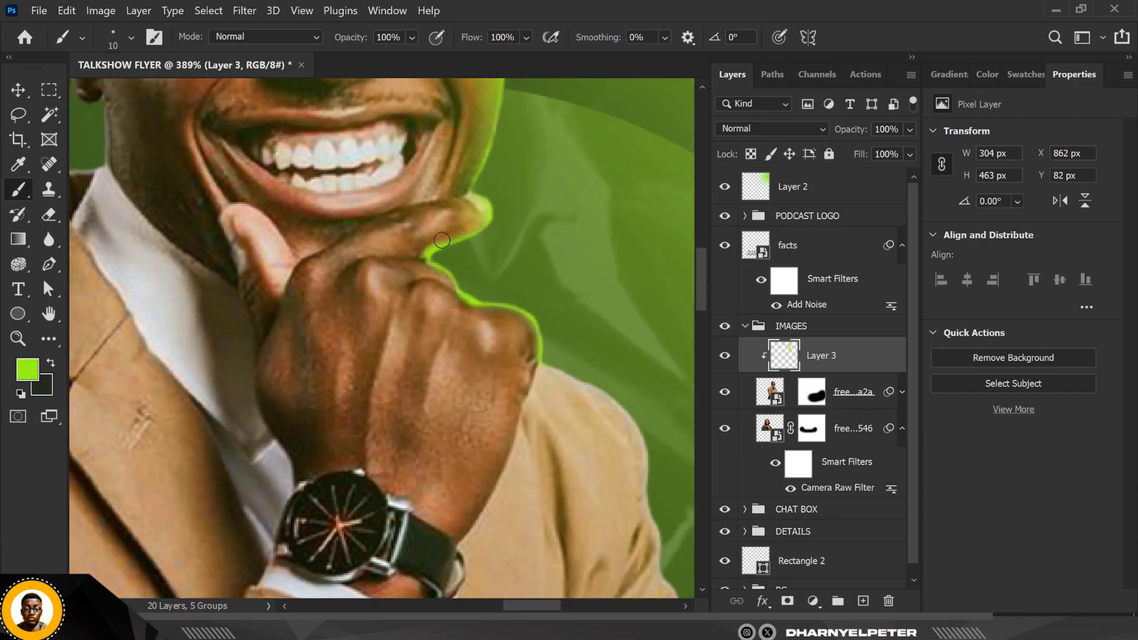
pyautogui.scroll(4, 454, 251)
pyautogui.scroll(-4, 454, 250)
pyautogui.scroll(-8, 455, 250)
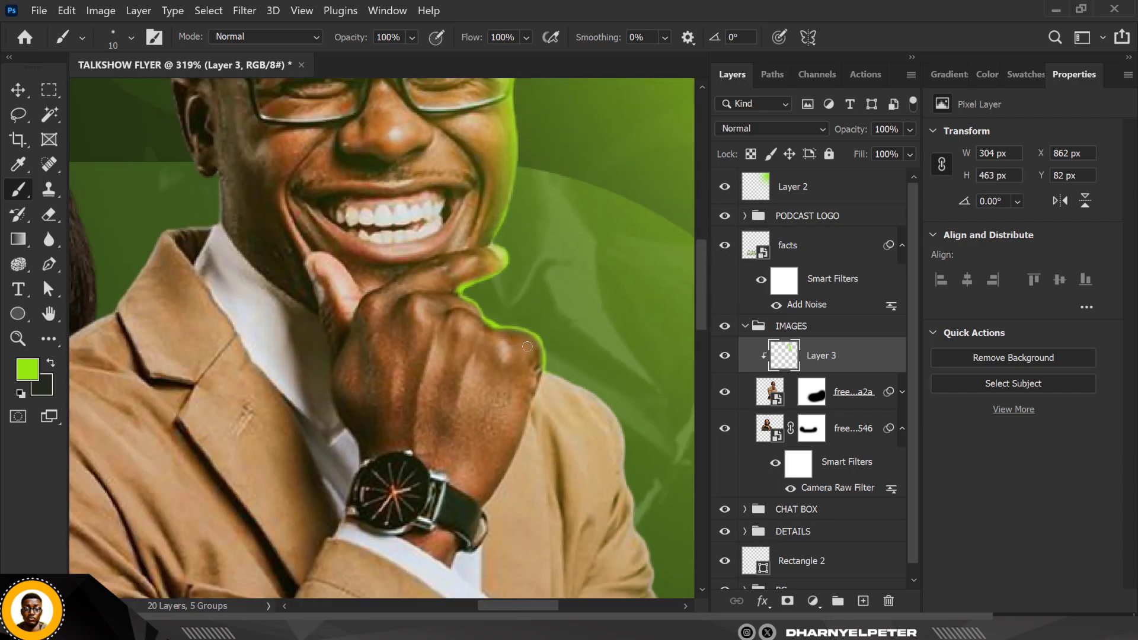
pyautogui.scroll(7, 583, 401)
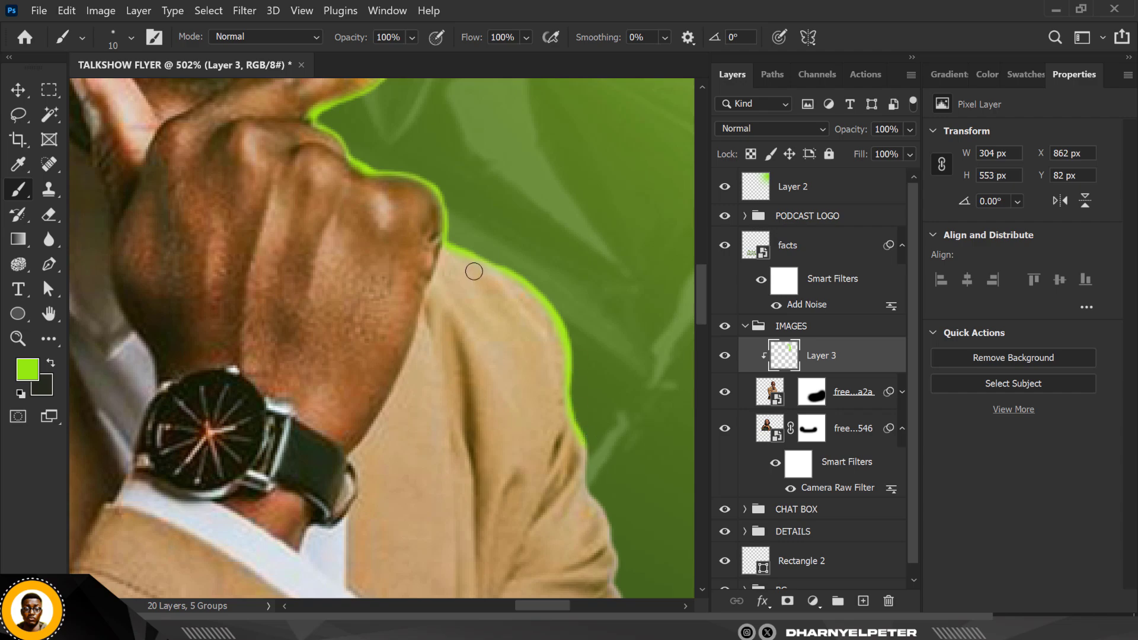
# - Enlarge the Brush to 150 px and paint a softer green glow along the outer edge of the jacket's shoulder and sleeve
pyautogui.scroll(-9, 473, 271)
pyautogui.scroll(3, 453, 350)
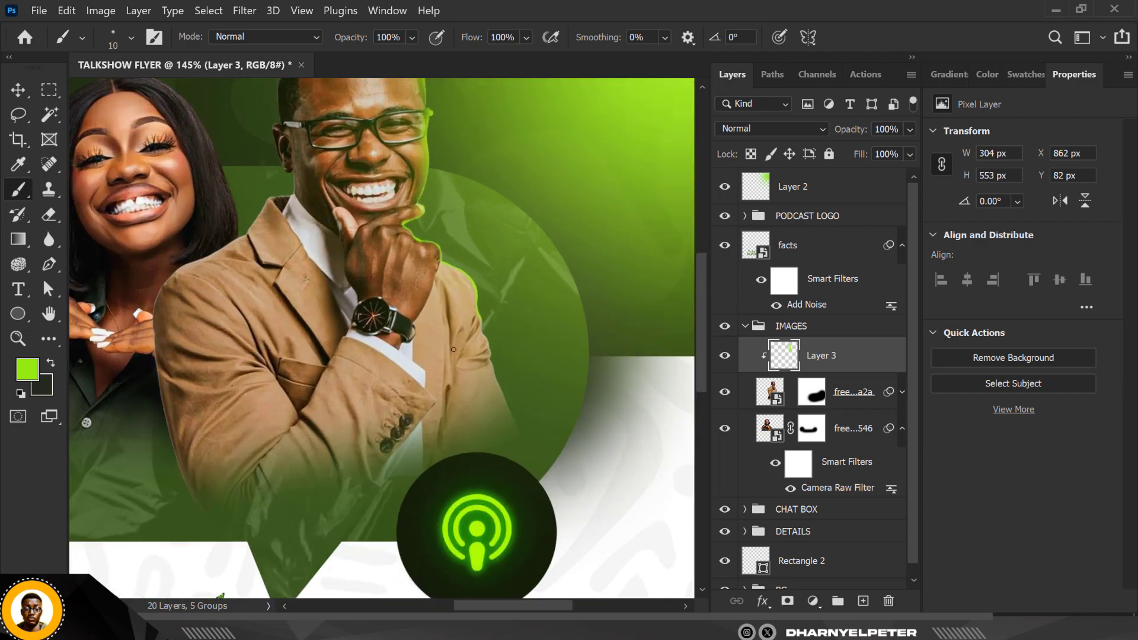
pyautogui.press(']')
pyautogui.press(']')
pyautogui.press(']')
pyautogui.press(']')
pyautogui.press(']')
pyautogui.press(']')
pyautogui.press(']')
pyautogui.press(']')
pyautogui.press(']')
pyautogui.press(']')
pyautogui.press(']')
pyautogui.press(']')
pyautogui.moveTo(546, 389)
pyautogui.mouseDown()
pyautogui.moveTo(539, 350)
pyautogui.moveTo(562, 427)
pyautogui.moveTo(539, 305)
pyautogui.mouseUp()
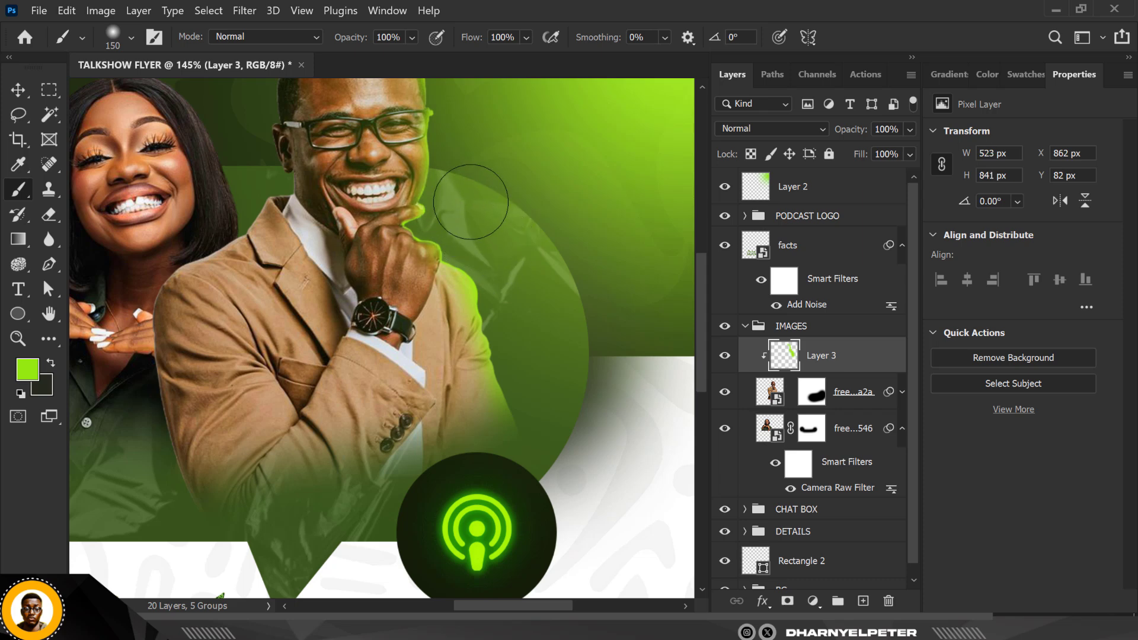
# - Reduce the Brush to 15 px and trace a fine green rim along the man's temple down to his glasses
pyautogui.scroll(-3, 457, 192)
pyautogui.scroll(4, 455, 128)
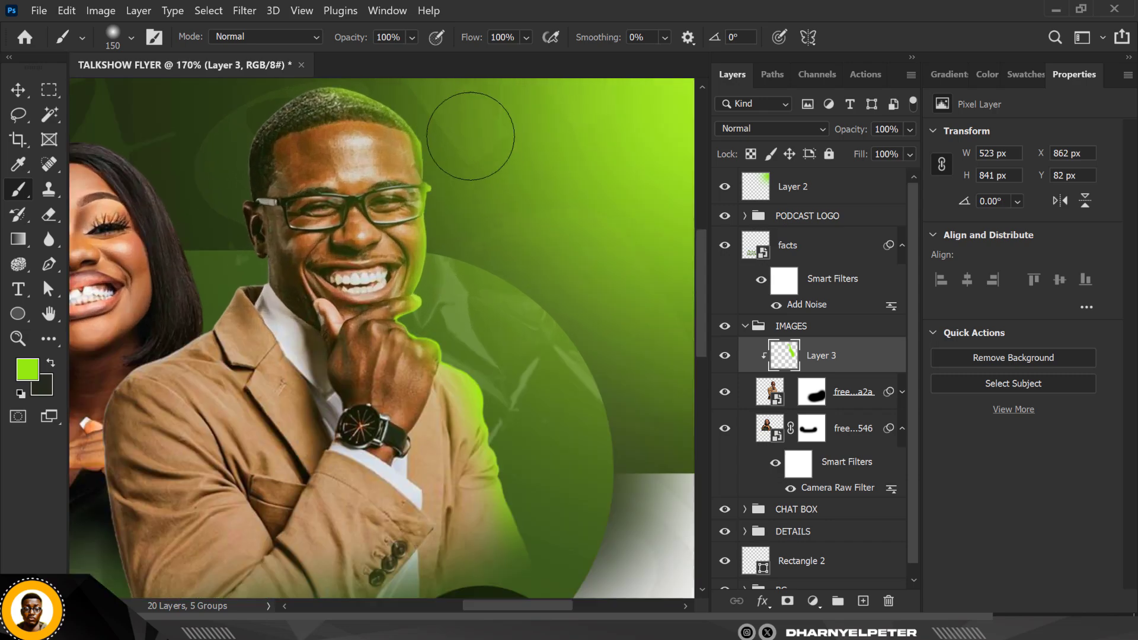
pyautogui.press('[')
pyautogui.press('[')
pyautogui.press('[')
pyautogui.press('[')
pyautogui.press('[')
pyautogui.press('[')
pyautogui.press('[')
pyautogui.press('[')
pyautogui.press('[')
pyautogui.press('[')
pyautogui.press('[')
pyautogui.press('[')
pyautogui.press('[')
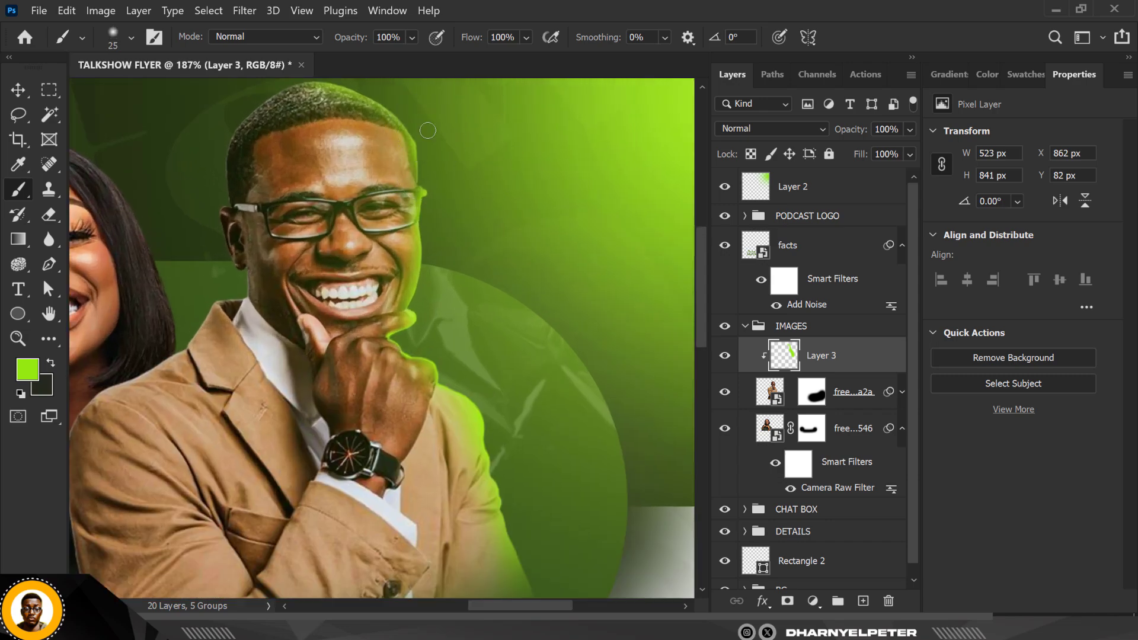
pyautogui.scroll(8, 427, 131)
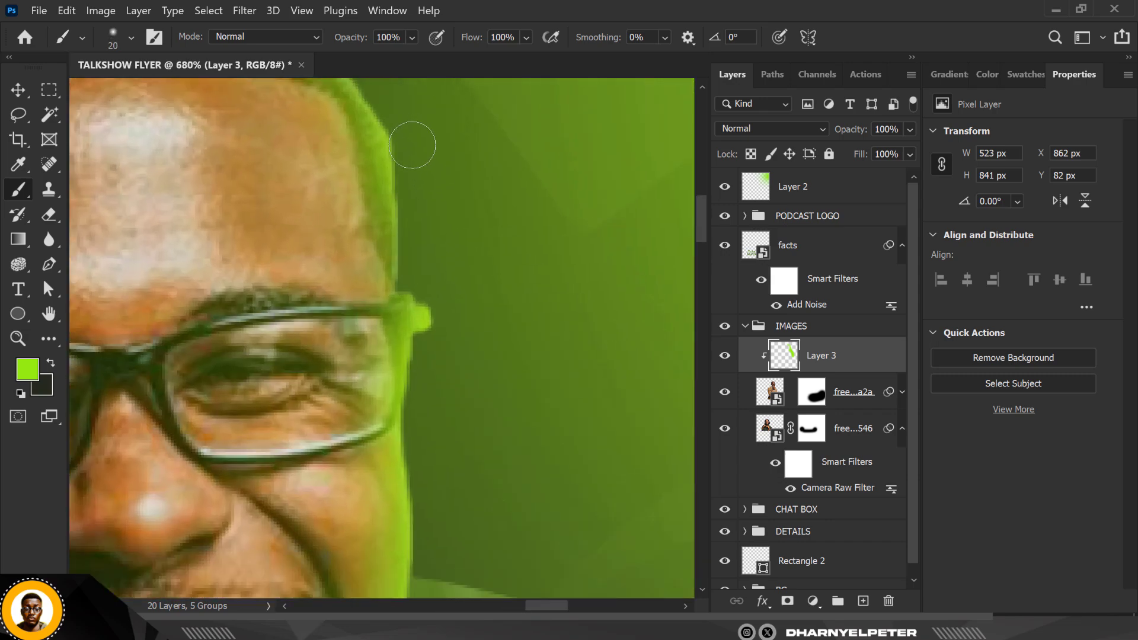
pyautogui.press('p')
pyautogui.press('b')
pyautogui.moveTo(415, 236)
pyautogui.mouseDown()
pyautogui.moveTo(415, 176)
pyautogui.moveTo(412, 259)
pyautogui.moveTo(425, 281)
pyautogui.moveTo(412, 296)
pyautogui.moveTo(449, 313)
pyautogui.mouseUp()
pyautogui.scroll(-4, 469, 414)
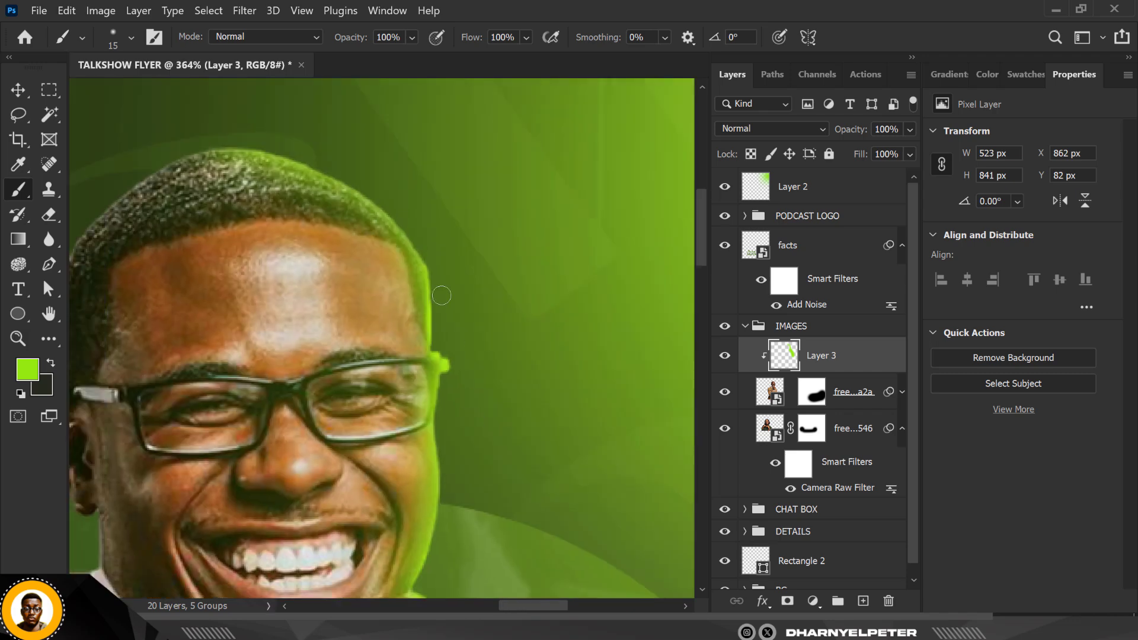
# - Extend the fine green rim from the man's temple up along the outer edge of his hair
pyautogui.scroll(3, 432, 228)
pyautogui.moveTo(403, 237); pyautogui.dragTo(300, 149)
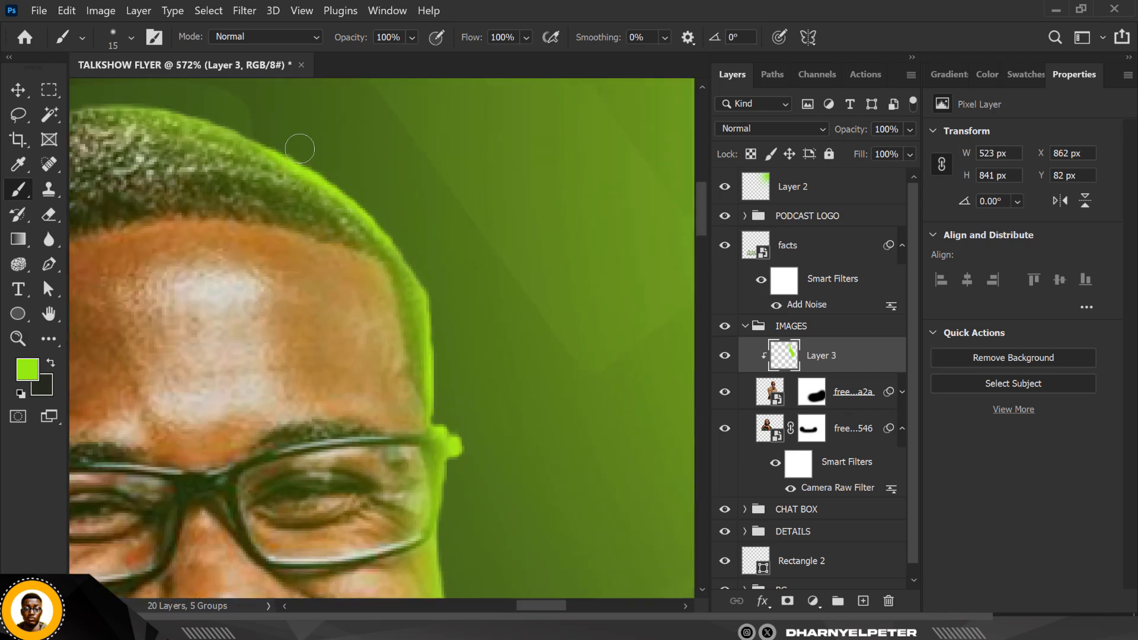
pyautogui.scroll(-3, 497, 295)
pyautogui.scroll(-5, 391, 241)
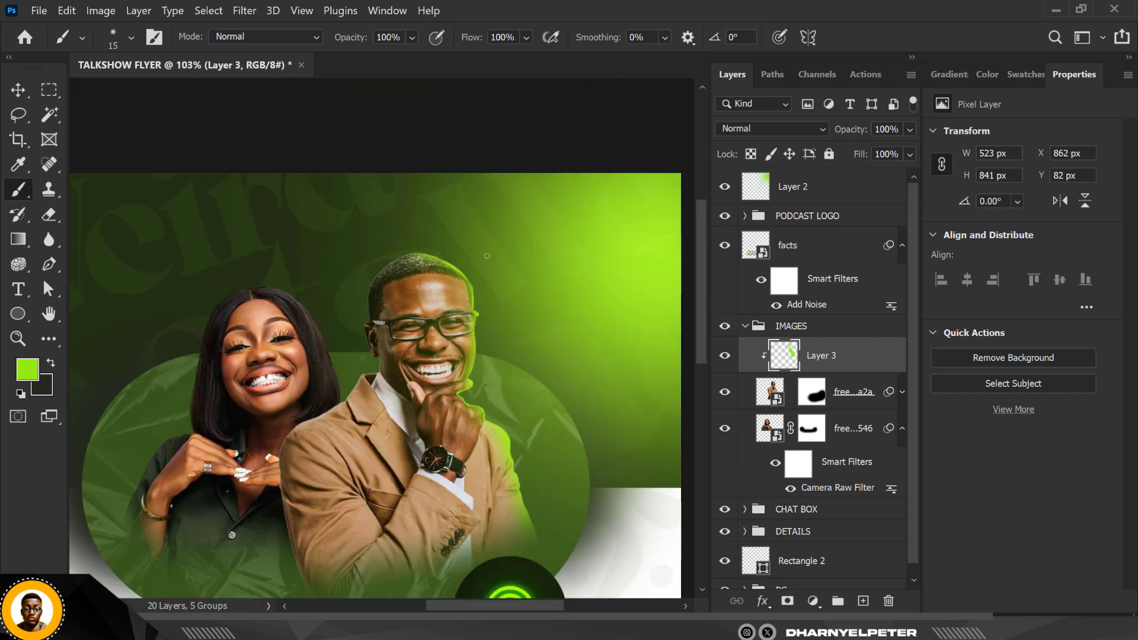
# - Enlarge the Brush to 250 px and paint a soft green glow over the top of the man's hair
pyautogui.press(']')
pyautogui.press(']')
pyautogui.press(']')
pyautogui.press(']')
pyautogui.press(']')
pyautogui.press(']')
pyautogui.press(']')
pyautogui.press(']')
pyautogui.press(']')
pyautogui.press(']')
pyautogui.press(']')
pyautogui.press(']')
pyautogui.press(']')
pyautogui.press(']')
pyautogui.press(']')
pyautogui.press(']')
pyautogui.moveTo(455, 210)
pyautogui.mouseDown()
pyautogui.moveTo(378, 179)
pyautogui.moveTo(146, 198)
pyautogui.mouseUp()
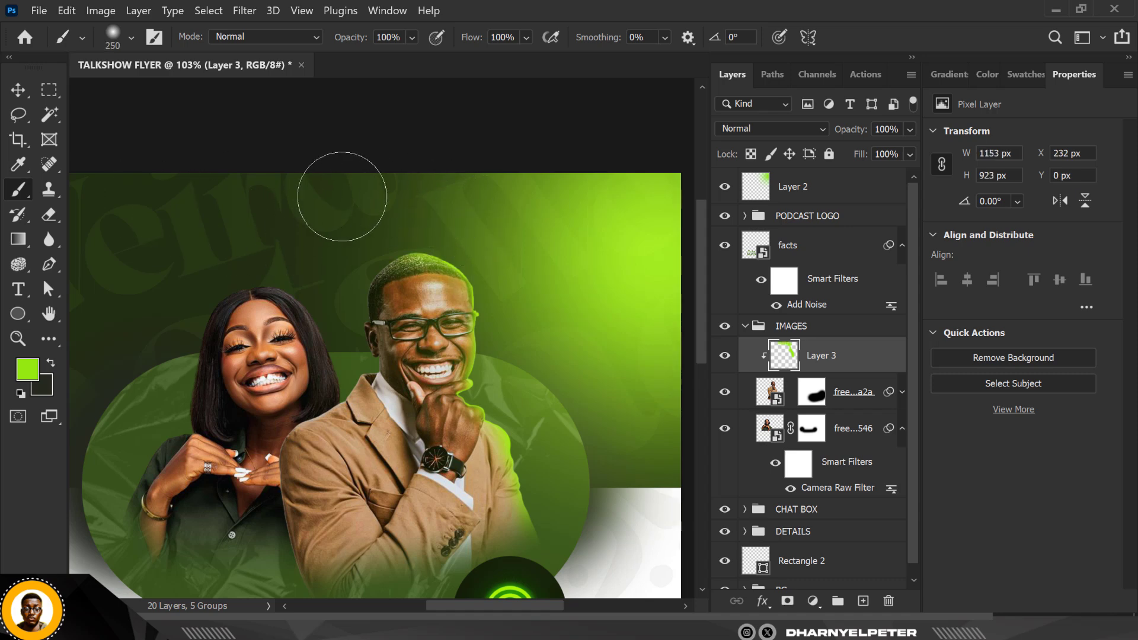
# - Brush more soft green light down the outer edge of the man's jacket sleeve
pyautogui.scroll(-4, 342, 197)
pyautogui.scroll(8, 474, 307)
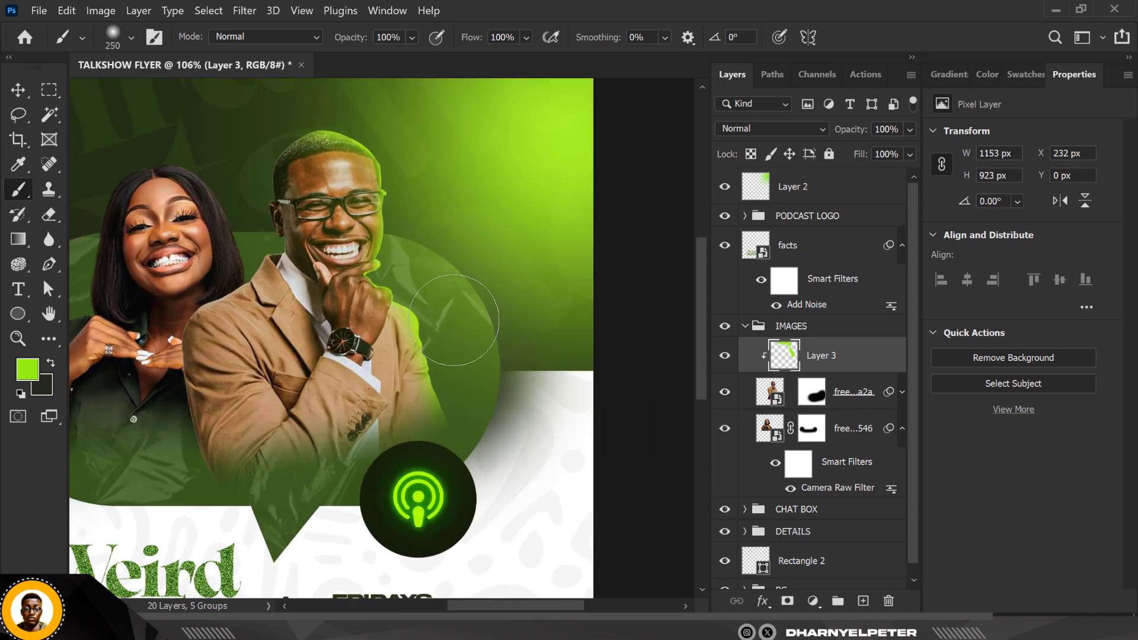
pyautogui.moveTo(454, 321); pyautogui.dragTo(452, 365)
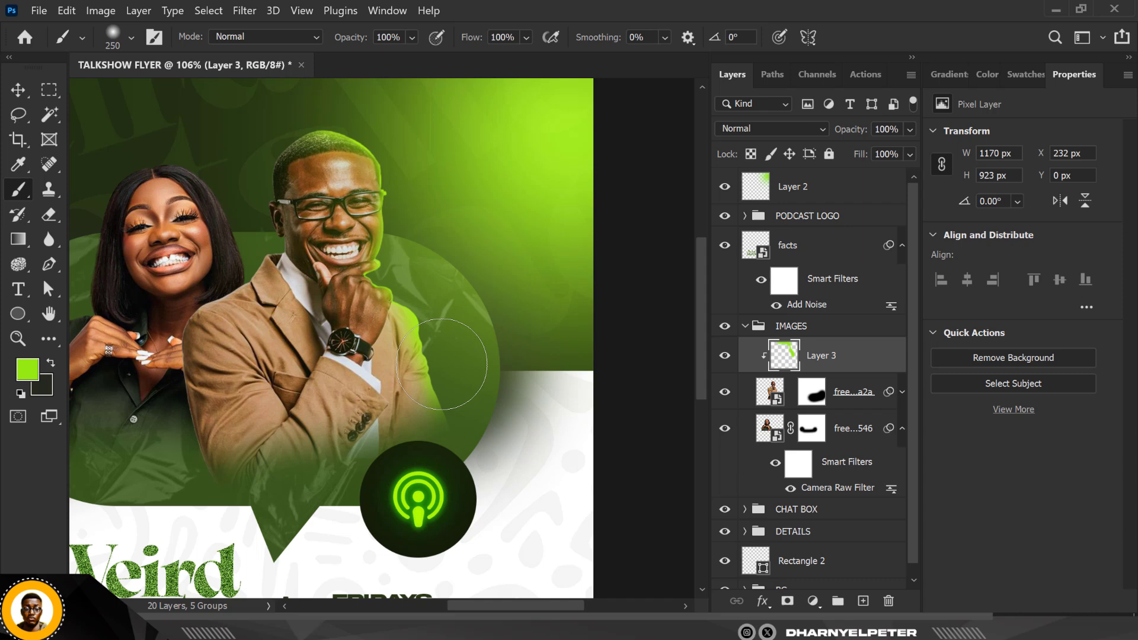
# - Lower the Brush flow to 23% and dab faint green light onto the man's shoulder edge
pyautogui.click(525, 38)
pyautogui.moveTo(527, 56); pyautogui.dragTo(508, 57)
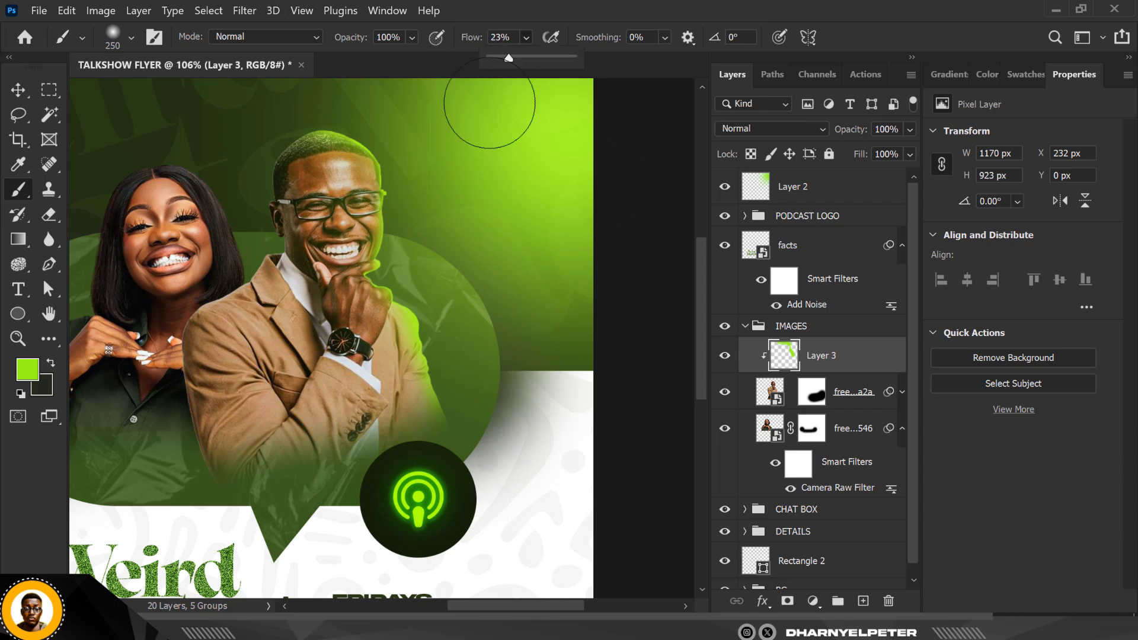
pyautogui.click(430, 316)
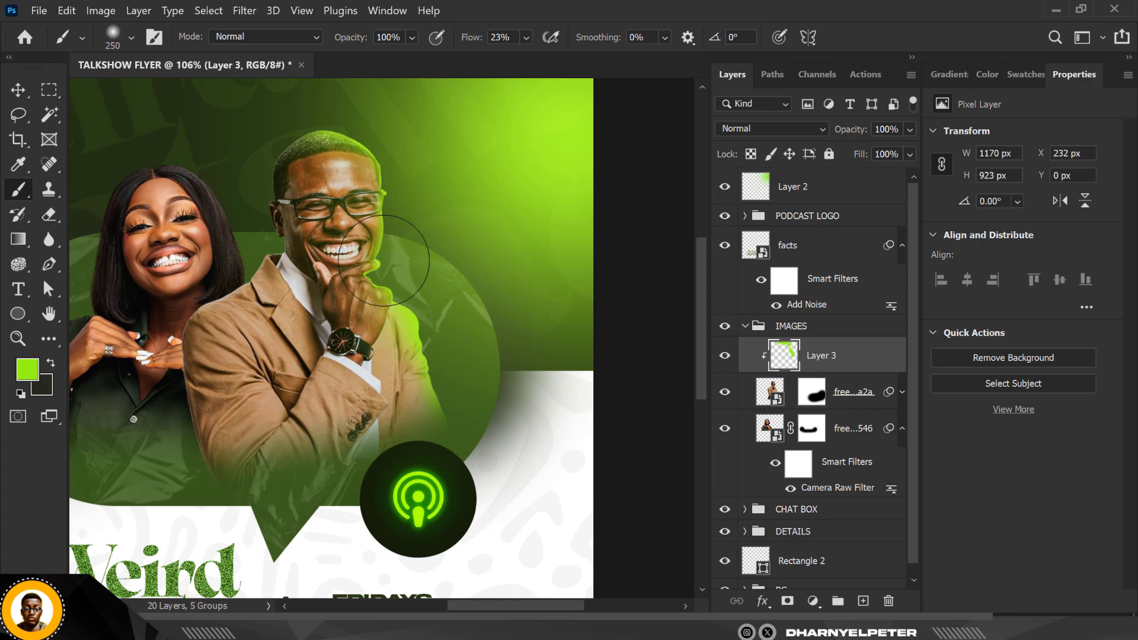
# - Brush faint green light at 23% flow down the lower edge of the man's jacket sleeve
pyautogui.scroll(-6, 382, 262)
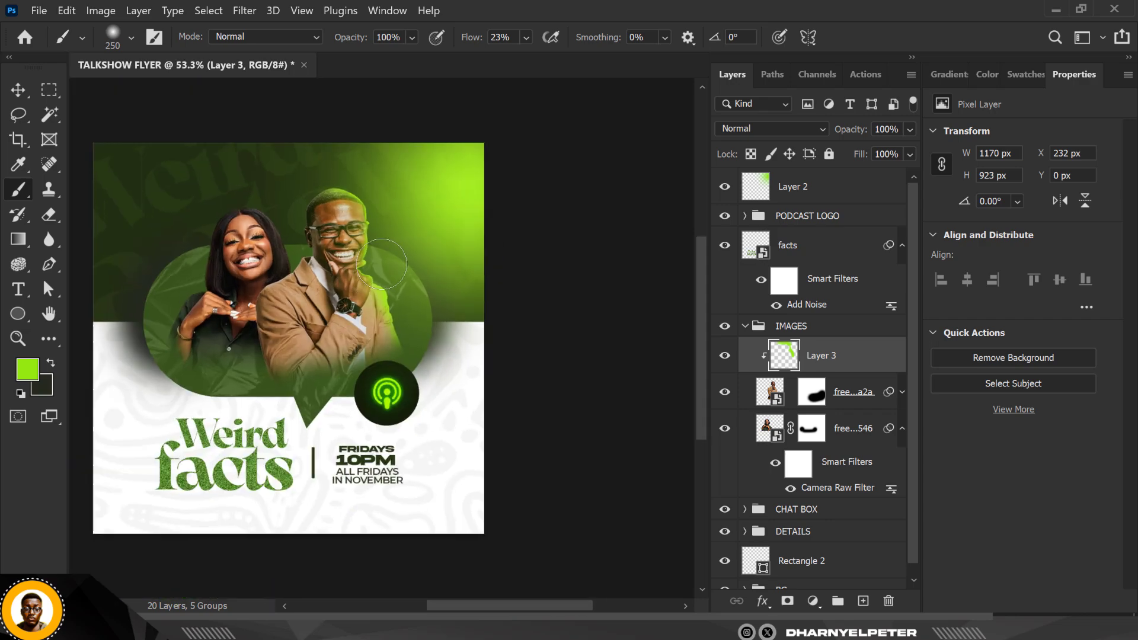
pyautogui.scroll(3, 381, 265)
pyautogui.scroll(-1, 247, 240)
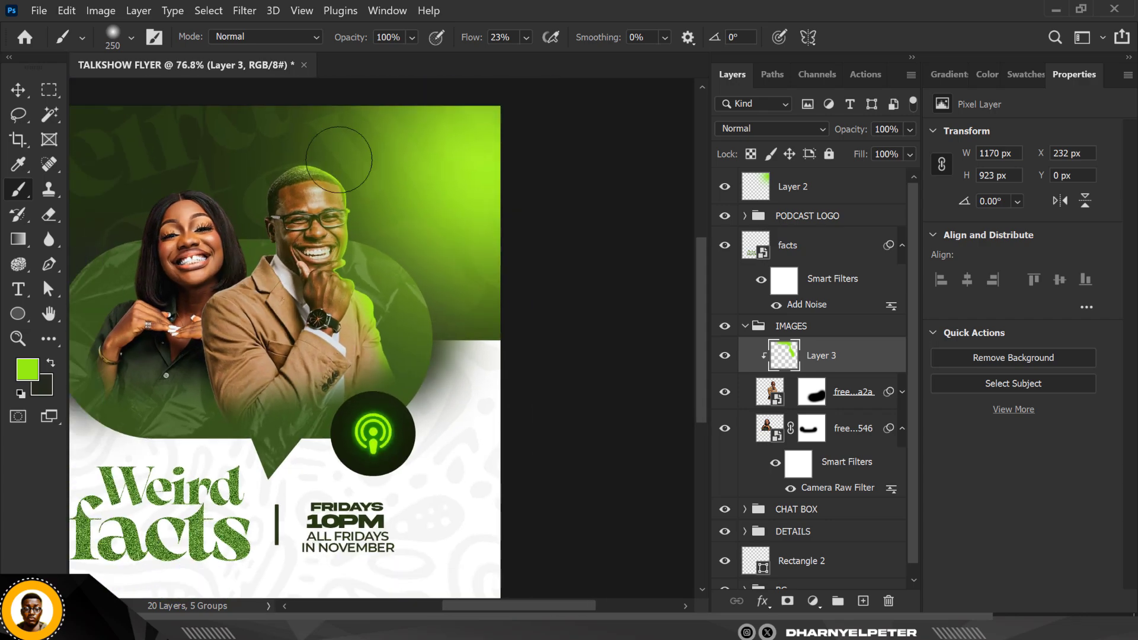
pyautogui.moveTo(410, 342); pyautogui.dragTo(418, 372)
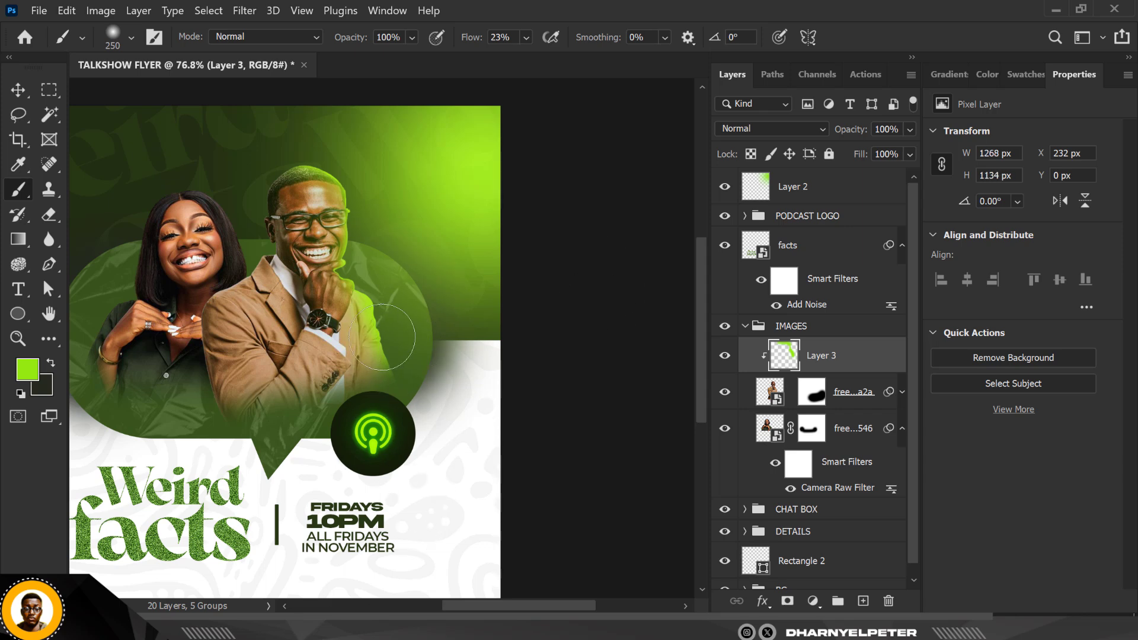
# - Set the man's rim-light layer to blend by the underlying layer's gray tones, with split ranges 0/53 and 188/255
pyautogui.scroll(-3, 382, 337)
pyautogui.scroll(5, 369, 289)
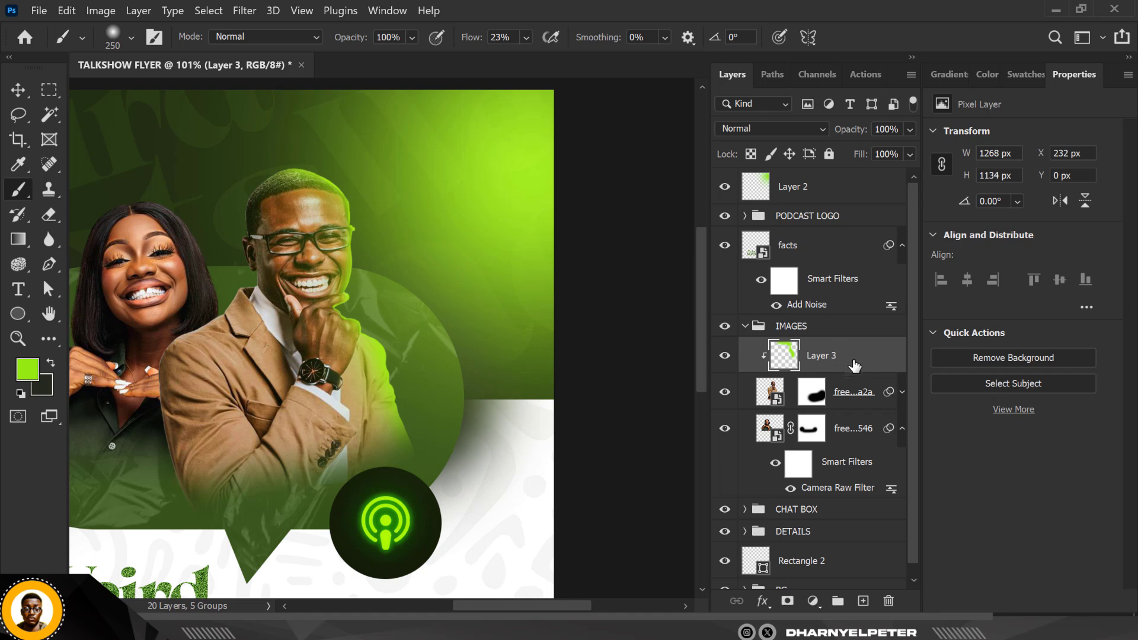
pyautogui.rightClick(865, 359)
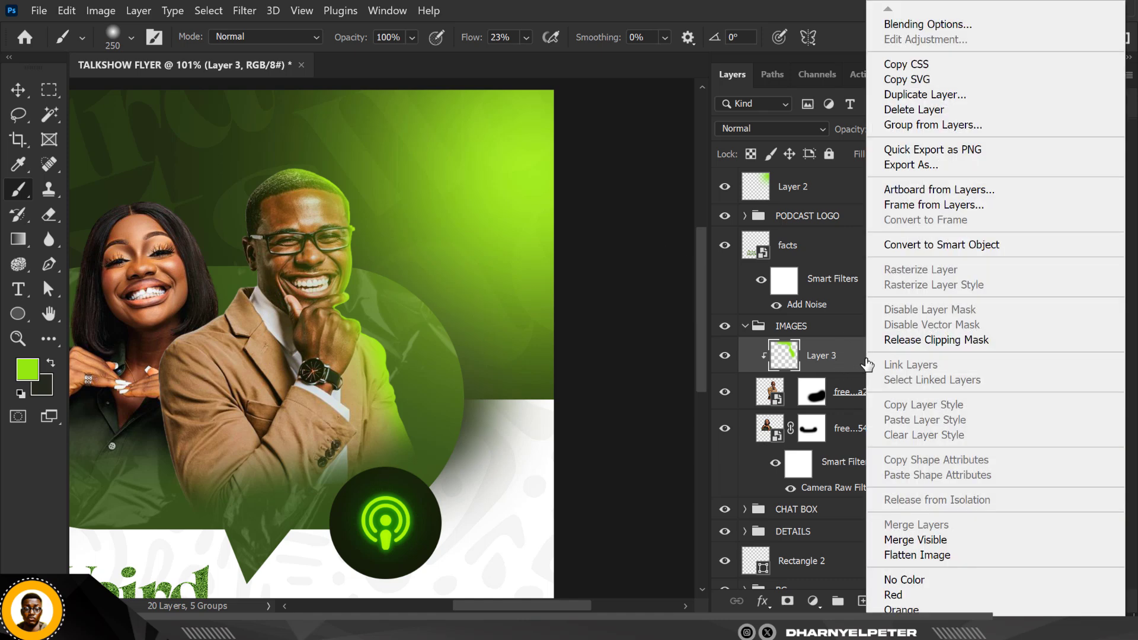
pyautogui.click(921, 25)
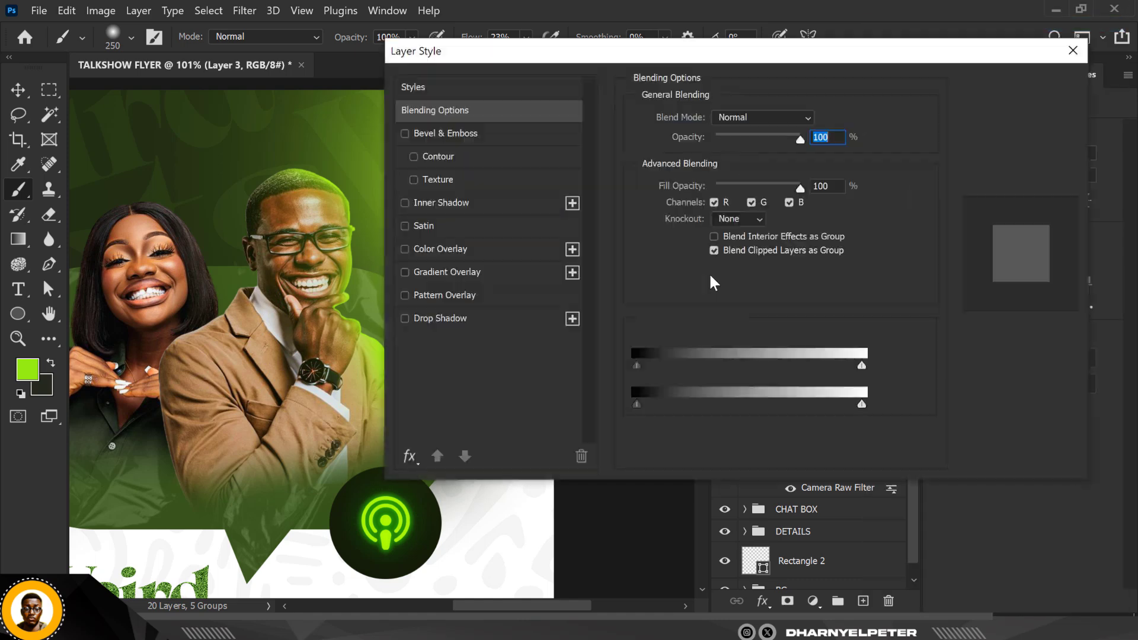
pyautogui.moveTo(654, 50); pyautogui.dragTo(883, 18)
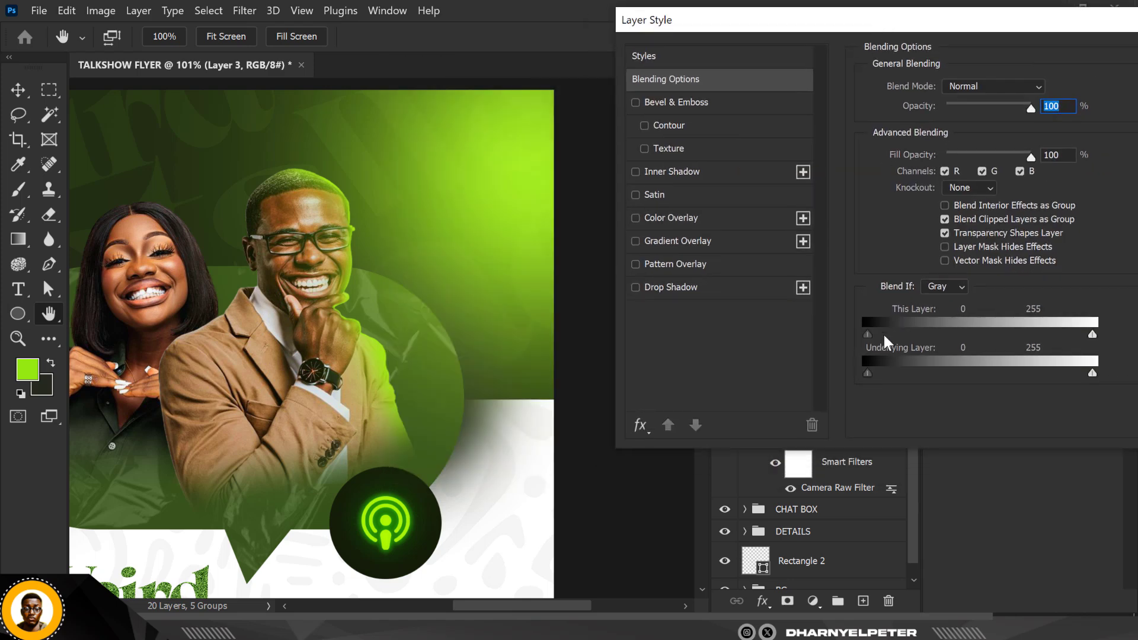
pyautogui.moveTo(868, 372); pyautogui.dragTo(919, 384)
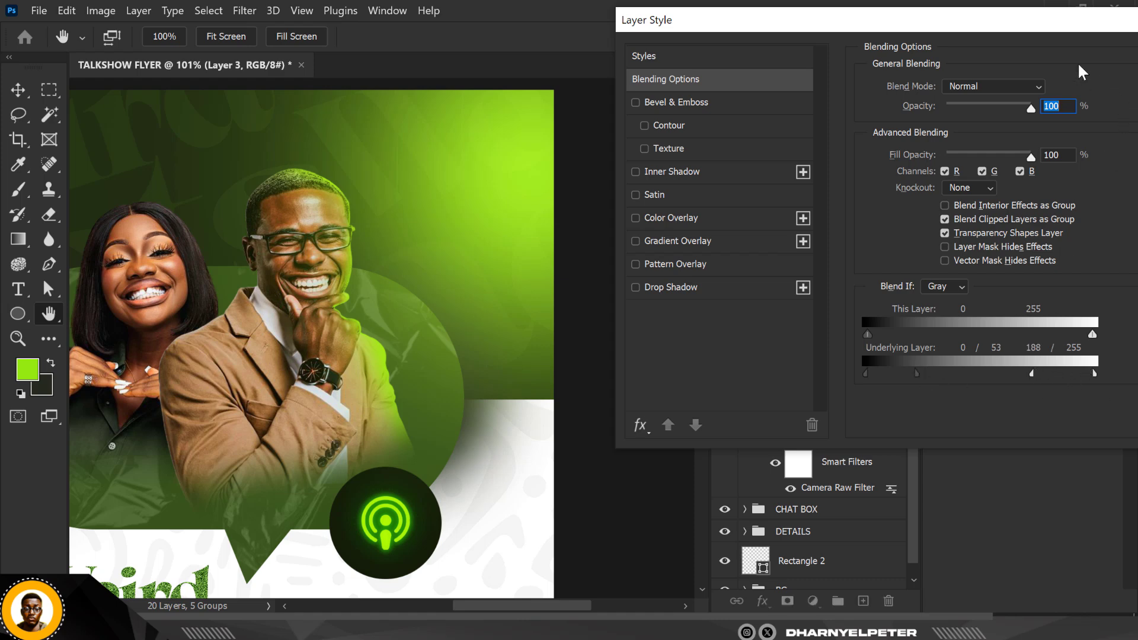
pyautogui.moveTo(1051, 16); pyautogui.dragTo(704, 24)
pyautogui.click(923, 66)
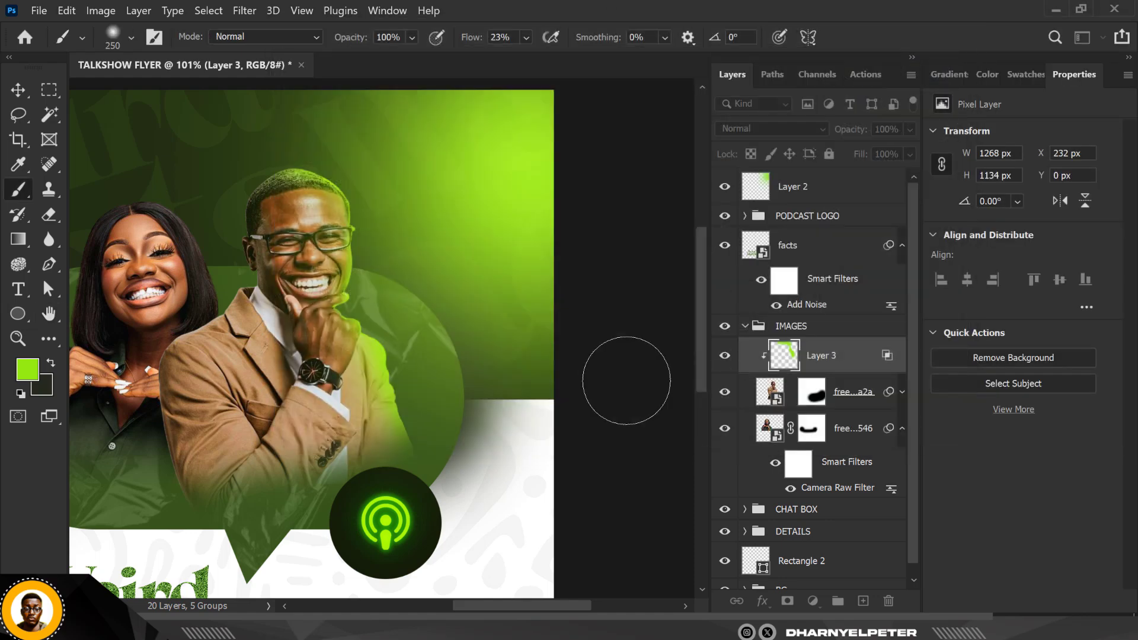
# - Add a new empty layer above the woman's photo and clip it to that photo
pyautogui.scroll(-3, 603, 318)
pyautogui.scroll(-2, 604, 317)
pyautogui.scroll(3, 416, 326)
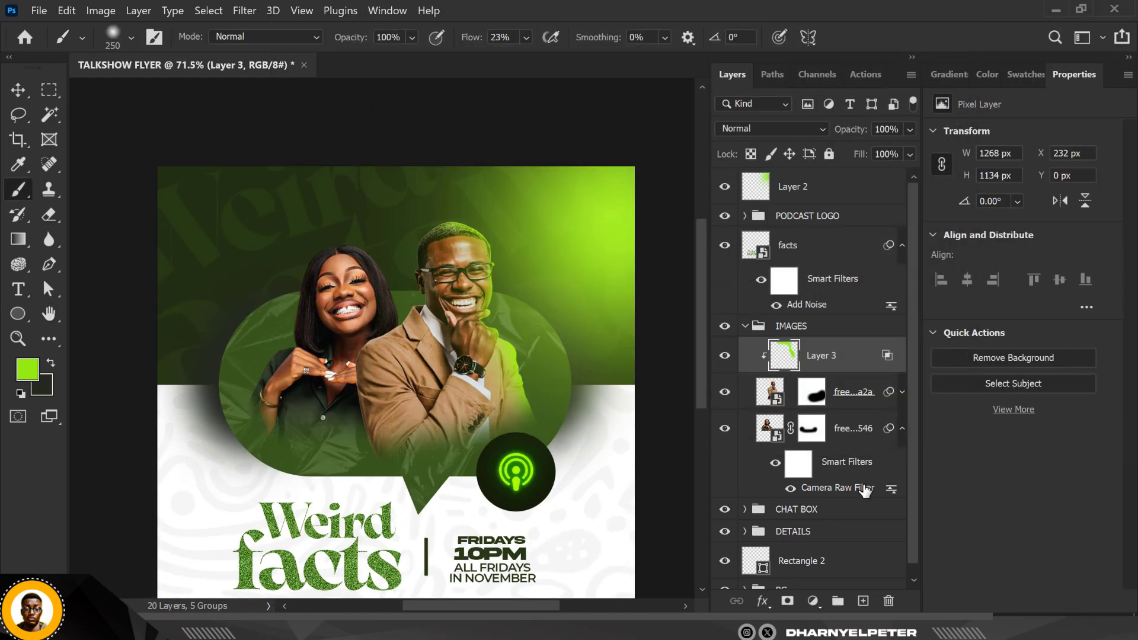
pyautogui.click(854, 432)
pyautogui.click(864, 601)
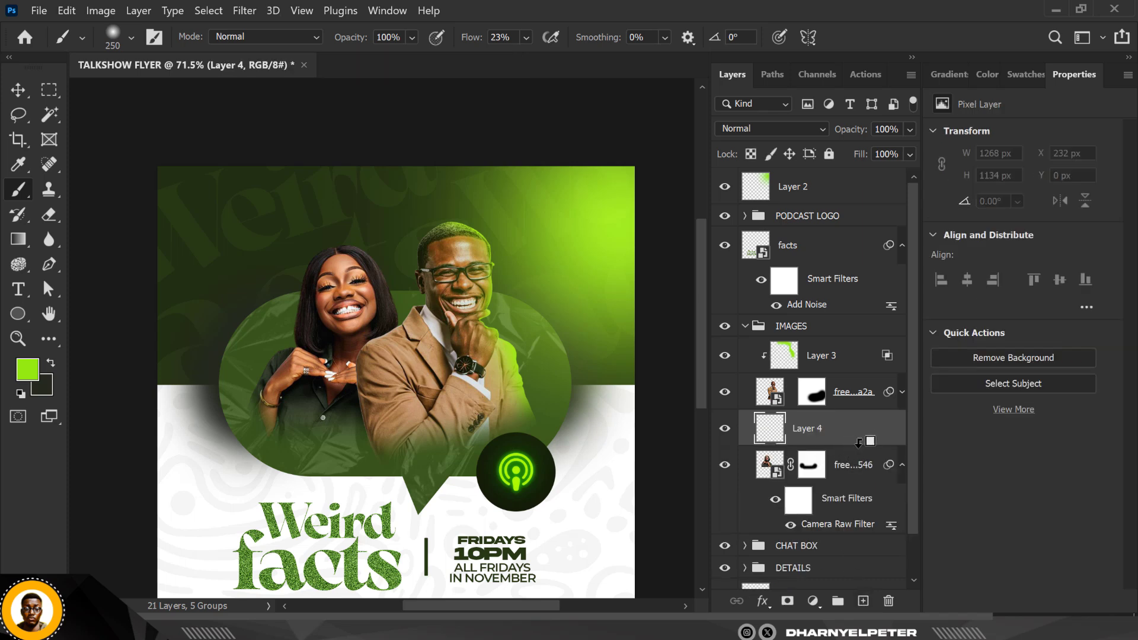
pyautogui.keyDown('alt'); pyautogui.click(858, 442); pyautogui.keyUp('alt')
# - Size the Brush to 100 px and paint soft green light over the woman's crown and down the hair edge nearest the man
pyautogui.scroll(5, 374, 217)
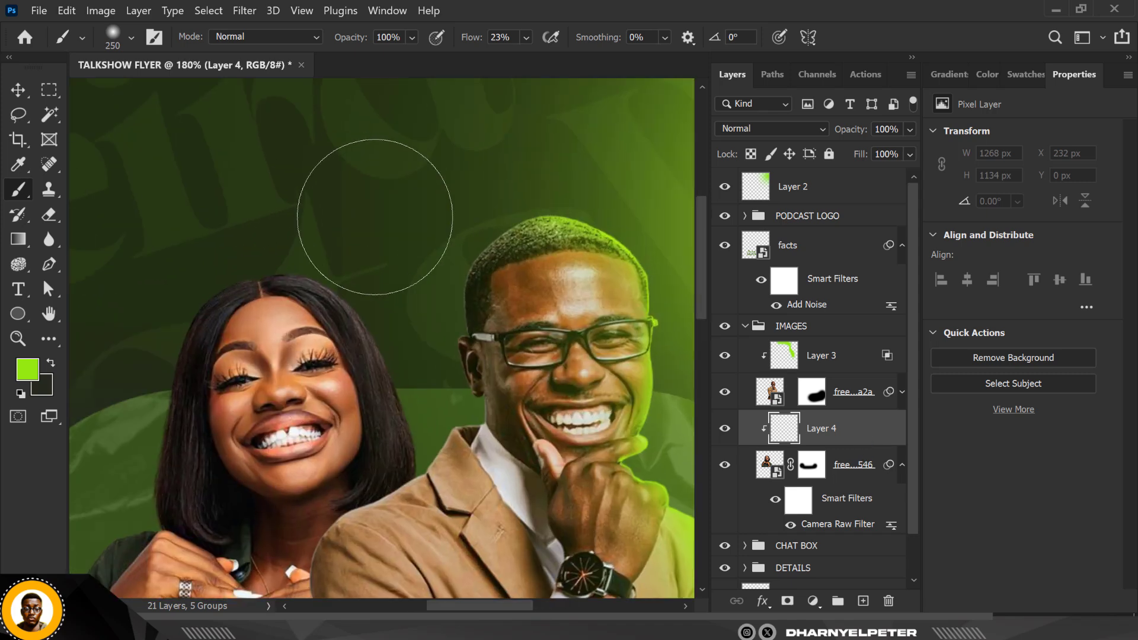
pyautogui.scroll(1, 402, 237)
pyautogui.press(']')
pyautogui.press(']')
pyautogui.press(']')
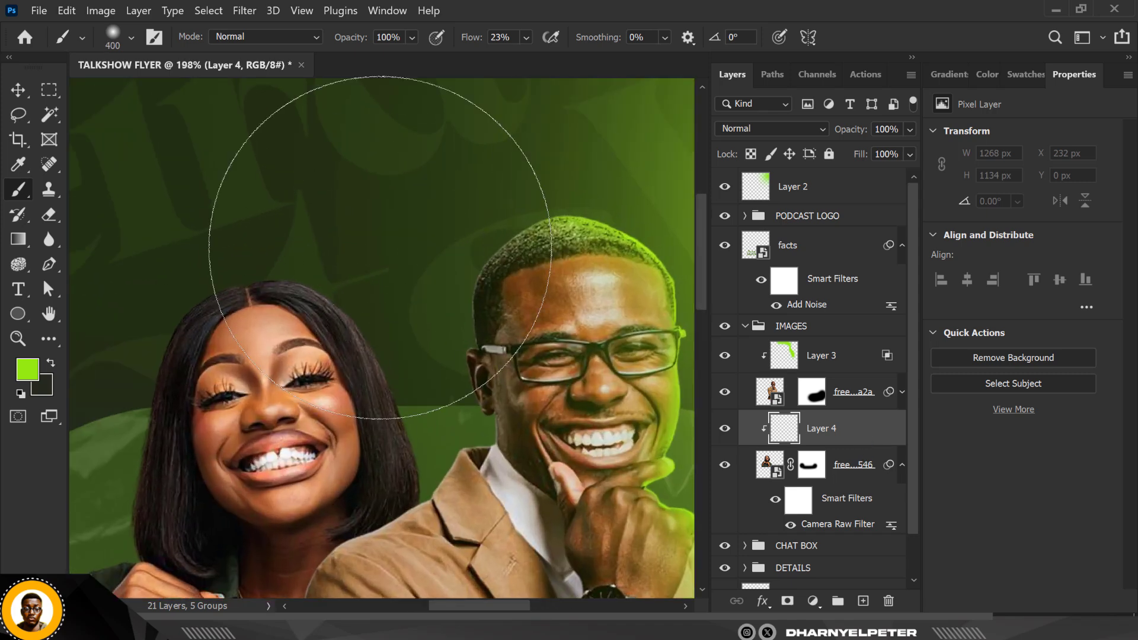
pyautogui.press('[')
pyautogui.press('[')
pyautogui.press('[')
pyautogui.press('[')
pyautogui.press('[')
pyautogui.press('[')
pyautogui.press('[')
pyautogui.press('[')
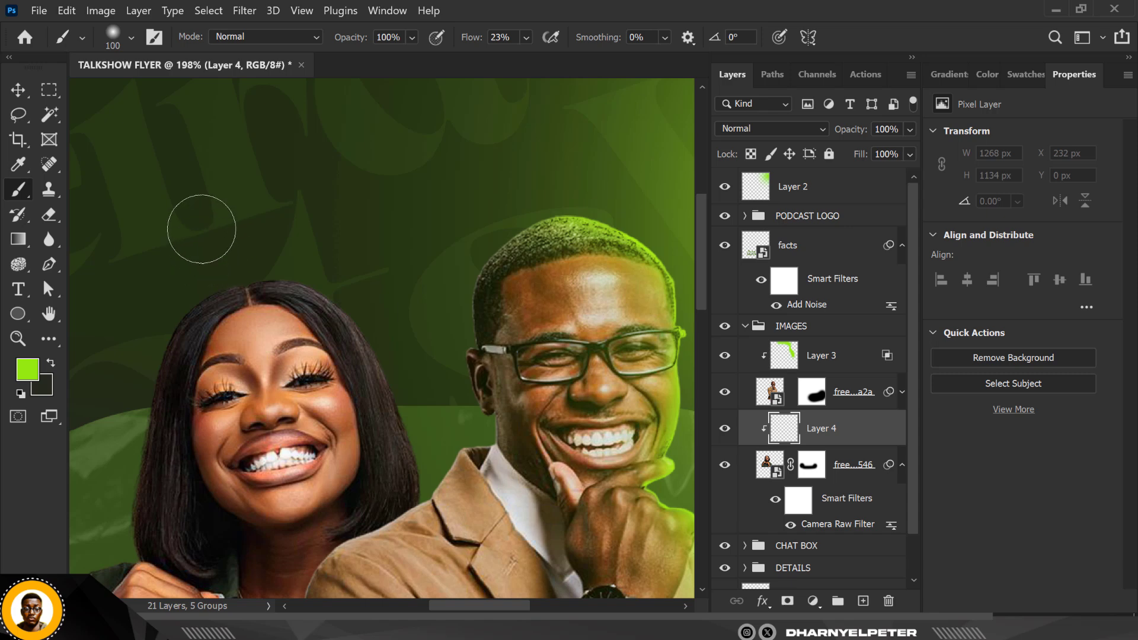
pyautogui.moveTo(205, 266)
pyautogui.mouseDown()
pyautogui.moveTo(322, 269)
pyautogui.moveTo(444, 356)
pyautogui.mouseUp()
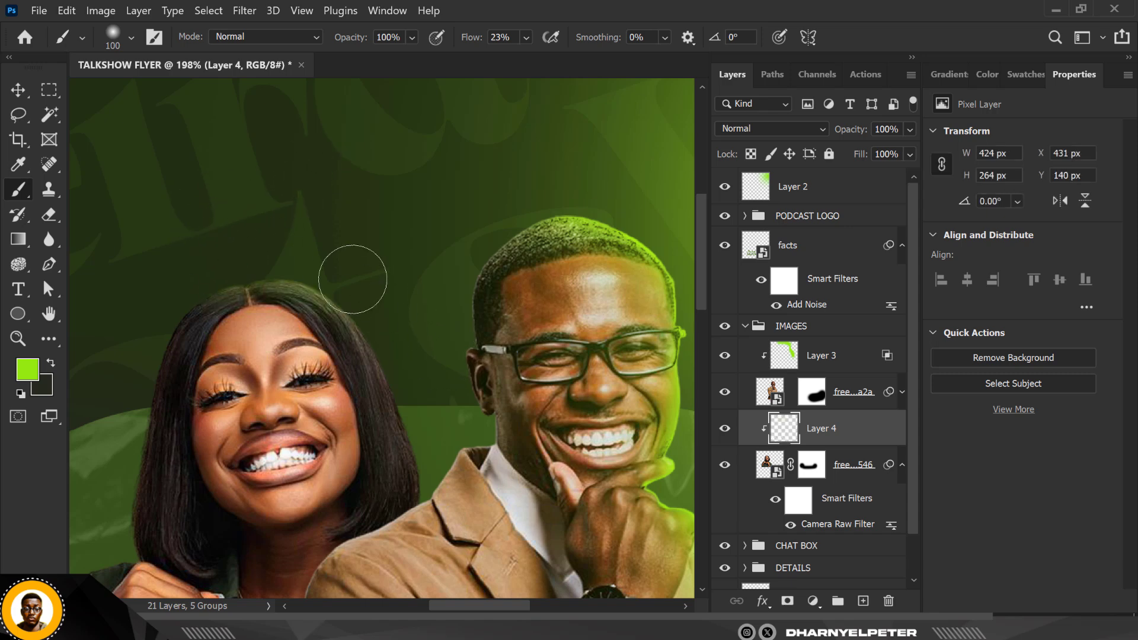
pyautogui.moveTo(354, 280); pyautogui.dragTo(436, 475)
pyautogui.moveTo(431, 399); pyautogui.dragTo(453, 501)
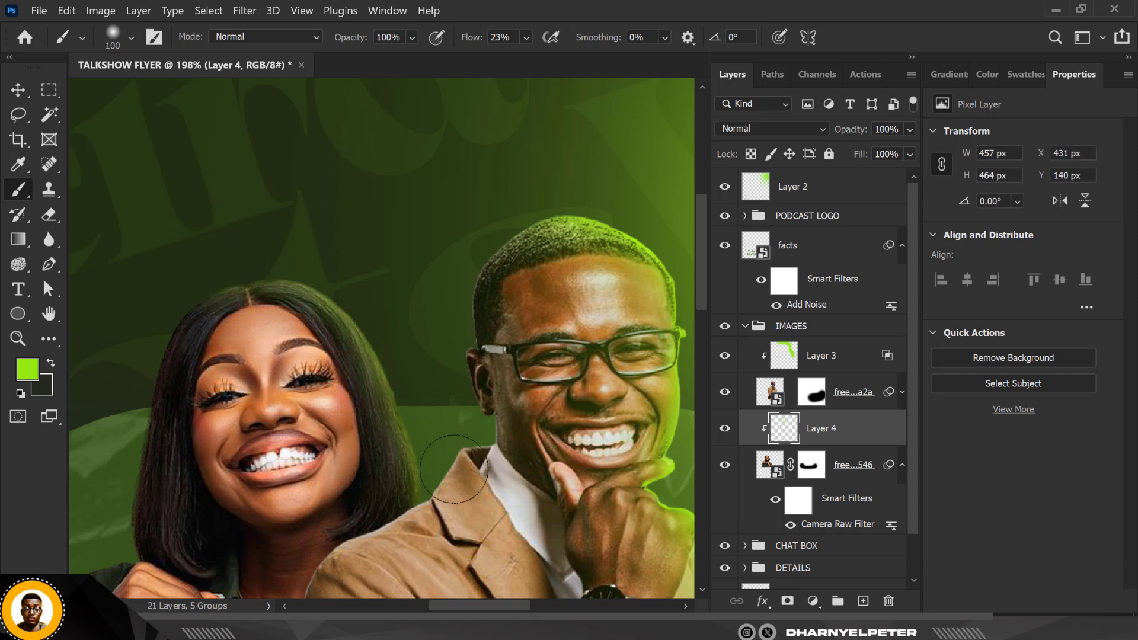
pyautogui.moveTo(222, 240); pyautogui.dragTo(146, 312)
pyautogui.moveTo(201, 257); pyautogui.dragTo(540, 415)
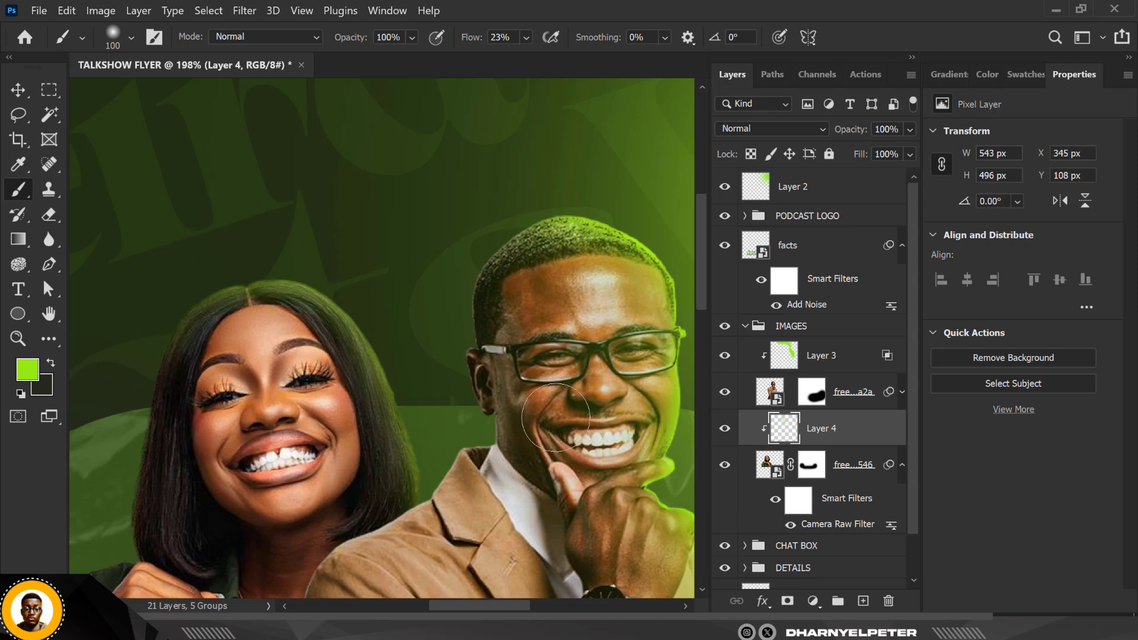
pyautogui.moveTo(393, 308); pyautogui.dragTo(504, 483)
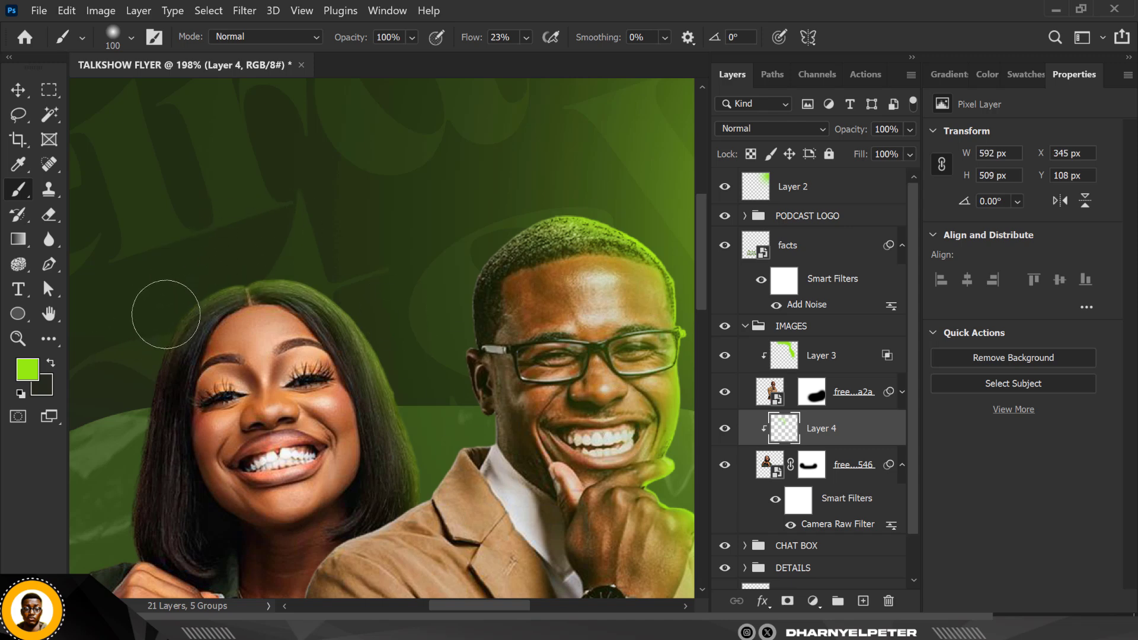
pyautogui.hotkey('ctrl', 'z')
pyautogui.hotkey('ctrl', 'z')
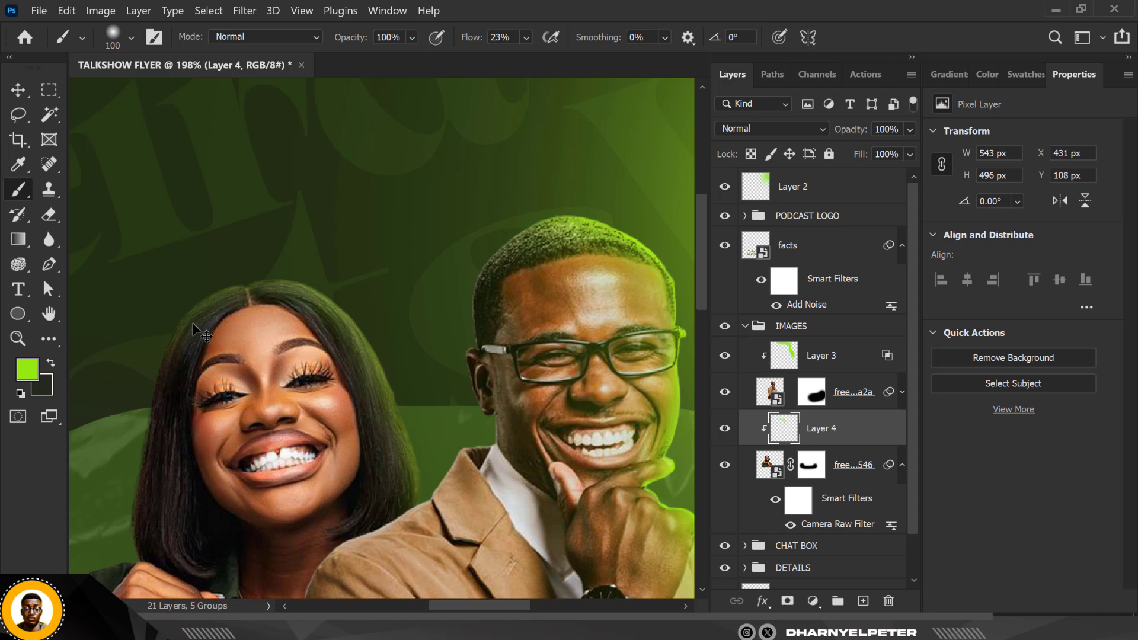
# - Build up the soft green light on the woman's crown and the hair edge facing the man
pyautogui.moveTo(303, 247); pyautogui.dragTo(511, 384)
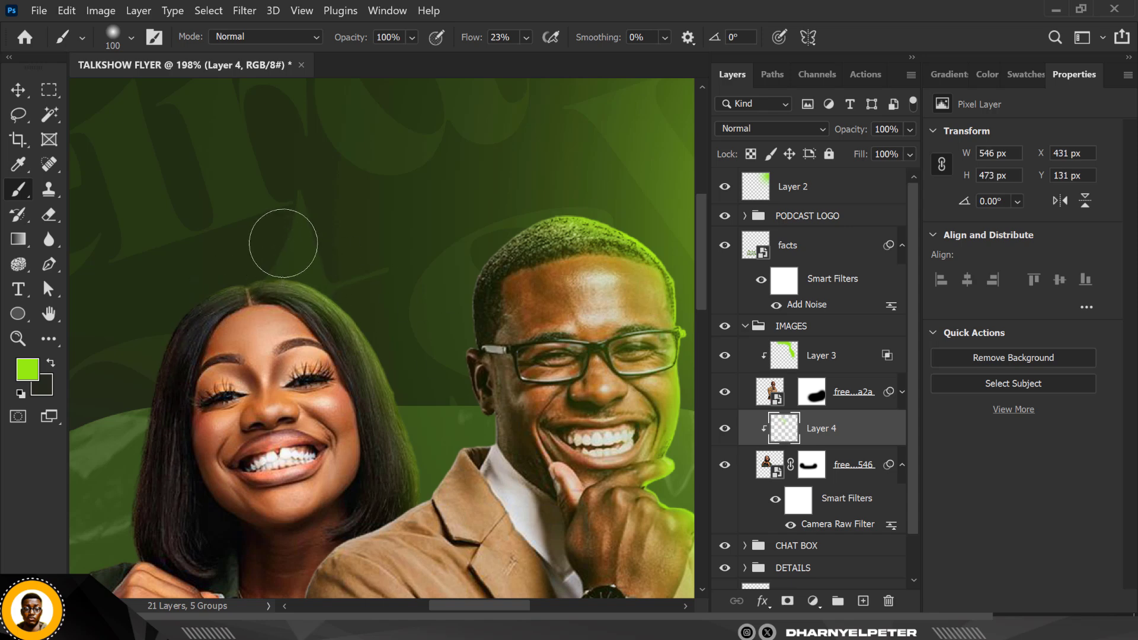
pyautogui.moveTo(283, 244); pyautogui.dragTo(247, 242)
pyautogui.moveTo(450, 495)
pyautogui.mouseDown()
pyautogui.moveTo(435, 563)
pyautogui.moveTo(451, 506)
pyautogui.mouseUp()
# - Reduce the Brush to 60 px and paint a narrower, brighter green rim along the woman's hair edge facing the man
pyautogui.scroll(4, 333, 268)
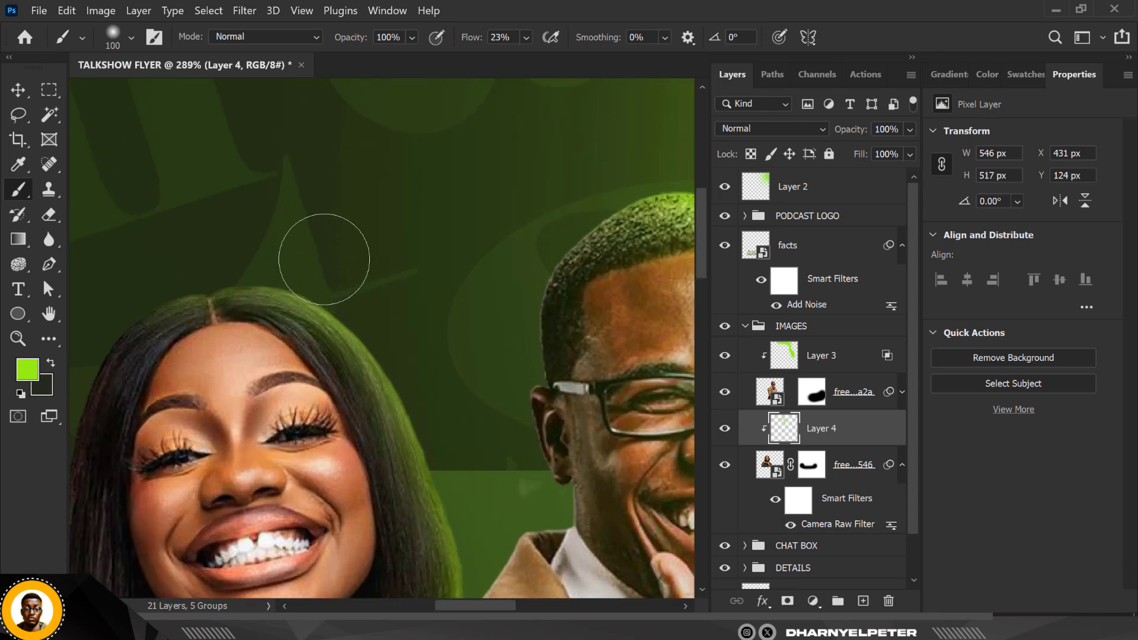
pyautogui.press('[')
pyautogui.press('[')
pyautogui.press('[')
pyautogui.press('[')
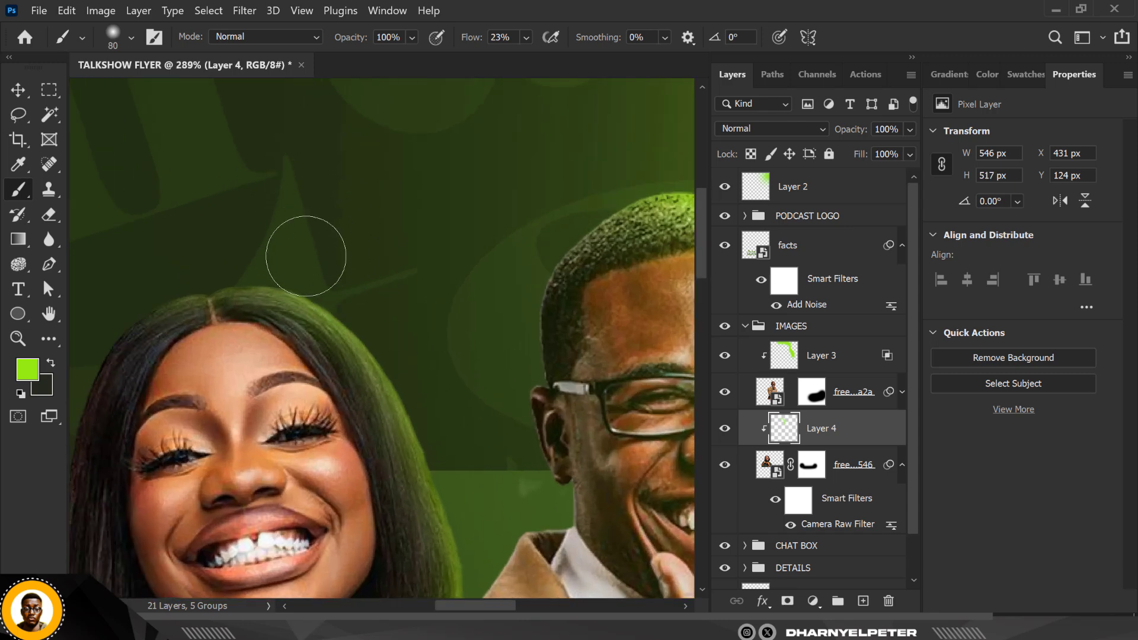
pyautogui.moveTo(227, 265); pyautogui.dragTo(401, 334)
pyautogui.moveTo(304, 267); pyautogui.dragTo(452, 453)
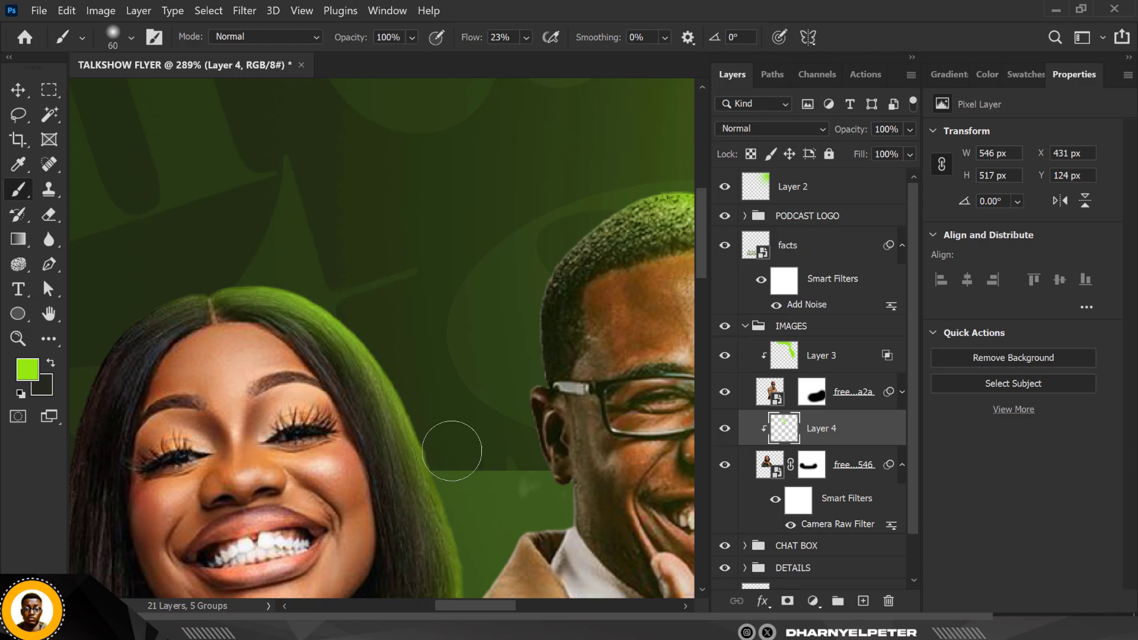
pyautogui.moveTo(420, 395); pyautogui.dragTo(486, 549)
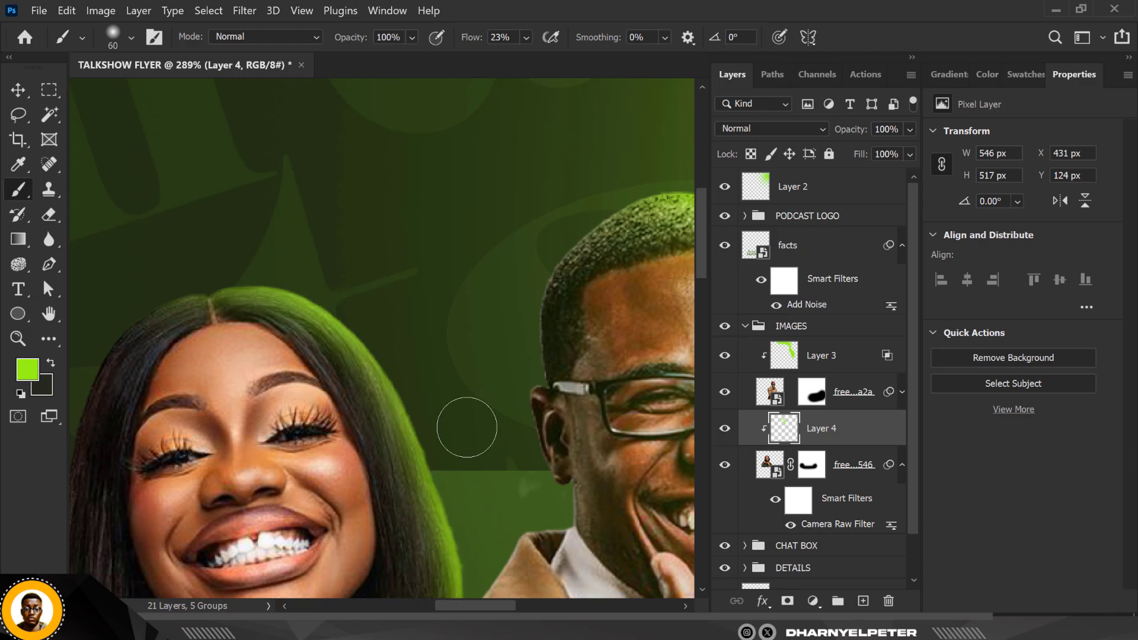
# - Reduce the Brush to 10 px and trace a fine green rim along the upper outer edge of the woman's hair
pyautogui.scroll(-10, 465, 378)
pyautogui.scroll(7, 458, 415)
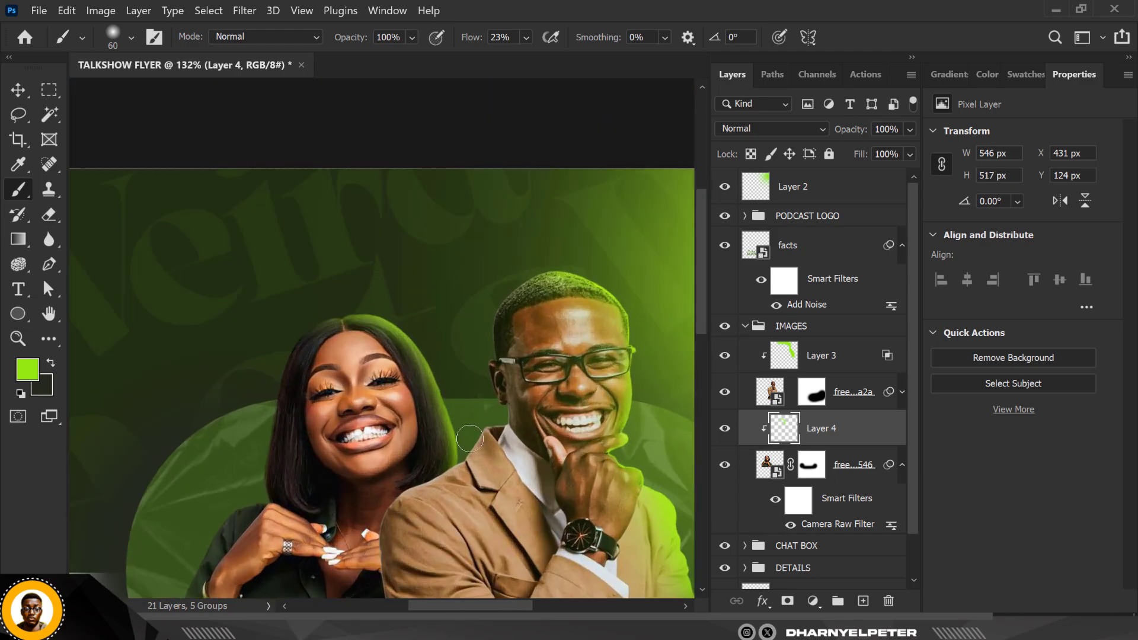
pyautogui.scroll(7, 459, 414)
pyautogui.press('[')
pyautogui.press('[')
pyautogui.press('[')
pyautogui.press('[')
pyautogui.press('[')
pyautogui.press('[')
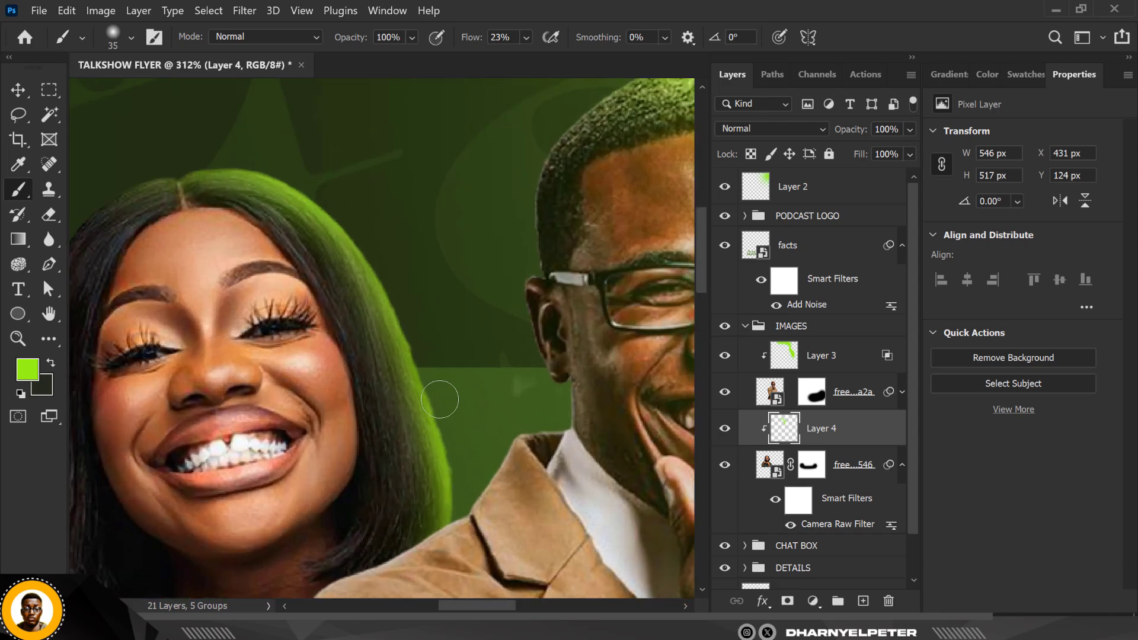
pyautogui.scroll(5, 358, 259)
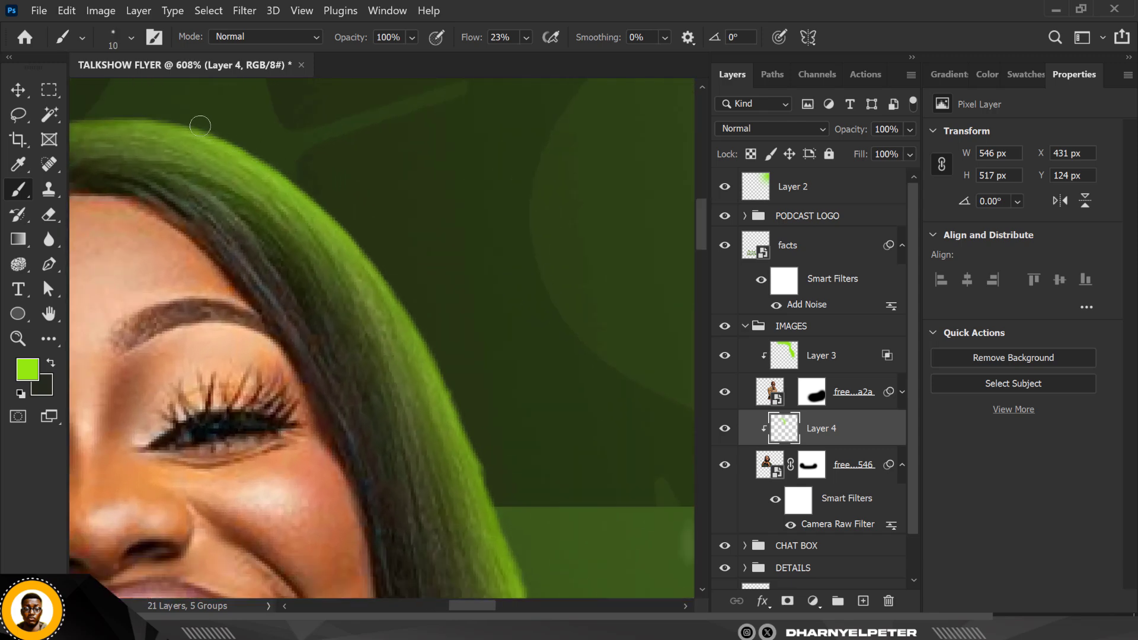
pyautogui.moveTo(296, 188)
pyautogui.mouseDown()
pyautogui.moveTo(375, 270)
pyautogui.moveTo(461, 399)
pyautogui.mouseUp()
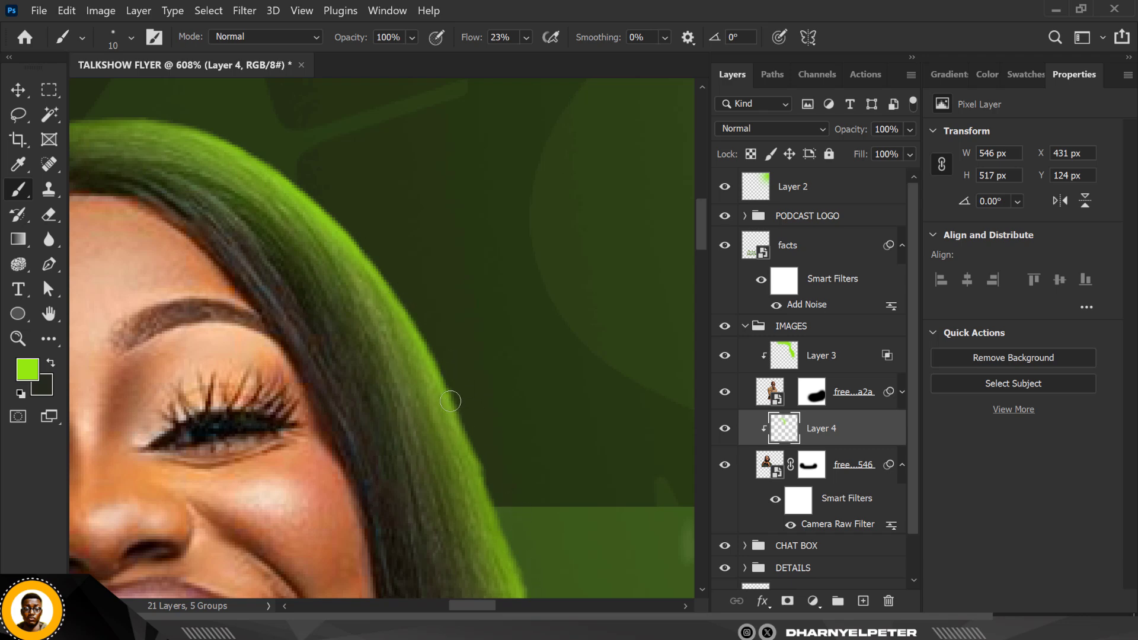
pyautogui.moveTo(450, 402)
pyautogui.mouseDown()
pyautogui.moveTo(516, 556)
pyautogui.moveTo(459, 392)
pyautogui.mouseUp()
# - Examine the green rim light on the woman's hair up close and alongside the man's
pyautogui.scroll(-5, 436, 336)
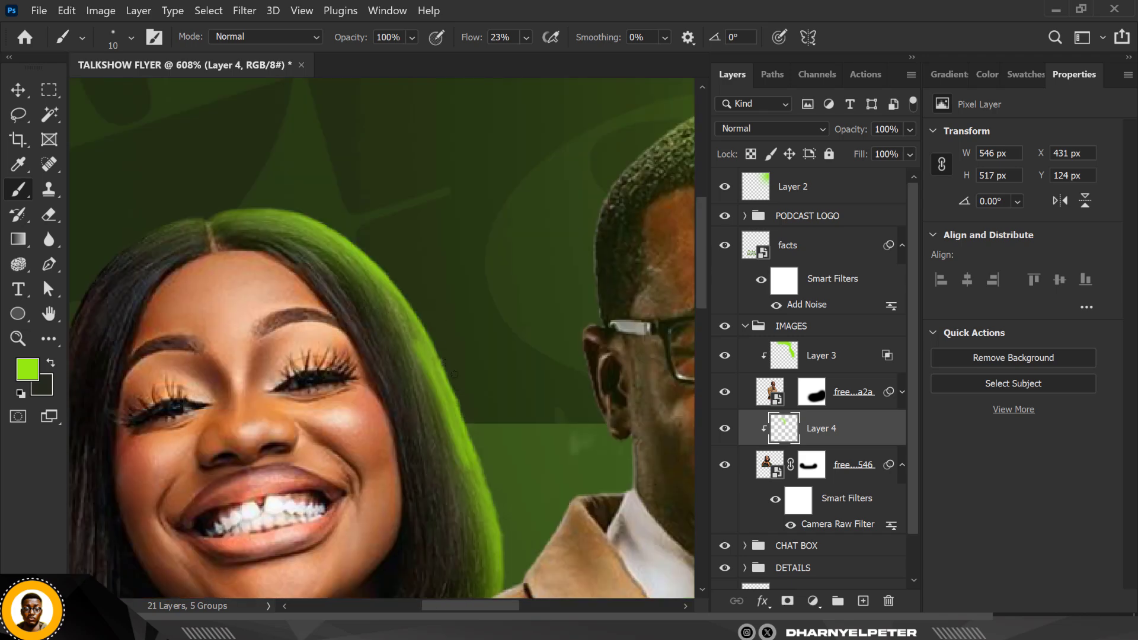
pyautogui.scroll(-1, 460, 409)
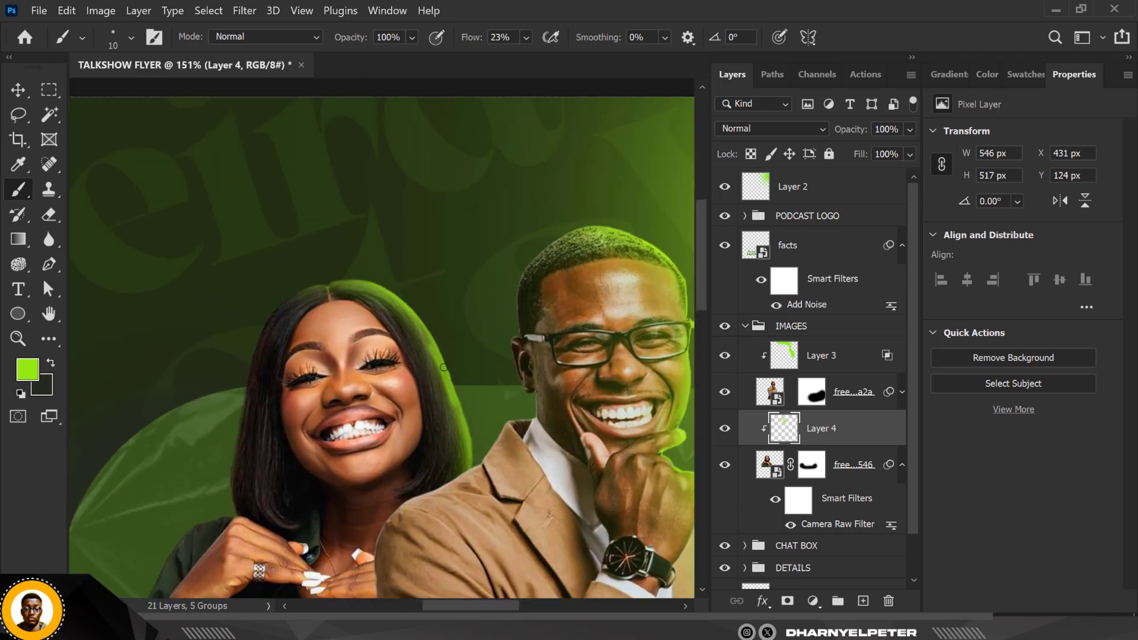
pyautogui.scroll(4, 443, 367)
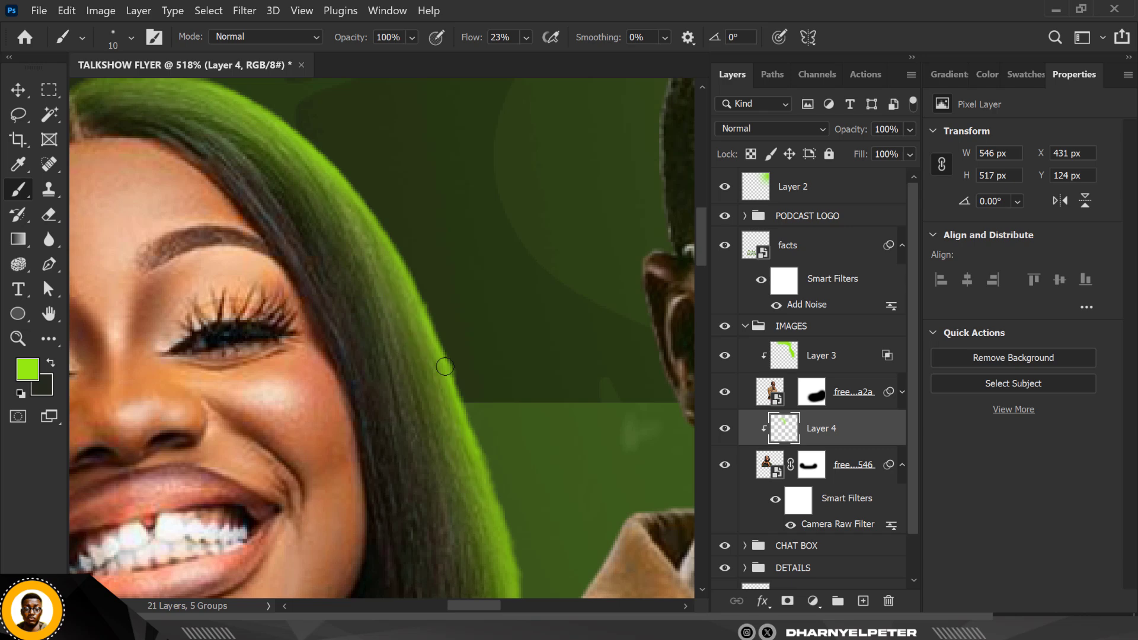
pyautogui.scroll(-4, 460, 356)
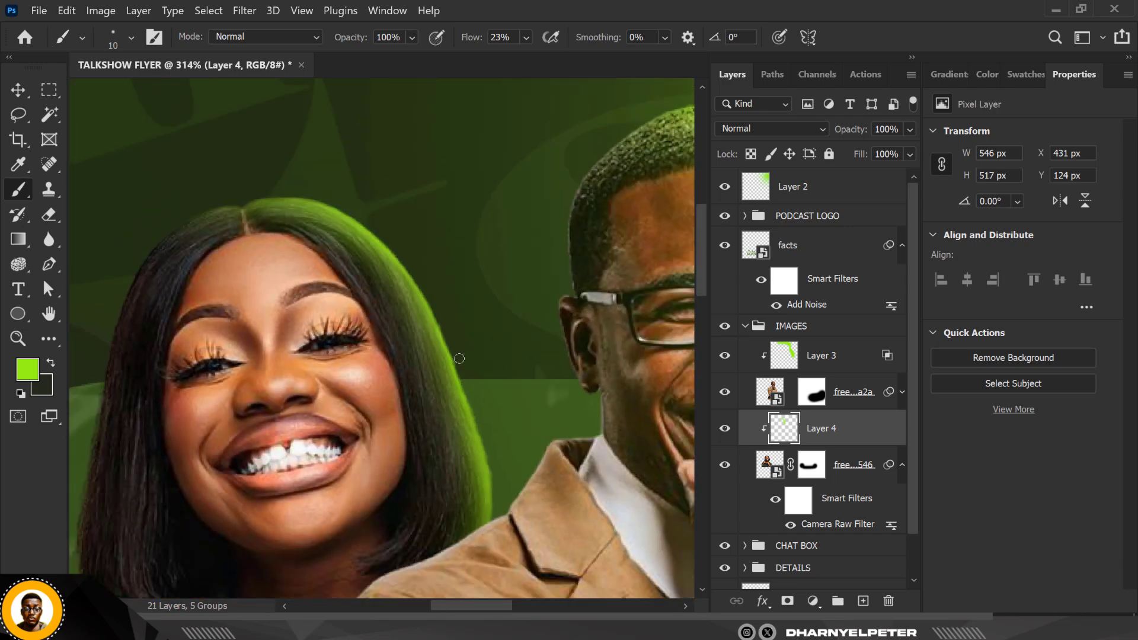
pyautogui.scroll(2, 466, 384)
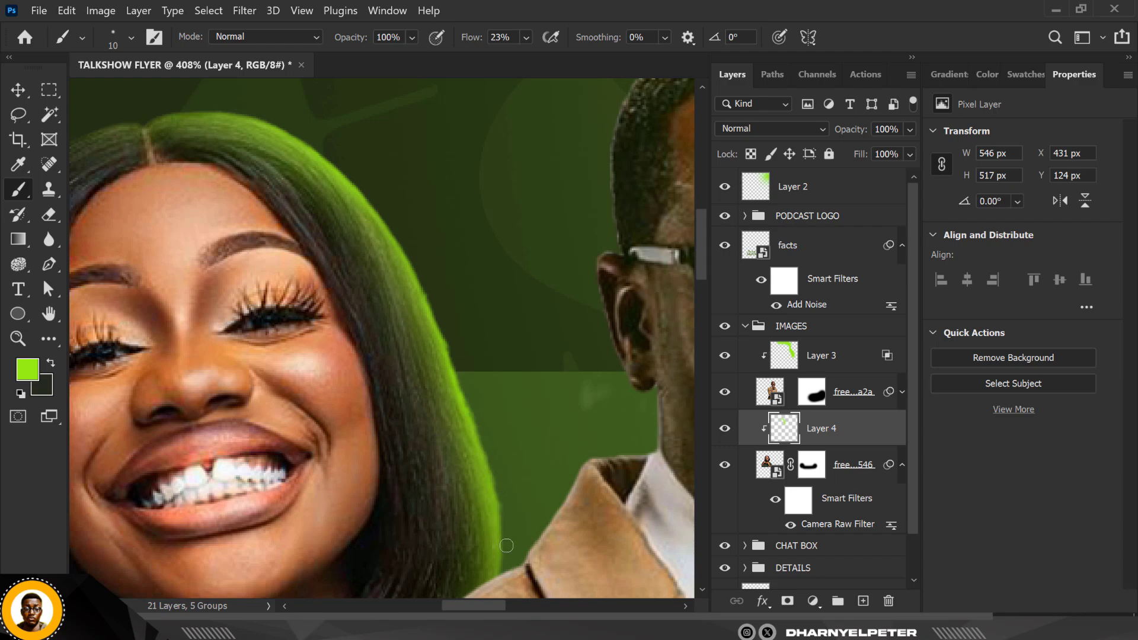
pyautogui.scroll(-5, 494, 337)
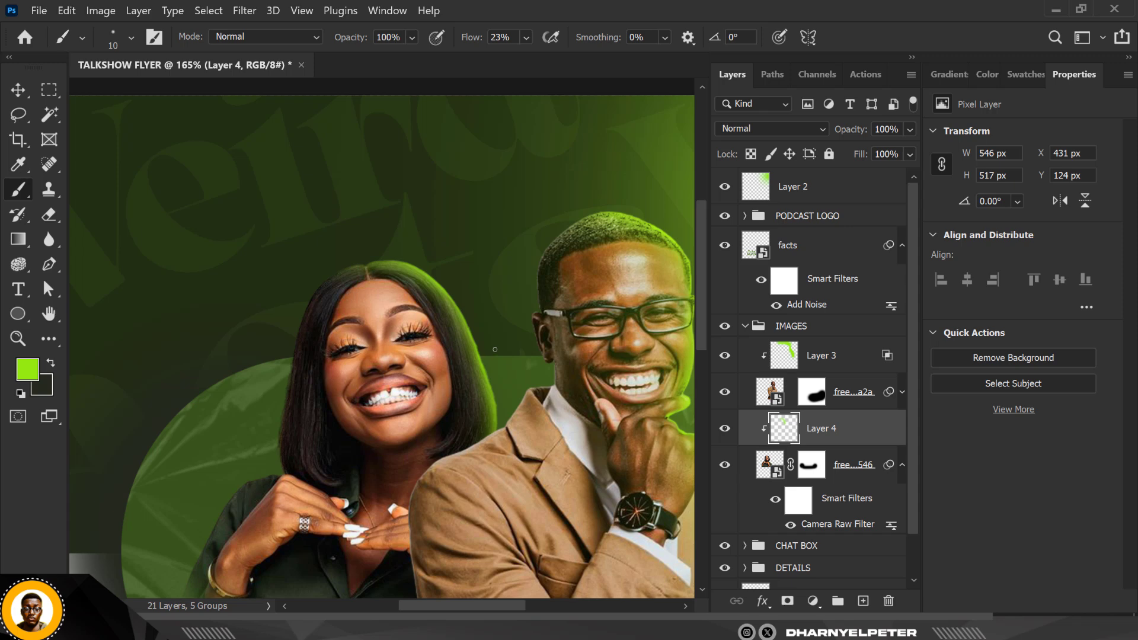
pyautogui.scroll(-3, 495, 349)
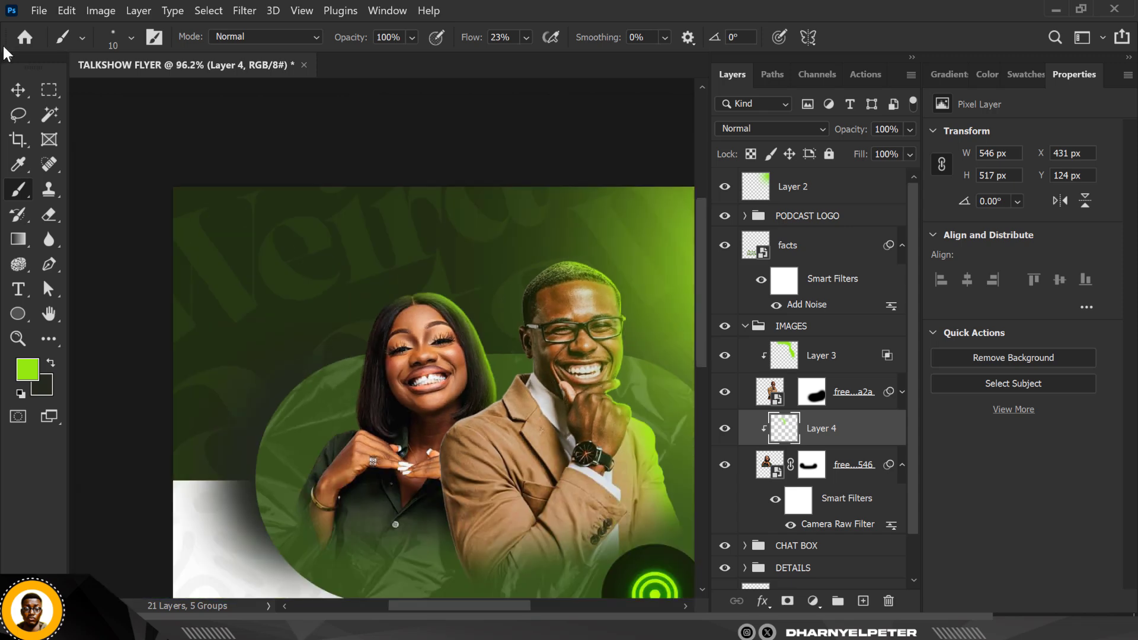
# - Soften the woman's rim light on Layer 4 with Blend If, splitting the Underlying Layer range to 0/77 and 121/255
pyautogui.click(17, 90)
pyautogui.press('v')
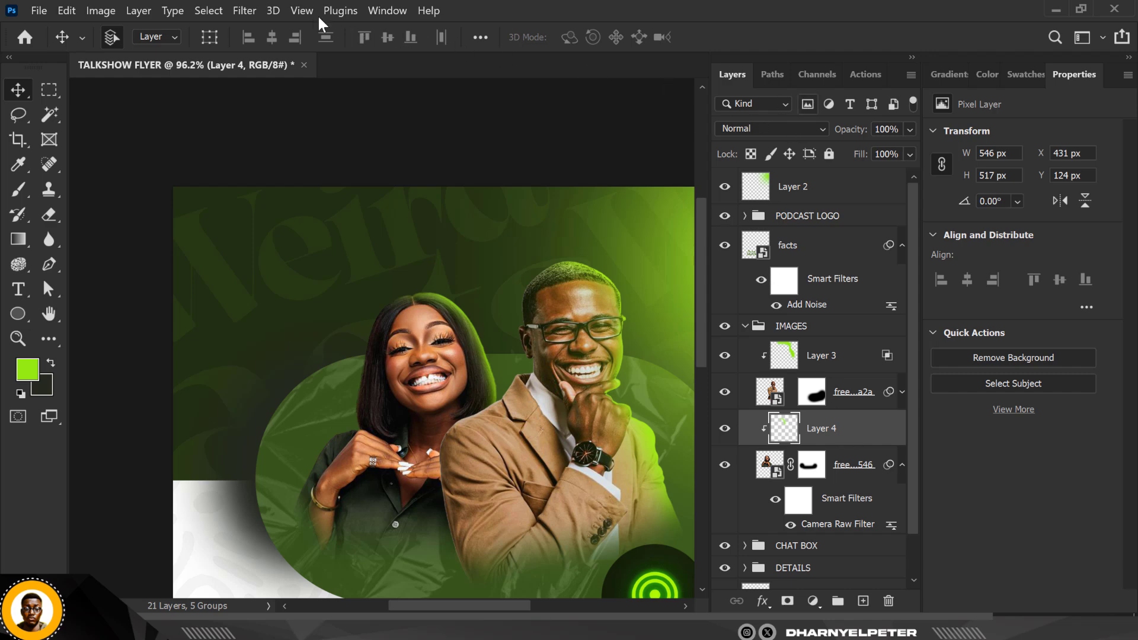
pyautogui.rightClick(859, 435)
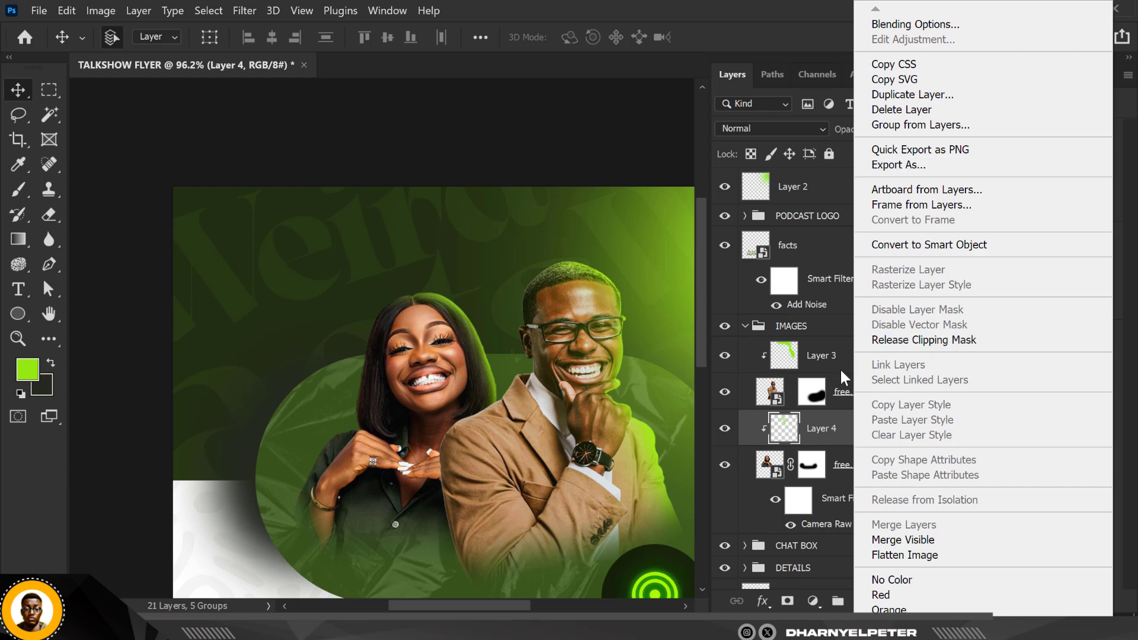
pyautogui.click(920, 25)
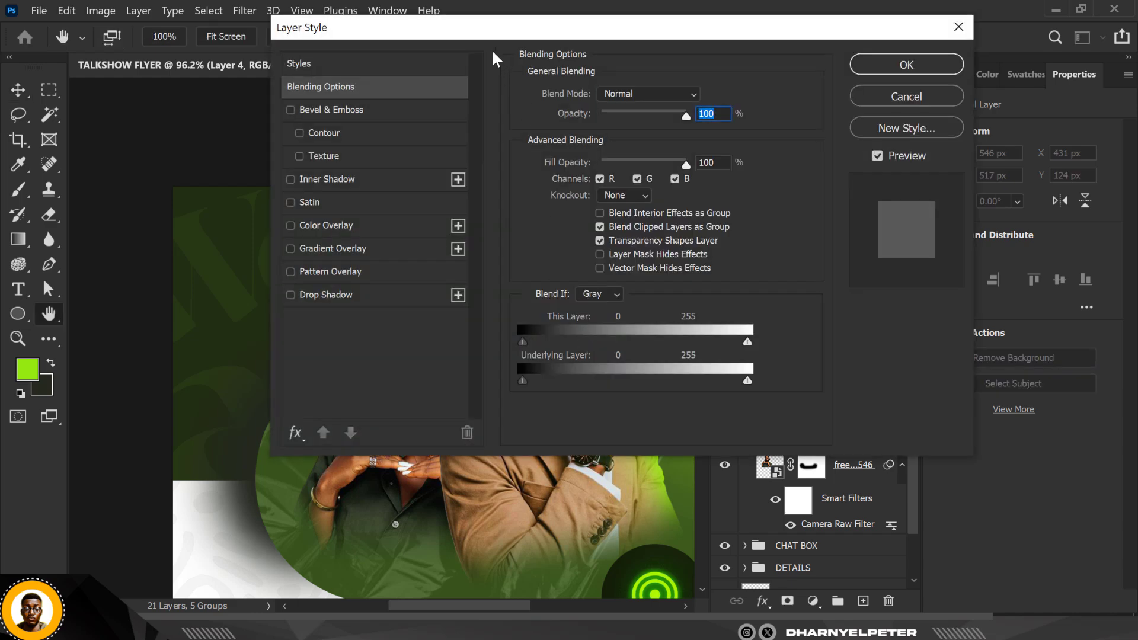
pyautogui.moveTo(493, 52); pyautogui.dragTo(815, 63)
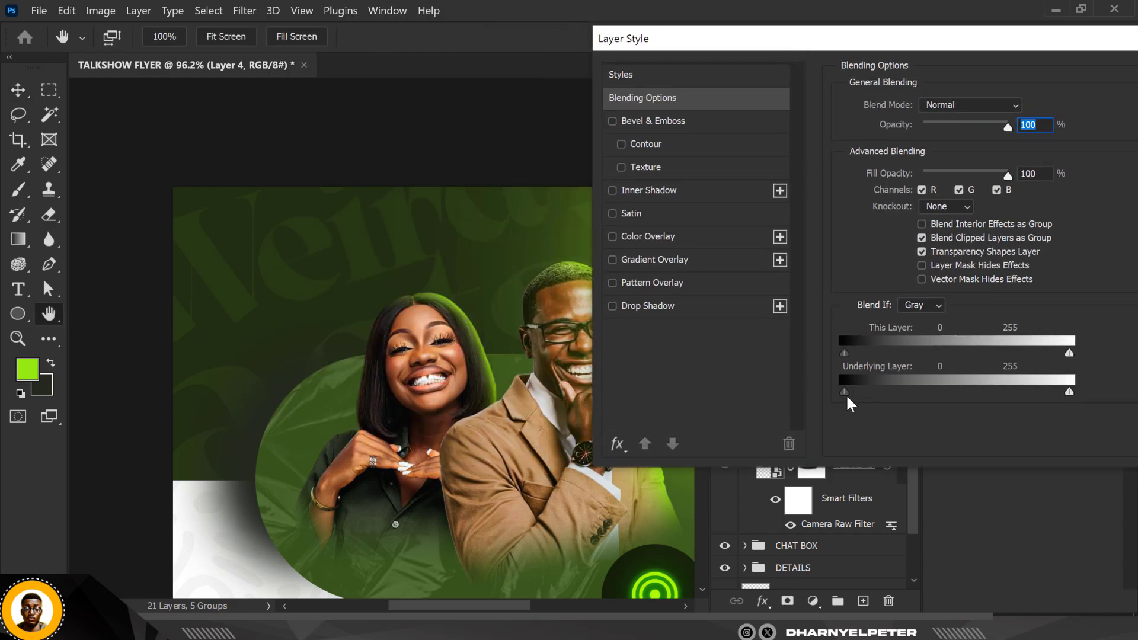
pyautogui.moveTo(848, 389); pyautogui.dragTo(886, 389)
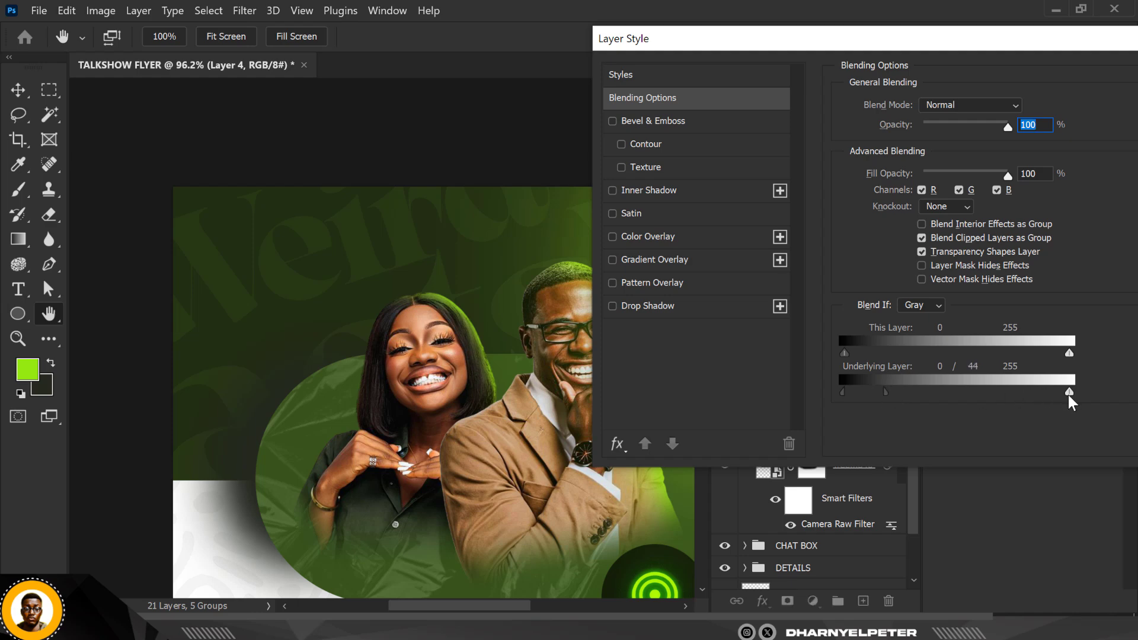
pyautogui.moveTo(1069, 392); pyautogui.dragTo(1035, 392)
pyautogui.moveTo(887, 392); pyautogui.dragTo(927, 394)
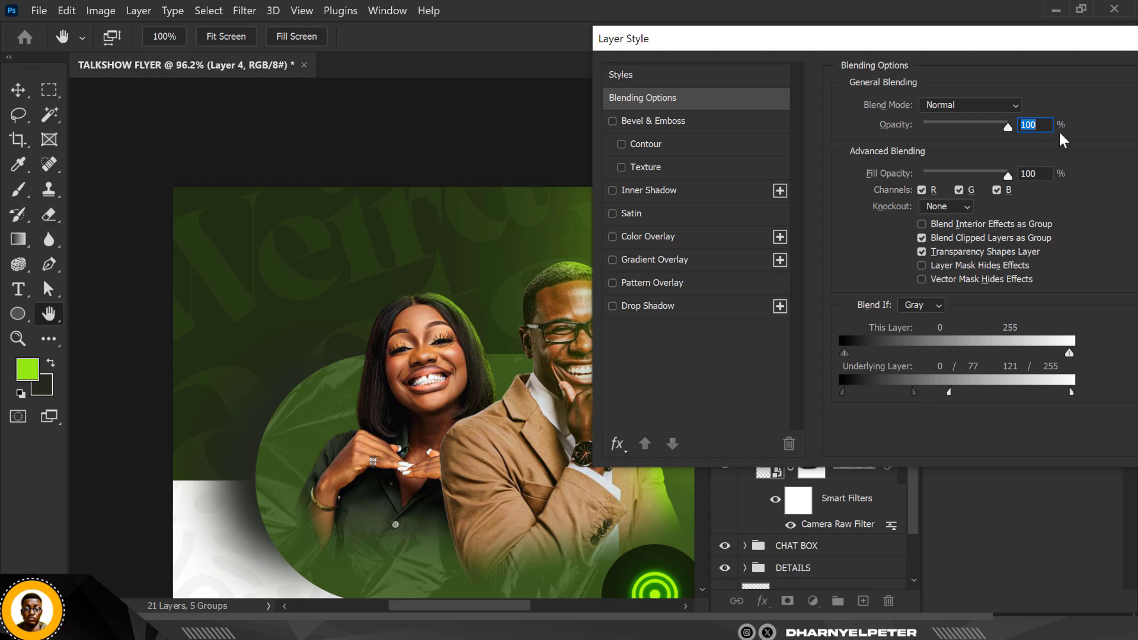
pyautogui.moveTo(1079, 38); pyautogui.dragTo(890, 24)
pyautogui.click(1027, 72)
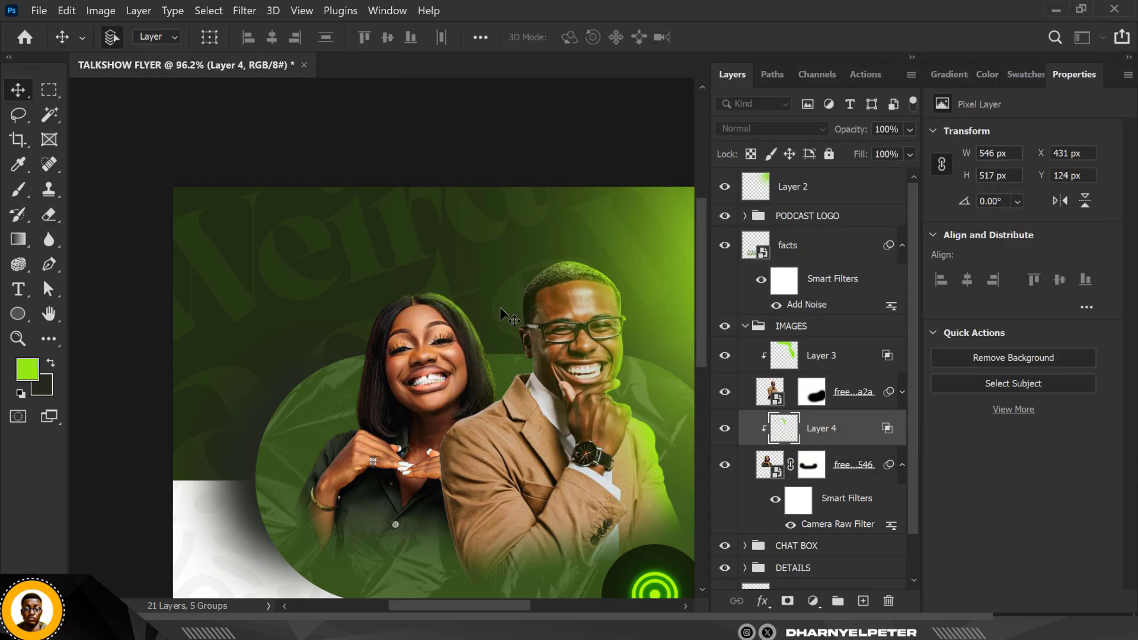
# - Examine the blended rim light on both hosts up close and within the flyer, and collapse the IMAGES group
pyautogui.scroll(-1, 461, 308)
pyautogui.scroll(-5, 461, 308)
pyautogui.scroll(3, 513, 354)
pyautogui.scroll(-3, 514, 354)
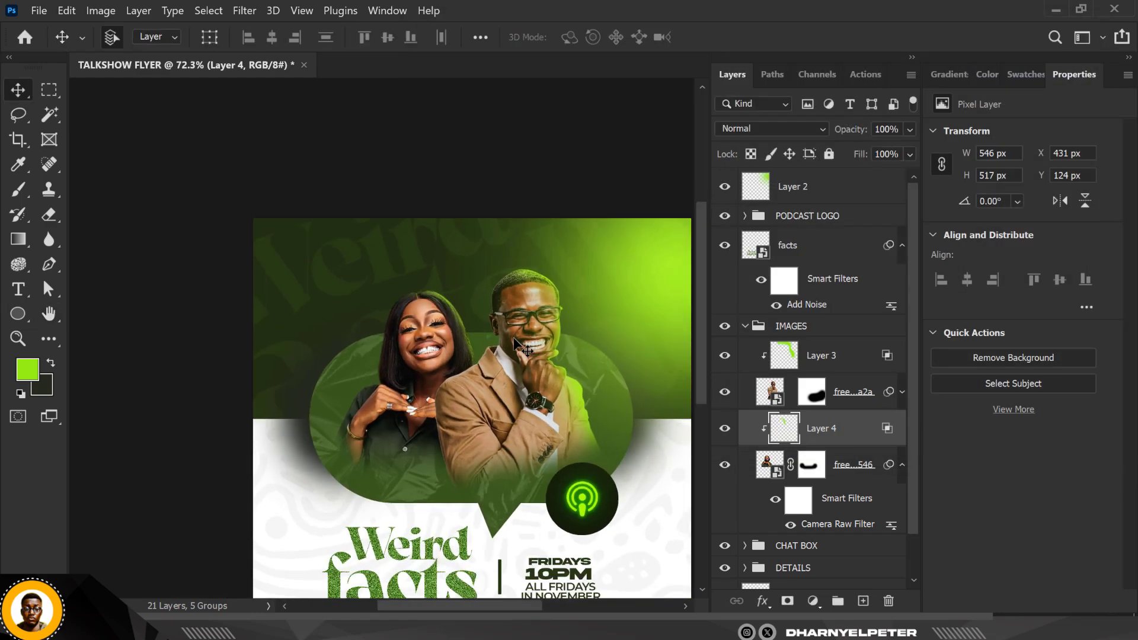
pyautogui.scroll(6, 513, 354)
pyautogui.scroll(4, 514, 354)
pyautogui.scroll(-1, 502, 358)
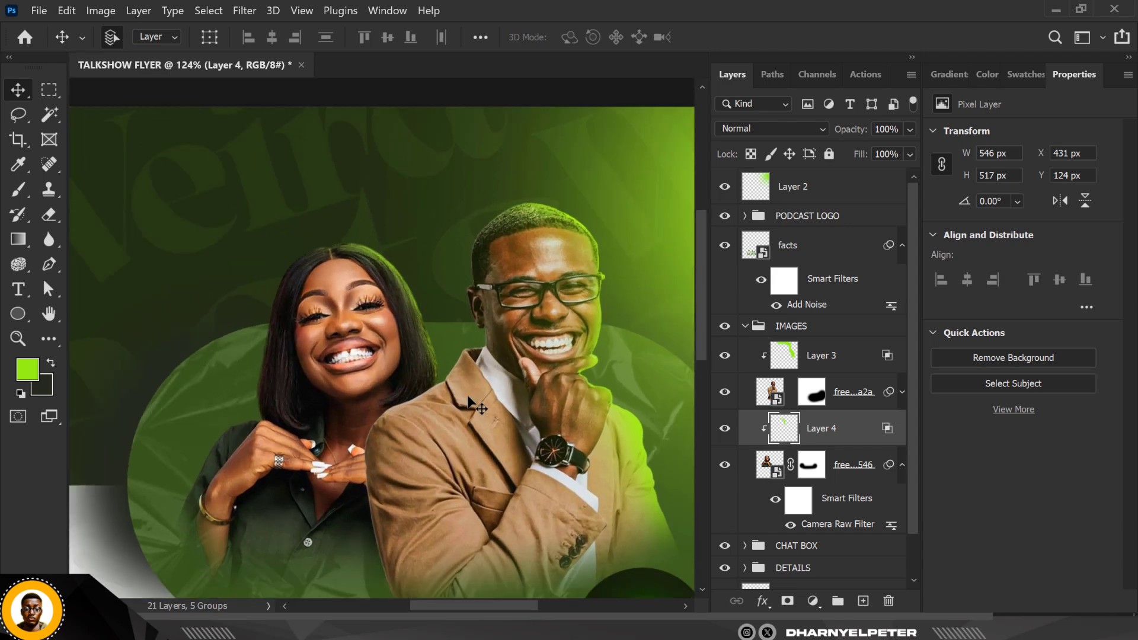
pyautogui.scroll(1, 500, 362)
pyautogui.scroll(-3, 288, 378)
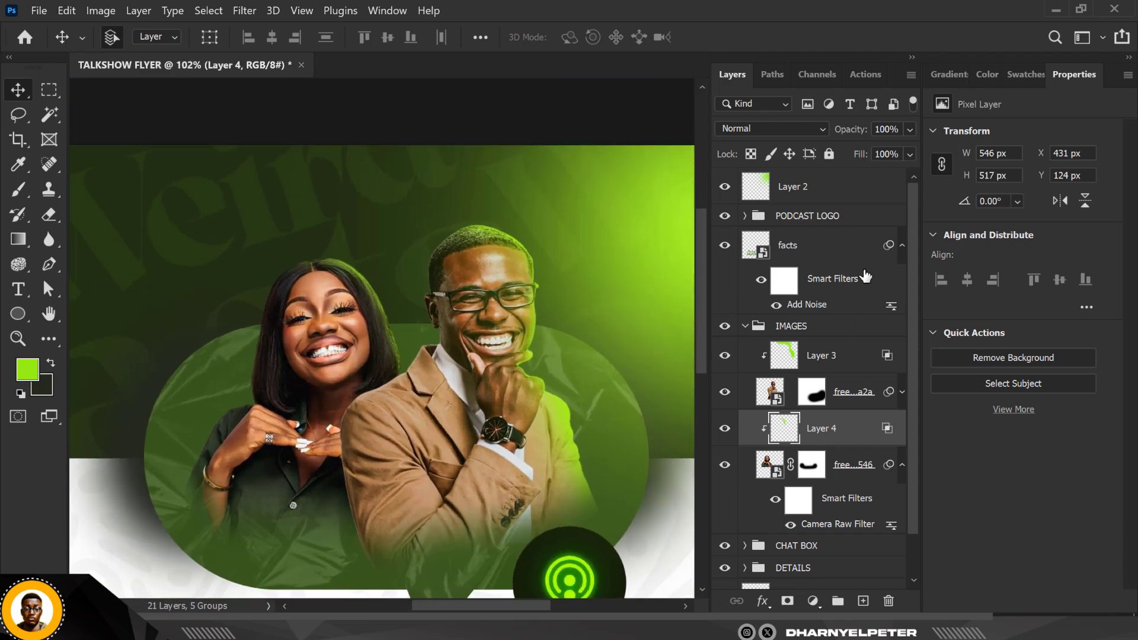
pyautogui.click(745, 329)
pyautogui.scroll(4, 824, 221)
pyautogui.scroll(-2, 428, 263)
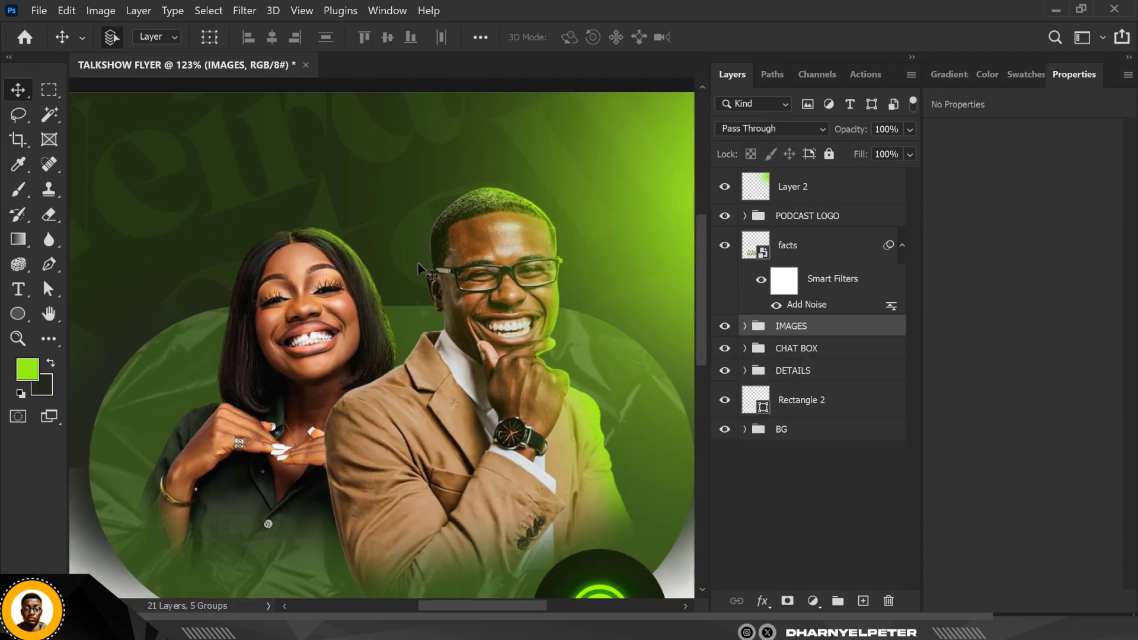
pyautogui.scroll(-4, 427, 273)
pyautogui.scroll(2, 474, 285)
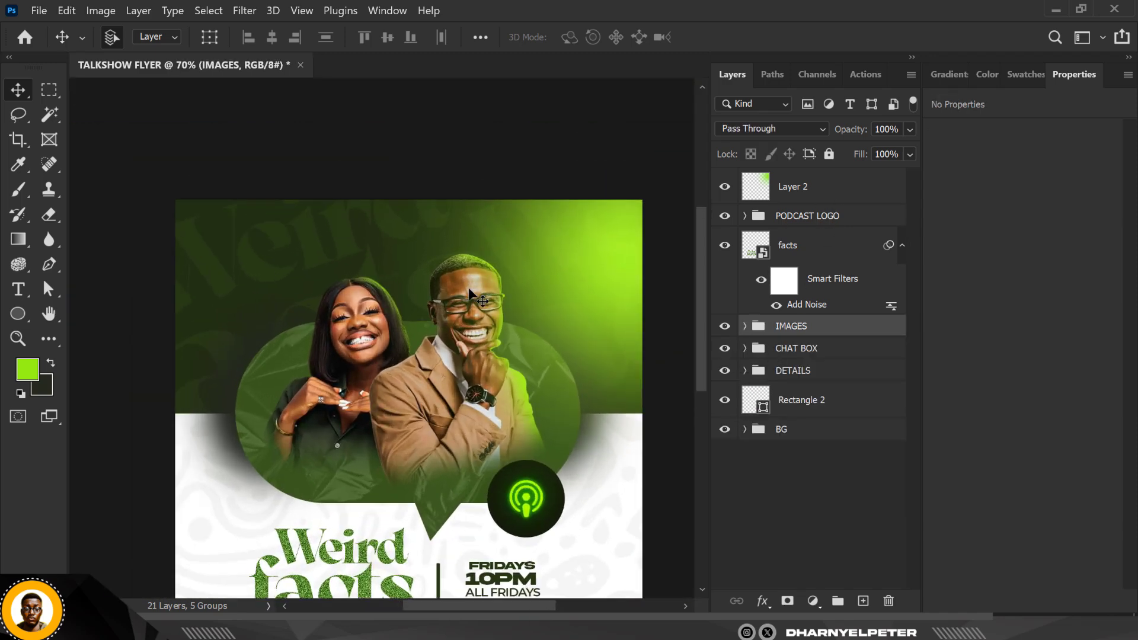
pyautogui.scroll(1, 474, 295)
# - Add the woman's first name in capitals as 8 pt Montserrat SemiBold text above Layer 2, near the chat bubble's lower edge
pyautogui.click(825, 192)
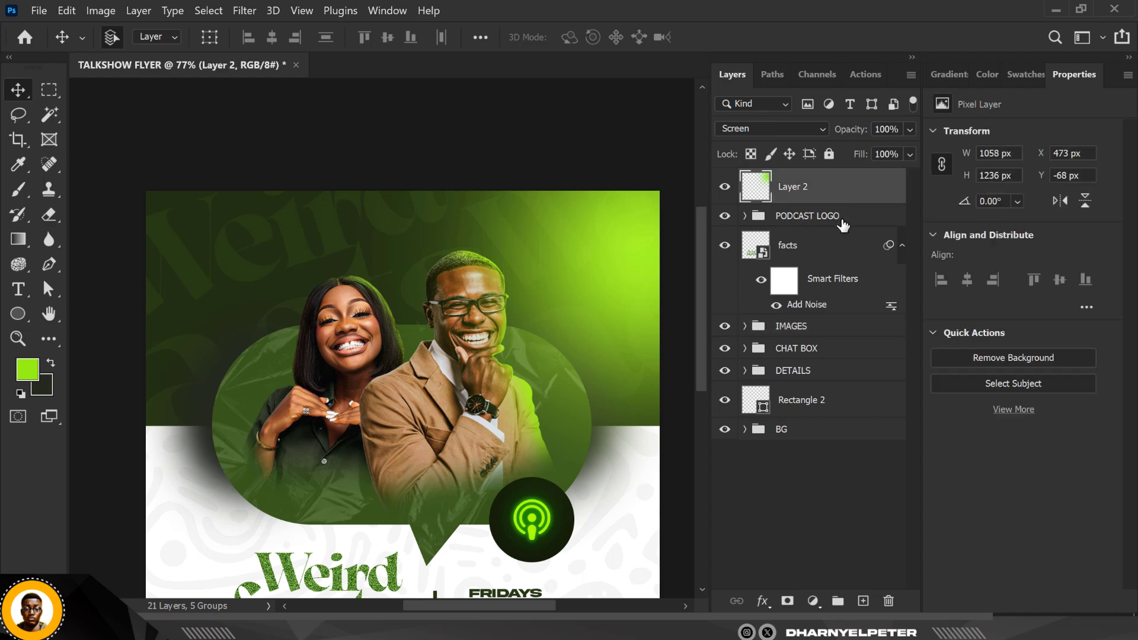
pyautogui.scroll(-2, 407, 329)
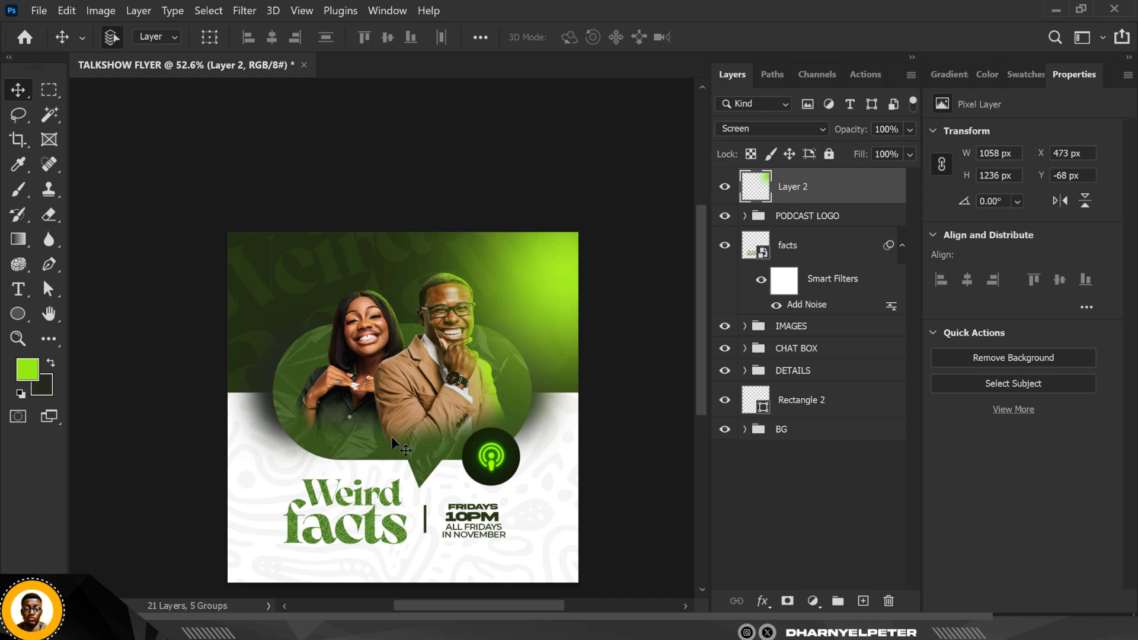
pyautogui.scroll(-1, 315, 276)
pyautogui.scroll(2, 418, 473)
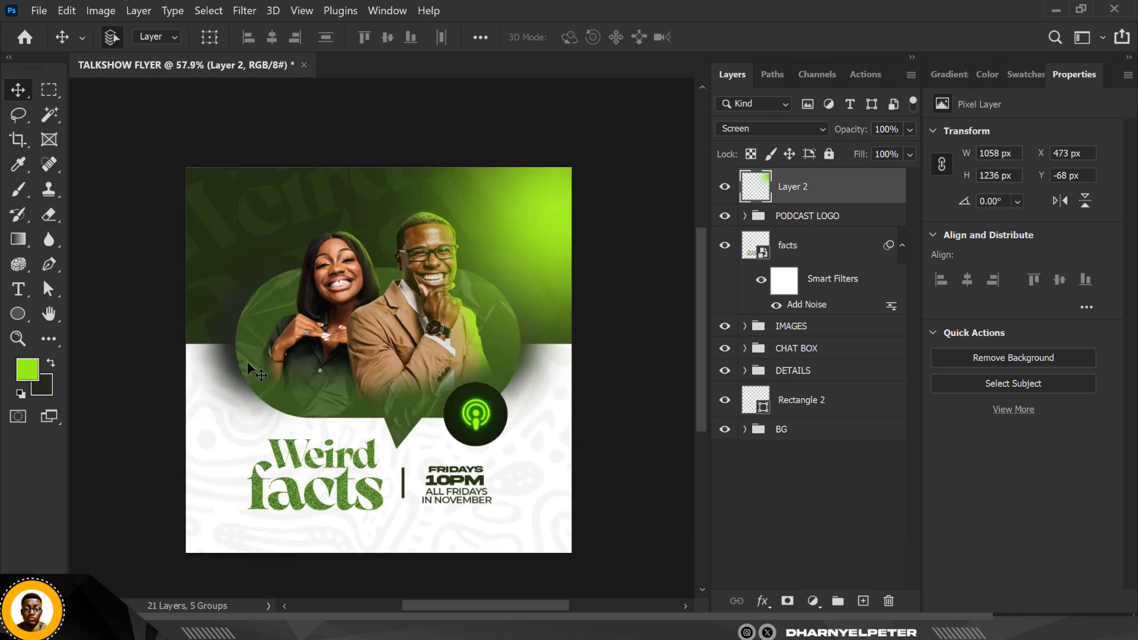
pyautogui.click(18, 290)
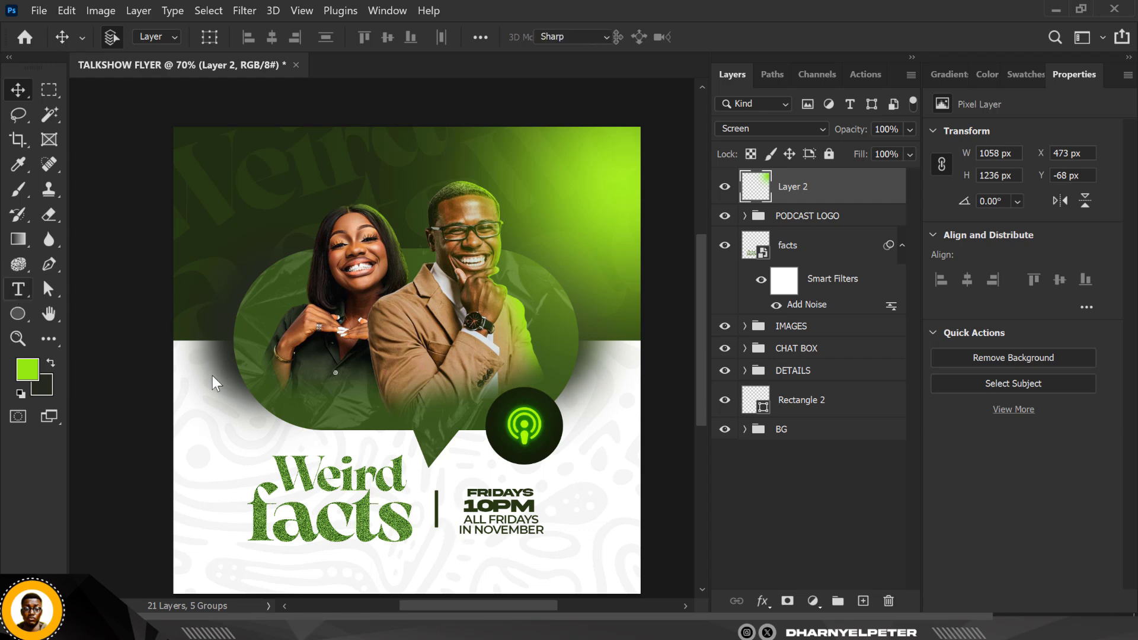
pyautogui.click(296, 406)
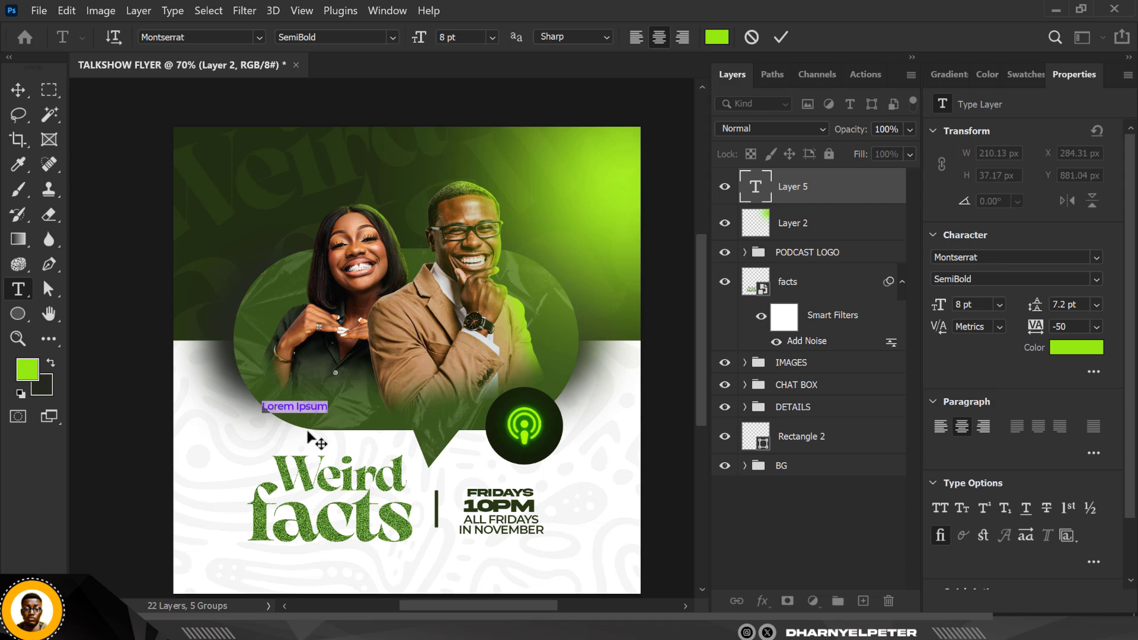
pyautogui.write('T')
pyautogui.write('SHARON')
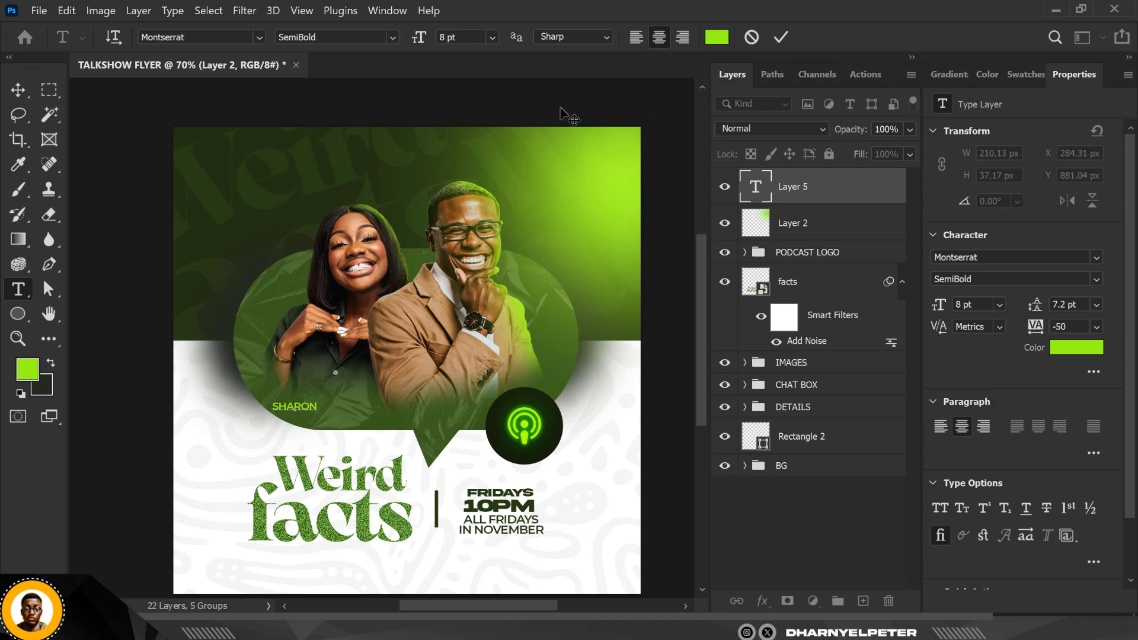
pyautogui.click(18, 89)
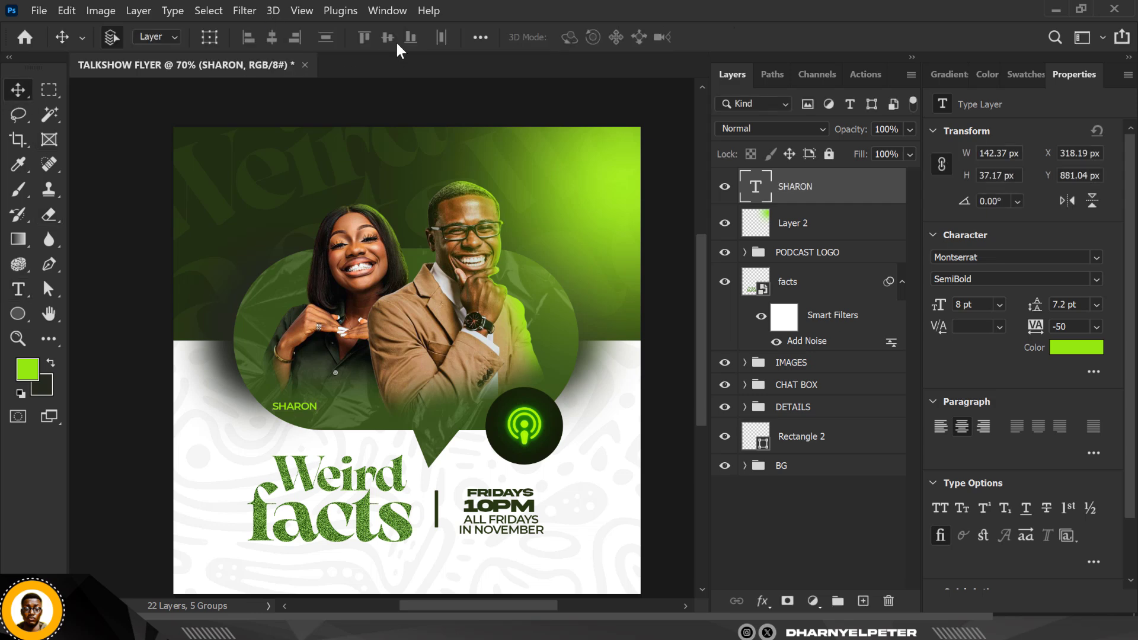
# - Set the woman's name label to the Black weight and shift it slightly toward the bubble's centre, beneath her photo
pyautogui.click(1096, 289)
pyautogui.click(1008, 522)
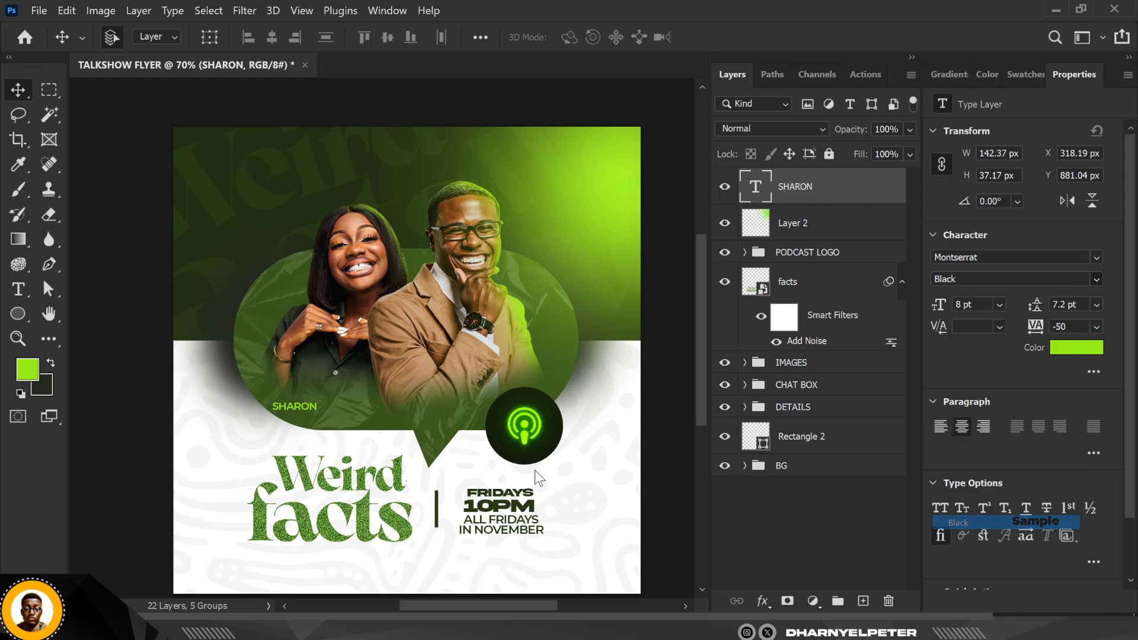
pyautogui.moveTo(295, 411); pyautogui.dragTo(327, 414)
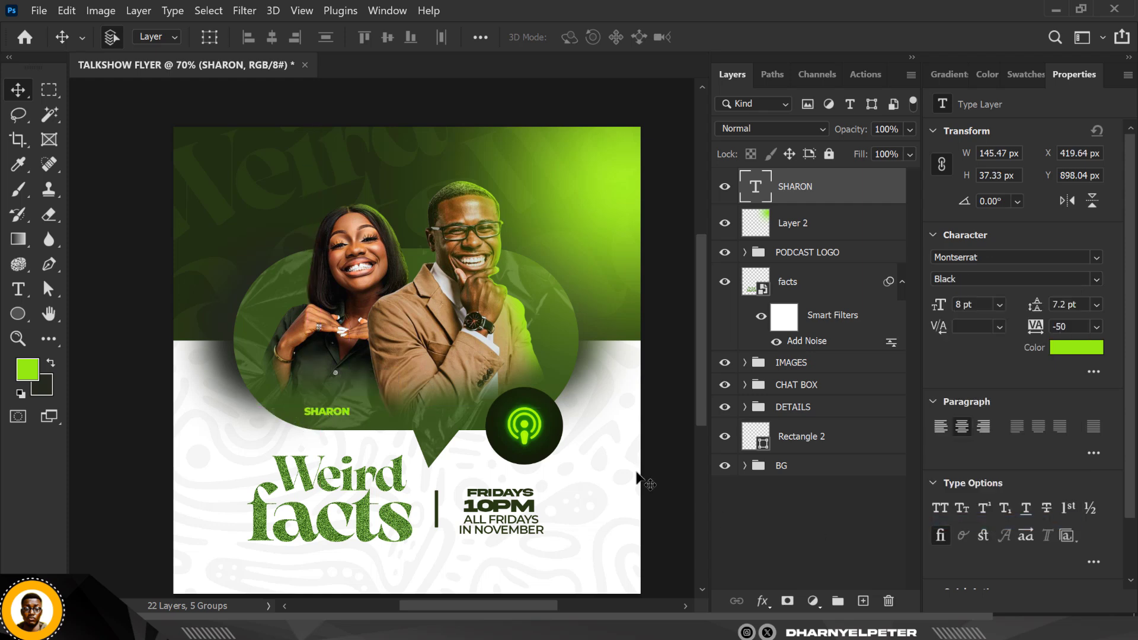
# - Change the woman's name label to white (ffffff)
pyautogui.click(1077, 347)
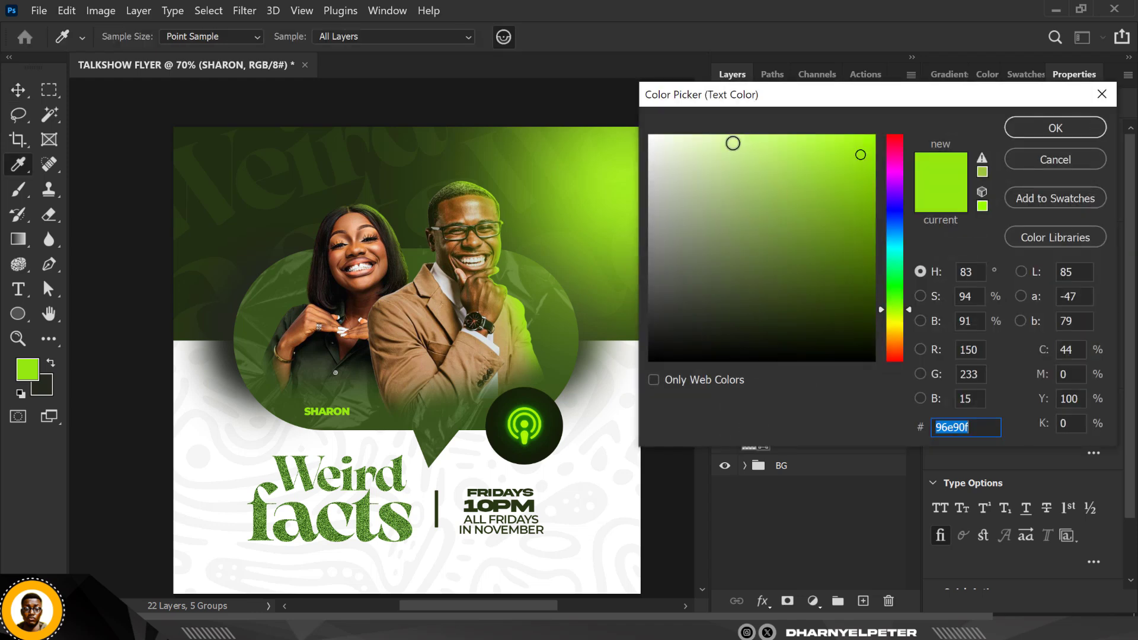
pyautogui.write('ffffff')
pyautogui.click(1032, 134)
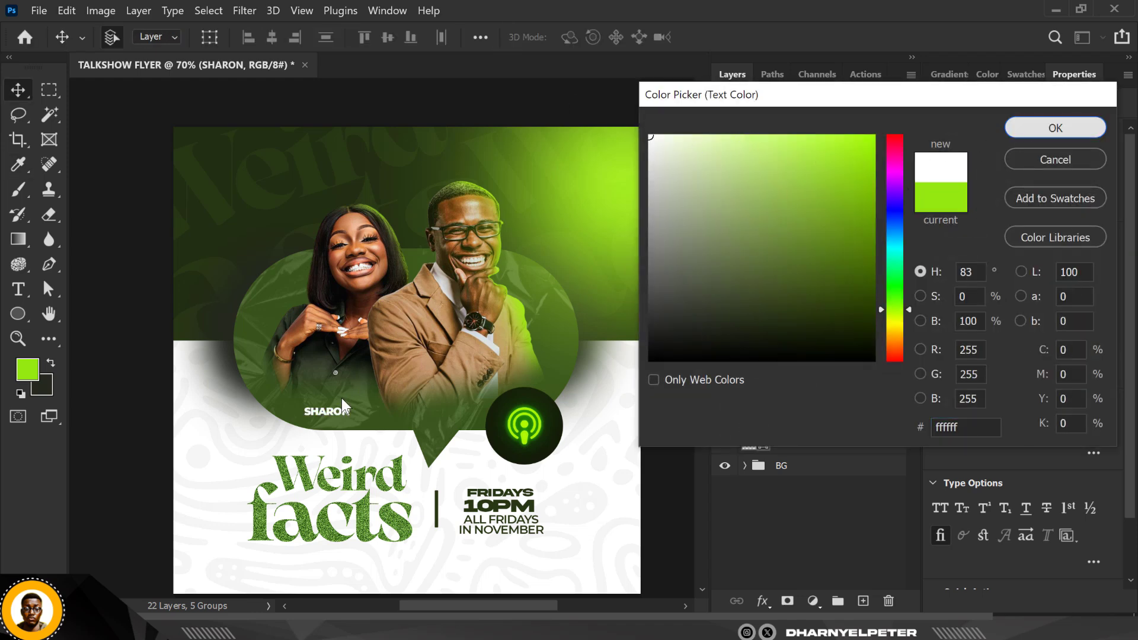
# - Duplicate the woman's name label and place the copy level with it beneath the man's photo, beside the podcast logo
pyautogui.hotkey('ctrl', 'j')
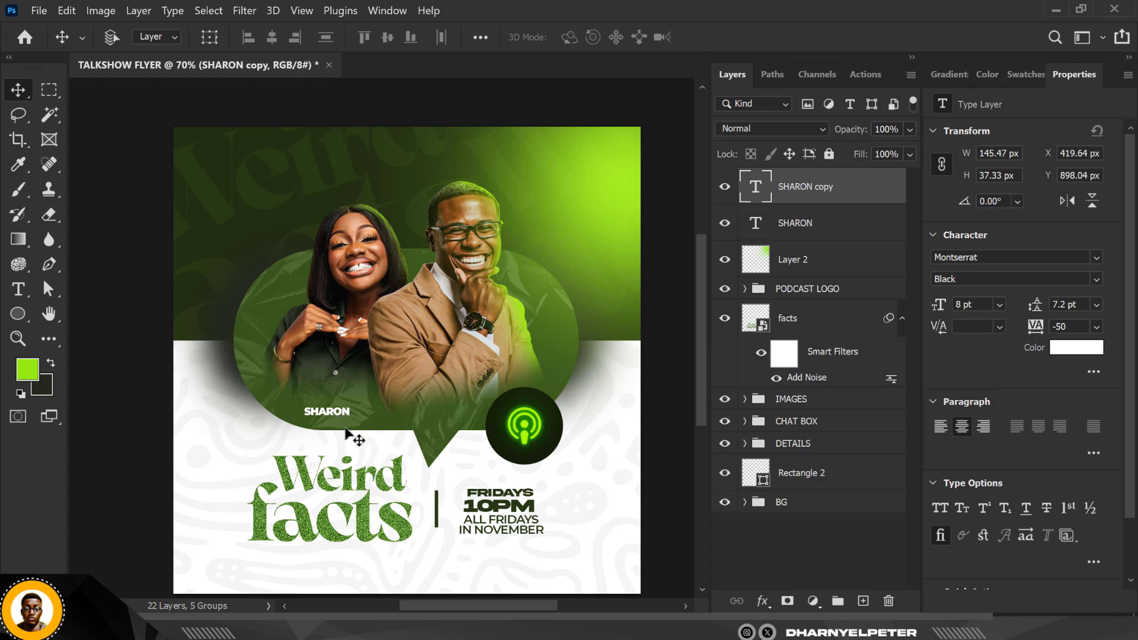
pyautogui.hotkey('ctrl', 't')
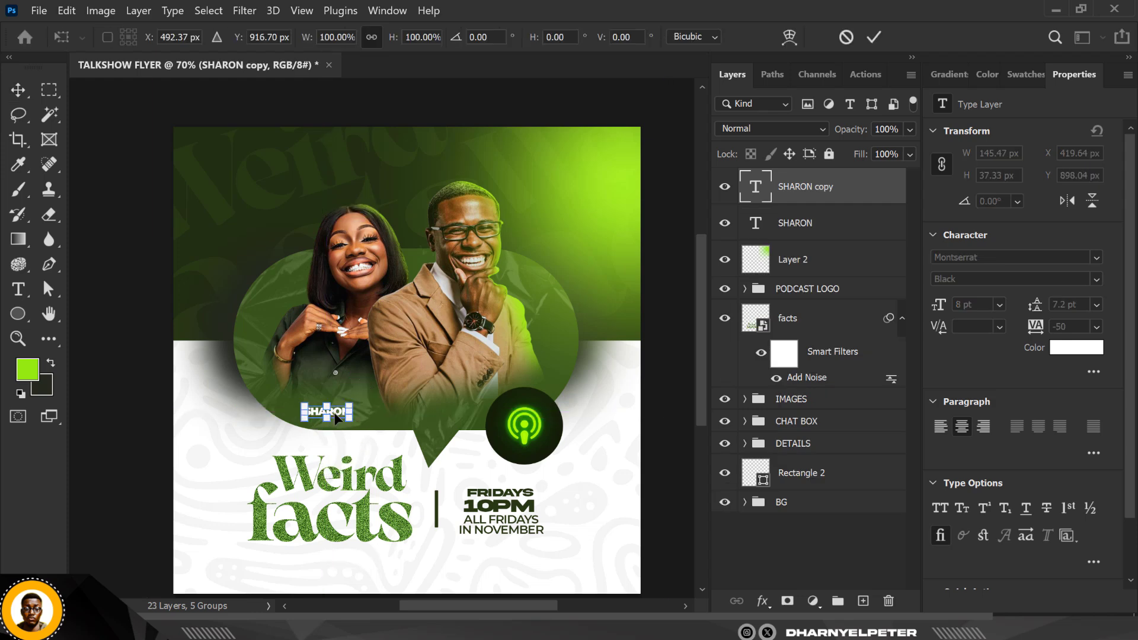
pyautogui.moveTo(341, 420); pyautogui.dragTo(463, 412)
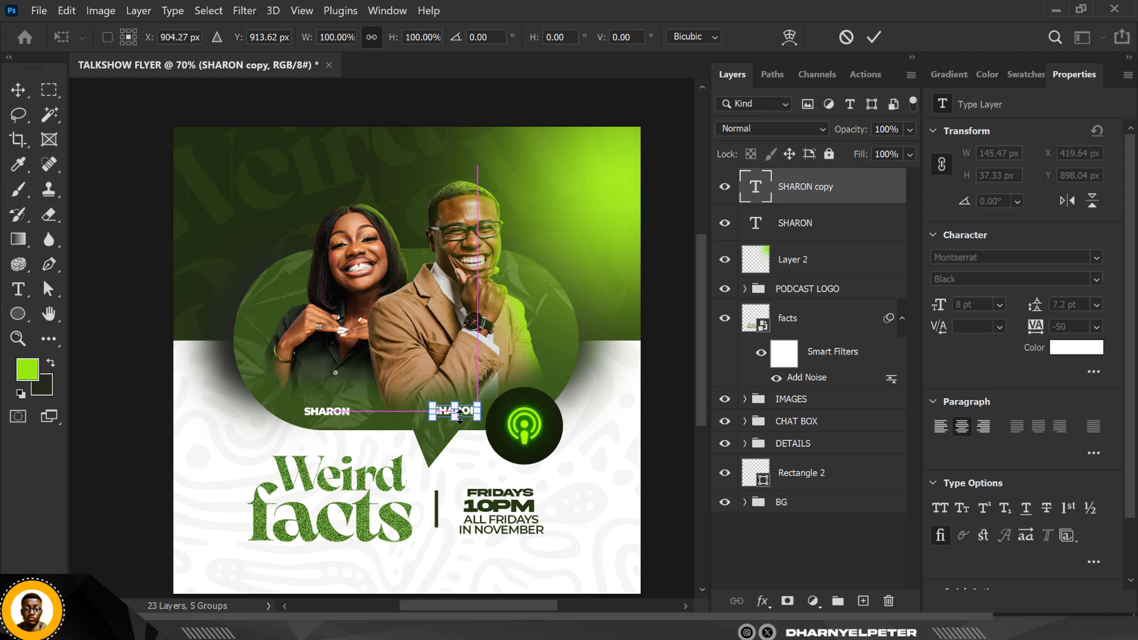
pyautogui.press('Return')
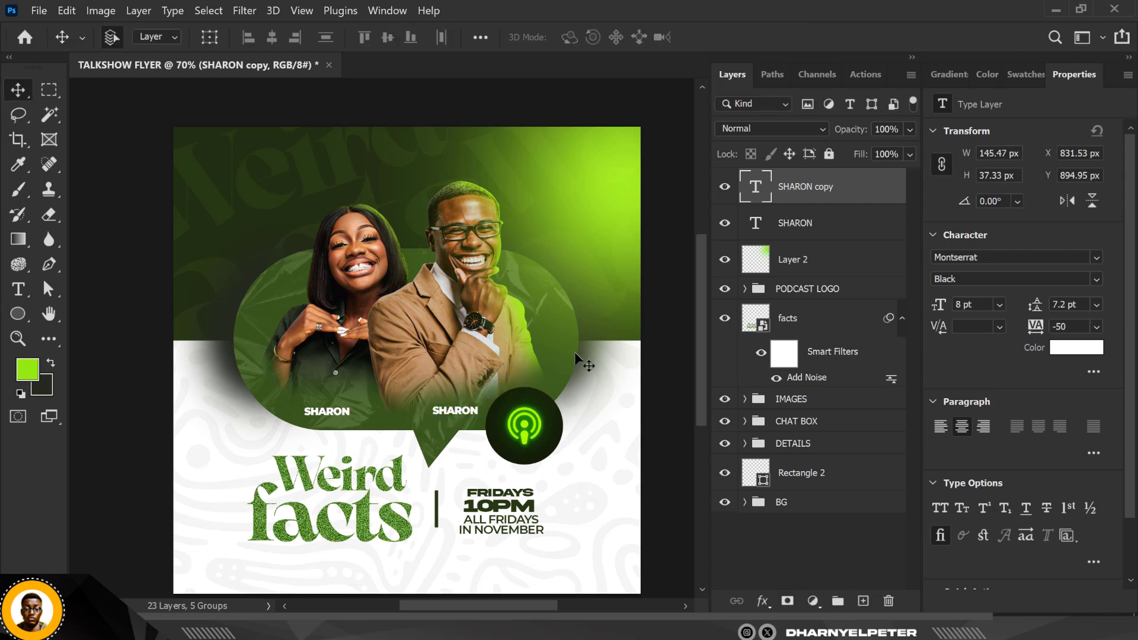
# - Replace the copied label's text with the man's first name in capitals
pyautogui.doubleClick(758, 187)
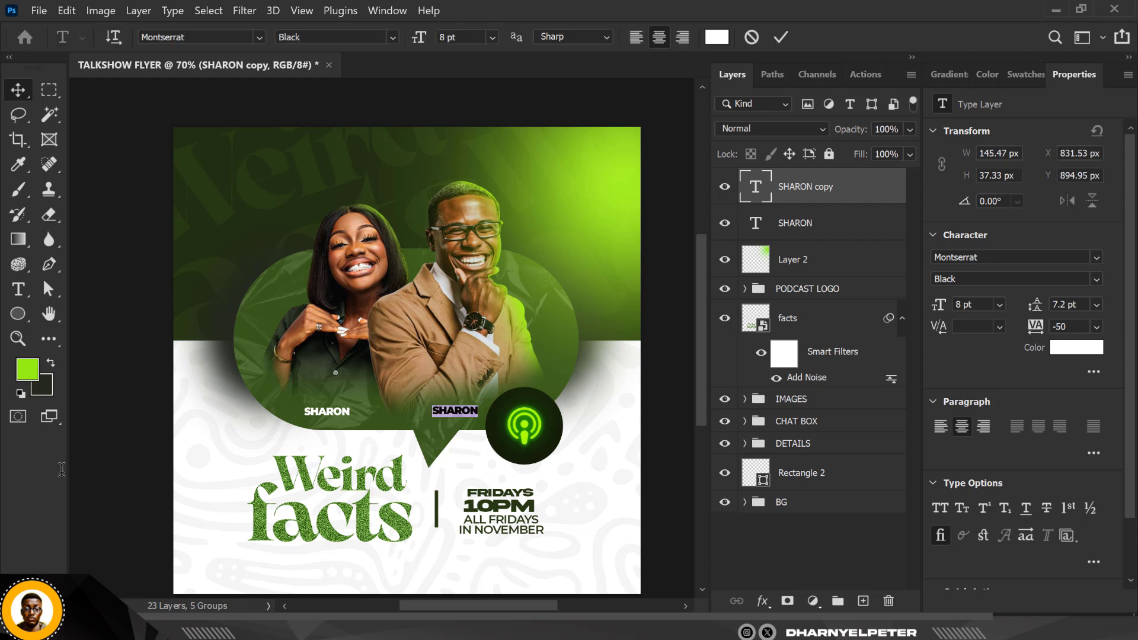
pyautogui.press('BackSpace')
pyautogui.write('COLE')
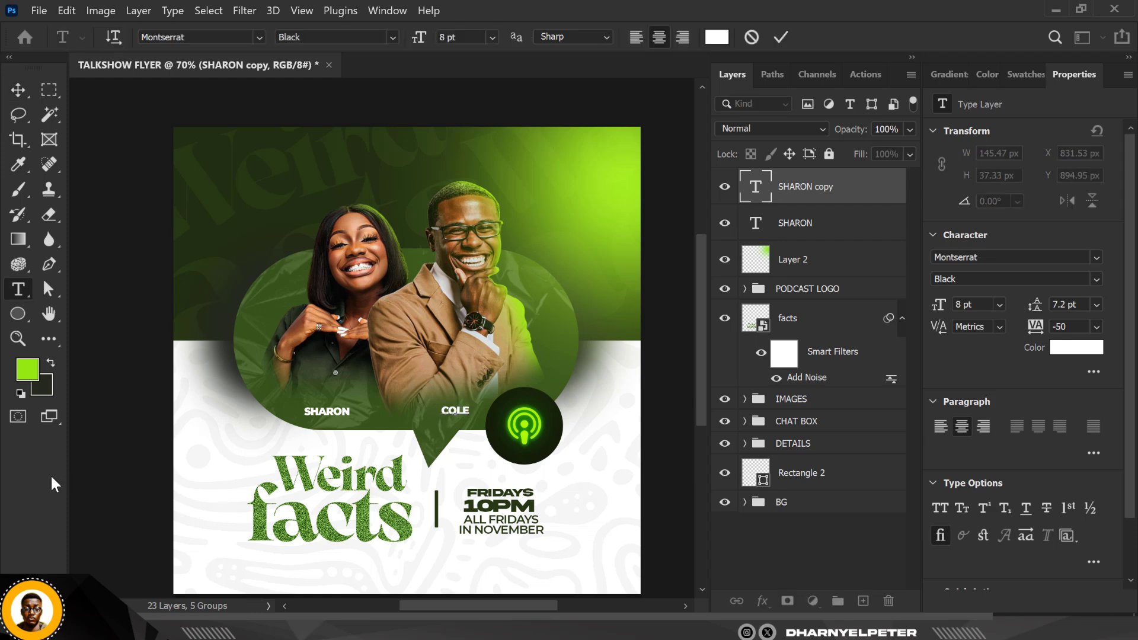
pyautogui.click(19, 90)
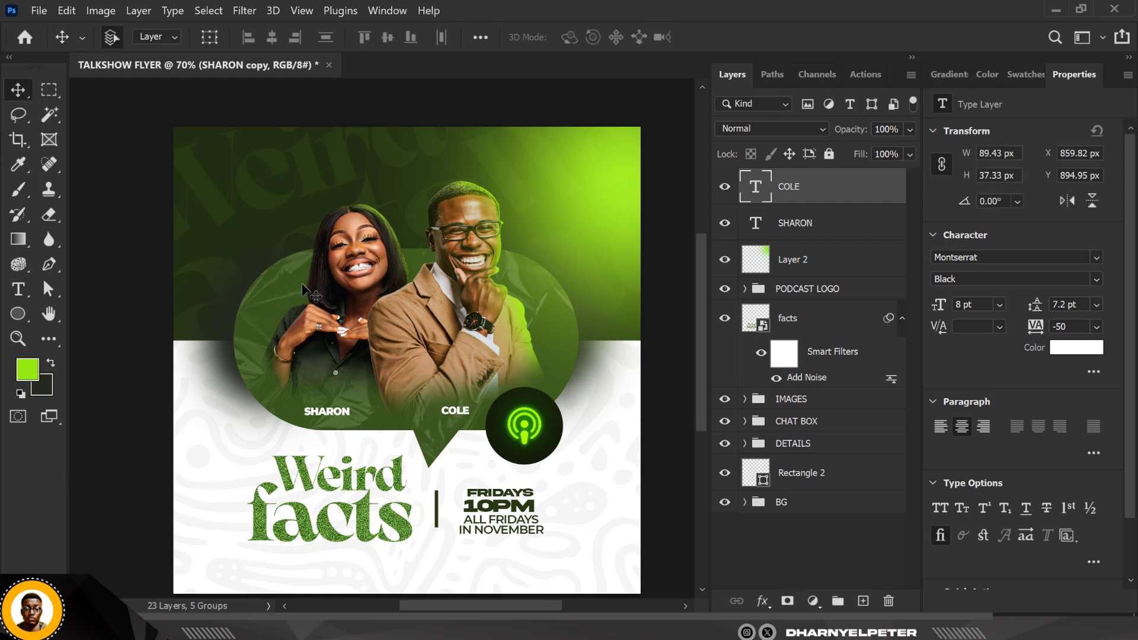
# - Examine the whole flyer with both host name labels, and select the green glow on Layer 2
pyautogui.scroll(-3, 303, 286)
pyautogui.scroll(2, 306, 290)
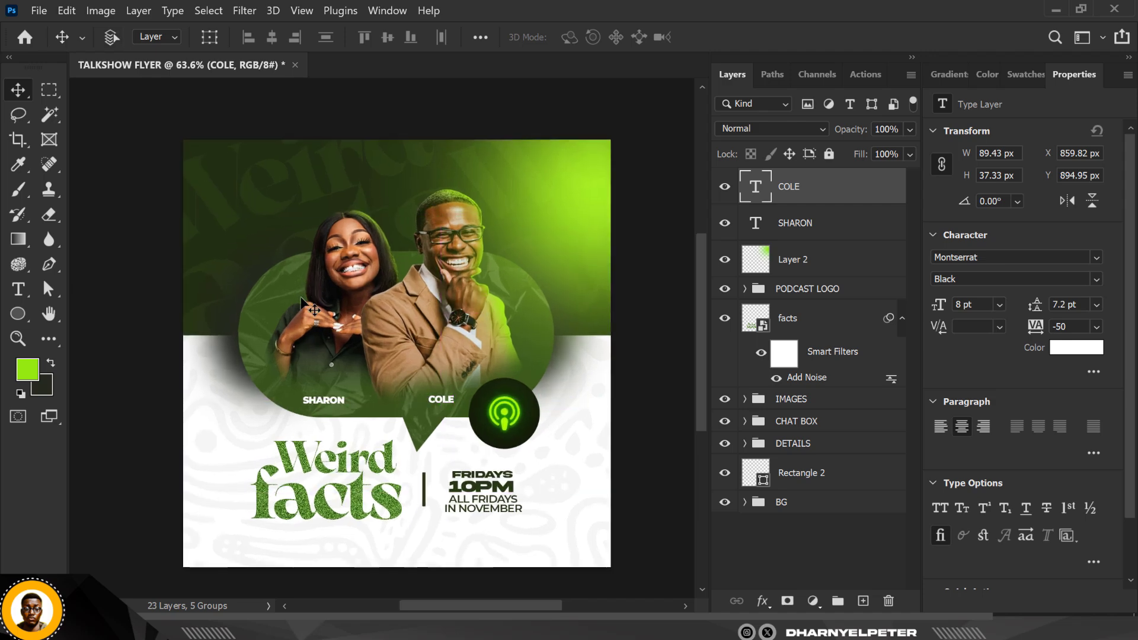
pyautogui.hotkey('ctrl', '0')
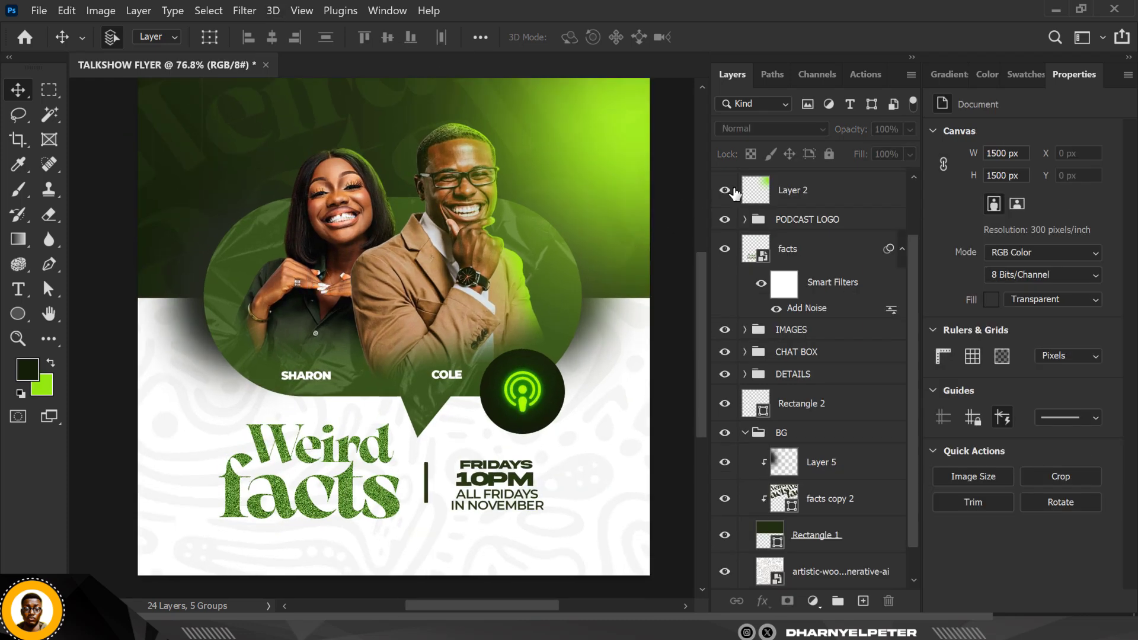
pyautogui.click(883, 193)
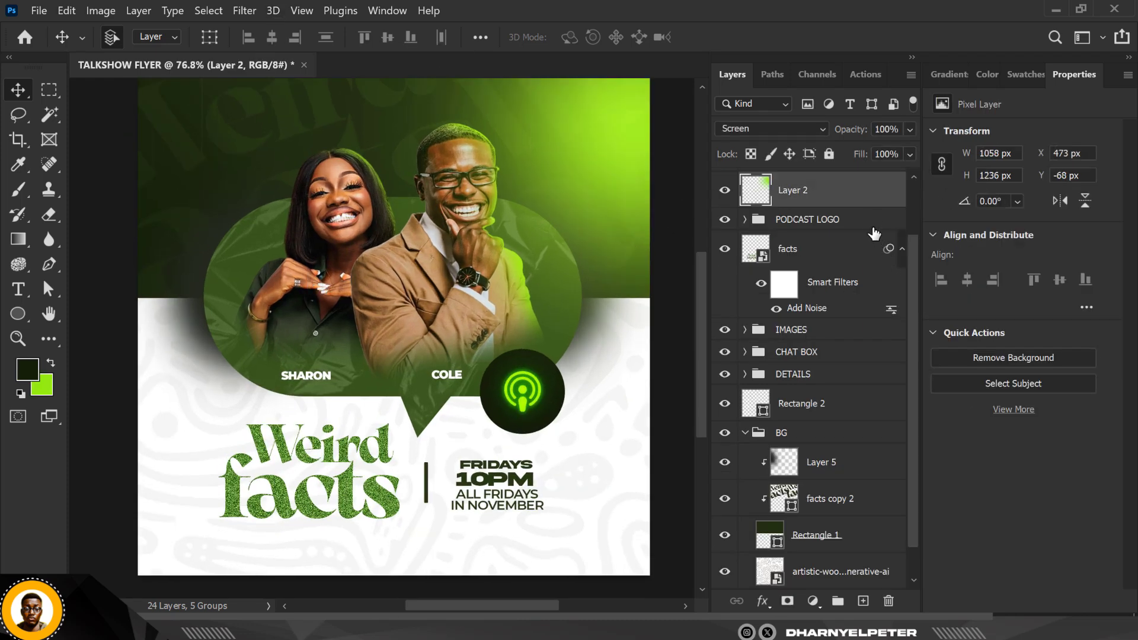
pyautogui.scroll(2, 875, 231)
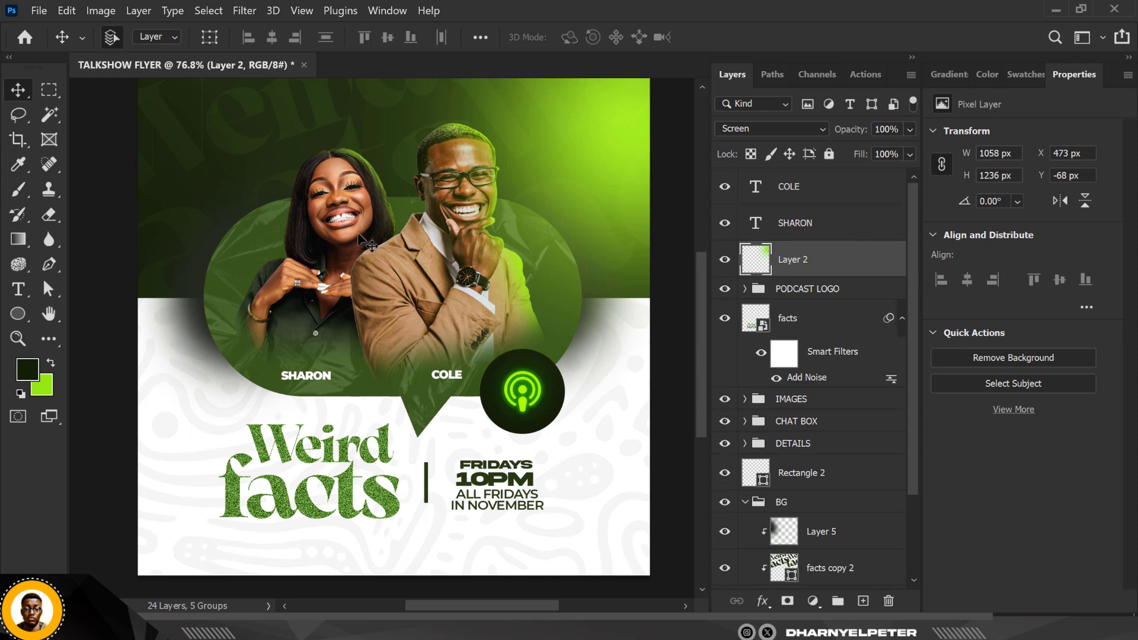
pyautogui.scroll(-1, 359, 234)
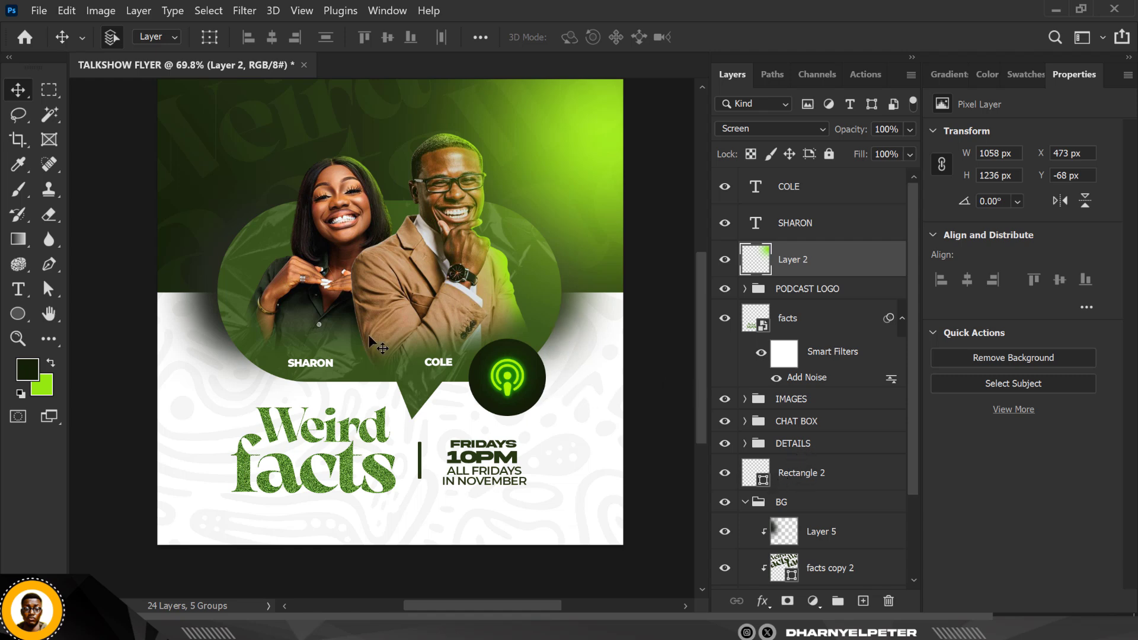
# - Try adding a new layer above the CHAT BOX group and clipping it to the whole group
pyautogui.click(725, 422)
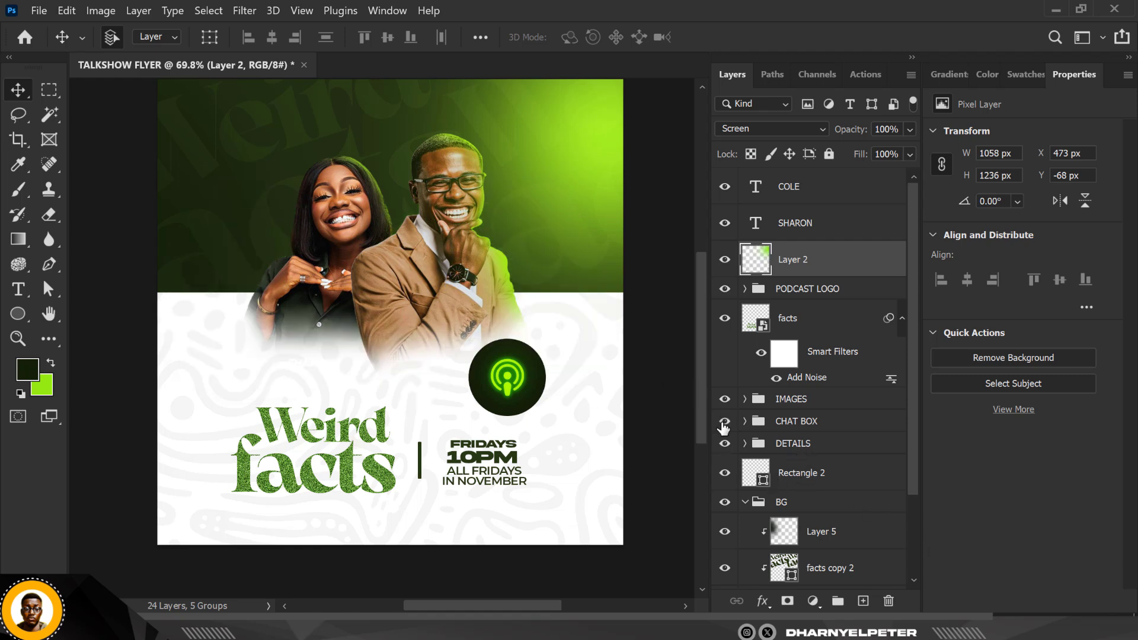
pyautogui.click(724, 422)
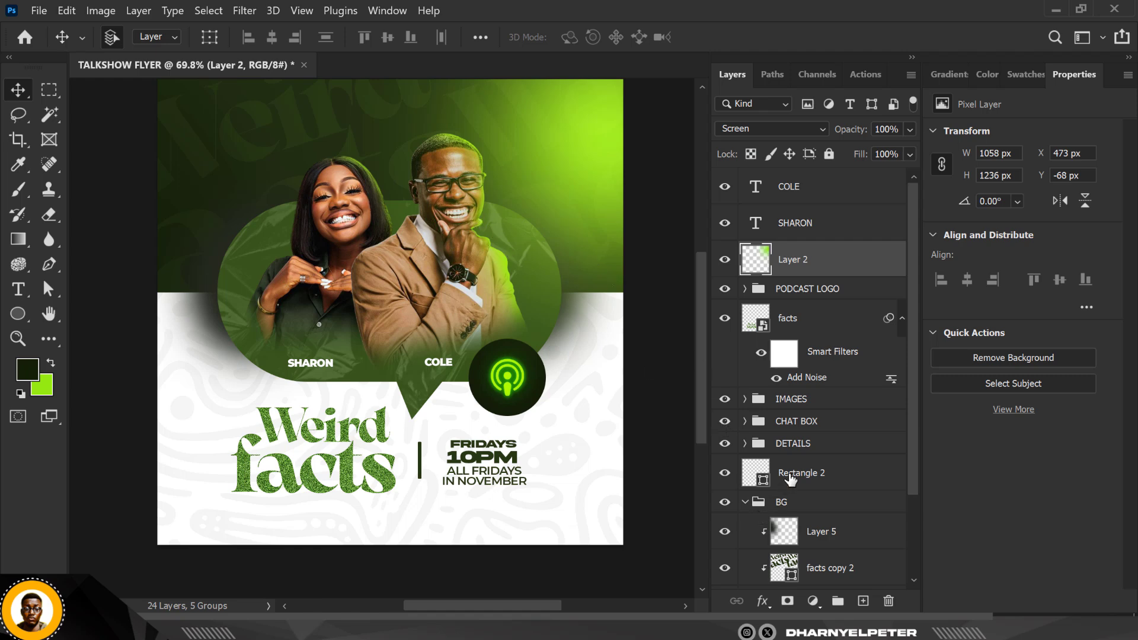
pyautogui.click(826, 422)
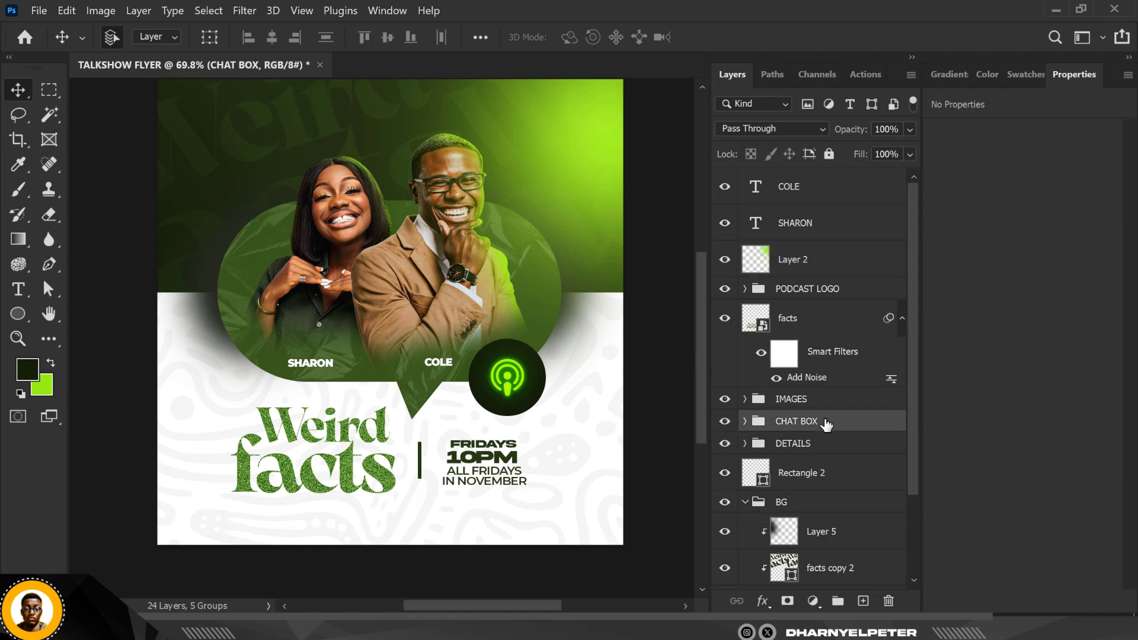
pyautogui.click(862, 602)
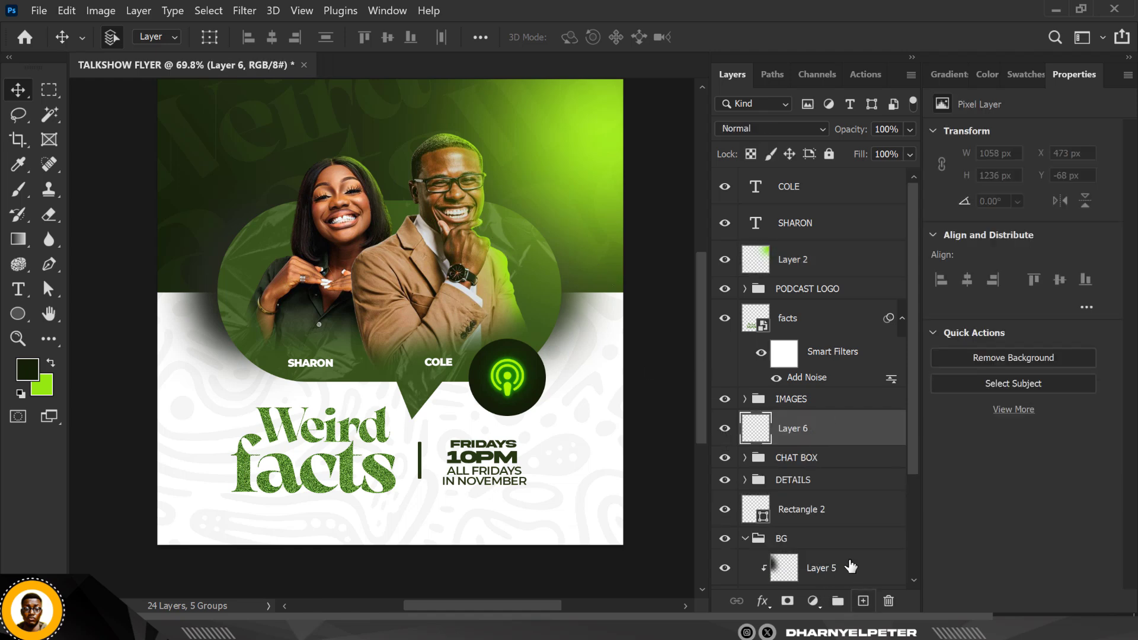
pyautogui.rightClick(838, 444)
pyautogui.click(932, 343)
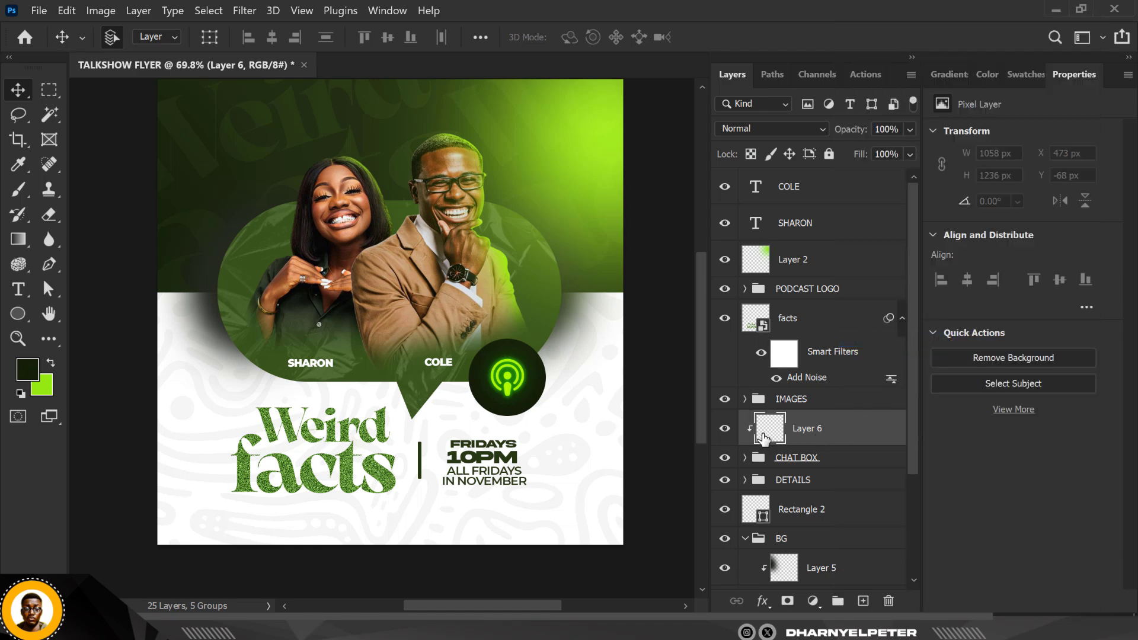
# - Make the bright green the foreground colour and set the Brush size to 250
pyautogui.click(52, 363)
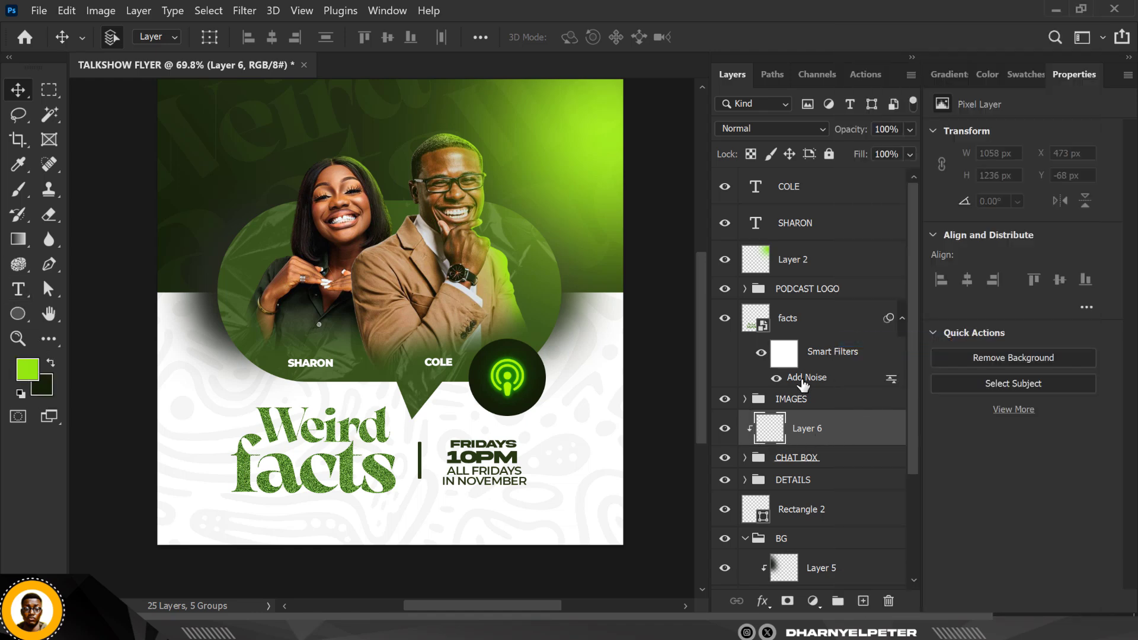
pyautogui.press('b')
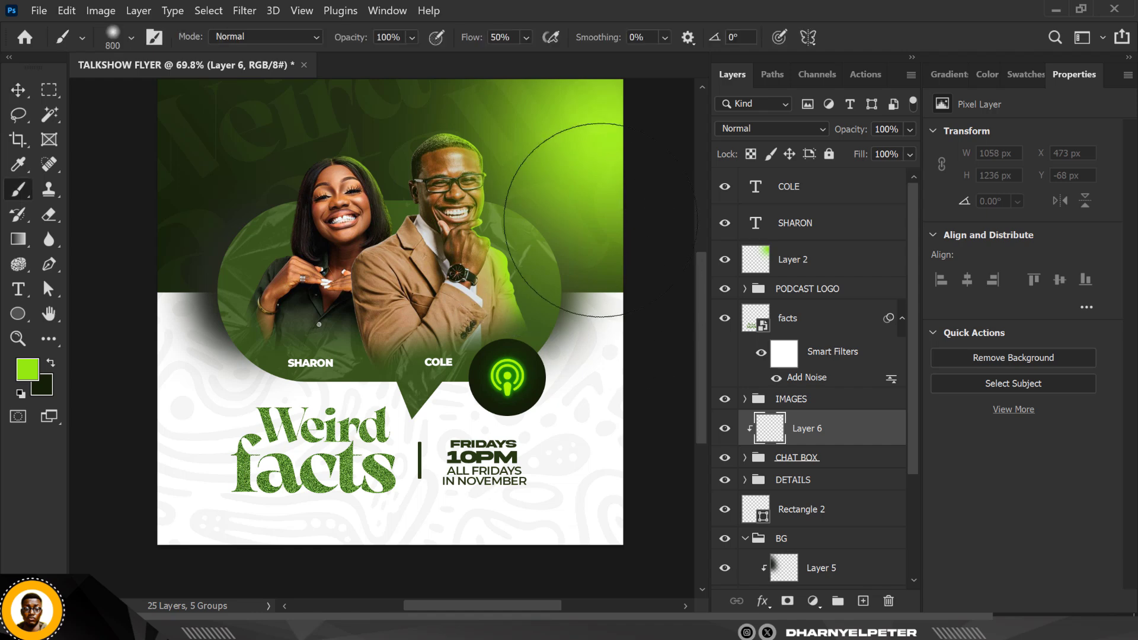
pyautogui.press('[')
pyautogui.press('[')
pyautogui.press('[')
# - Try a green stroke along the chat bubble's right edge, undo it and delete the layer clipped to the CHAT BOX group
pyautogui.moveTo(512, 194)
pyautogui.mouseDown()
pyautogui.moveTo(559, 241)
pyautogui.moveTo(566, 326)
pyautogui.mouseUp()
pyautogui.hotkey('ctrl', 'z')
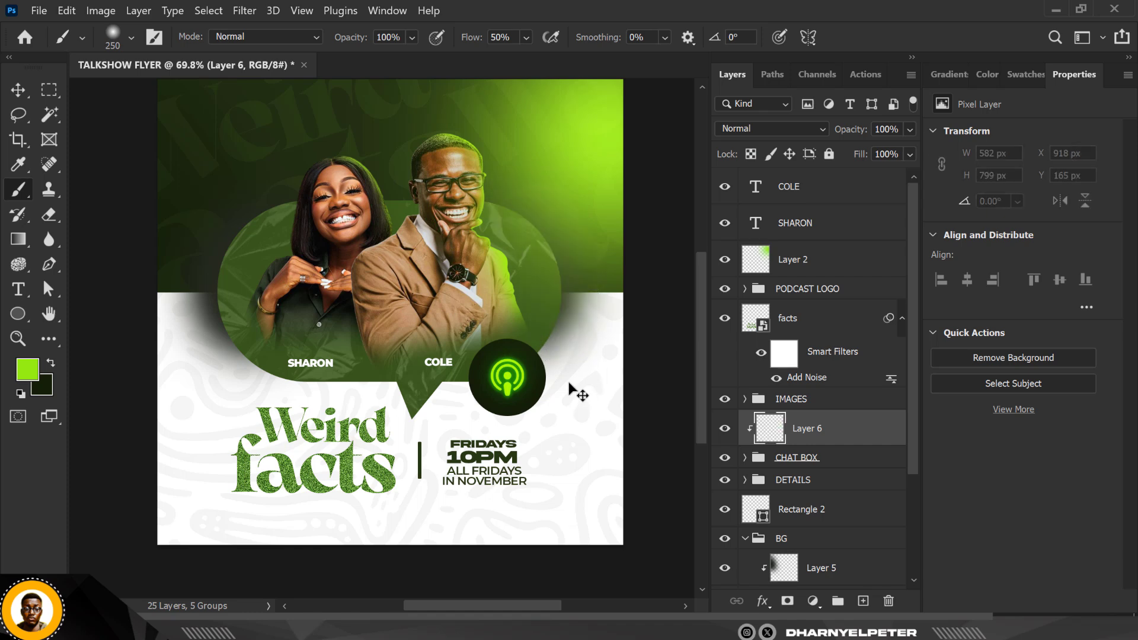
pyautogui.click(892, 603)
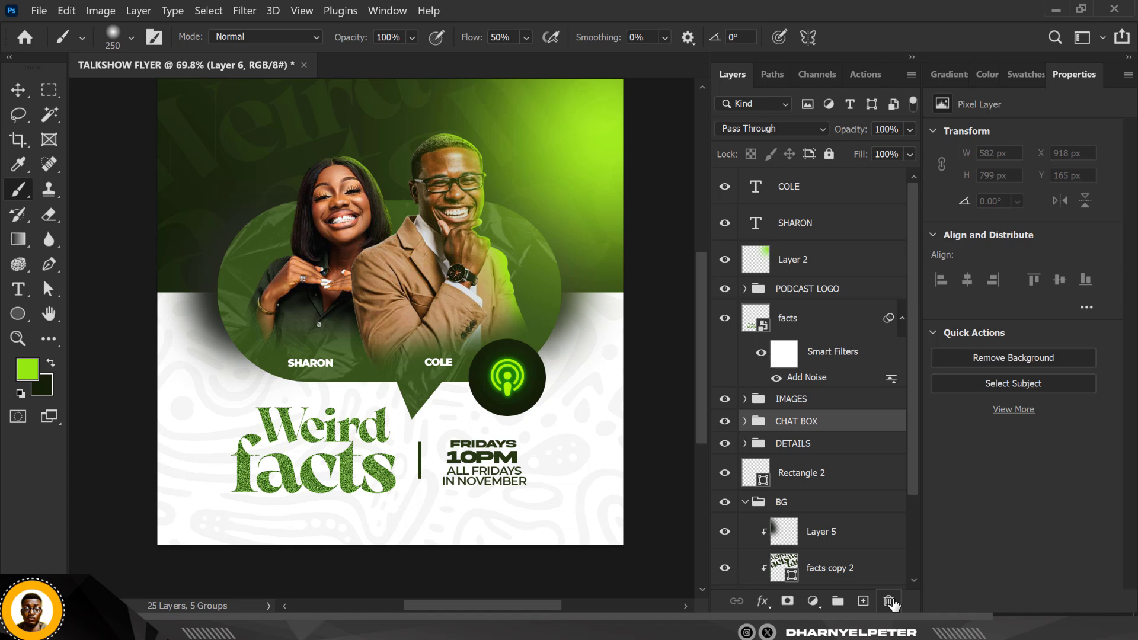
# - Inside the CHAT BOX group, add a new layer above the texture image and clip it to the bubble shape
pyautogui.click(745, 422)
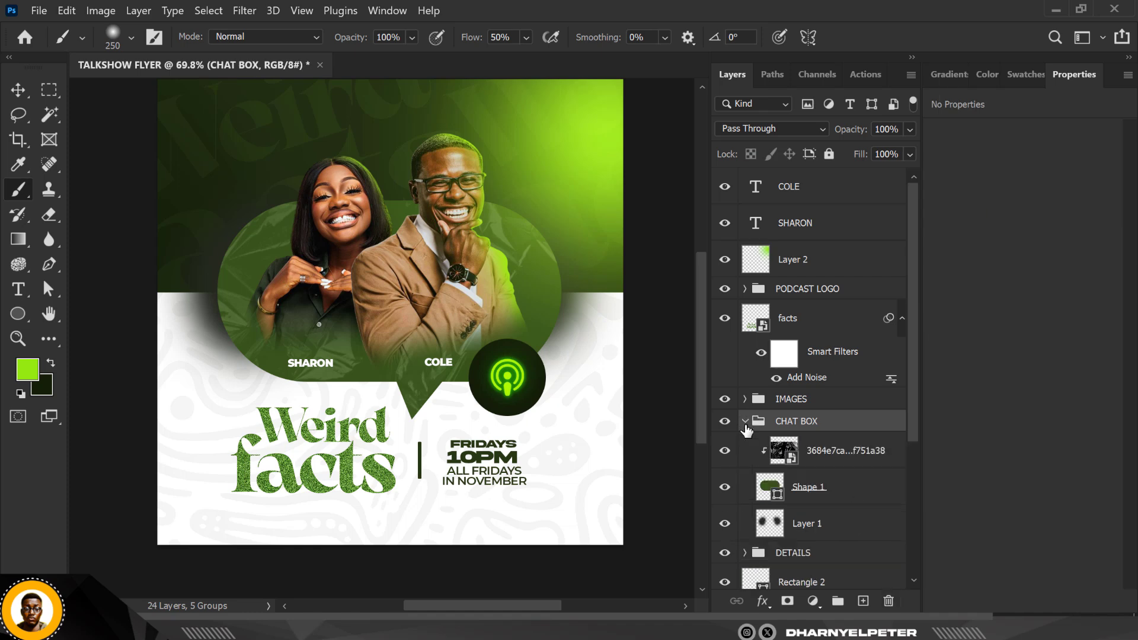
pyautogui.click(812, 491)
pyautogui.click(824, 462)
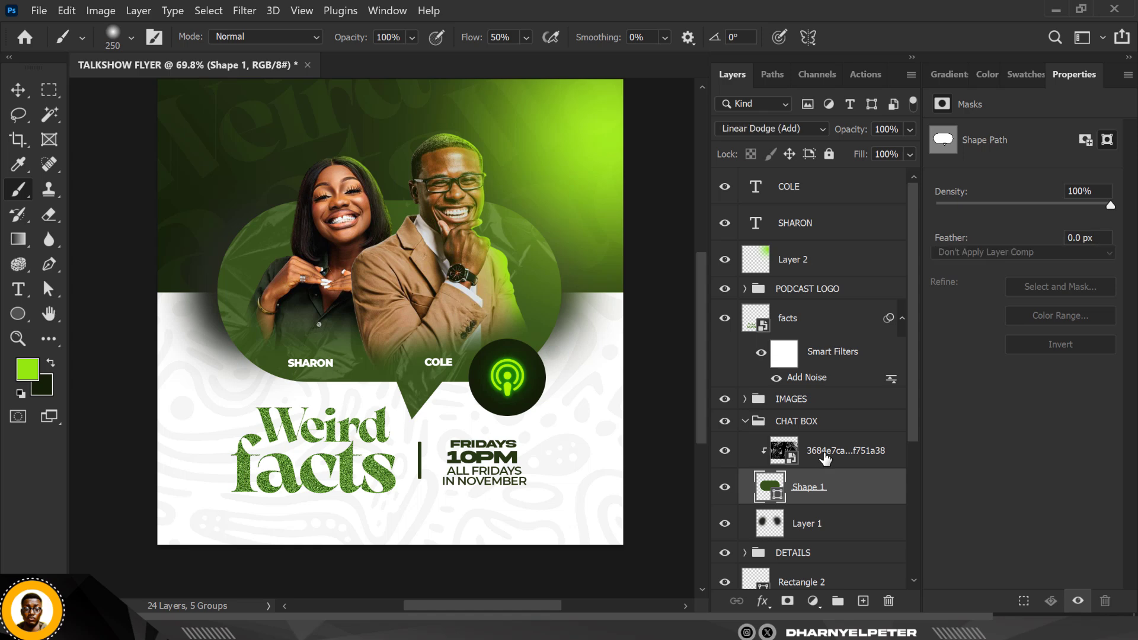
pyautogui.click(860, 602)
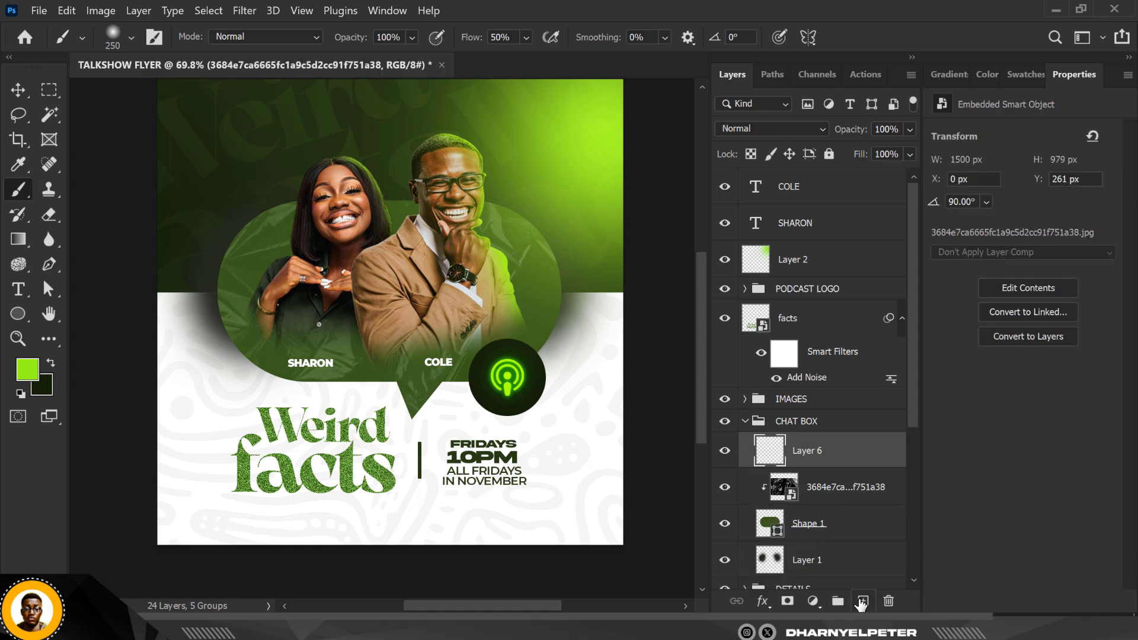
pyautogui.rightClick(844, 462)
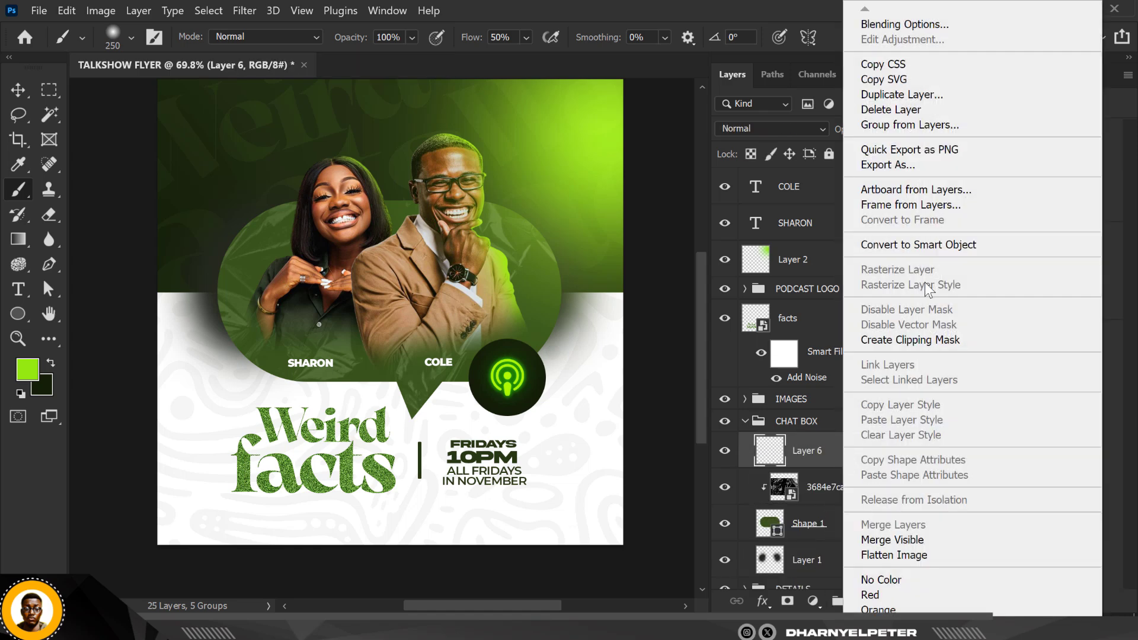
pyautogui.click(898, 262)
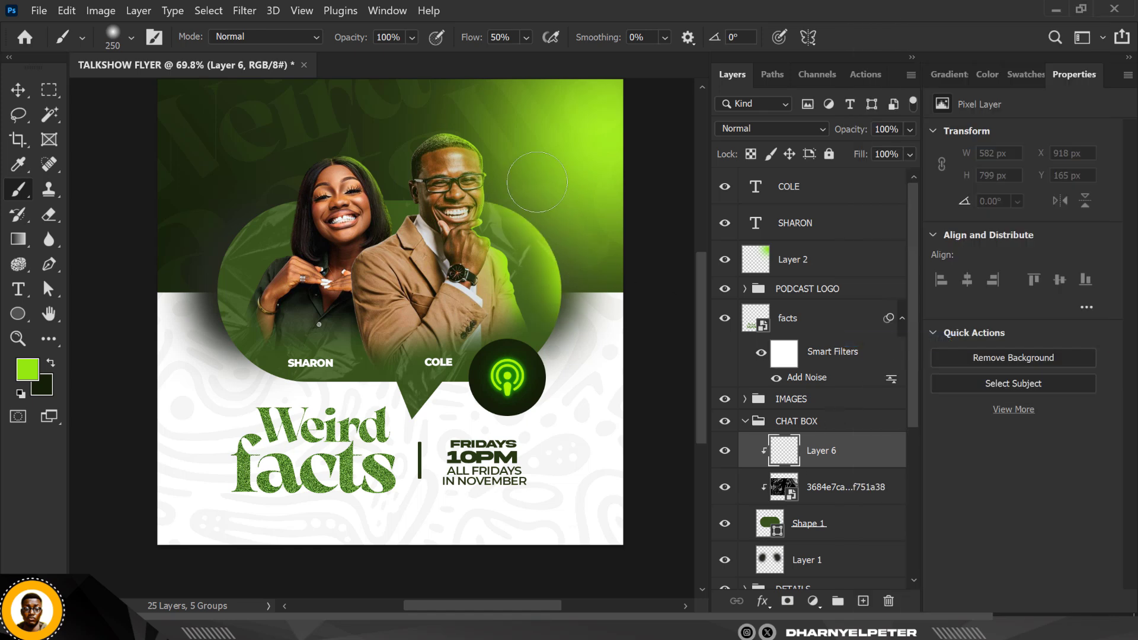
# - Paint a soft bright green glow along the chat bubble's right and upper edge, and collapse the CHAT BOX group
pyautogui.moveTo(537, 192)
pyautogui.mouseDown()
pyautogui.moveTo(588, 290)
pyautogui.moveTo(557, 360)
pyautogui.mouseUp()
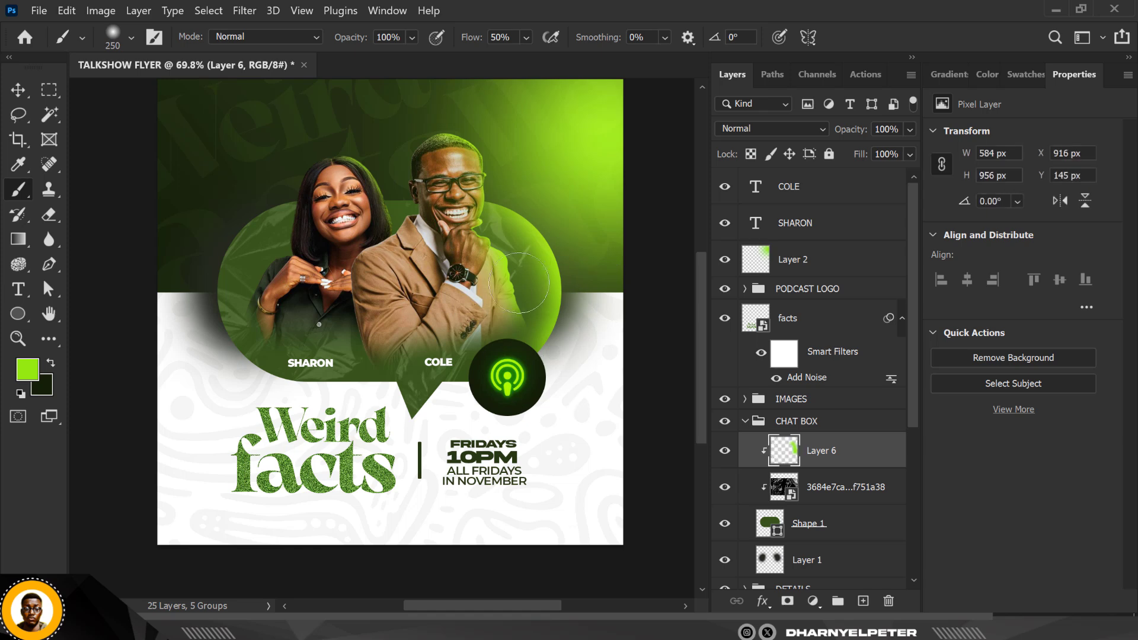
pyautogui.click(467, 185)
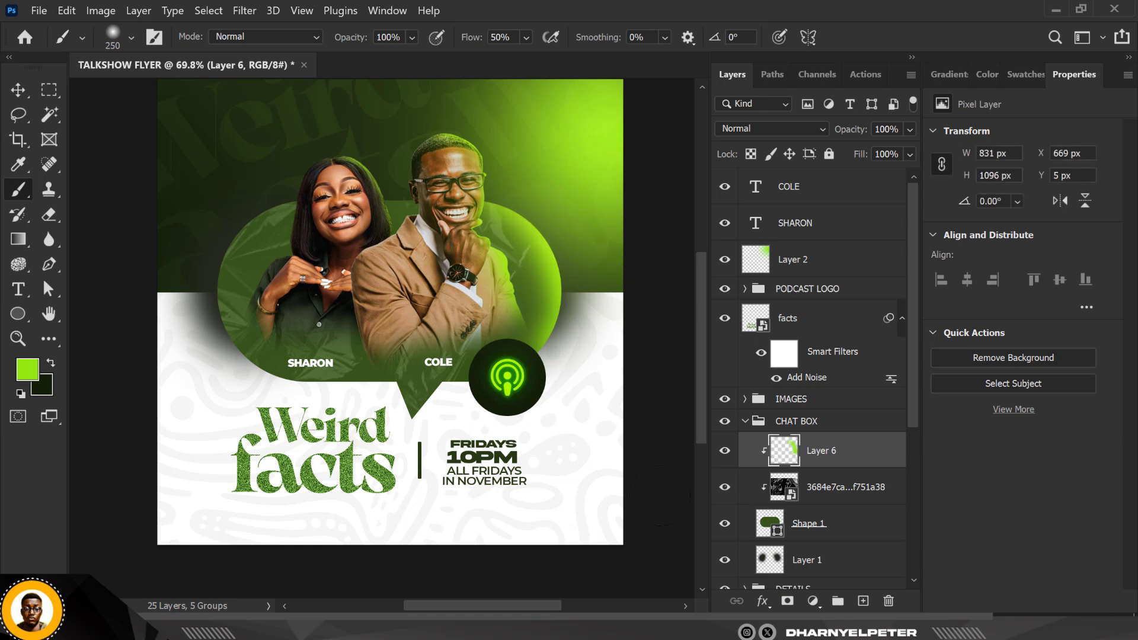
pyautogui.scroll(-2, 528, 332)
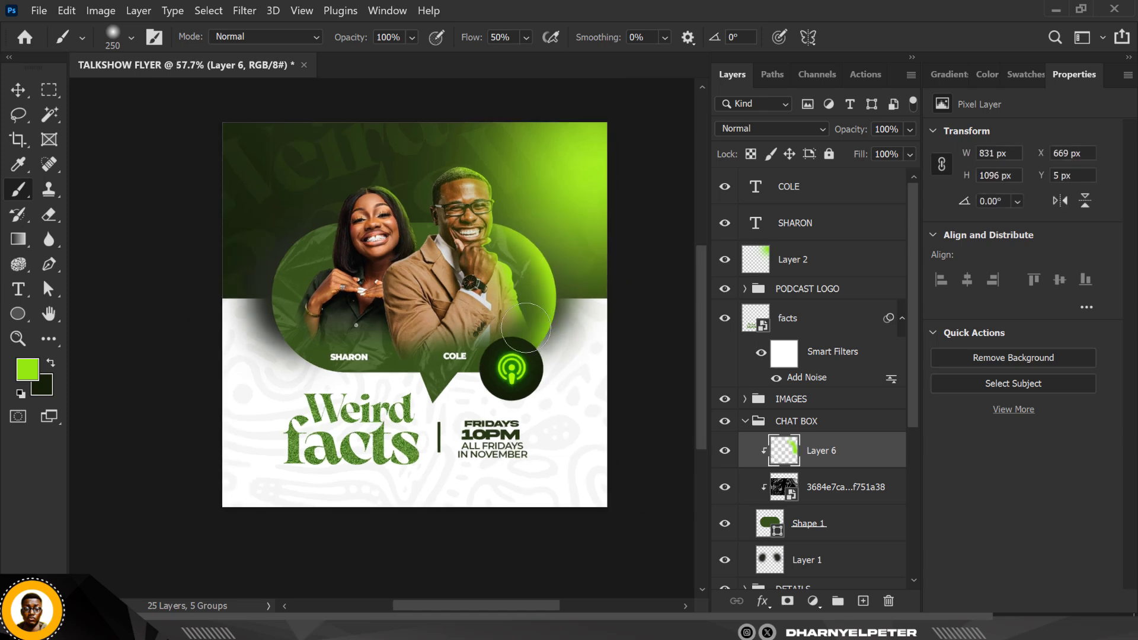
pyautogui.scroll(2, 620, 356)
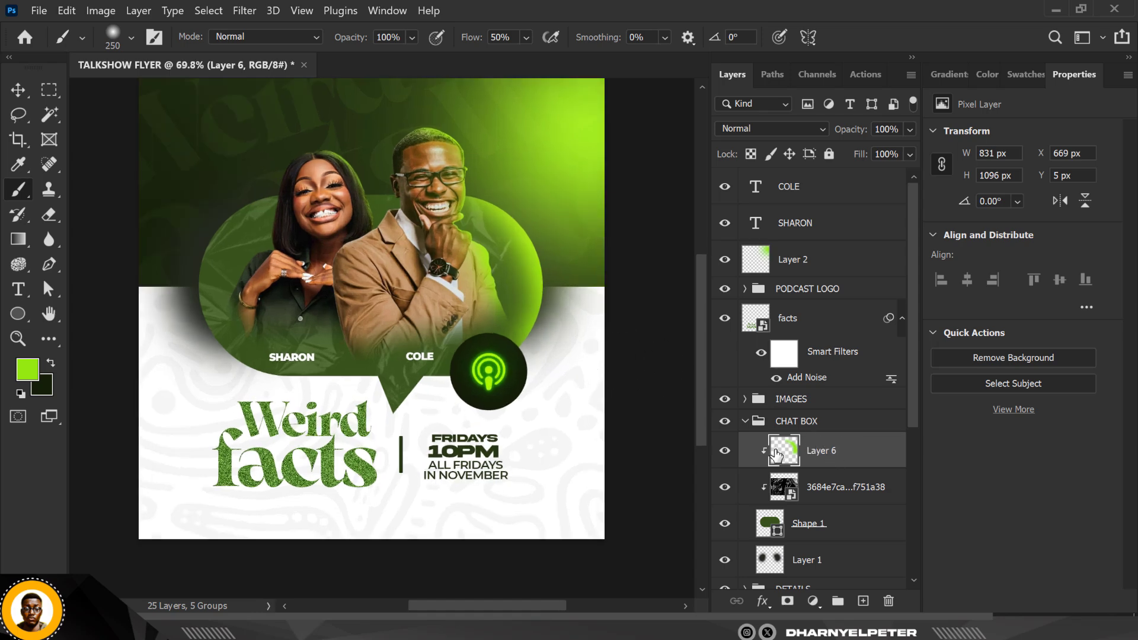
pyautogui.click(746, 421)
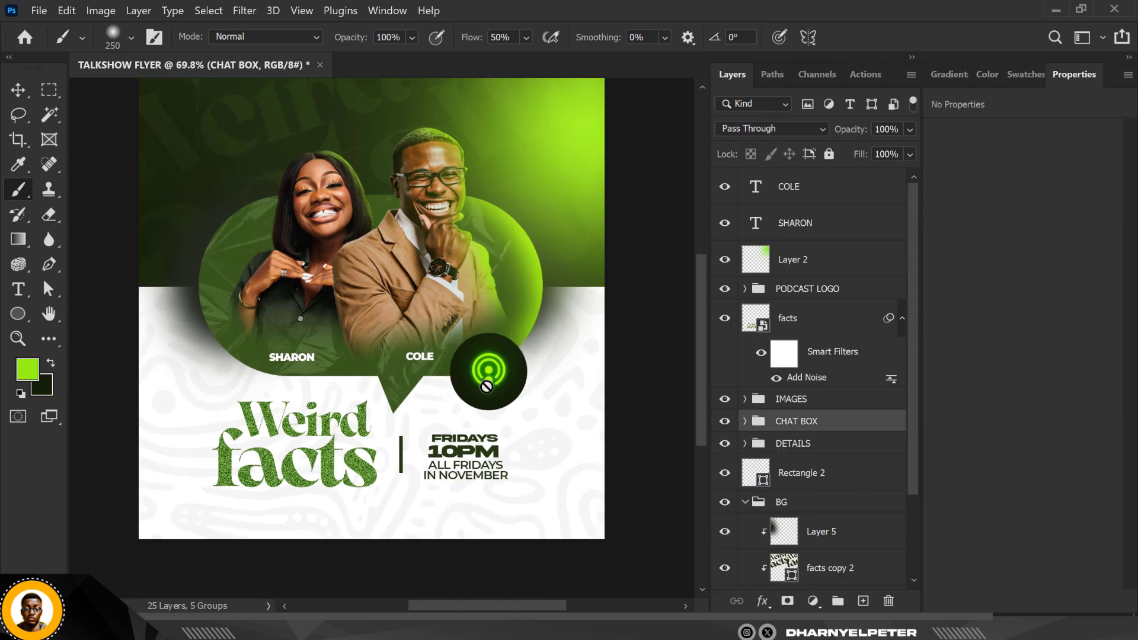
# - Inside the PODCAST LOGO group, add a new layer directly above Ellipse 1 and clip it to the circle
pyautogui.click(745, 290)
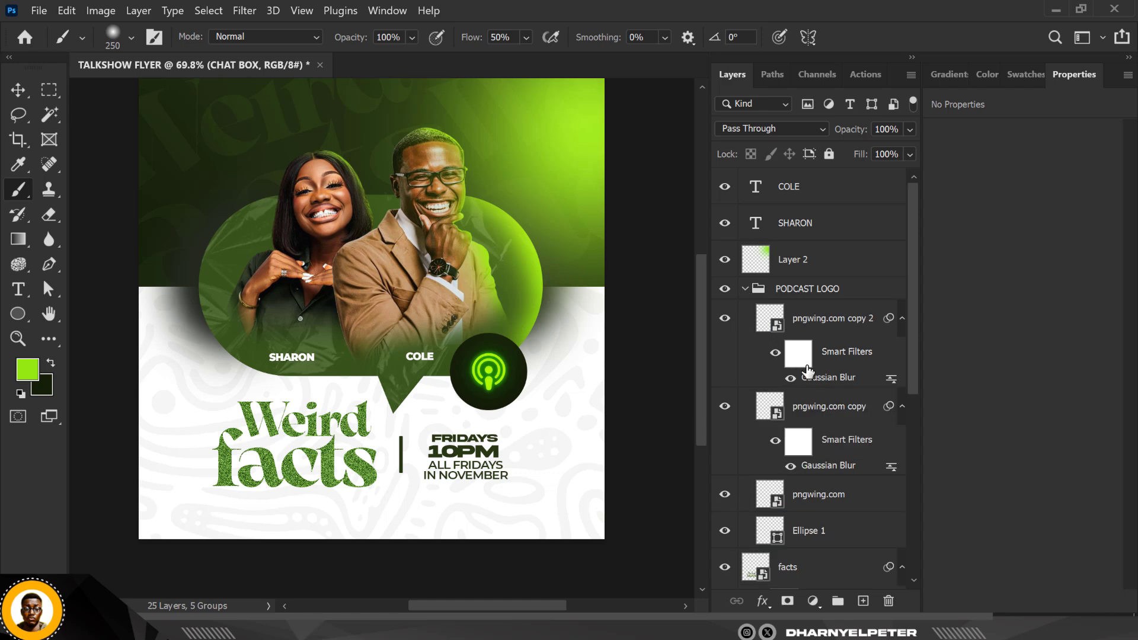
pyautogui.scroll(-1, 821, 442)
pyautogui.click(812, 491)
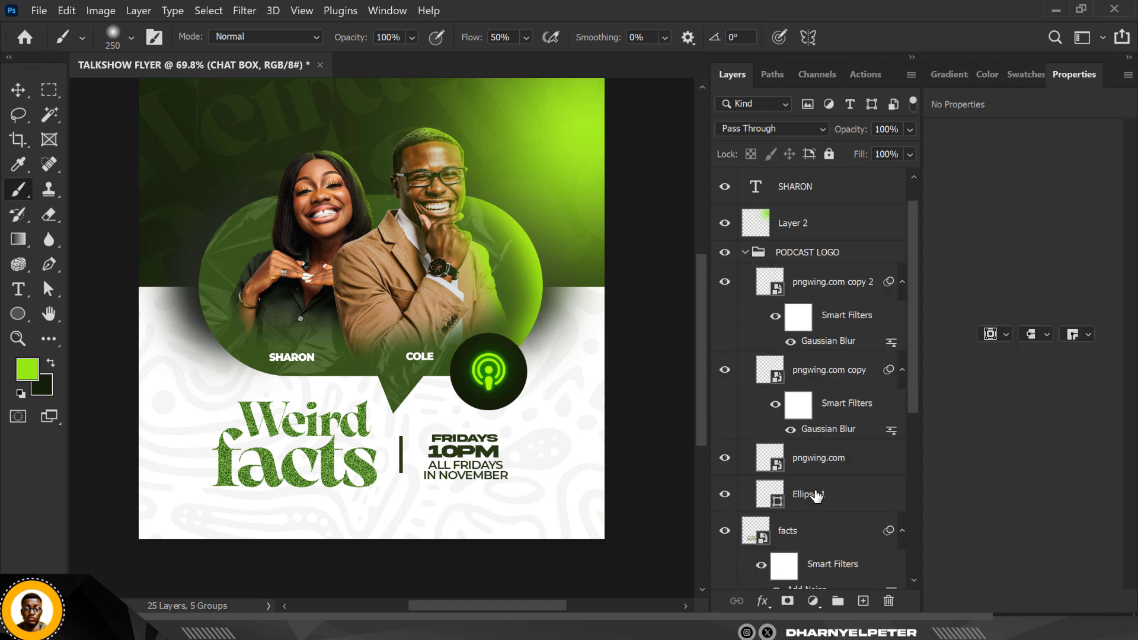
pyautogui.click(863, 601)
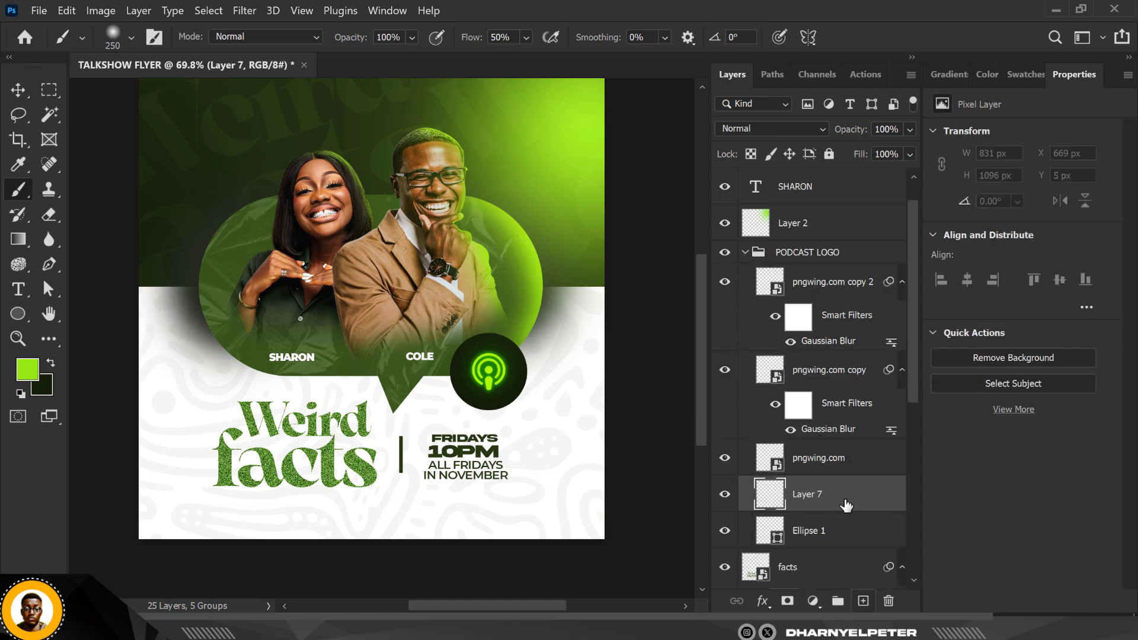
pyautogui.rightClick(844, 501)
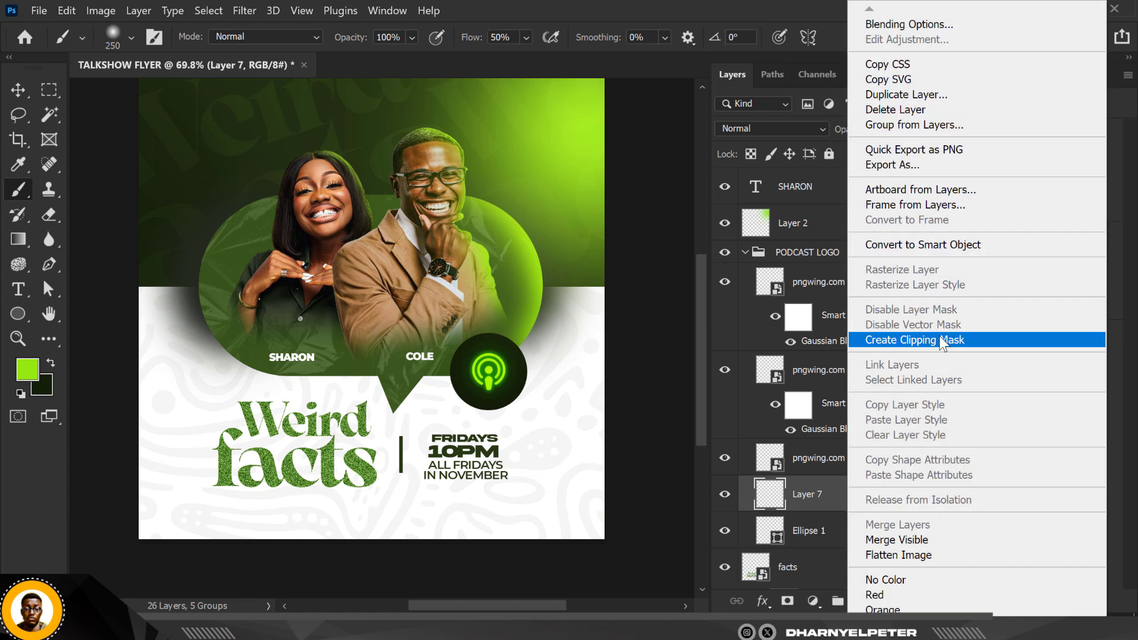
pyautogui.click(951, 336)
# - Paint a soft green rim glow on the upper-right edge of the podcast logo's dark circle
pyautogui.moveTo(542, 332)
pyautogui.mouseDown()
pyautogui.moveTo(566, 372)
pyautogui.moveTo(564, 316)
pyautogui.moveTo(554, 340)
pyautogui.moveTo(541, 291)
pyautogui.mouseUp()
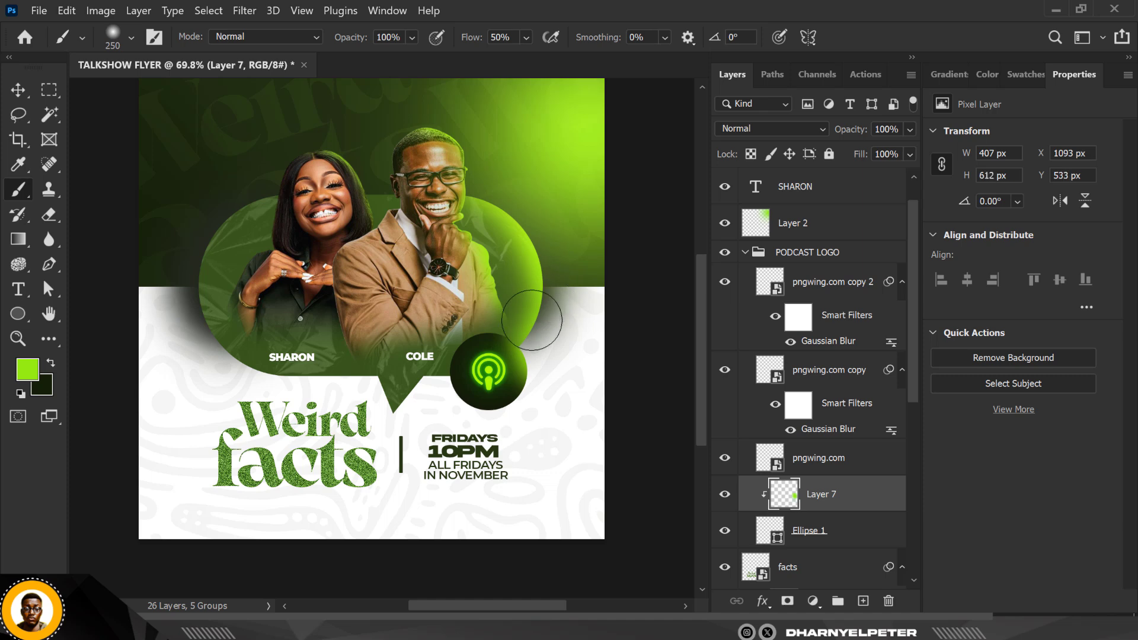
pyautogui.click(528, 326)
pyautogui.click(510, 291)
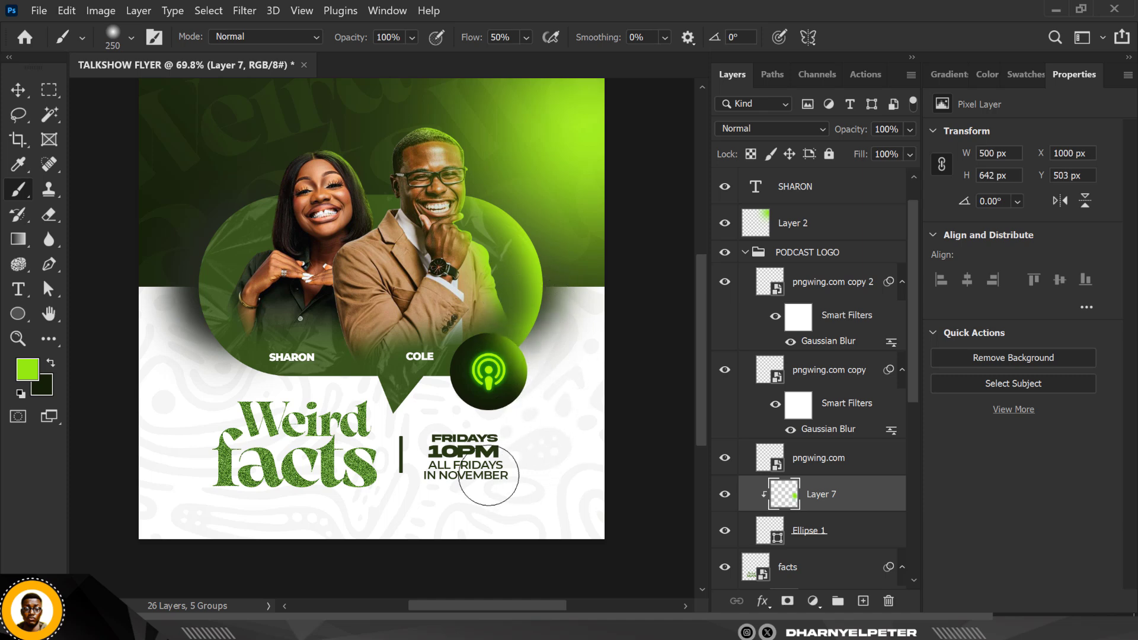
pyautogui.scroll(-3, 554, 353)
pyautogui.scroll(2, 567, 296)
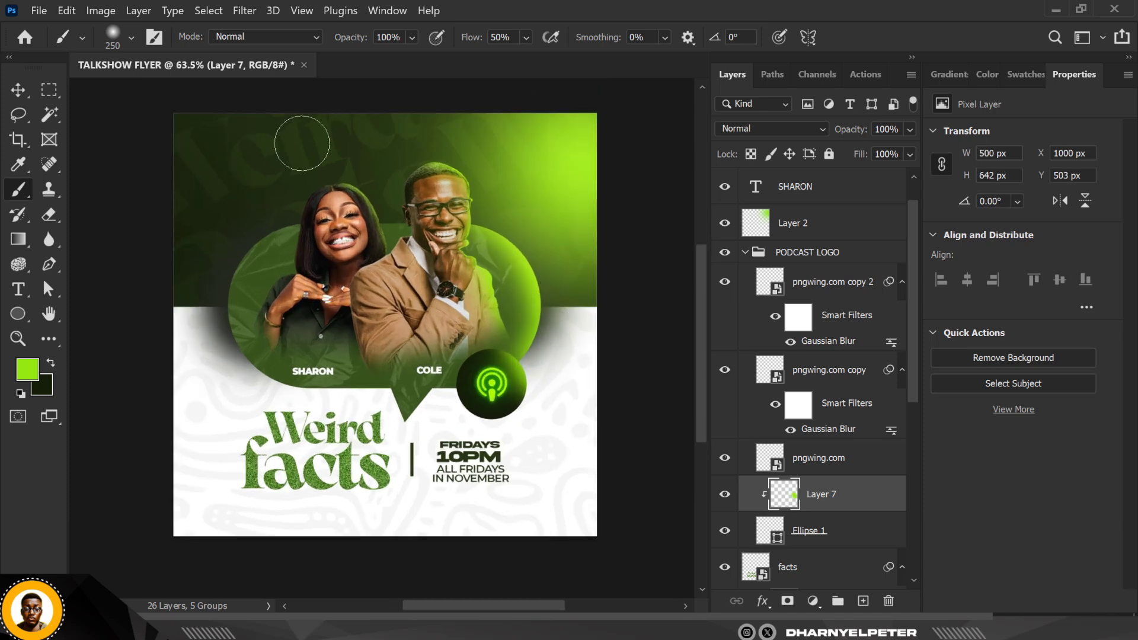
# - Set the blend mode of the podcast circle's glow layer to Linear Dodge (Add) and deselect the layer
pyautogui.click(21, 89)
pyautogui.scroll(-2, 249, 193)
pyautogui.scroll(2, 311, 187)
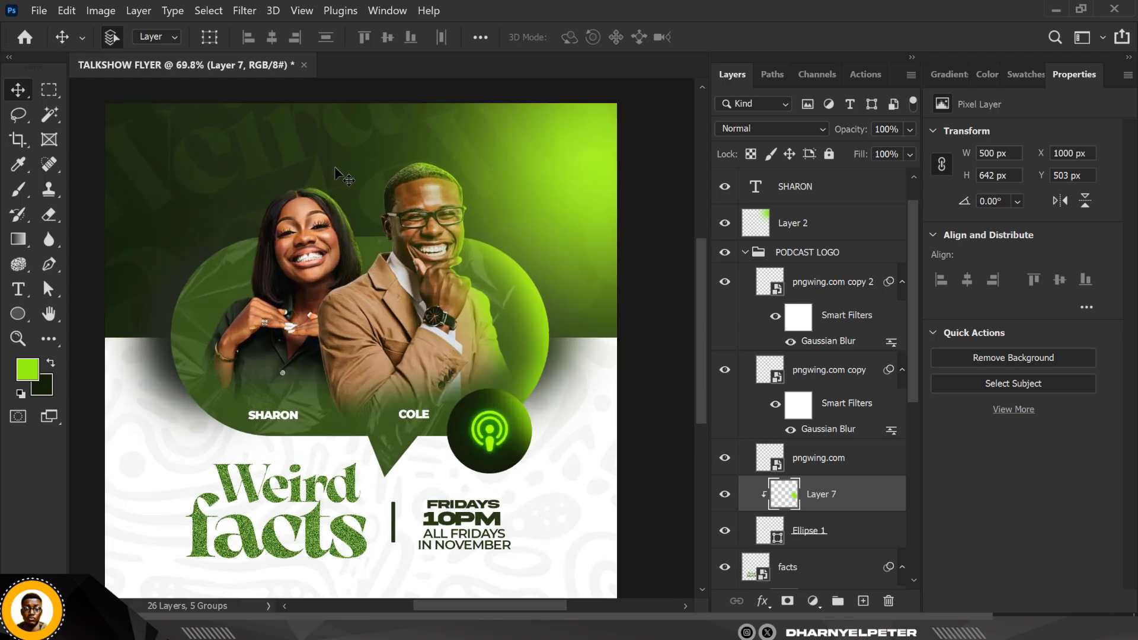
pyautogui.click(775, 130)
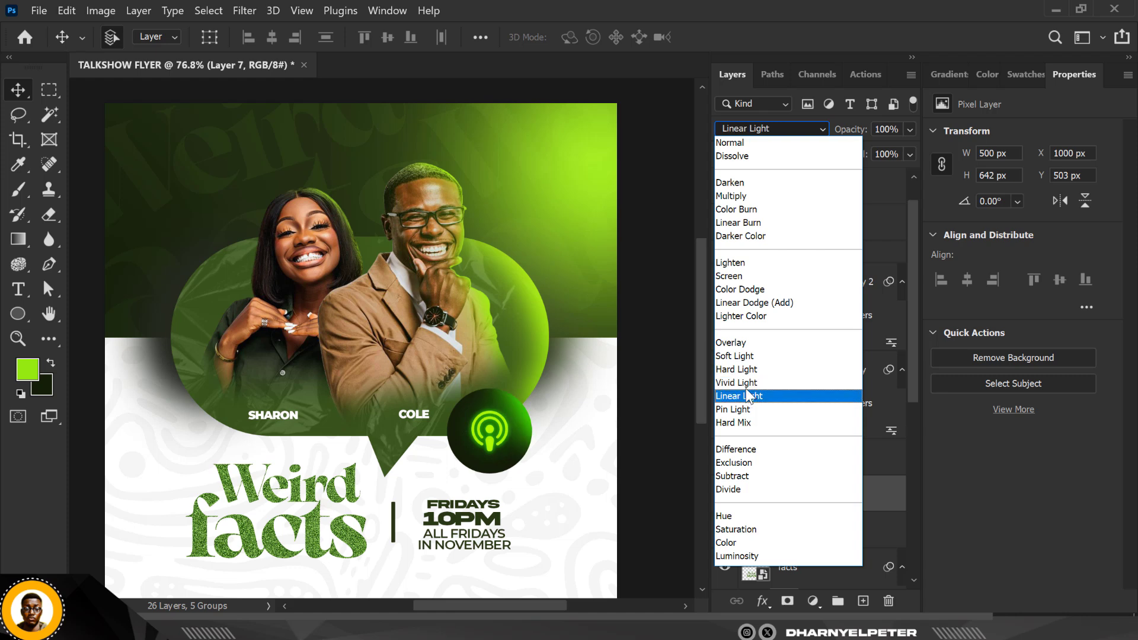
pyautogui.click(747, 304)
pyautogui.click(636, 235)
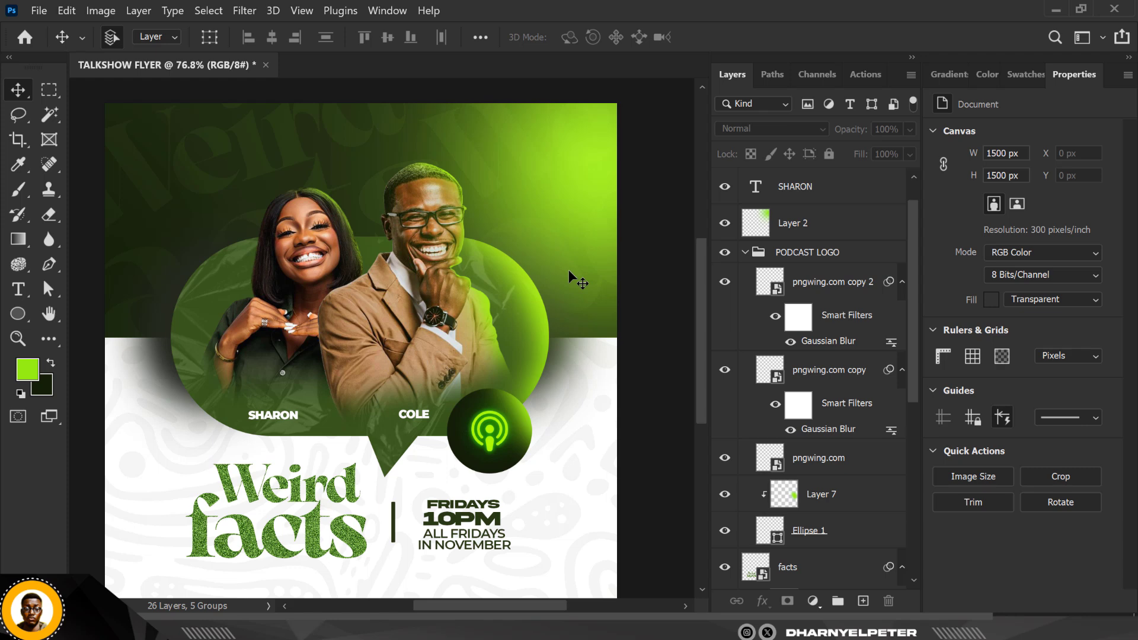
# - Collapse the PODCAST LOGO and BG groups and expand the DETAILS group
pyautogui.scroll(-4, 231, 332)
pyautogui.scroll(2, 272, 341)
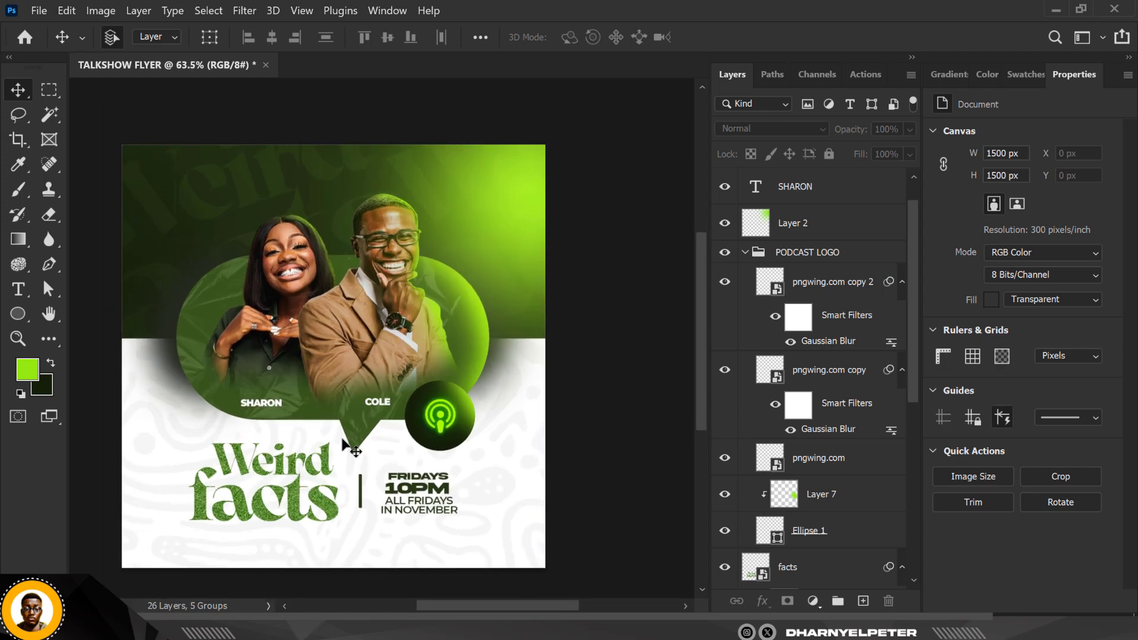
pyautogui.scroll(2, 342, 441)
pyautogui.scroll(-2, 407, 353)
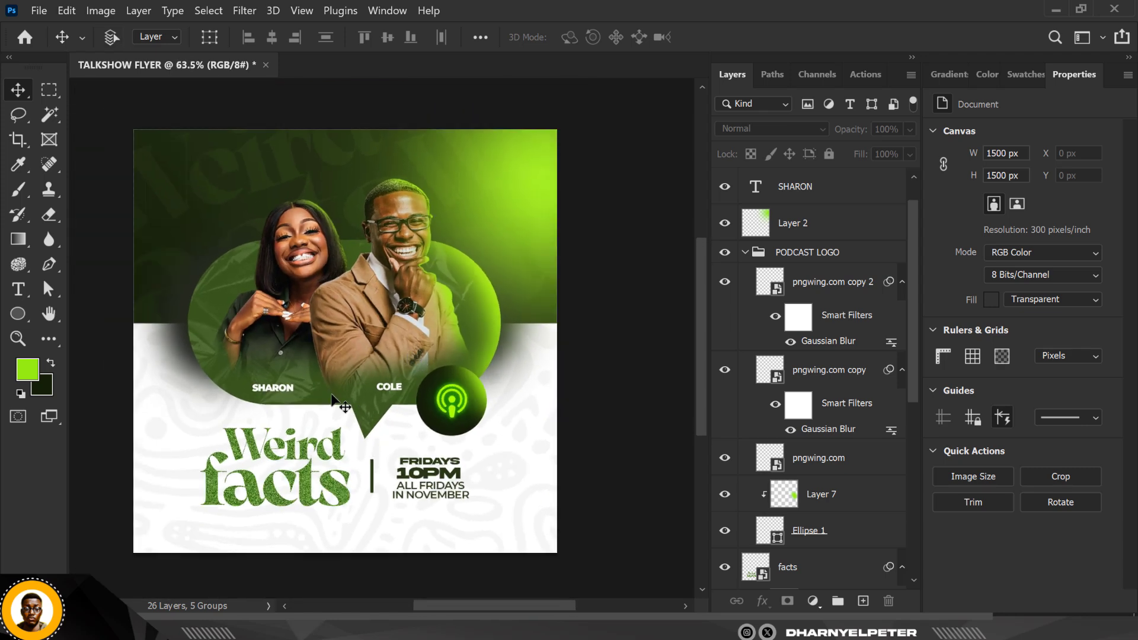
pyautogui.scroll(2, 332, 397)
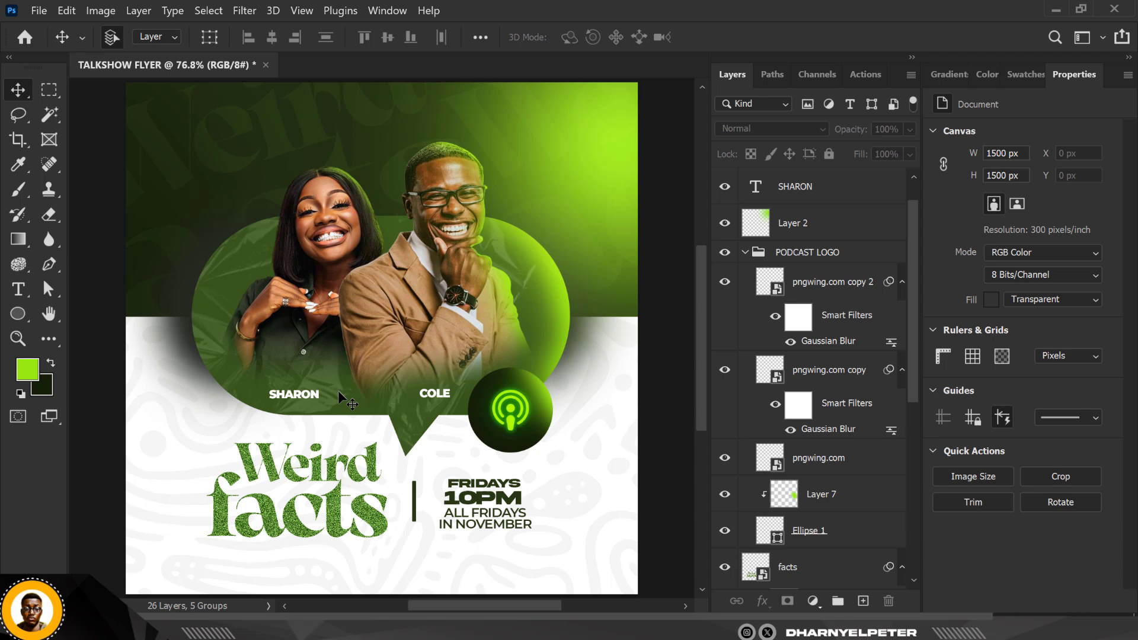
pyautogui.click(745, 254)
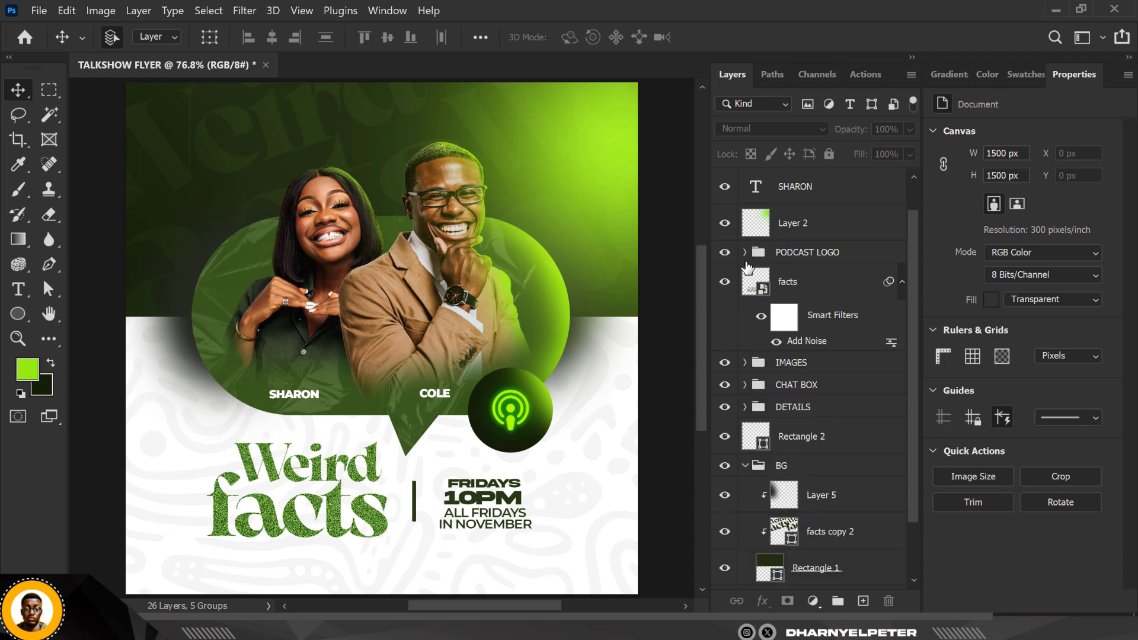
pyautogui.click(745, 466)
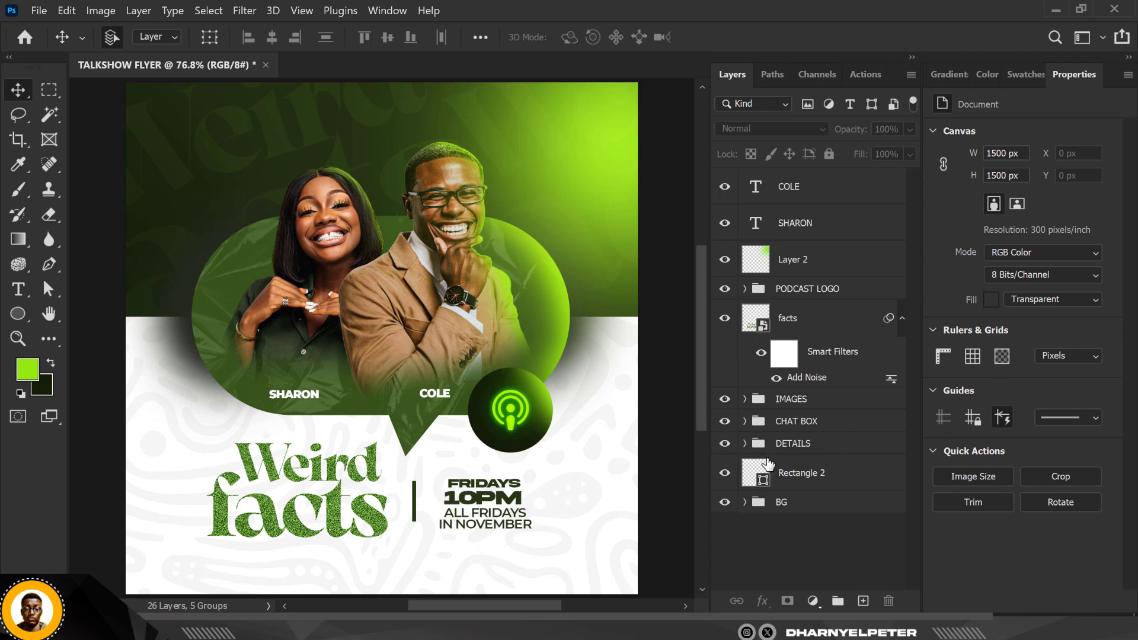
pyautogui.click(744, 444)
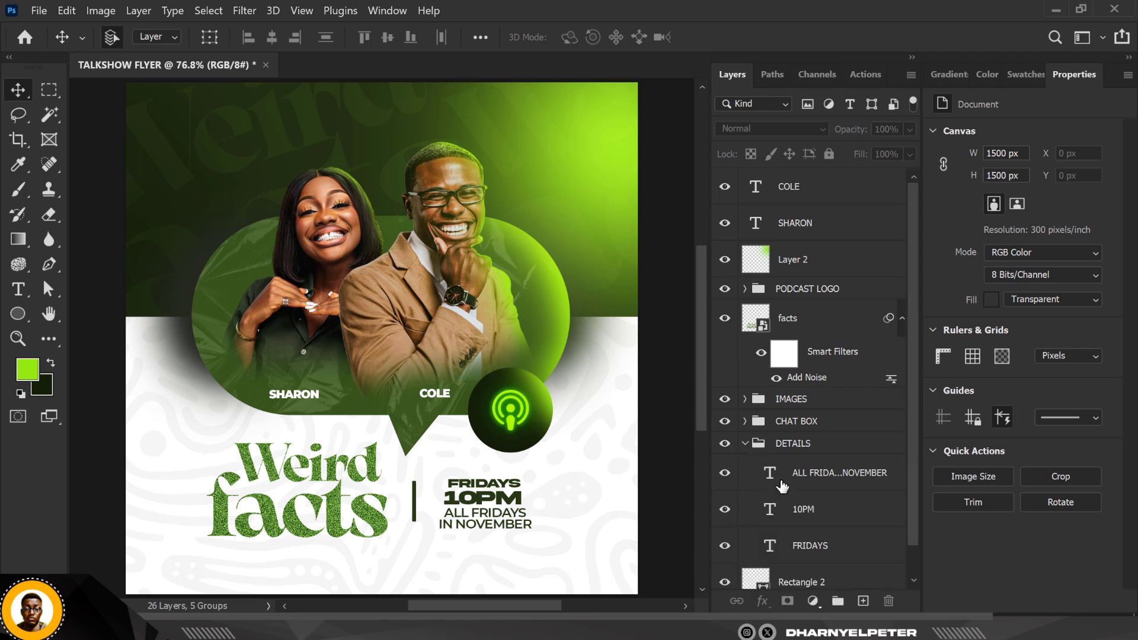
# - Collapse the DETAILS group and place the vintage ripped note paper image directly above it
pyautogui.scroll(-1, 782, 486)
pyautogui.click(819, 547)
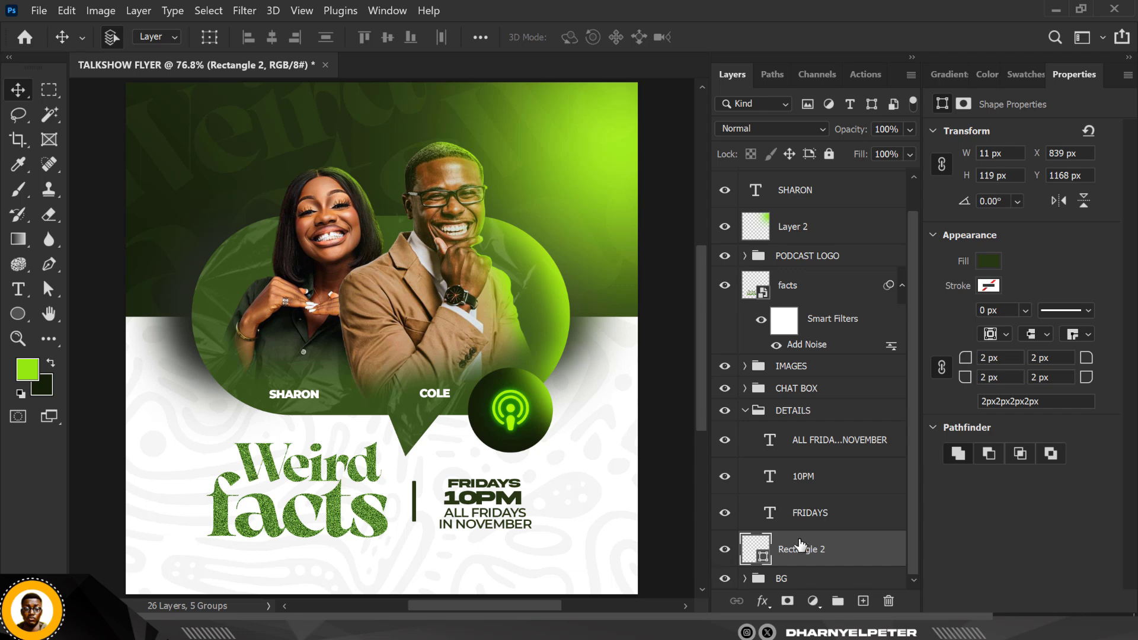
pyautogui.click(745, 410)
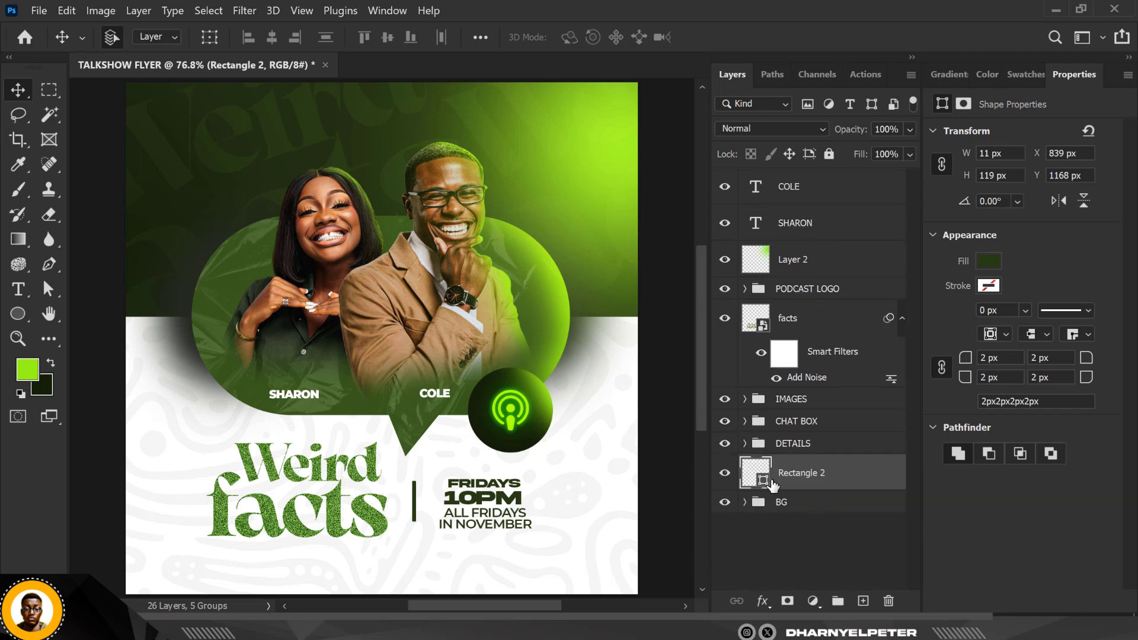
pyautogui.click(817, 445)
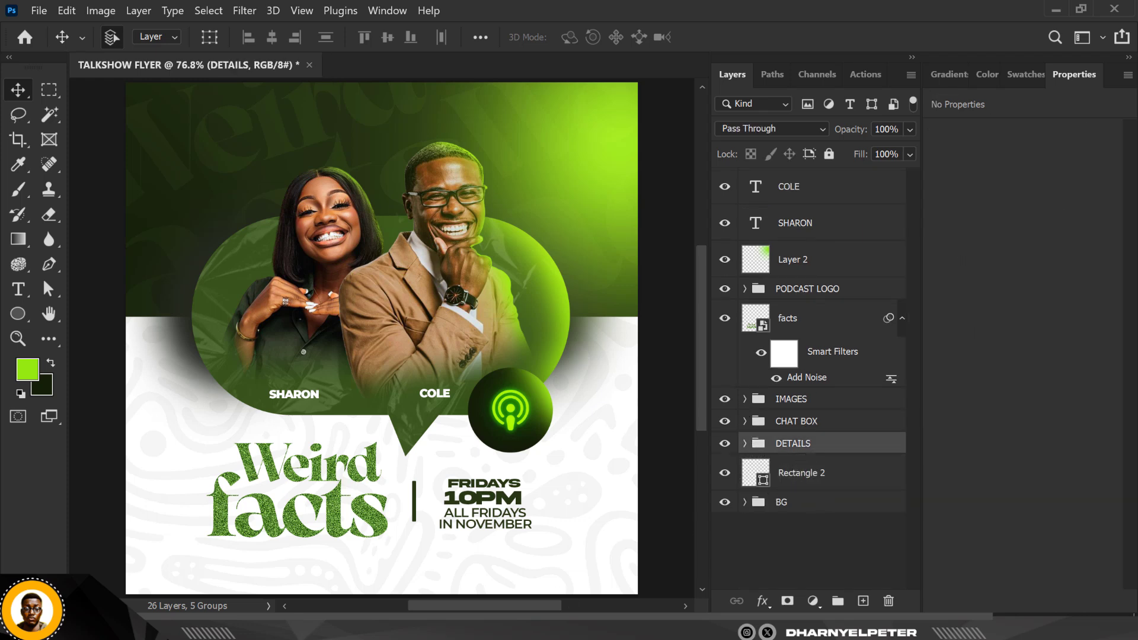
pyautogui.click(317, 627)
pyautogui.moveTo(699, 144); pyautogui.dragTo(500, 545)
pyautogui.scroll(-1, 482, 348)
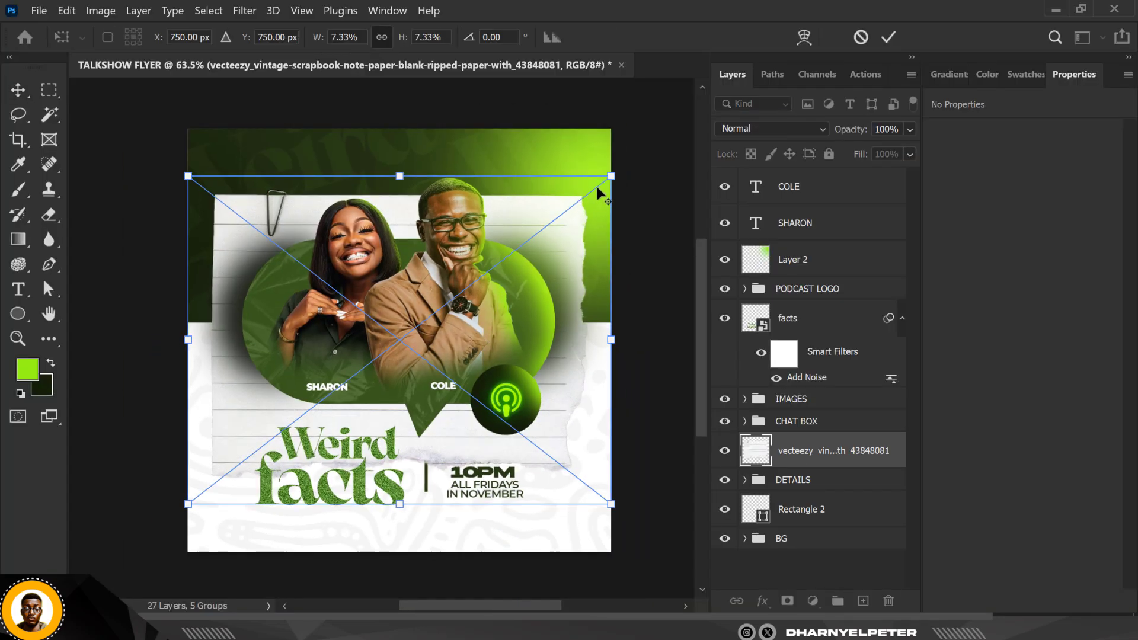
# - Scale the placed note paper down to about 1.61% and position it over the event details beneath the podcast logo
pyautogui.moveTo(609, 176); pyautogui.dragTo(479, 278)
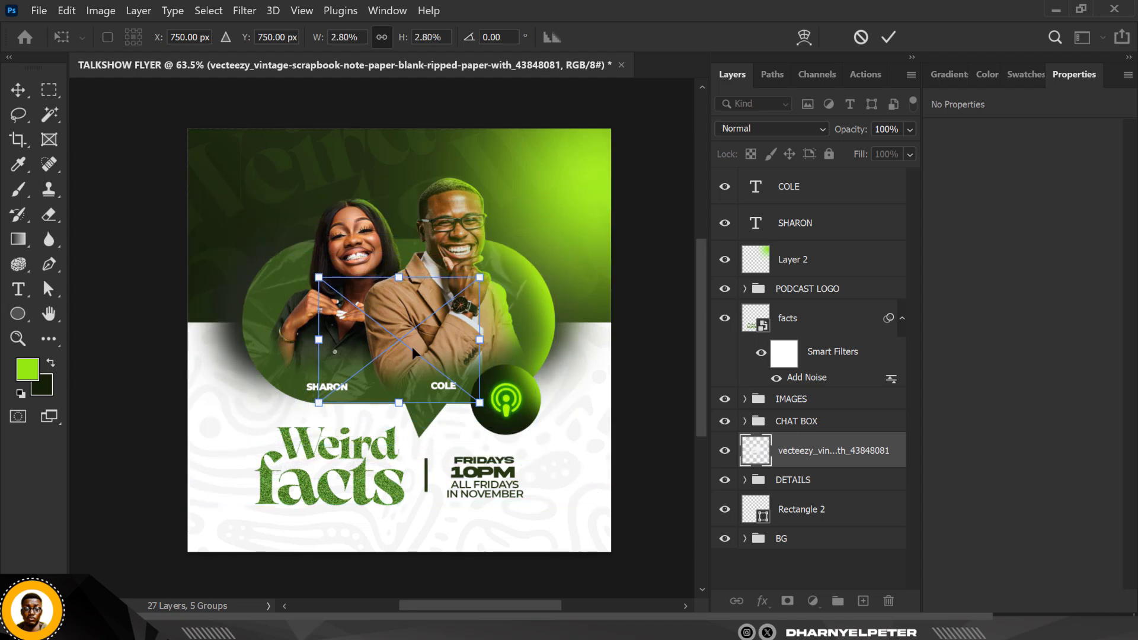
pyautogui.moveTo(432, 357); pyautogui.dragTo(529, 489)
pyautogui.moveTo(594, 556); pyautogui.dragTo(547, 521)
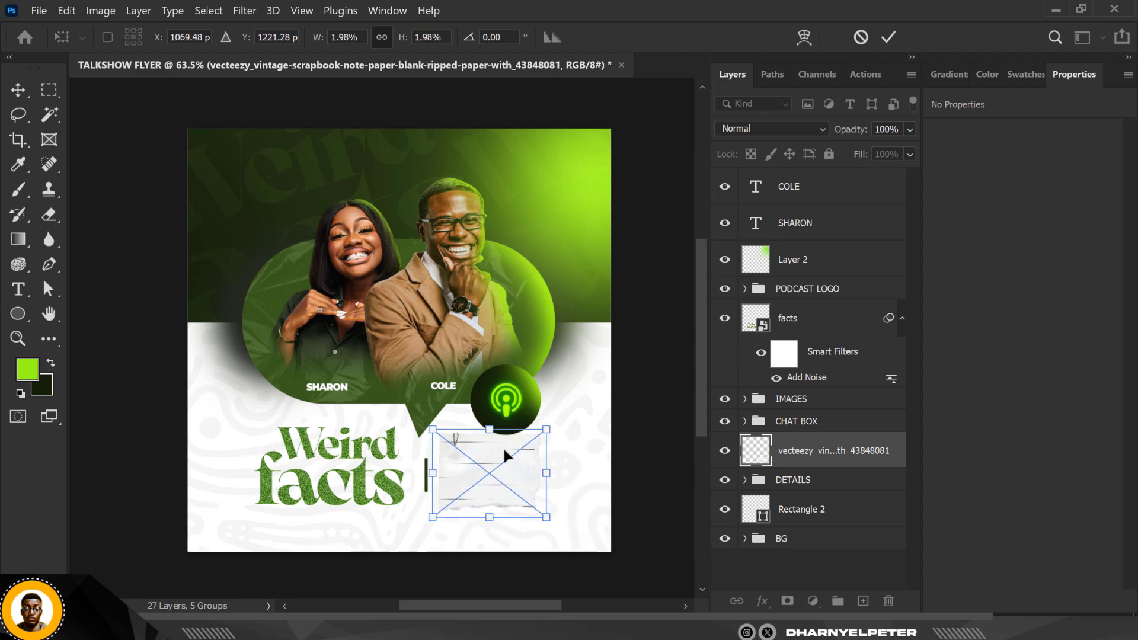
pyautogui.scroll(5, 504, 446)
pyautogui.press('Return')
pyautogui.scroll(2, 530, 449)
pyautogui.moveTo(521, 440); pyautogui.dragTo(513, 461)
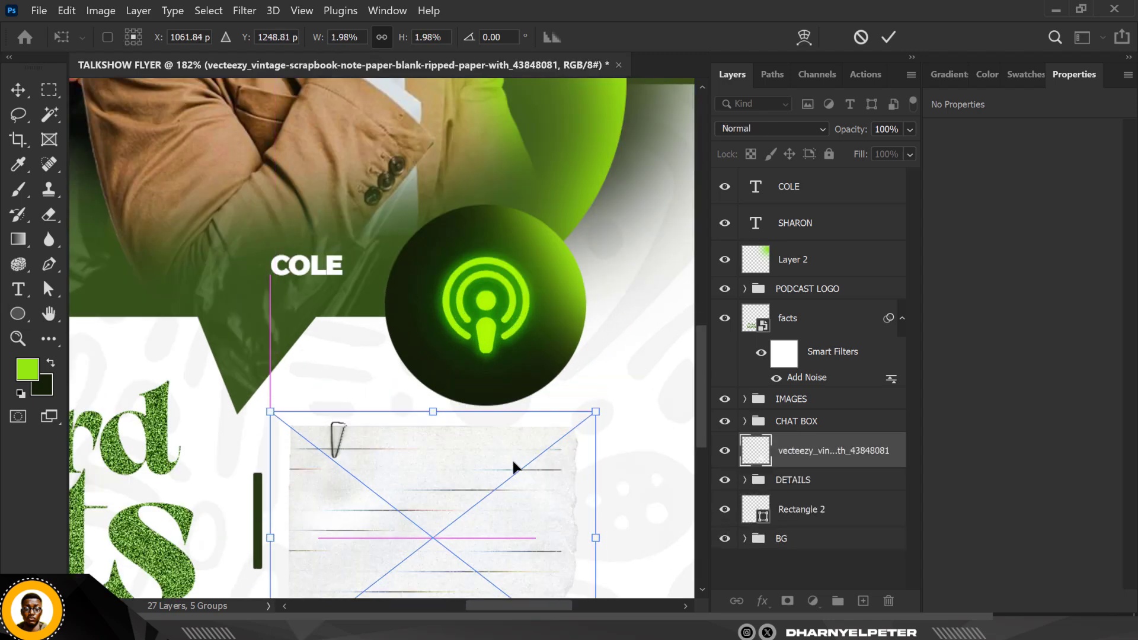
pyautogui.moveTo(589, 413); pyautogui.dragTo(569, 448)
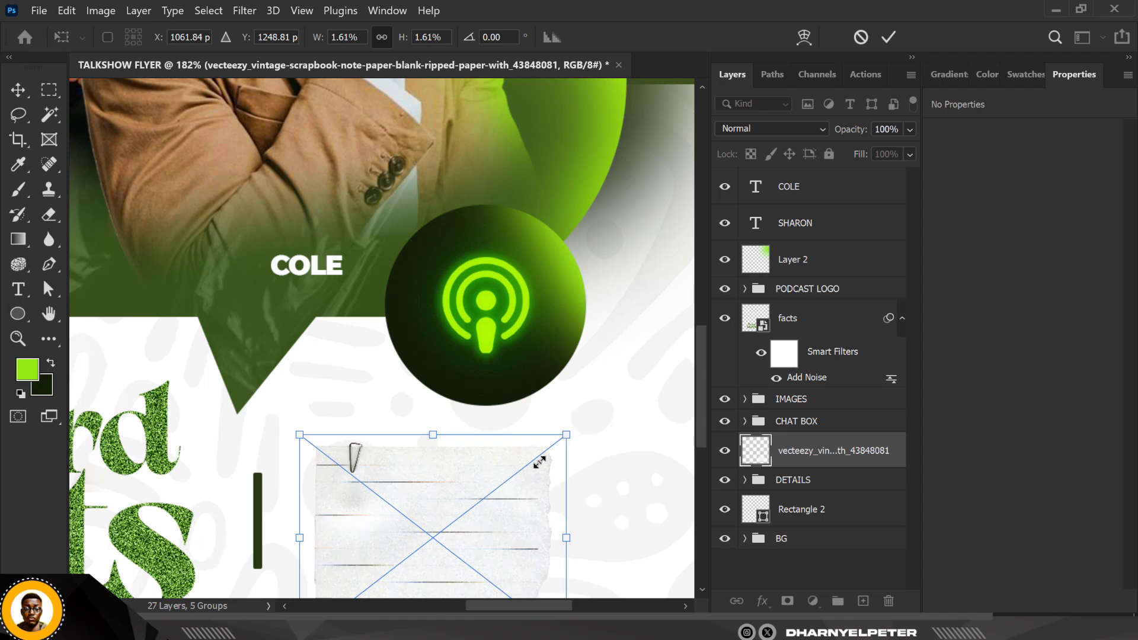
pyautogui.press('Return')
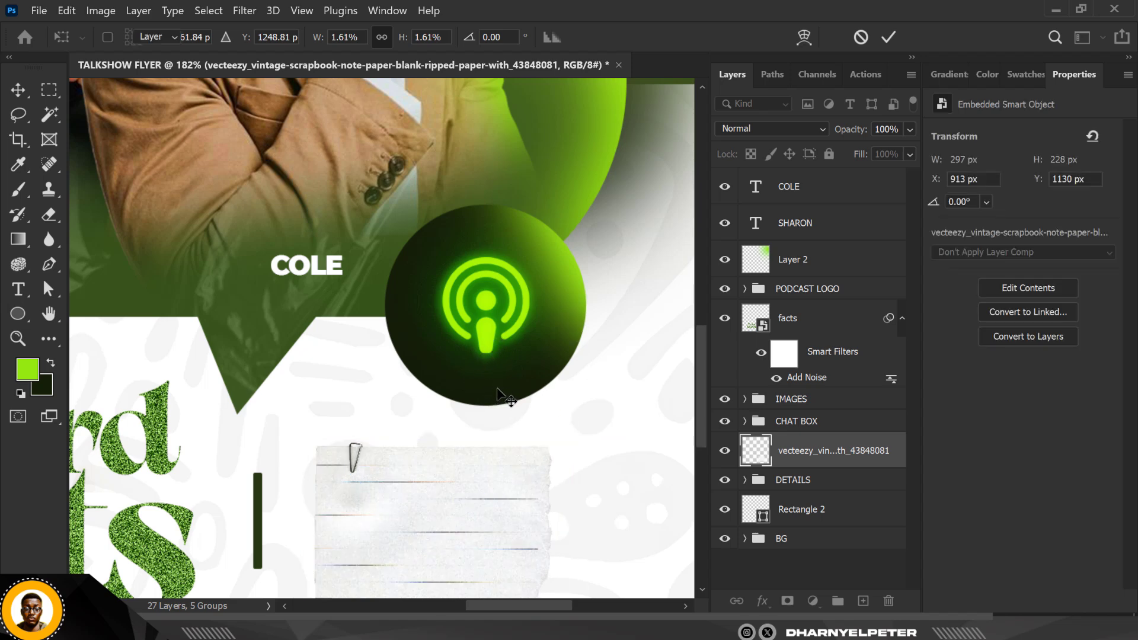
# - Move the note paper layer into the DETAILS group, and shift Rectangle 2 below the BG group and back above it
pyautogui.scroll(-3, 497, 386)
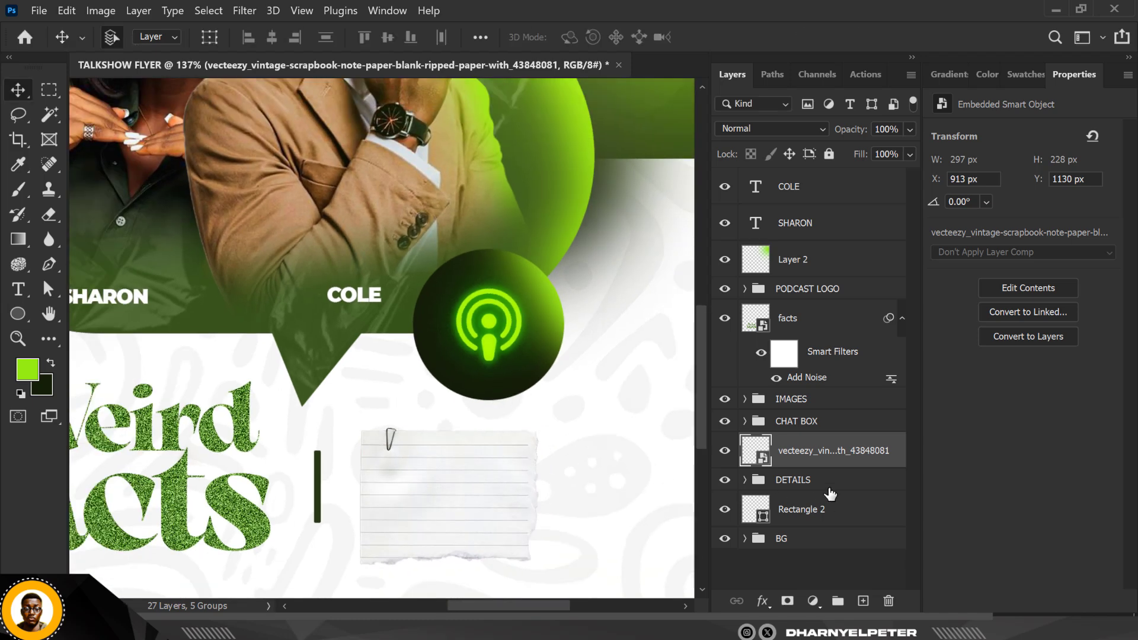
pyautogui.moveTo(841, 483); pyautogui.dragTo(839, 481)
pyautogui.moveTo(825, 521); pyautogui.dragTo(756, 518)
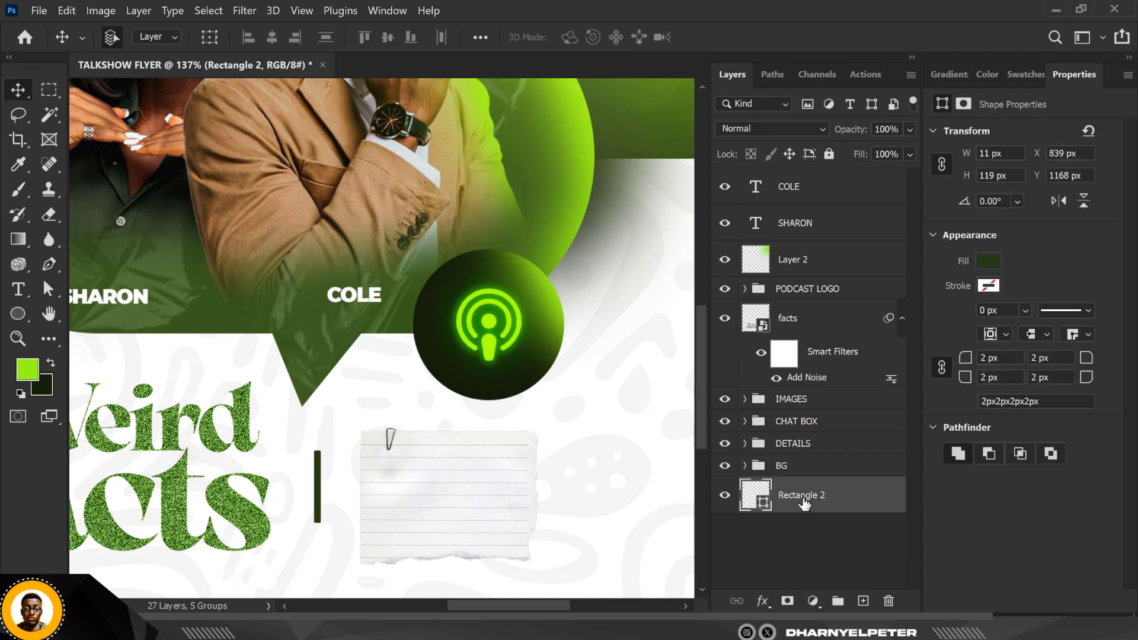
pyautogui.moveTo(793, 499); pyautogui.dragTo(714, 456)
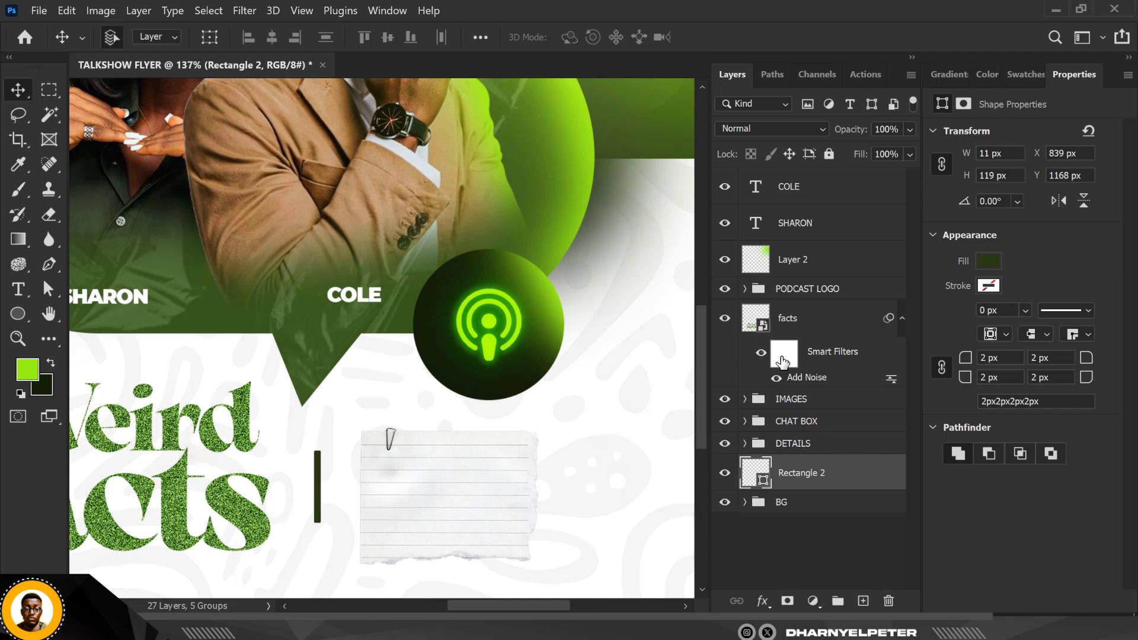
# - Reorder the note paper layer to sit directly below the FRIDAYS text layer inside the DETAILS group
pyautogui.click(436, 487)
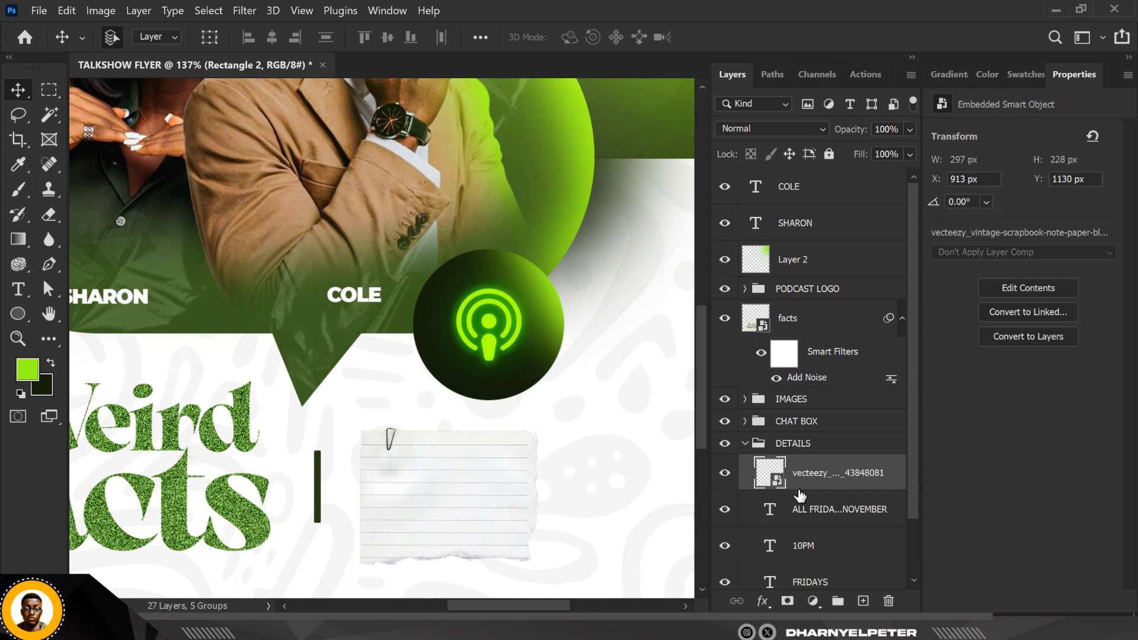
pyautogui.scroll(-3, 442, 443)
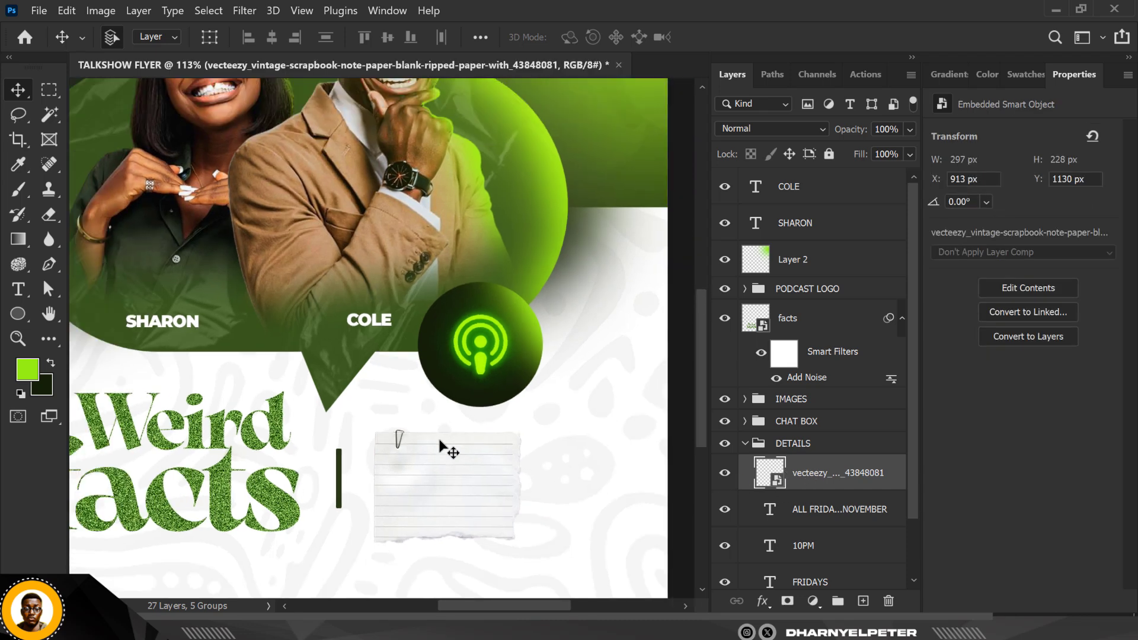
pyautogui.scroll(-2, 509, 446)
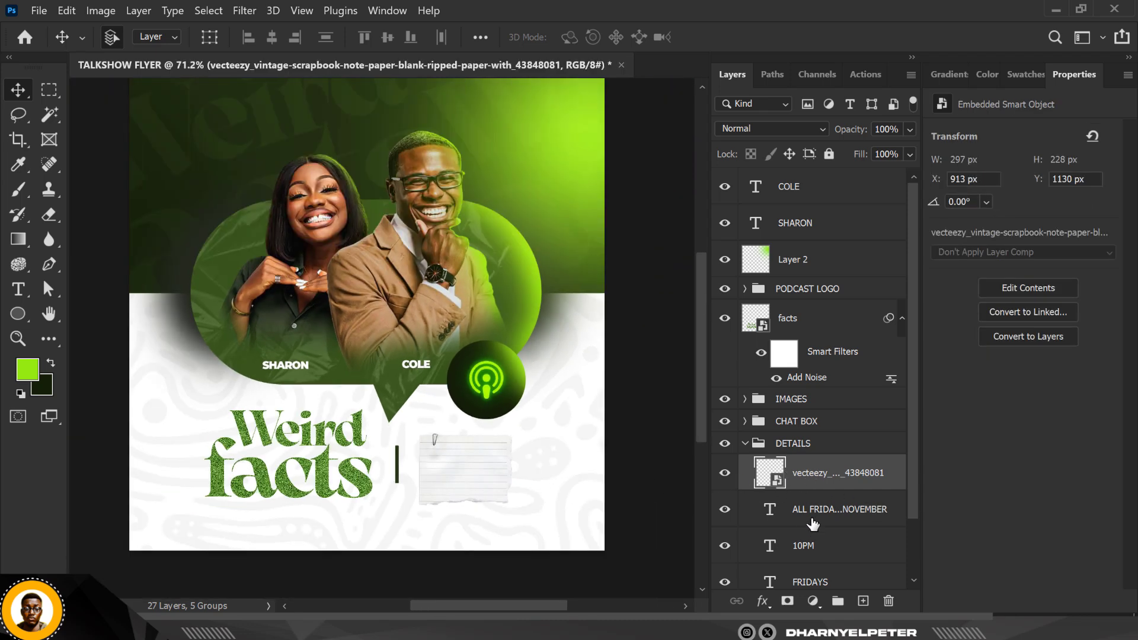
pyautogui.scroll(-1, 825, 541)
pyautogui.scroll(-1, 830, 492)
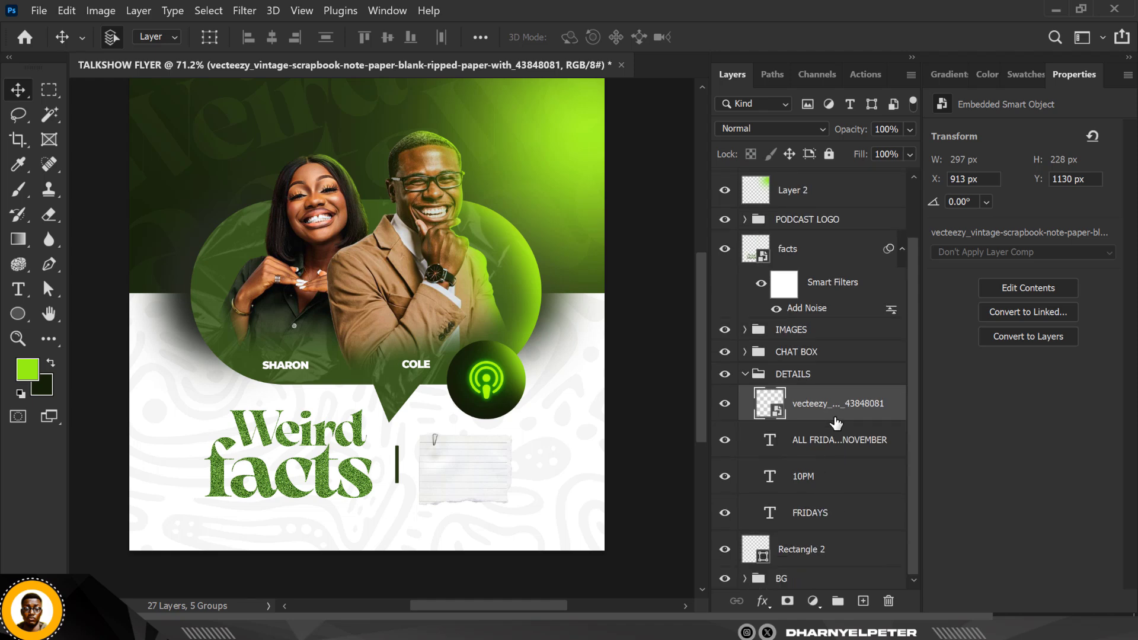
pyautogui.moveTo(838, 415); pyautogui.dragTo(830, 537)
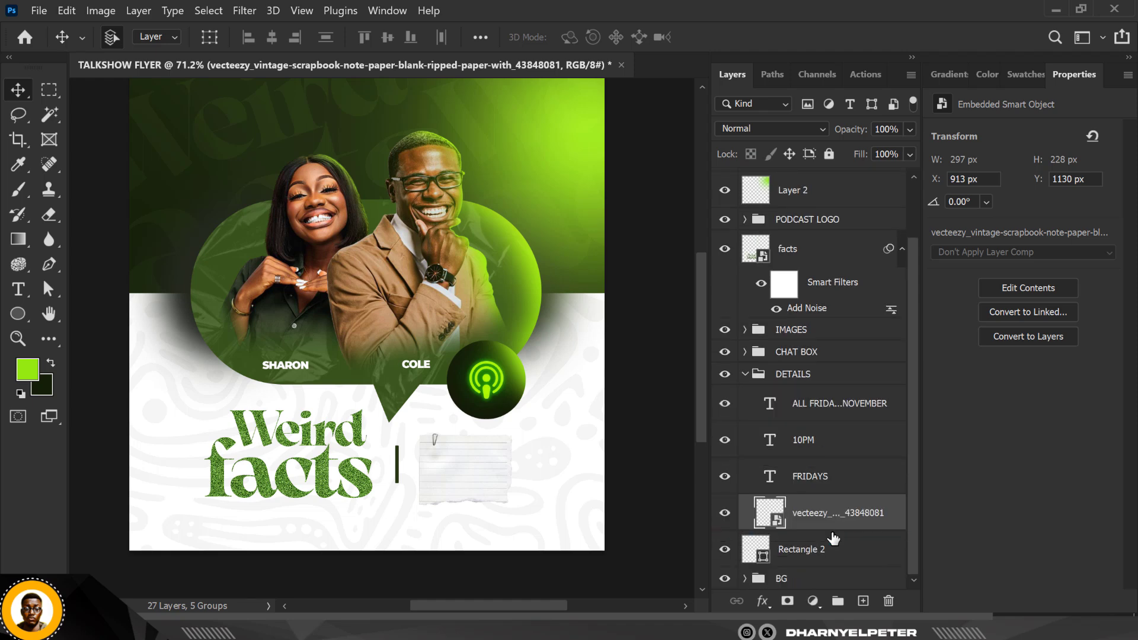
# - Enlarge the note paper around its center to about 1.90% so it frames the event details text
pyautogui.scroll(2, 510, 477)
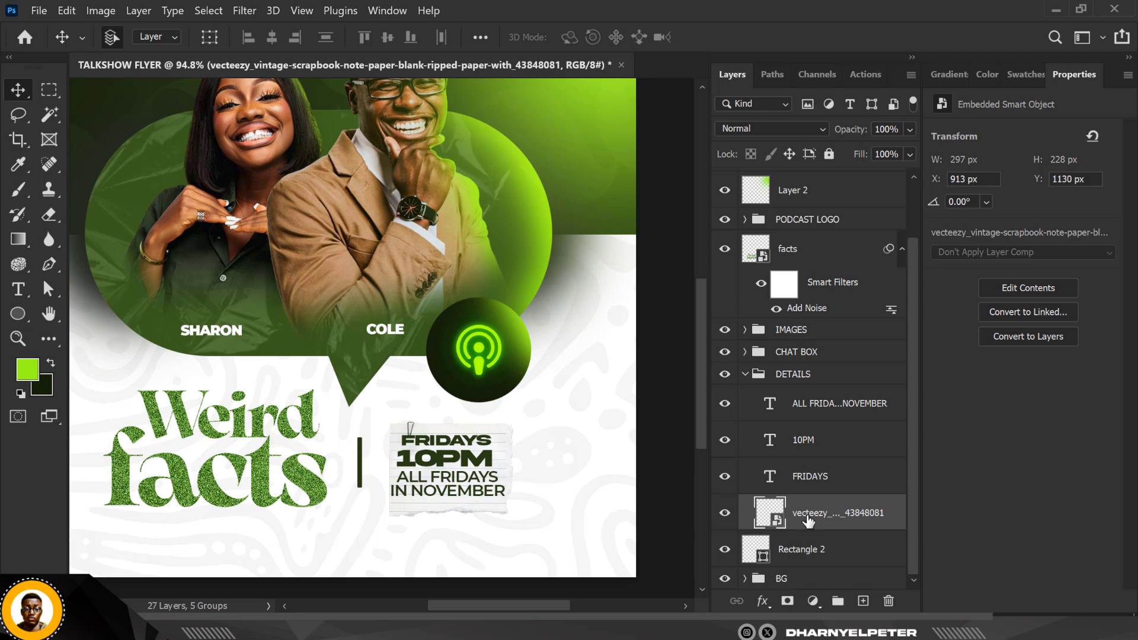
pyautogui.scroll(1, 488, 471)
pyautogui.scroll(2, 486, 471)
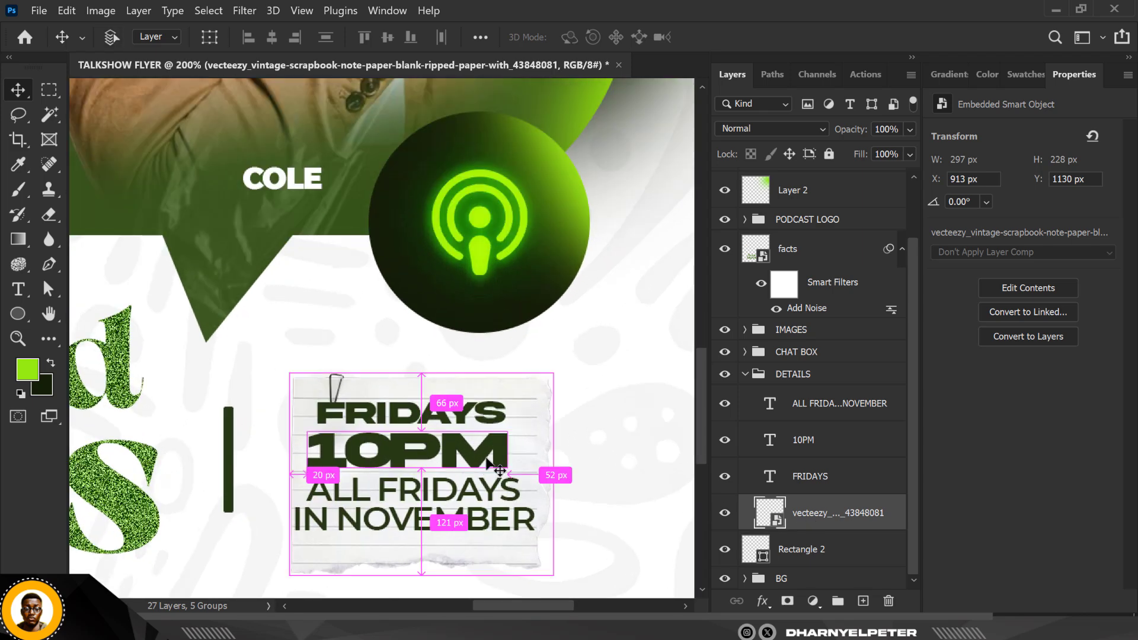
pyautogui.hotkey('ctrl', 't')
pyautogui.moveTo(569, 363); pyautogui.dragTo(588, 344)
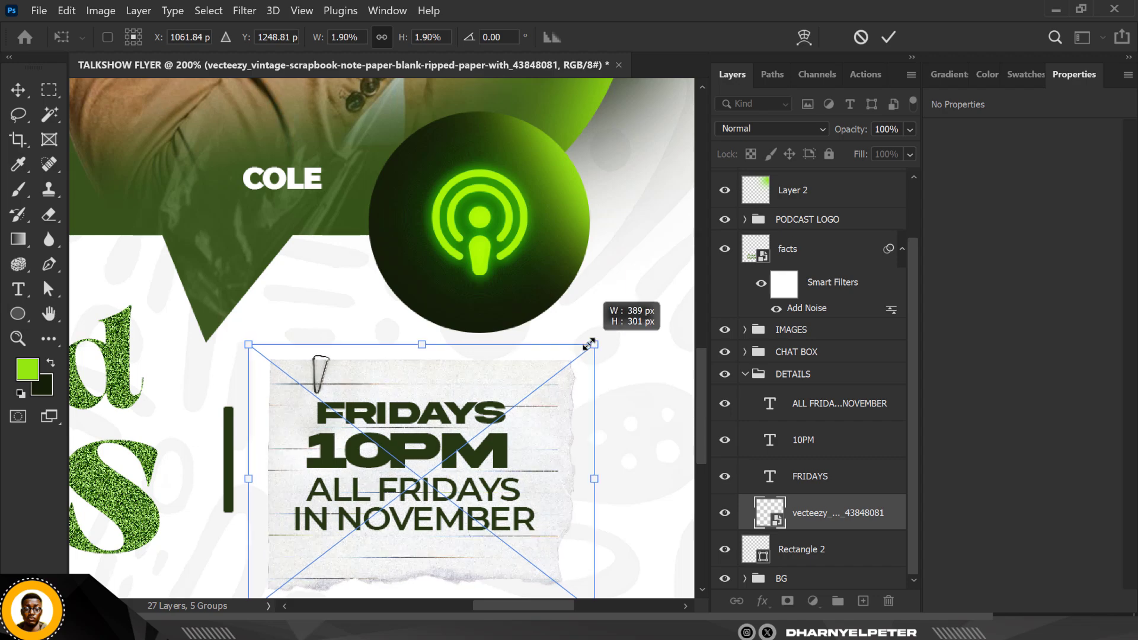
pyautogui.press('Return')
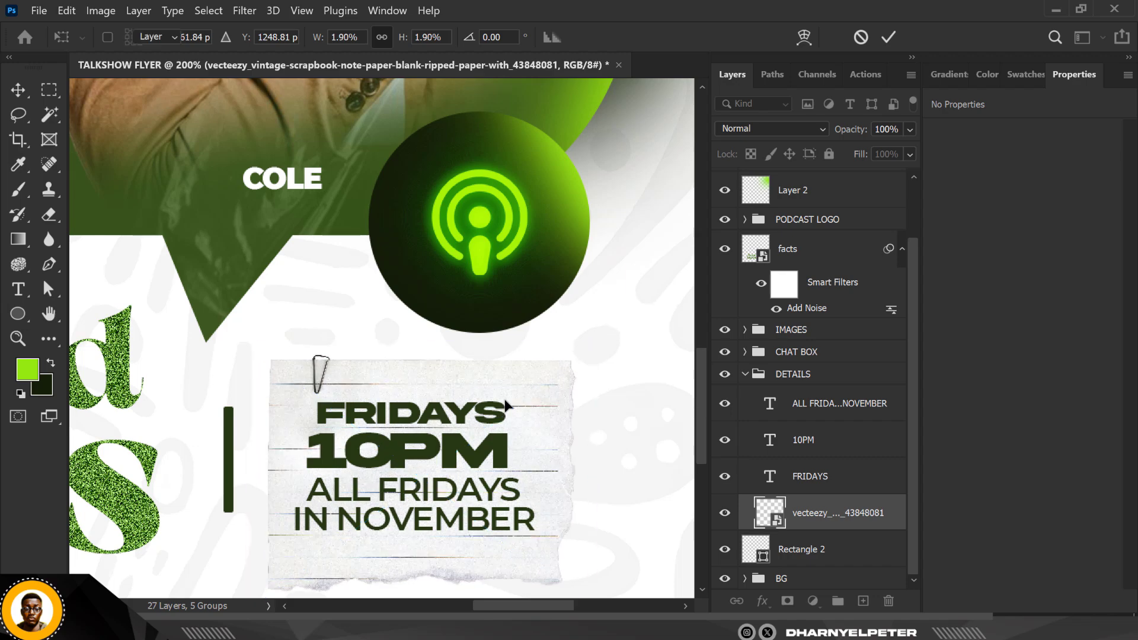
# - Add a bright green Color Overlay layer style at 100% opacity to the note paper layer
pyautogui.scroll(-3, 415, 344)
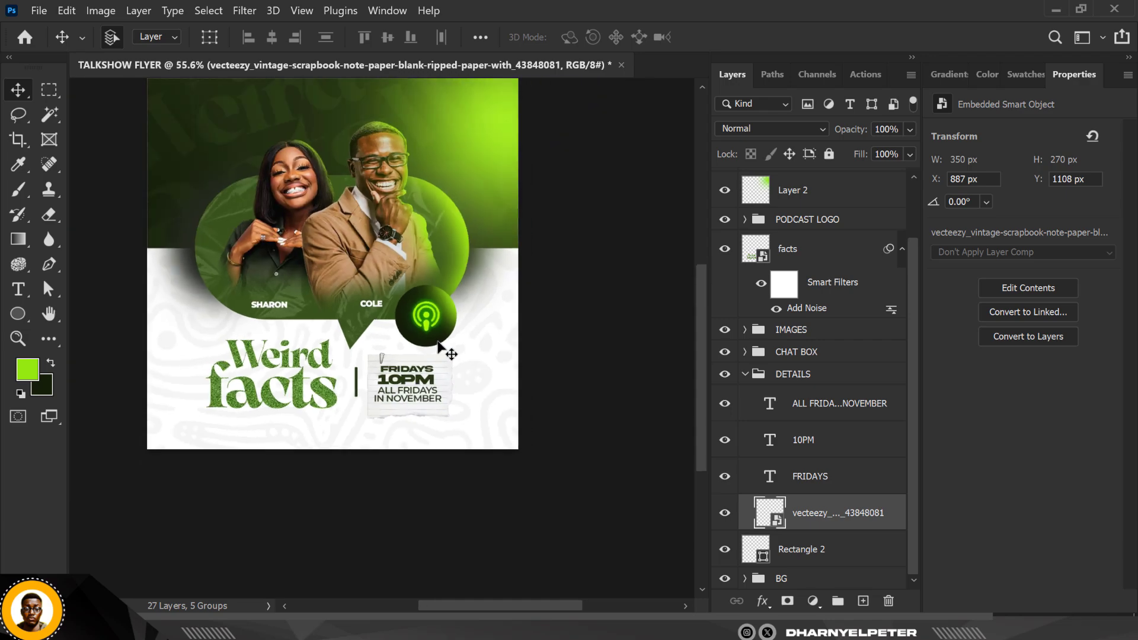
pyautogui.scroll(3, 437, 347)
pyautogui.scroll(-4, 424, 381)
pyautogui.scroll(5, 437, 368)
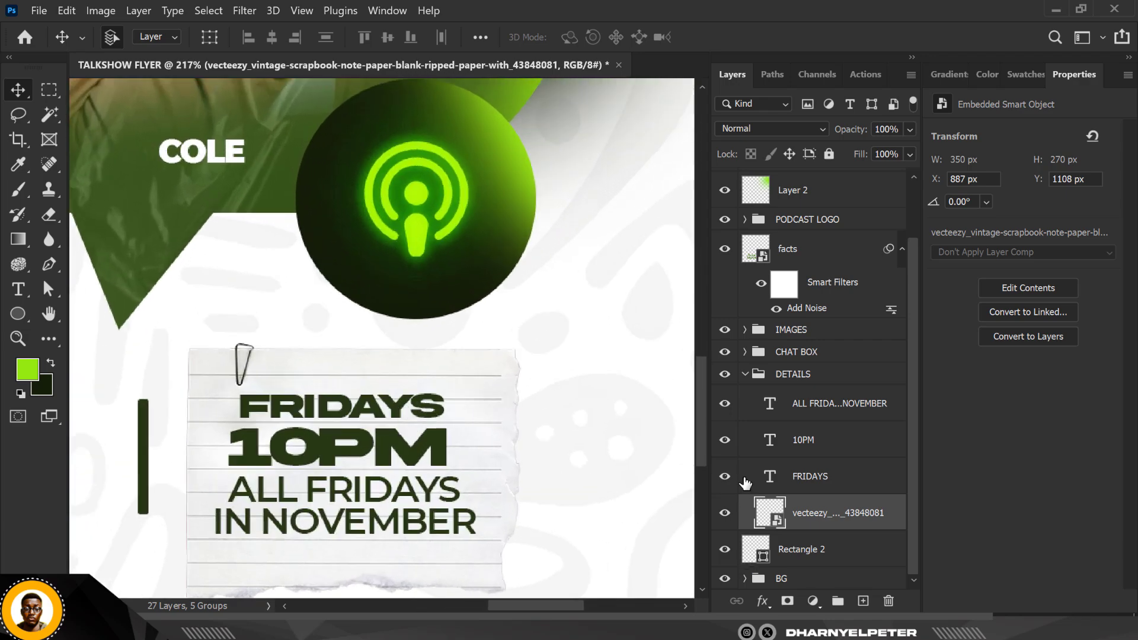
pyautogui.rightClick(873, 511)
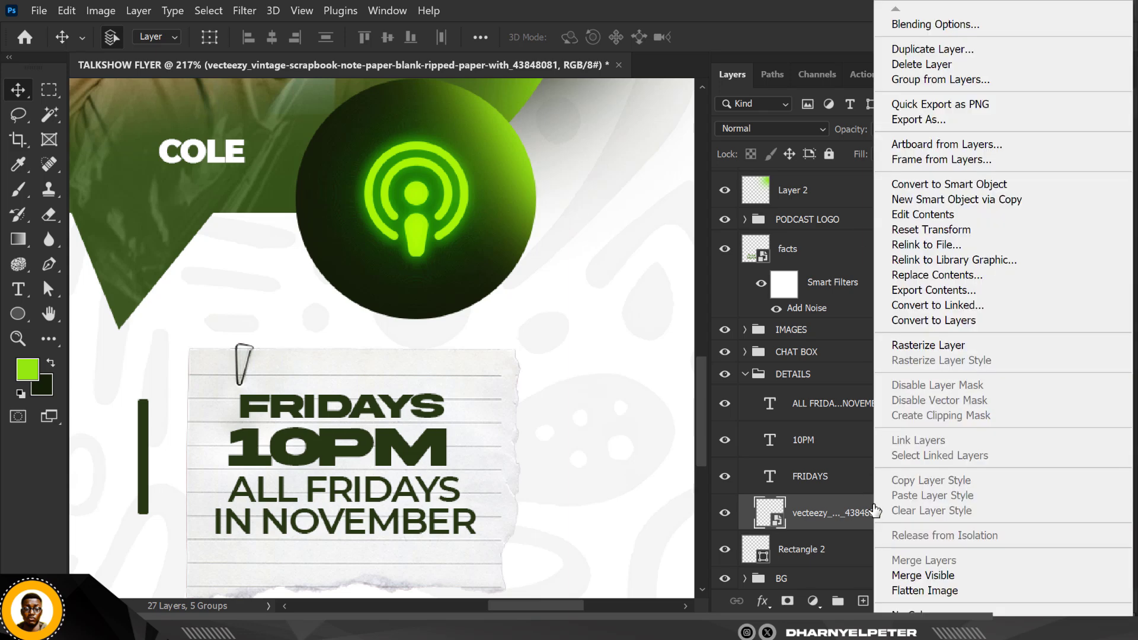
pyautogui.click(926, 26)
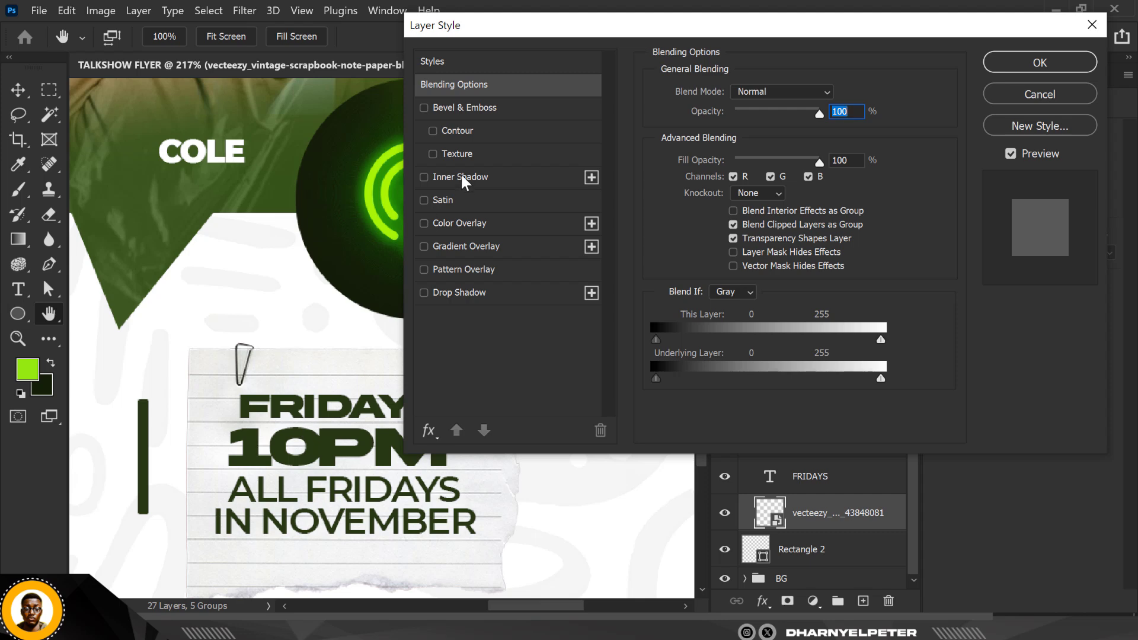
pyautogui.click(457, 225)
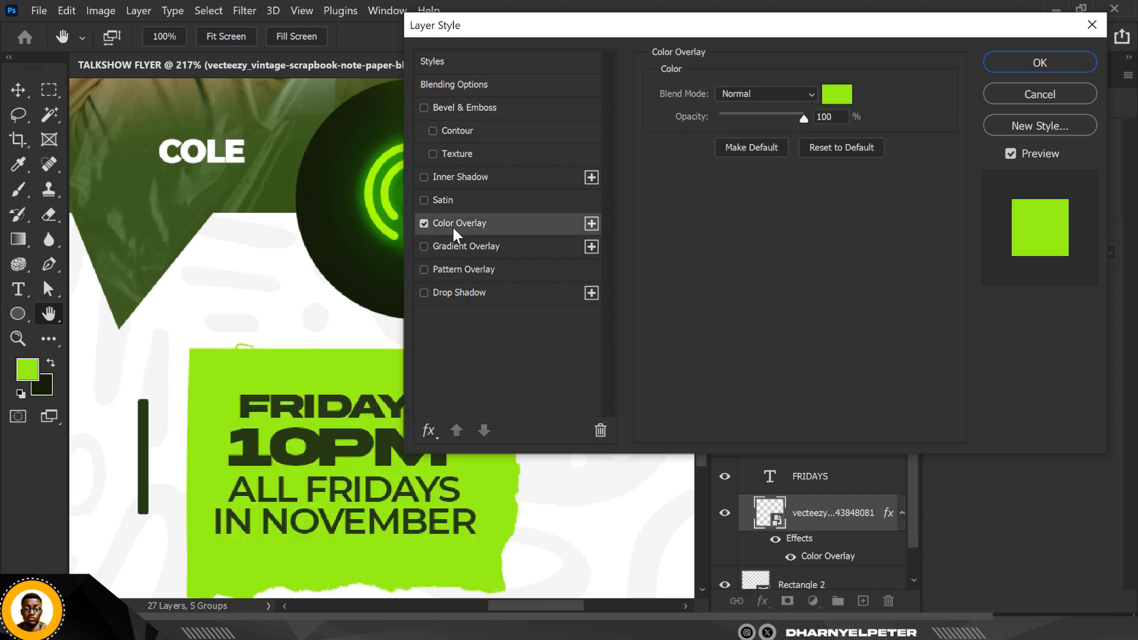
# - Set the blend mode of the note paper's Color Overlay effect to Overlay
pyautogui.moveTo(650, 26); pyautogui.dragTo(826, 23)
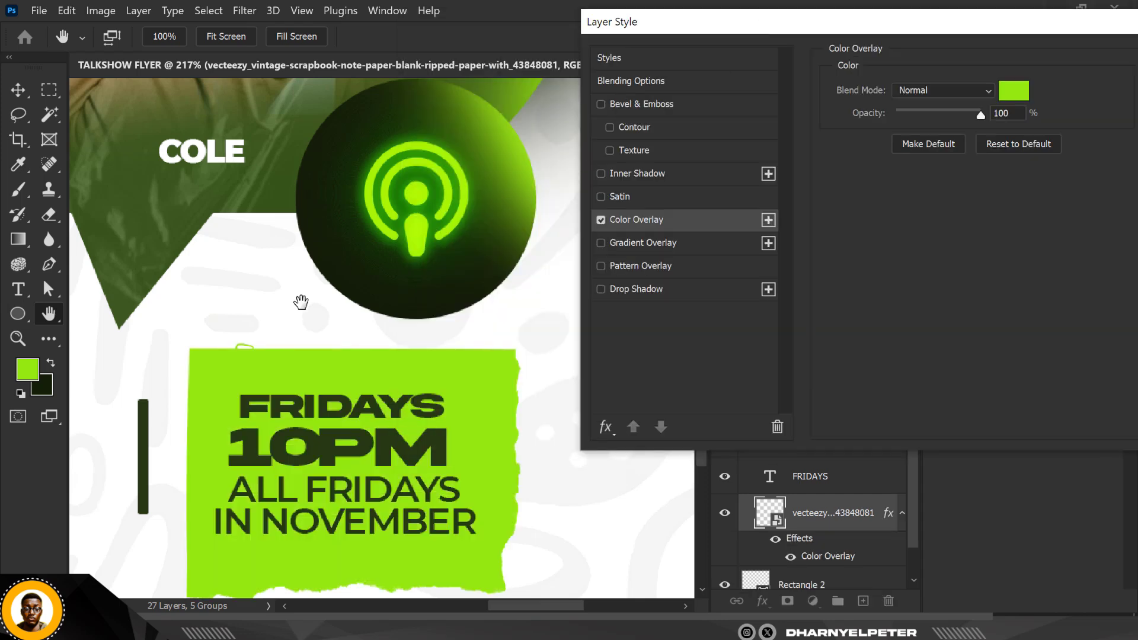
pyautogui.hotkey('ctrl', '-')
pyautogui.hotkey('ctrl', '-')
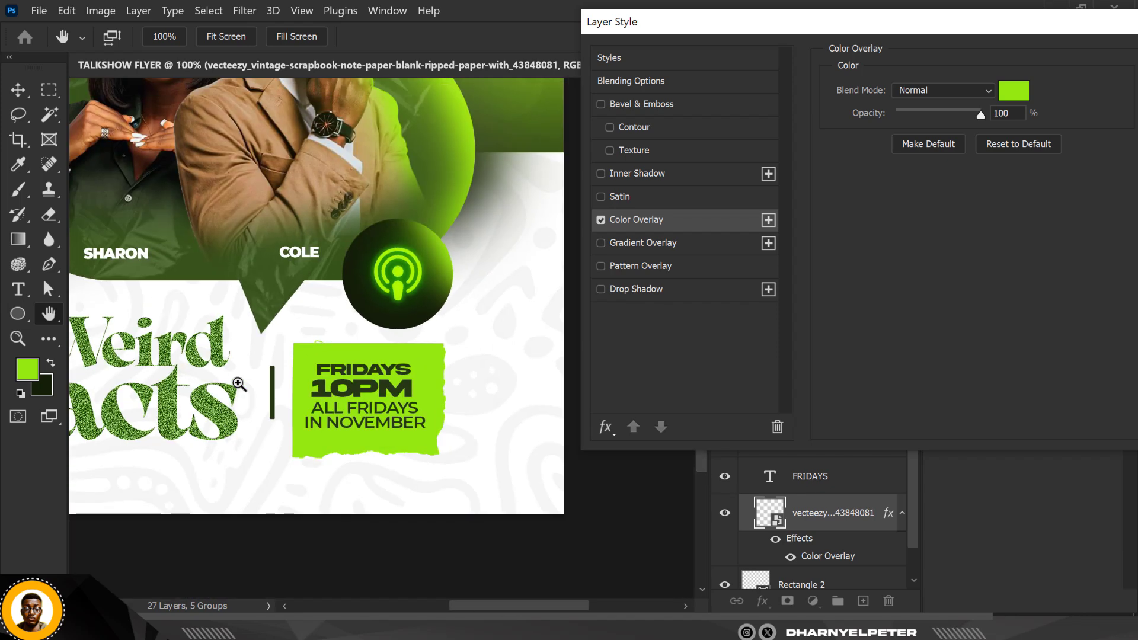
pyautogui.click(978, 89)
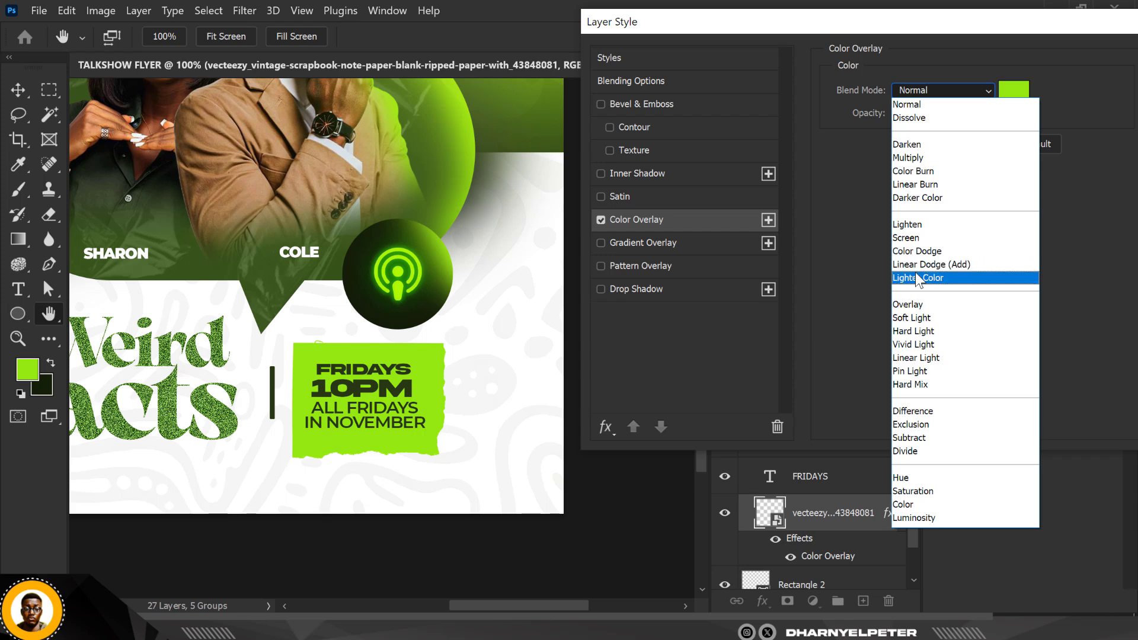
pyautogui.click(913, 304)
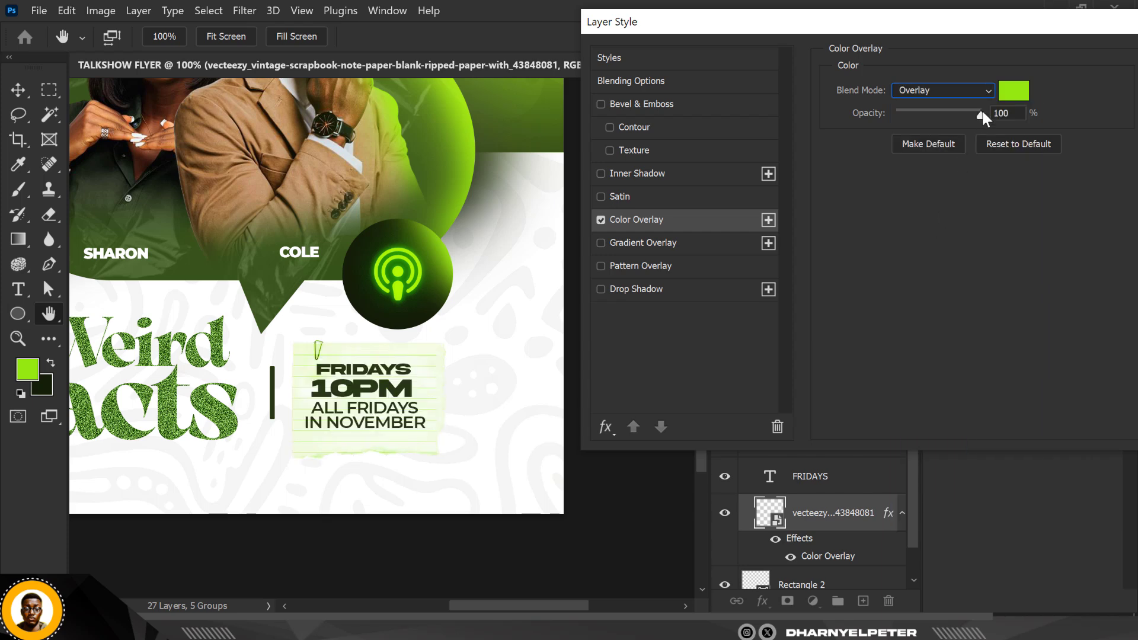
# - Try the Color Dodge, Darker Color, Color Burn and Darken blend modes on the note paper's green Color Overlay
pyautogui.scroll(3, 976, 90)
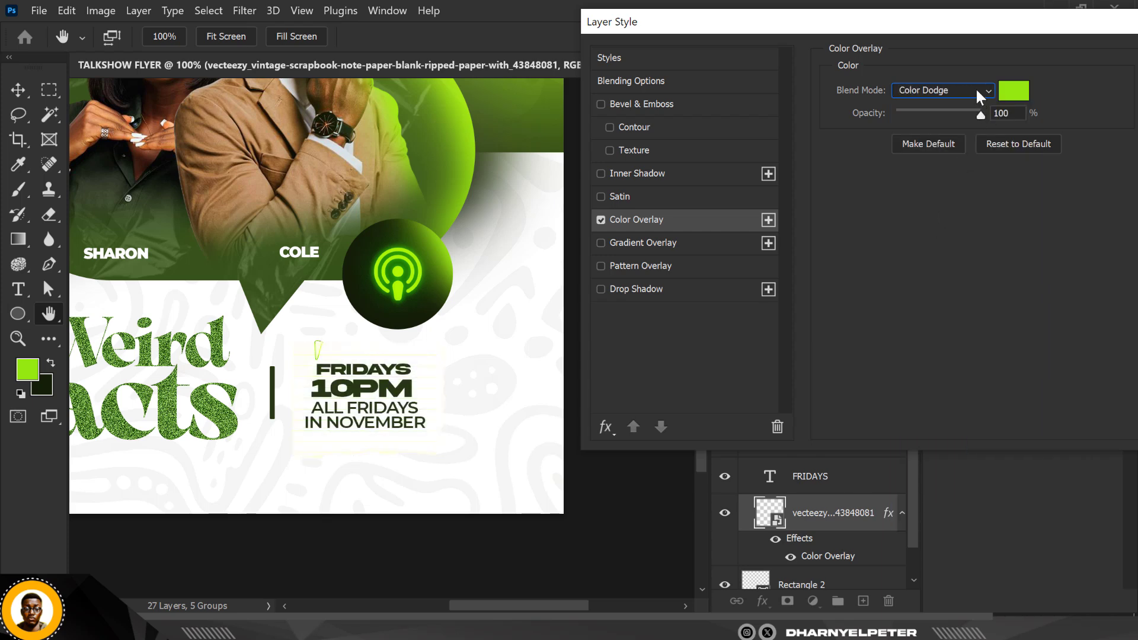
pyautogui.scroll(3, 976, 89)
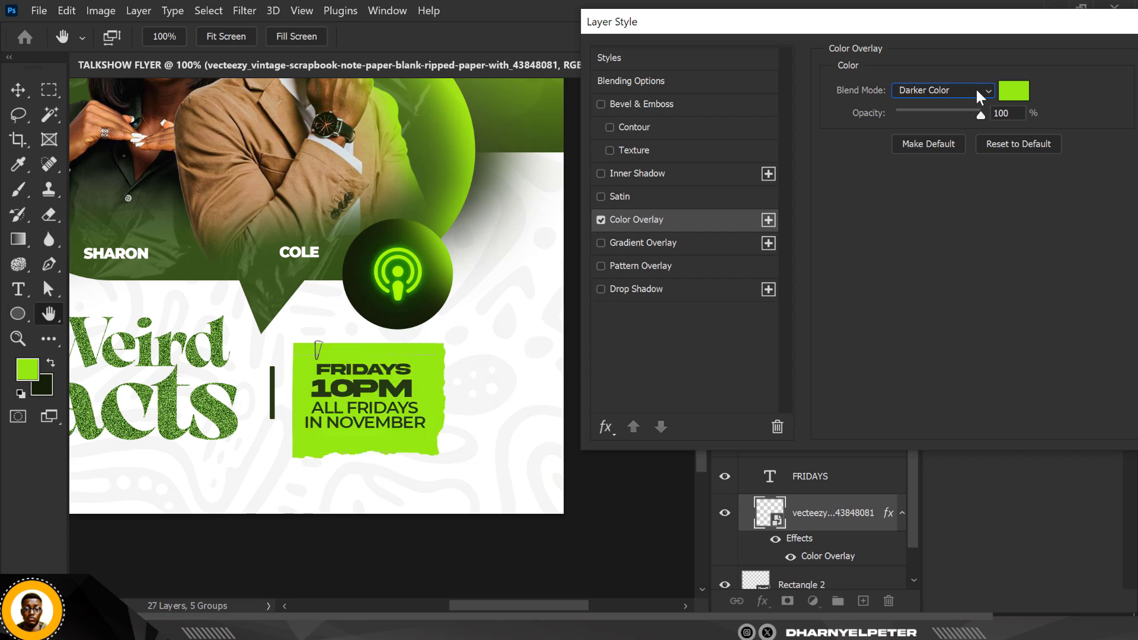
pyautogui.scroll(2, 975, 90)
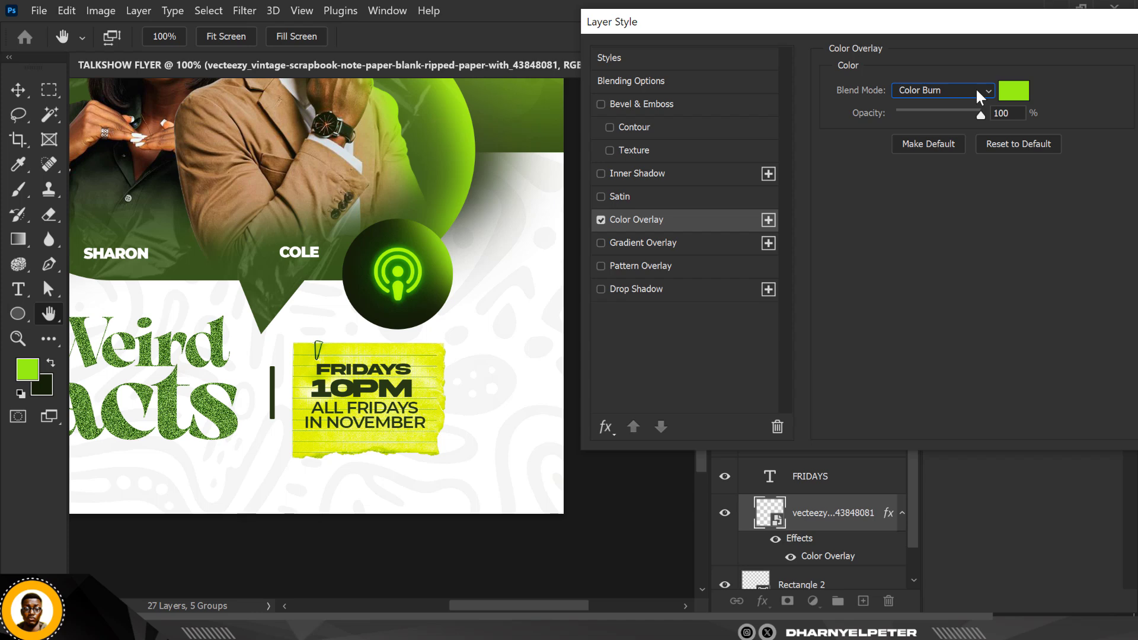
pyautogui.scroll(3, 976, 90)
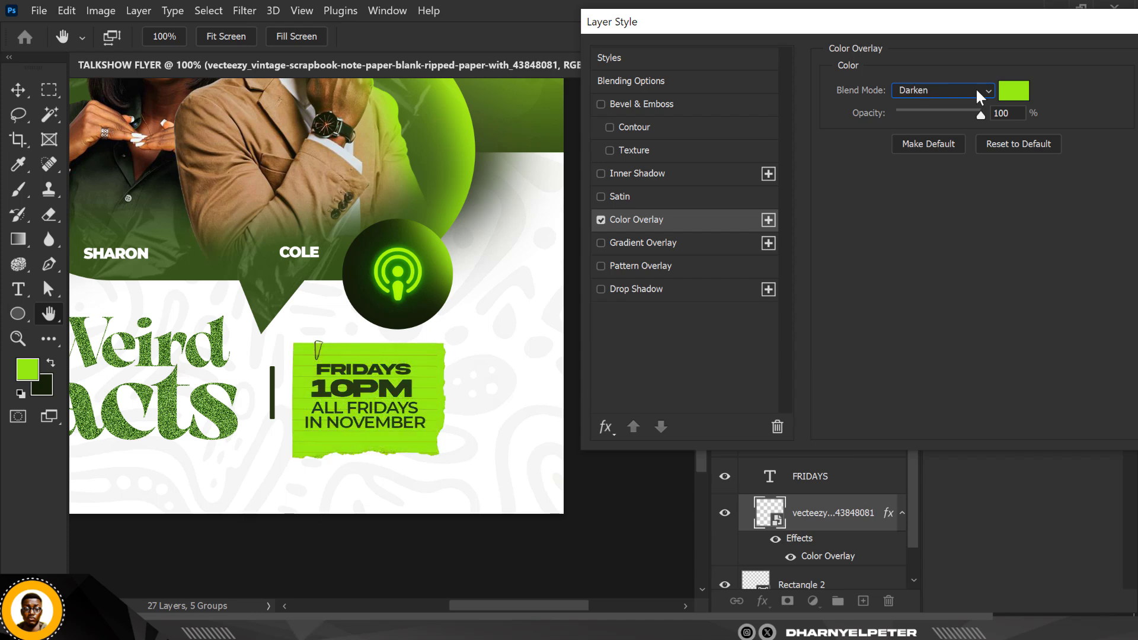
pyautogui.scroll(1, 976, 87)
pyautogui.scroll(-2, 975, 87)
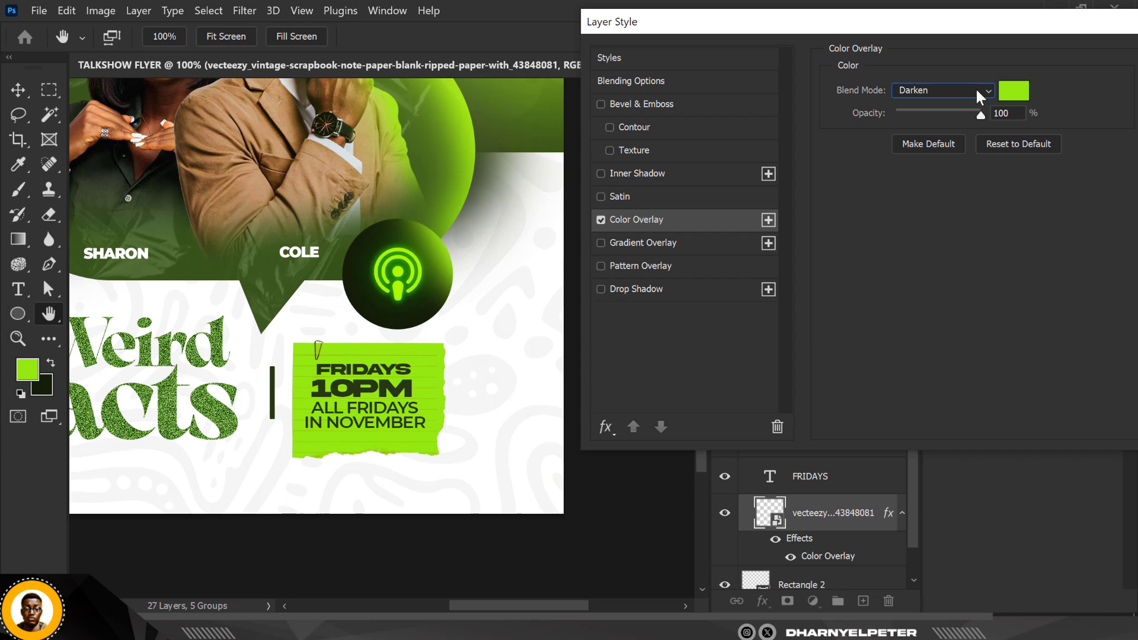
pyautogui.scroll(-2, 975, 87)
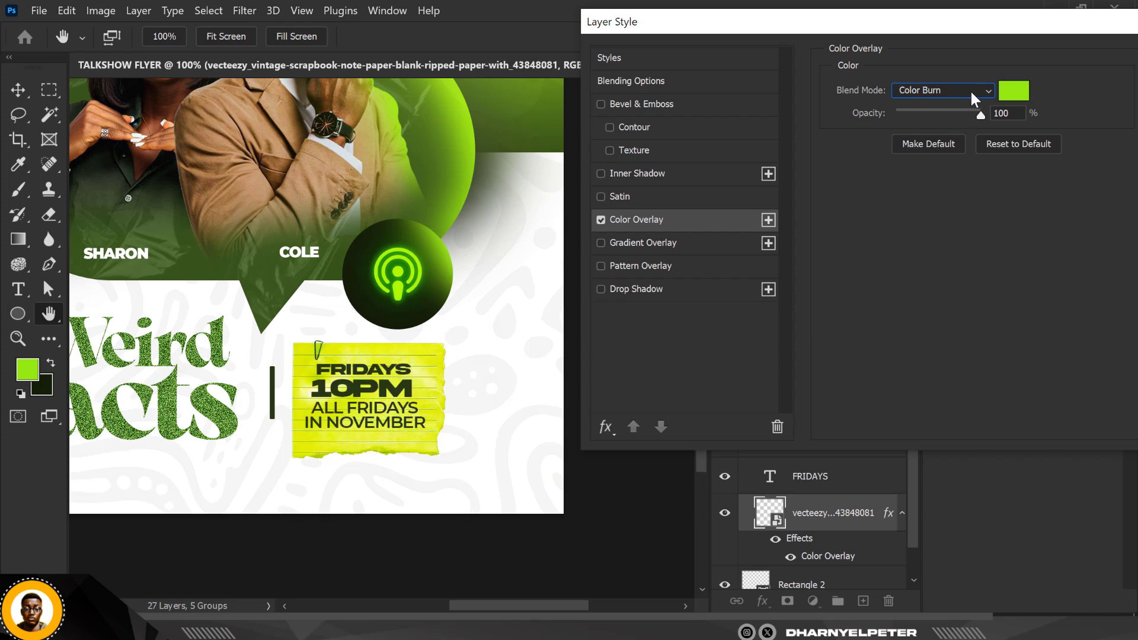
# - Try the Overlay and Linear Light blend modes on the Color Overlay, and settle on Color
pyautogui.scroll(-7, 970, 88)
pyautogui.scroll(-4, 970, 89)
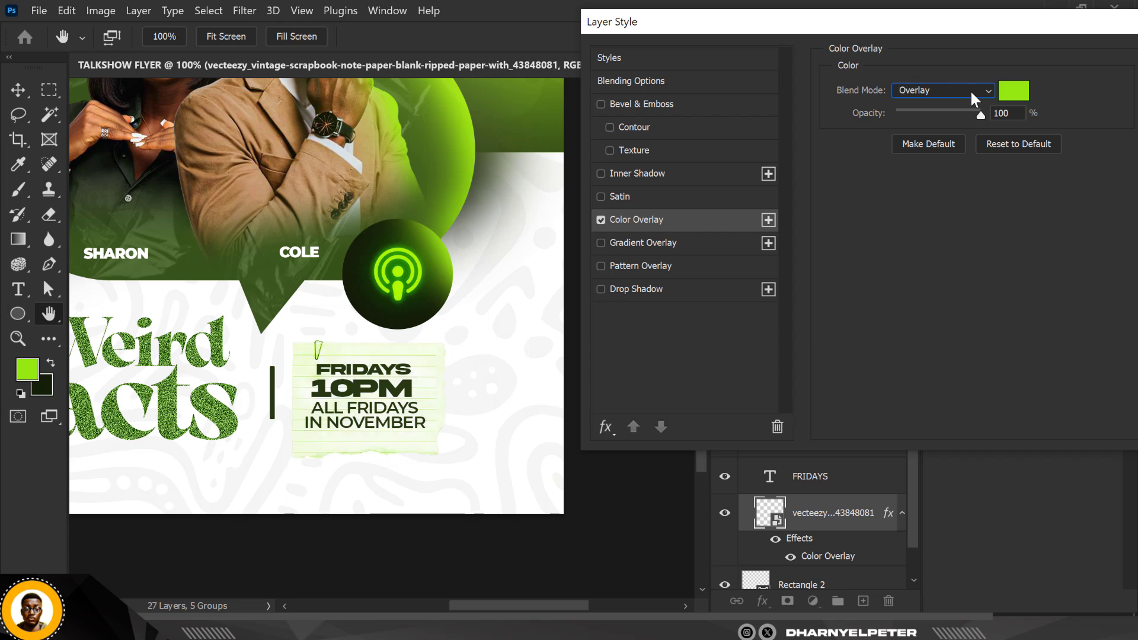
pyautogui.scroll(-5, 971, 93)
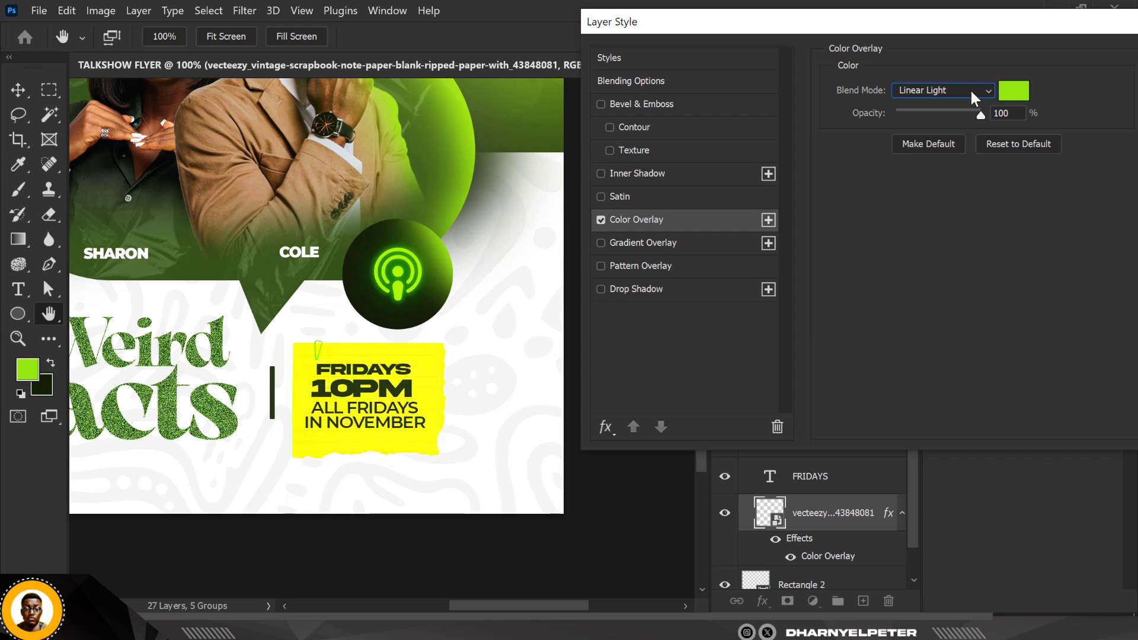
pyautogui.scroll(-5, 969, 89)
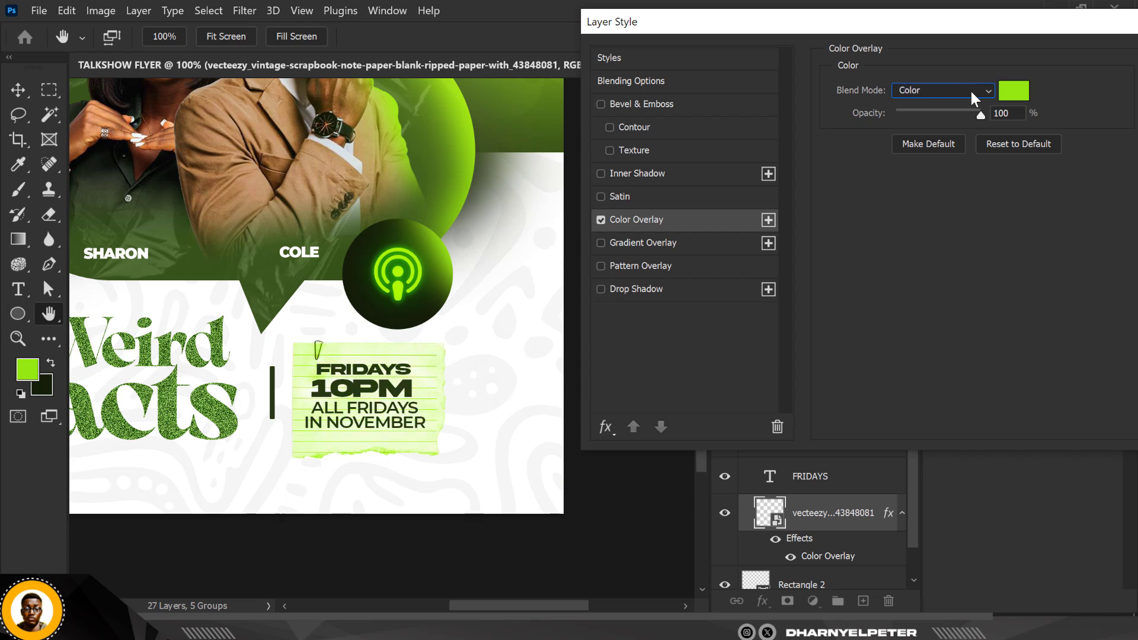
pyautogui.scroll(1, 970, 89)
pyautogui.scroll(-1, 970, 89)
# - Darken the note paper's overlay color to green 43650c and set its blend mode to Color Burn
pyautogui.click(1022, 92)
pyautogui.moveTo(864, 162); pyautogui.dragTo(849, 268)
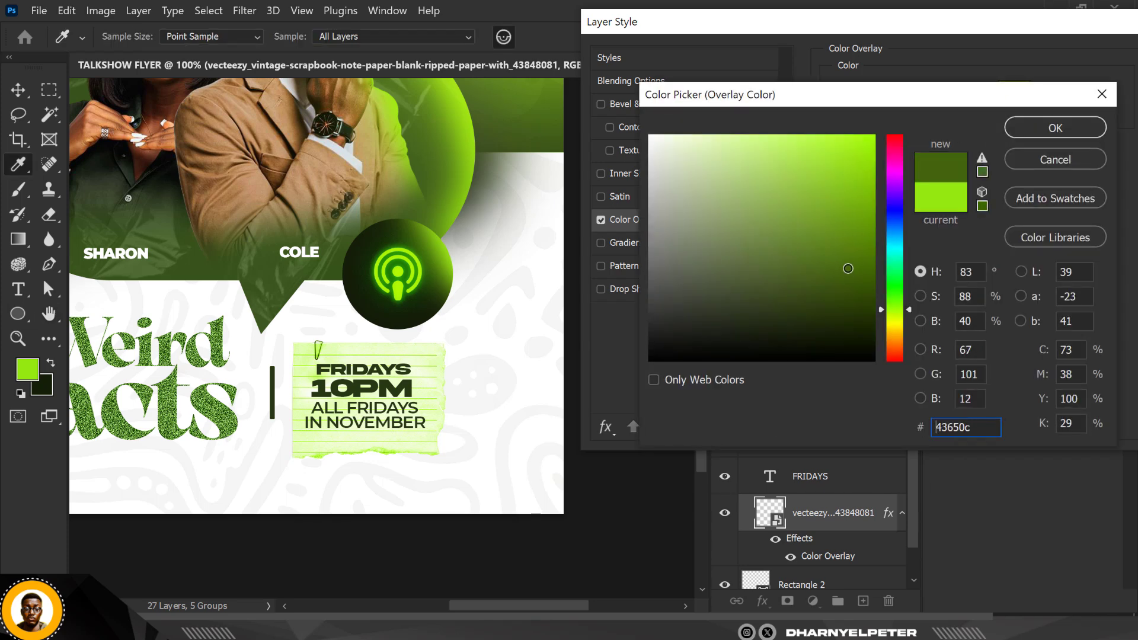
pyautogui.click(1055, 128)
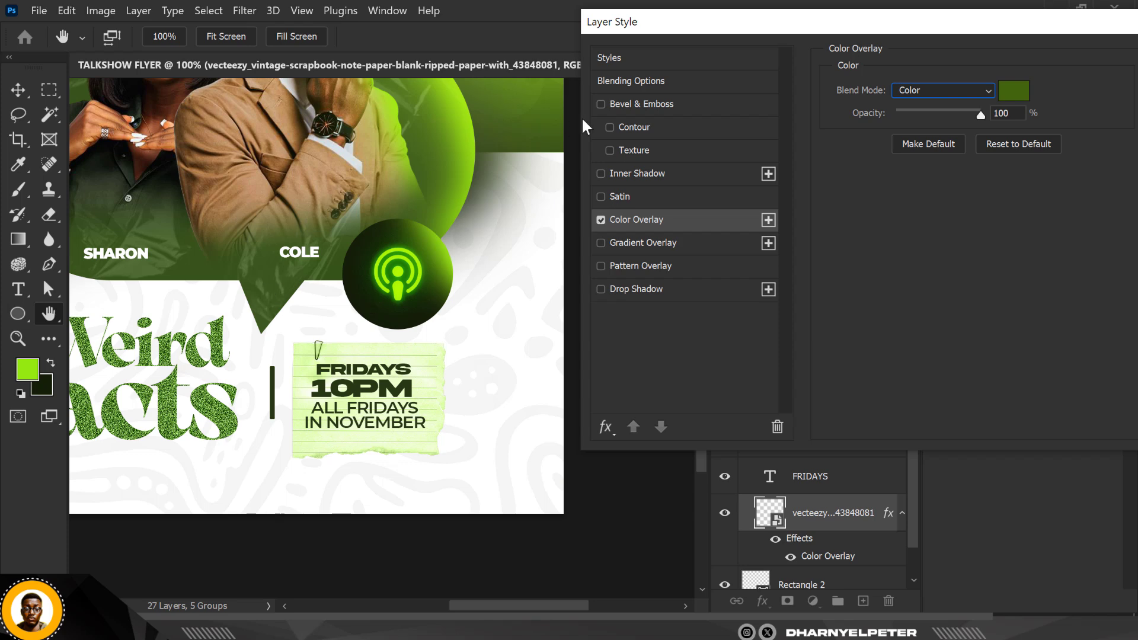
pyautogui.click(974, 94)
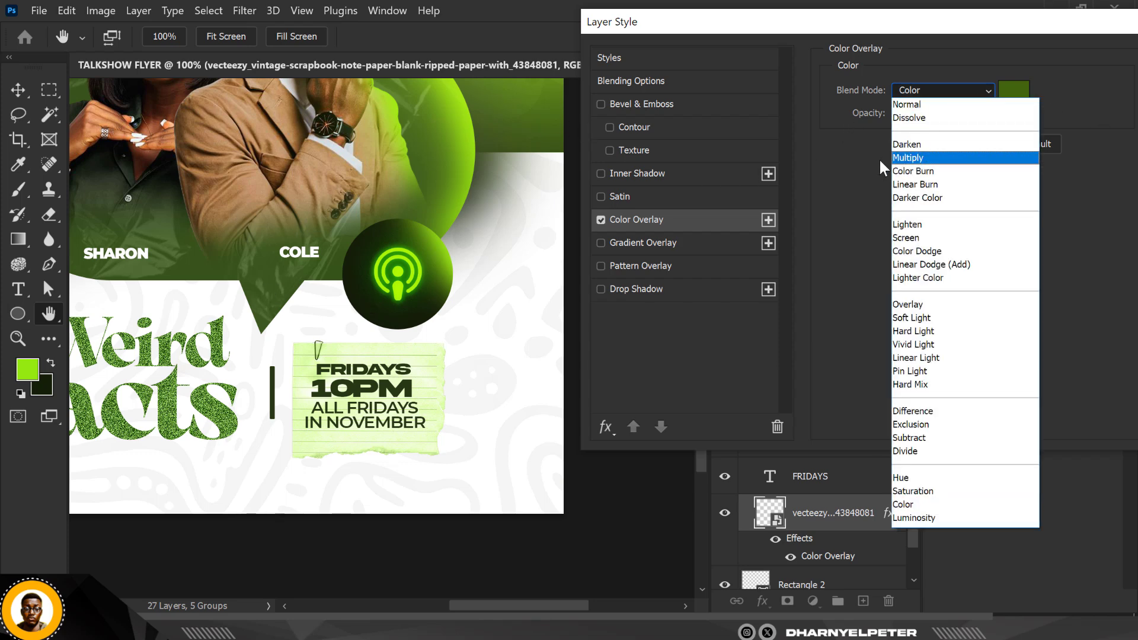
pyautogui.click(933, 171)
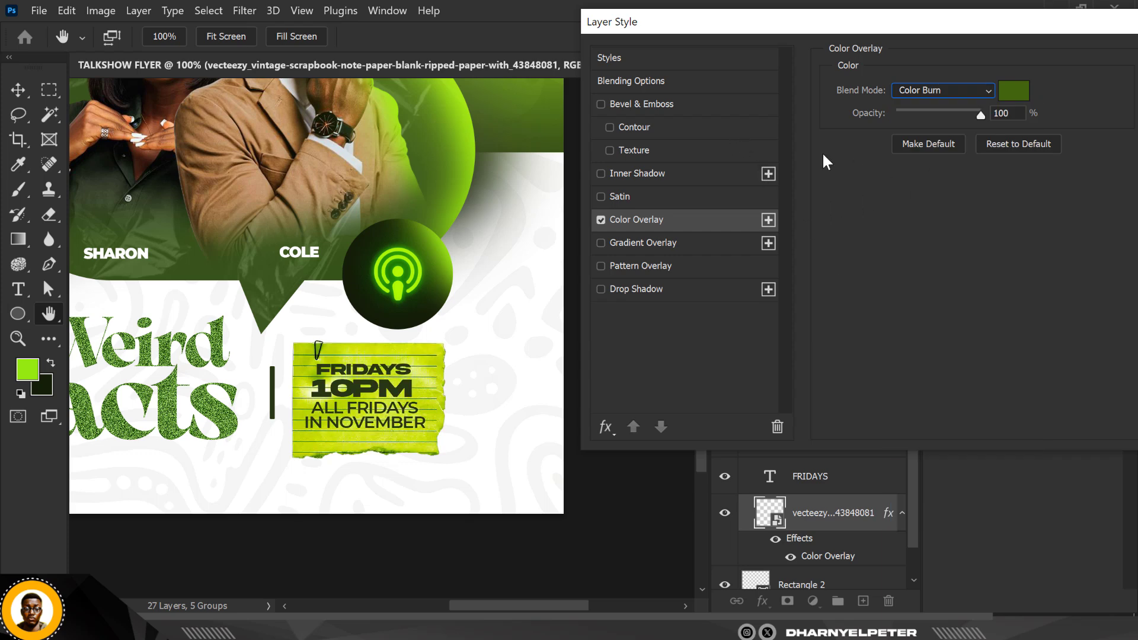
# - Brighten the note paper's overlay color to green 68b927 and apply the layer style
pyautogui.click(1013, 90)
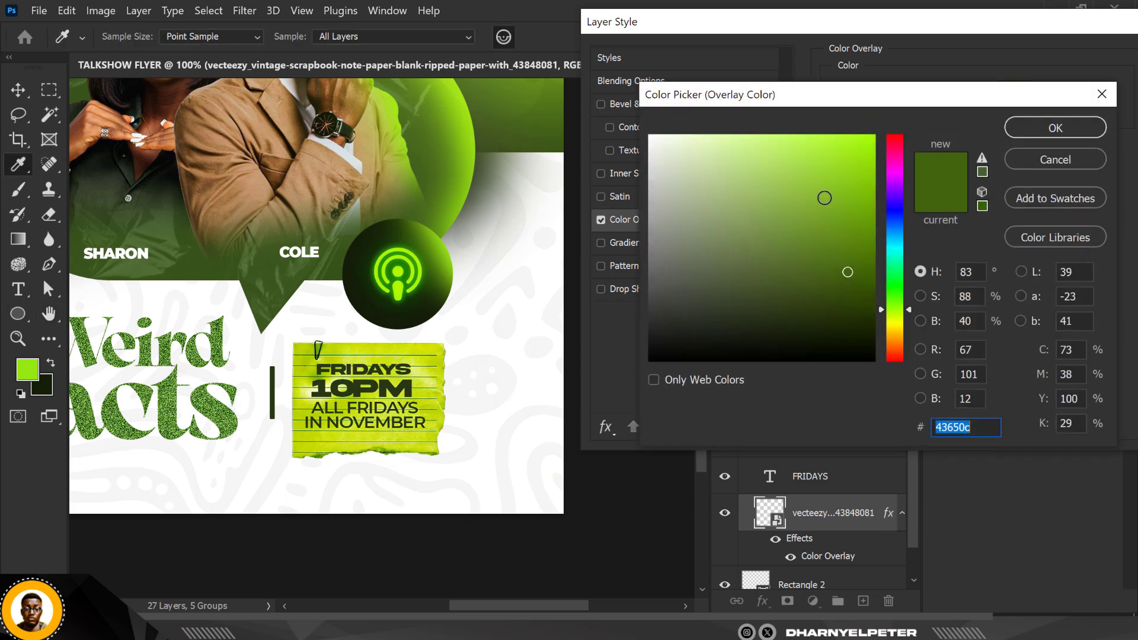
pyautogui.moveTo(843, 263); pyautogui.dragTo(838, 212)
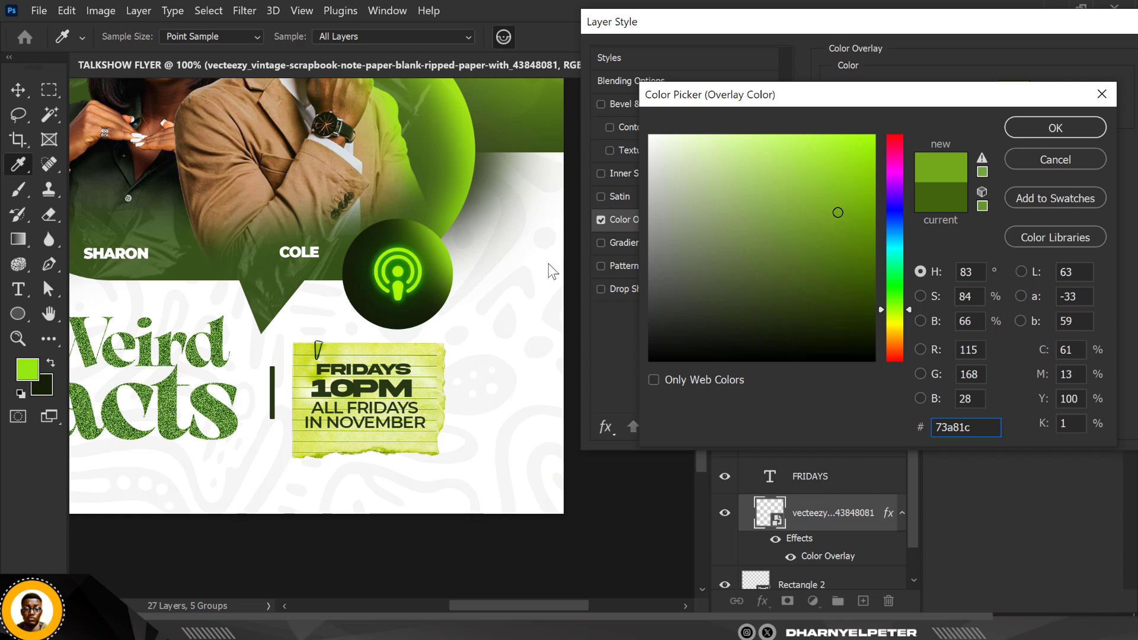
pyautogui.click(403, 290)
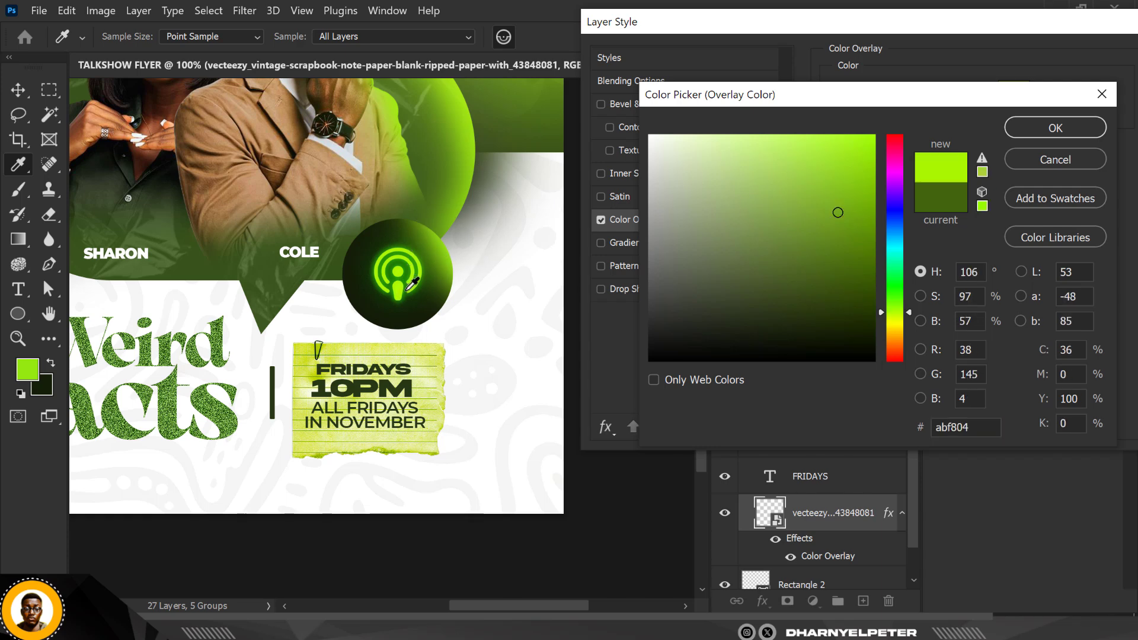
pyautogui.moveTo(861, 221)
pyautogui.mouseDown()
pyautogui.moveTo(810, 179)
pyautogui.moveTo(828, 197)
pyautogui.mouseUp()
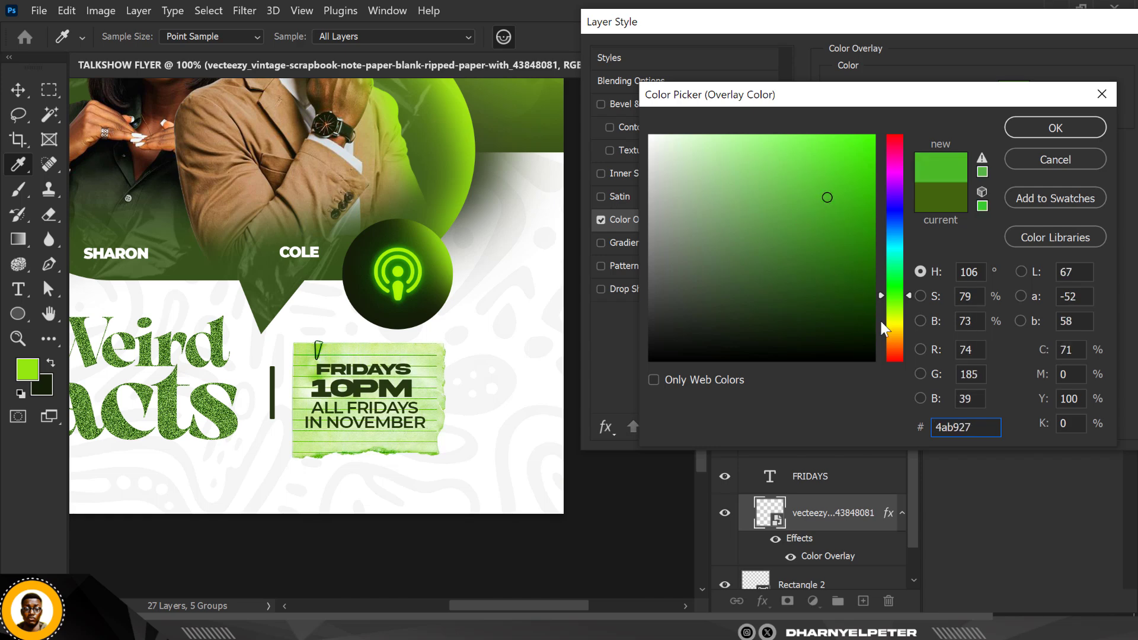
pyautogui.moveTo(888, 297); pyautogui.dragTo(889, 303)
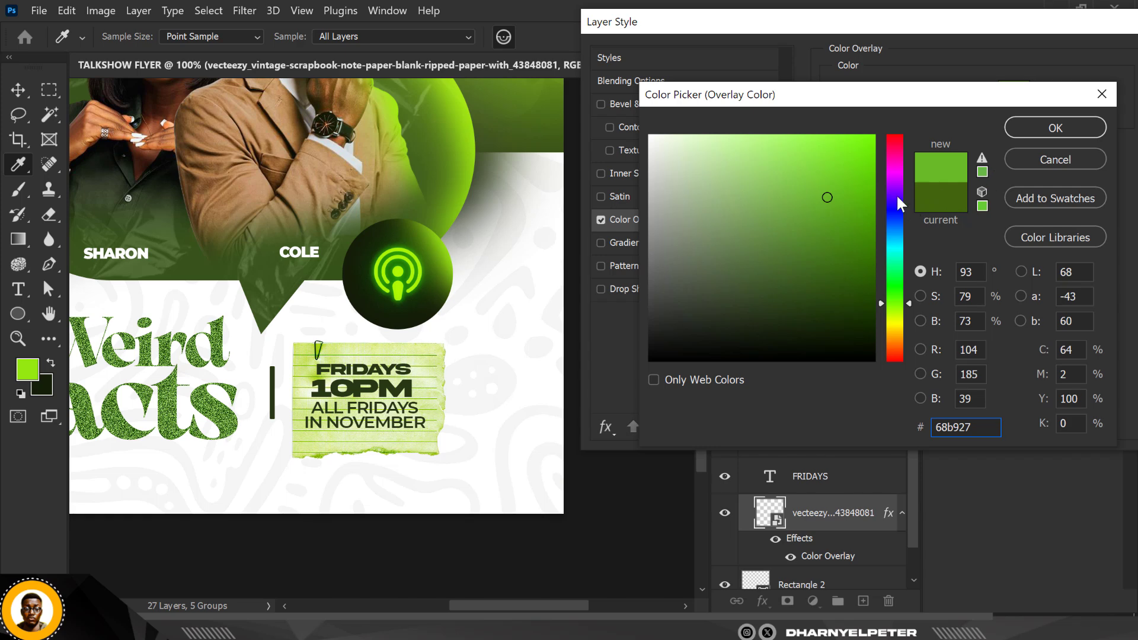
pyautogui.moveTo(977, 431); pyautogui.dragTo(916, 427)
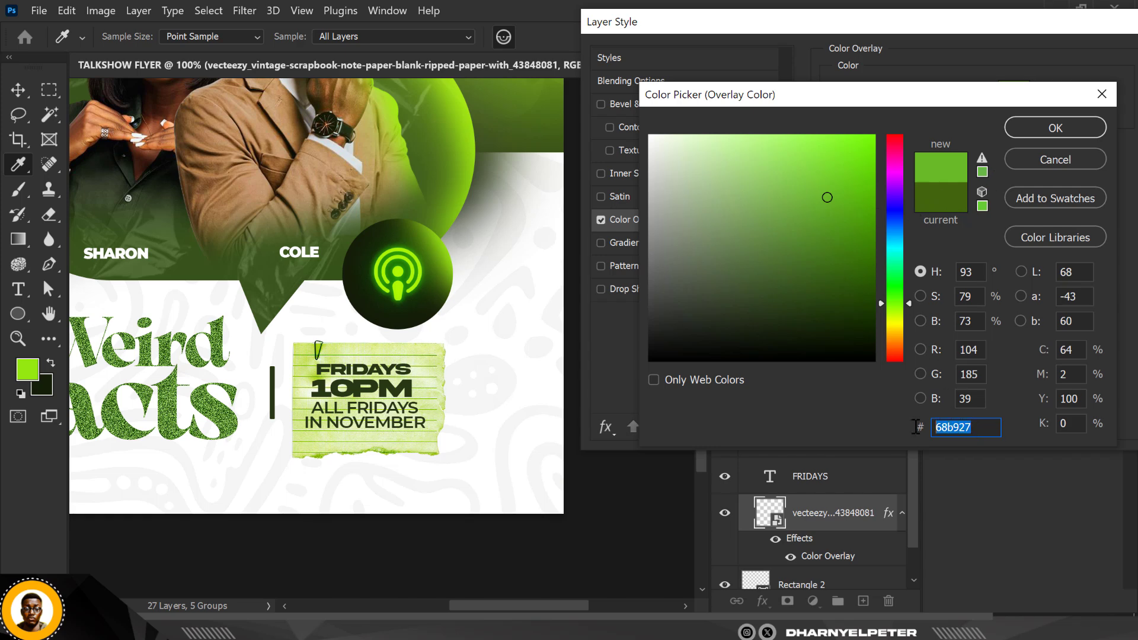
pyautogui.click(1058, 123)
pyautogui.moveTo(917, 22); pyautogui.dragTo(633, 29)
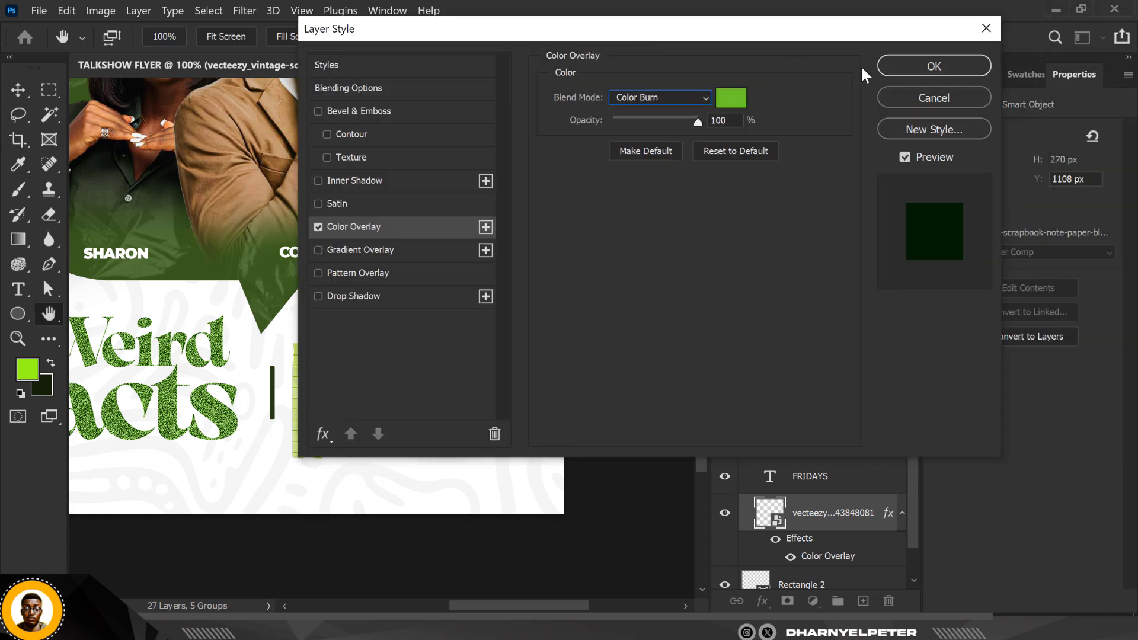
pyautogui.click(907, 66)
# - Collapse the DETAILS group and scale the whole group down around its center to about 92.63%
pyautogui.scroll(-1, 443, 374)
pyautogui.scroll(-10, 443, 372)
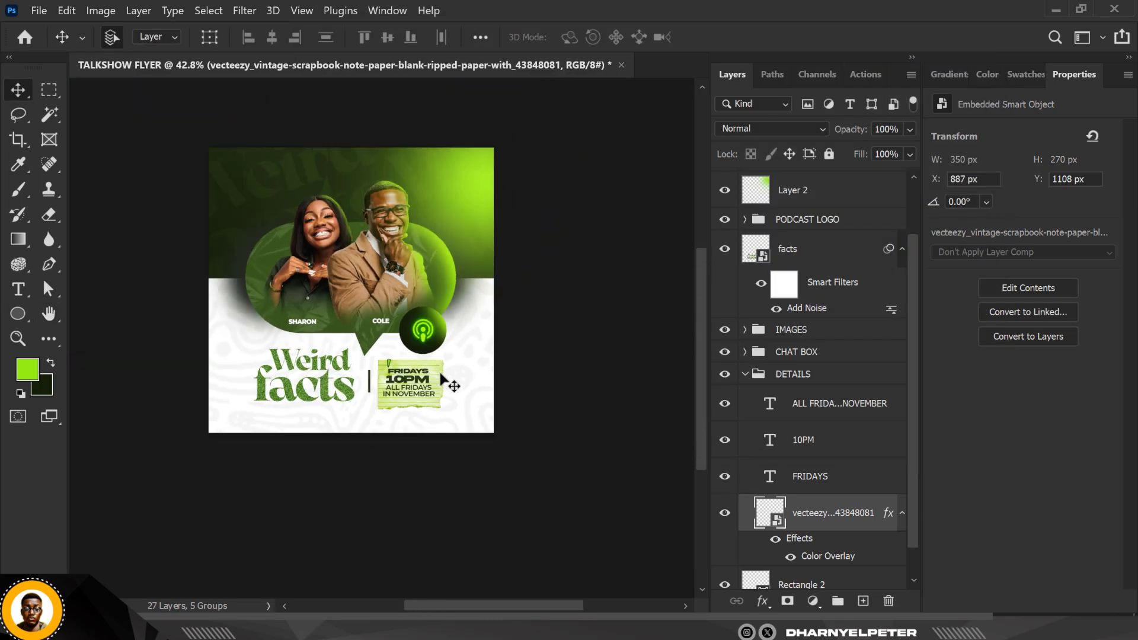
pyautogui.scroll(5, 387, 375)
pyautogui.scroll(4, 387, 375)
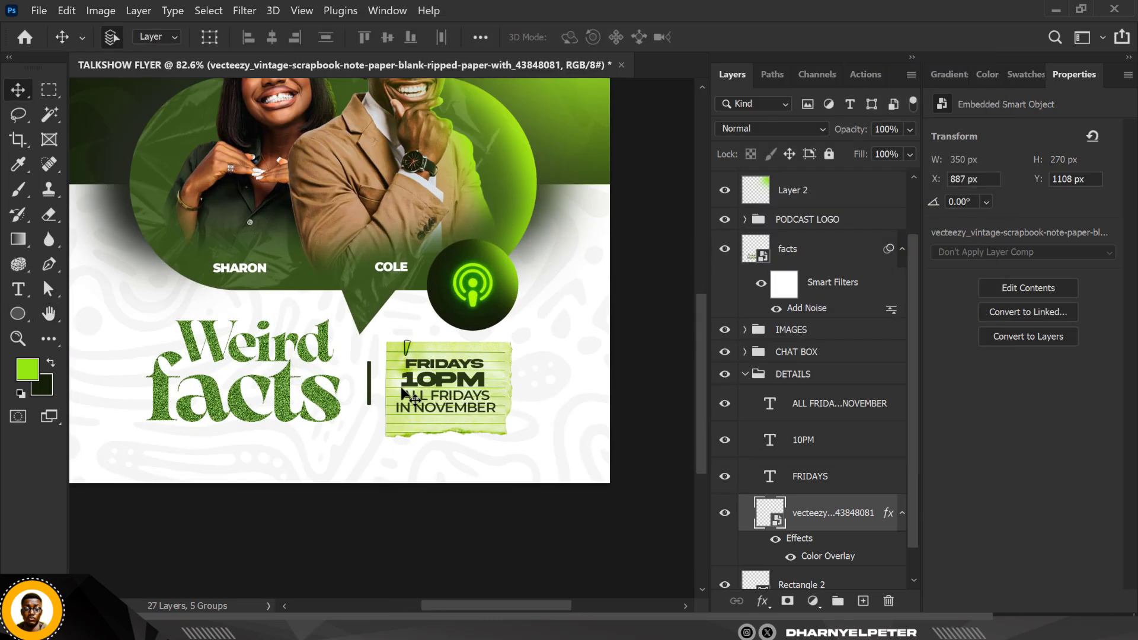
pyautogui.click(745, 374)
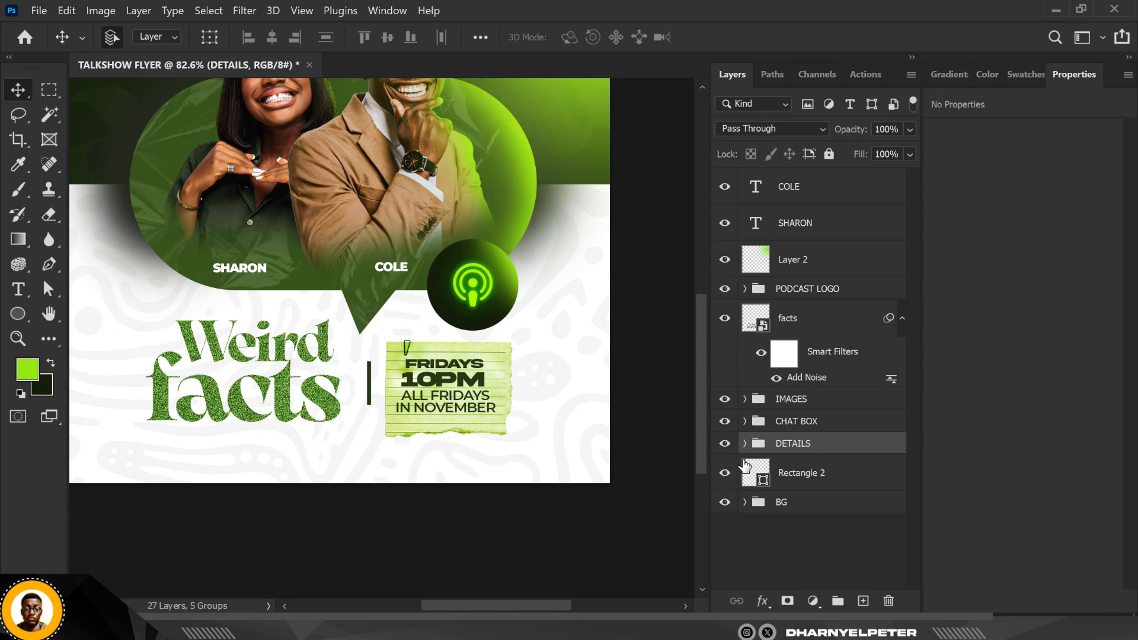
pyautogui.hotkey('ctrl', 't')
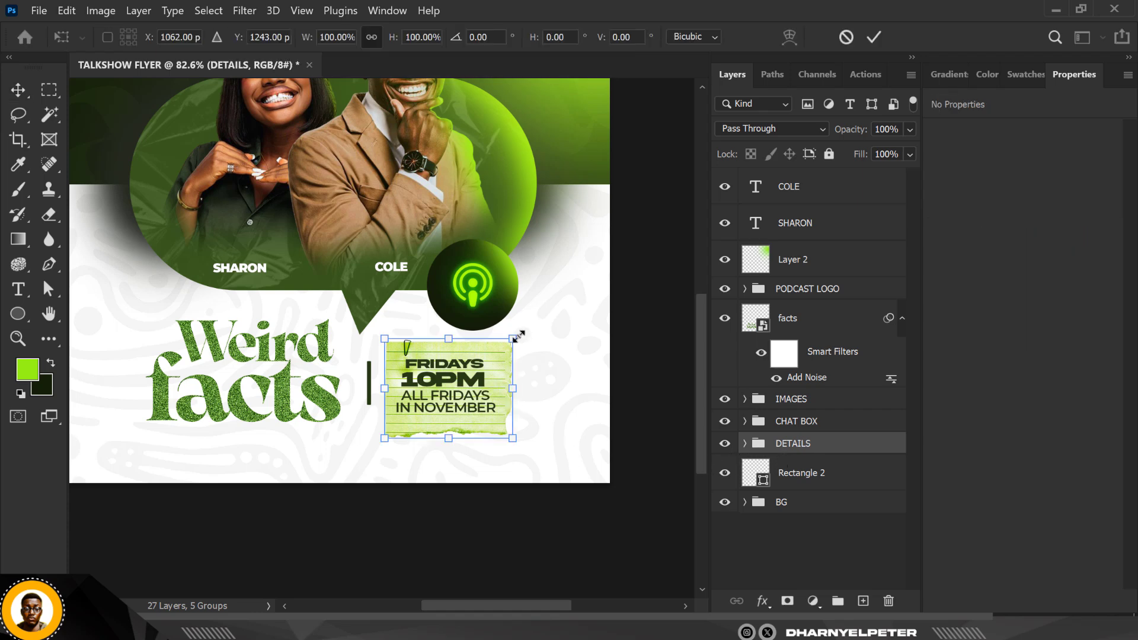
pyautogui.moveTo(518, 336); pyautogui.dragTo(508, 344)
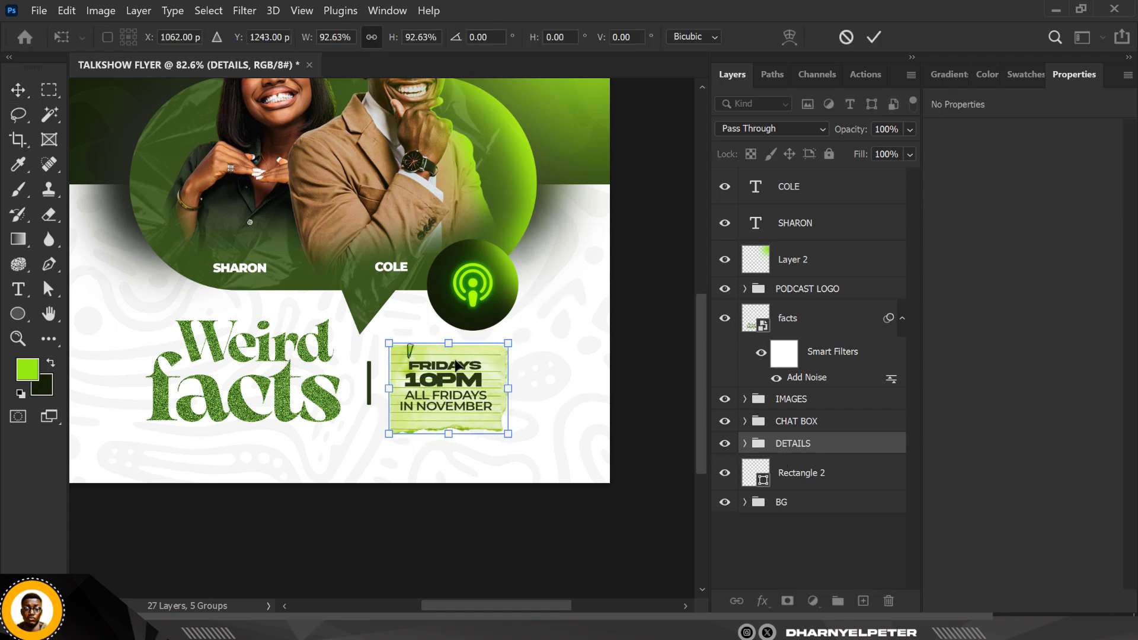
pyautogui.press('Return')
# - Stamp all visible layers into a new layer above the COLE text and convert it to a smart object
pyautogui.scroll(-5, 352, 415)
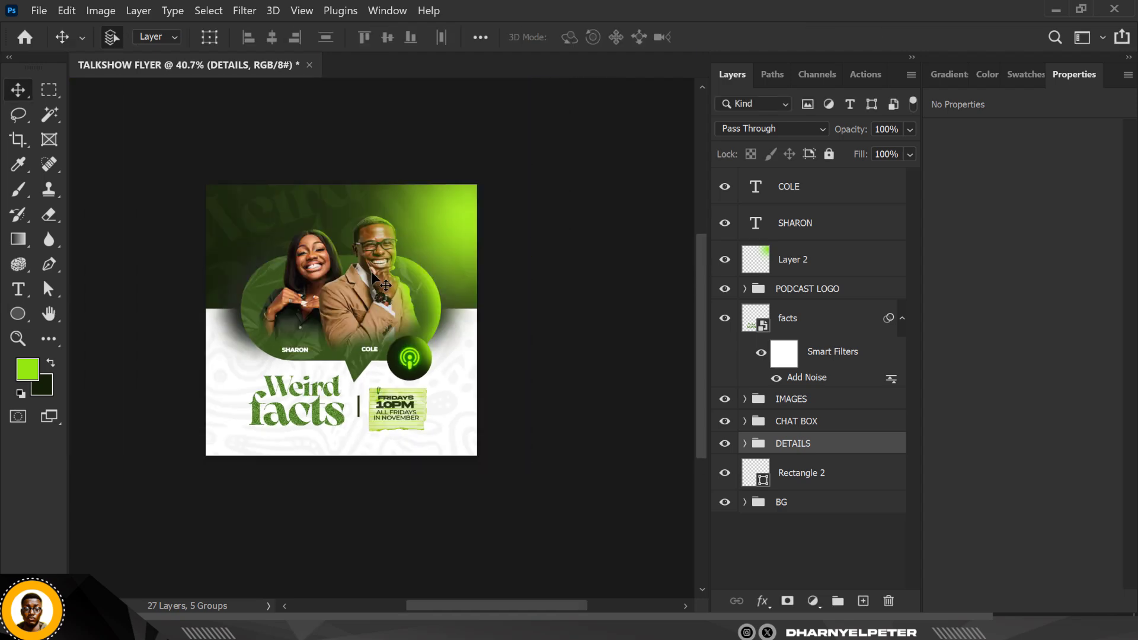
pyautogui.scroll(4, 371, 274)
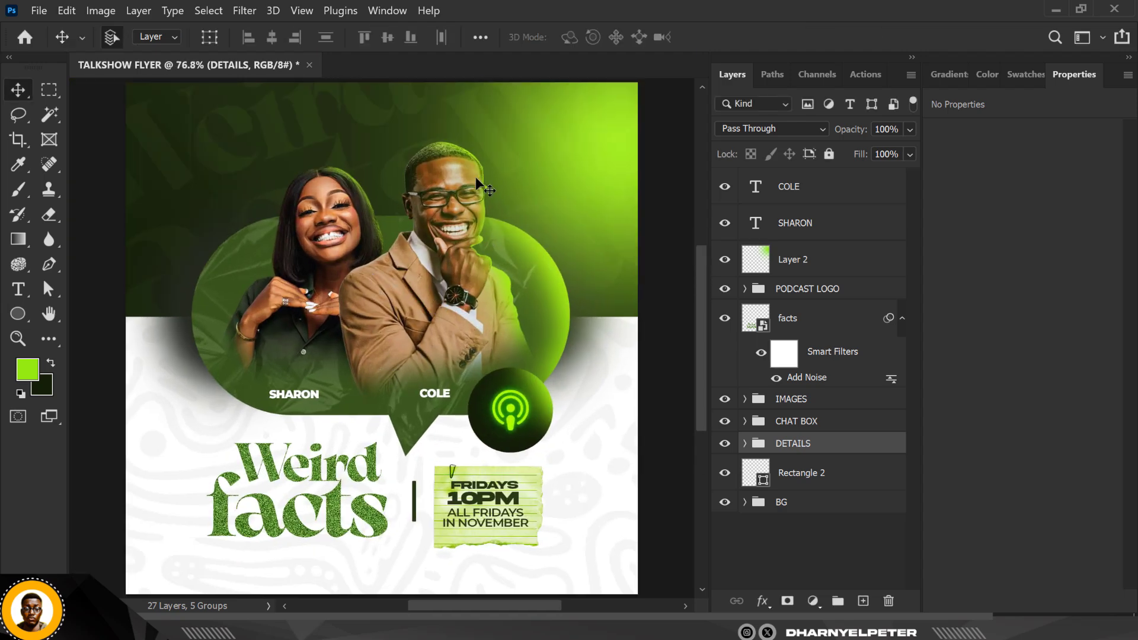
pyautogui.scroll(-2, 346, 158)
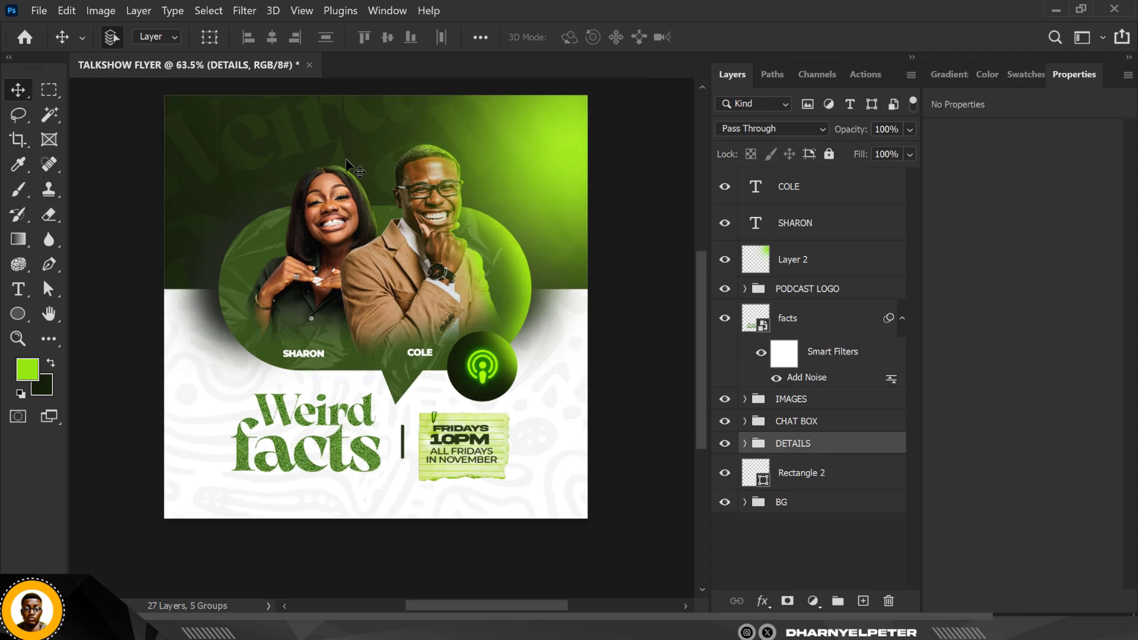
pyautogui.scroll(2, 357, 152)
pyautogui.scroll(-1, 393, 259)
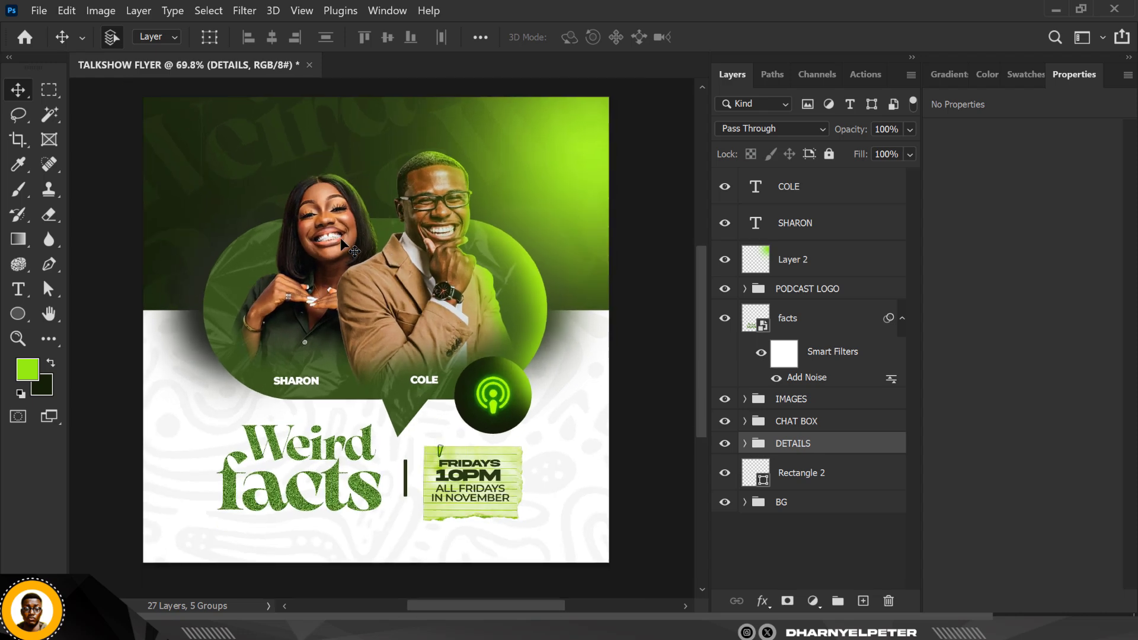
pyautogui.scroll(-1, 347, 241)
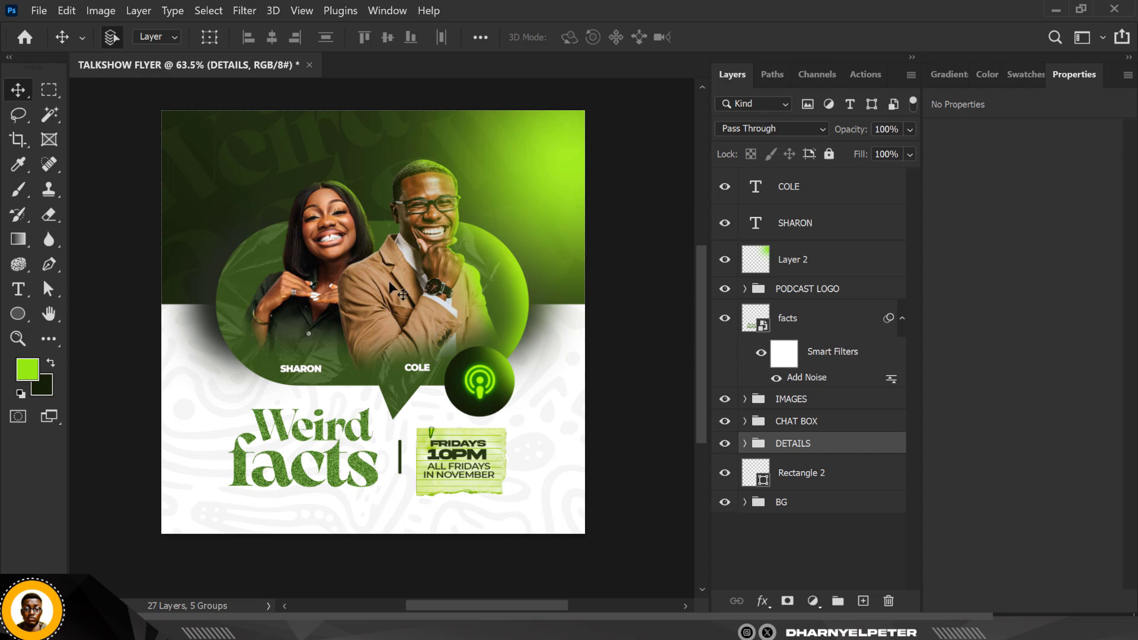
pyautogui.click(841, 197)
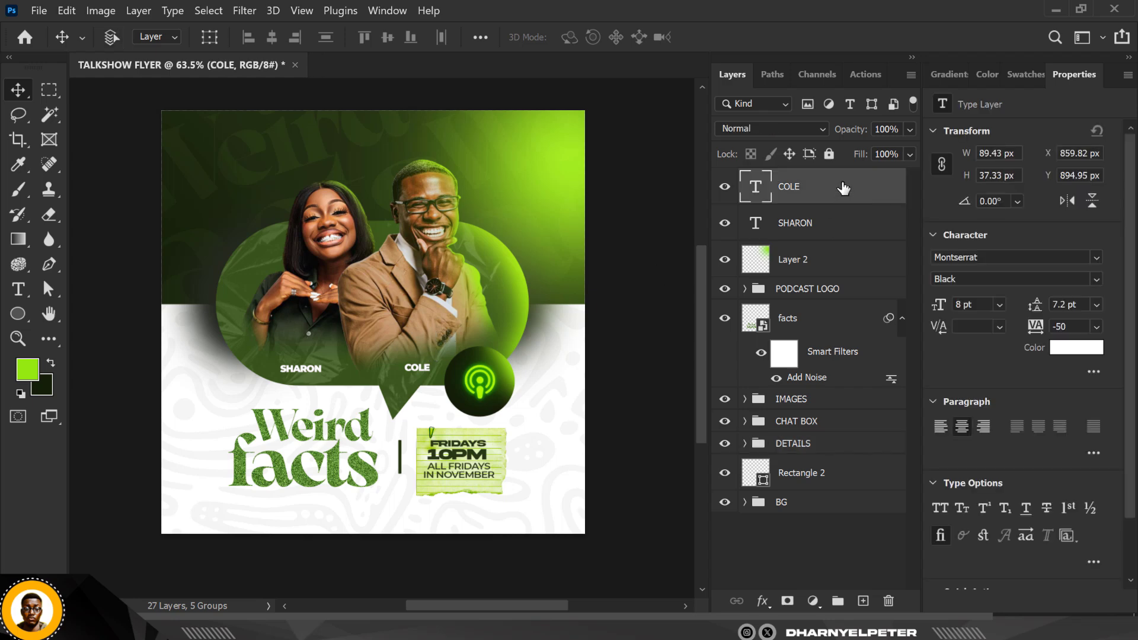
pyautogui.hotkey('ctrl', 'shift', 'alt', 'e')
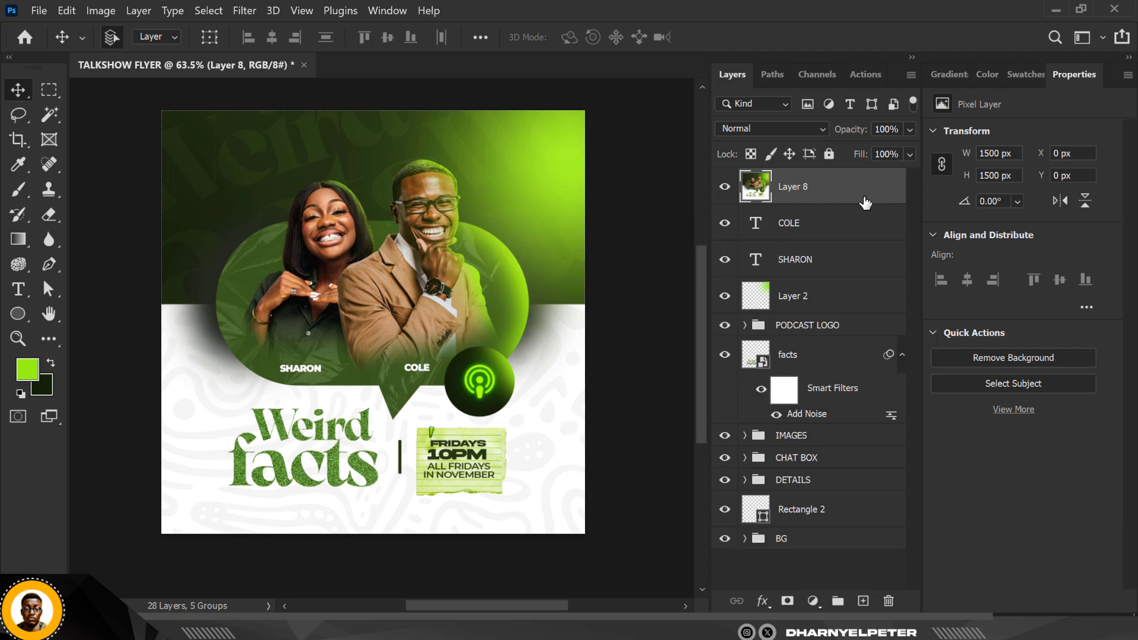
pyautogui.rightClick(859, 197)
pyautogui.click(931, 244)
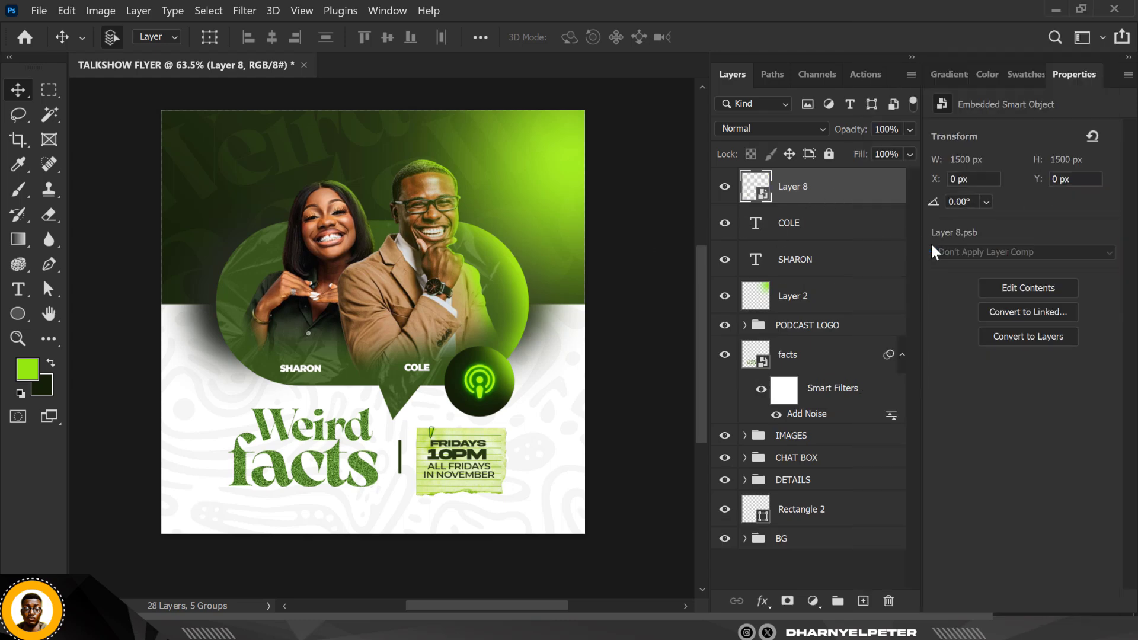
# - Start the Camera Raw Filter on the merged smart object and raise Texture to +27
pyautogui.click(245, 10)
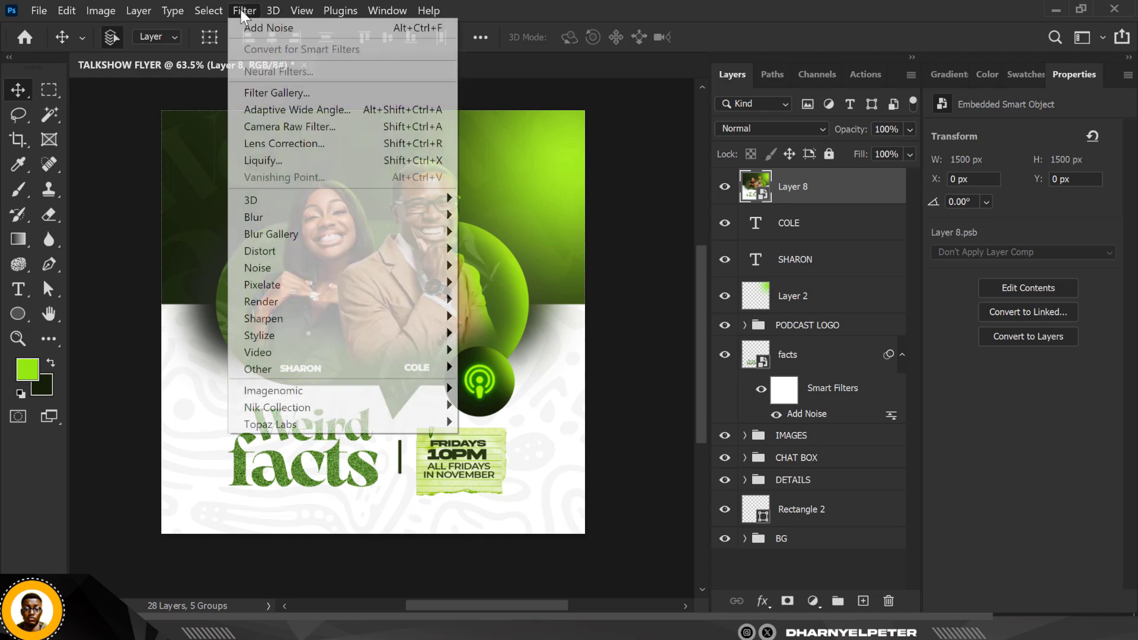
pyautogui.click(291, 126)
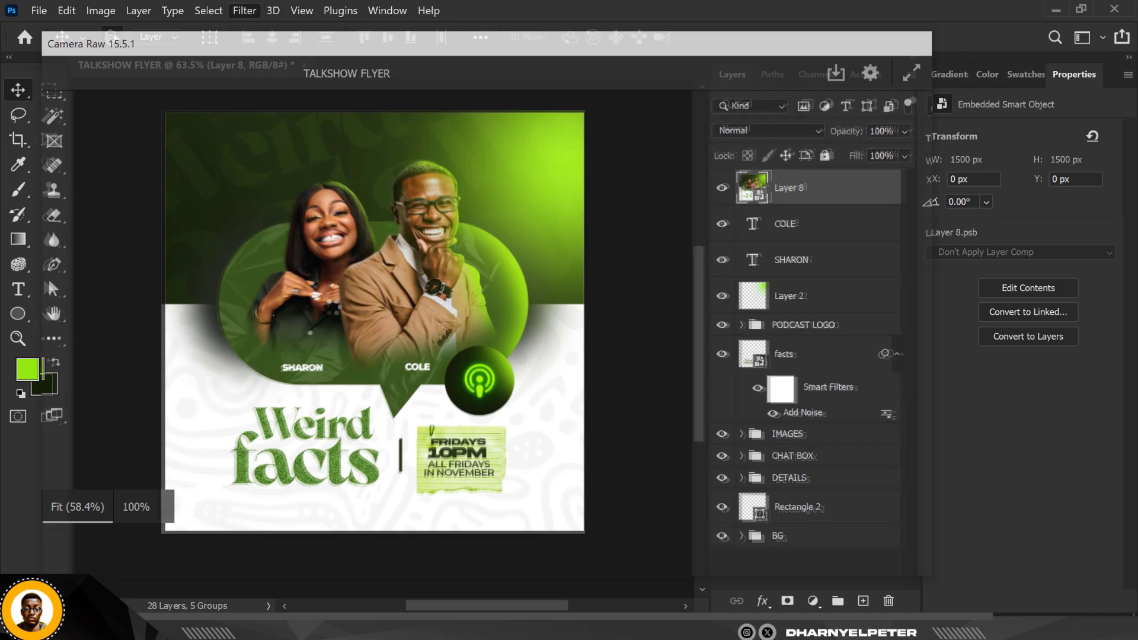
pyautogui.scroll(-5, 346, 250)
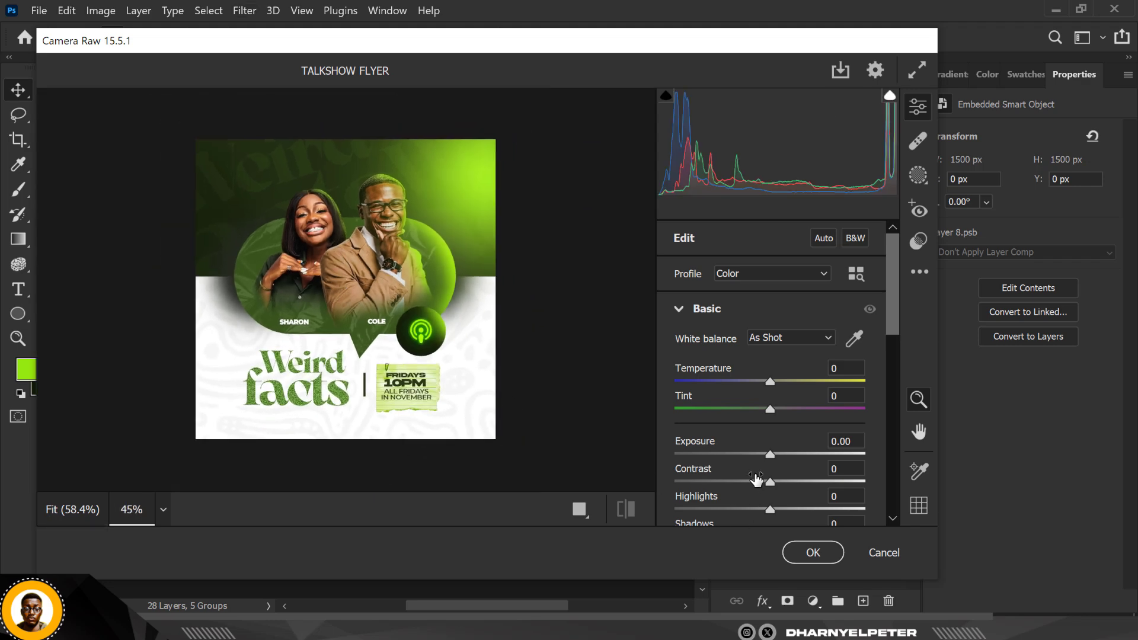
pyautogui.scroll(-4, 764, 472)
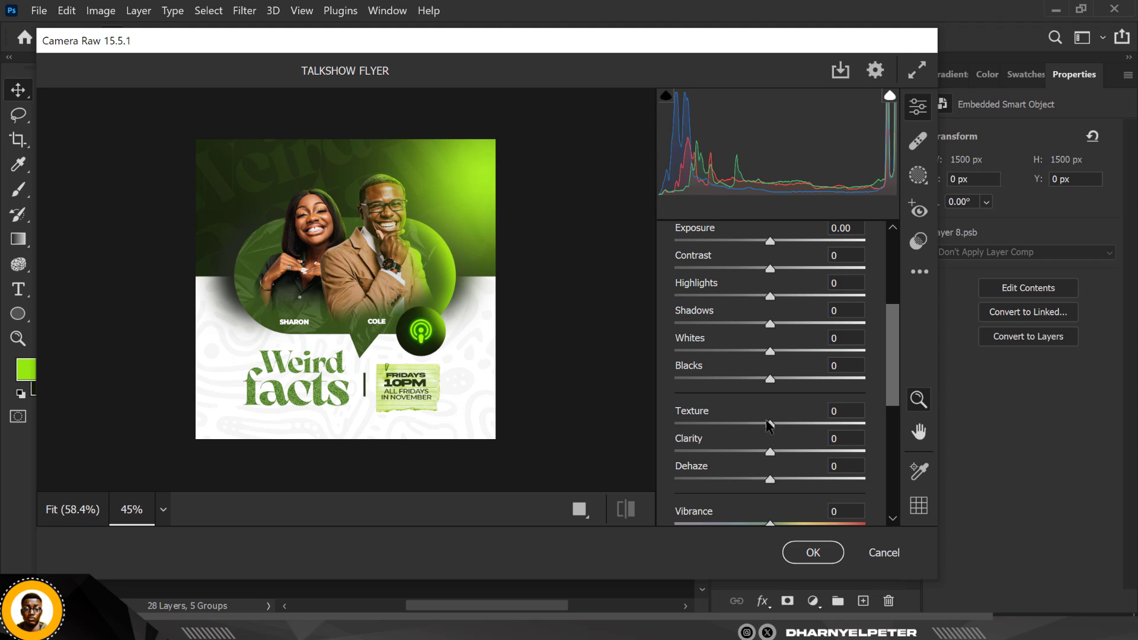
pyautogui.moveTo(771, 429); pyautogui.dragTo(802, 433)
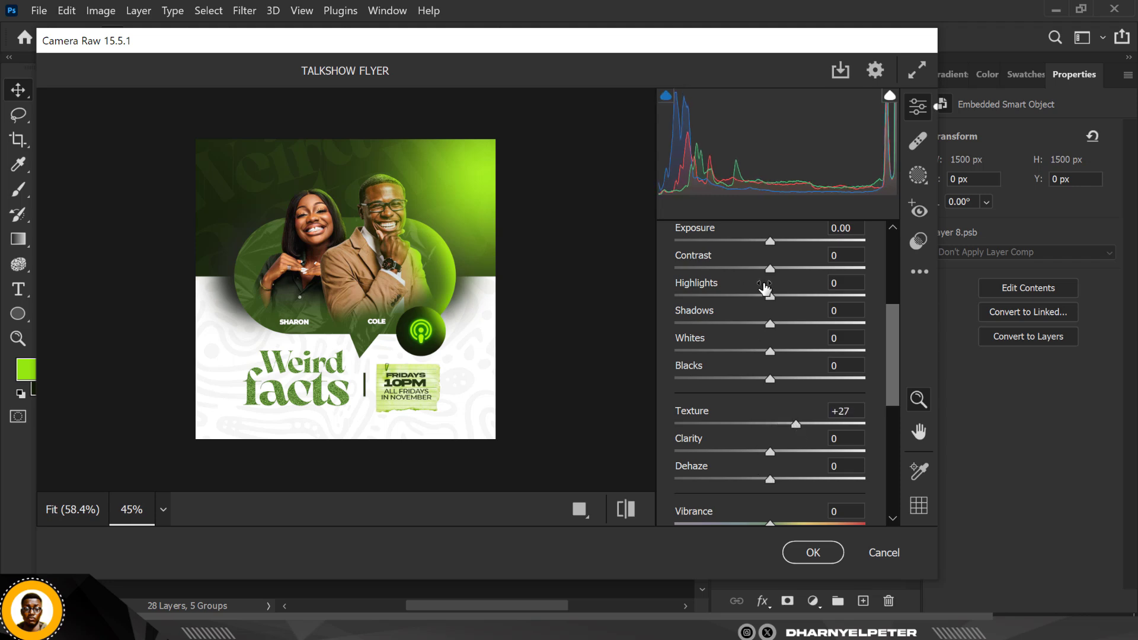
# - Adjust the Camera Raw tones to Contrast +10, Highlights -1 and Shadows -11
pyautogui.scroll(2, 771, 314)
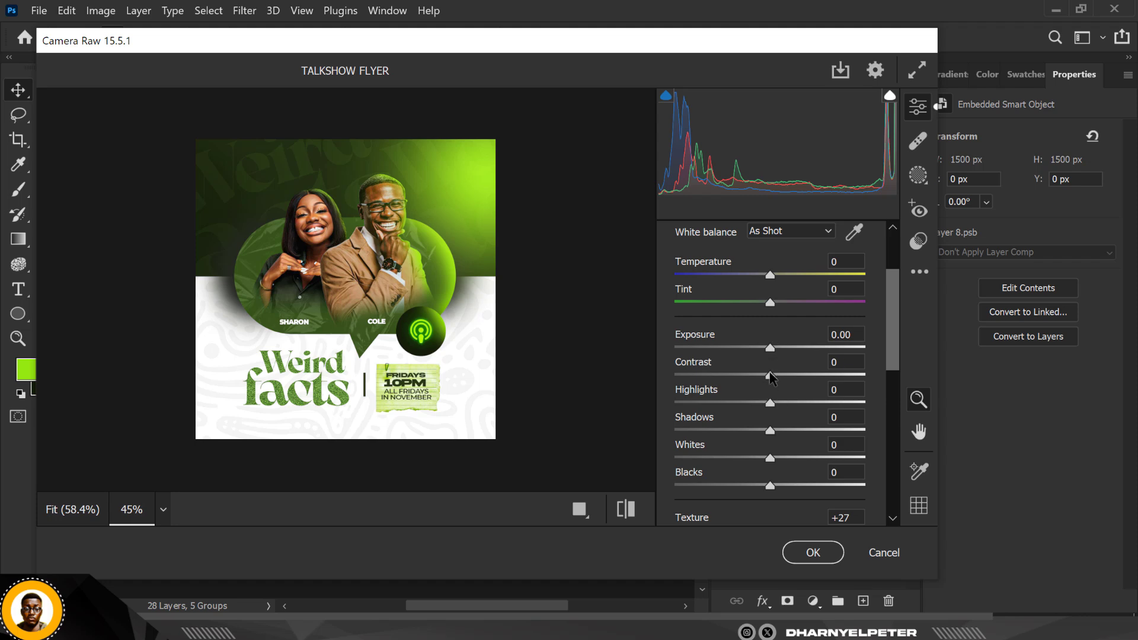
pyautogui.moveTo(771, 376); pyautogui.dragTo(774, 405)
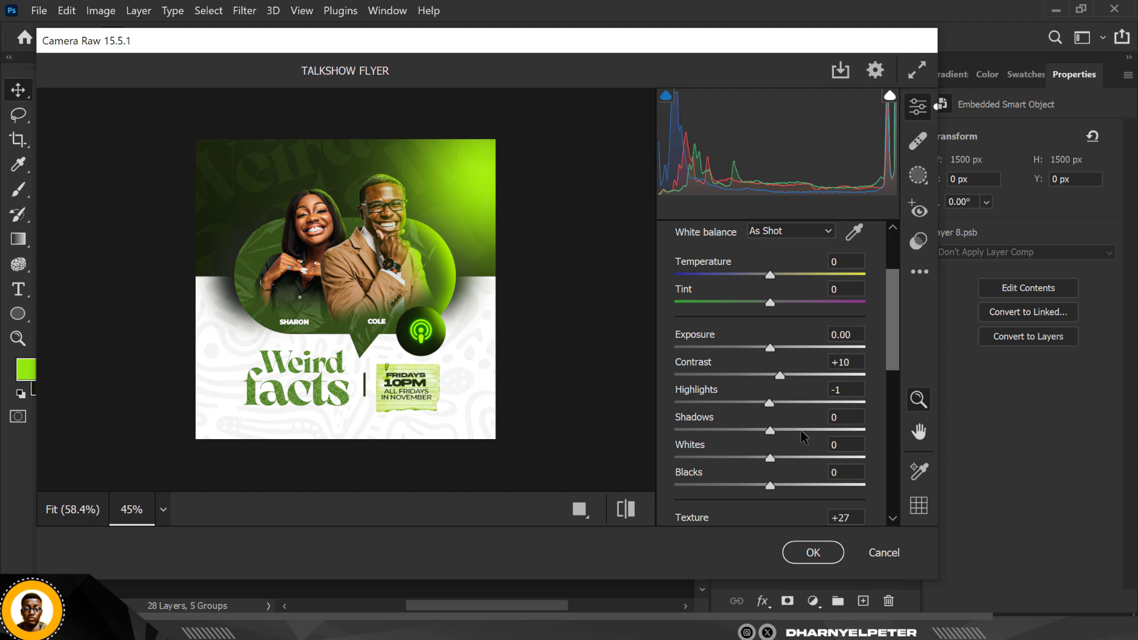
pyautogui.click(798, 430)
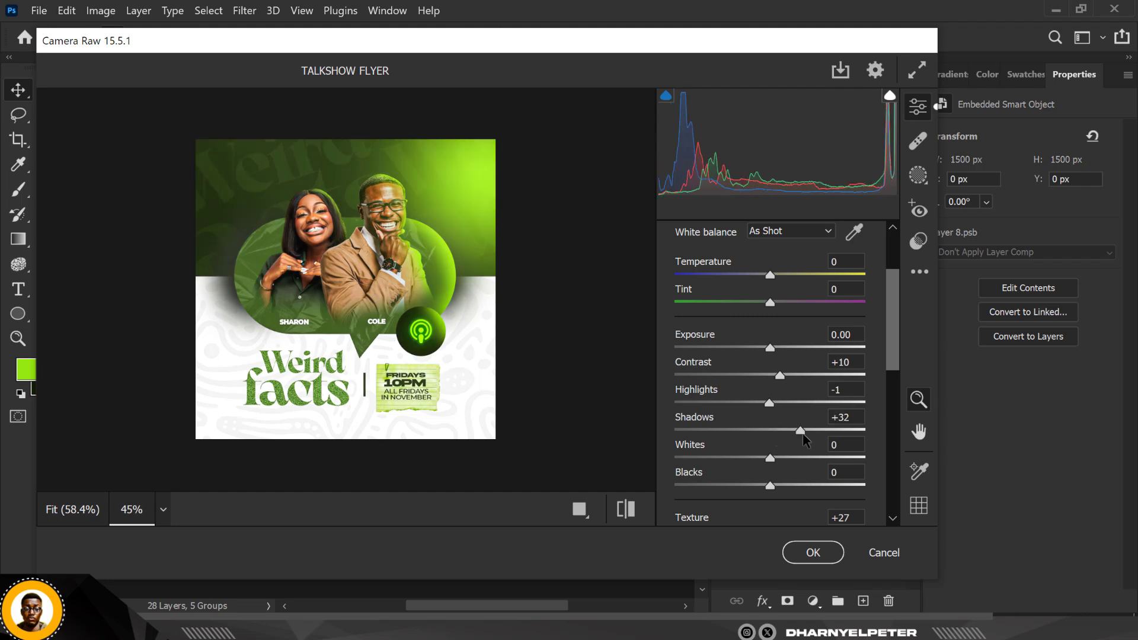
pyautogui.click(751, 430)
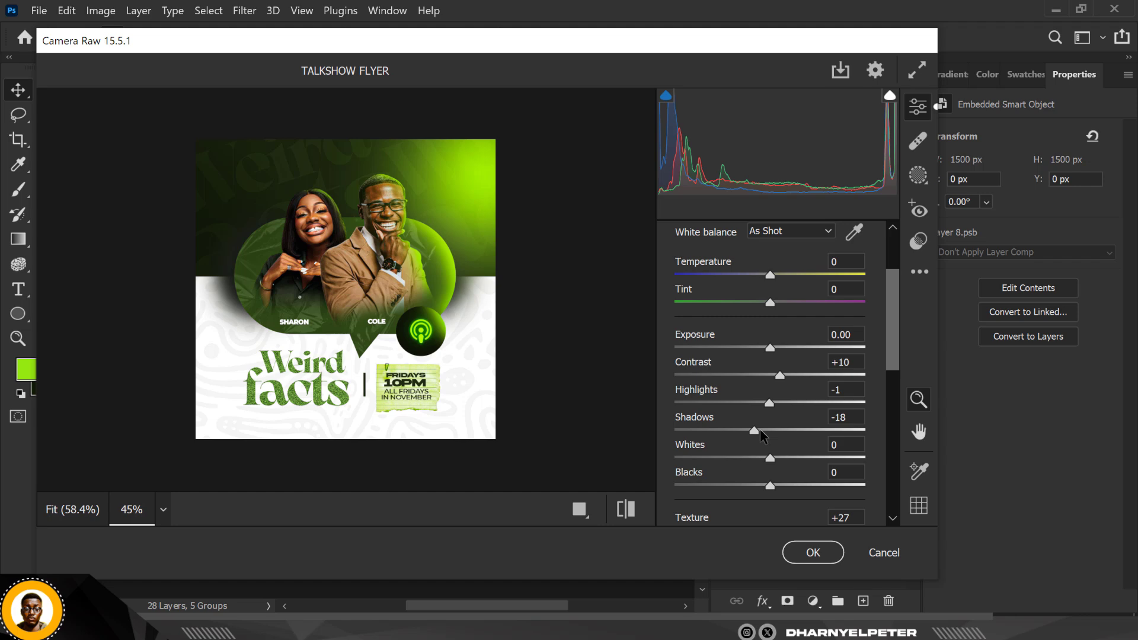
pyautogui.click(760, 429)
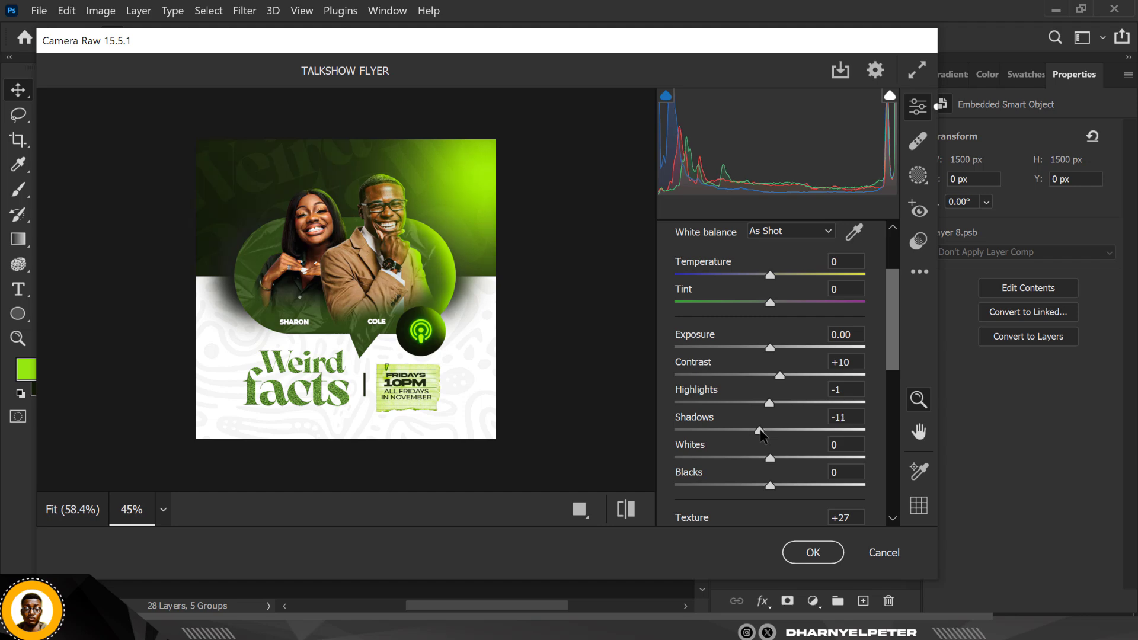
# - Set Blacks to -5 and Tint to -7, and apply the Camera Raw Filter
pyautogui.click(757, 487)
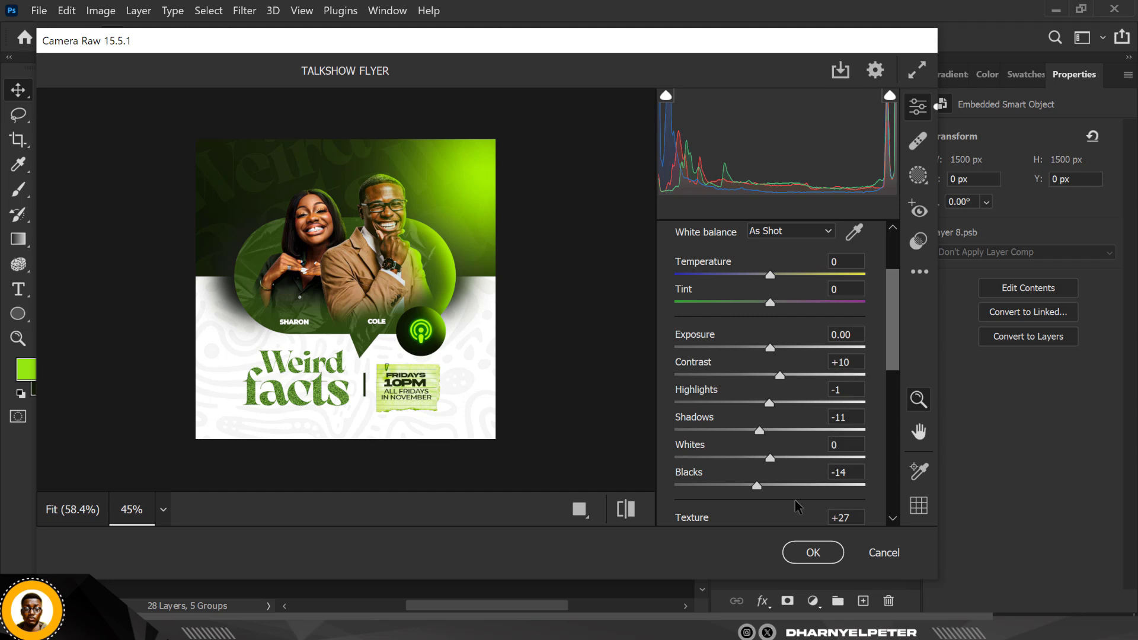
pyautogui.click(765, 486)
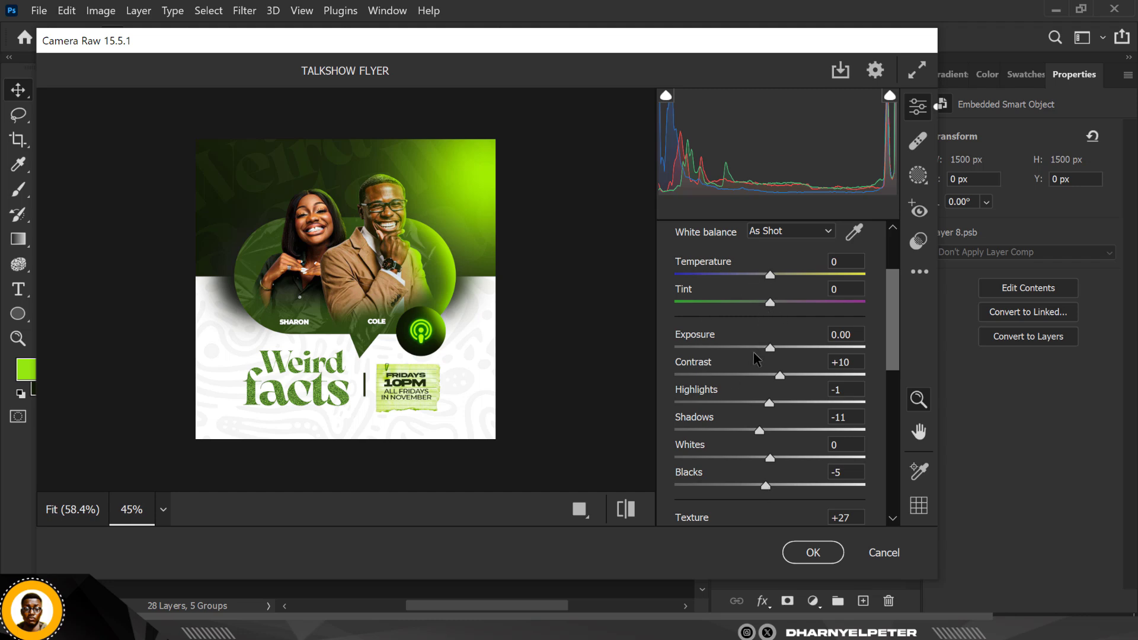
pyautogui.click(764, 304)
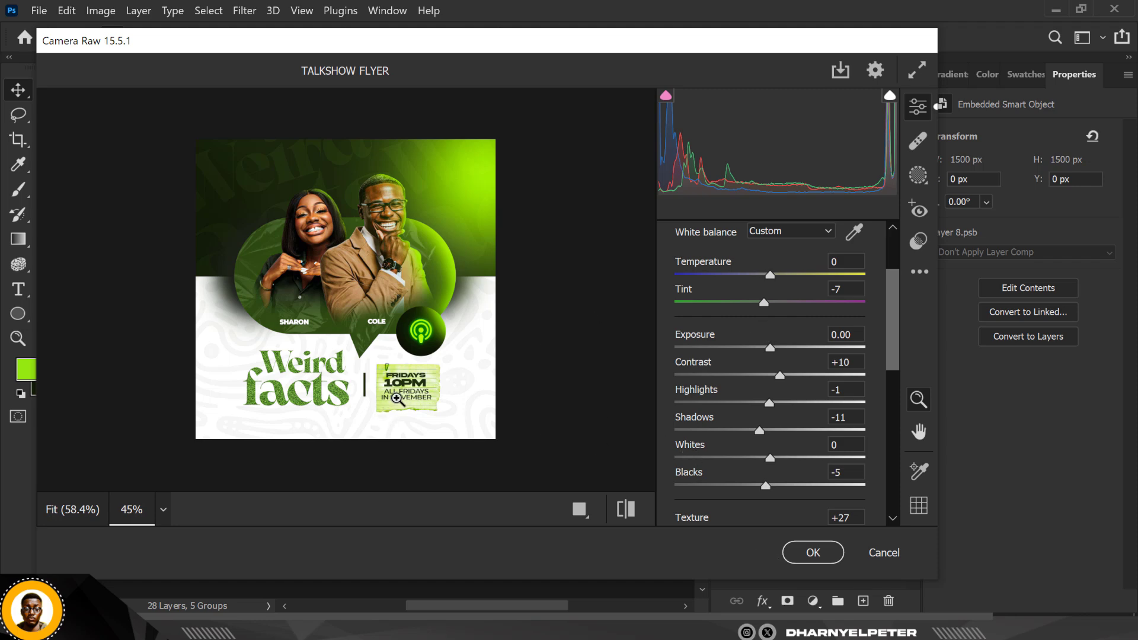
pyautogui.click(813, 553)
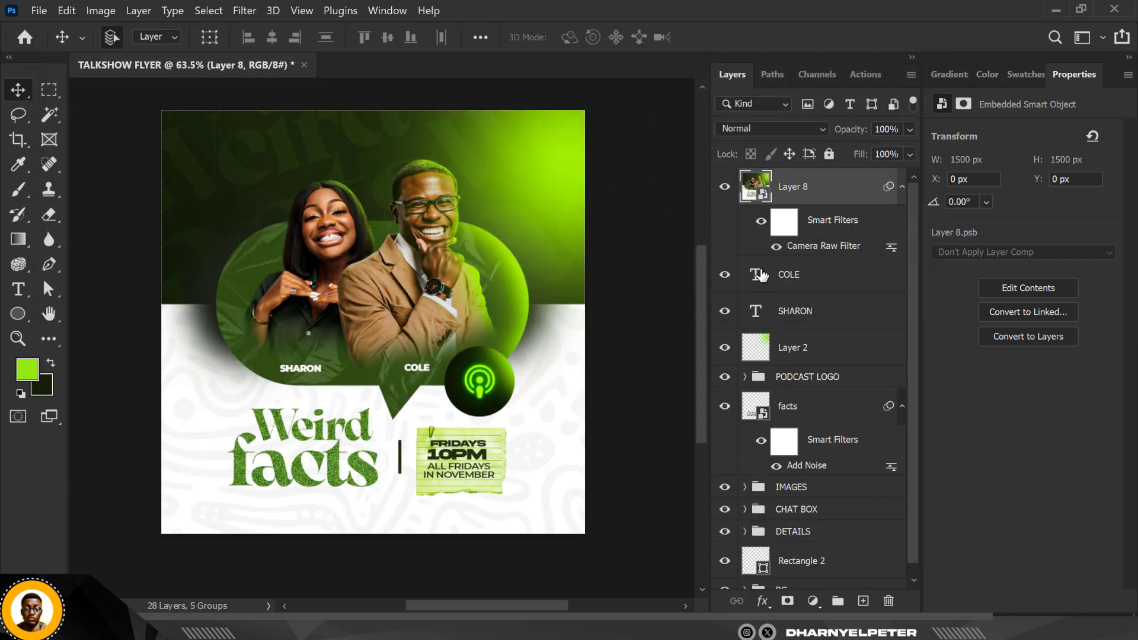
# - Compare the flyer with and without the Camera Raw smart filter and examine the graded artwork
pyautogui.click(762, 223)
pyautogui.click(763, 223)
pyautogui.scroll(1, 510, 266)
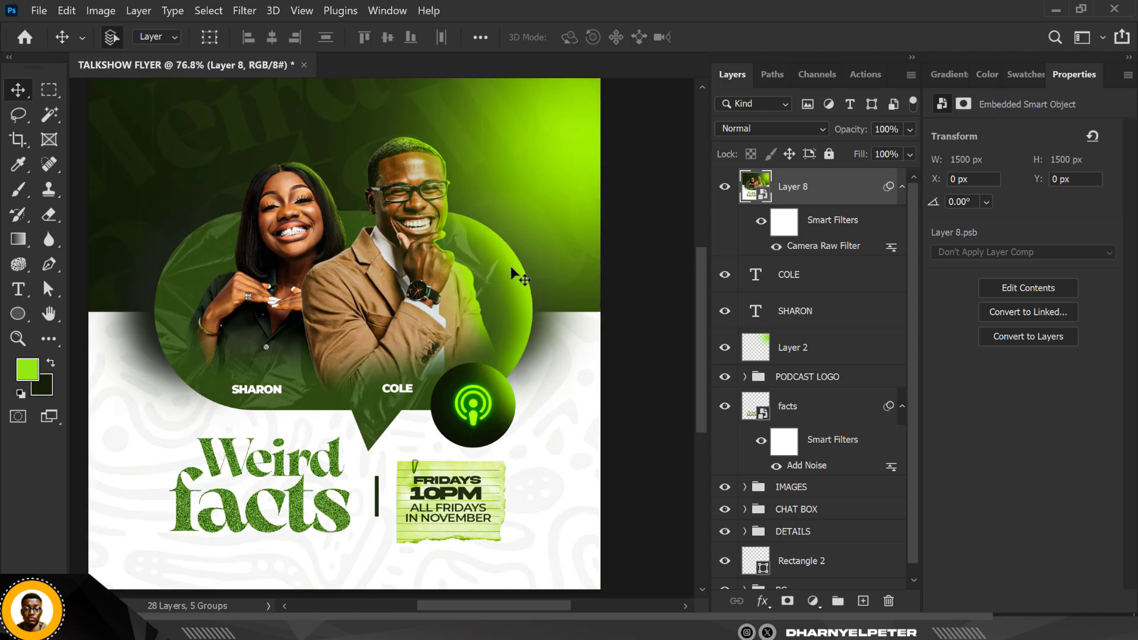
pyautogui.scroll(-1, 510, 266)
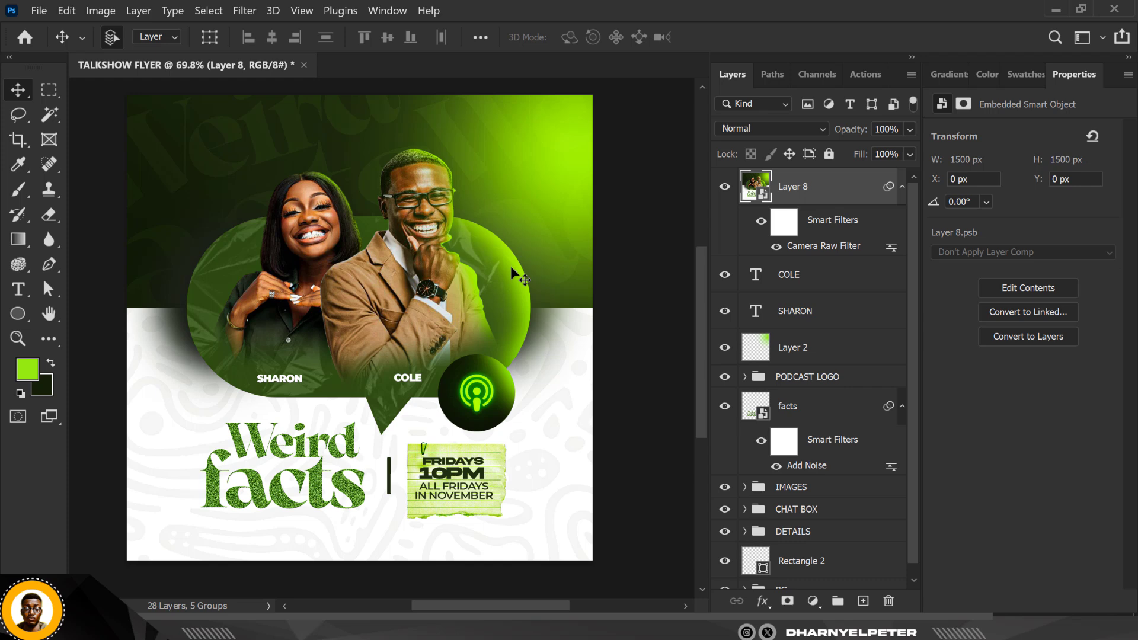
pyautogui.scroll(1, 511, 265)
pyautogui.scroll(-1, 493, 271)
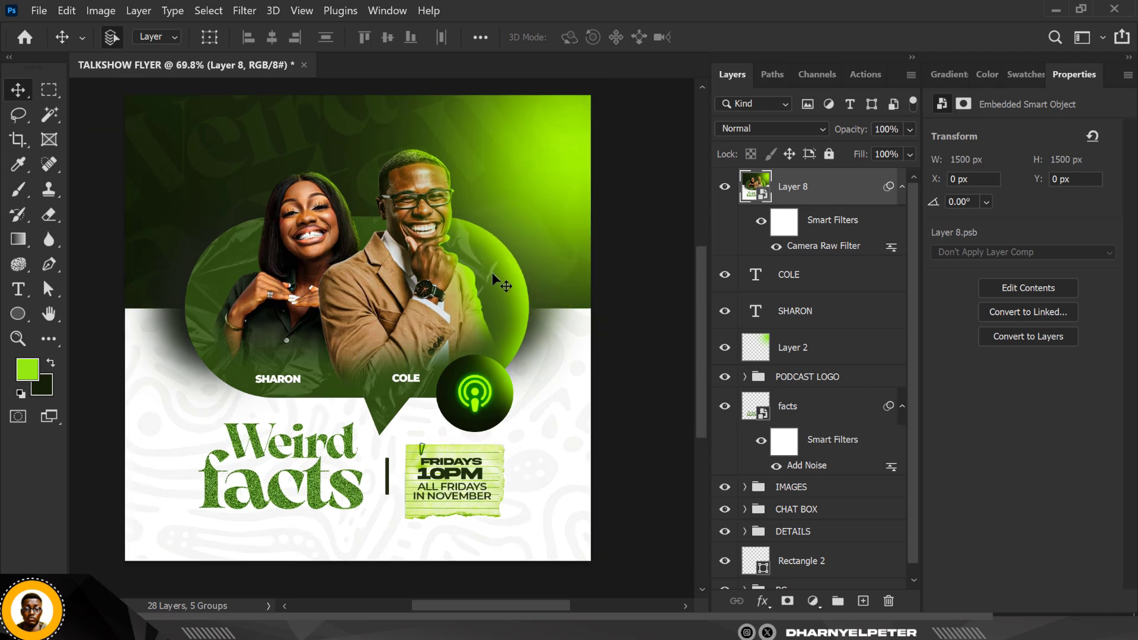
pyautogui.click(761, 222)
pyautogui.click(761, 221)
pyautogui.scroll(1, 416, 250)
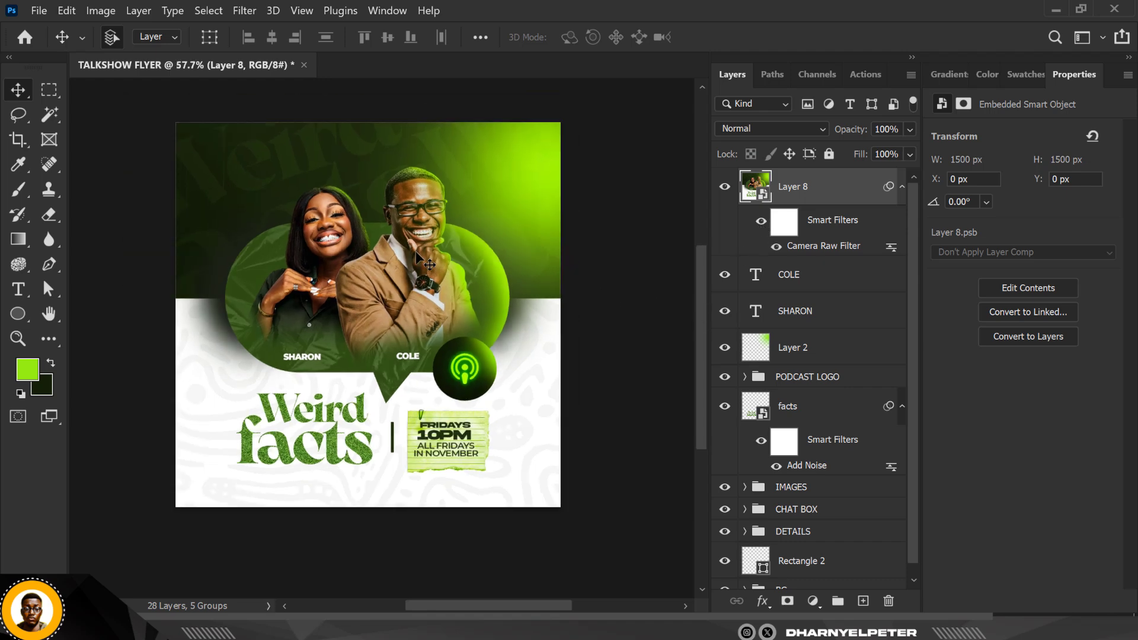
pyautogui.scroll(-2, 418, 250)
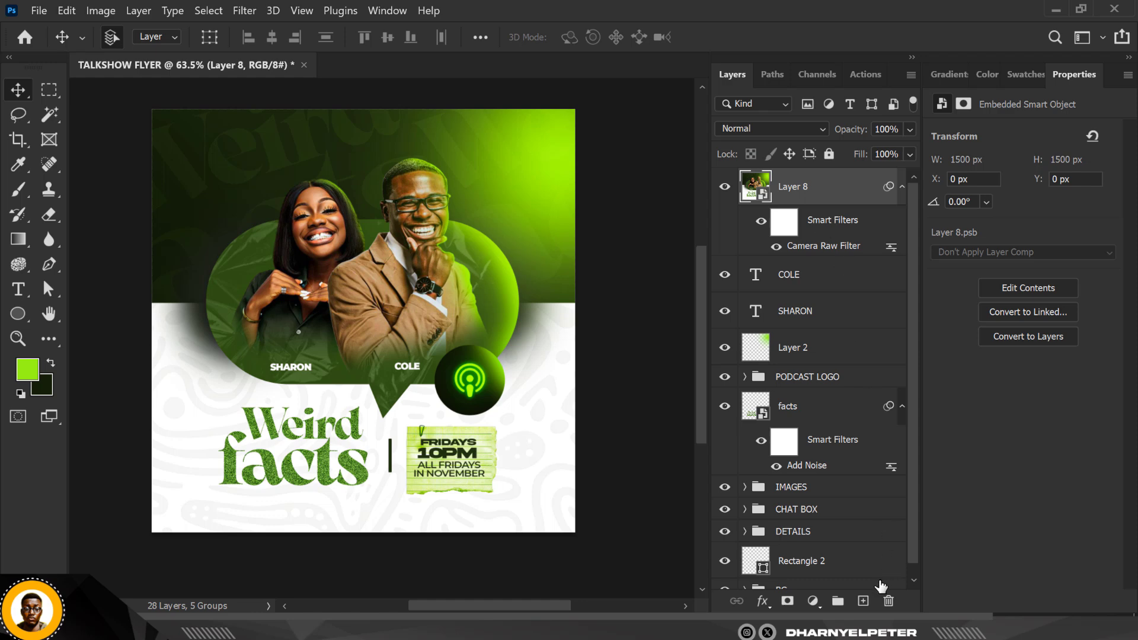
# - Try 3D LUTs such as FuturisticBleak, Kodak 5205 Fuji 3510 and Soft_Warming in a Color Lookup adjustment above the merged layer, and delete the adjustment
pyautogui.click(813, 601)
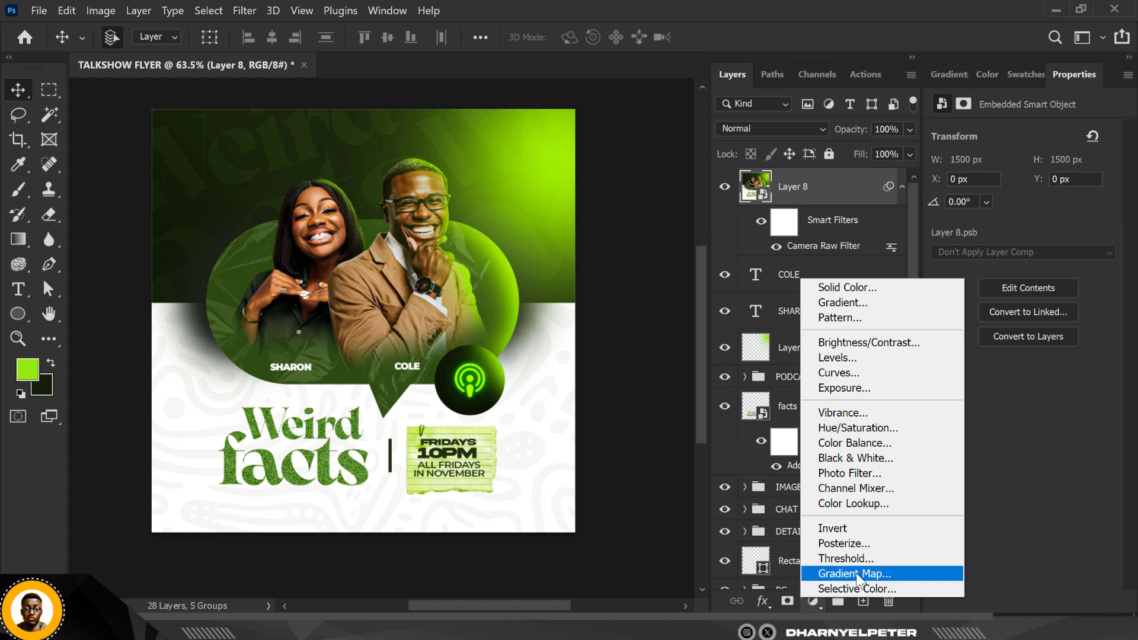
pyautogui.click(876, 505)
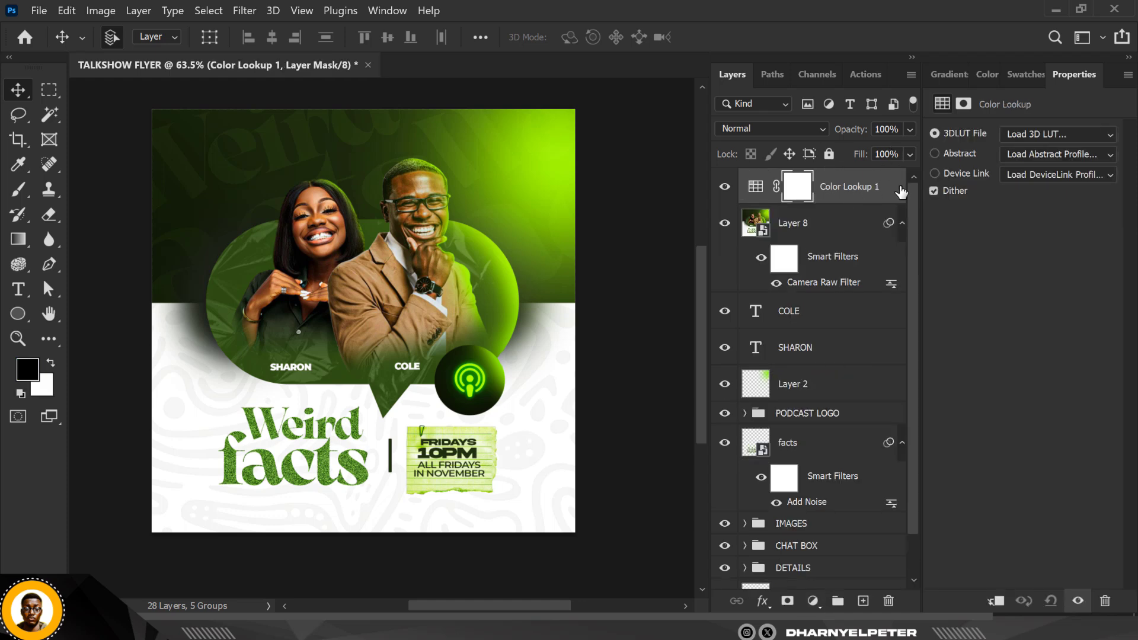
pyautogui.click(1083, 135)
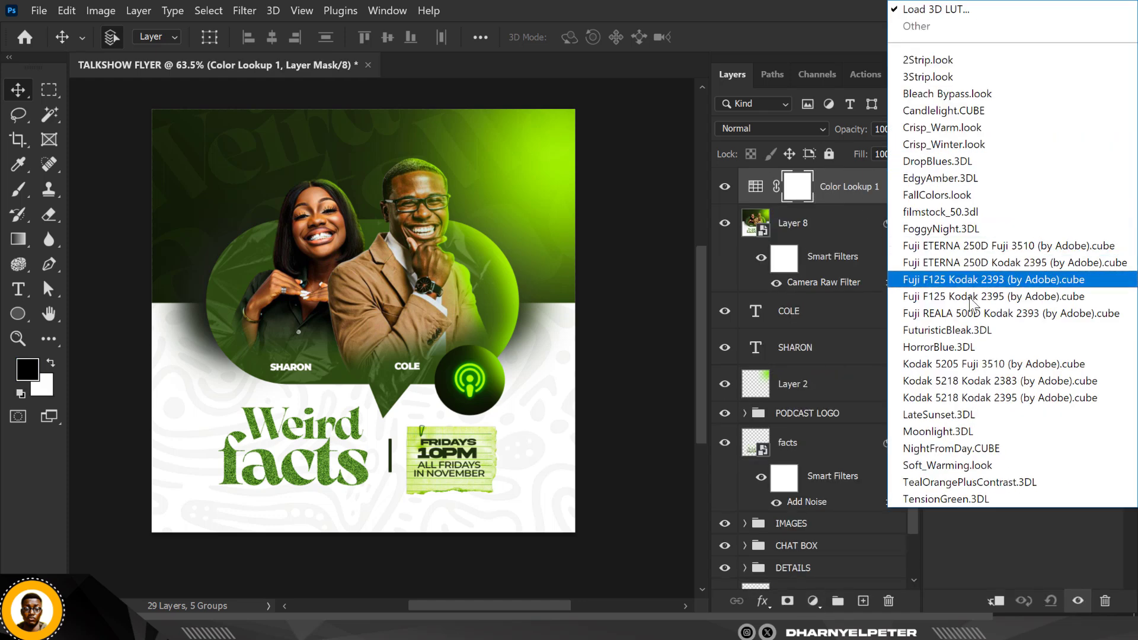
pyautogui.click(972, 283)
pyautogui.scroll(-2, 1041, 137)
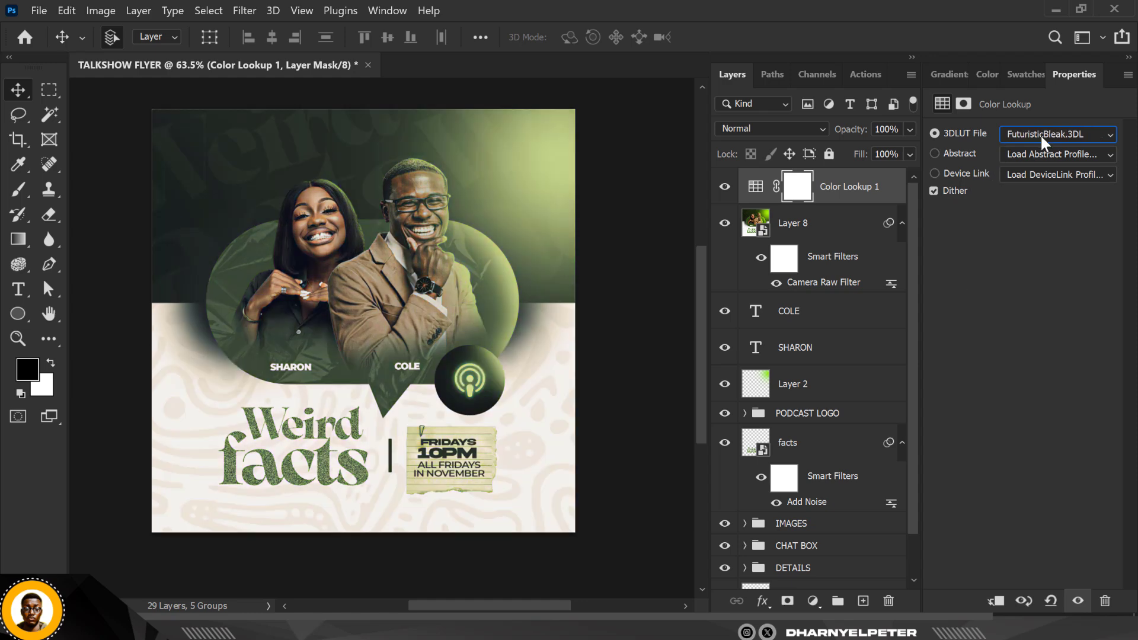
pyautogui.scroll(-3, 1038, 137)
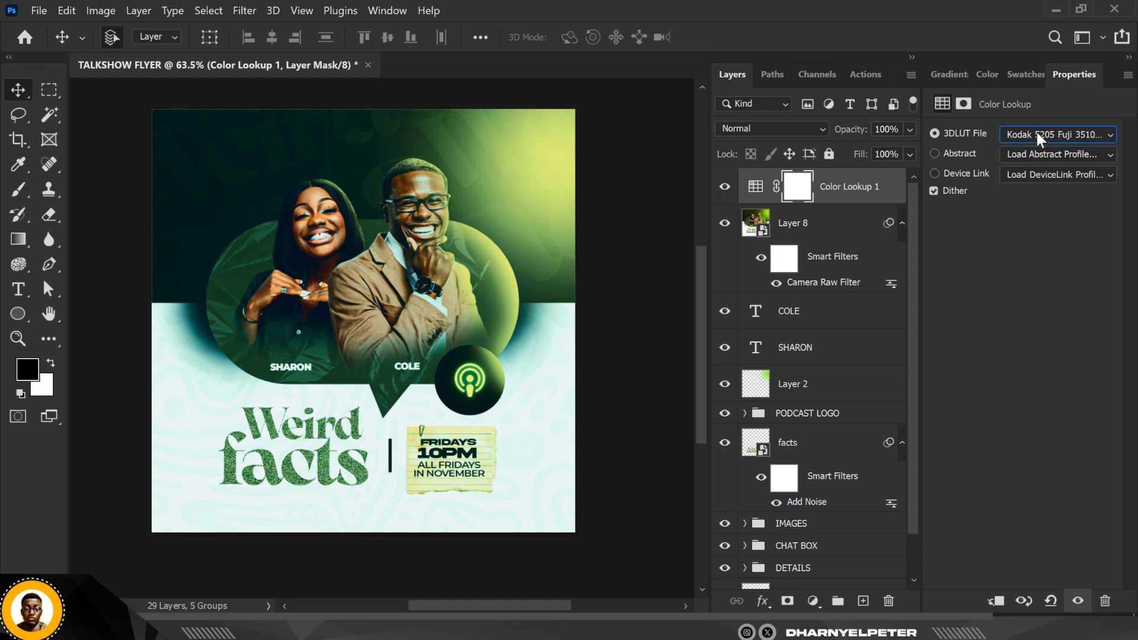
pyautogui.scroll(-2, 1039, 136)
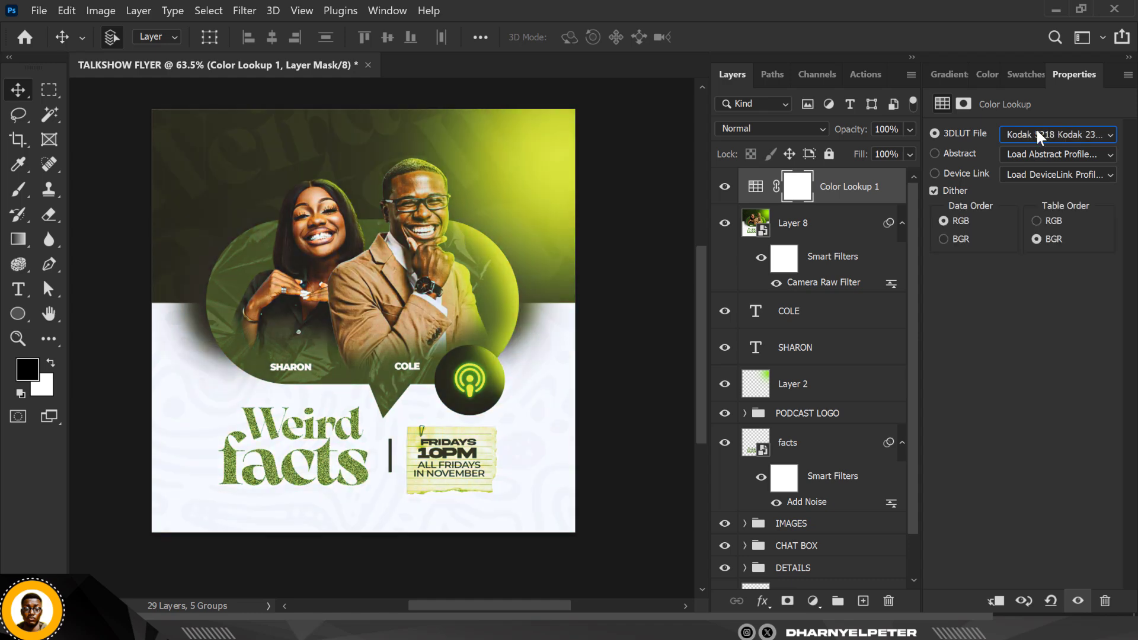
pyautogui.scroll(-3, 1039, 136)
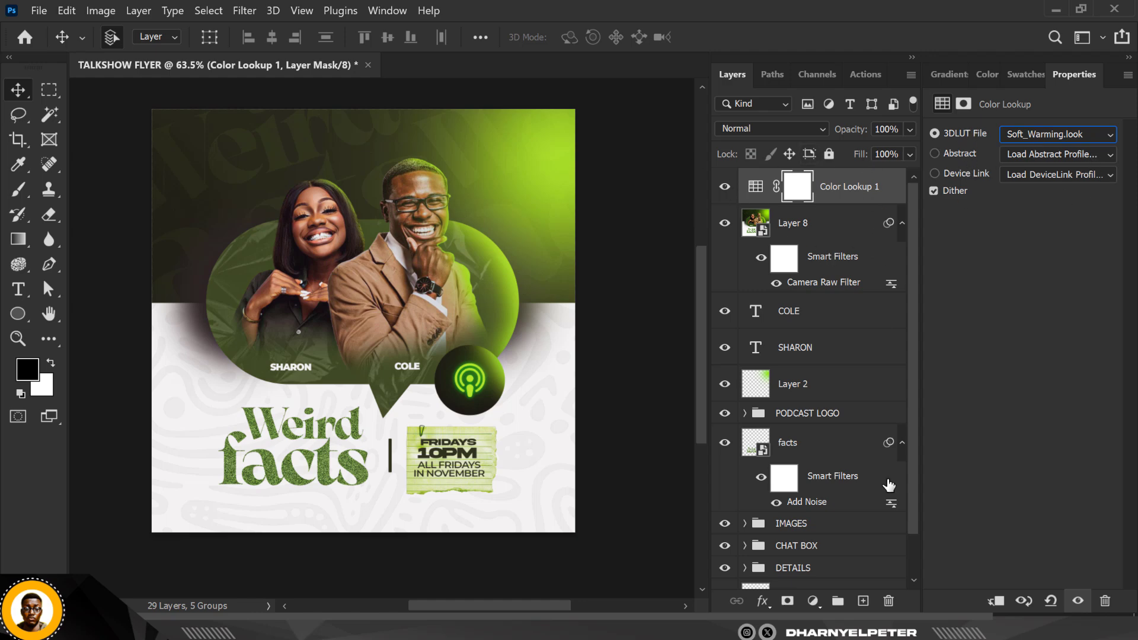
pyautogui.click(895, 607)
pyautogui.click(895, 607)
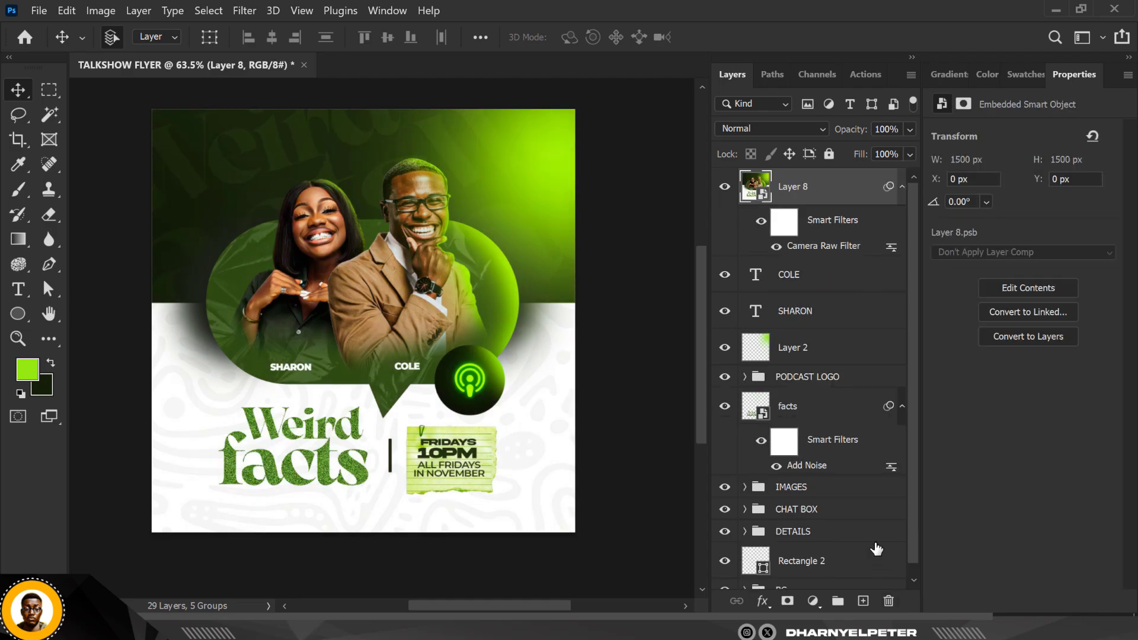